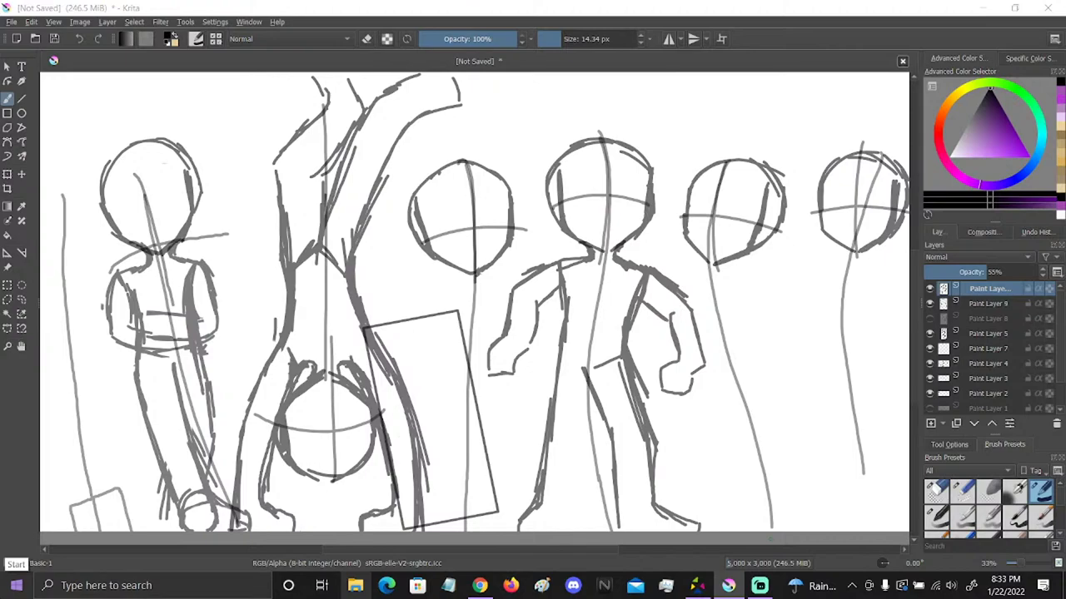
right_click(728, 586)
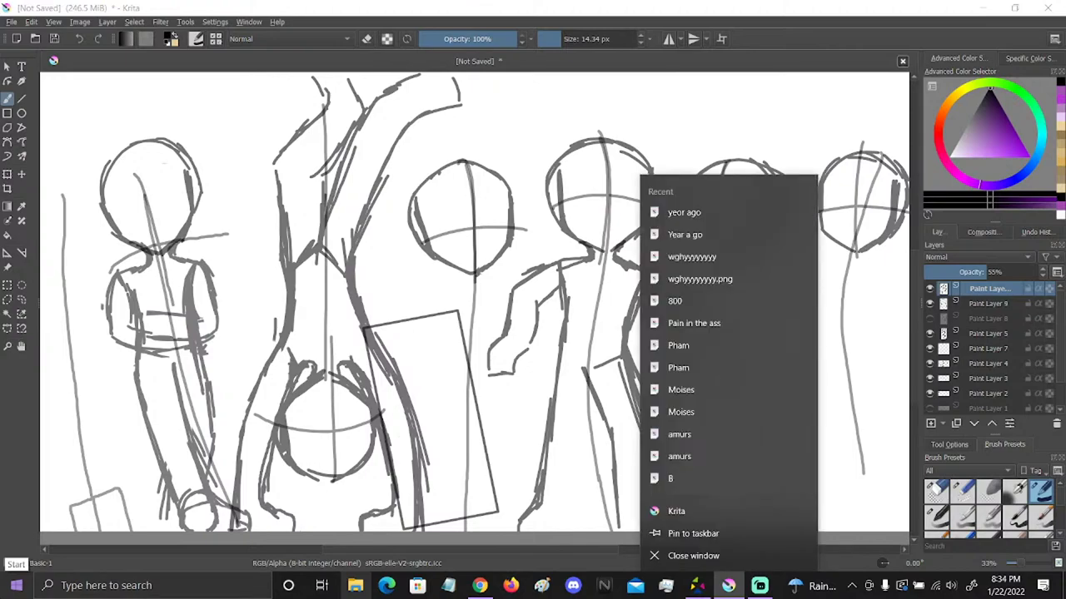
click(887, 430)
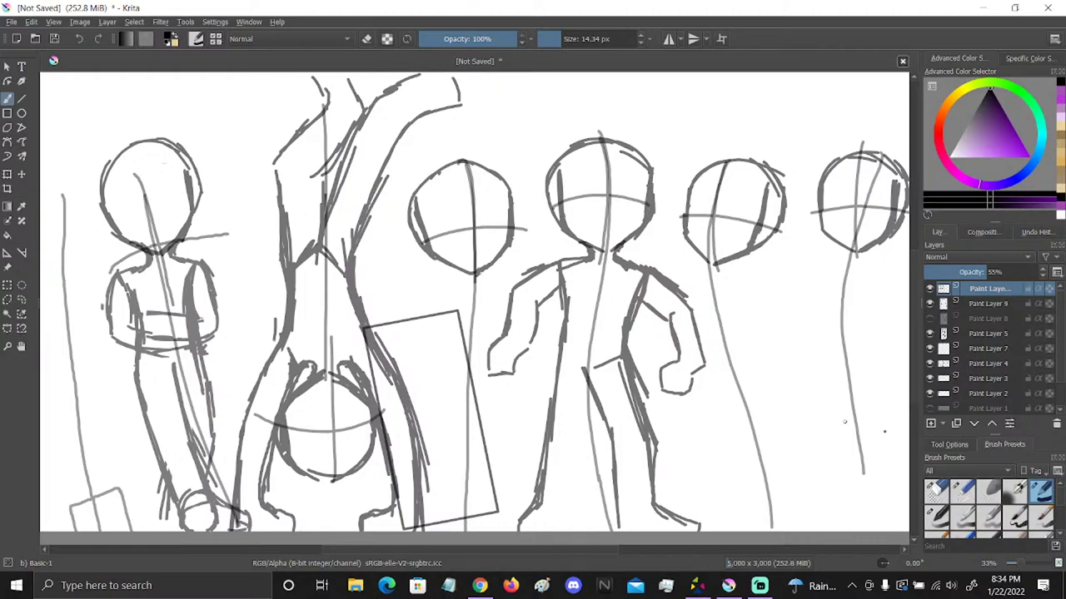
Undo the beige fill on Paint Layer 9 and briefly show Paint Layer 8 to check its figure
key(Page_Down)
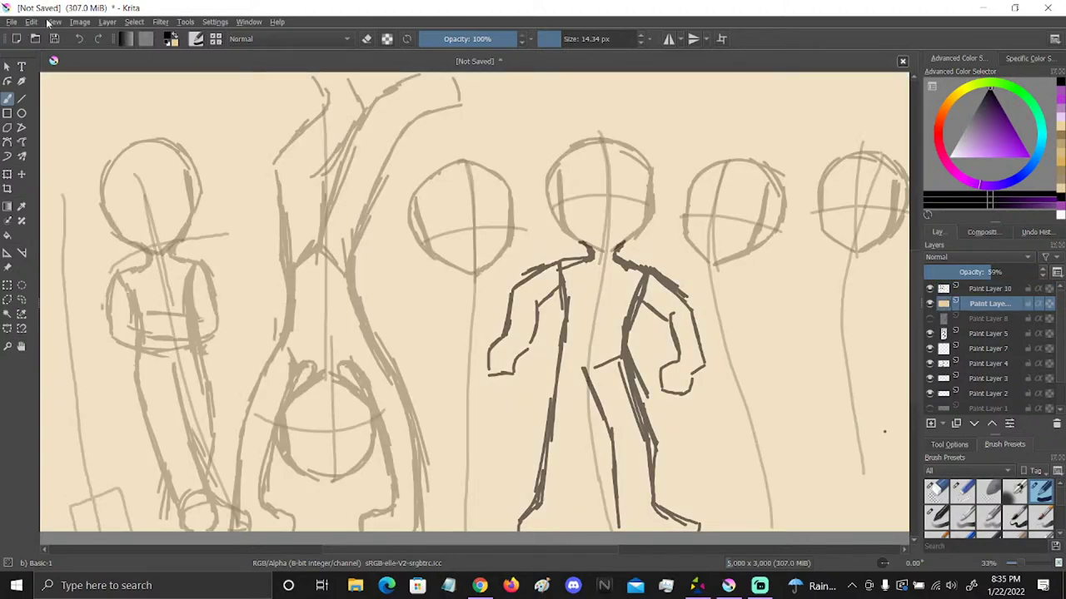
click(80, 39)
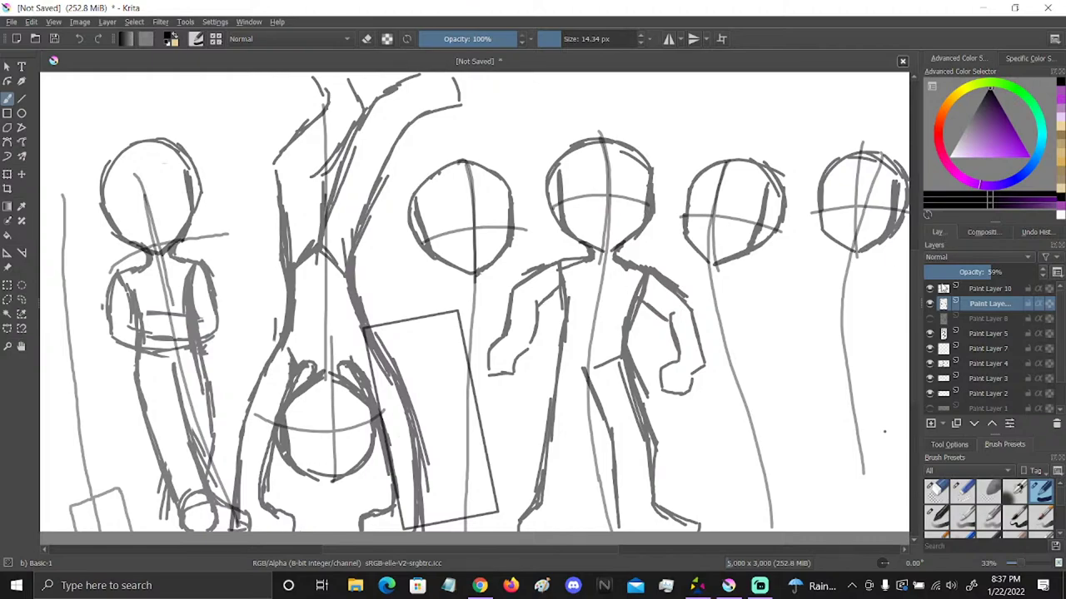
click(929, 319)
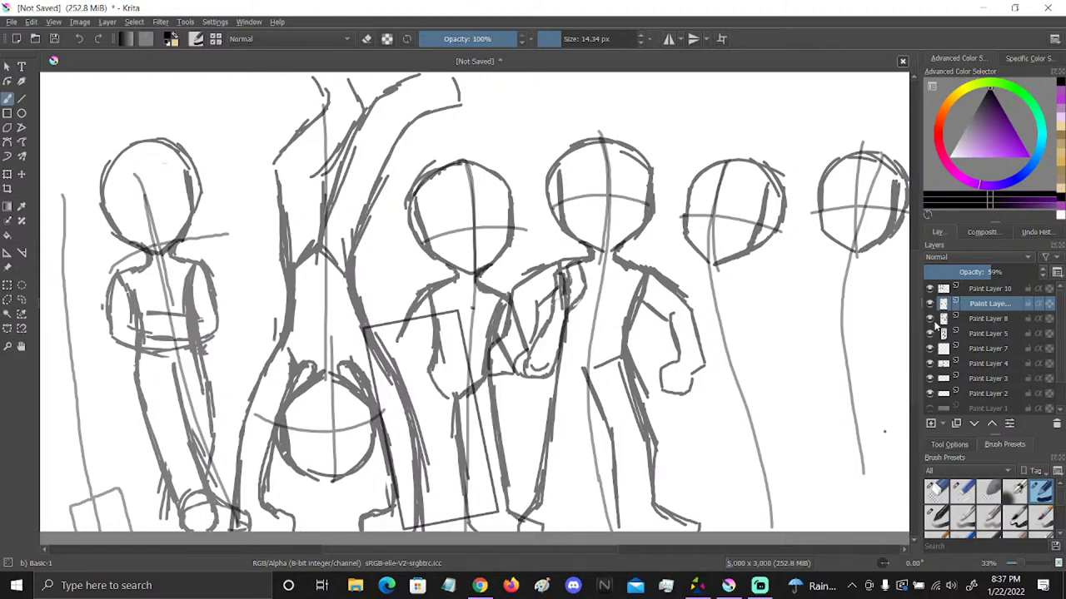
click(931, 321)
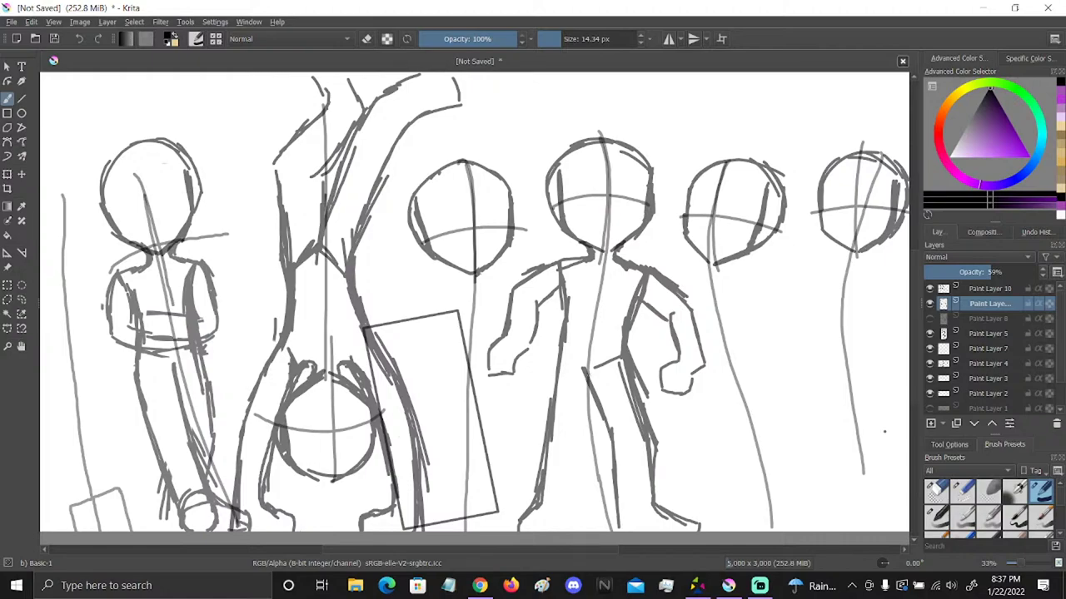
drag(590, 368, 582, 522)
drag(589, 366, 581, 450)
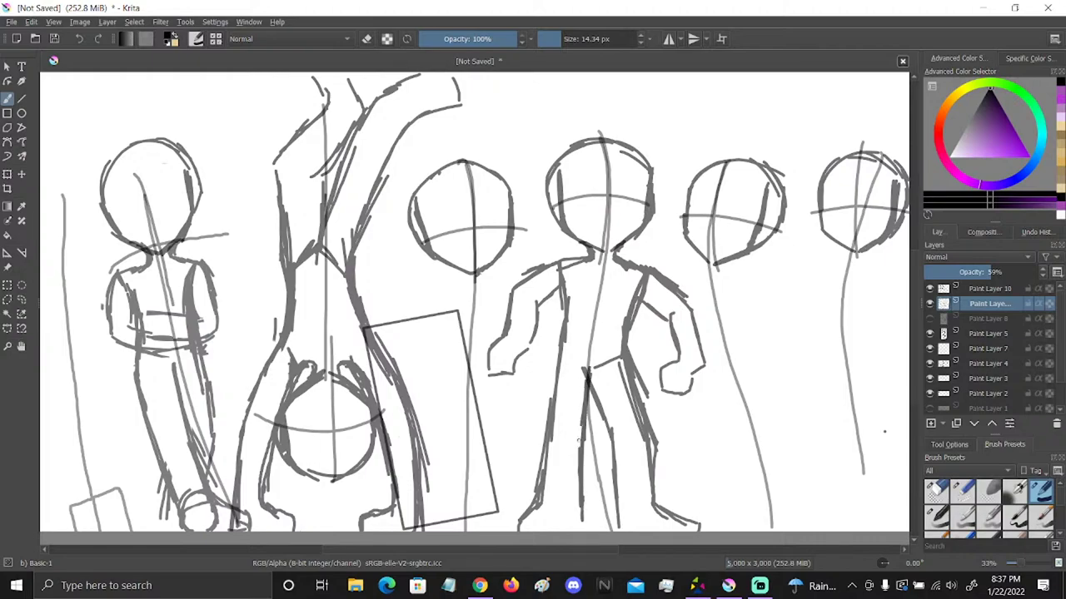
drag(580, 531, 576, 506)
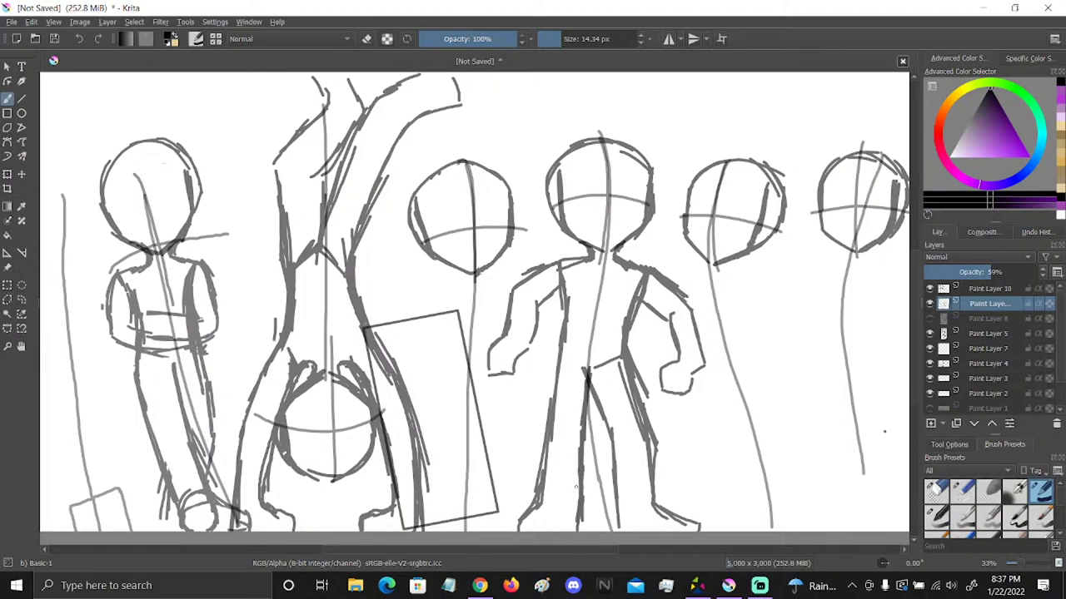
click(936, 490)
drag(526, 515, 523, 498)
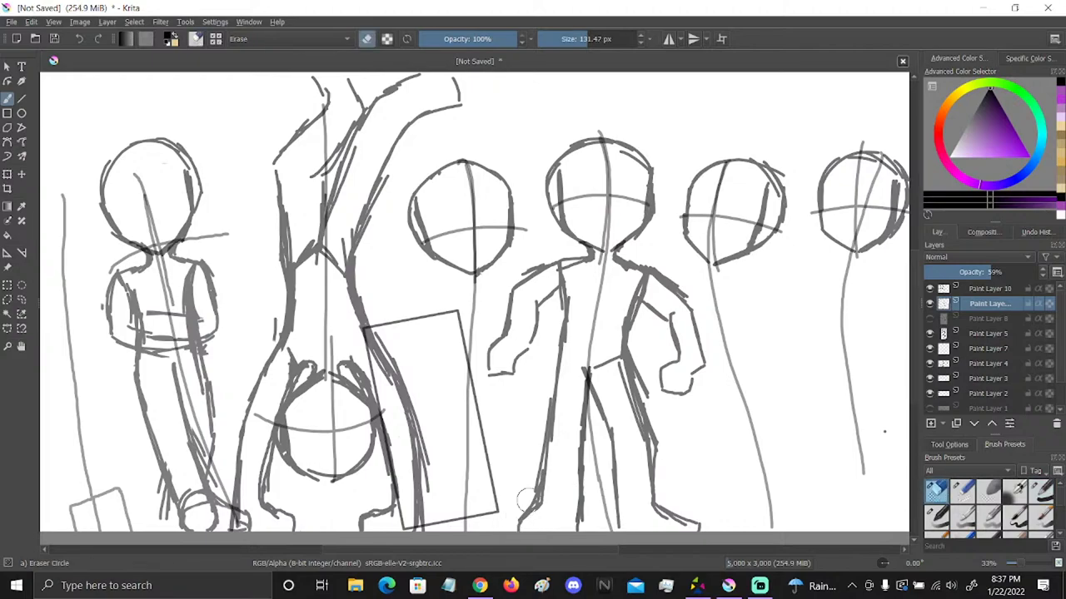
click(949, 289)
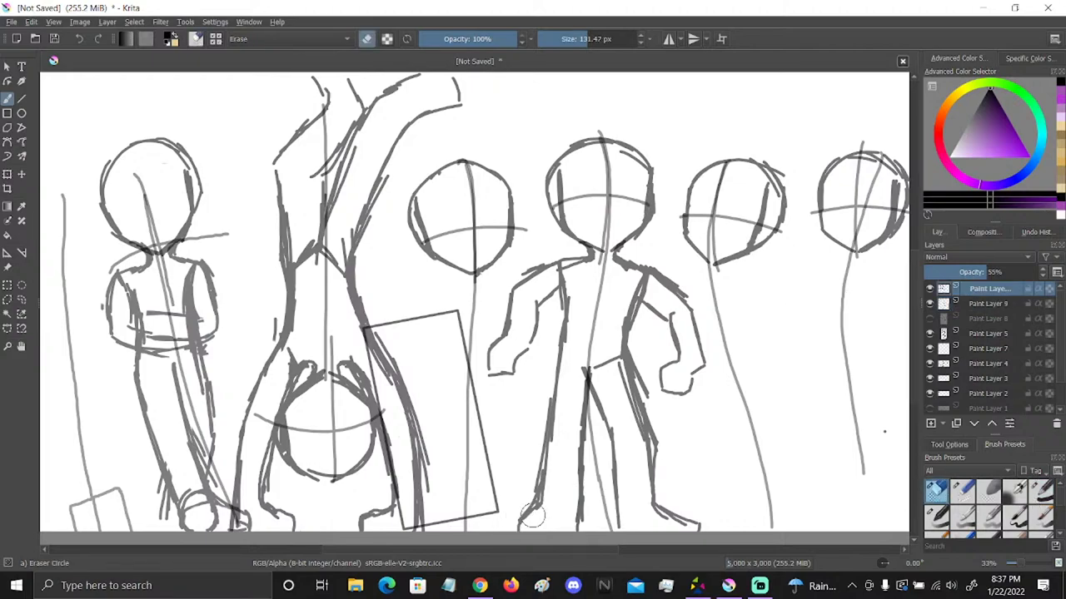
click(975, 303)
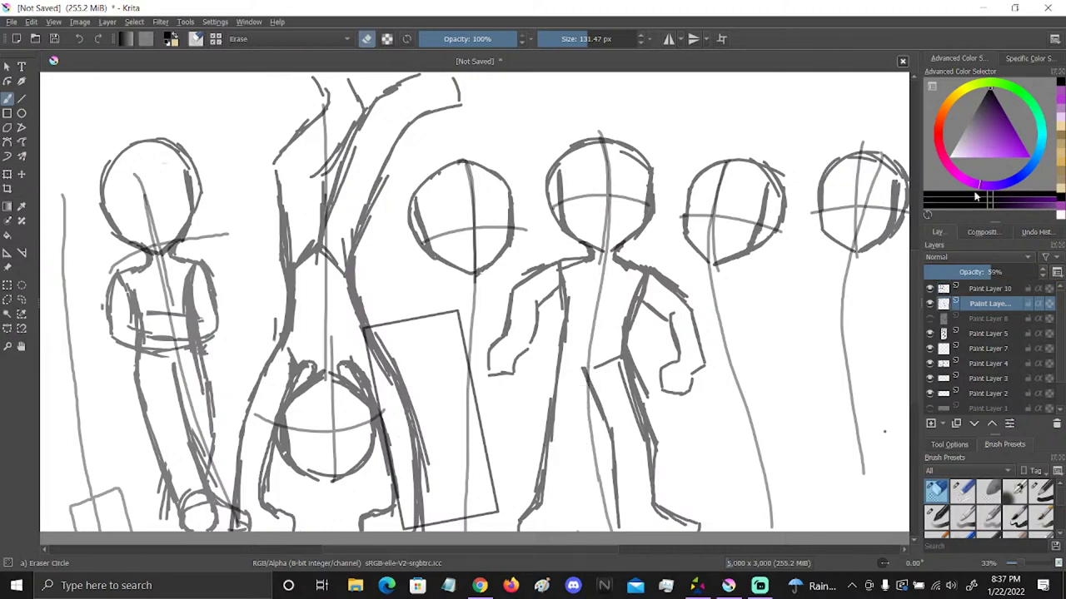
Draw the missing inner line of the standing figure's left-hand leg on Paint Layer 10 with the Basic-1 brush
click(929, 304)
click(929, 305)
click(978, 289)
click(1043, 490)
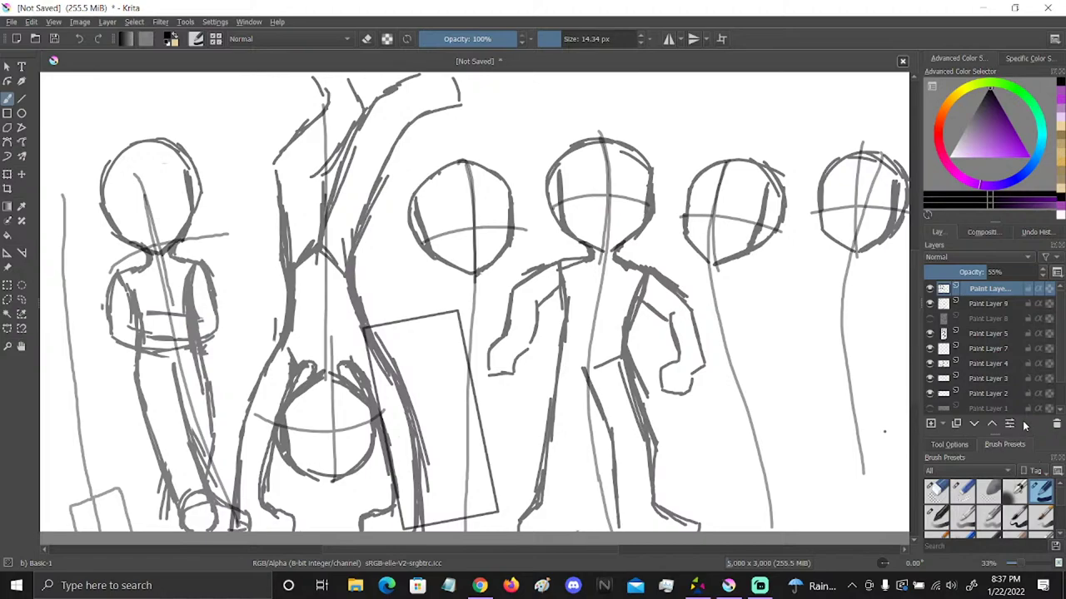
mouse_move(590, 364)
mouse_down()
mouse_move(580, 406)
mouse_move(582, 494)
mouse_up()
drag(588, 391, 576, 526)
Erase the standing figure's left-hand foot, redraw it pointing further outward, and reinforce the outer leg line
click(937, 490)
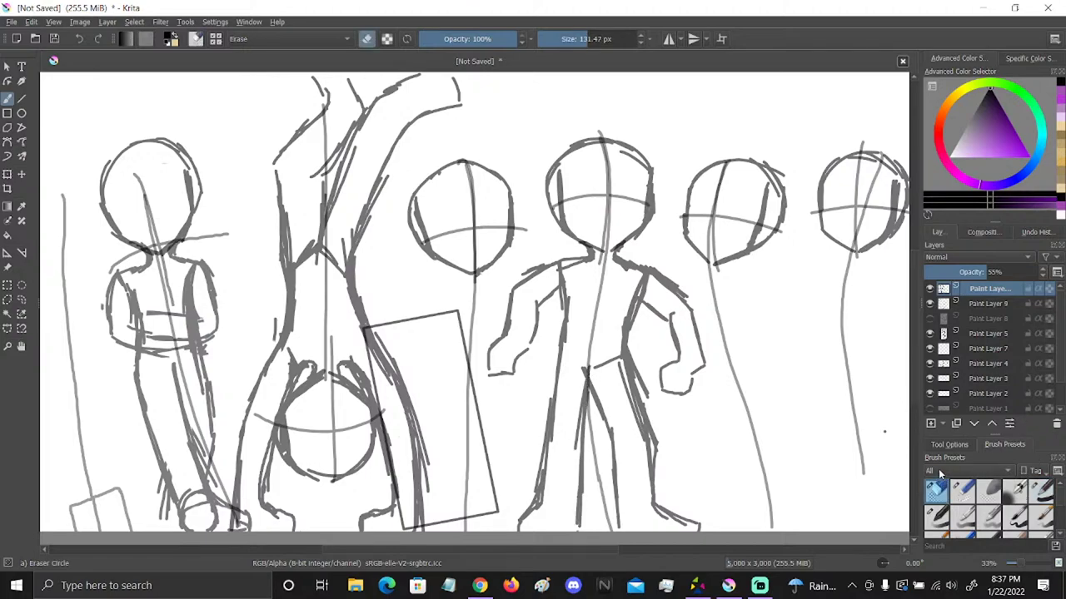
drag(521, 518, 536, 492)
click(1041, 491)
mouse_move(543, 481)
mouse_down()
mouse_move(538, 506)
mouse_move(507, 509)
mouse_move(503, 528)
mouse_up()
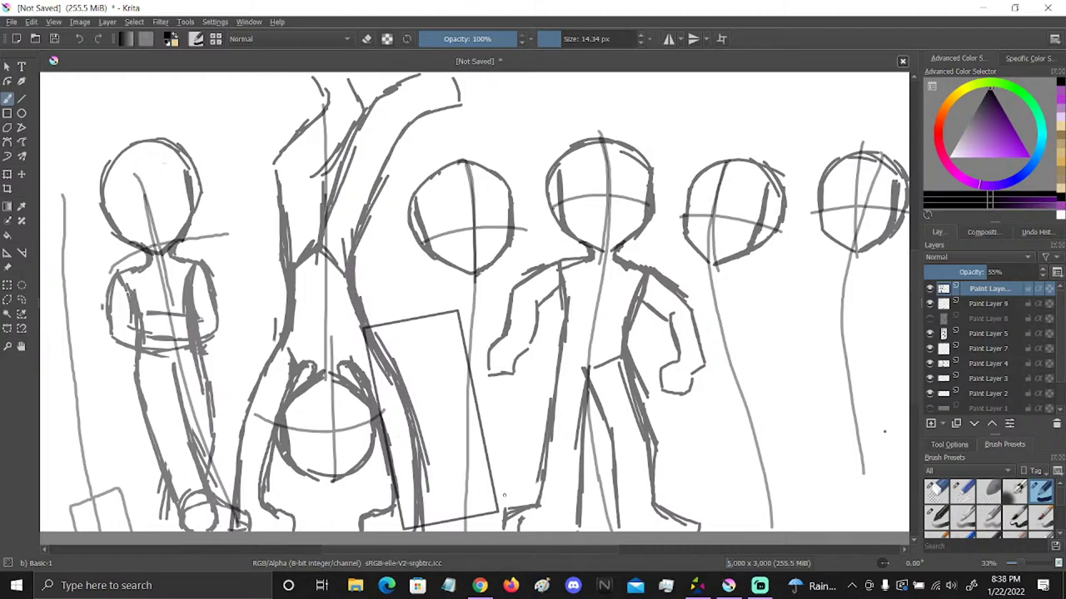
mouse_move(557, 392)
mouse_down()
mouse_move(529, 502)
mouse_move(502, 530)
mouse_up()
click(929, 318)
click(929, 318)
drag(470, 303, 553, 385)
click(78, 38)
Erase the angular hand at the end of the standing figure's left-hand arm
click(7, 345)
drag(507, 385, 583, 376)
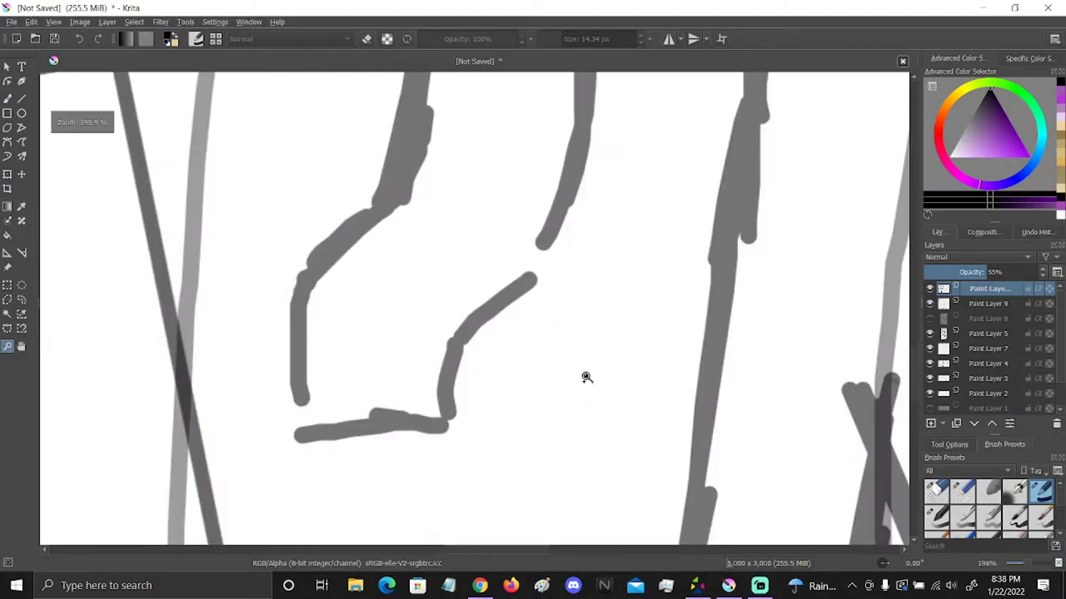
key(b)
drag(1012, 563, 1029, 569)
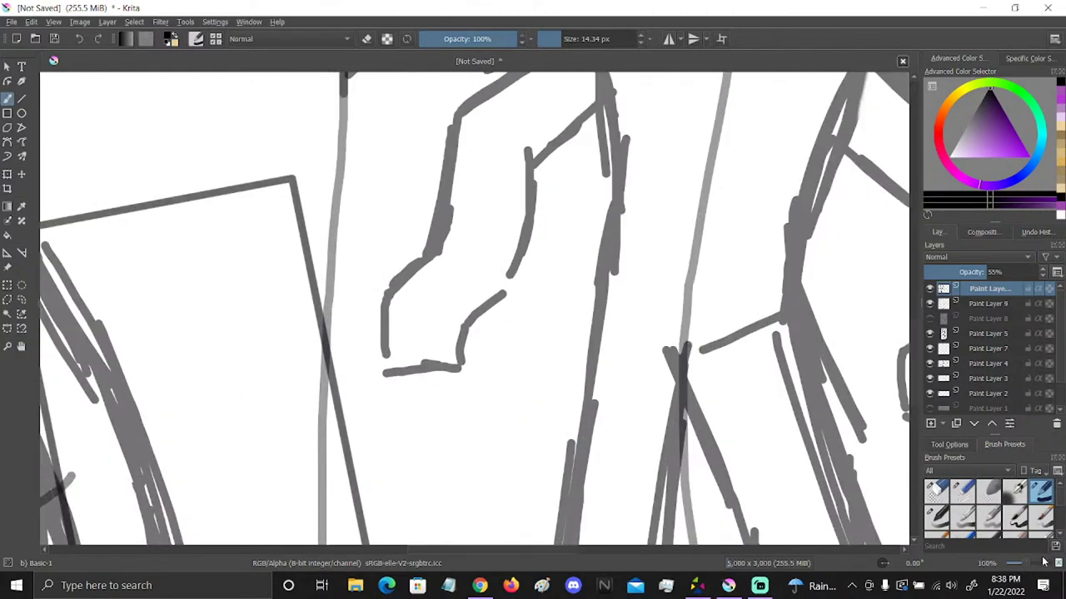
click(936, 491)
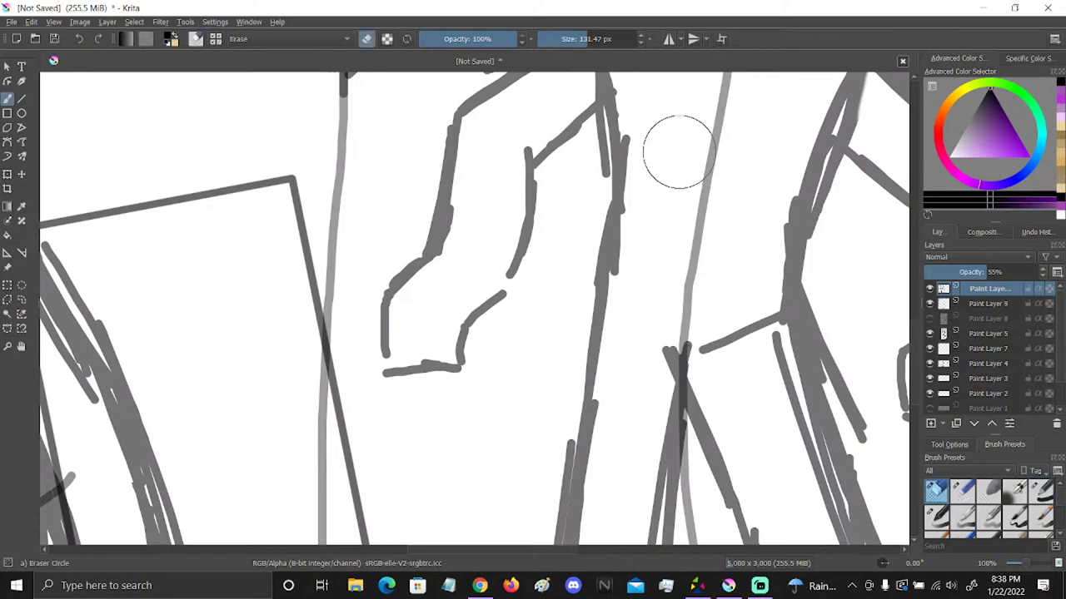
mouse_move(408, 340)
mouse_down()
mouse_move(414, 275)
mouse_move(431, 369)
mouse_move(447, 367)
mouse_move(443, 349)
mouse_move(395, 364)
mouse_up()
Redraw the hand as a rounded, loosely curled shape with a thumb, joined to the forearm lines
click(1041, 492)
mouse_move(441, 221)
mouse_down()
mouse_move(413, 277)
mouse_move(388, 292)
mouse_move(375, 343)
mouse_move(405, 380)
mouse_move(392, 372)
mouse_move(446, 380)
mouse_up()
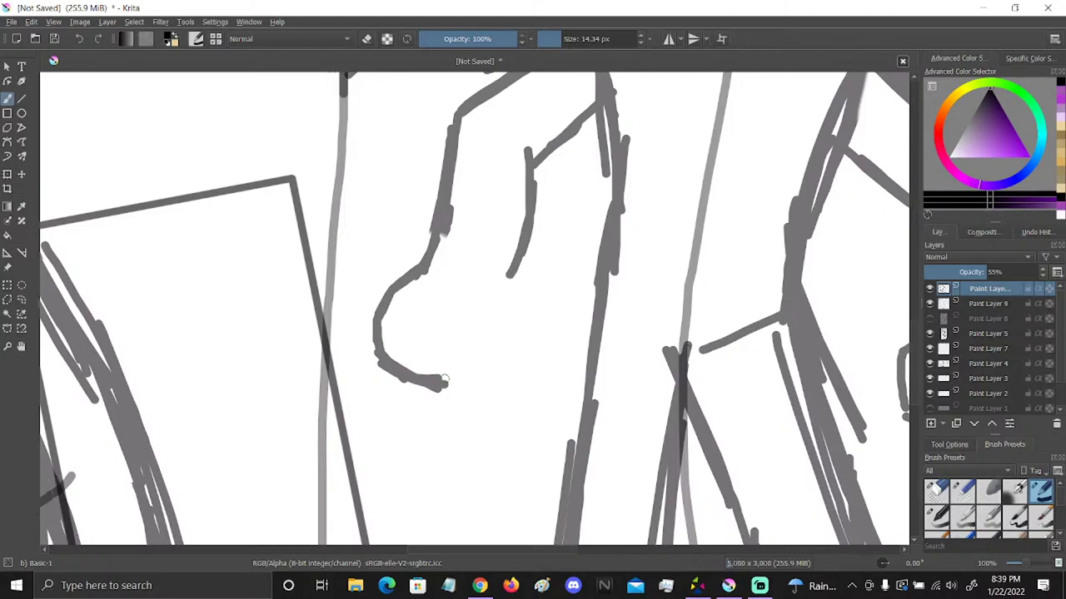
mouse_move(507, 269)
mouse_down()
mouse_move(468, 309)
mouse_move(453, 348)
mouse_move(491, 370)
mouse_move(473, 392)
mouse_move(440, 385)
mouse_up()
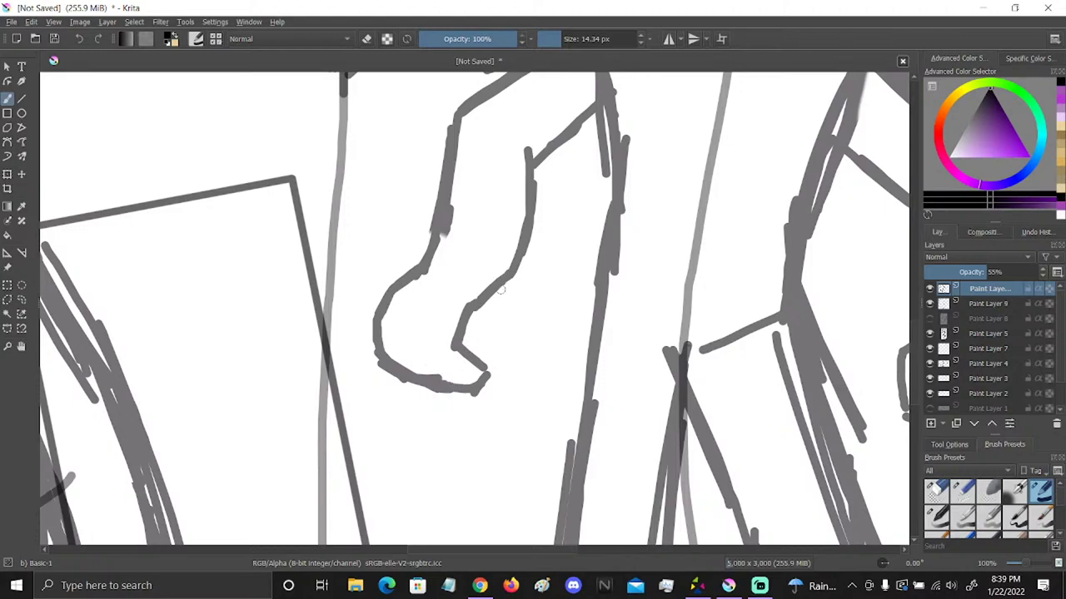
mouse_move(506, 279)
mouse_down()
mouse_move(497, 317)
mouse_move(516, 331)
mouse_up()
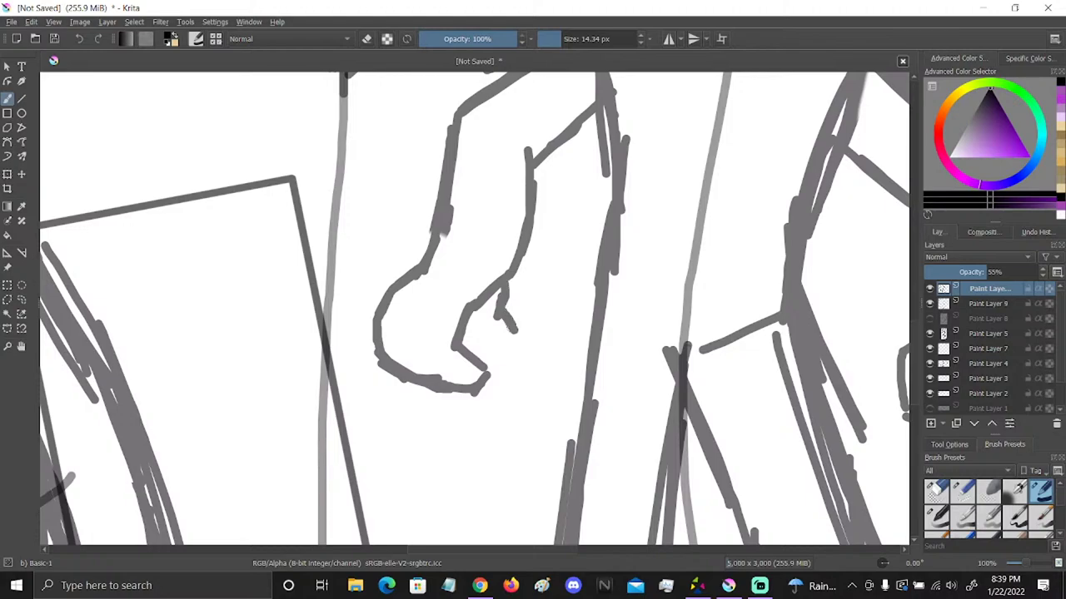
mouse_move(509, 280)
mouse_down()
mouse_move(513, 338)
mouse_move(481, 358)
mouse_up()
drag(481, 305, 486, 345)
Reduce the eraser to 17.56 px and erase the line crossing the base of the thumb
click(936, 491)
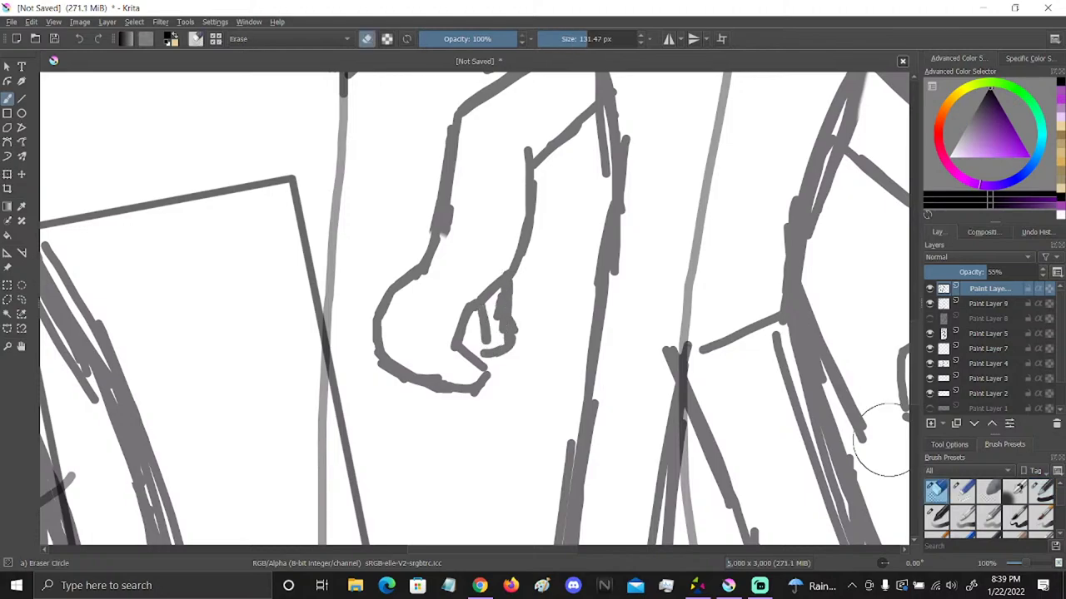
click(560, 38)
mouse_move(486, 278)
mouse_down()
mouse_move(495, 333)
mouse_move(494, 302)
mouse_up()
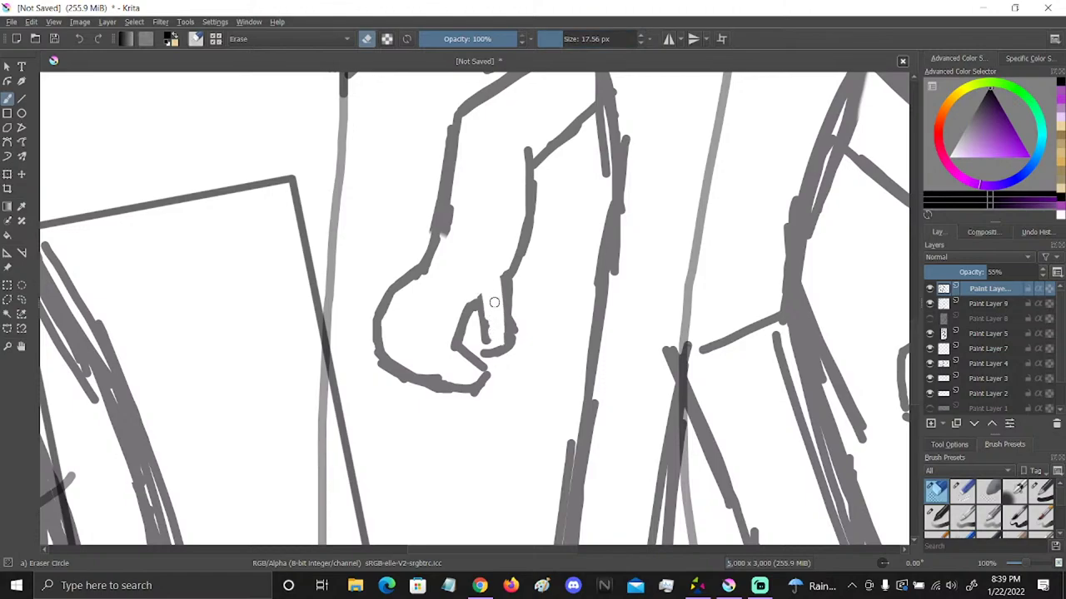
Examine the whole pose sheet, toggling Paint Layer 8 and Paint Layer 5 to compare their figures with the standing one
scroll(1025, 566, down, 3)
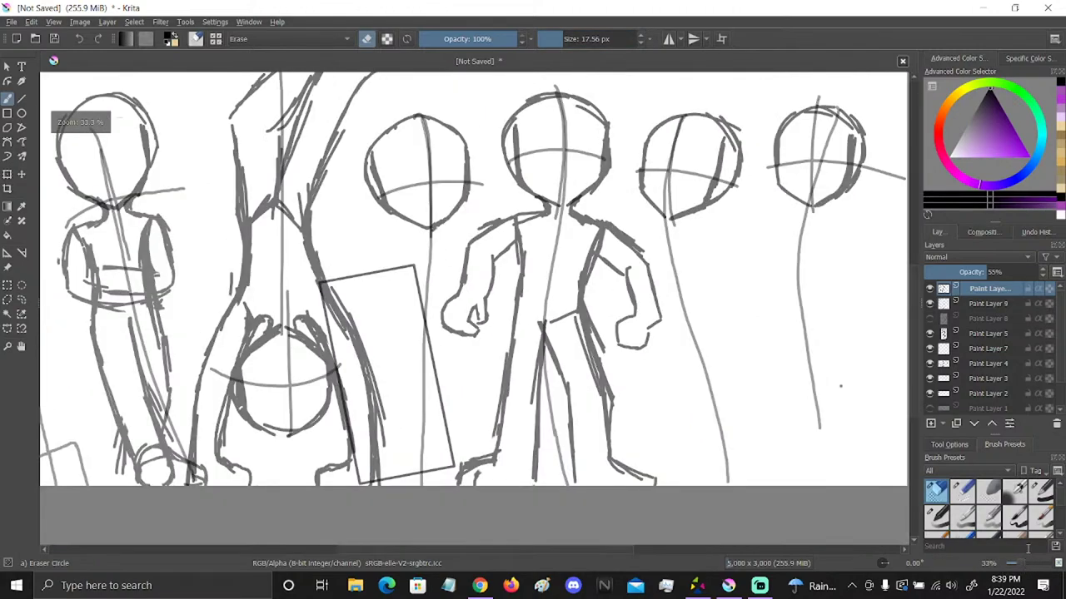
click(22, 347)
mouse_move(711, 309)
mouse_down()
mouse_move(682, 340)
mouse_move(812, 301)
mouse_up()
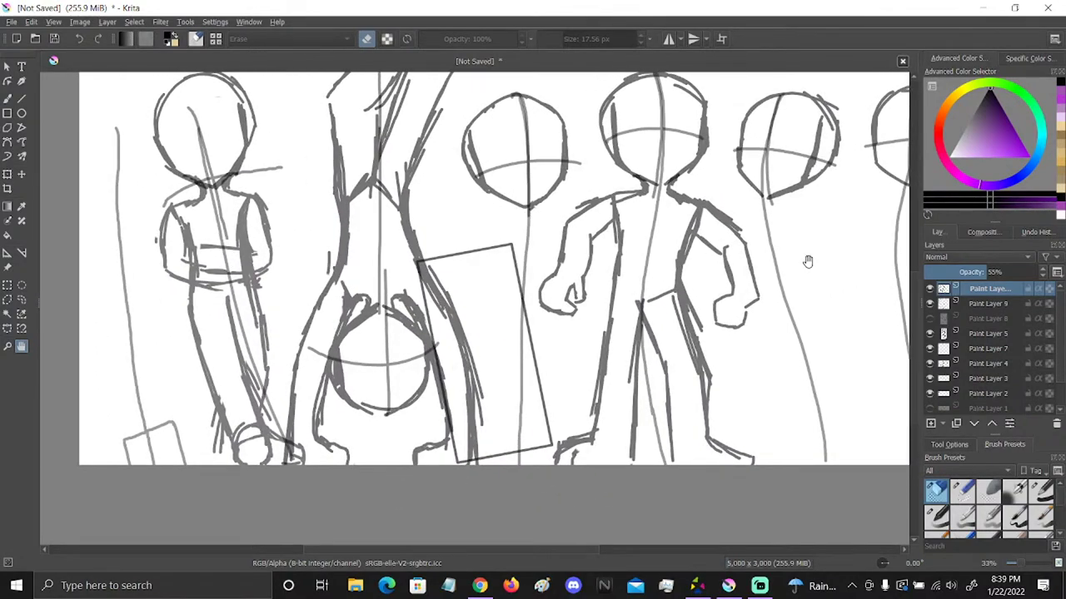
click(929, 319)
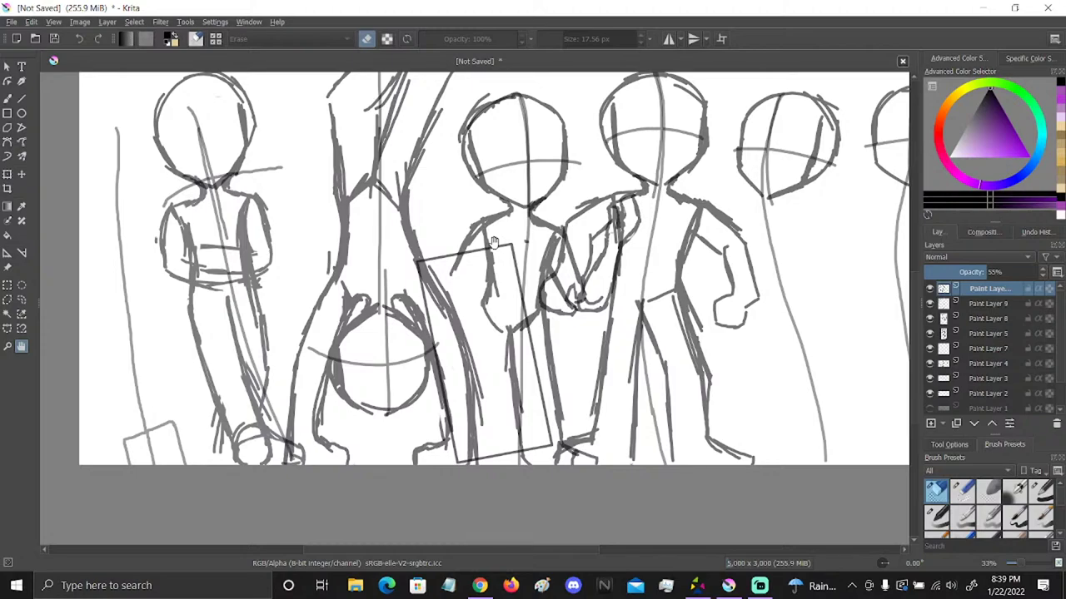
click(929, 333)
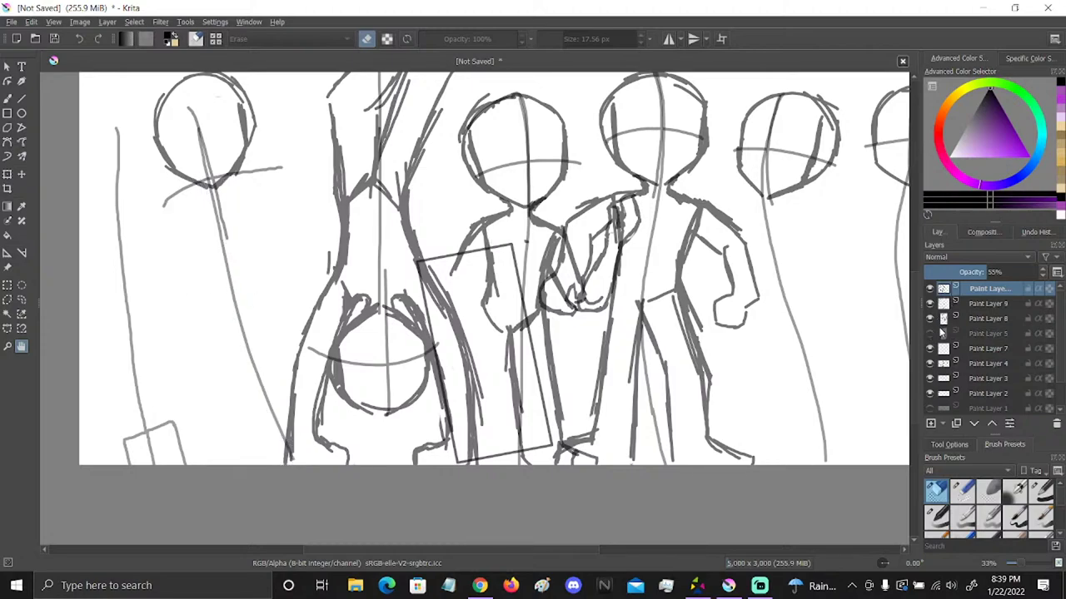
click(930, 333)
click(930, 318)
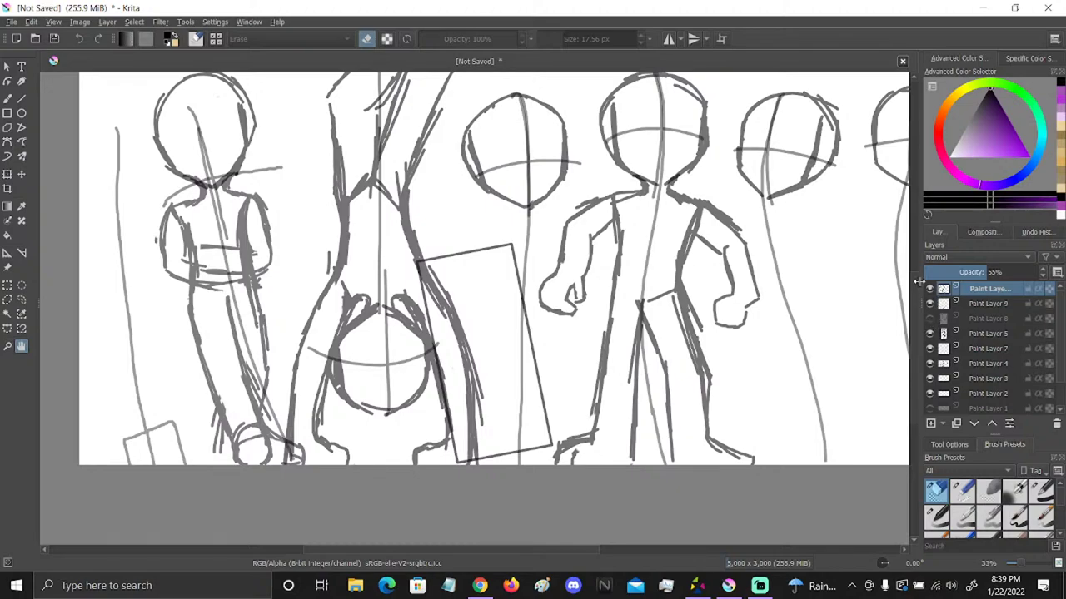
drag(752, 367, 574, 368)
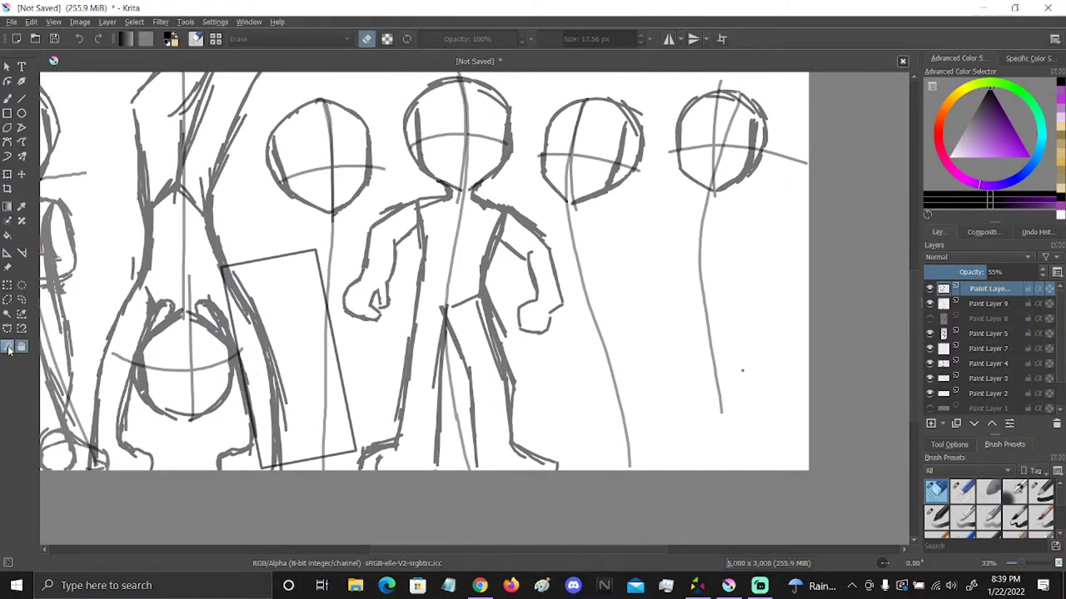
Erase the thumb from the standing figure's left-hand hand, keeping the palm and curled fingers
click(7, 344)
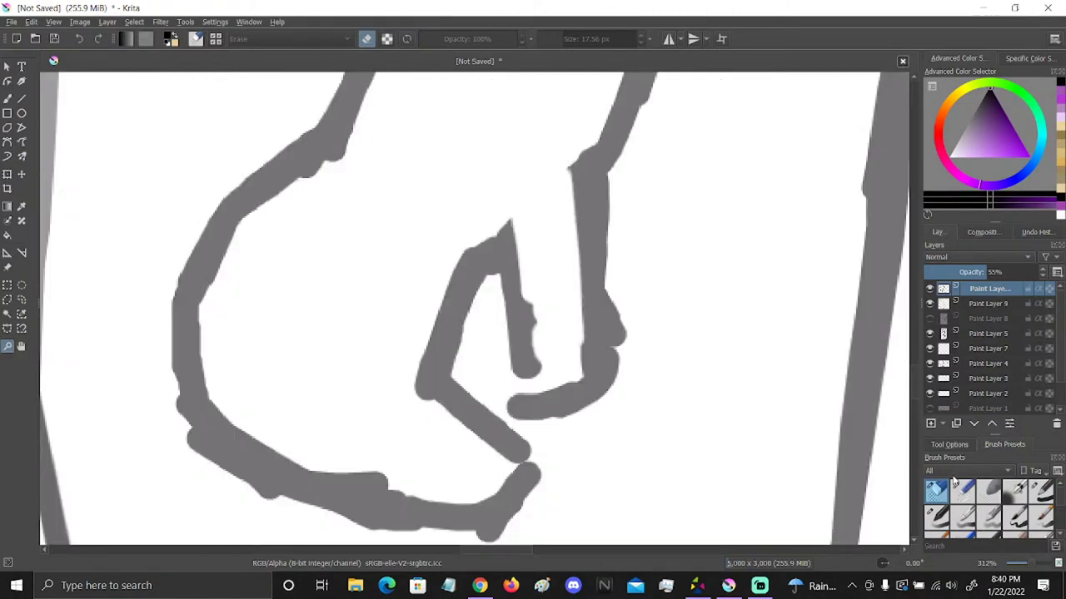
drag(1032, 565, 1023, 567)
click(6, 99)
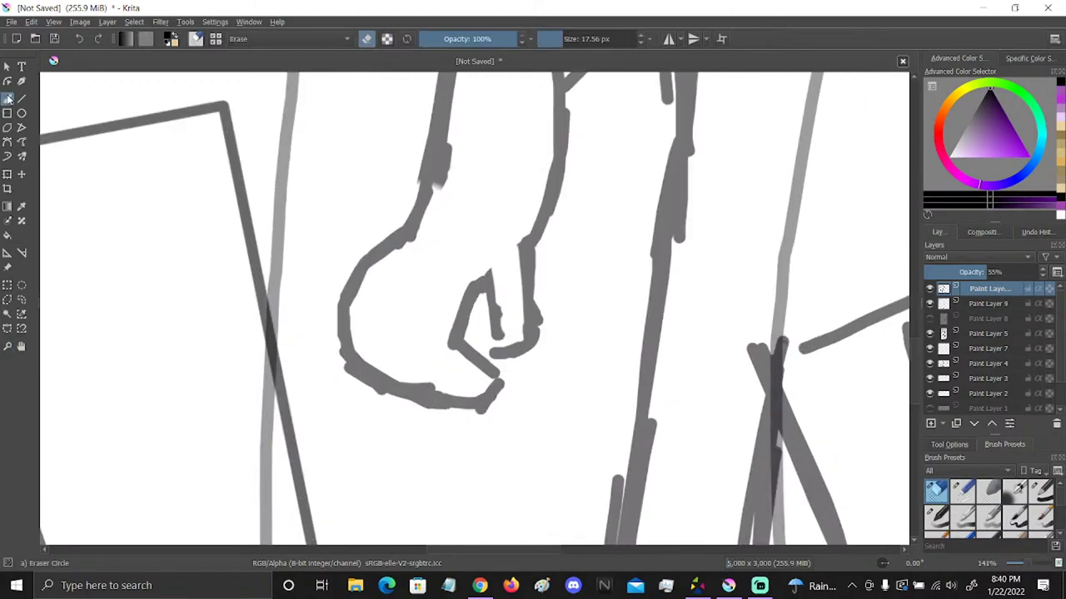
mouse_move(520, 339)
mouse_down()
mouse_move(549, 306)
mouse_move(548, 337)
mouse_move(545, 275)
mouse_move(486, 297)
mouse_move(490, 323)
mouse_move(499, 291)
mouse_move(509, 297)
mouse_move(522, 343)
mouse_up()
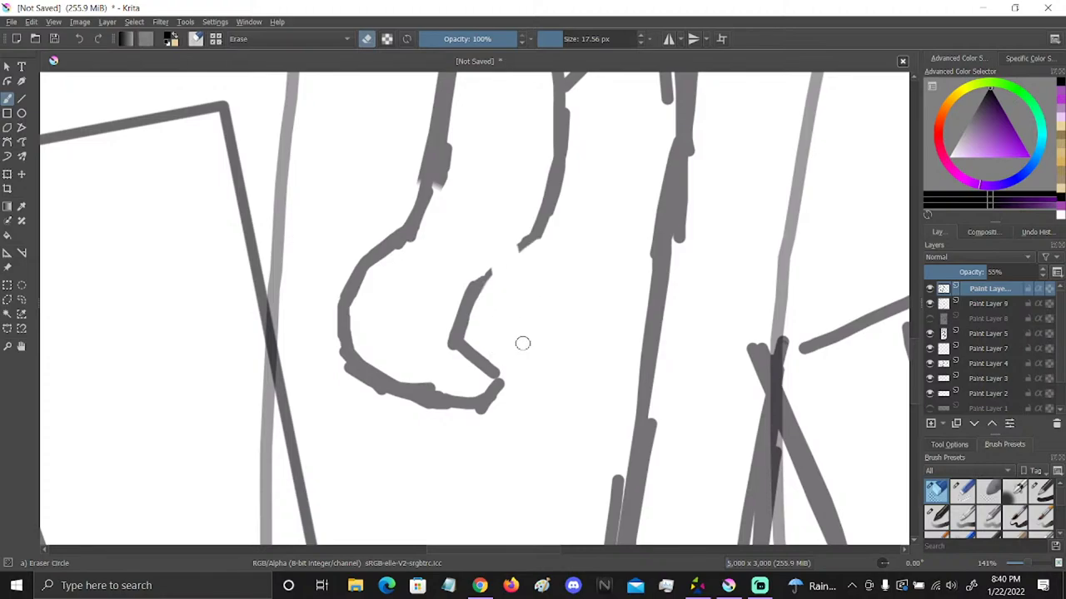
Redraw the thumb with the Basic-1 brush as a slimmer curved shape and clean up the wrist line
click(1041, 491)
mouse_move(533, 237)
mouse_down()
mouse_move(523, 316)
mouse_move(504, 343)
mouse_move(487, 338)
mouse_up()
drag(487, 274, 491, 331)
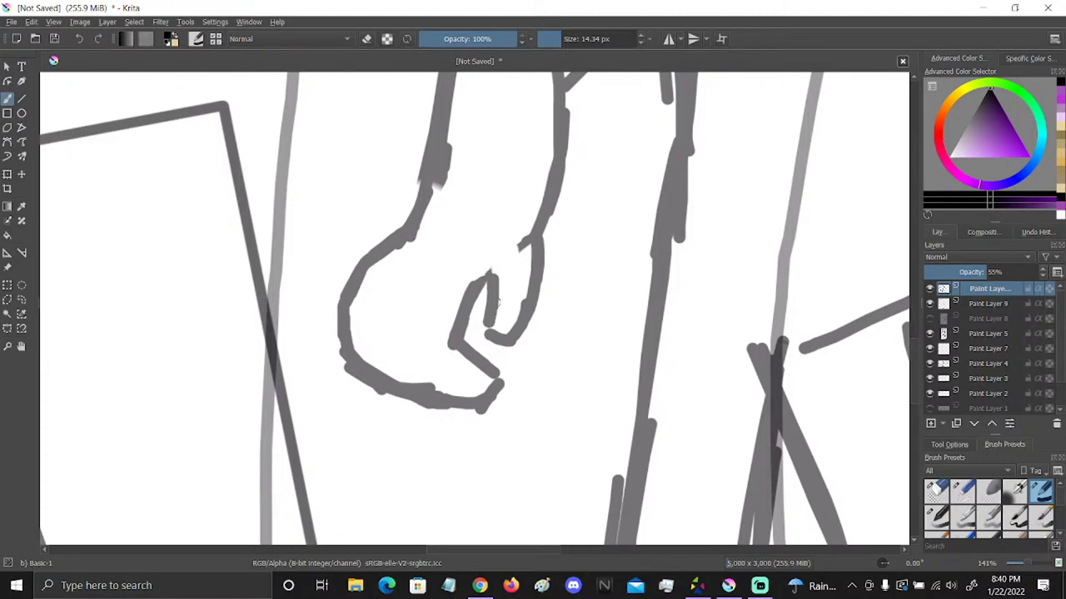
drag(518, 242, 487, 275)
mouse_move(563, 175)
mouse_down()
mouse_move(521, 296)
mouse_move(498, 279)
mouse_move(528, 214)
mouse_move(533, 226)
mouse_move(545, 174)
mouse_move(495, 247)
mouse_move(509, 254)
mouse_up()
Erase the hand outline at the end of the standing figure's right-hand arm
click(935, 491)
click(22, 347)
drag(777, 315, 808, 267)
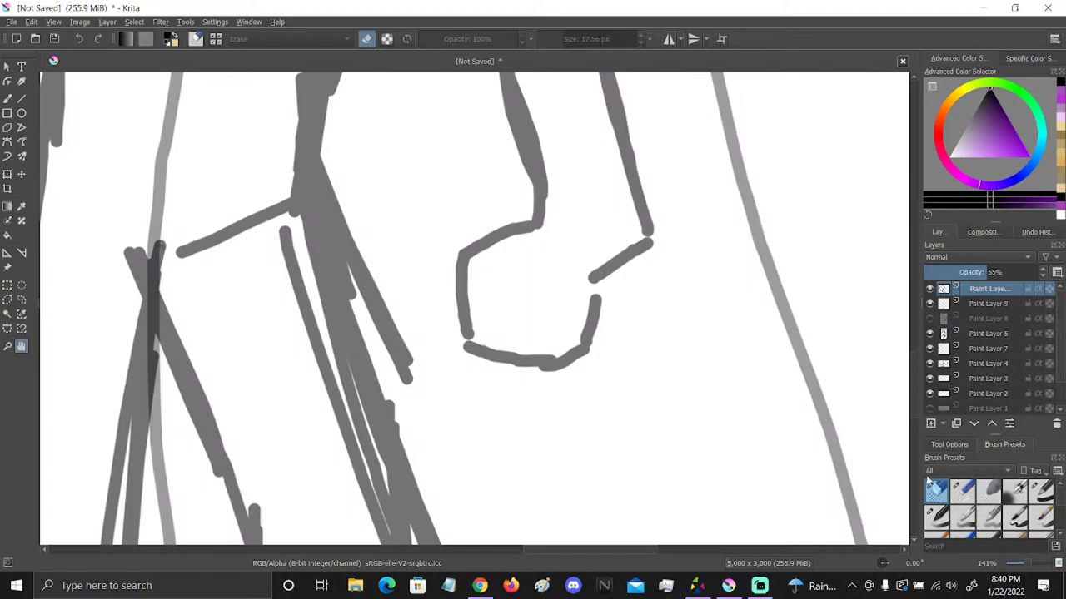
click(7, 97)
mouse_move(509, 245)
mouse_down()
mouse_move(543, 219)
mouse_move(440, 273)
mouse_move(503, 244)
mouse_move(458, 328)
mouse_move(460, 355)
mouse_move(472, 319)
mouse_move(499, 343)
mouse_move(638, 279)
mouse_move(618, 270)
mouse_move(678, 228)
mouse_move(551, 359)
mouse_move(606, 342)
mouse_move(546, 393)
mouse_move(591, 269)
mouse_move(543, 315)
mouse_move(543, 355)
mouse_move(545, 344)
mouse_move(520, 365)
mouse_move(513, 352)
mouse_move(482, 348)
mouse_move(508, 369)
mouse_up()
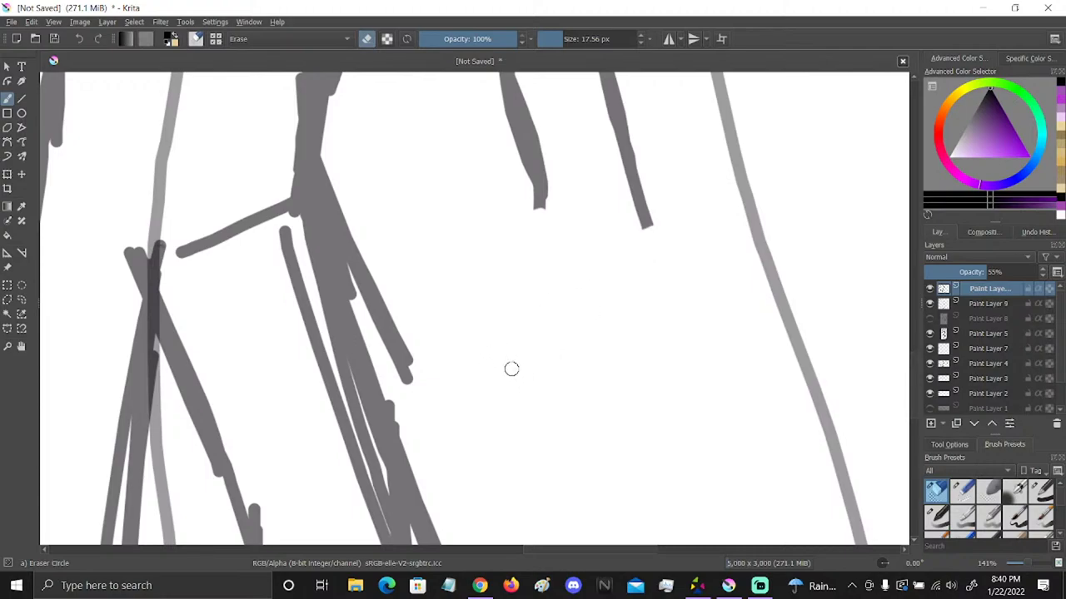
Try a hand at the end of the standing figure's right-hand arm with the Basic-1 brush: a tapering palm outline and a curved thumb
click(1041, 491)
mouse_move(644, 195)
mouse_down()
mouse_move(672, 315)
mouse_move(601, 338)
mouse_up()
drag(533, 194, 573, 330)
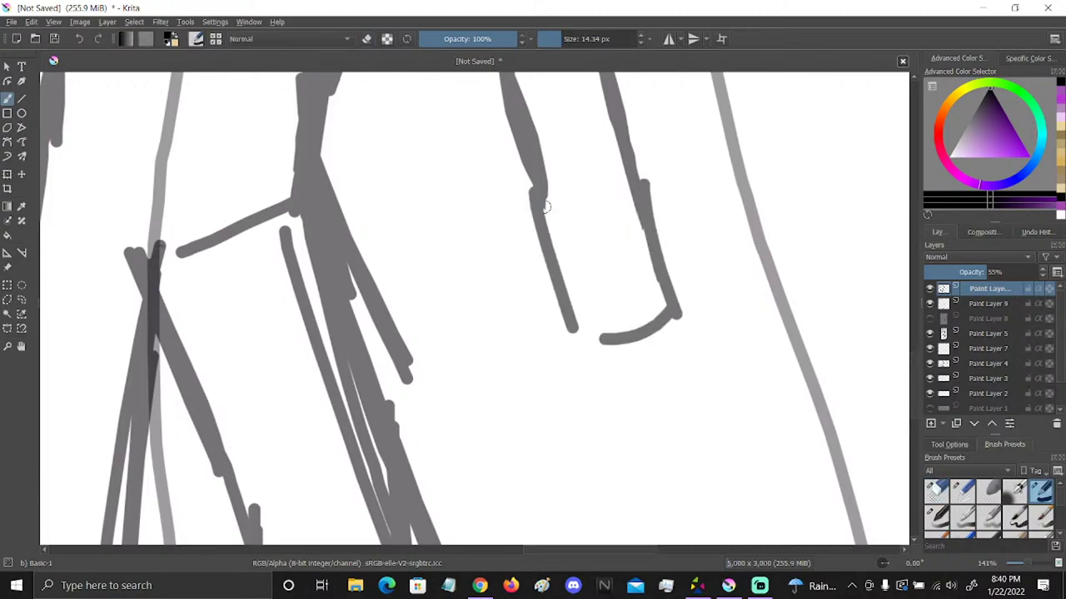
mouse_move(531, 188)
mouse_down()
mouse_move(500, 250)
mouse_move(495, 308)
mouse_up()
drag(506, 315, 529, 313)
drag(548, 255, 538, 314)
mouse_move(1026, 568)
mouse_down()
mouse_move(1015, 569)
mouse_move(1025, 571)
mouse_up()
Enlarge the Eraser Circle brush to 79.17 px and erase the palm and thumb from the standing figure's right-hand arm
click(935, 491)
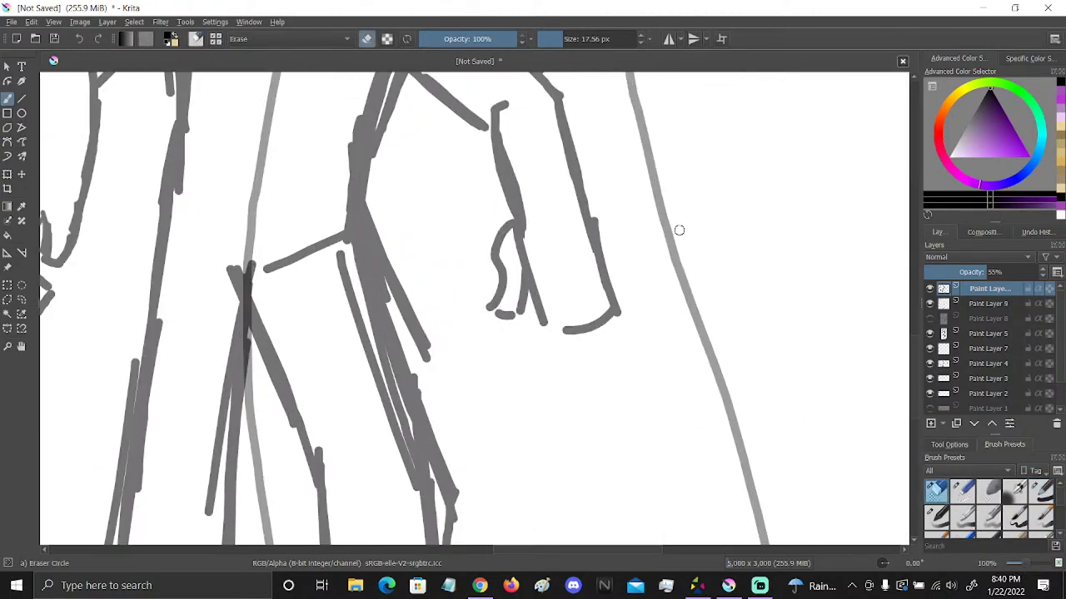
drag(581, 38, 612, 38)
mouse_move(590, 314)
mouse_down()
mouse_move(509, 311)
mouse_move(500, 278)
mouse_move(533, 216)
mouse_move(622, 220)
mouse_move(577, 201)
mouse_move(616, 279)
mouse_up()
Try a longer open hand with a separate thumb on the right-hand arm using Basic-1, and erase it again
click(1041, 491)
mouse_move(576, 196)
mouse_down()
mouse_move(610, 267)
mouse_move(582, 212)
mouse_move(594, 250)
mouse_move(635, 317)
mouse_move(624, 334)
mouse_move(561, 338)
mouse_up()
mouse_move(526, 241)
mouse_down()
mouse_move(520, 341)
mouse_move(537, 344)
mouse_up()
drag(545, 289, 542, 337)
drag(549, 292, 560, 348)
drag(516, 205, 526, 238)
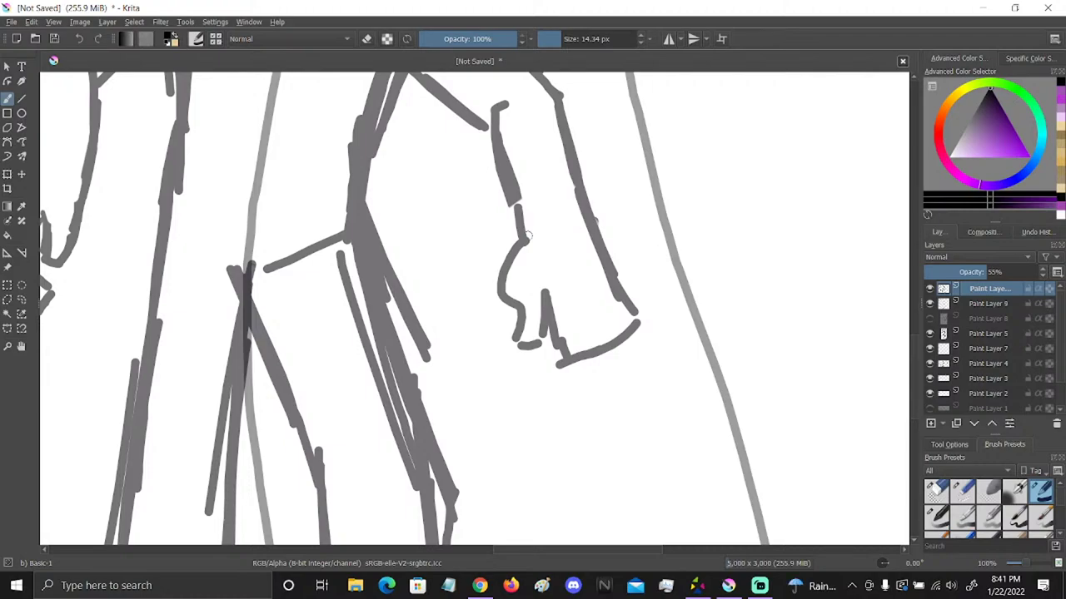
click(936, 489)
mouse_move(619, 345)
mouse_down()
mouse_move(627, 310)
mouse_move(592, 324)
mouse_move(589, 281)
mouse_move(560, 269)
mouse_move(564, 235)
mouse_move(532, 248)
mouse_move(509, 300)
mouse_up()
Redraw the right-hand arm's hand with Basic-1 as a fist, with a widening back, a knuckle line and a rounded lower edge
click(1041, 491)
mouse_move(579, 193)
mouse_down()
mouse_move(584, 241)
mouse_move(630, 305)
mouse_up()
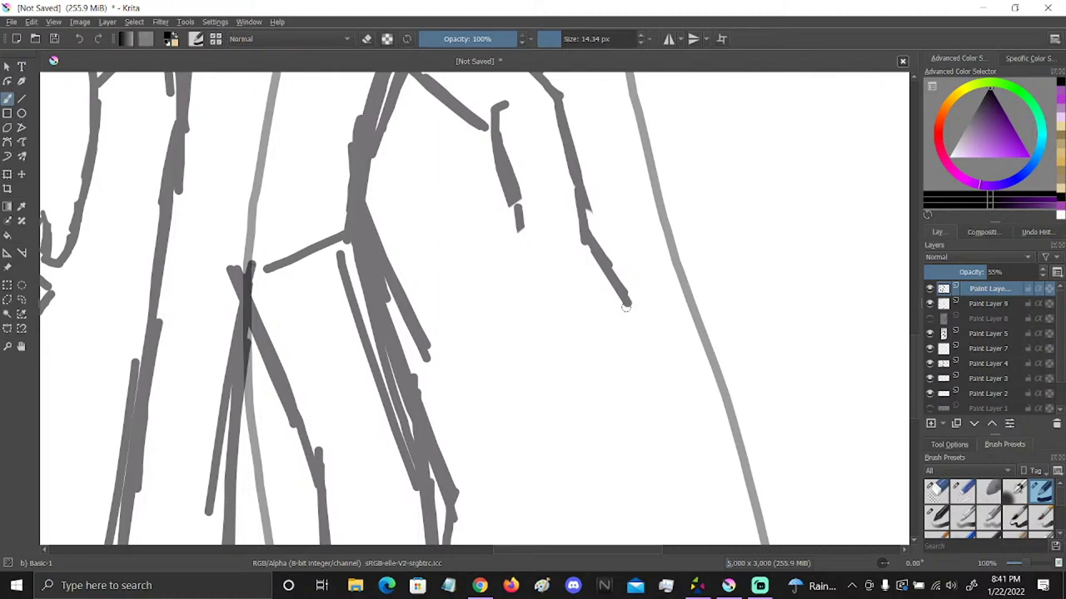
mouse_move(630, 307)
mouse_down()
mouse_move(609, 358)
mouse_move(601, 353)
mouse_up()
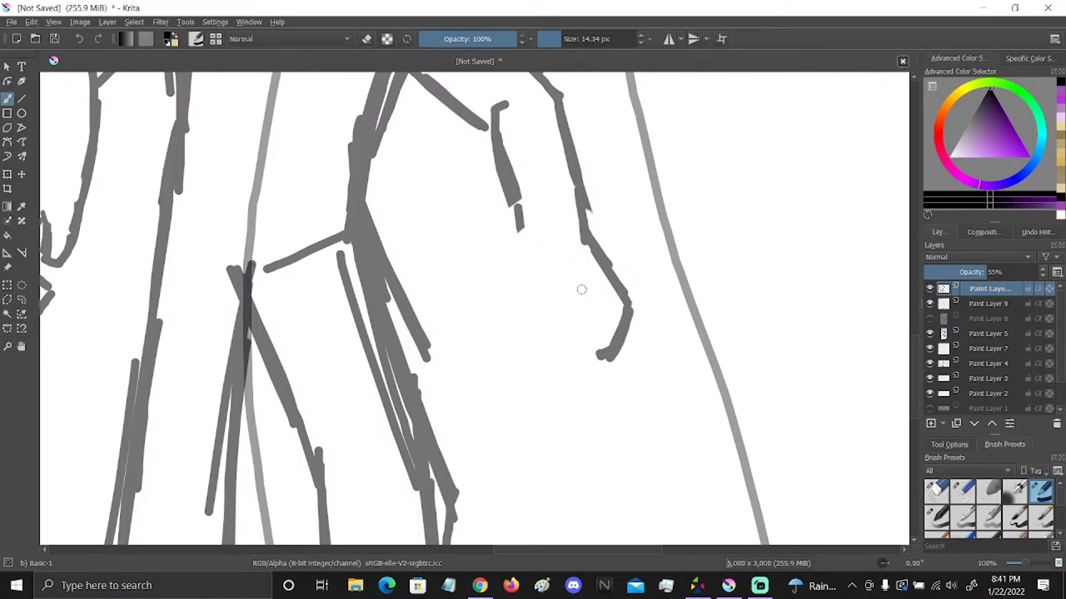
drag(619, 302, 548, 315)
drag(514, 222, 546, 311)
drag(606, 357, 576, 363)
Add the curled finger and thumb to the inner side of the fist, and thin the overlapping line with the Eraser Small brush
mouse_move(533, 308)
mouse_down()
mouse_move(542, 357)
mouse_move(576, 364)
mouse_move(510, 339)
mouse_move(512, 327)
mouse_up()
drag(516, 316, 540, 337)
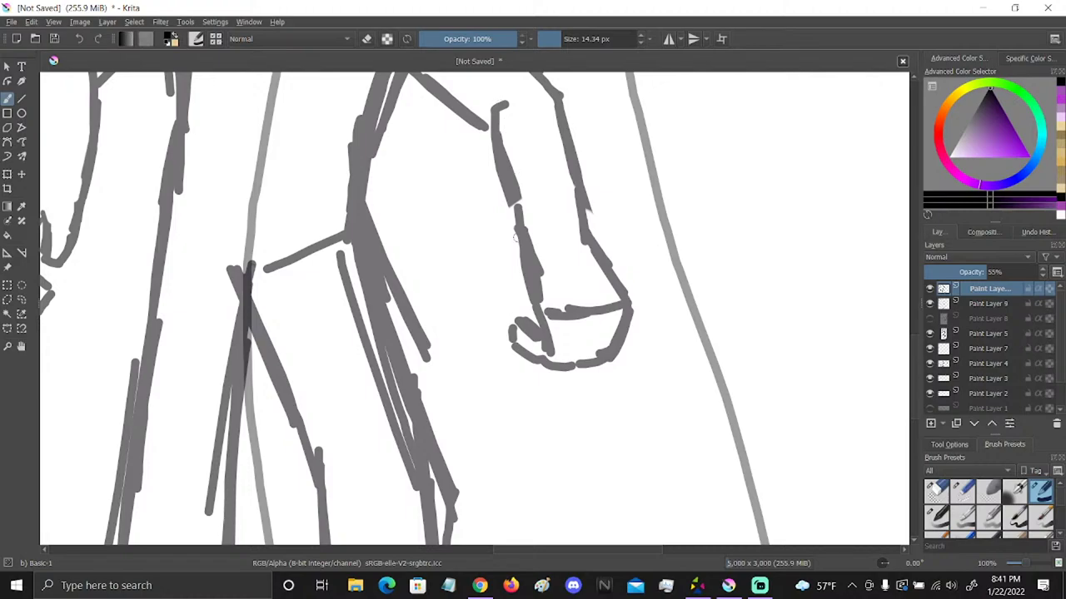
mouse_move(516, 237)
mouse_down()
mouse_move(501, 270)
mouse_move(524, 309)
mouse_up()
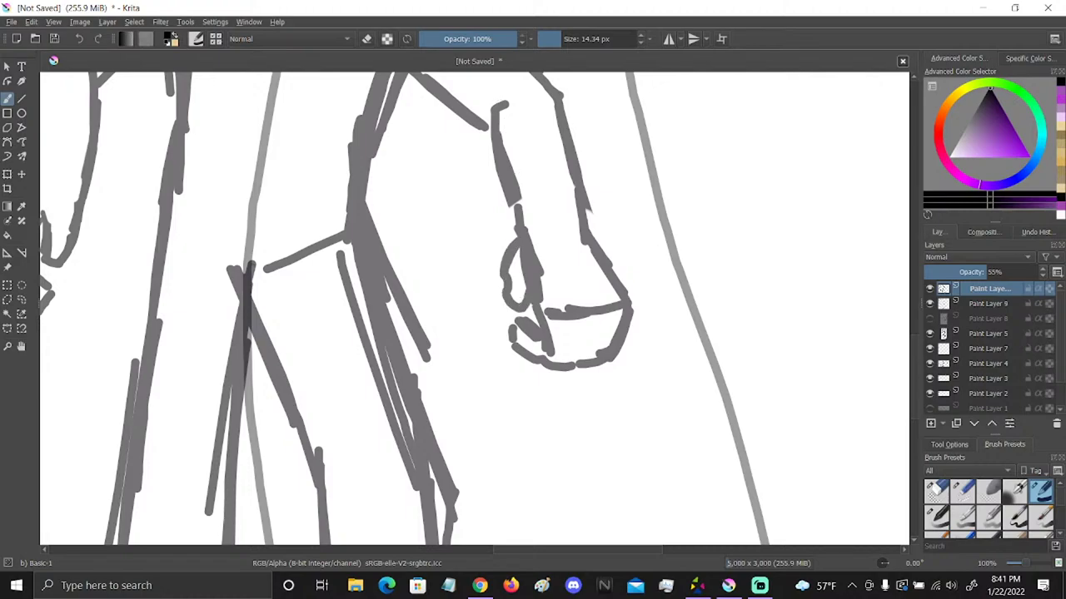
click(962, 491)
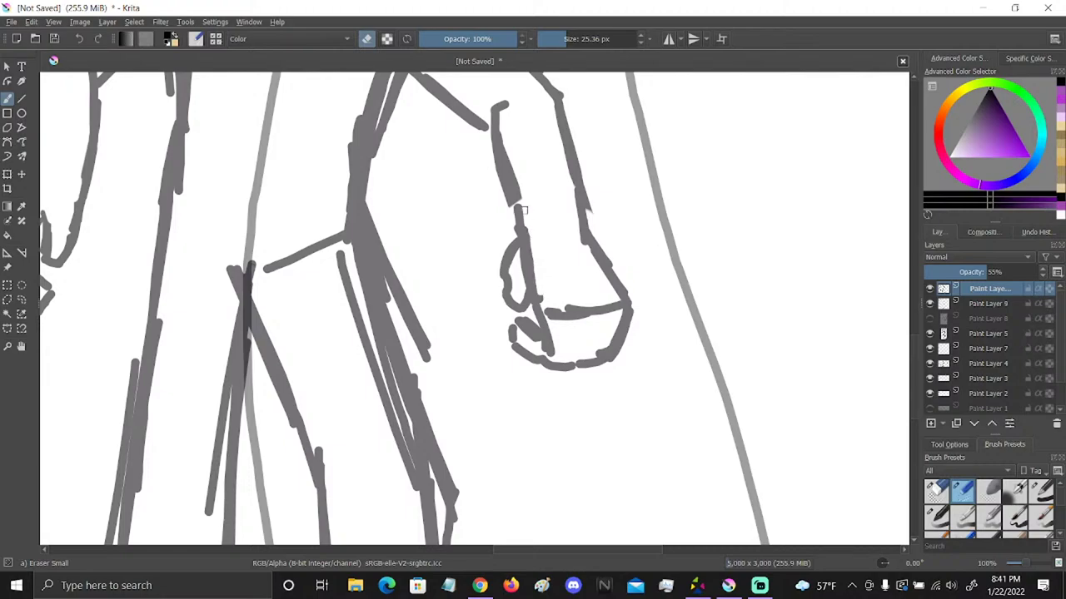
Erase the old hand from the standing figure's left-hand arm with the Eraser Circle brush, leaving the forearm lines
click(22, 346)
mouse_move(657, 340)
mouse_down()
mouse_move(770, 345)
mouse_move(835, 373)
mouse_up()
click(941, 498)
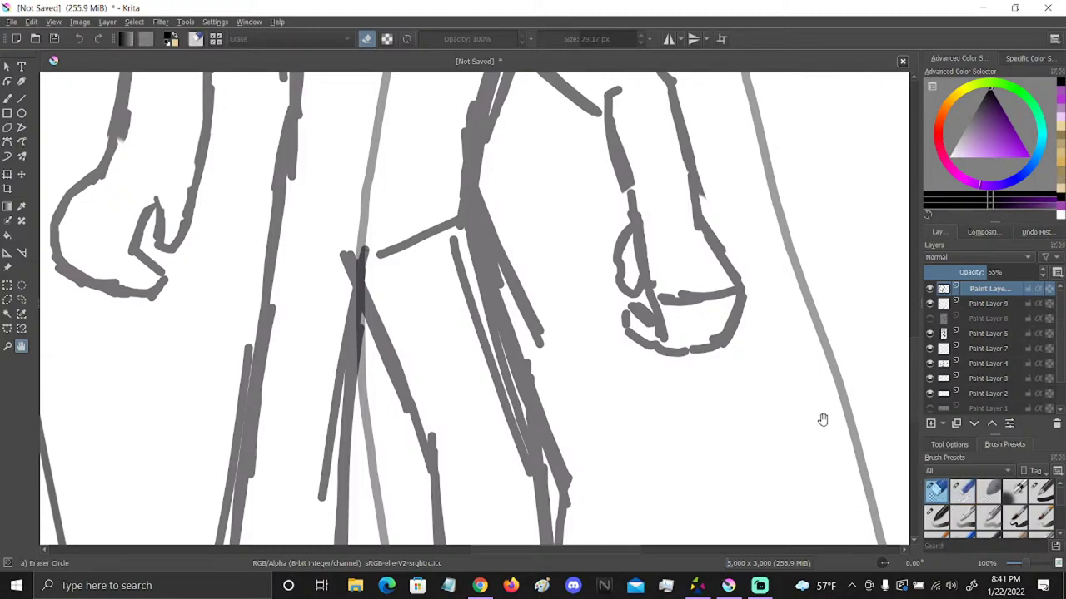
mouse_move(58, 250)
mouse_down()
mouse_move(75, 159)
mouse_move(138, 314)
mouse_move(174, 209)
mouse_move(184, 273)
mouse_up()
Redraw the back of the left-hand arm's hand with Basic-1, extending both forearm lines outward and joining them with a knuckle line
click(1042, 493)
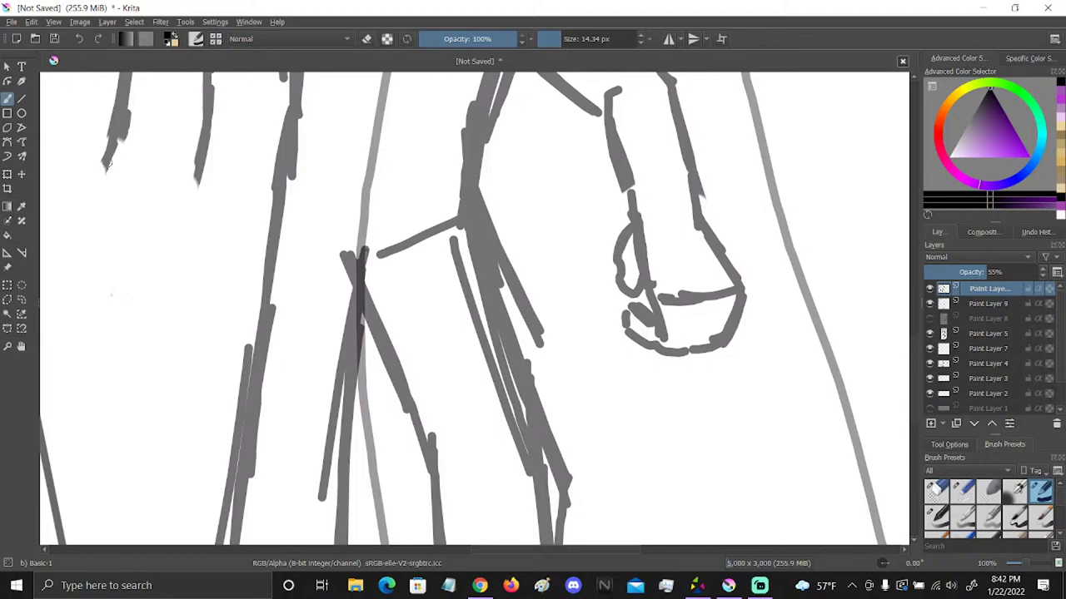
mouse_move(106, 134)
mouse_down()
mouse_move(94, 203)
mouse_move(64, 241)
mouse_up()
drag(83, 189, 61, 248)
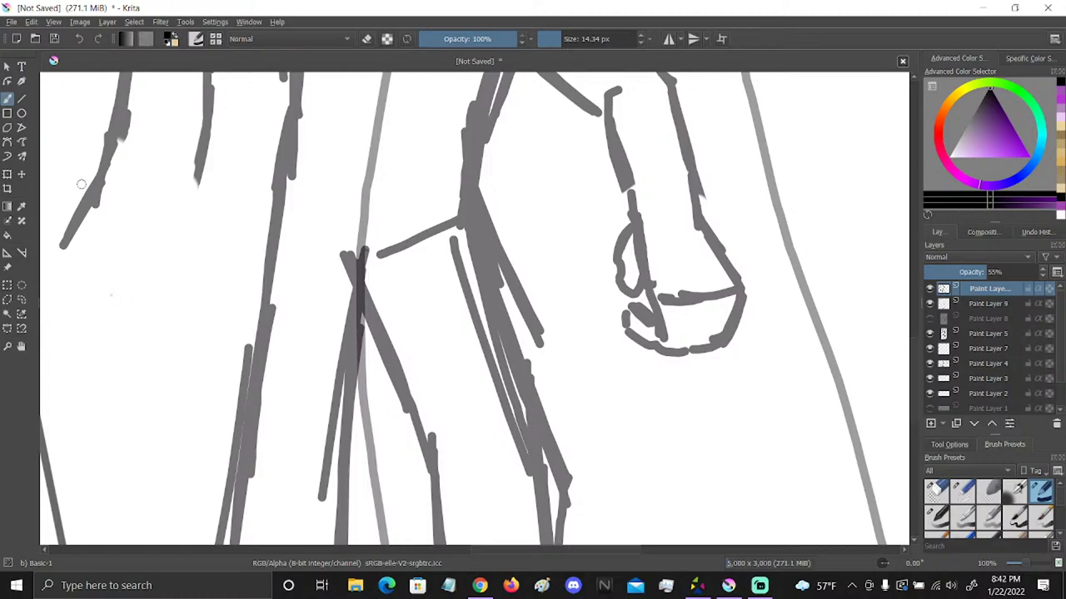
mouse_move(58, 241)
mouse_down()
mouse_move(64, 294)
mouse_move(108, 262)
mouse_move(140, 266)
mouse_up()
drag(67, 250, 152, 269)
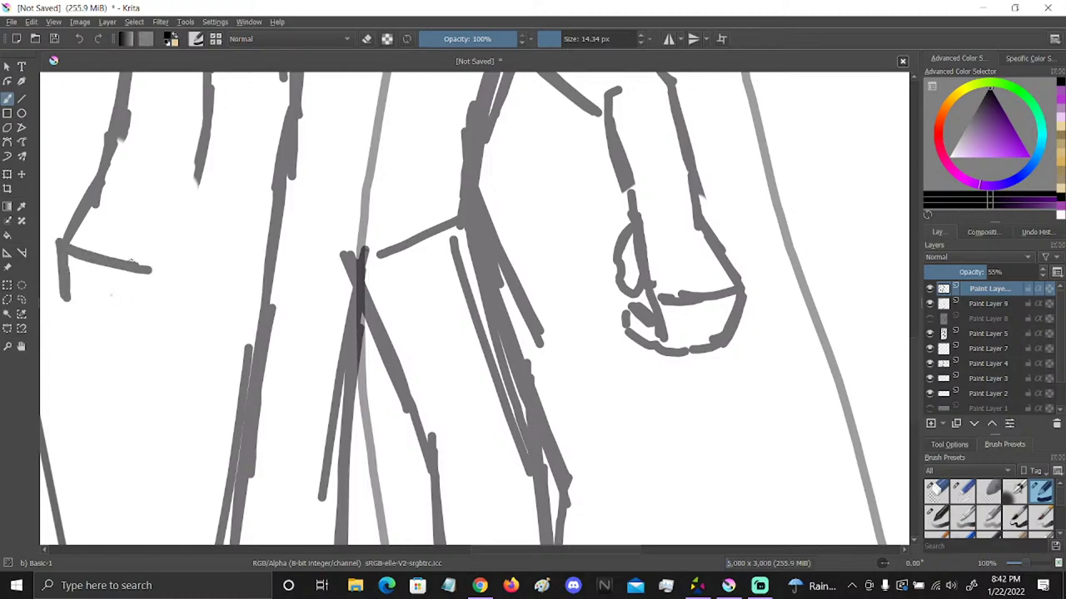
mouse_move(196, 164)
mouse_down()
mouse_move(169, 252)
mouse_move(143, 268)
mouse_up()
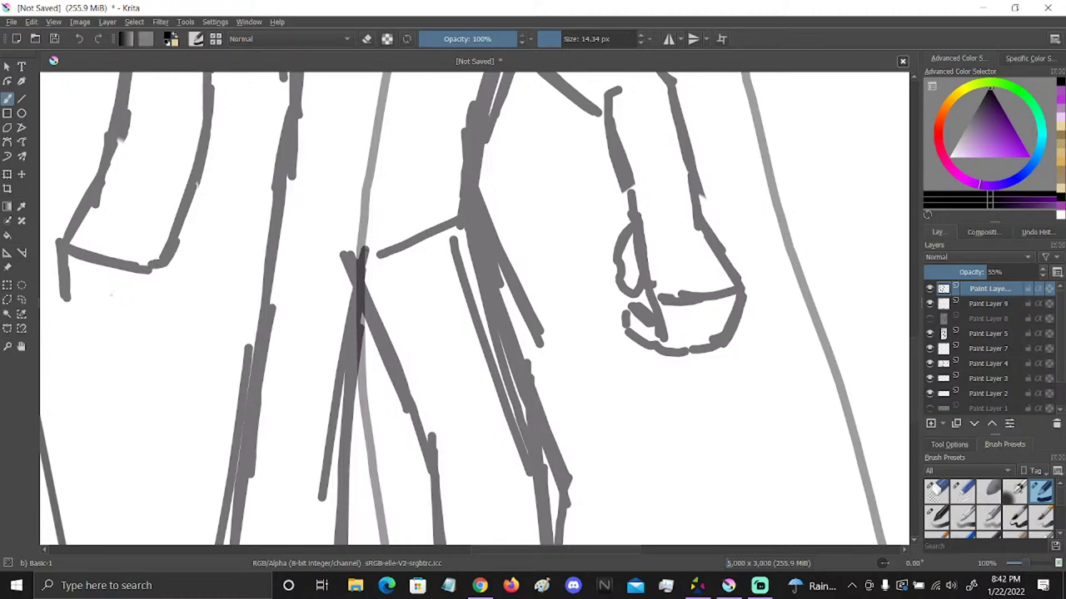
mouse_move(195, 154)
mouse_down()
mouse_move(179, 258)
mouse_move(150, 263)
mouse_up()
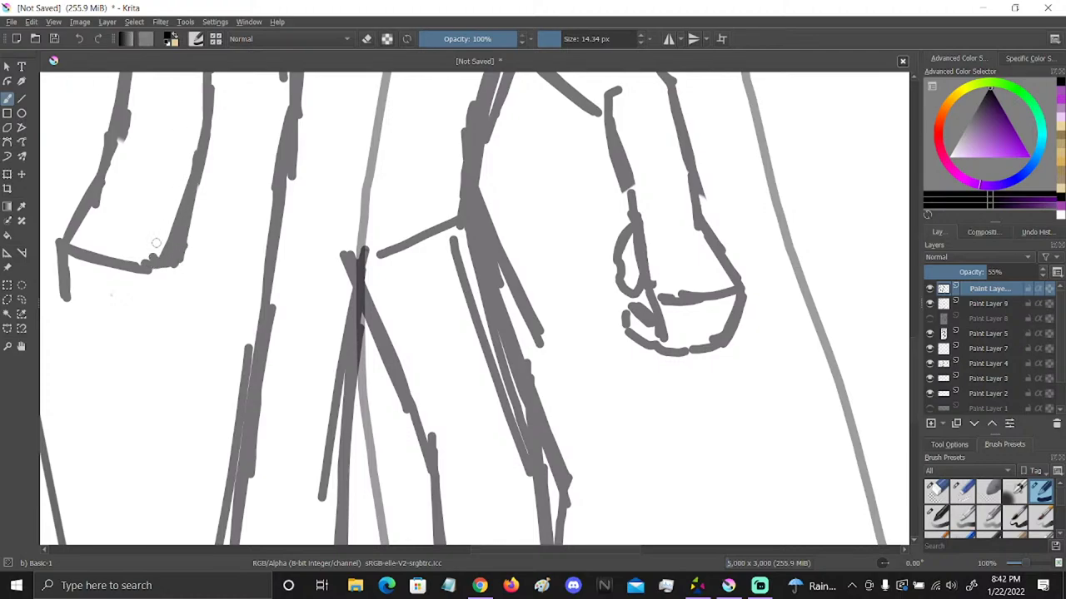
Complete the left-hand fist with a block of folded fingers below the knuckle line, a curled fingertip and a thumb
mouse_move(60, 288)
mouse_down()
mouse_move(66, 302)
mouse_move(142, 319)
mouse_up()
mouse_move(170, 268)
mouse_down()
mouse_move(159, 330)
mouse_move(135, 333)
mouse_move(73, 310)
mouse_up()
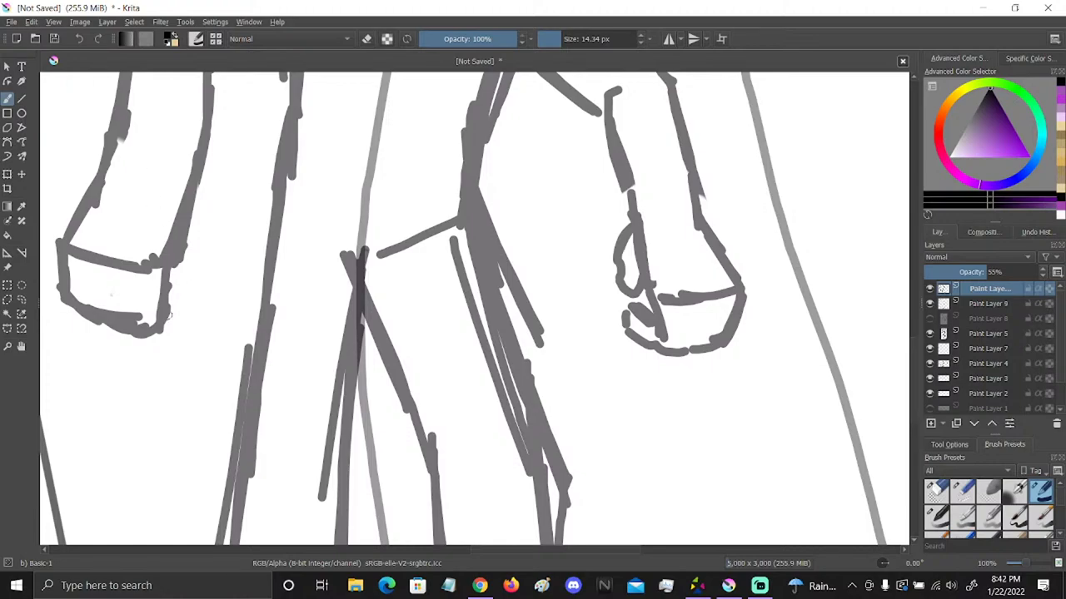
mouse_move(176, 290)
mouse_down()
mouse_move(201, 298)
mouse_move(192, 322)
mouse_move(202, 328)
mouse_move(164, 332)
mouse_up()
mouse_move(202, 190)
mouse_down()
mouse_move(198, 180)
mouse_move(234, 254)
mouse_move(196, 265)
mouse_up()
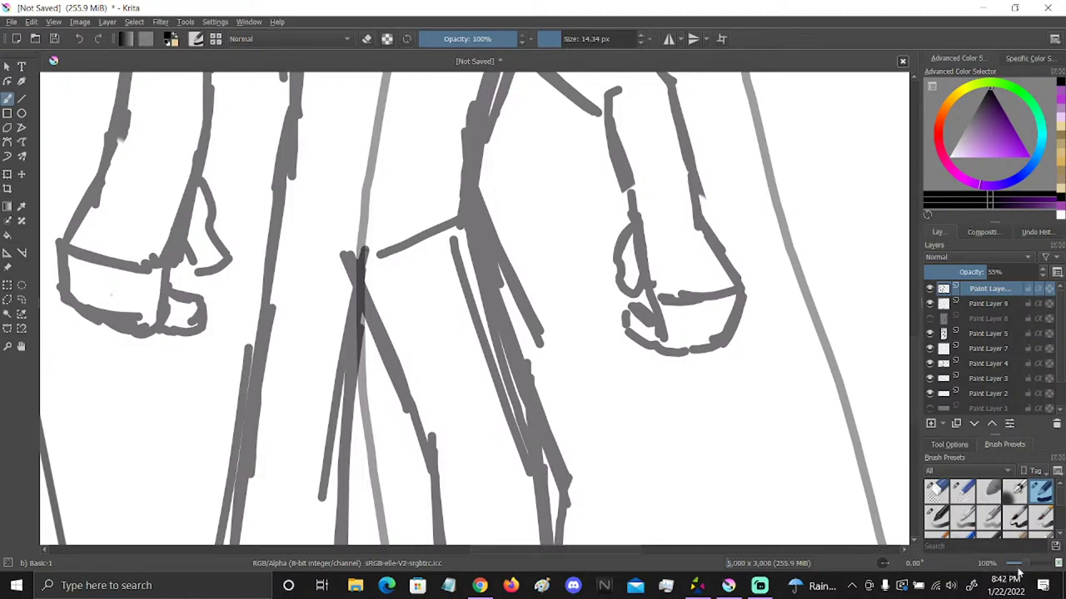
Sketch a sword-like cross shape sticking out of the standing figure's head, with small marks on the face
drag(1020, 570, 1014, 563)
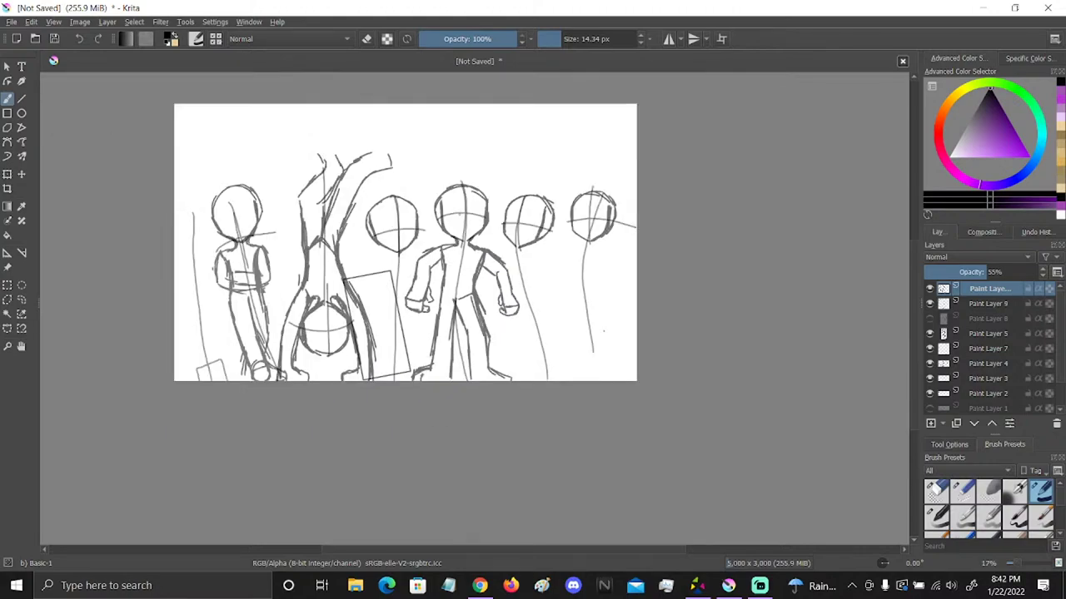
drag(453, 209, 491, 169)
drag(463, 211, 487, 193)
double_click(79, 40)
mouse_move(463, 198)
mouse_down()
mouse_move(488, 168)
mouse_move(472, 205)
mouse_up()
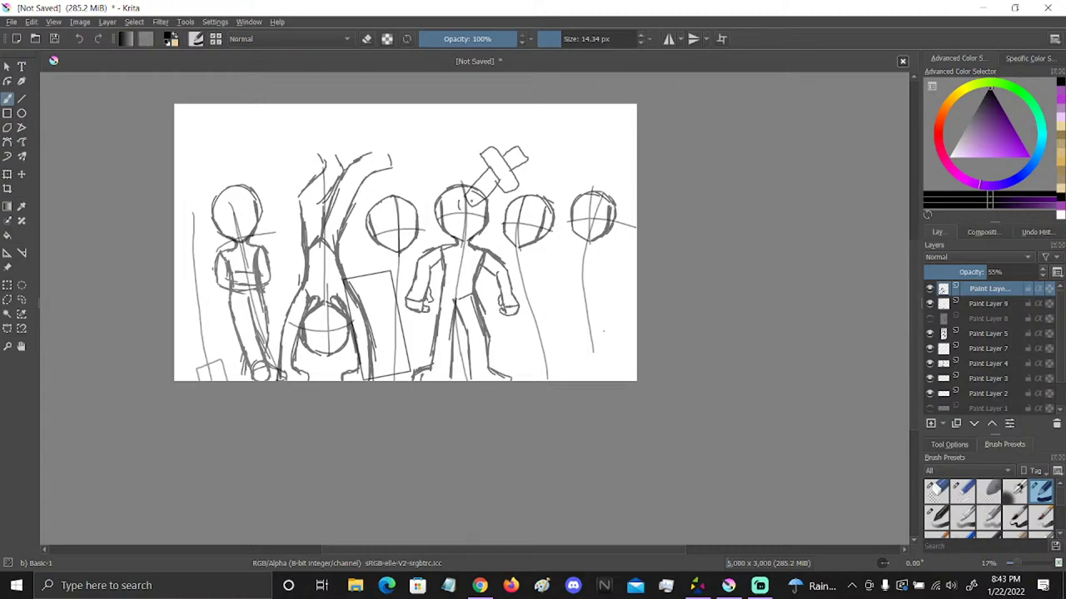
drag(464, 216, 465, 230)
Erase the sword-like shape and face marks from the standing figure's head with the Eraser Circle brush
click(935, 492)
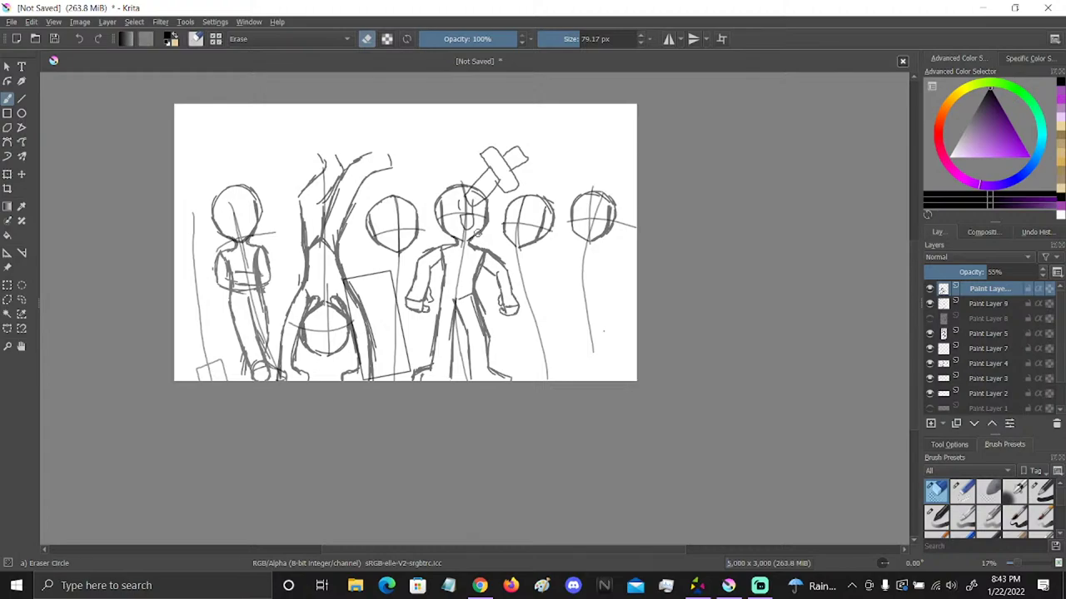
drag(470, 221, 525, 170)
drag(466, 194, 502, 142)
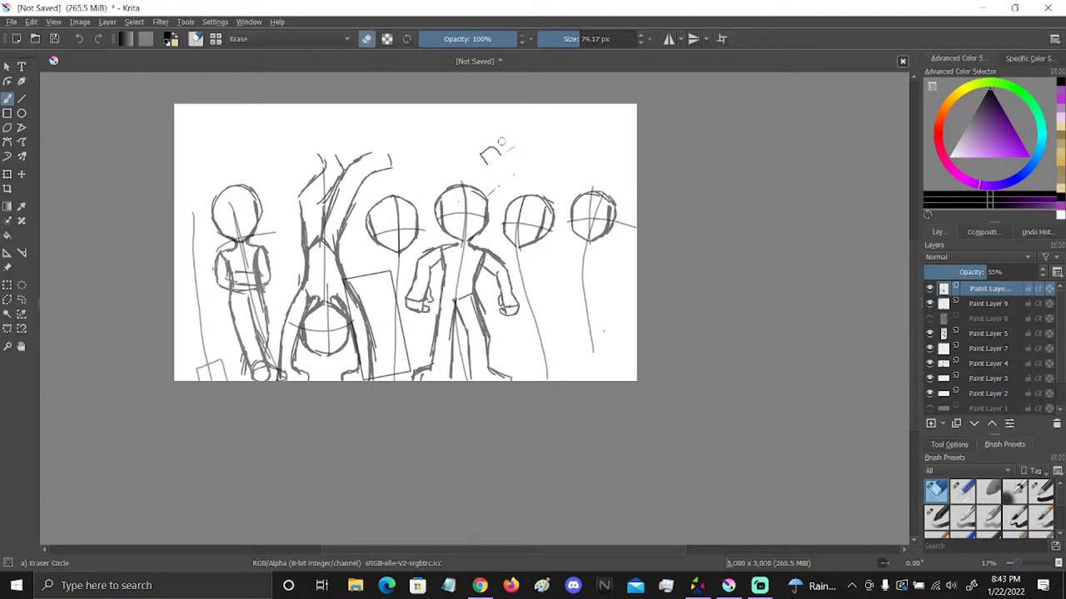
drag(505, 150, 481, 156)
mouse_move(493, 194)
mouse_down()
mouse_move(531, 144)
mouse_move(482, 204)
mouse_up()
Identify the gesture guide's layer by toggling Paint Layers 4 and 3, and erase the guide of the next head to the right on Paint Layer 3
click(22, 346)
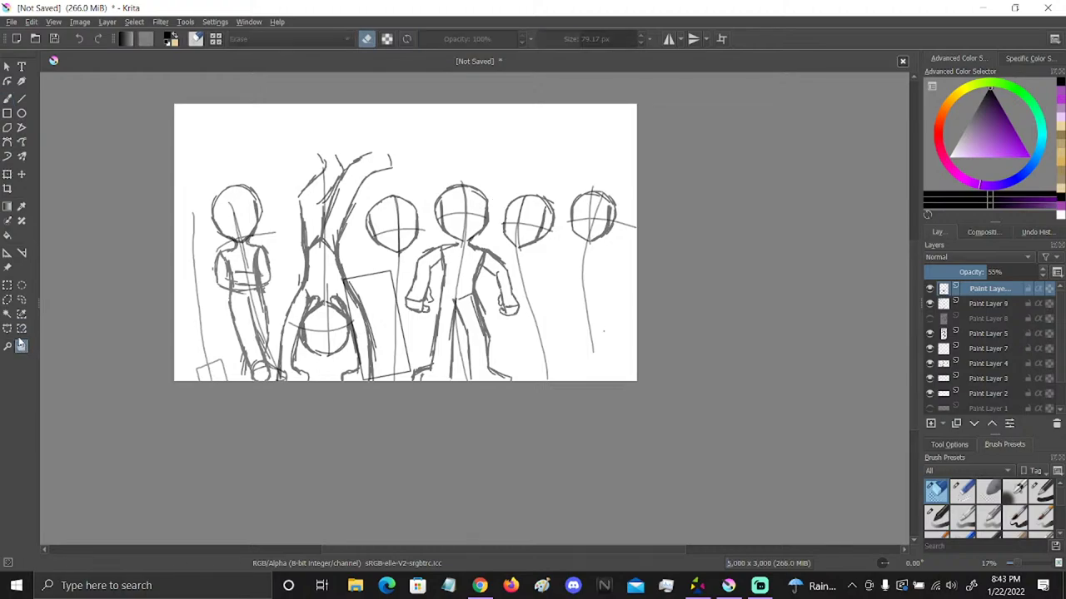
drag(671, 347, 639, 322)
click(6, 346)
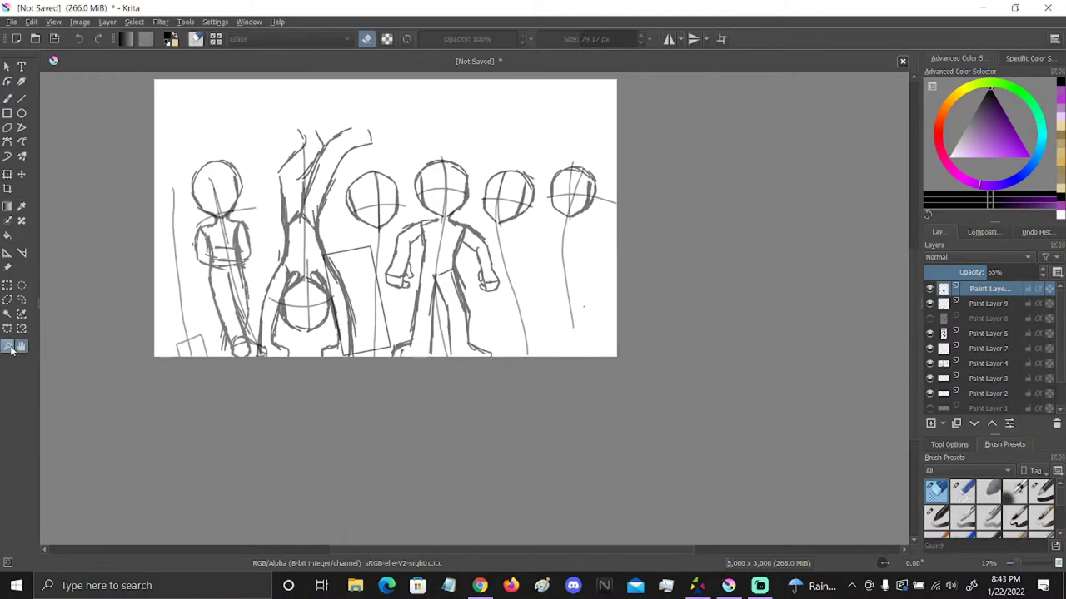
drag(430, 131, 635, 349)
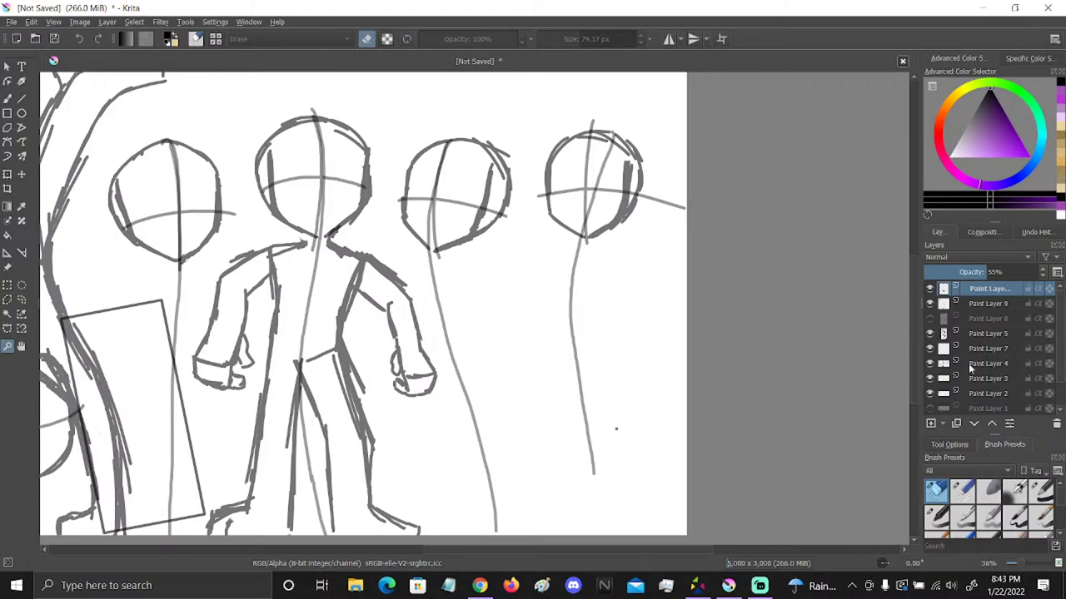
click(929, 367)
click(930, 366)
click(930, 378)
click(930, 378)
click(963, 380)
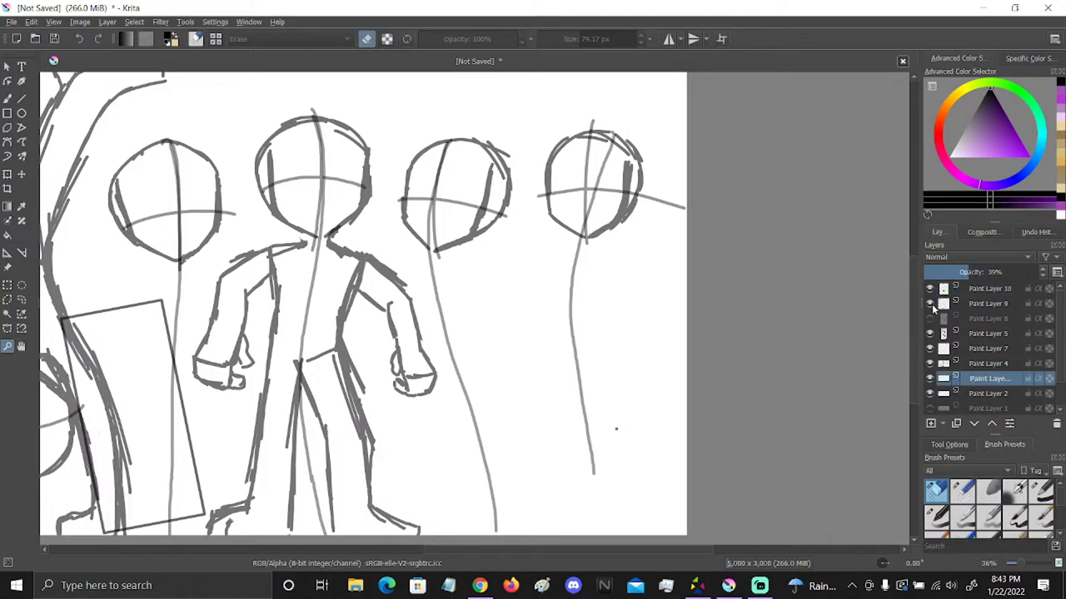
key(b)
mouse_move(454, 140)
mouse_down()
mouse_move(426, 215)
mouse_move(434, 286)
mouse_move(447, 358)
mouse_move(496, 471)
mouse_move(495, 521)
mouse_move(484, 456)
mouse_move(495, 531)
mouse_up()
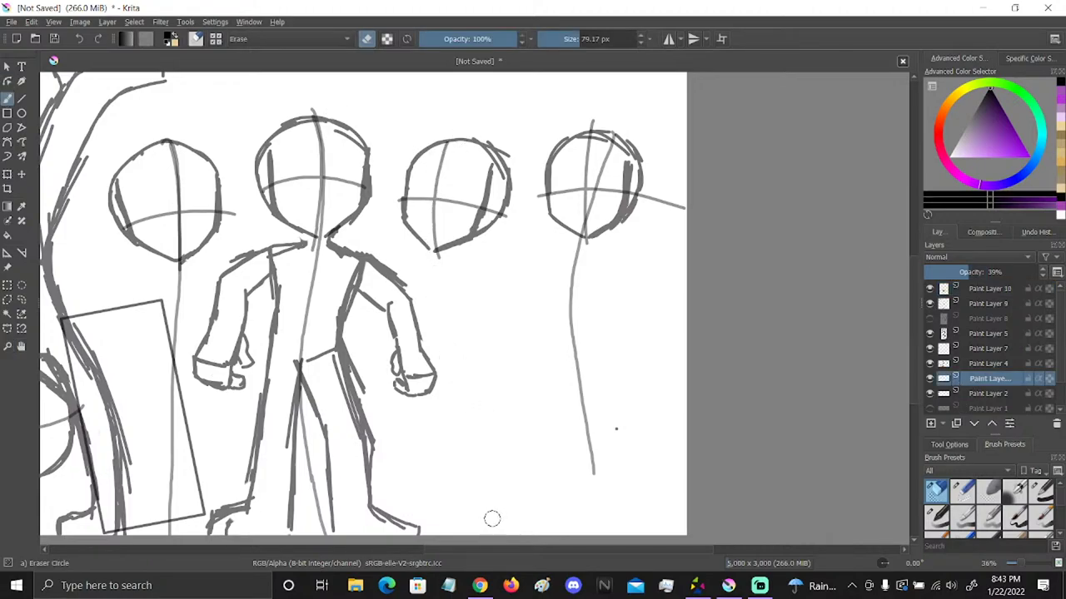
Draw a straighter body gesture line from that head with Basic-1, adding a short curve beside the torso and a second leg line
click(1040, 491)
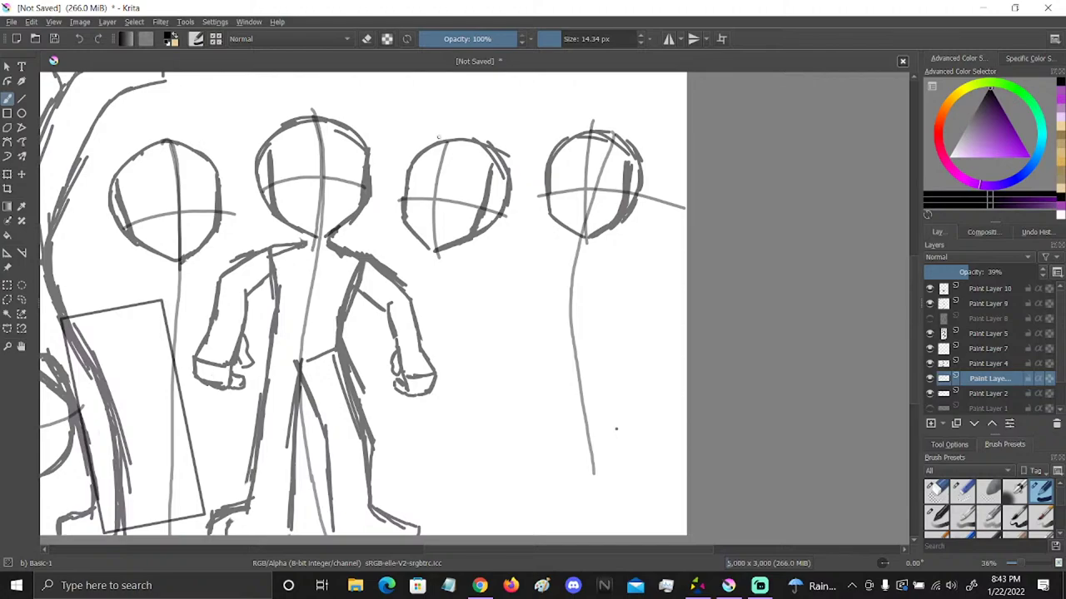
mouse_move(458, 130)
mouse_down()
mouse_move(430, 220)
mouse_move(438, 473)
mouse_up()
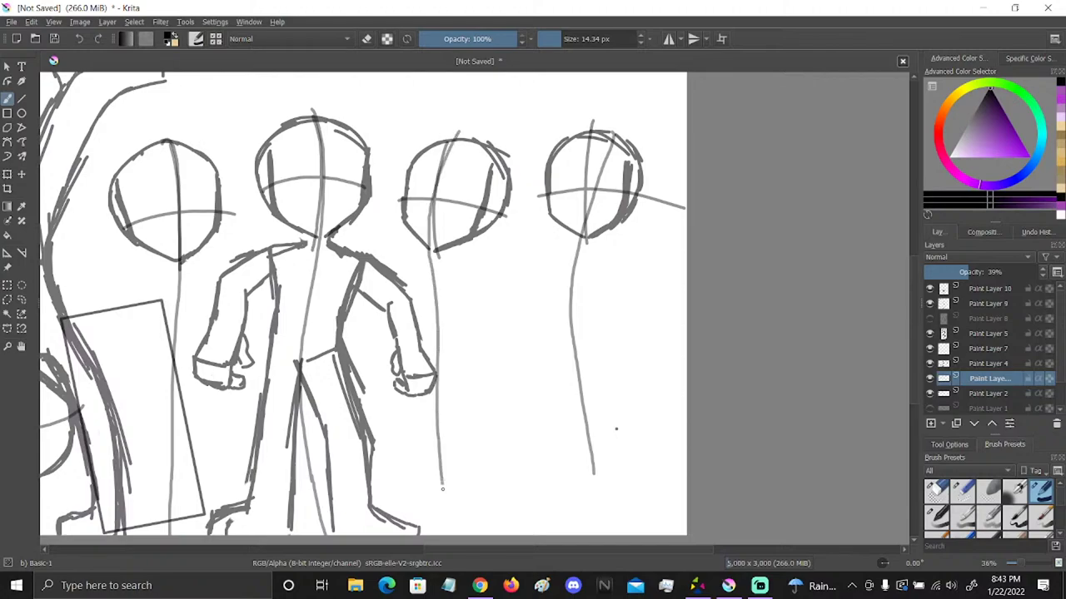
mouse_move(480, 585)
drag(439, 218, 420, 344)
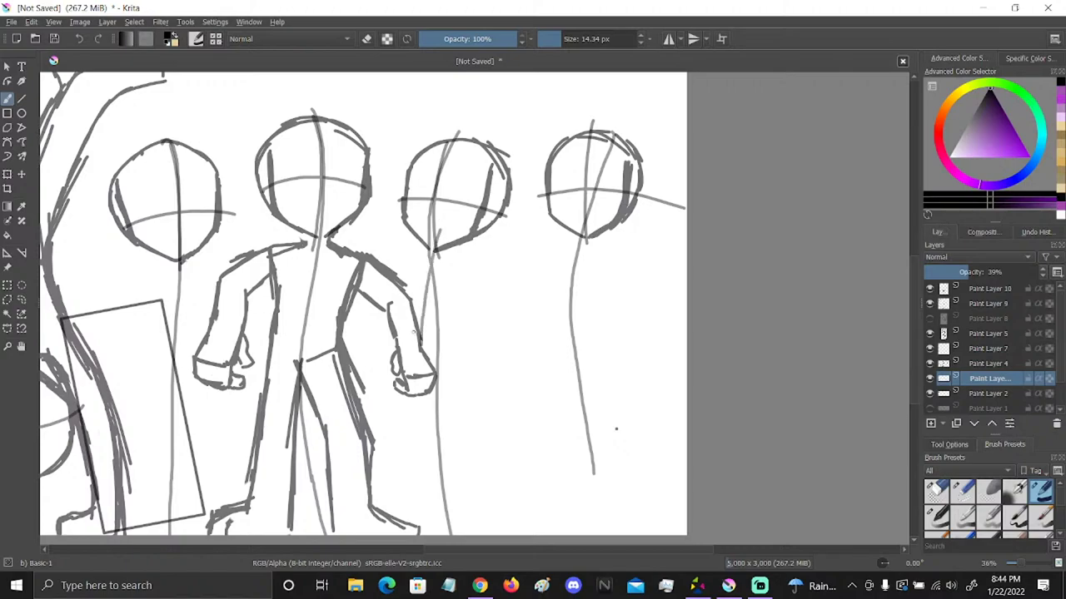
mouse_move(440, 166)
mouse_down()
mouse_move(423, 310)
mouse_move(433, 426)
mouse_move(462, 522)
mouse_up()
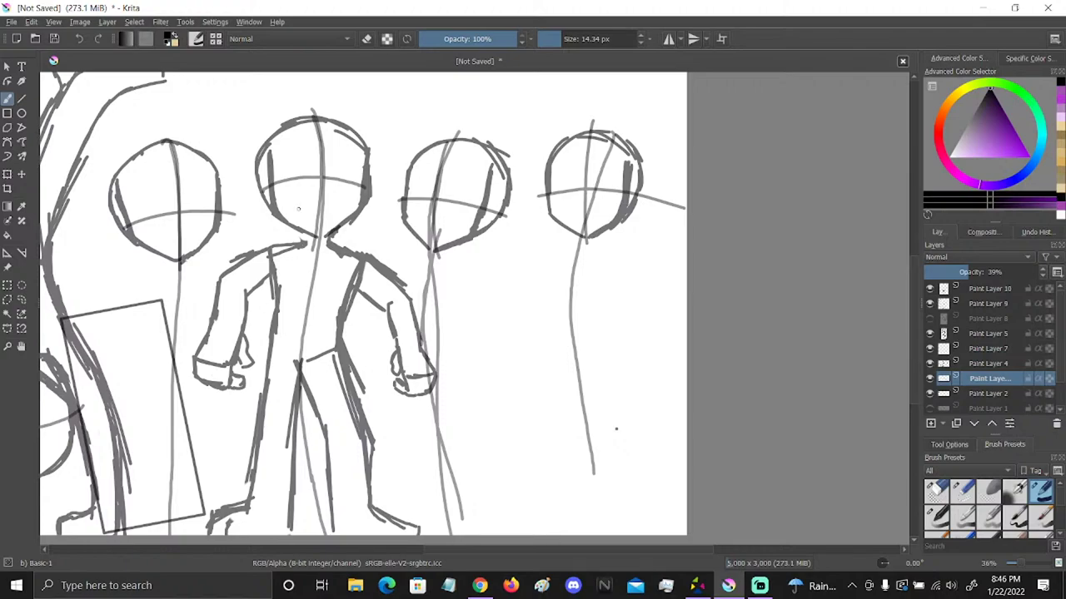
Toggle Paint Layer 10 to check that it holds the standing figure's body, and add a new paint layer above it
click(985, 290)
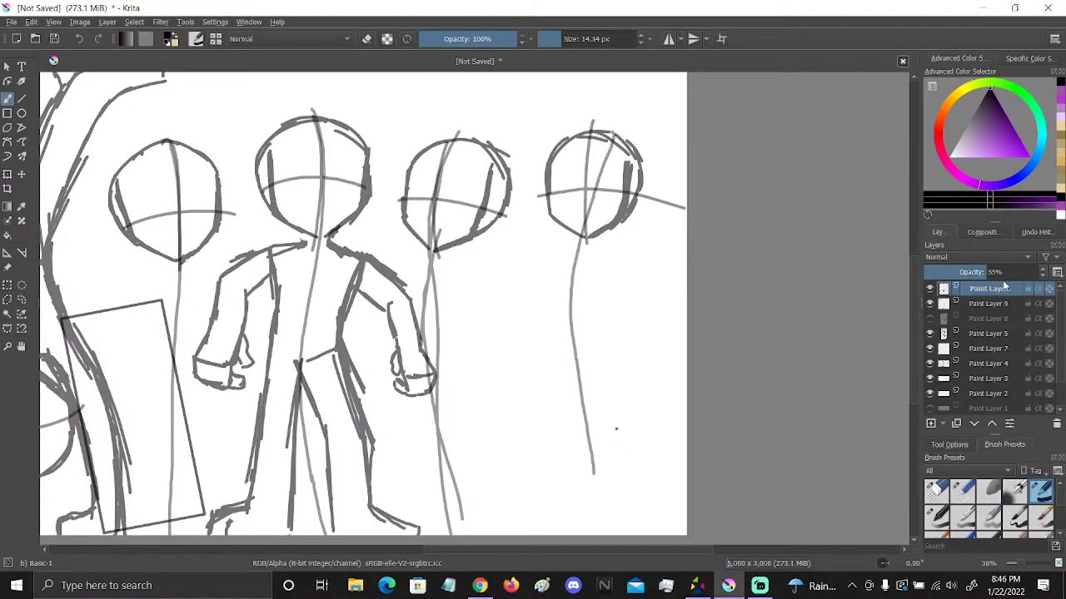
click(929, 288)
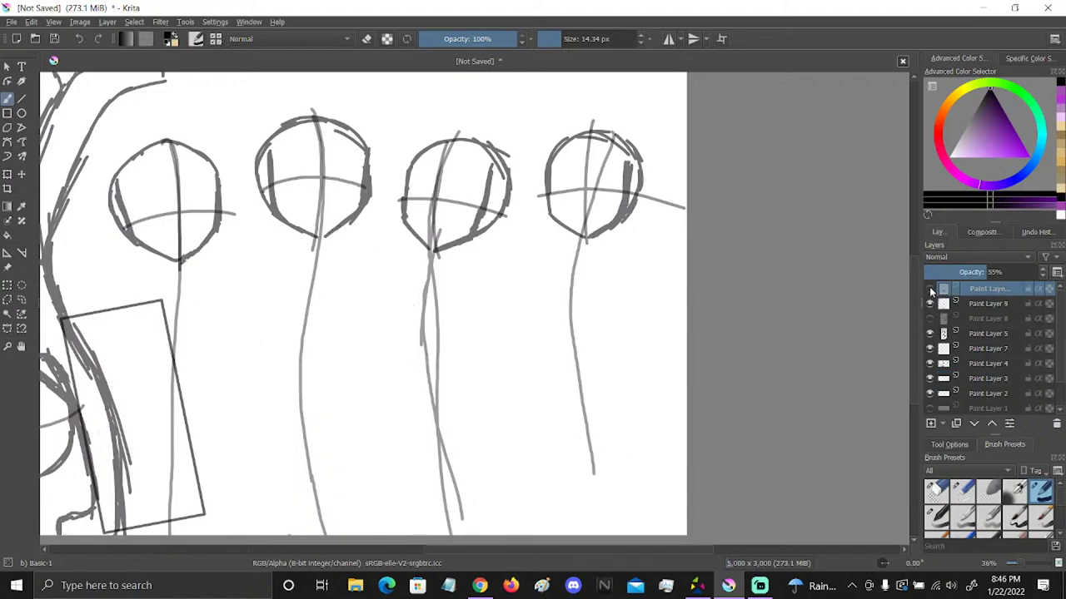
click(930, 289)
click(930, 292)
click(930, 293)
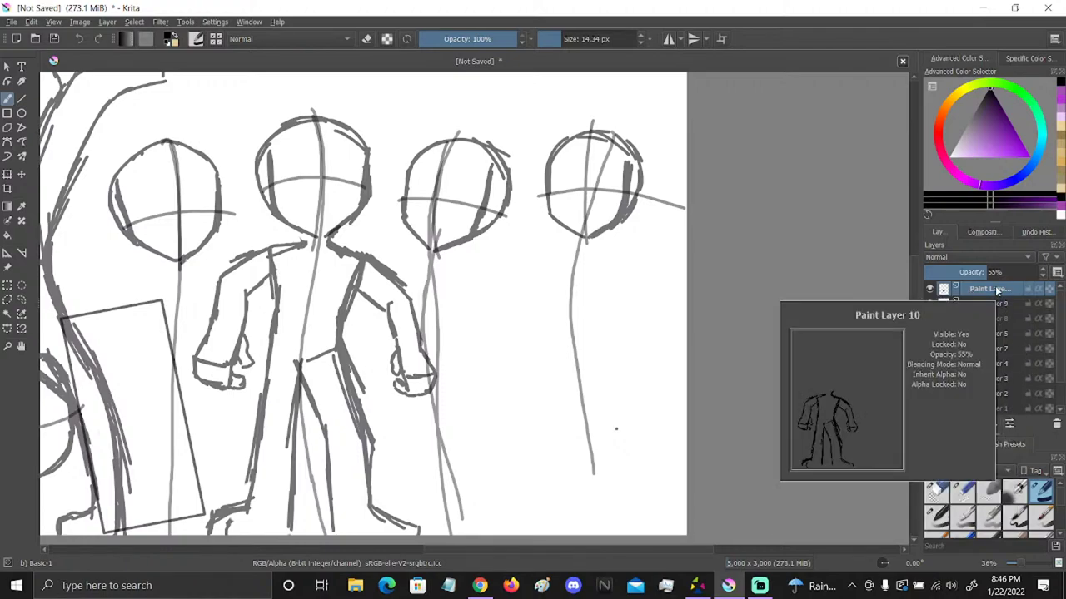
click(931, 423)
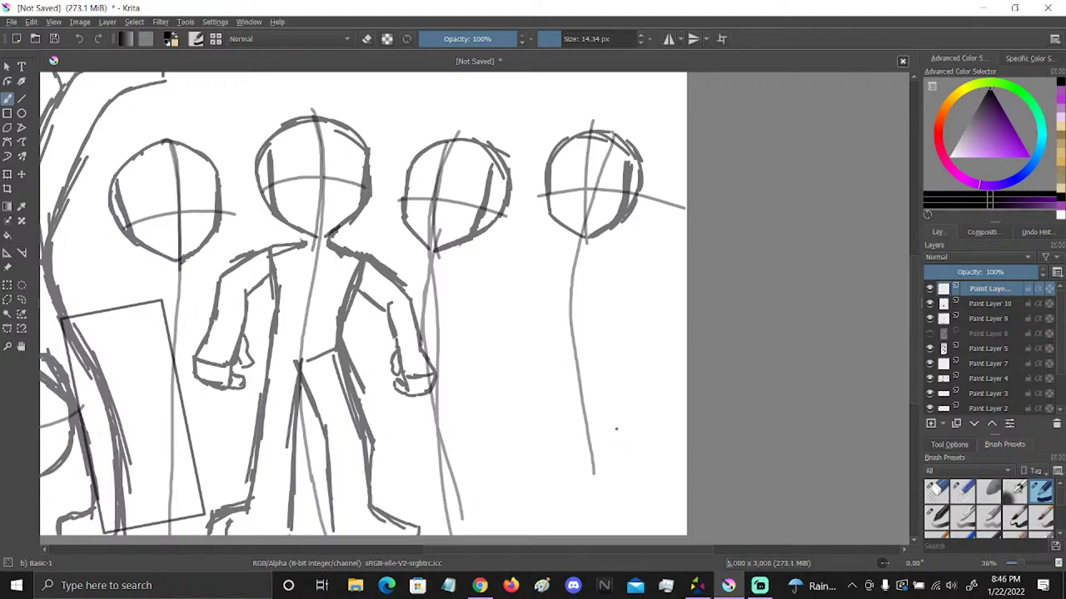
Set the new layer's opacity to 60% and draw the neck, shoulder and bent upper arm of the figure beside the standing one
drag(478, 231, 463, 256)
click(995, 273)
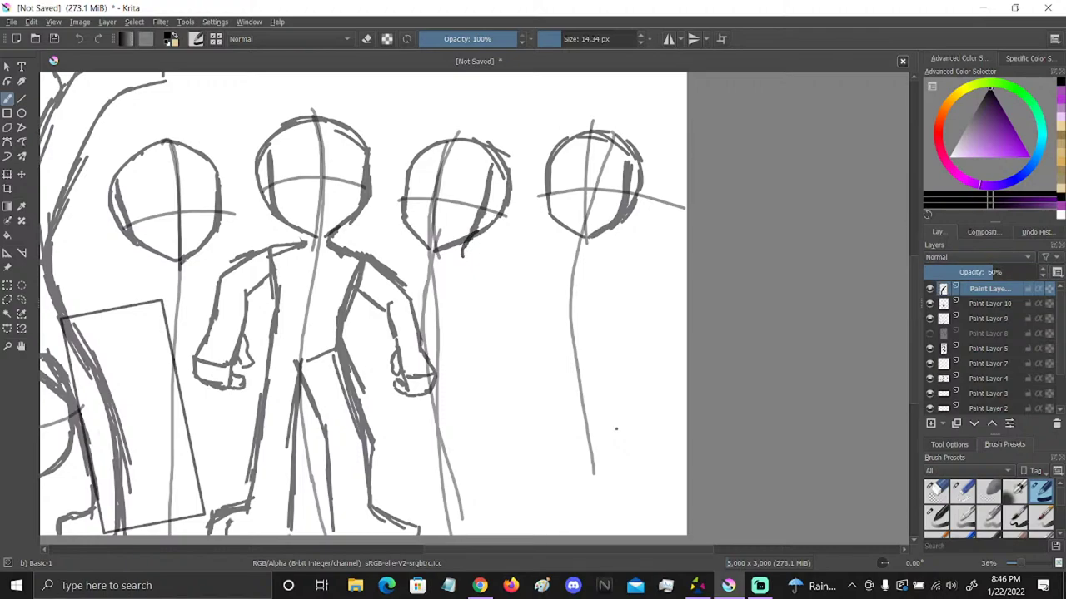
mouse_move(417, 239)
mouse_down()
mouse_move(440, 270)
mouse_move(461, 254)
mouse_move(496, 268)
mouse_up()
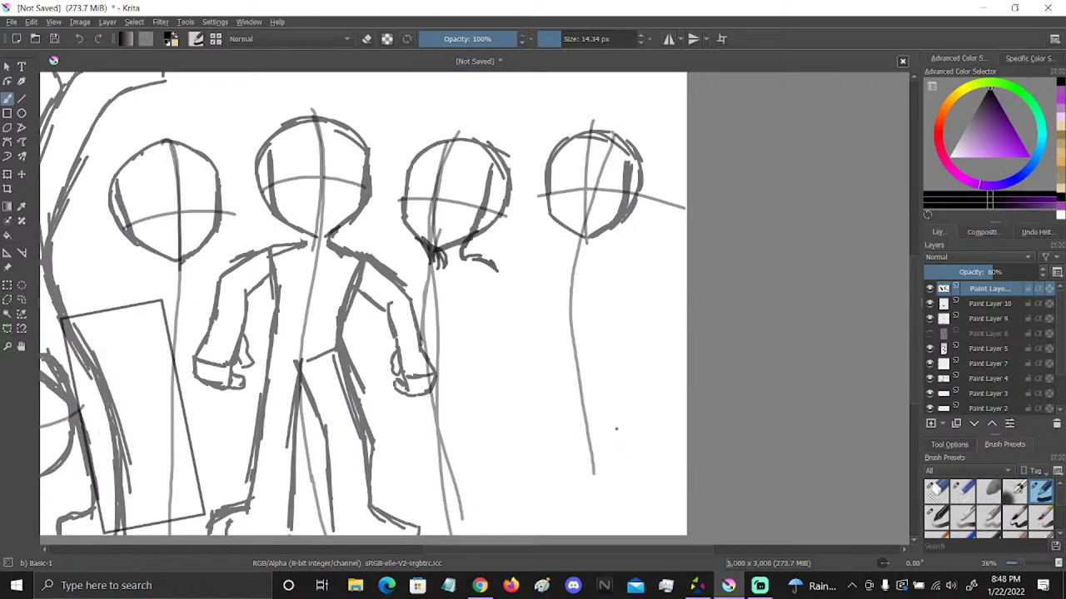
key(ctrl+z)
drag(462, 258, 500, 277)
mouse_move(497, 265)
mouse_down()
mouse_move(525, 350)
mouse_move(480, 359)
mouse_move(467, 348)
mouse_move(502, 332)
mouse_up()
mouse_move(473, 280)
mouse_down()
mouse_move(494, 323)
mouse_move(484, 320)
mouse_move(505, 333)
mouse_move(479, 331)
mouse_up()
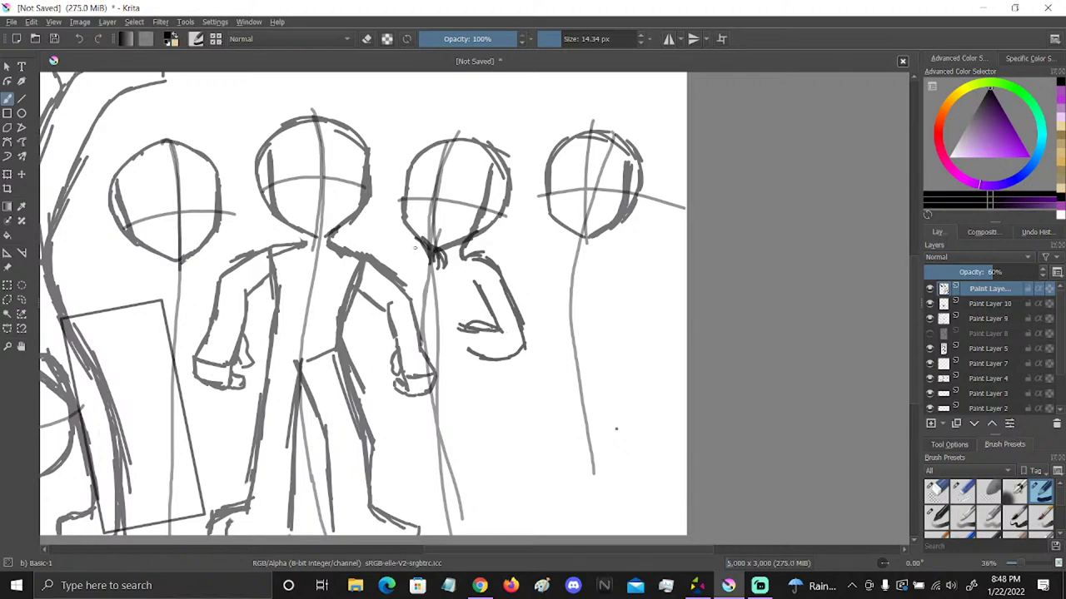
Draw the front outline of this figure's torso from neck to waist and add a short stroke inside the bent elbow
mouse_move(442, 266)
mouse_down()
mouse_move(423, 280)
mouse_move(422, 330)
mouse_up()
mouse_move(423, 294)
mouse_down()
mouse_move(433, 353)
mouse_move(418, 309)
mouse_up()
drag(430, 333, 432, 350)
drag(427, 304, 436, 358)
mouse_move(431, 264)
mouse_down()
mouse_move(420, 316)
mouse_move(433, 359)
mouse_up()
drag(423, 295, 439, 370)
drag(490, 310, 484, 327)
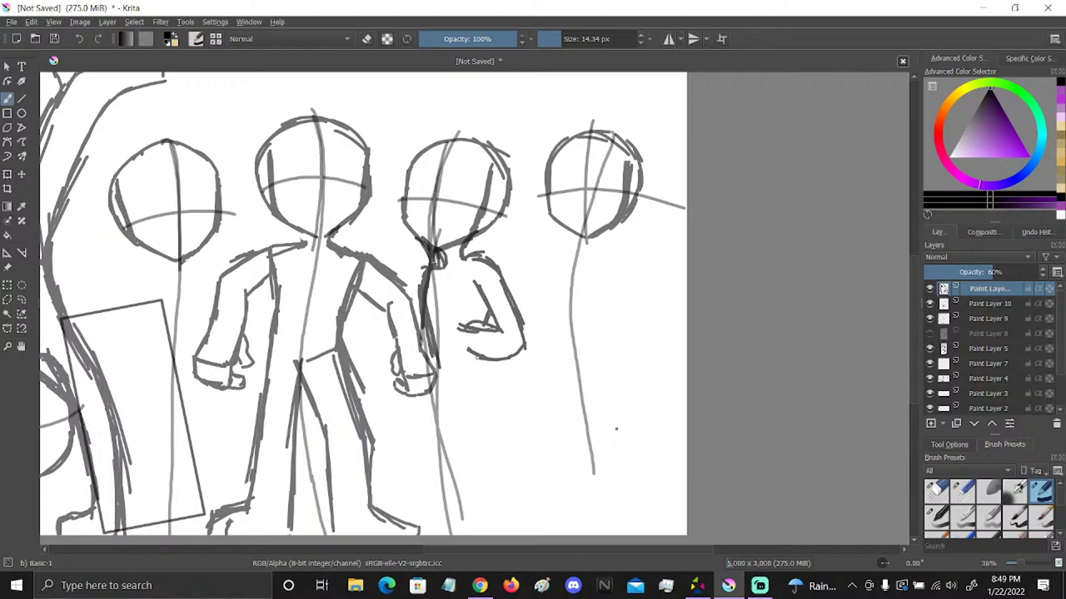
Draw the outer and inner outlines of the figure's rear leg from below the elbow to the canvas edge
drag(484, 361, 488, 370)
drag(487, 362, 519, 458)
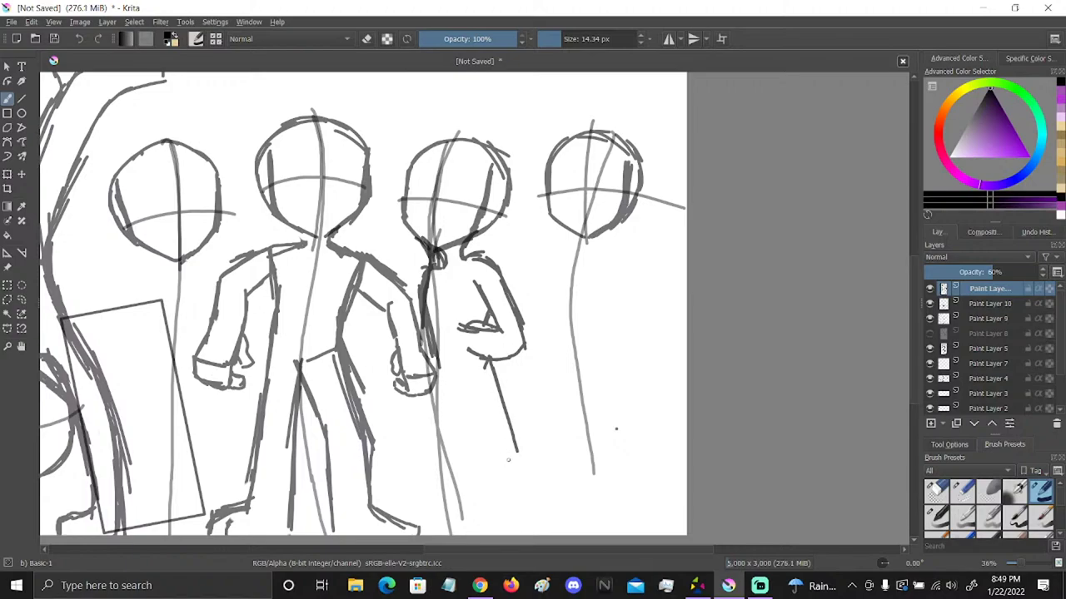
drag(511, 423, 526, 509)
drag(456, 373, 485, 462)
mouse_move(475, 418)
mouse_down()
mouse_move(490, 486)
mouse_move(471, 528)
mouse_move(528, 526)
mouse_move(517, 535)
mouse_up()
drag(492, 498, 486, 532)
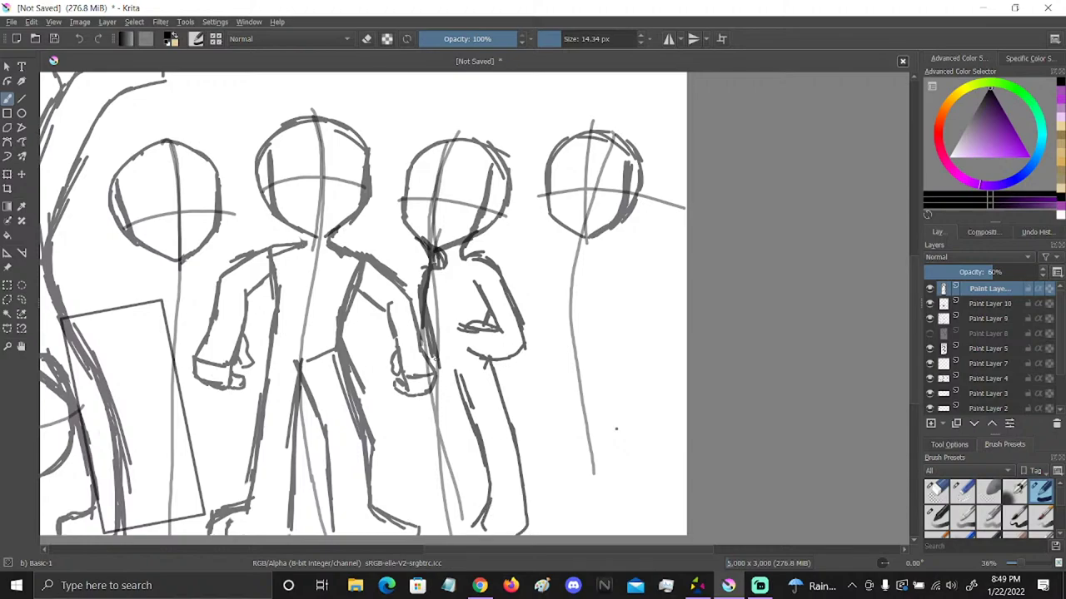
Draw the outer outline of the figure's front leg from the waist downward and darken it with overlapping strokes
mouse_move(436, 356)
mouse_down()
mouse_move(413, 426)
mouse_move(415, 491)
mouse_up()
drag(420, 443, 424, 535)
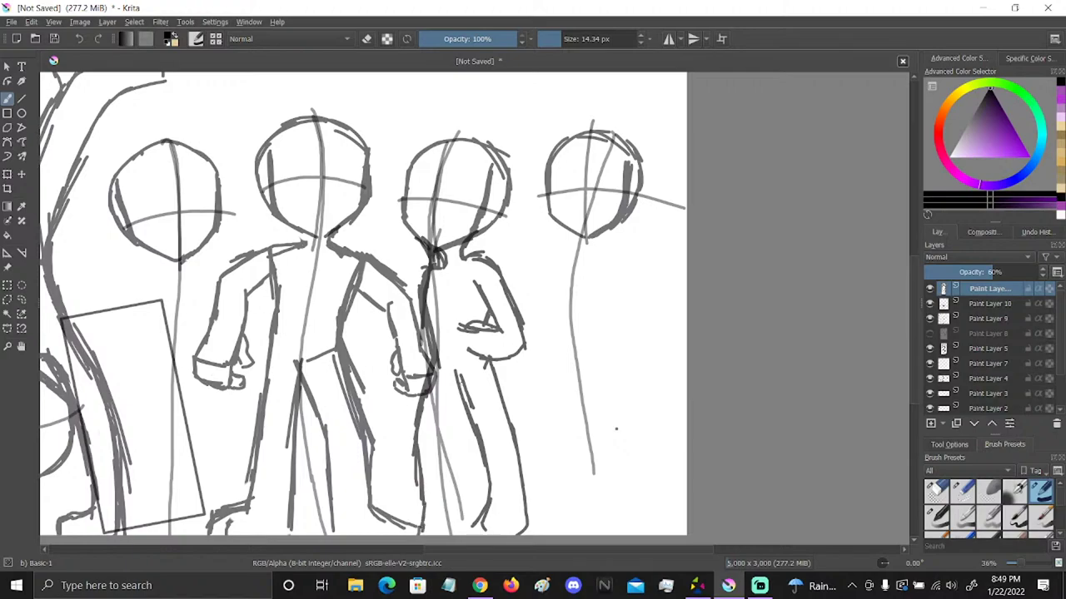
drag(437, 363, 423, 473)
drag(425, 401, 422, 480)
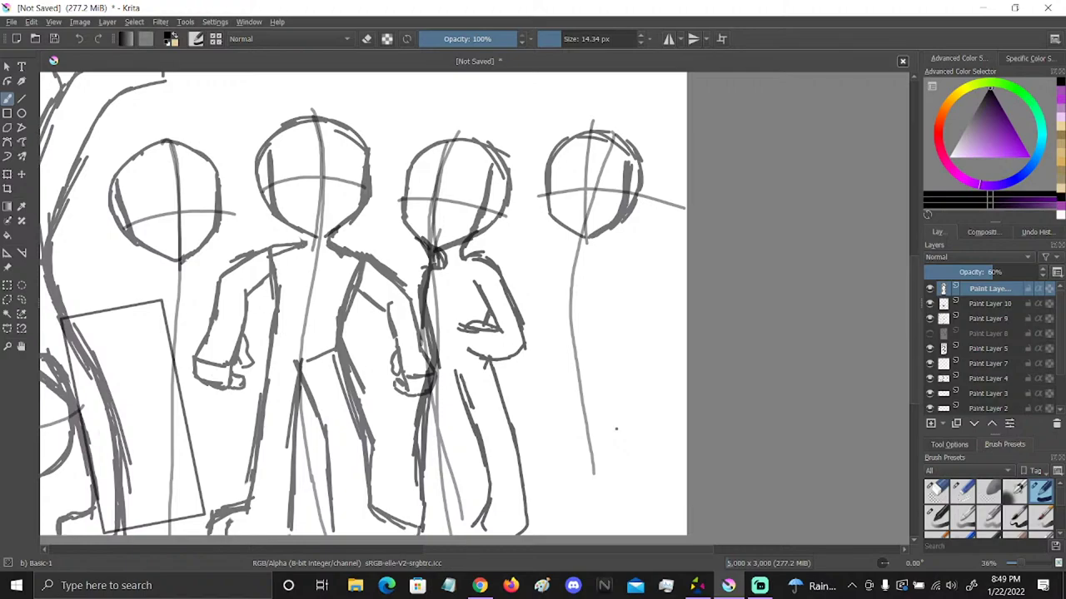
Draw the inner outline of the front leg from the crotch downward with several overlapping strokes
mouse_move(454, 377)
mouse_down()
mouse_move(442, 421)
mouse_move(446, 406)
mouse_up()
drag(445, 401, 441, 441)
drag(454, 388, 442, 452)
drag(450, 408, 447, 506)
drag(449, 452, 441, 490)
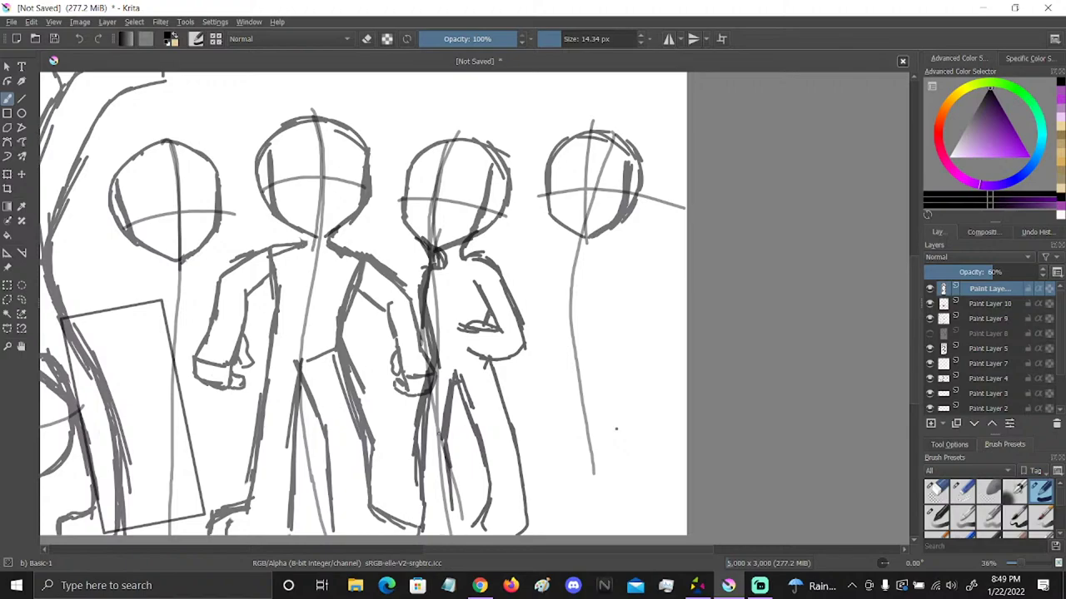
drag(456, 386, 453, 496)
drag(452, 421, 448, 483)
drag(454, 408, 450, 454)
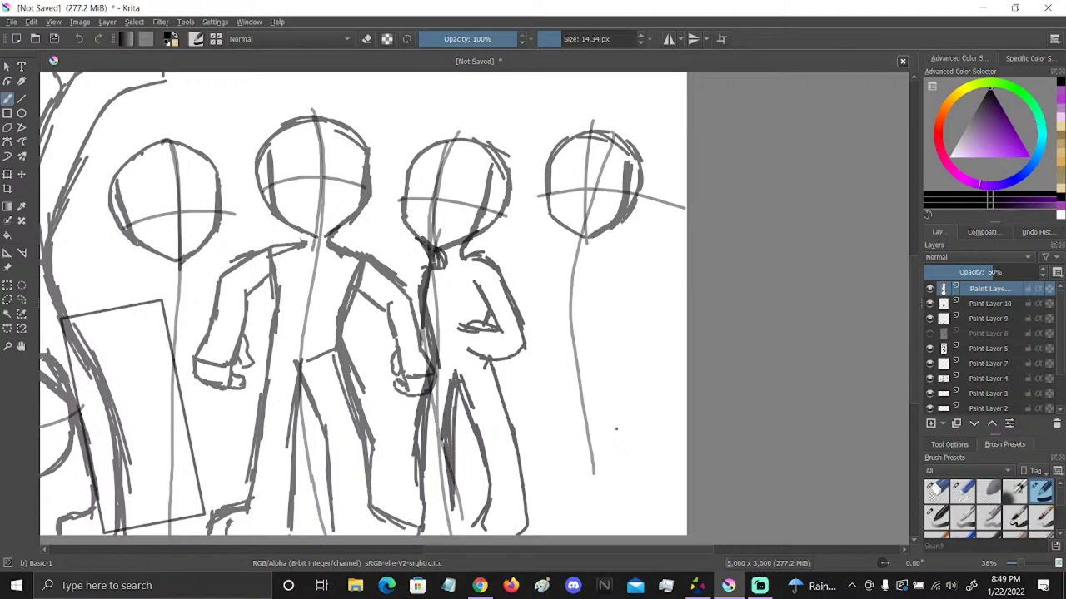
Erase the excess inner strokes of the front leg with Eraser Circle and rework a single inner line with Basic-1
click(934, 491)
drag(450, 373, 439, 475)
drag(450, 396, 446, 497)
mouse_move(459, 384)
mouse_down()
mouse_move(446, 503)
mouse_move(450, 495)
mouse_up()
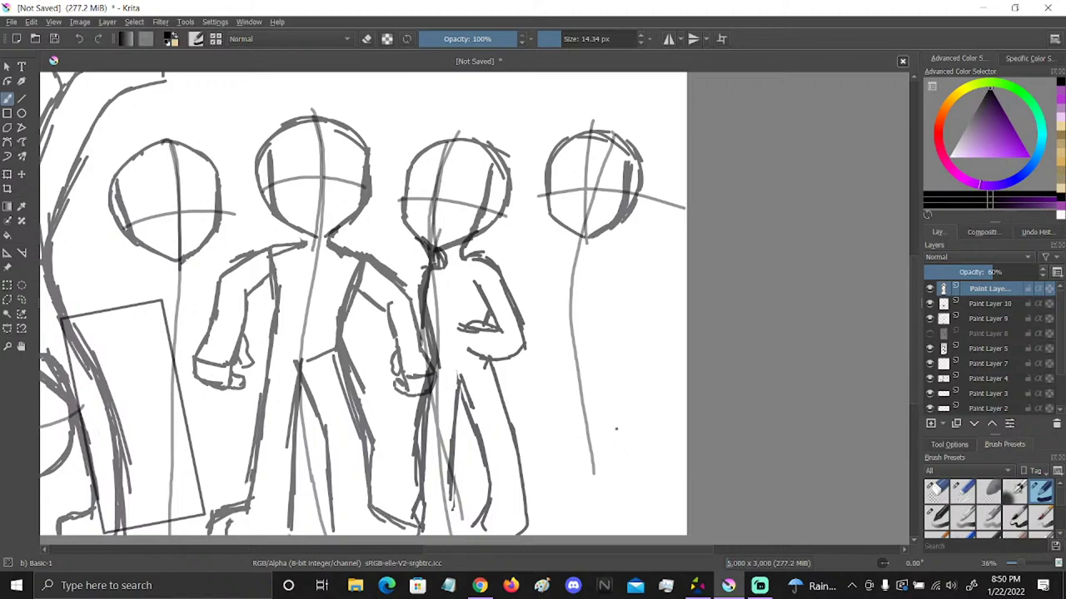
drag(459, 517, 447, 533)
Erase the lower part of the front leg's outlines with the Eraser Circle brush
click(935, 491)
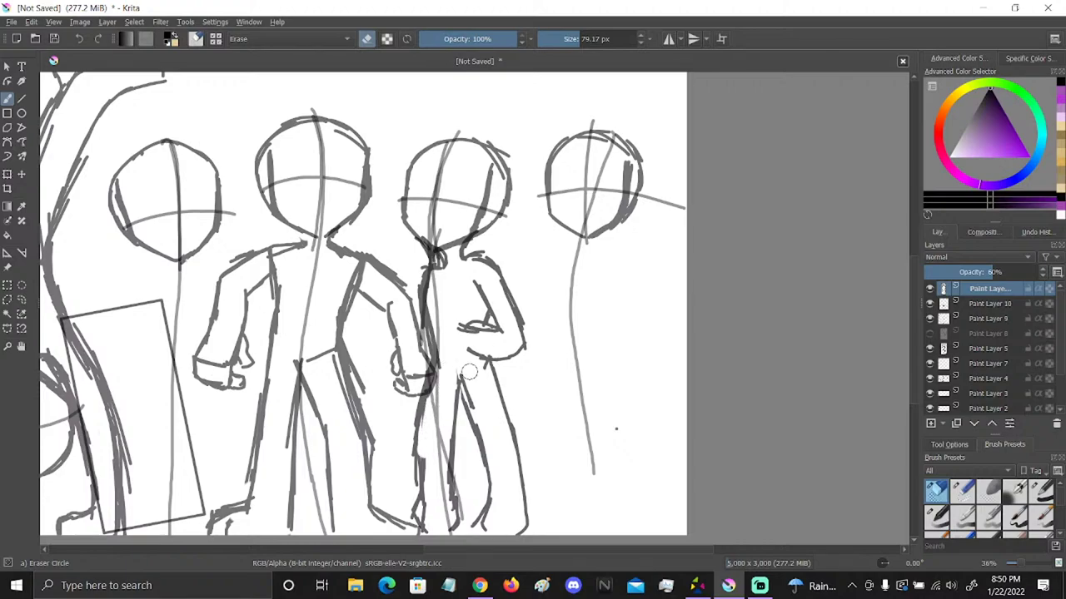
drag(423, 448, 418, 516)
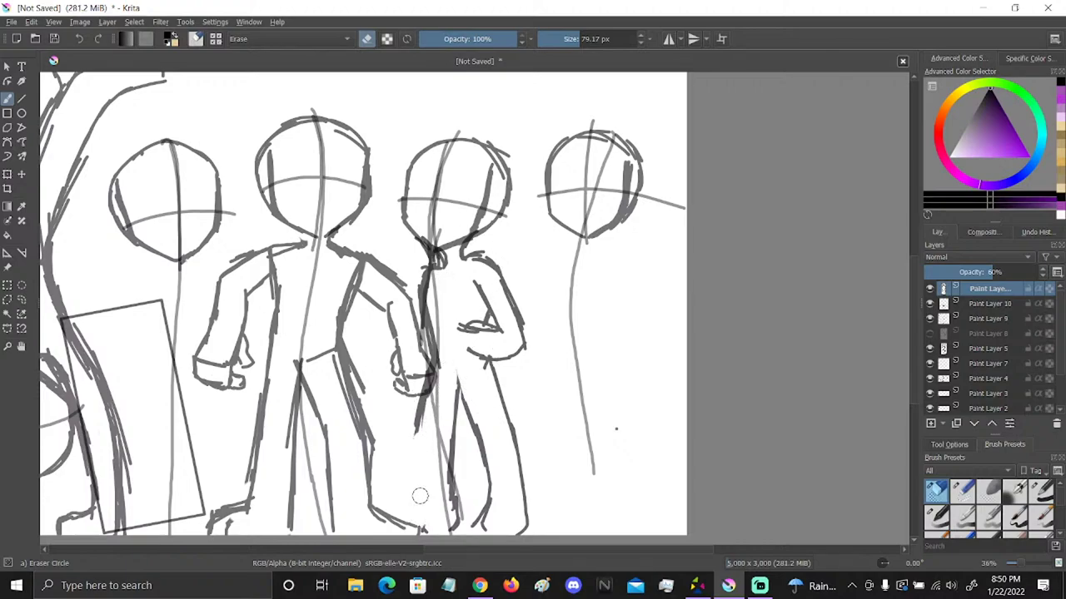
key(/)
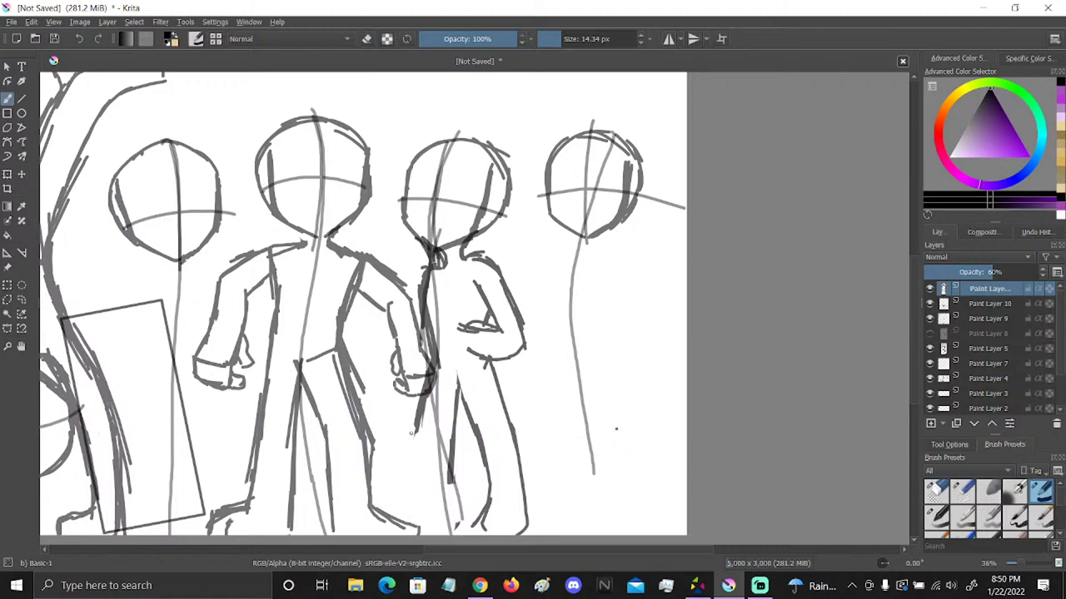
Redraw the front leg's lower outlines with Basic-1, tapering toward the foot, and add short strokes along the chest line
mouse_move(421, 420)
mouse_down()
mouse_move(400, 491)
mouse_move(413, 446)
mouse_up()
drag(410, 458, 399, 514)
drag(421, 438, 415, 451)
mouse_move(418, 450)
mouse_down()
mouse_move(404, 495)
mouse_move(416, 531)
mouse_up()
mouse_move(444, 471)
mouse_down()
mouse_move(441, 504)
mouse_move(456, 525)
mouse_up()
drag(441, 489, 459, 535)
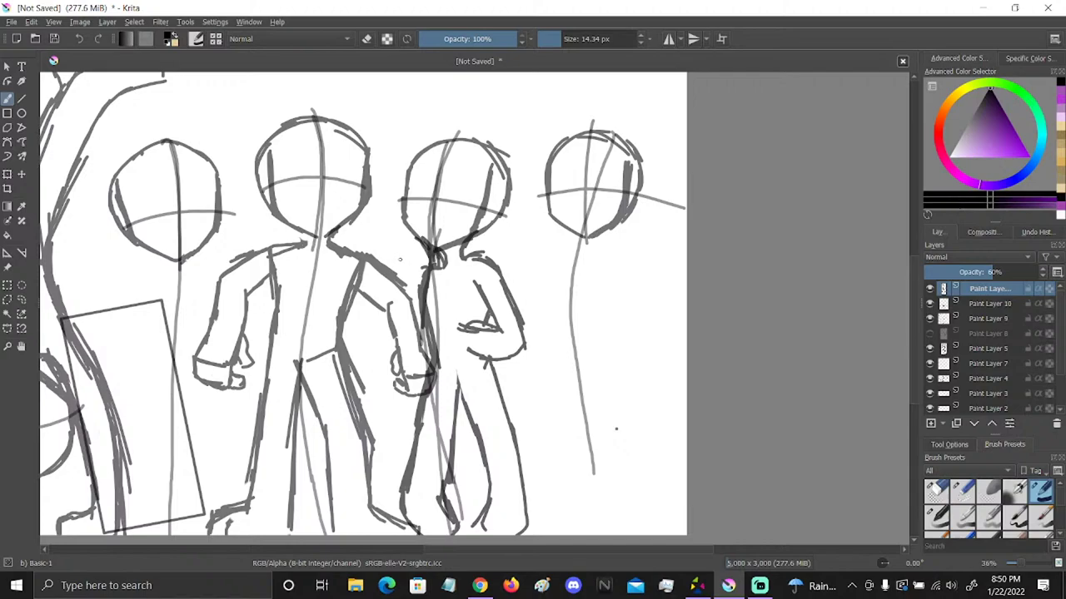
drag(417, 293, 428, 308)
drag(436, 270, 429, 290)
key(ctrl+space)
drag(483, 368, 564, 358)
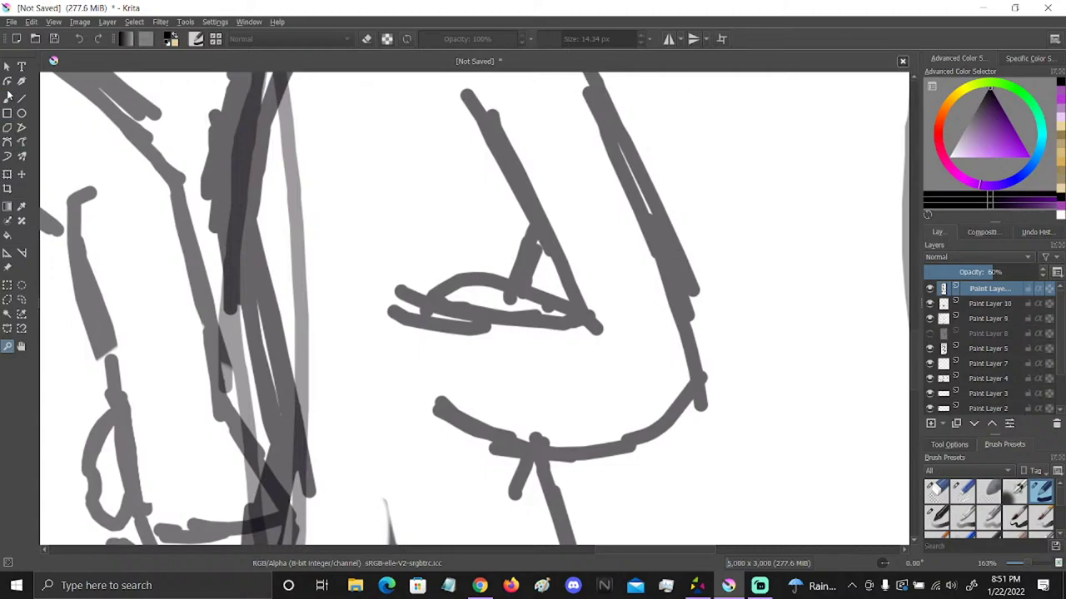
mouse_move(344, 401)
mouse_down()
mouse_move(299, 363)
mouse_move(307, 265)
mouse_move(333, 233)
mouse_move(385, 209)
mouse_move(447, 270)
mouse_move(430, 259)
mouse_move(396, 394)
mouse_move(403, 388)
mouse_move(333, 384)
mouse_up()
drag(295, 328, 489, 426)
drag(1019, 565, 1024, 566)
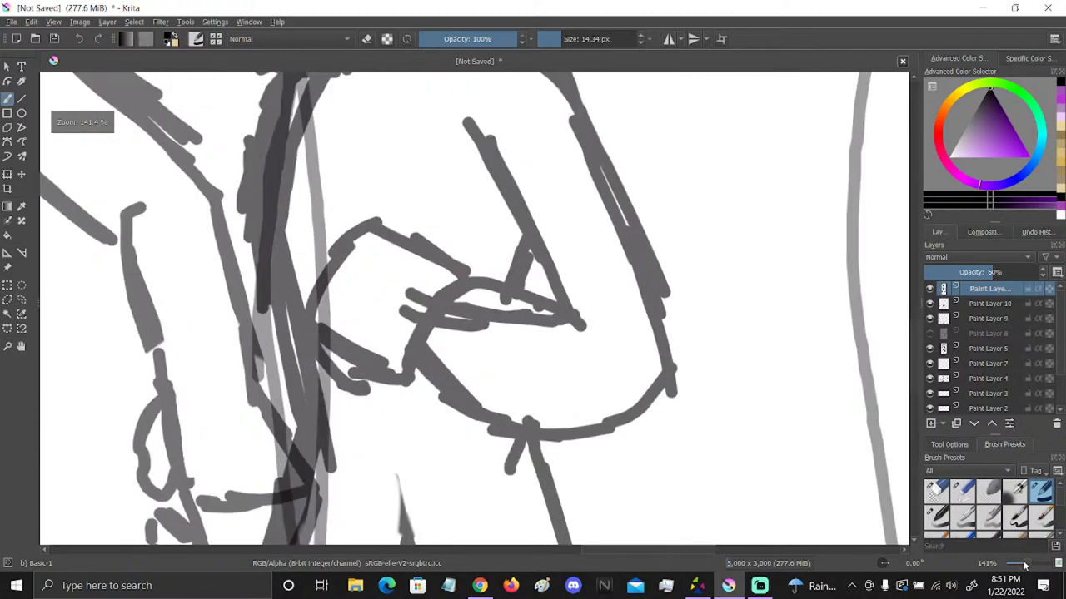
click(936, 491)
mouse_move(356, 321)
mouse_down()
mouse_move(325, 230)
mouse_move(377, 344)
mouse_move(452, 257)
mouse_move(438, 333)
mouse_up()
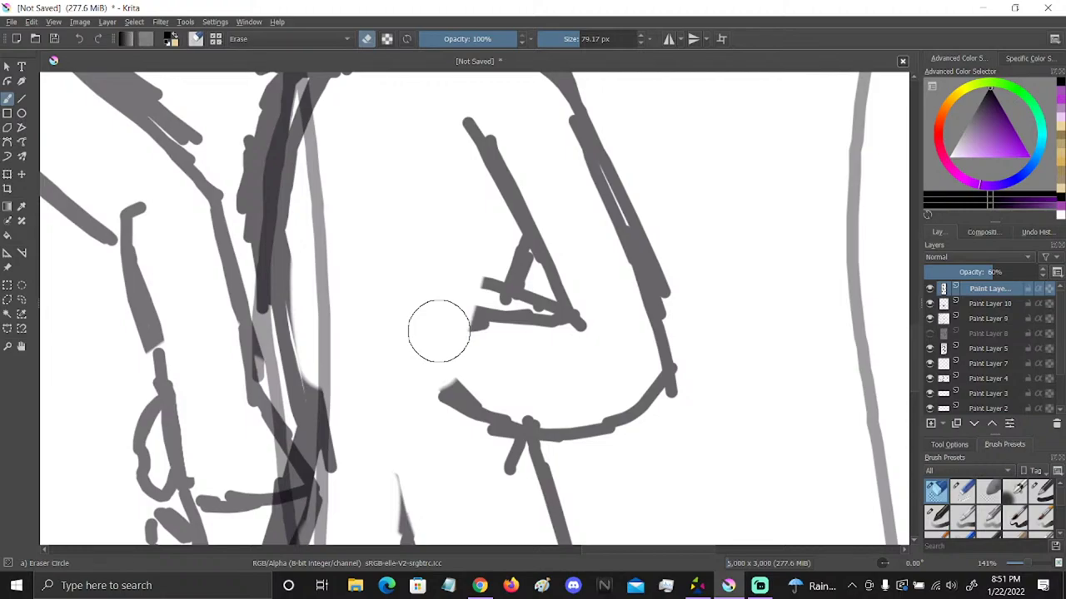
Draw the forearm crossing the torso with Basic-1, including its hand and cuff, and extend lines past the elbow
click(1041, 493)
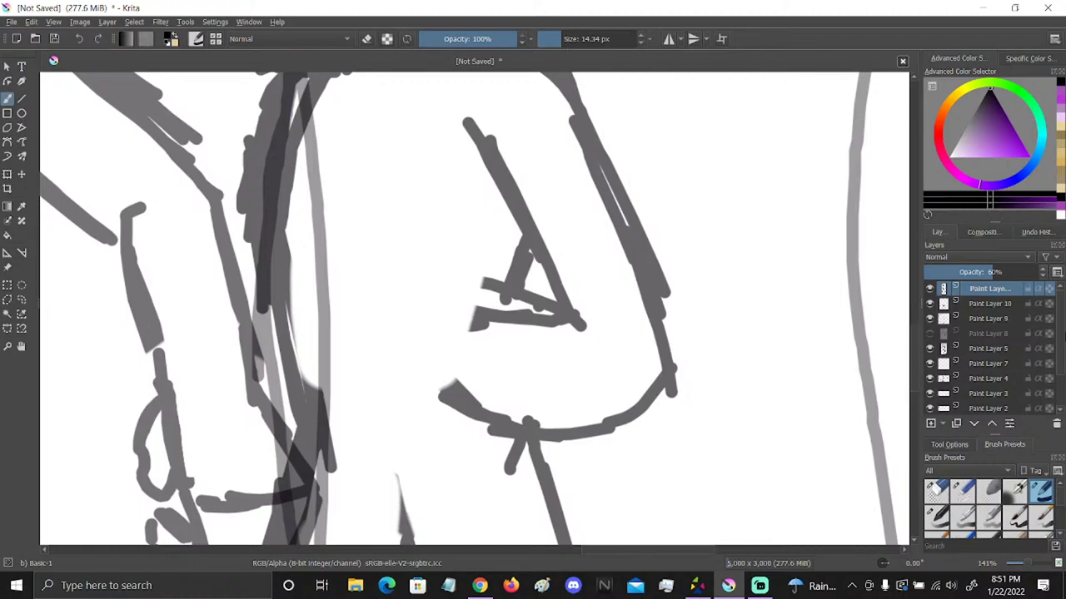
mouse_move(443, 297)
mouse_down()
mouse_move(365, 243)
mouse_move(319, 281)
mouse_move(321, 303)
mouse_move(353, 340)
mouse_move(384, 350)
mouse_up()
mouse_move(313, 279)
mouse_down()
mouse_move(336, 311)
mouse_move(344, 353)
mouse_move(395, 382)
mouse_up()
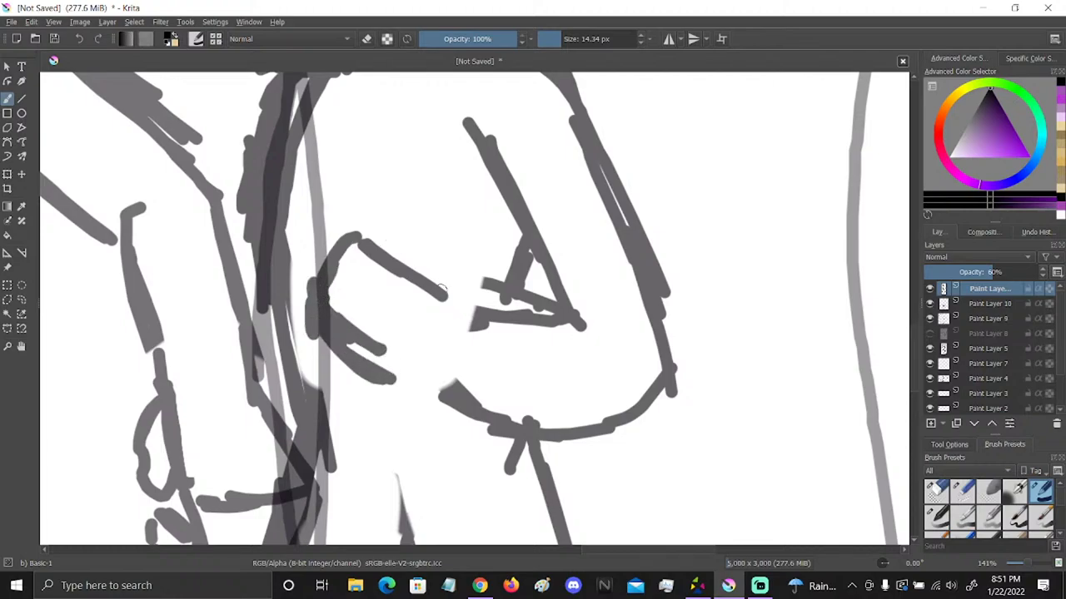
mouse_move(447, 293)
mouse_down()
mouse_move(404, 345)
mouse_move(395, 388)
mouse_move(472, 323)
mouse_move(407, 360)
mouse_up()
mouse_move(450, 391)
mouse_down()
mouse_move(407, 378)
mouse_move(441, 370)
mouse_up()
drag(303, 279, 314, 300)
drag(287, 213, 322, 257)
drag(409, 360, 615, 545)
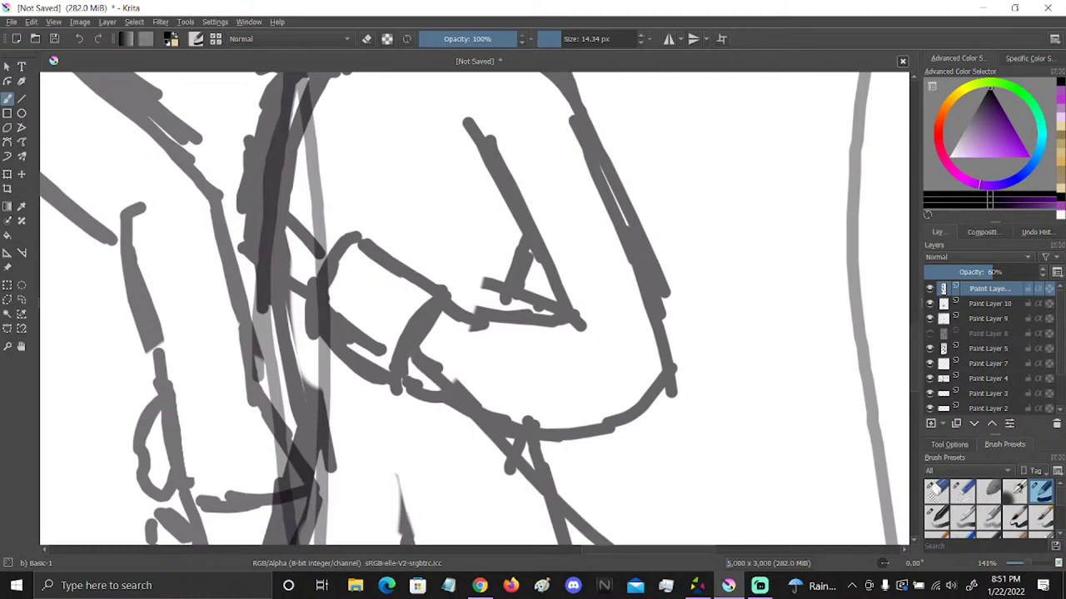
drag(431, 322, 637, 491)
Examine the crossed-arm figure up close and alongside the other poses on the sheet
click(1026, 566)
scroll(1026, 571, up, 2)
scroll(1027, 571, down, 2)
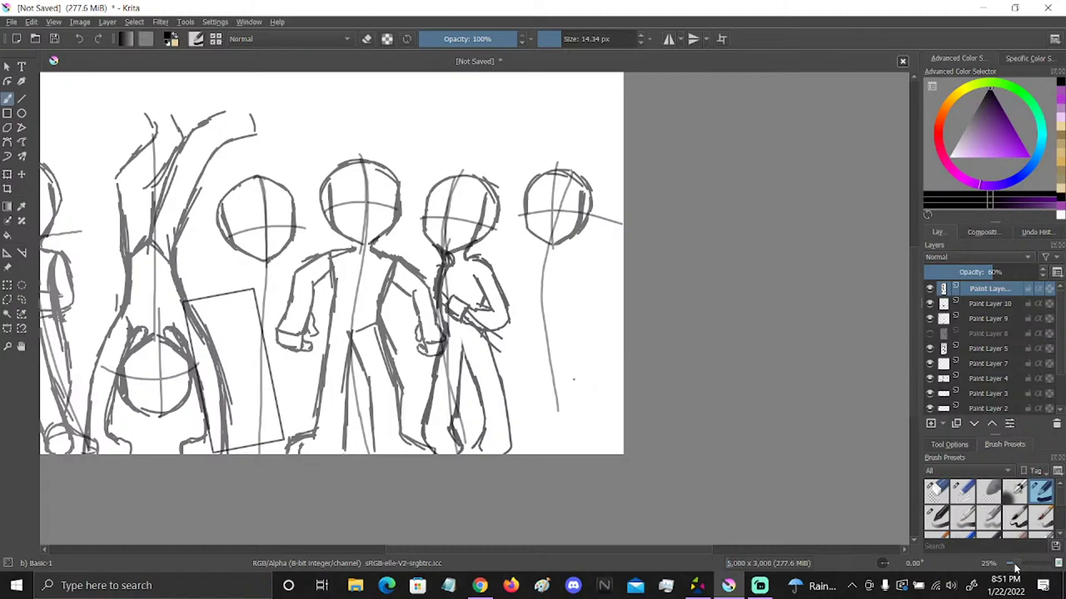
scroll(1022, 568, up, 3)
click(22, 346)
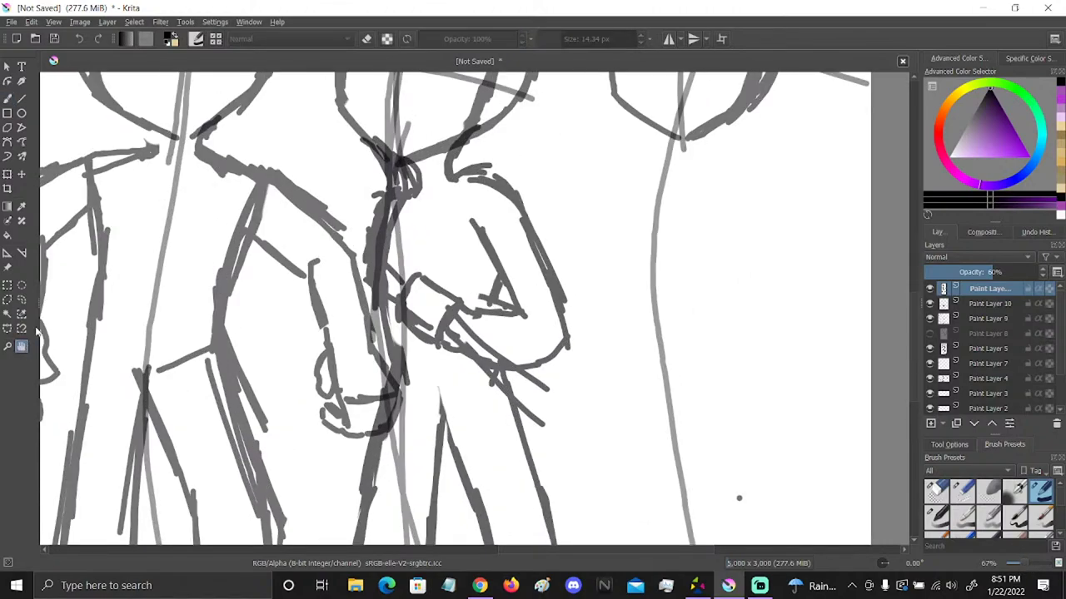
drag(719, 313, 604, 361)
scroll(590, 328, down, 1)
scroll(1016, 563, down, 2)
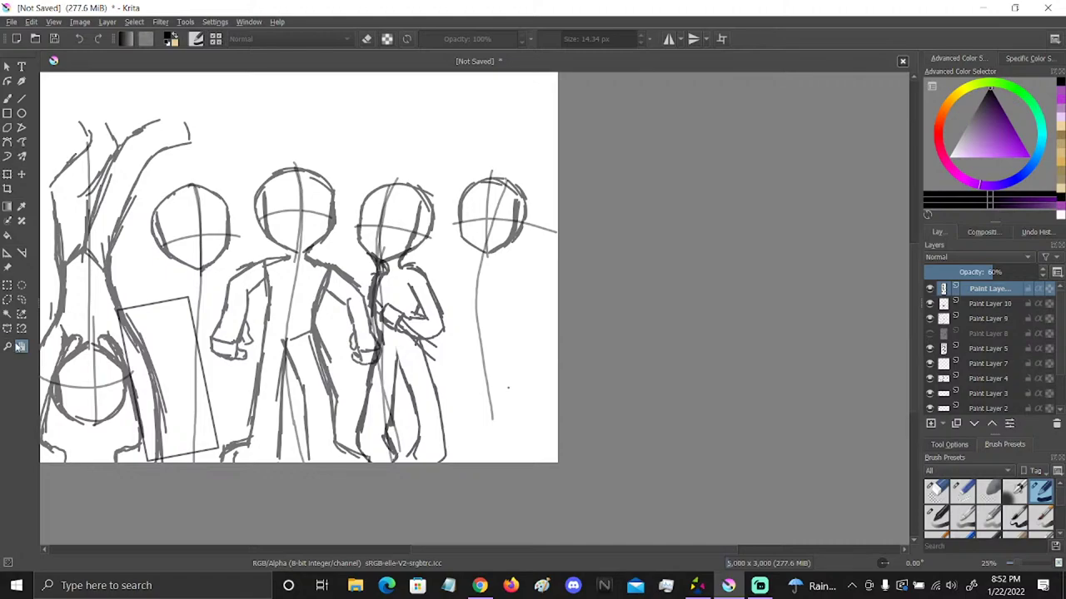
mouse_move(394, 140)
mouse_down()
mouse_move(394, 183)
mouse_move(459, 266)
mouse_move(417, 170)
mouse_up()
Add a paint layer above Paint Layer 11, draw a neck stroke under the last head, and set the layer's opacity to 57%
click(7, 346)
drag(607, 497, 667, 464)
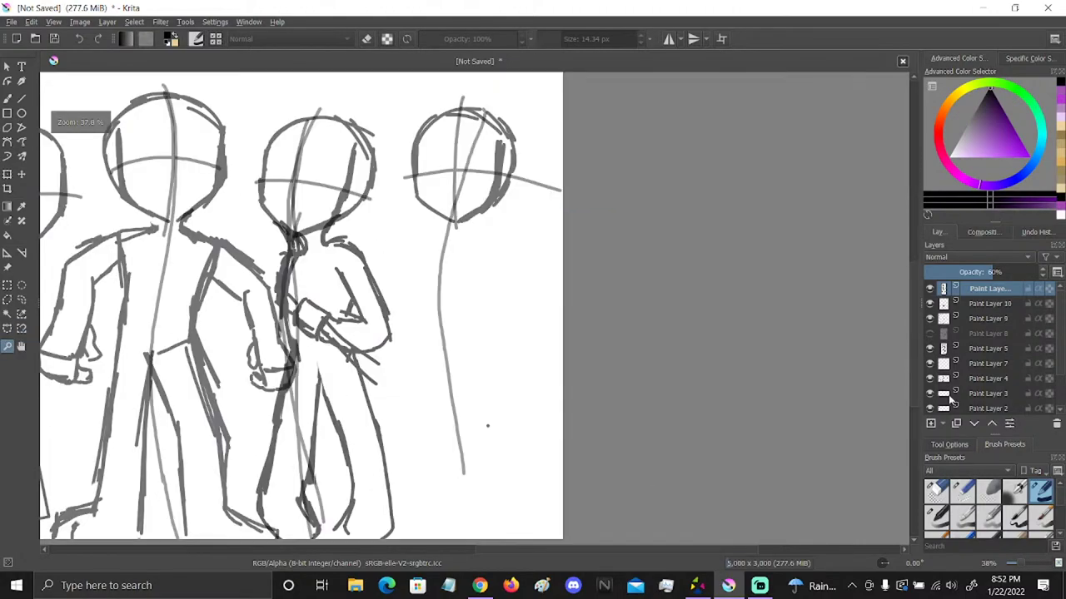
click(931, 423)
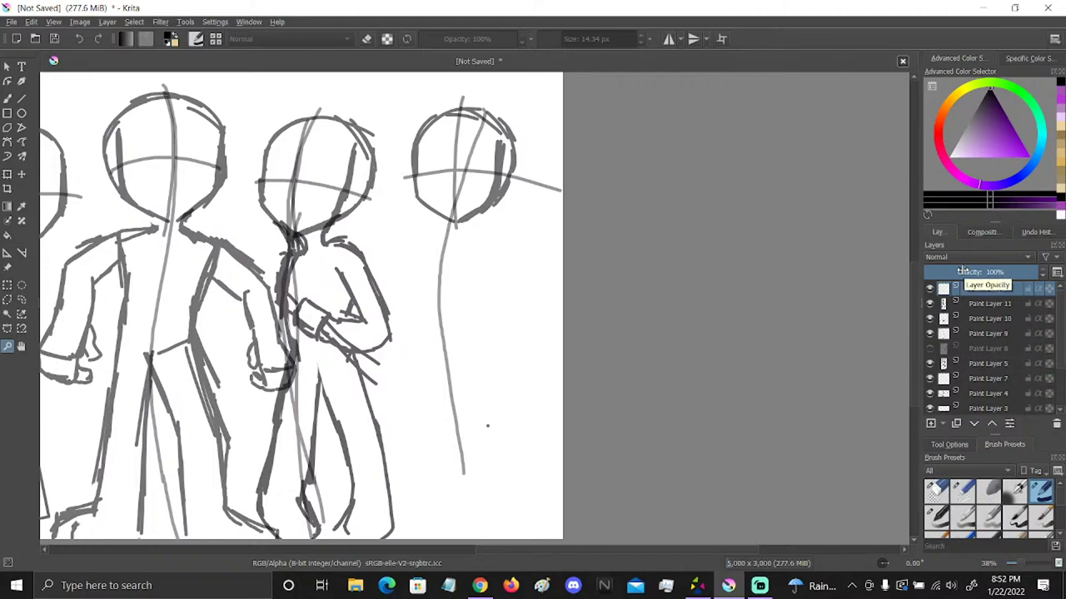
click(8, 98)
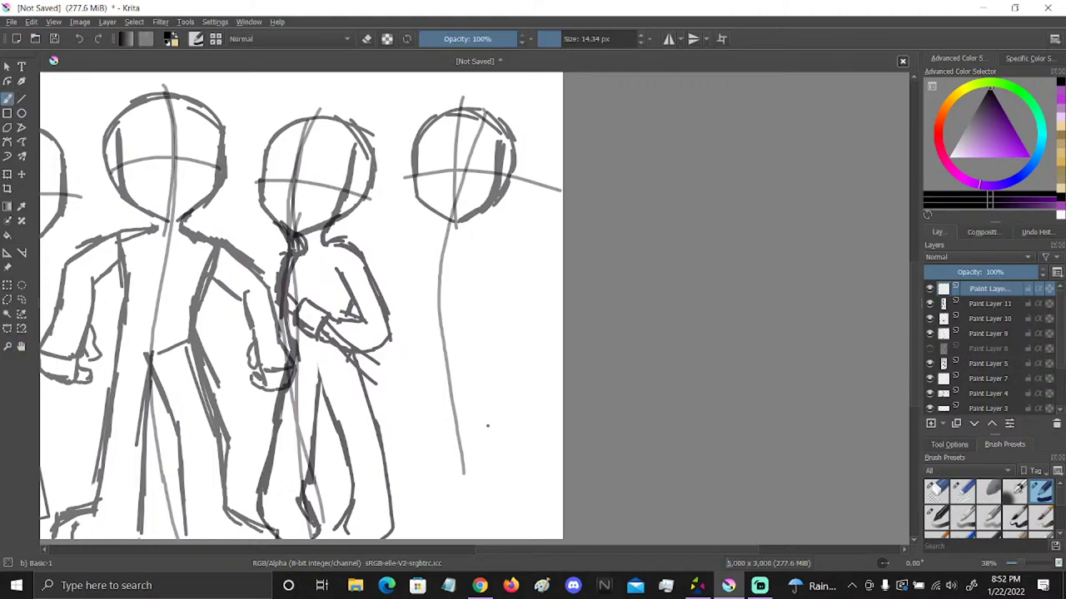
drag(483, 204, 465, 227)
click(992, 271)
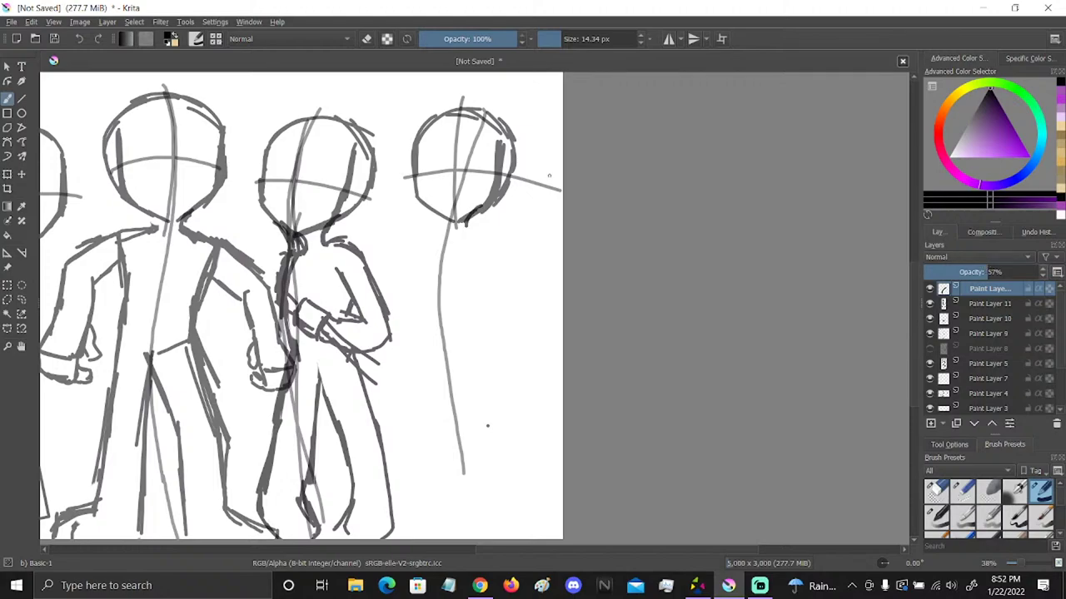
Draw the last figure's neck, its front torso outline and the start of its back shoulder
mouse_move(445, 211)
mouse_down()
mouse_move(428, 228)
mouse_move(444, 236)
mouse_move(422, 276)
mouse_up()
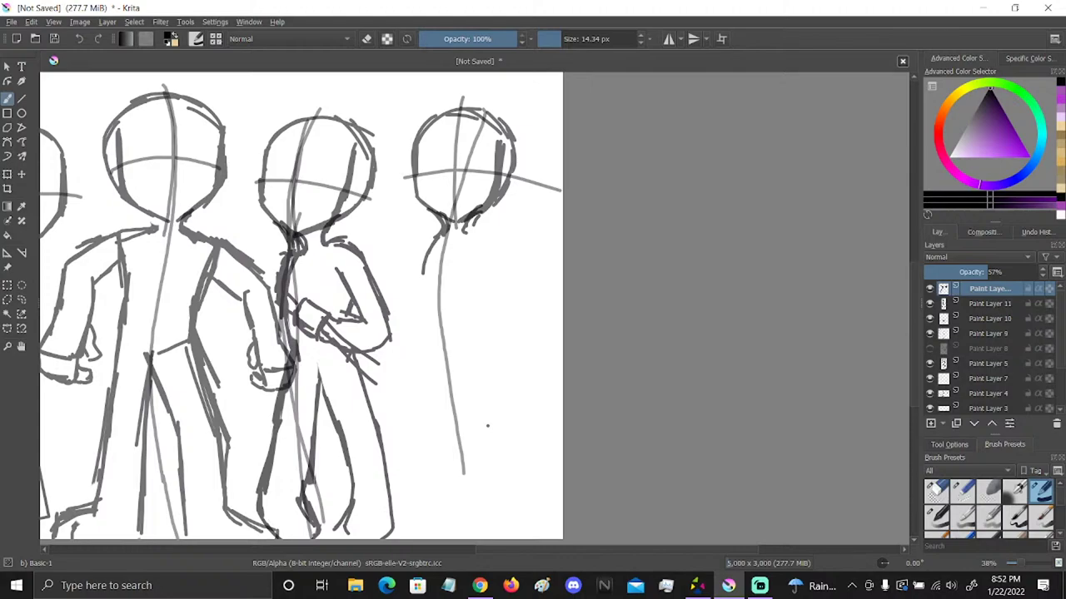
drag(443, 215, 429, 300)
mouse_move(438, 241)
mouse_down()
mouse_move(420, 276)
mouse_move(428, 322)
mouse_up()
drag(429, 282, 423, 333)
drag(464, 228, 502, 246)
mouse_move(490, 234)
mouse_down()
mouse_move(532, 278)
mouse_move(563, 243)
mouse_up()
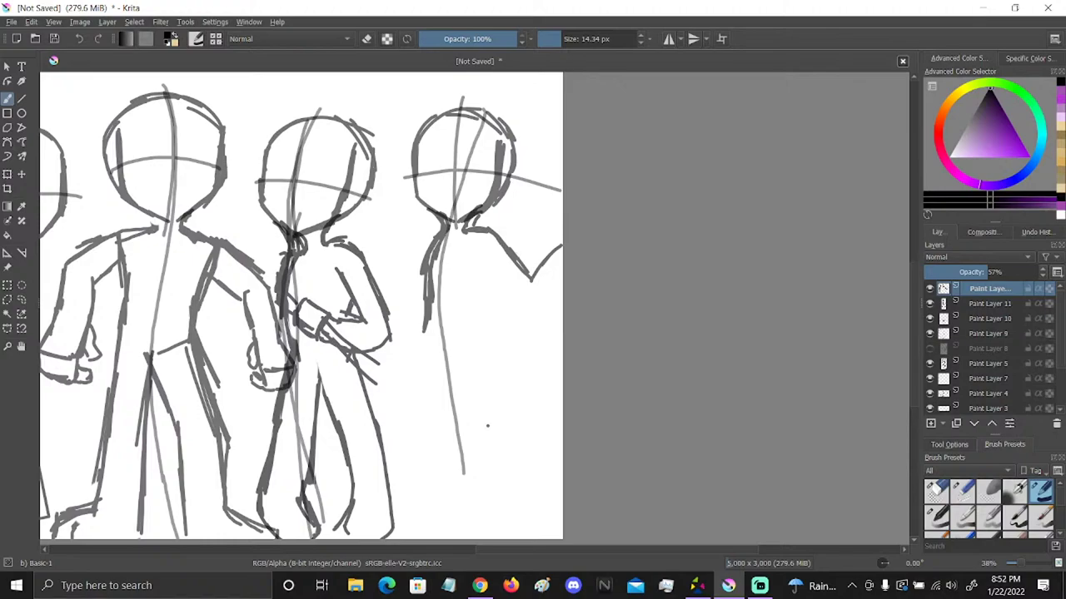
key(e)
mouse_move(552, 230)
mouse_down()
mouse_move(561, 221)
mouse_move(506, 266)
mouse_up()
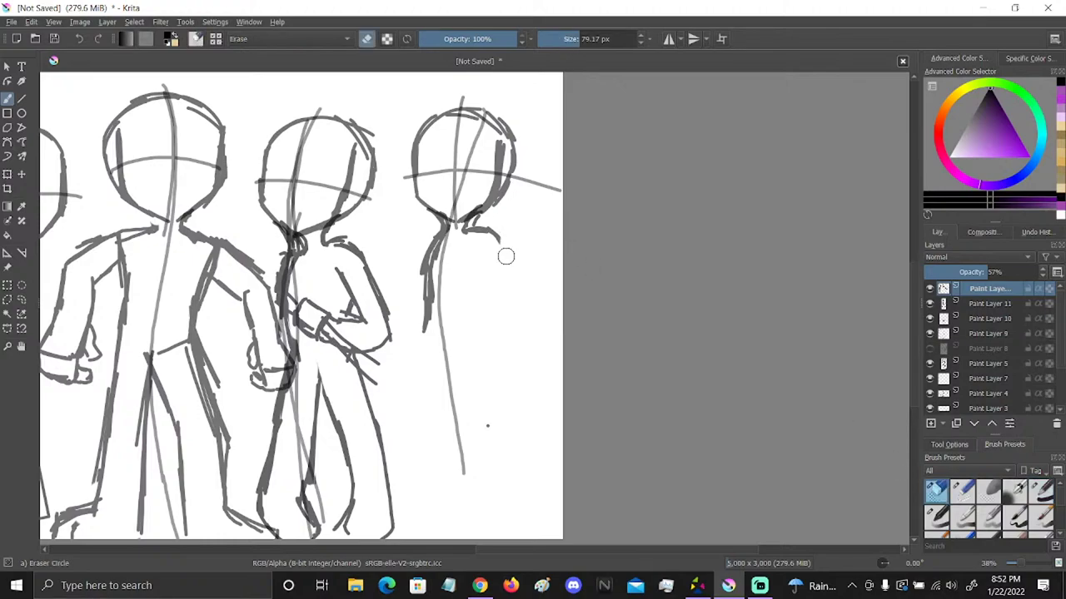
click(1042, 491)
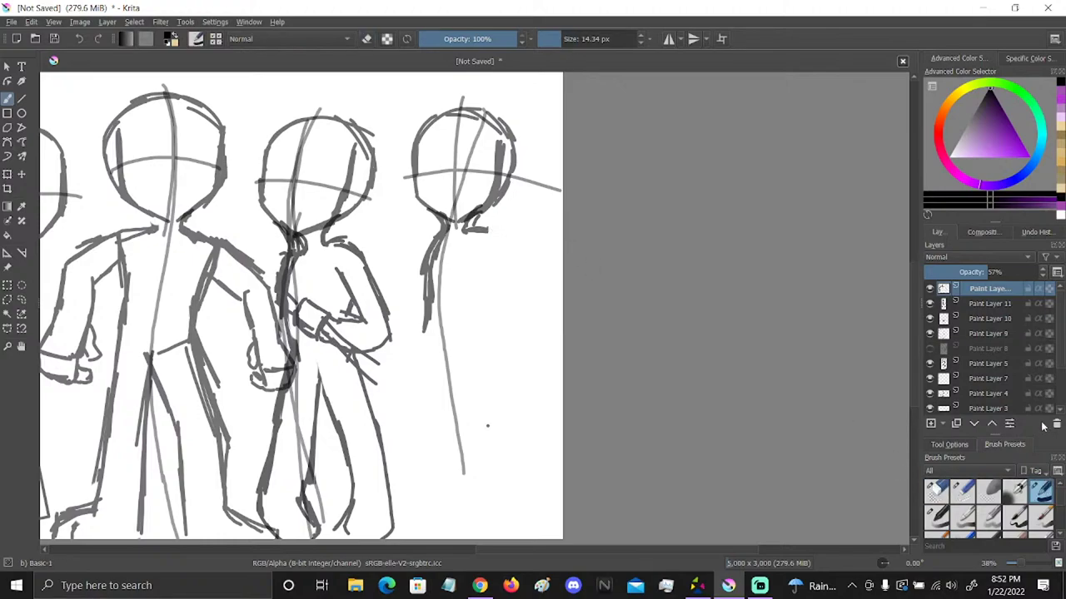
Draw the last figure's raised upper arm and armpit line with Basic-1, and erase the forearm end near the canvas edge
mouse_move(489, 228)
mouse_down()
mouse_move(538, 265)
mouse_move(563, 241)
mouse_up()
drag(500, 268, 489, 318)
mouse_move(499, 269)
mouse_down()
mouse_move(530, 285)
mouse_move(563, 281)
mouse_up()
click(934, 491)
mouse_move(553, 237)
mouse_down()
mouse_move(537, 286)
mouse_move(556, 276)
mouse_up()
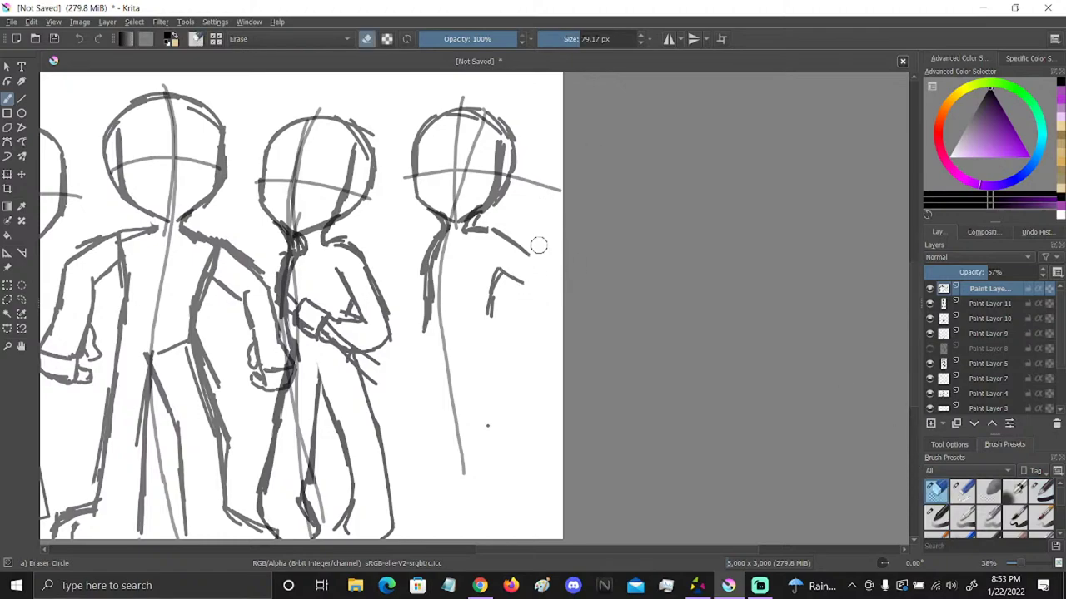
Redraw the raised forearm's upper and lower lines with Basic-1, bending at the elbow and running off the canvas edge
key(slash)
mouse_move(521, 247)
mouse_down()
mouse_move(541, 261)
mouse_move(542, 293)
mouse_move(563, 244)
mouse_up()
drag(543, 292, 563, 285)
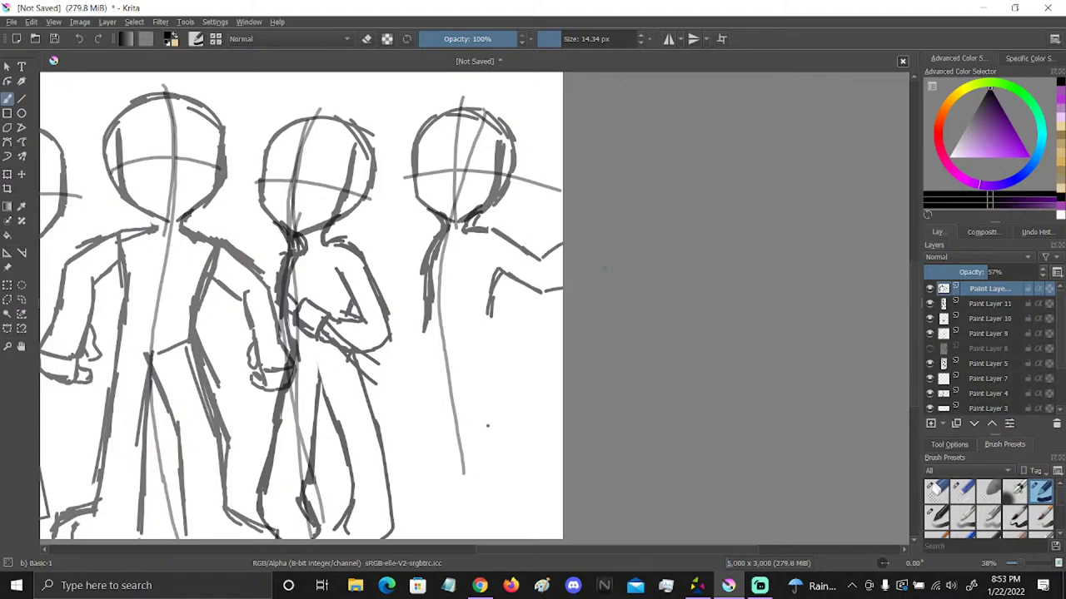
key(space)
drag(487, 426, 586, 400)
click(7, 98)
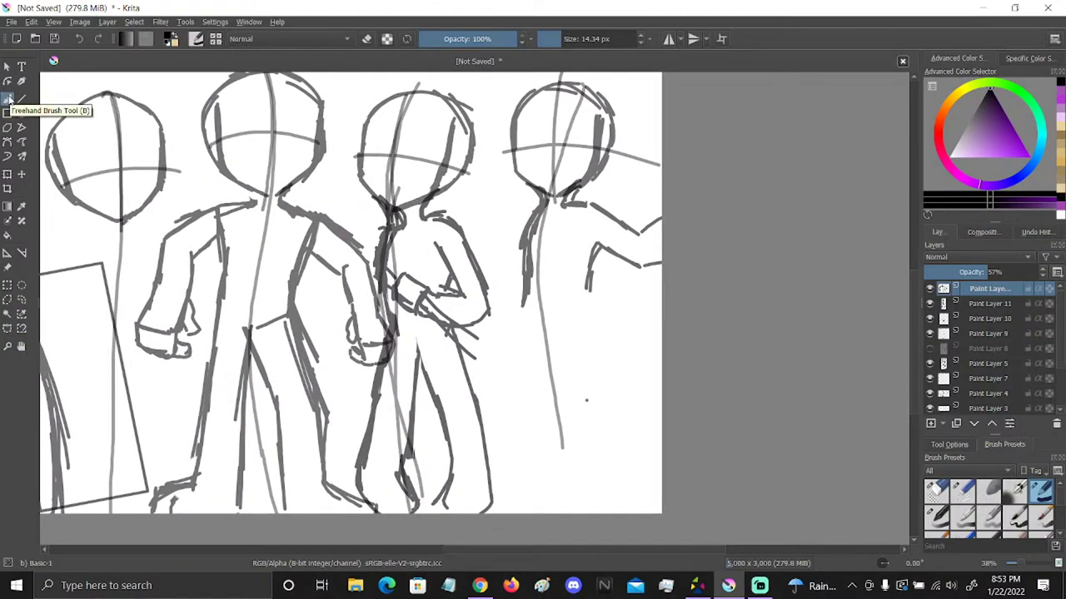
Draw the last figure's lower torso, hips and the first leg down to the canvas edge with Basic-1
click(9, 98)
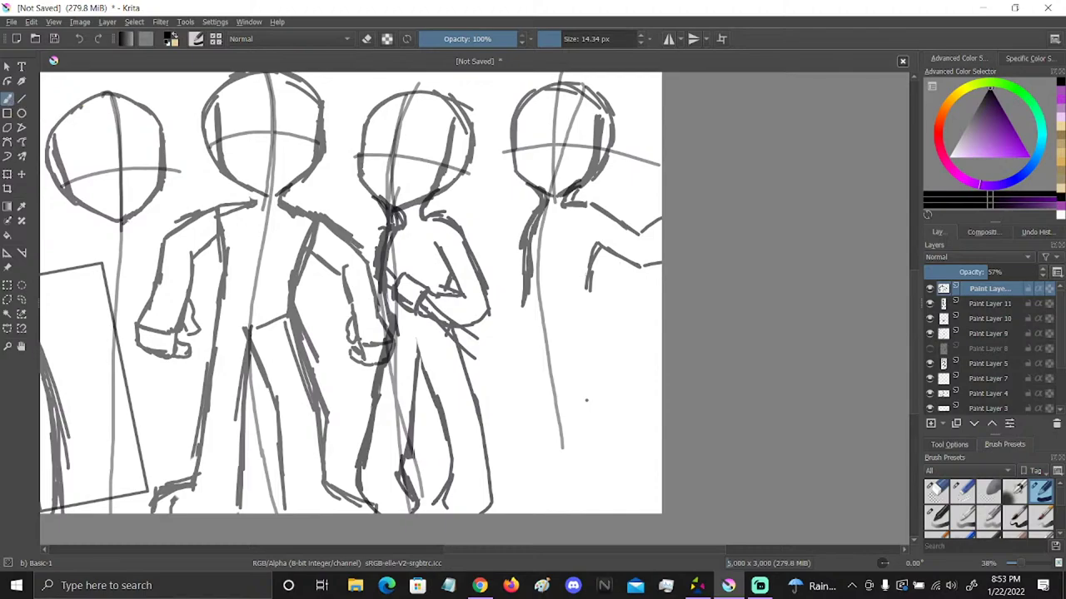
drag(589, 293, 609, 353)
mouse_move(590, 293)
mouse_down()
mouse_move(607, 324)
mouse_move(597, 378)
mouse_move(608, 341)
mouse_move(585, 417)
mouse_move(588, 383)
mouse_move(602, 389)
mouse_move(566, 453)
mouse_move(574, 435)
mouse_move(571, 488)
mouse_up()
drag(574, 438, 566, 511)
drag(527, 298, 551, 387)
drag(524, 326, 538, 373)
drag(578, 313, 543, 396)
mouse_move(563, 338)
mouse_down()
mouse_move(534, 430)
mouse_move(540, 496)
mouse_up()
drag(538, 446, 530, 510)
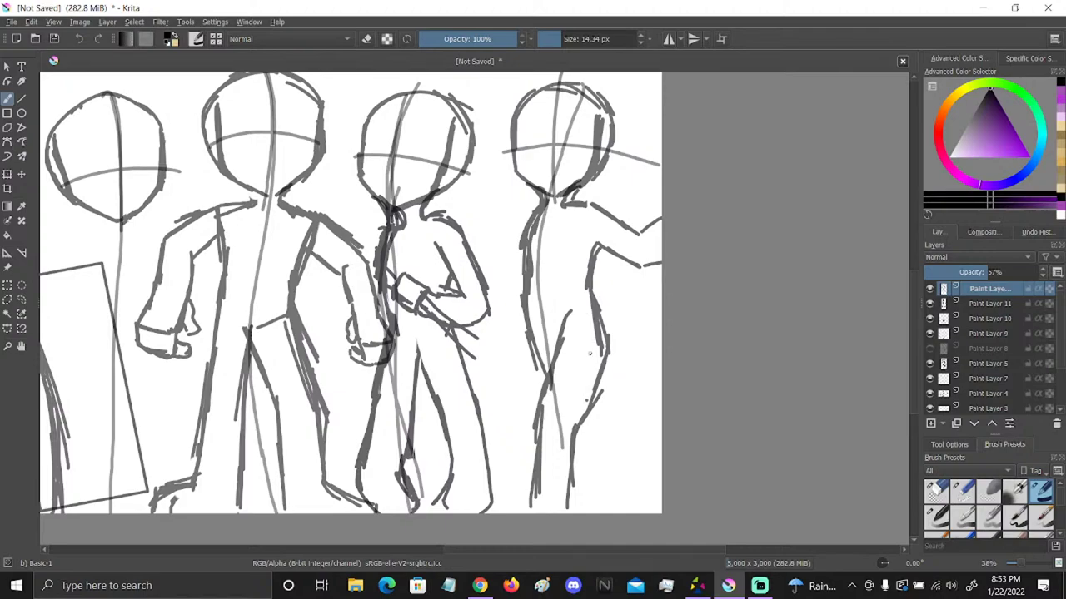
Draw the last figure's second leg crossing behind the first, running from the hips towards the canvas edge
drag(563, 327, 593, 393)
drag(571, 330, 613, 441)
mouse_move(533, 341)
mouse_down()
mouse_move(583, 463)
mouse_move(587, 510)
mouse_up()
drag(601, 381, 610, 472)
drag(601, 416, 621, 496)
drag(611, 436, 627, 497)
drag(574, 458, 584, 508)
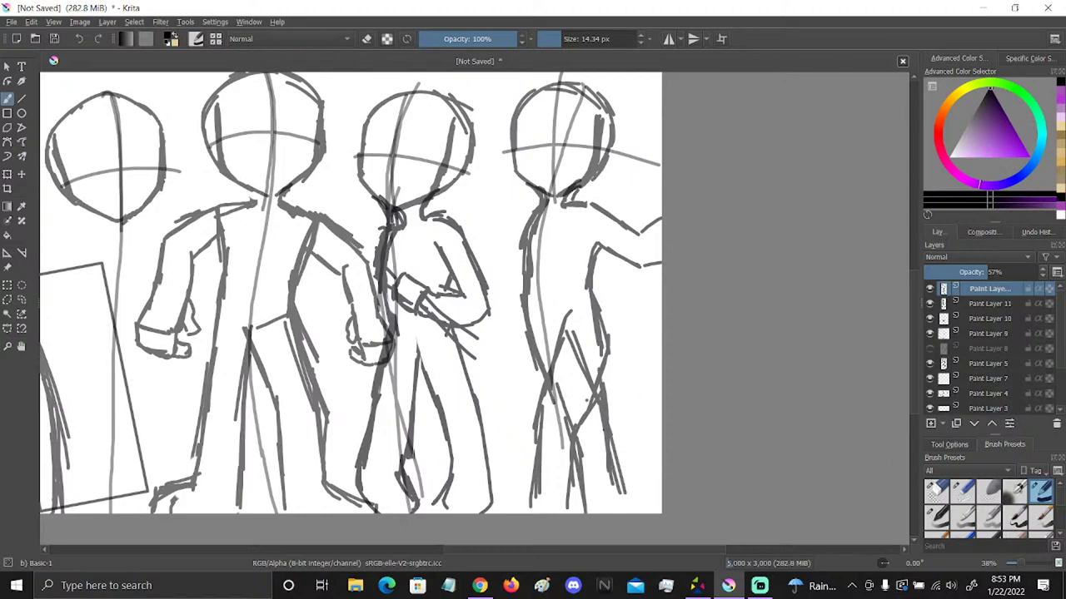
Erase the overlapping strokes inside the last figure's hips and crossed legs with Eraser Small
click(962, 491)
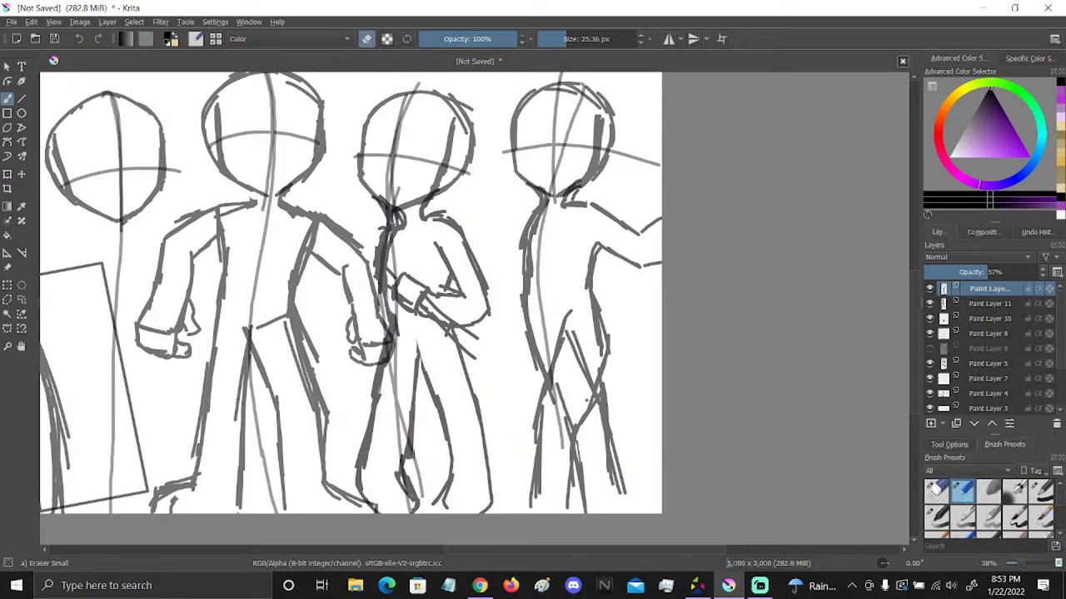
mouse_move(580, 343)
mouse_down()
mouse_move(547, 412)
mouse_move(561, 377)
mouse_move(556, 423)
mouse_move(578, 371)
mouse_move(566, 427)
mouse_up()
mouse_move(603, 393)
mouse_down()
mouse_move(600, 452)
mouse_move(617, 493)
mouse_move(601, 441)
mouse_up()
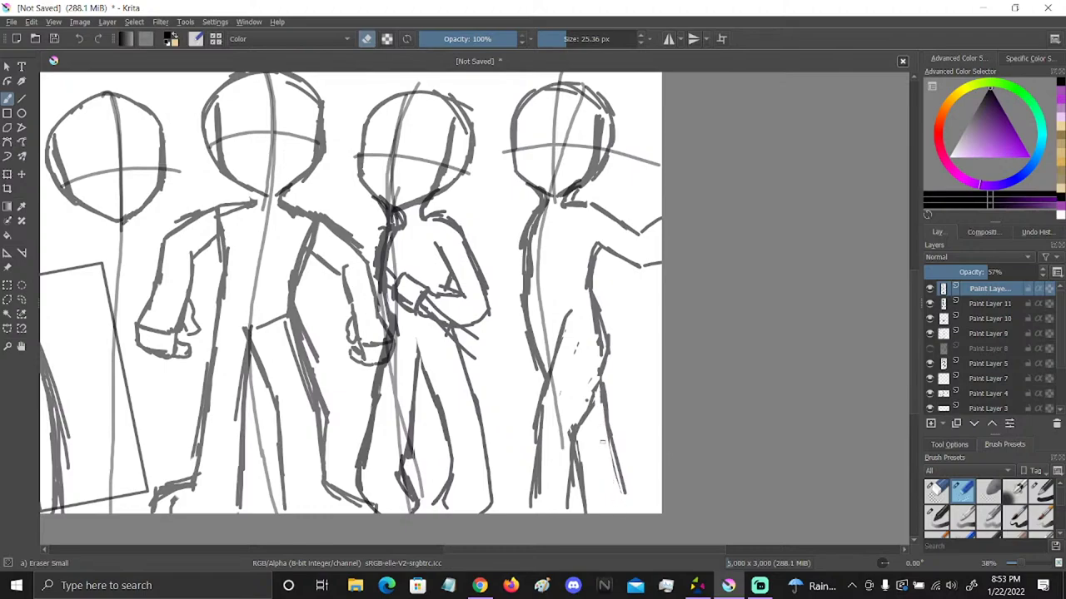
Erase the last figure's legs below the hips with Eraser Circle, keeping the torso outline
click(1041, 493)
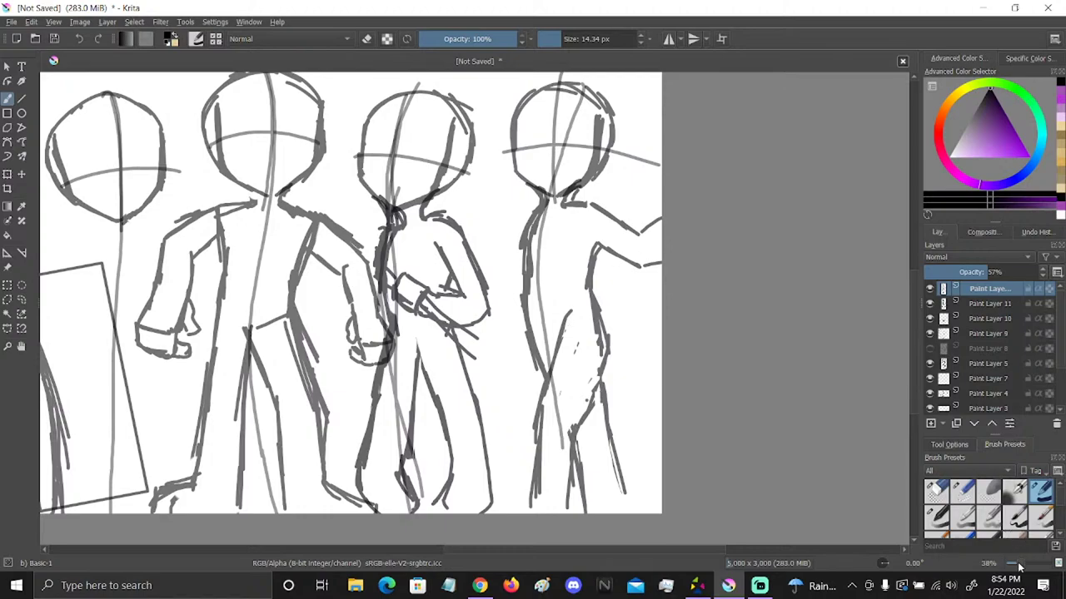
scroll(1014, 565, down, 4)
scroll(1015, 565, up, 4)
key(/)
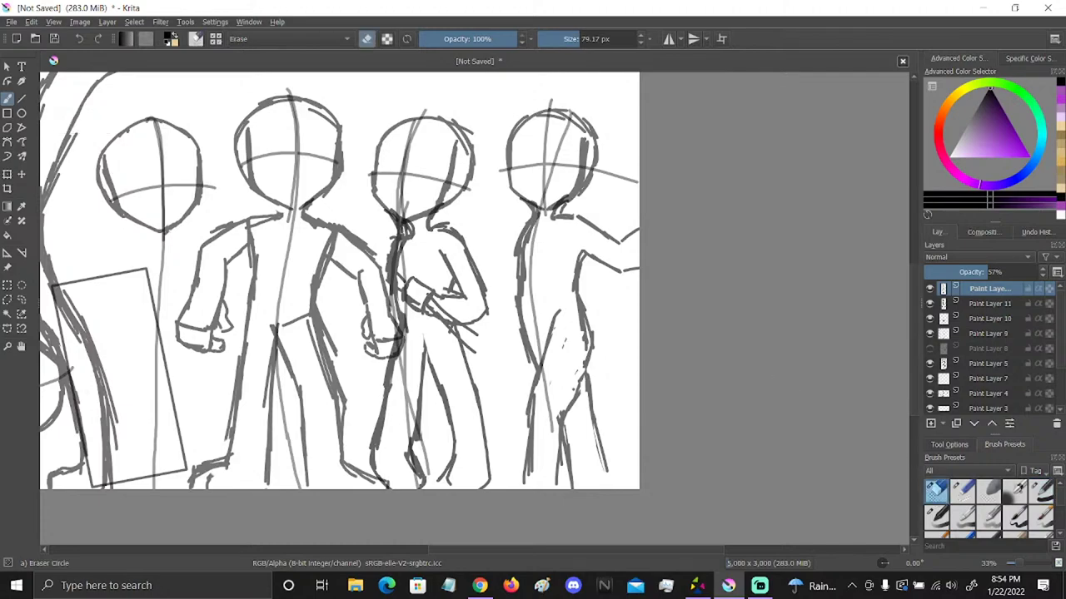
mouse_move(587, 369)
mouse_down()
mouse_move(602, 467)
mouse_move(567, 489)
mouse_move(520, 491)
mouse_move(545, 454)
mouse_up()
click(1041, 493)
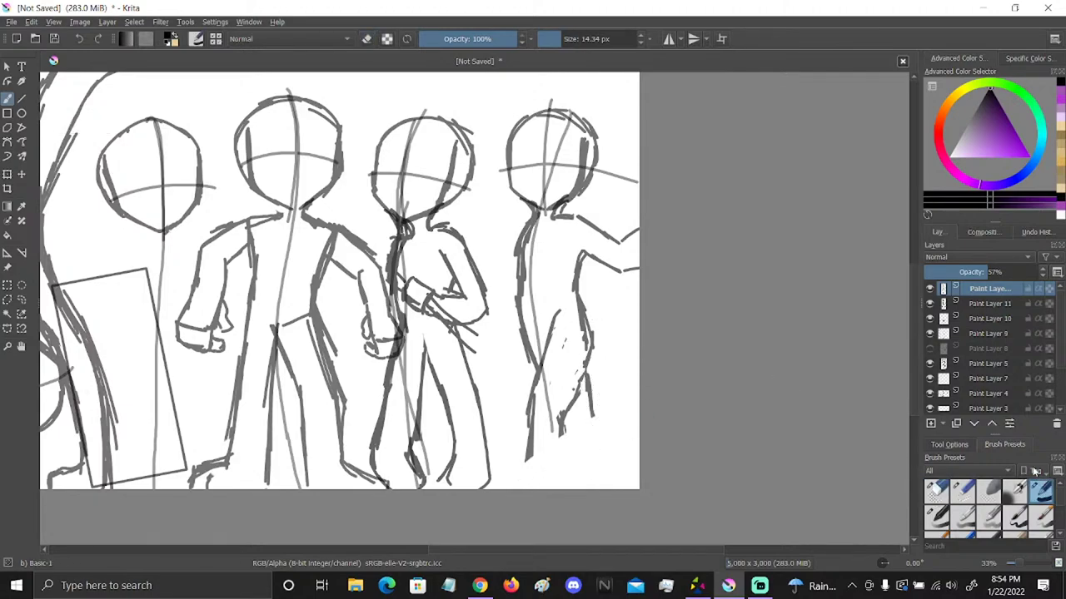
drag(540, 375, 508, 487)
click(937, 491)
mouse_move(578, 428)
mouse_down()
mouse_move(492, 484)
mouse_move(623, 362)
mouse_move(528, 394)
mouse_move(537, 373)
mouse_up()
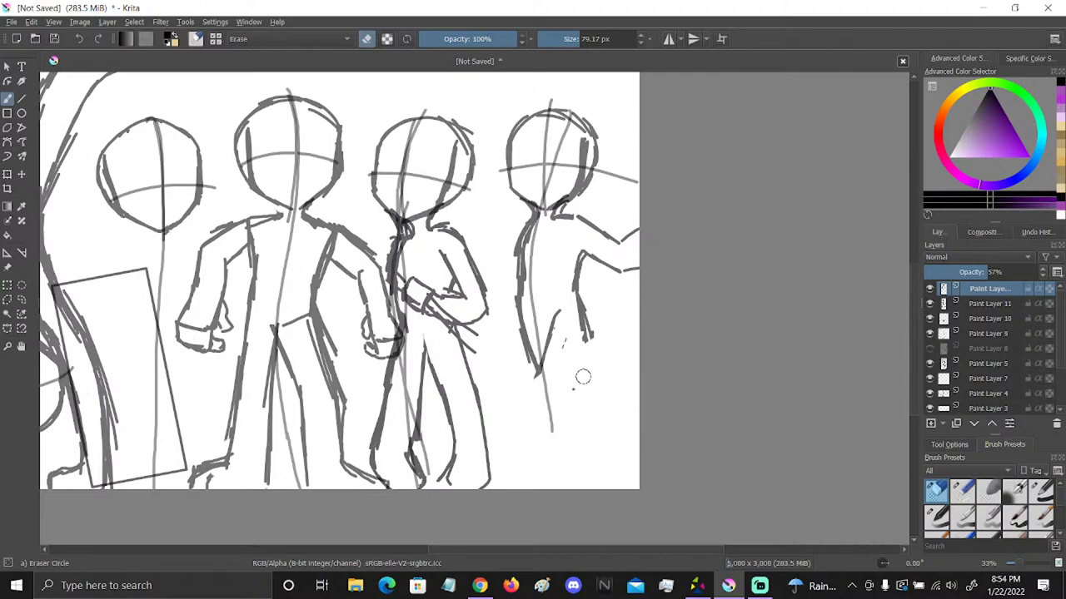
Redraw the outer line of the last figure's front leg with Basic-1, from the hip down to the foot
click(1040, 491)
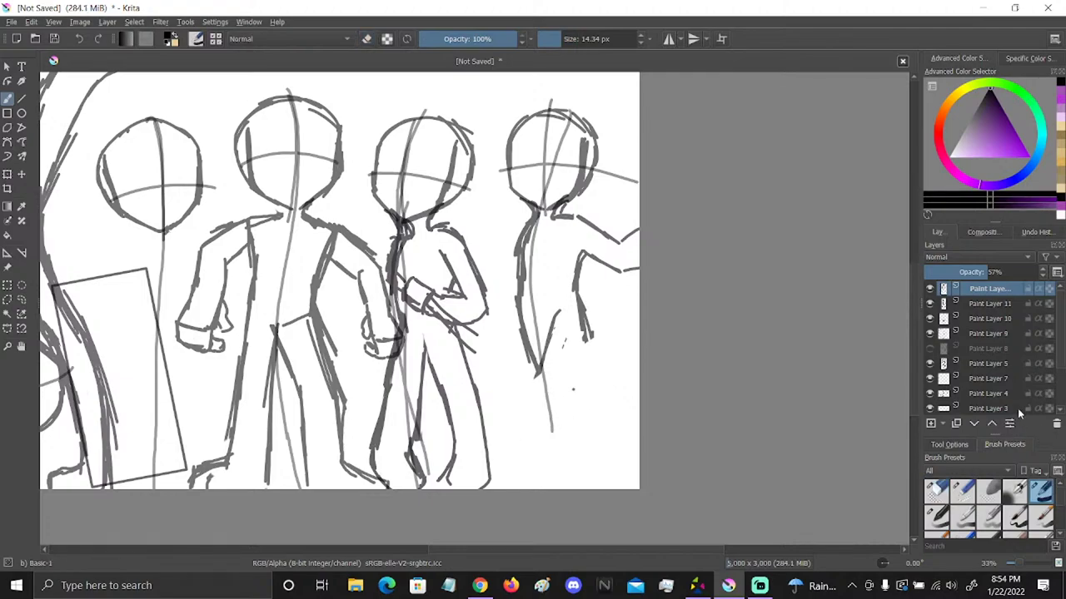
drag(551, 315, 528, 383)
drag(538, 348, 522, 395)
mouse_move(551, 305)
mouse_down()
mouse_move(524, 376)
mouse_move(535, 432)
mouse_up()
drag(534, 390, 541, 451)
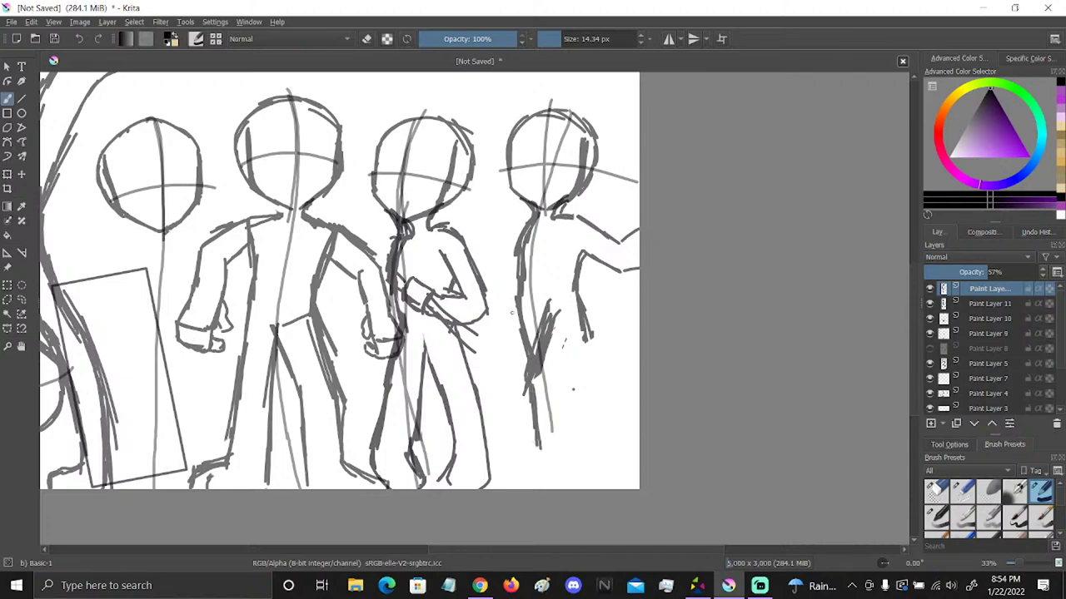
mouse_move(535, 411)
mouse_down()
mouse_move(540, 472)
mouse_move(507, 489)
mouse_up()
Draw the front leg's inner line and the last figure's trailing back leg with its foot at the canvas edge
drag(585, 338, 560, 376)
drag(574, 370, 571, 408)
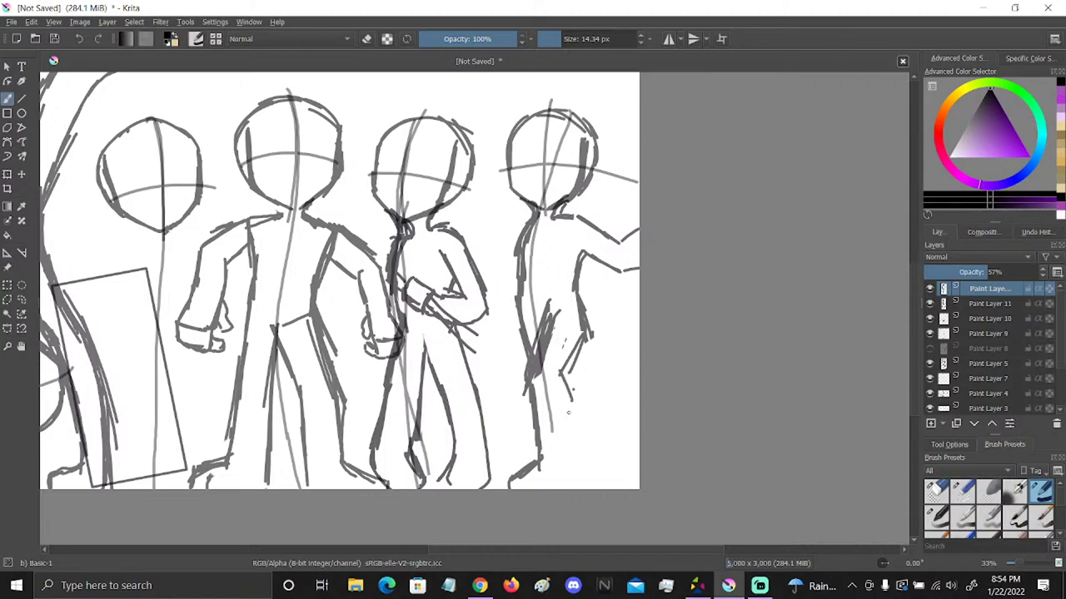
drag(576, 370, 573, 437)
drag(571, 393, 571, 489)
drag(583, 342, 610, 402)
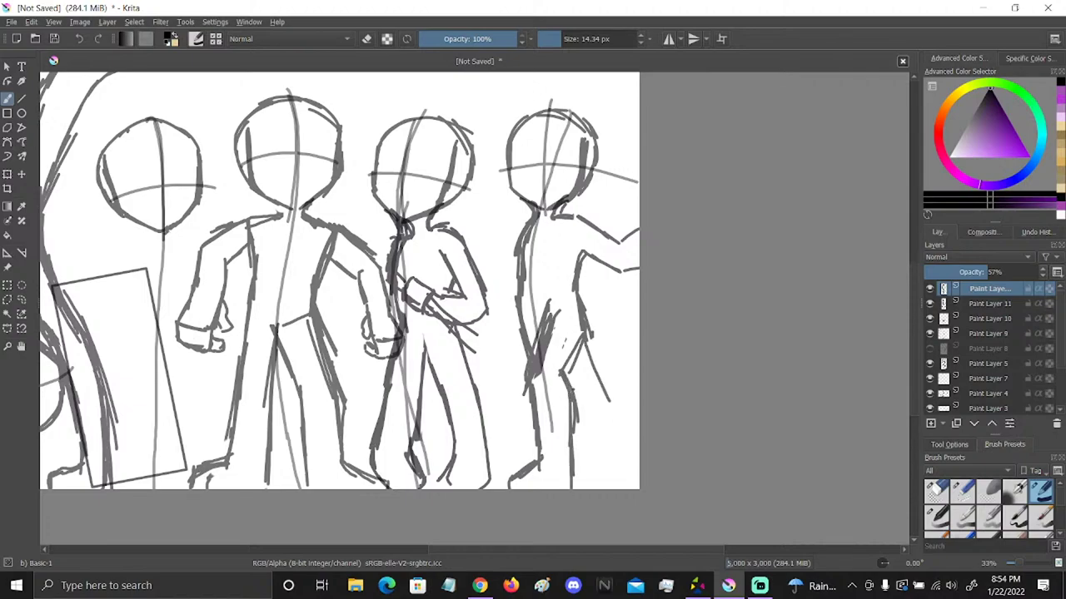
mouse_move(583, 344)
mouse_down()
mouse_move(604, 418)
mouse_move(627, 449)
mouse_move(616, 489)
mouse_up()
mouse_move(582, 433)
mouse_down()
mouse_move(596, 475)
mouse_move(581, 488)
mouse_move(606, 491)
mouse_move(577, 472)
mouse_move(574, 484)
mouse_move(605, 489)
mouse_up()
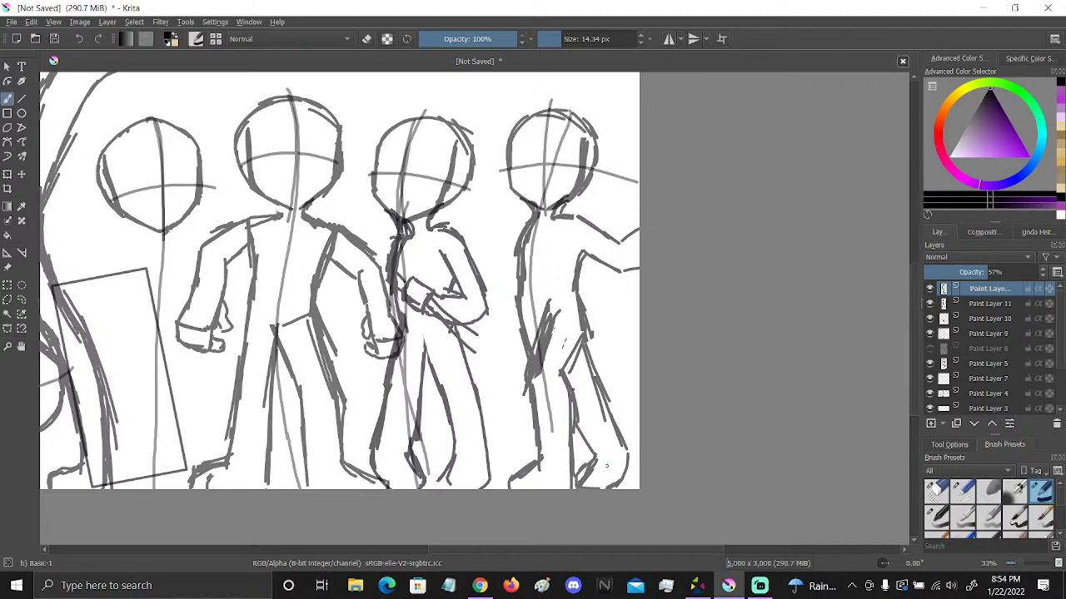
Try a bent, raised front arm beside the last figure's chest with Basic-1, and erase it with Eraser Circle
click(22, 346)
mouse_move(516, 340)
mouse_down()
mouse_move(682, 340)
mouse_move(756, 357)
mouse_move(759, 411)
mouse_move(653, 459)
mouse_move(578, 466)
mouse_move(571, 451)
mouse_up()
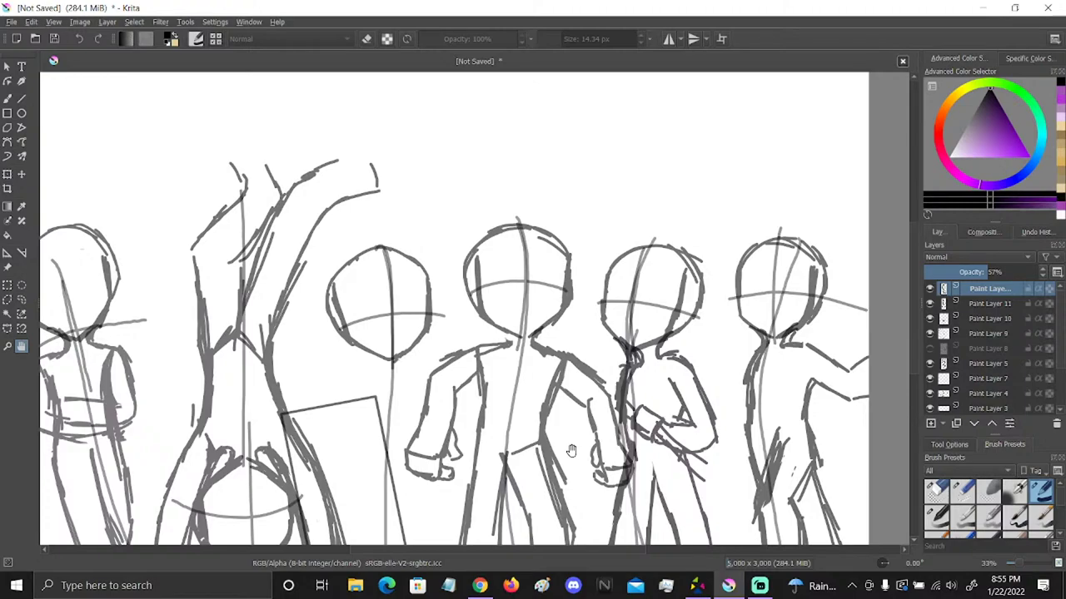
drag(550, 362, 446, 229)
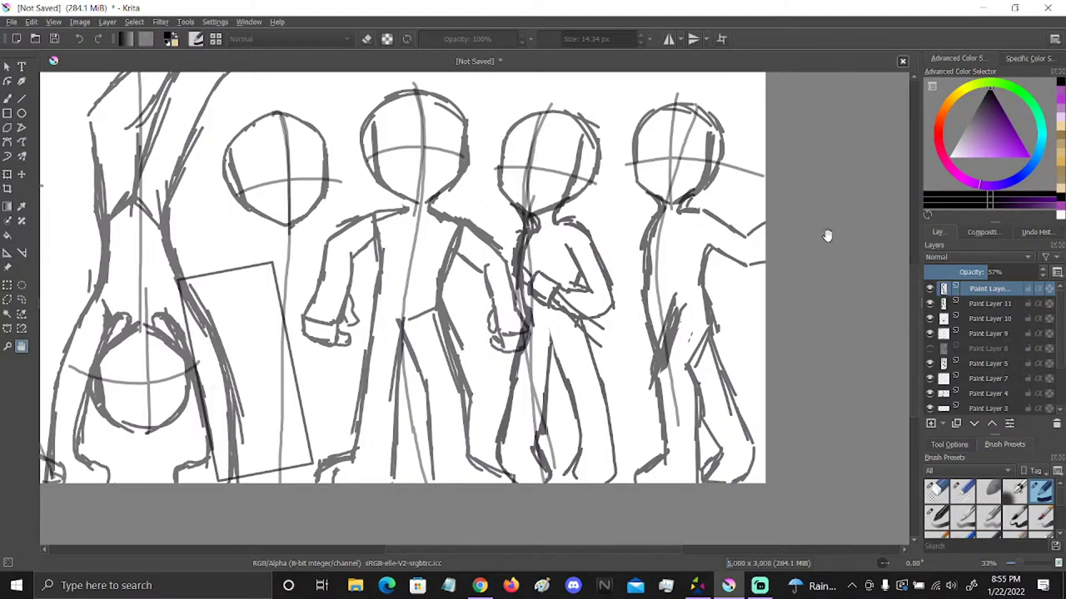
drag(809, 289, 779, 307)
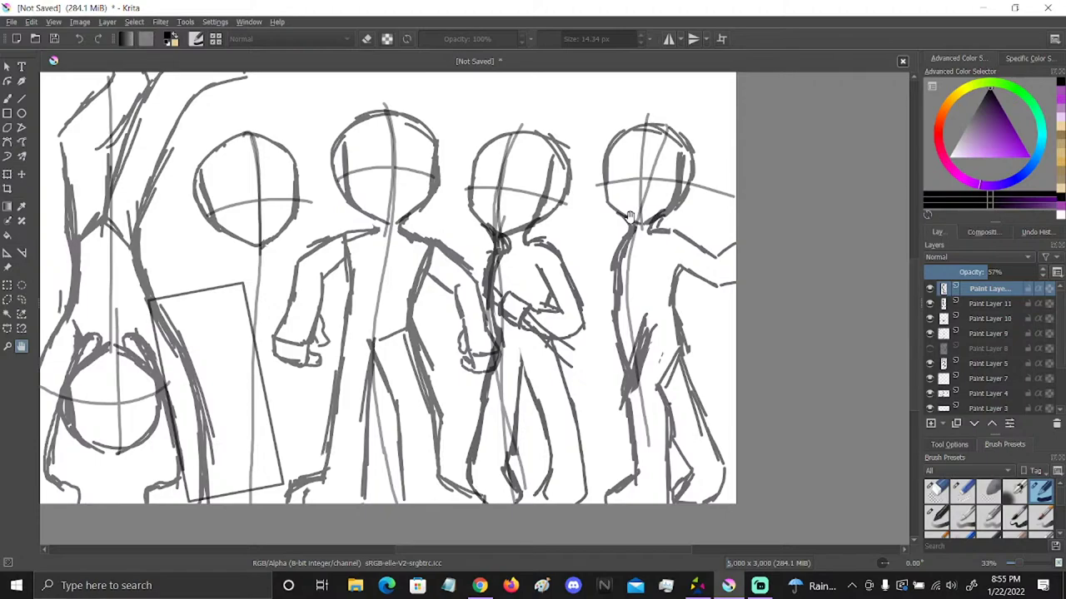
click(7, 97)
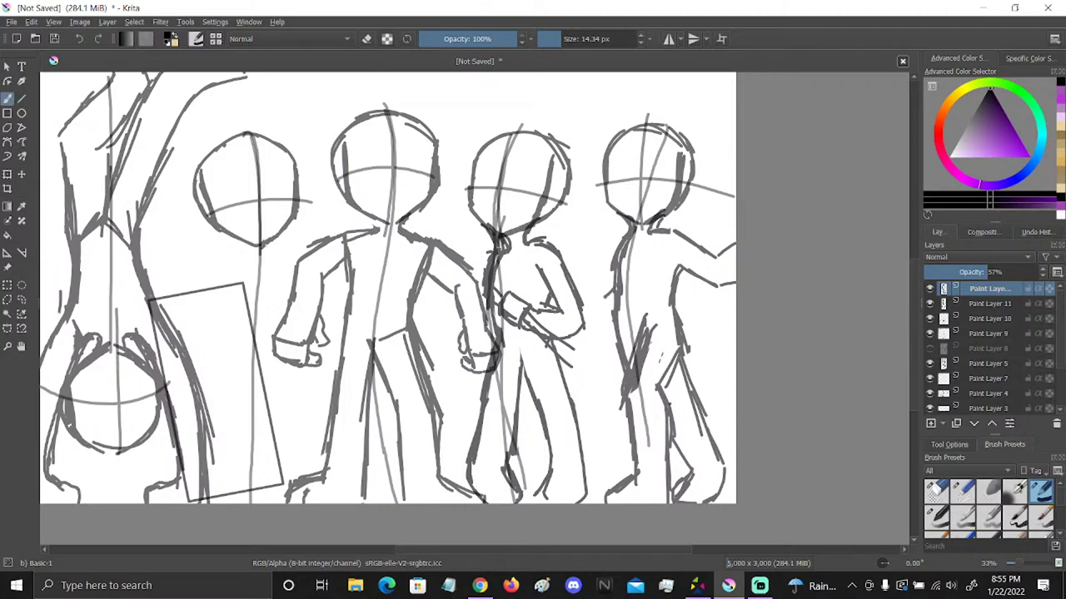
drag(572, 254, 593, 291)
mouse_move(587, 227)
mouse_down()
mouse_move(614, 255)
mouse_move(597, 248)
mouse_up()
drag(594, 287, 605, 295)
mouse_move(584, 214)
mouse_down()
mouse_move(593, 231)
mouse_move(582, 208)
mouse_up()
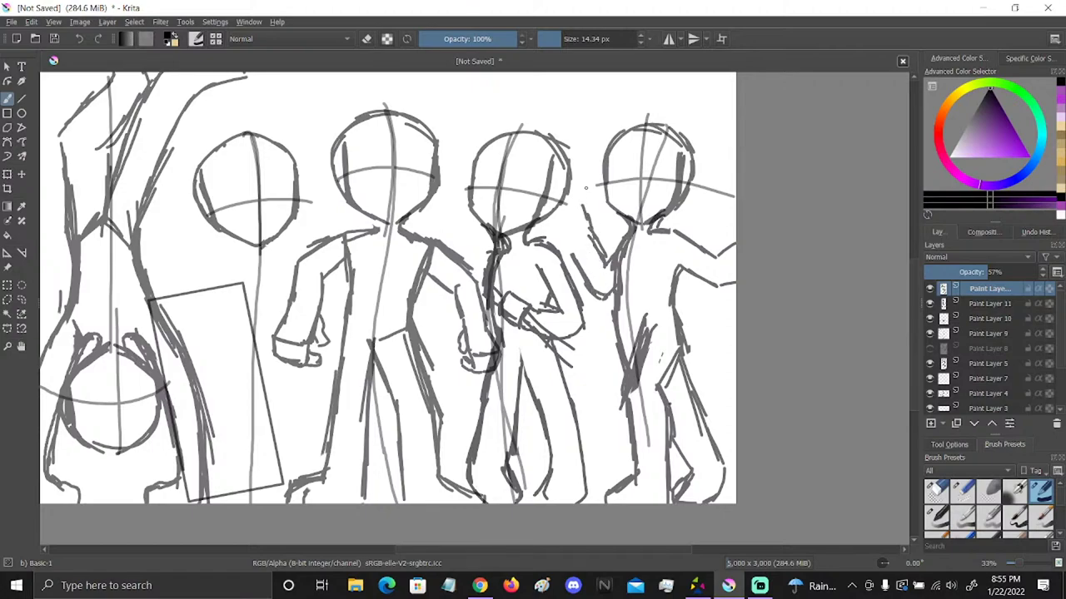
click(936, 492)
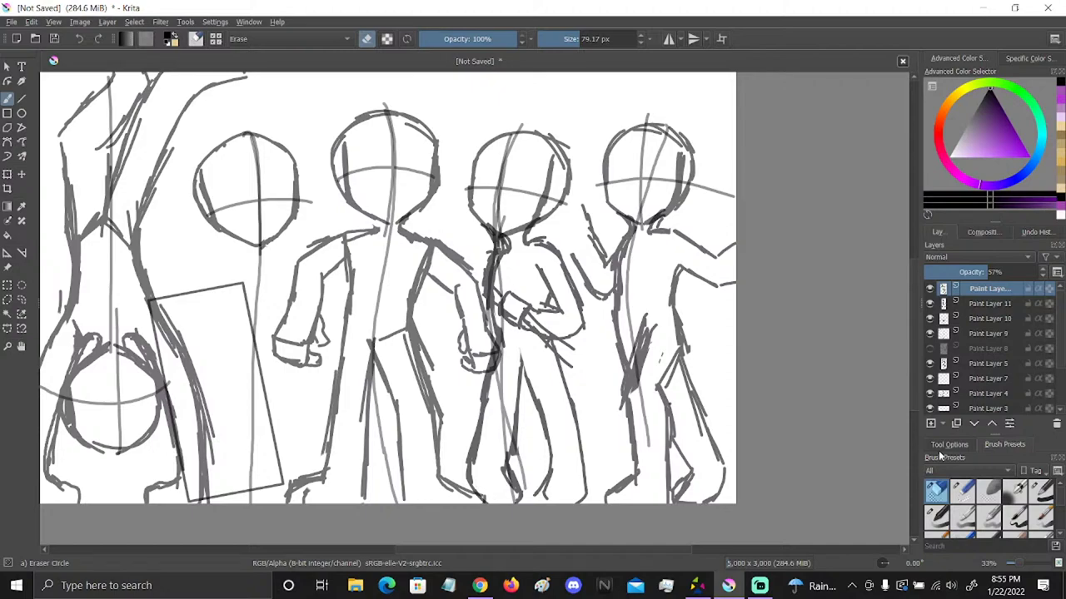
mouse_move(578, 213)
mouse_down()
mouse_move(590, 274)
mouse_move(601, 276)
mouse_up()
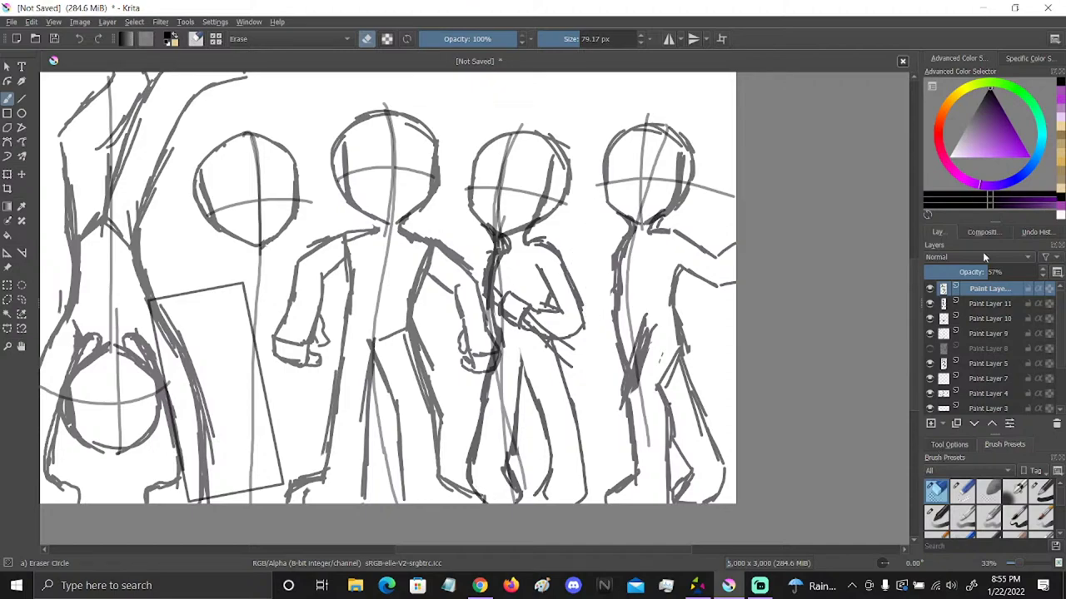
Redraw the last figure's raised front forearm with Basic-1, bending at the elbow and ending in a blocky hand
click(1042, 491)
drag(604, 274, 594, 300)
mouse_move(588, 259)
mouse_down()
mouse_move(587, 240)
mouse_move(606, 294)
mouse_move(591, 230)
mouse_move(583, 219)
mouse_move(555, 222)
mouse_move(585, 229)
mouse_move(558, 238)
mouse_move(557, 258)
mouse_move(593, 246)
mouse_move(574, 278)
mouse_move(594, 317)
mouse_move(581, 318)
mouse_up()
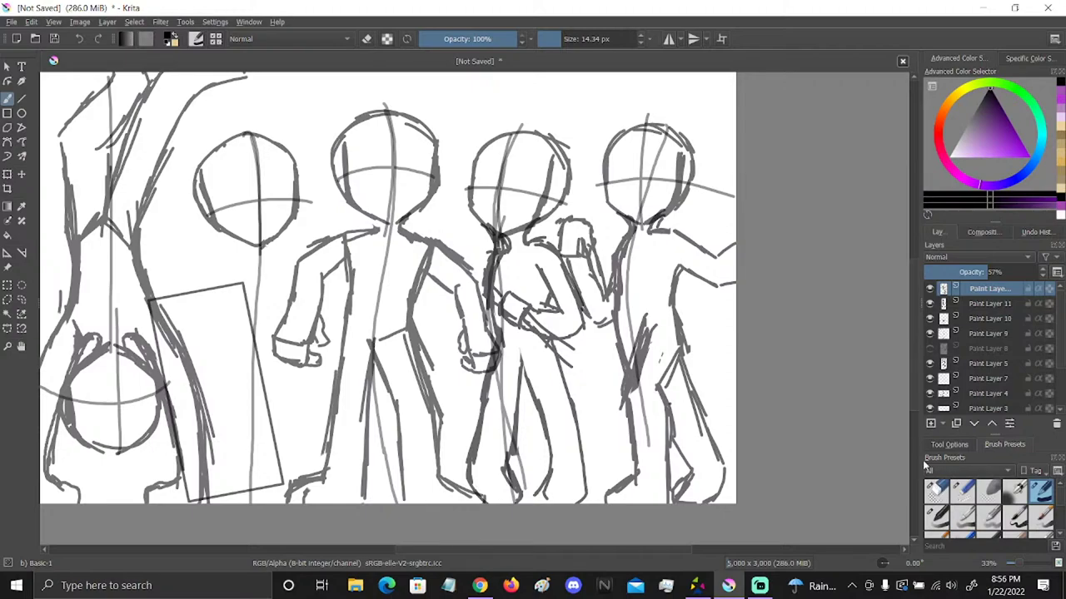
click(8, 314)
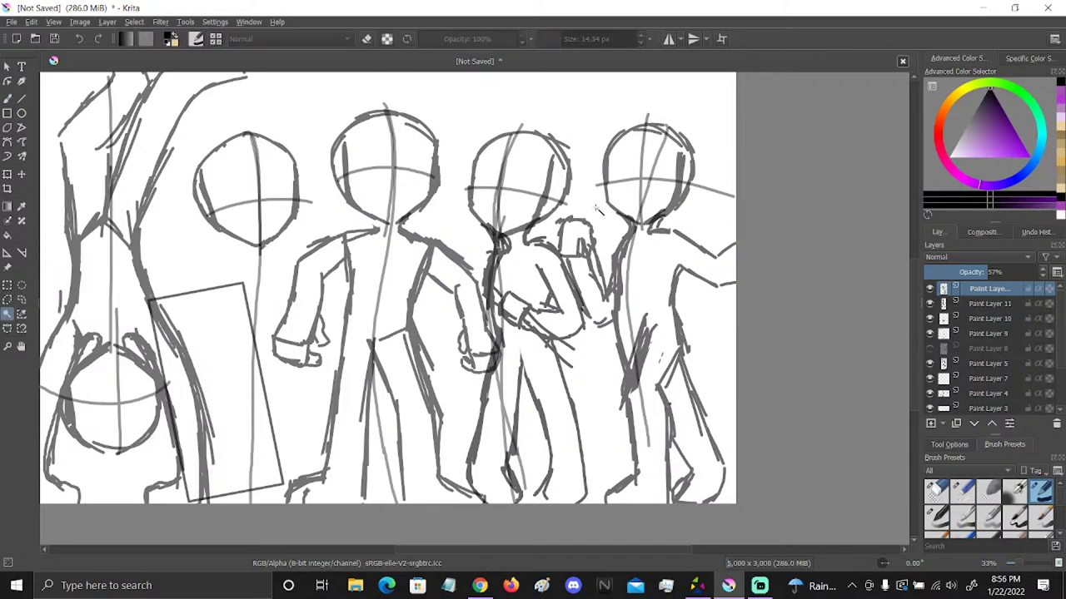
click(544, 274)
click(8, 328)
click(599, 206)
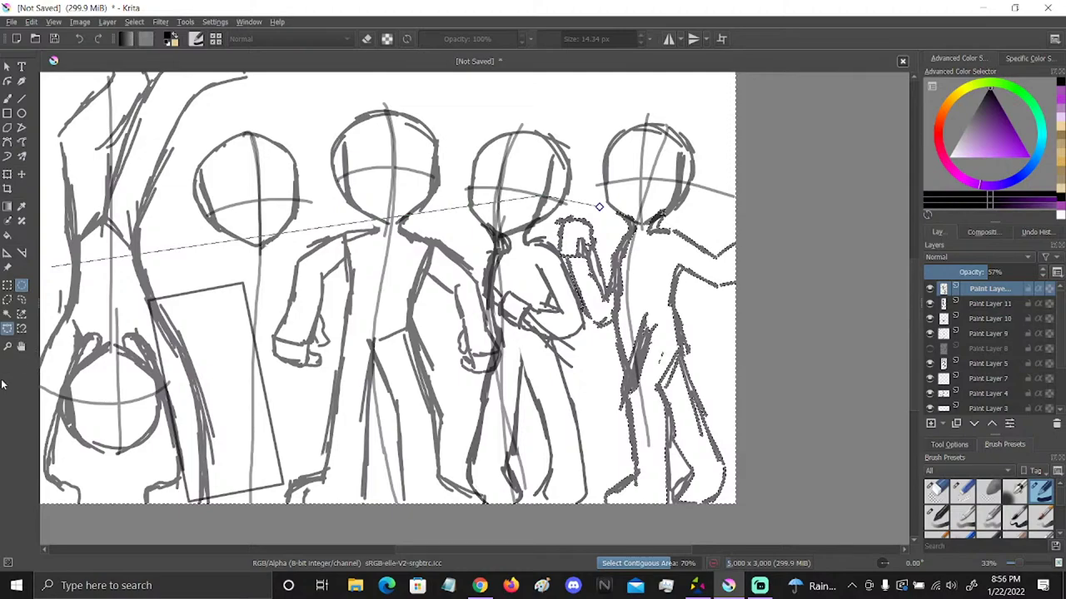
key(ctrl+shift+a)
key(b)
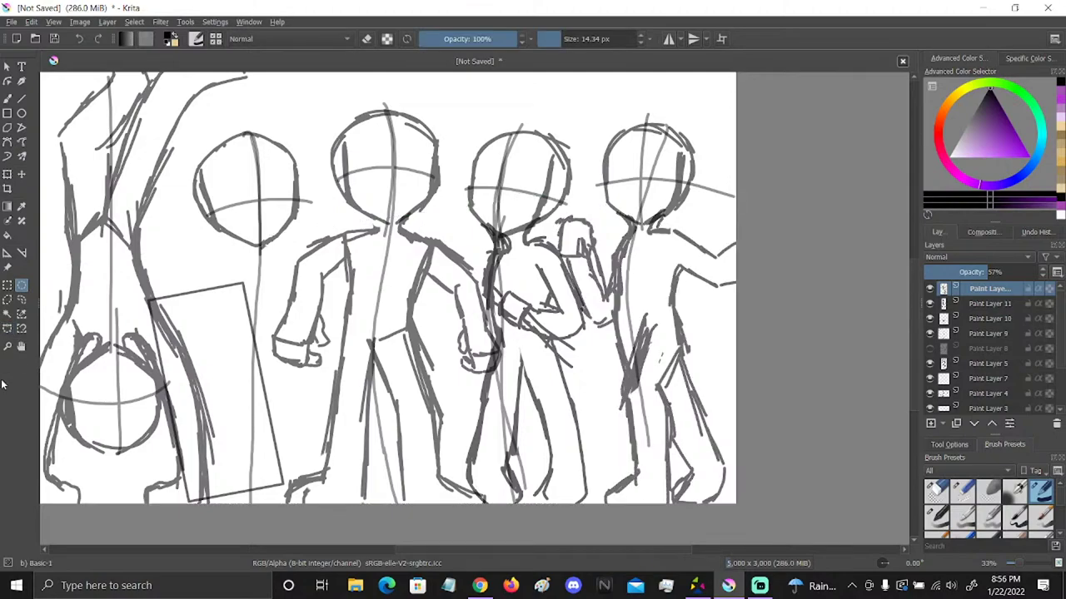
Outline the last figure's raised front forearm and hand with a polygonal selection and move them closer to the torso
click(7, 328)
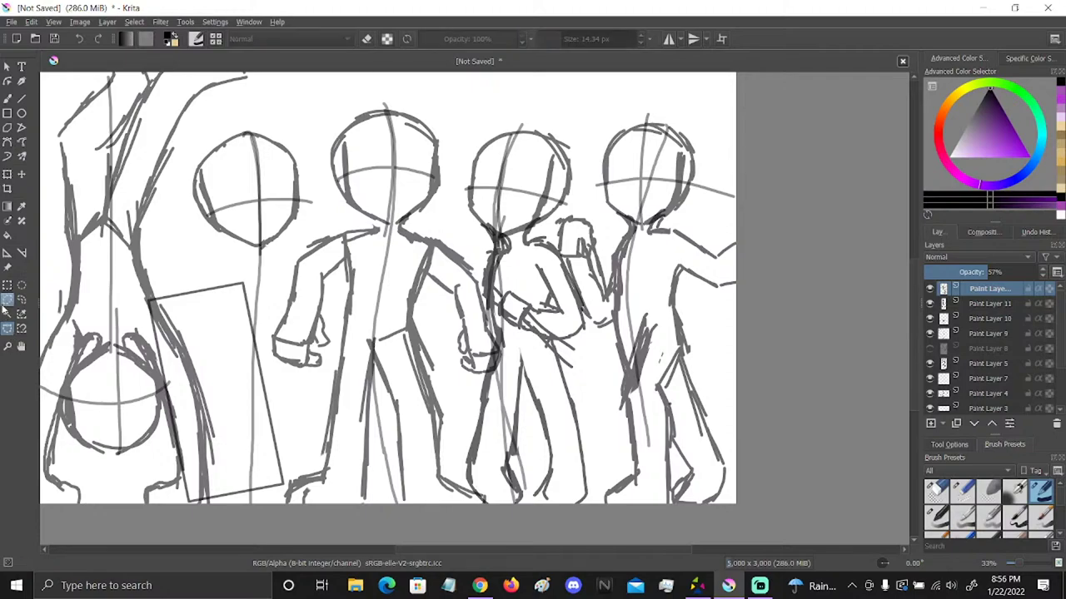
click(605, 353)
click(545, 315)
click(546, 250)
click(566, 204)
click(597, 212)
click(616, 242)
double_click(619, 275)
click(7, 175)
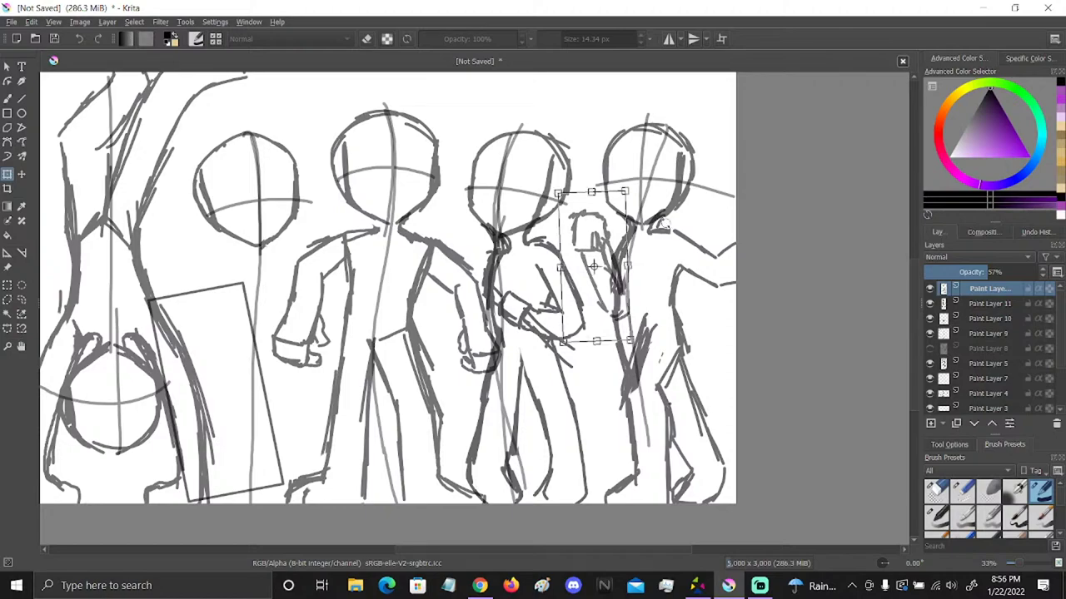
Clear the selection and use Eraser Small to remove the elbow lines overlapping the torso and the surplus strokes at the front hip
click(8, 98)
click(951, 492)
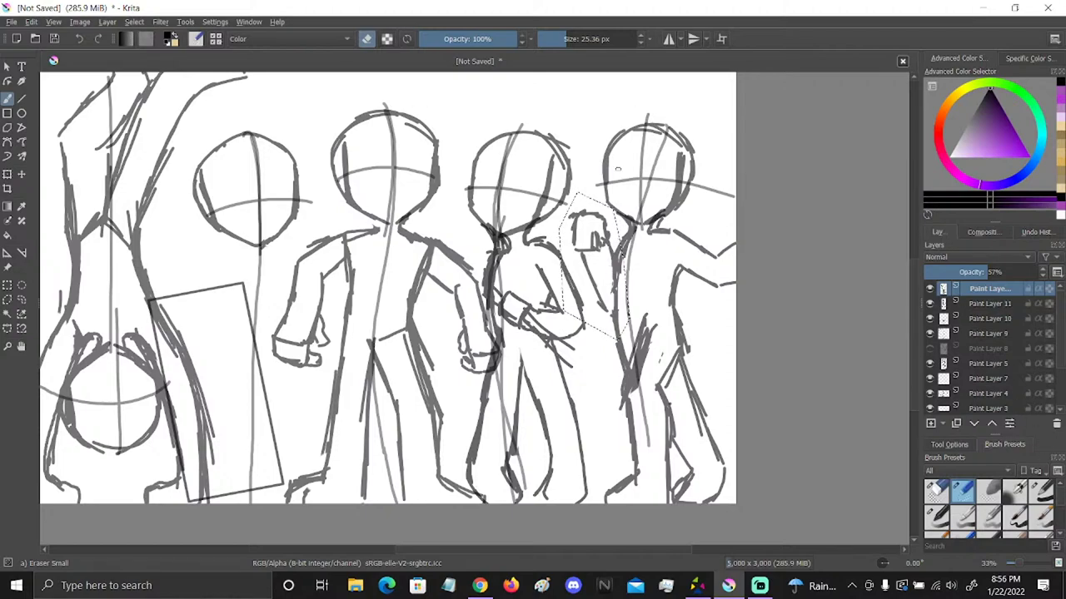
click(22, 284)
key(ctrl+shift+a)
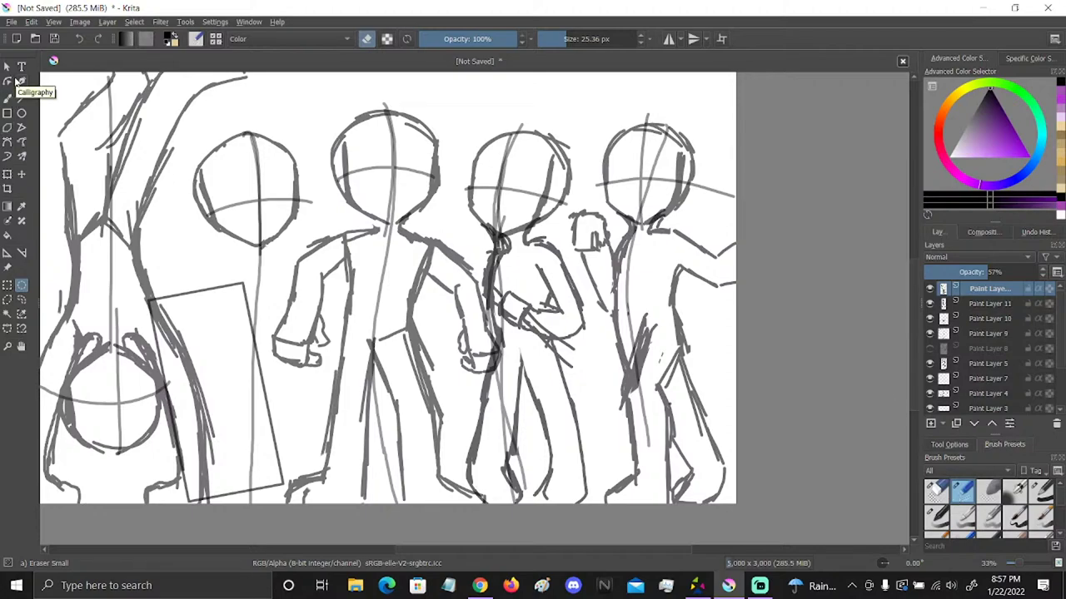
click(7, 96)
mouse_move(641, 334)
mouse_down()
mouse_move(632, 391)
mouse_move(648, 333)
mouse_move(634, 376)
mouse_up()
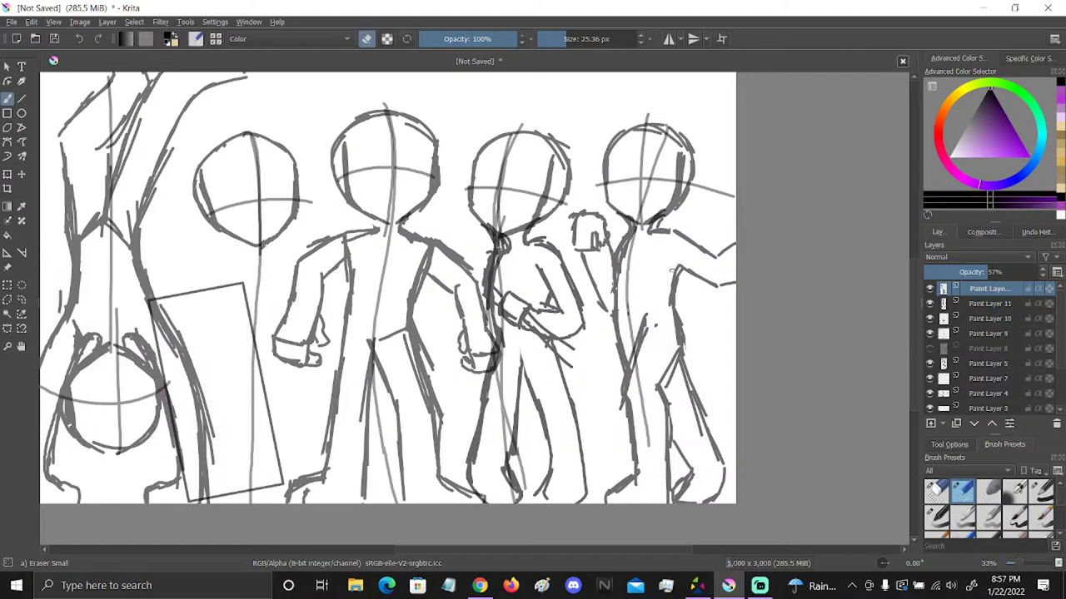
Erase the back arm's forearm with Eraser Circle and redraw the arm with Basic-1, sloping lower to the canvas edge
click(937, 490)
mouse_move(730, 247)
mouse_down()
mouse_move(723, 298)
mouse_move(733, 263)
mouse_up()
click(1041, 490)
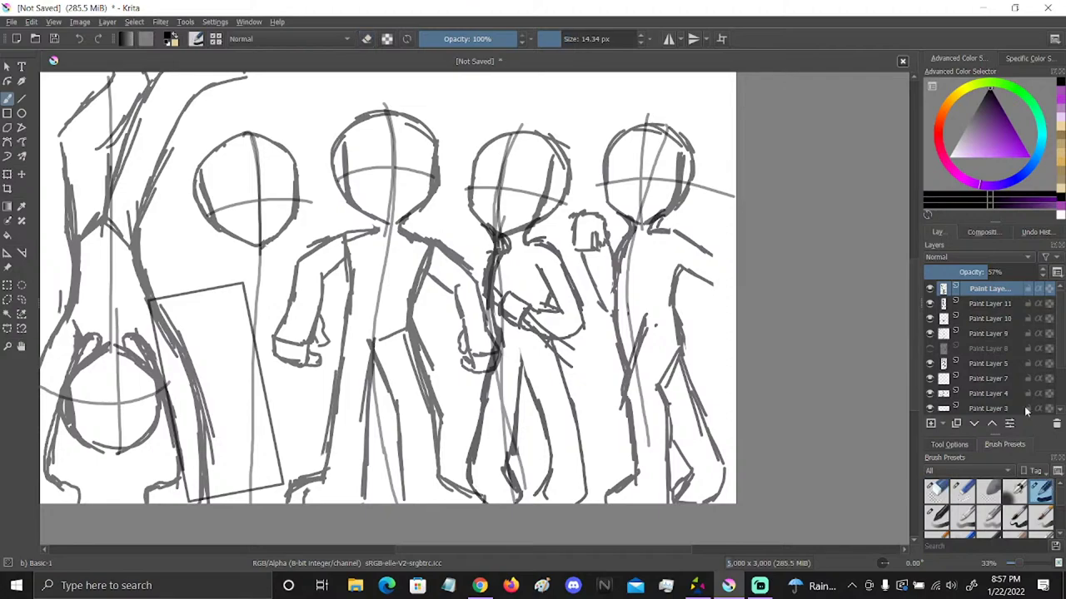
mouse_move(684, 235)
mouse_down()
mouse_move(721, 268)
mouse_move(677, 261)
mouse_move(724, 300)
mouse_up()
right_click(729, 299)
right_click(728, 295)
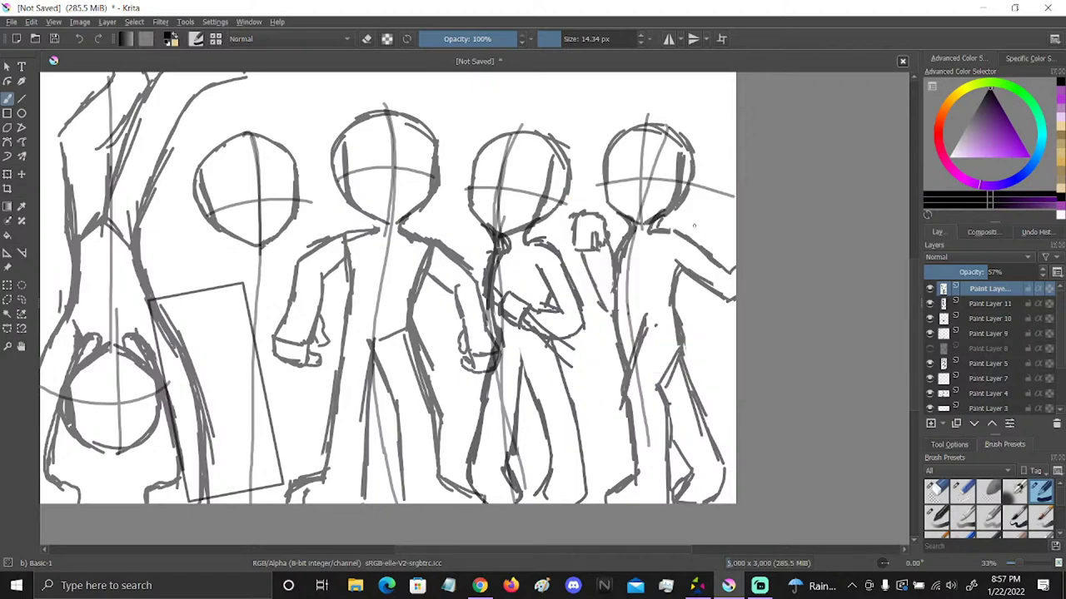
drag(681, 229, 722, 258)
drag(714, 255, 735, 265)
Make Paint Layer 8 visible and look over the row of figures
click(929, 348)
click(22, 346)
drag(242, 342, 546, 344)
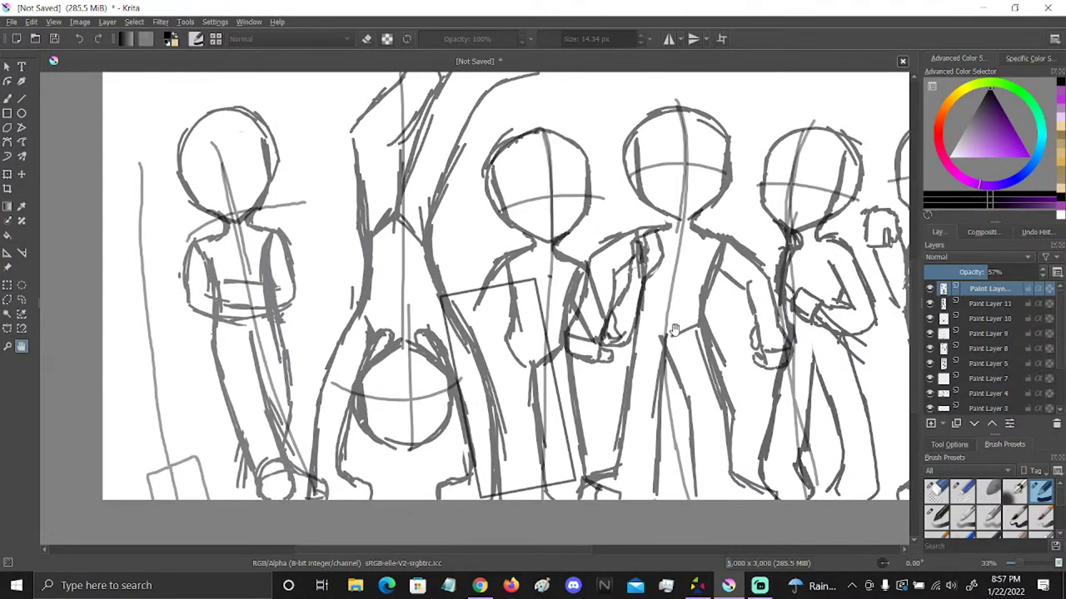
drag(764, 347, 557, 333)
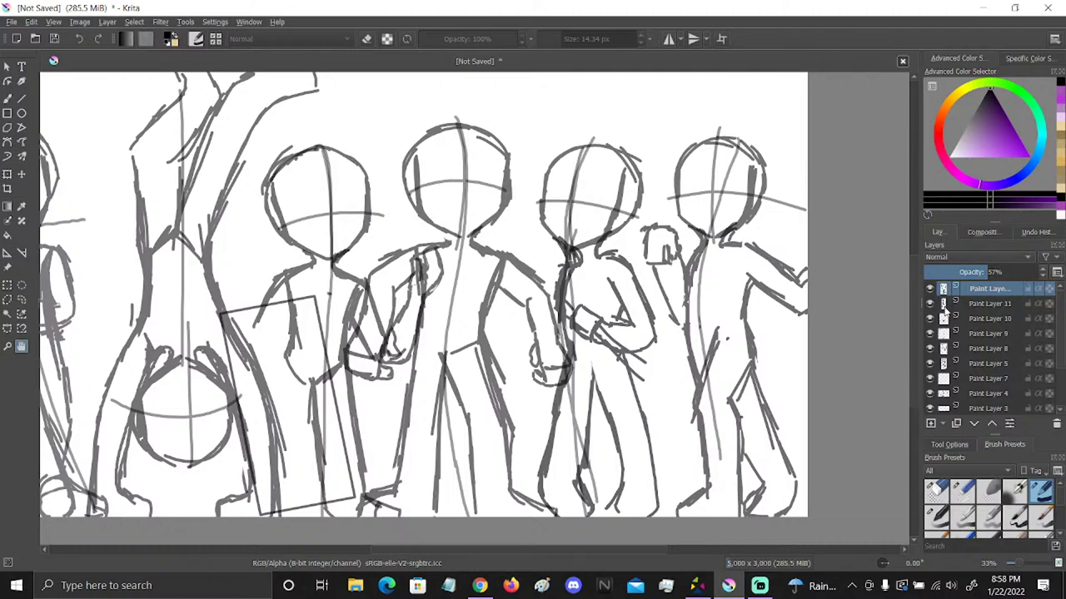
Erase the last figure's raised front fist with Eraser Circle
mouse_move(947, 315)
click(936, 492)
click(7, 97)
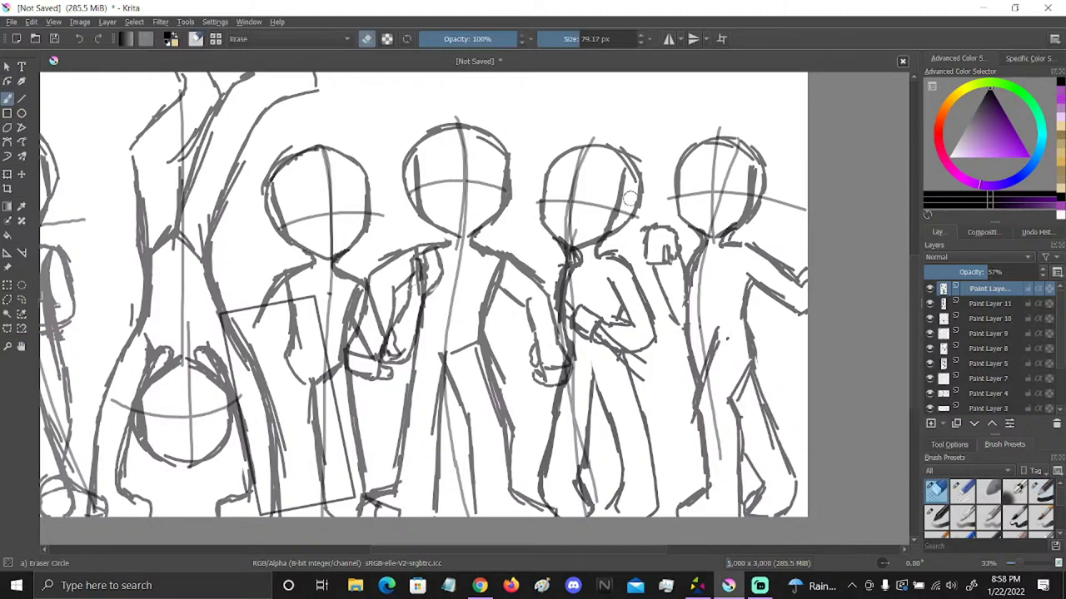
drag(654, 249, 673, 247)
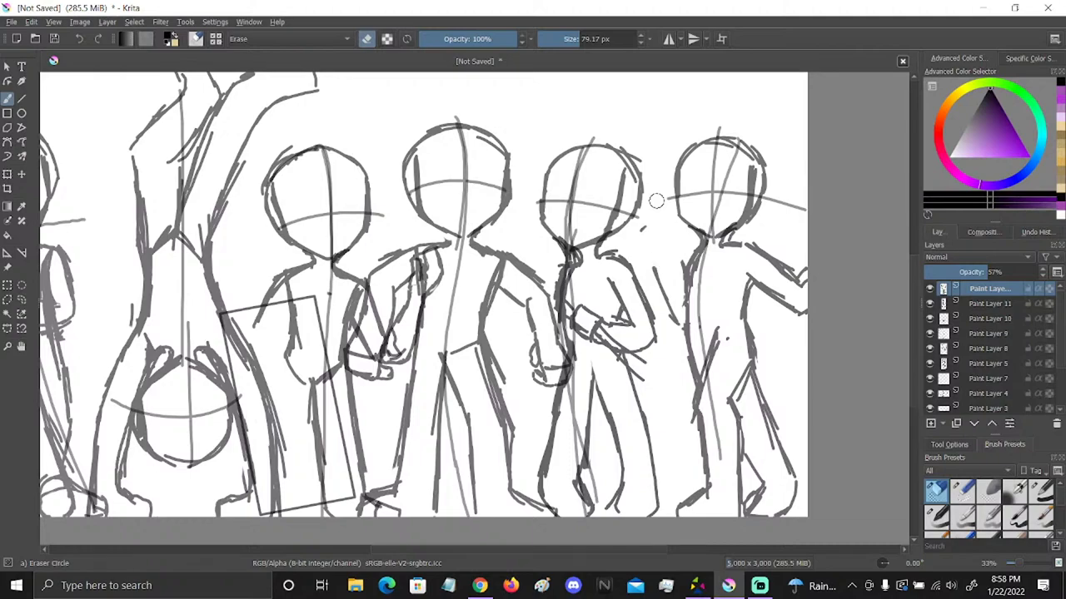
Redraw the last figure's front hand with Basic-1 as a large rounded shape reaching the neighbouring figure's shoulder, with short finger strokes inside
click(7, 344)
drag(608, 203, 610, 243)
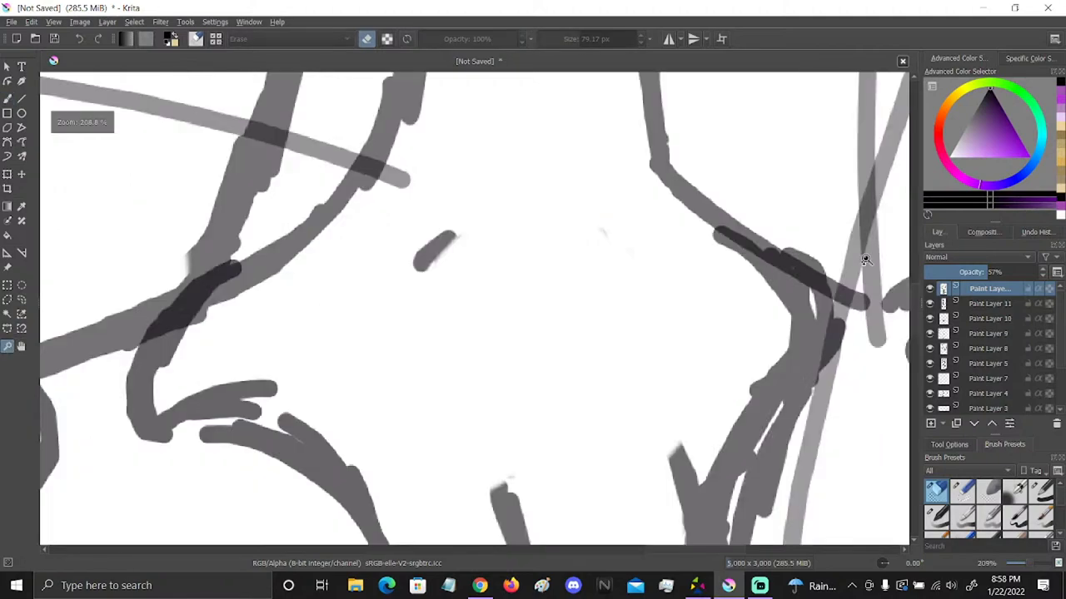
click(1039, 492)
key(1)
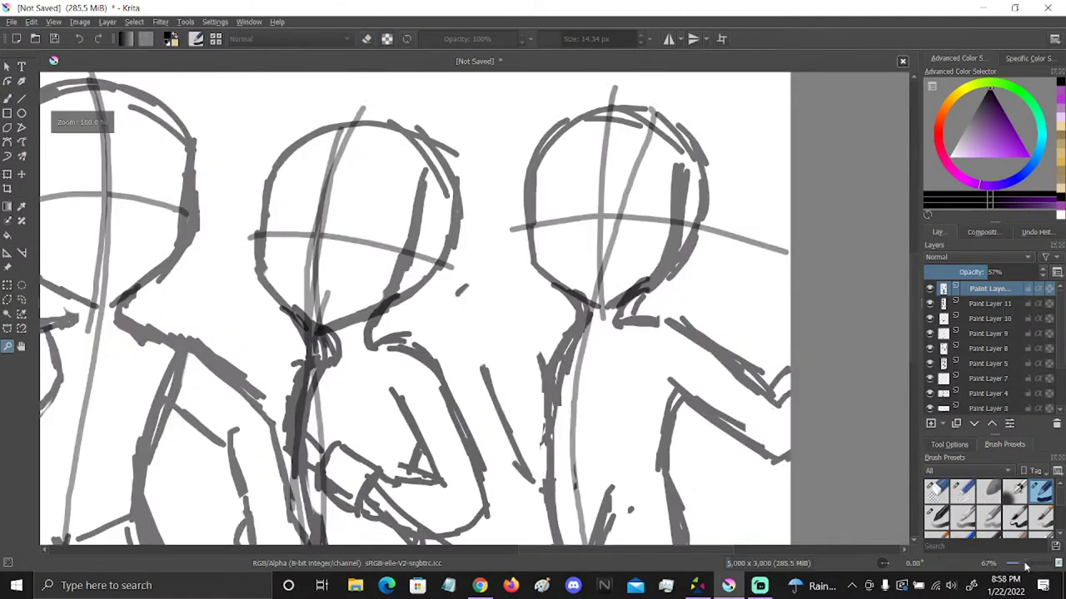
click(7, 98)
mouse_move(572, 376)
mouse_down()
mouse_move(515, 293)
mouse_move(450, 286)
mouse_move(399, 334)
mouse_move(386, 369)
mouse_move(448, 413)
mouse_move(419, 416)
mouse_move(455, 426)
mouse_up()
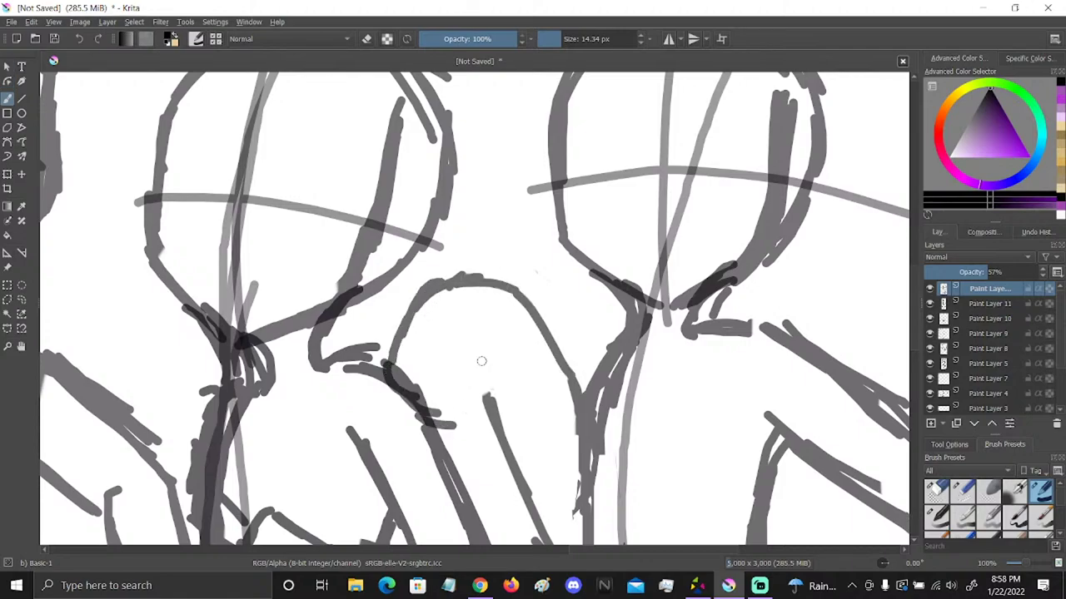
drag(485, 356, 463, 406)
mouse_move(512, 341)
mouse_down()
mouse_move(526, 346)
mouse_move(521, 422)
mouse_up()
mouse_move(484, 362)
mouse_down()
mouse_move(491, 398)
mouse_move(422, 428)
mouse_up()
mouse_move(390, 343)
mouse_down()
mouse_move(415, 416)
mouse_move(446, 433)
mouse_up()
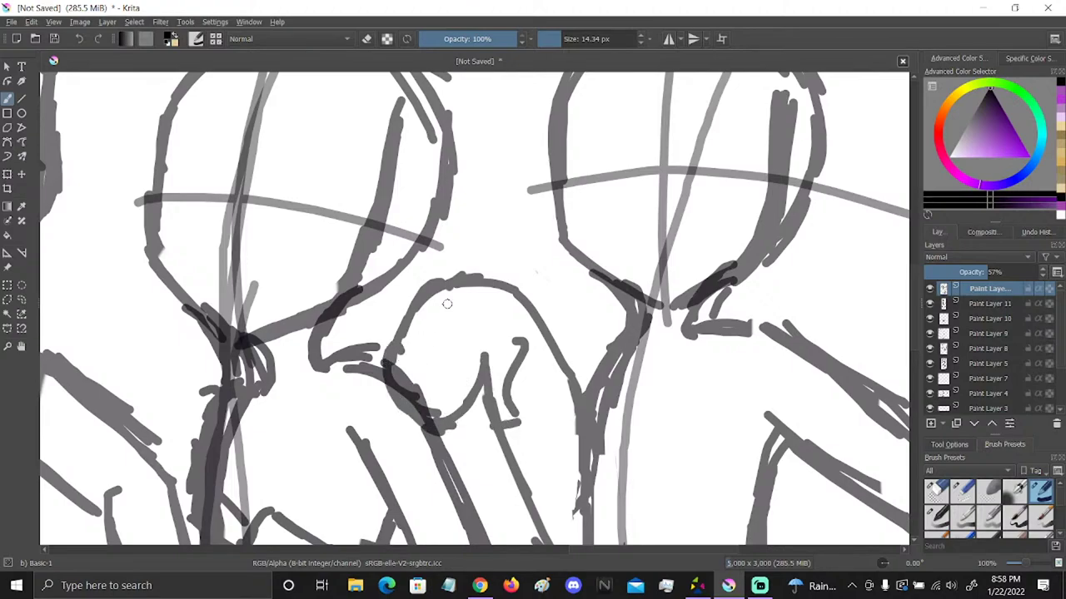
Erase the wavy finger strokes inside the hand with Eraser Circle and redraw them with Basic-1 as a narrow thumb
click(1020, 566)
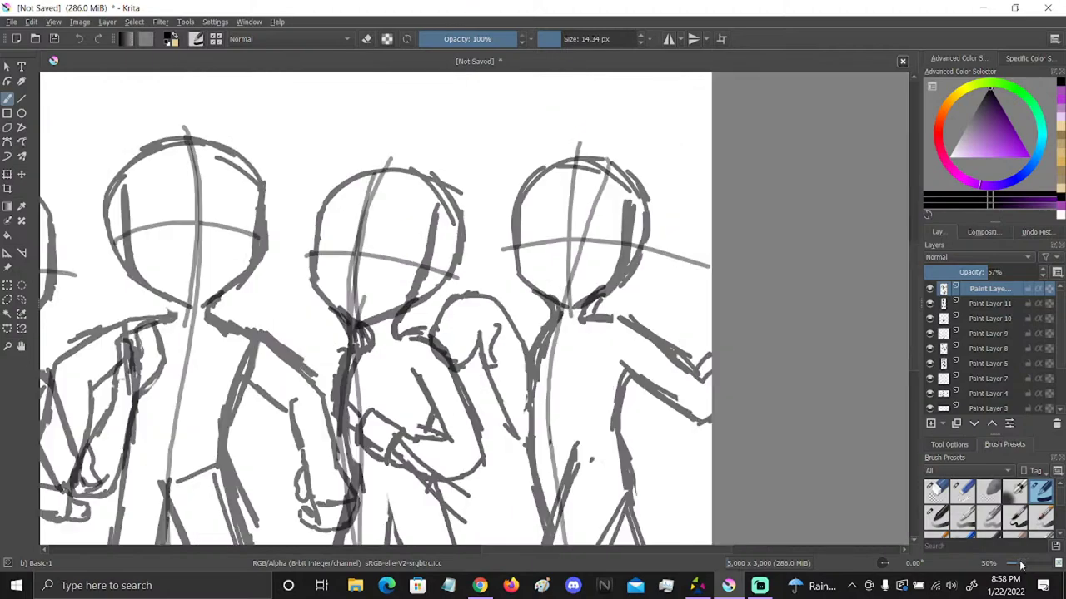
scroll(1020, 566, up, 5)
click(937, 492)
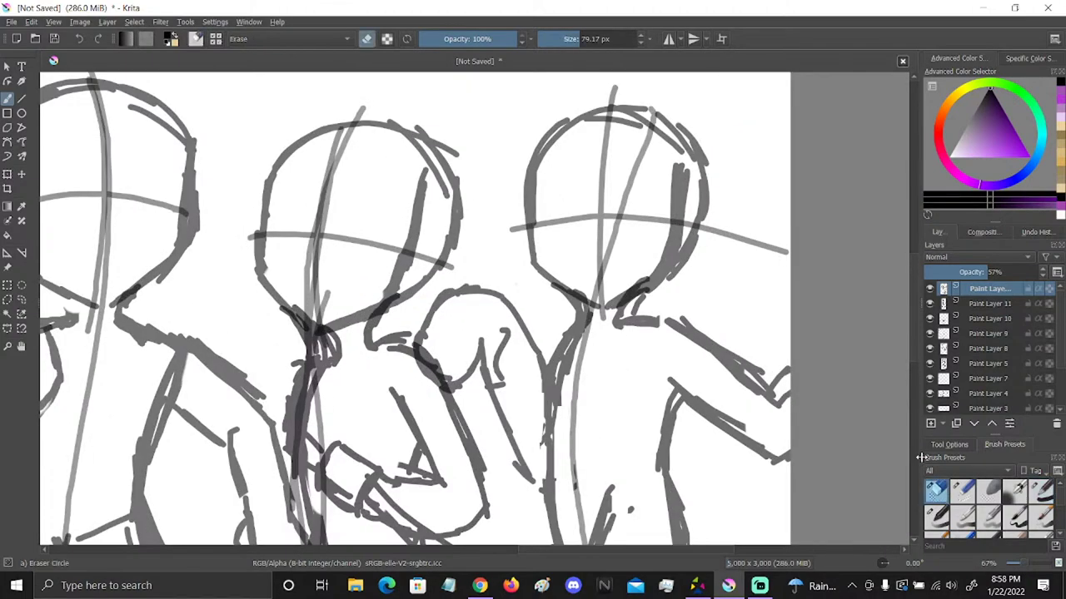
drag(502, 337, 493, 373)
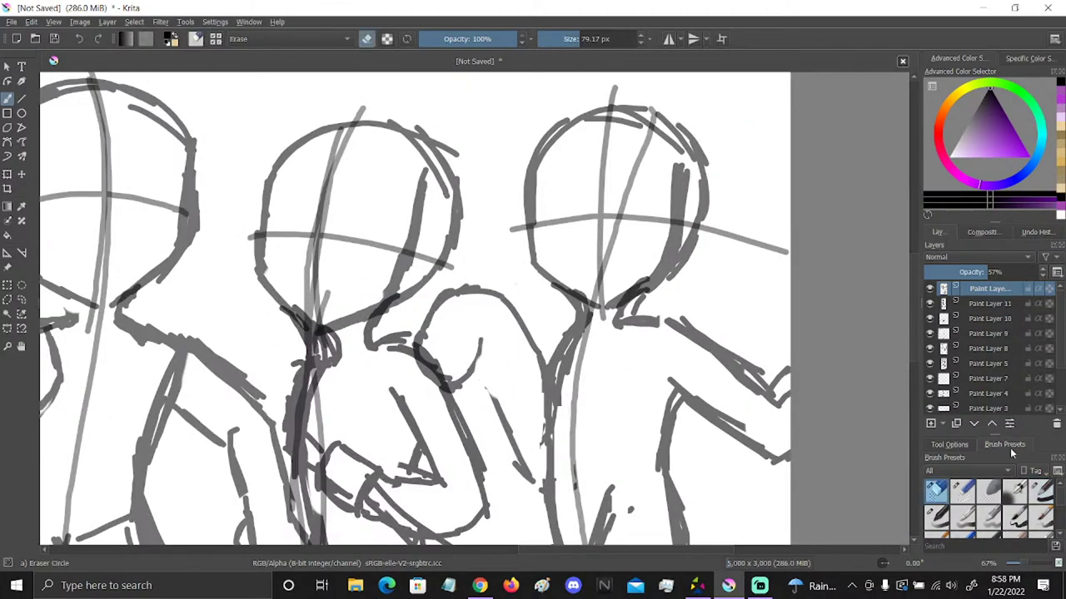
key(slash)
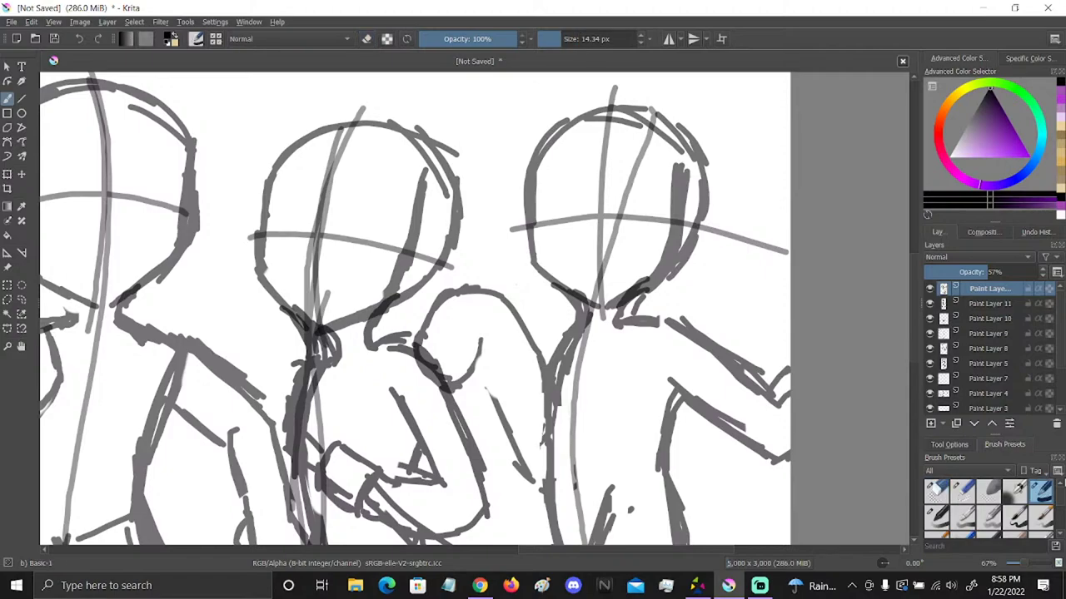
mouse_move(492, 346)
mouse_down()
mouse_move(505, 341)
mouse_move(496, 390)
mouse_move(478, 385)
mouse_up()
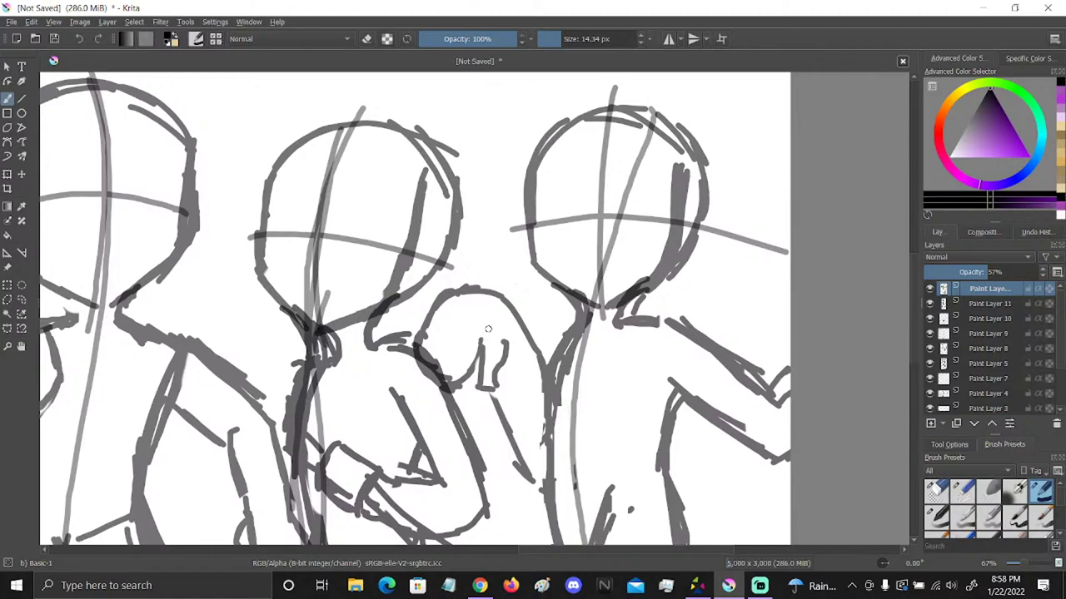
drag(436, 307, 416, 334)
Examine the redrawn hand up close and against the whole row of figures
scroll(463, 371, down, 3)
scroll(624, 321, up, 3)
drag(623, 321, 717, 336)
scroll(877, 314, down, 2)
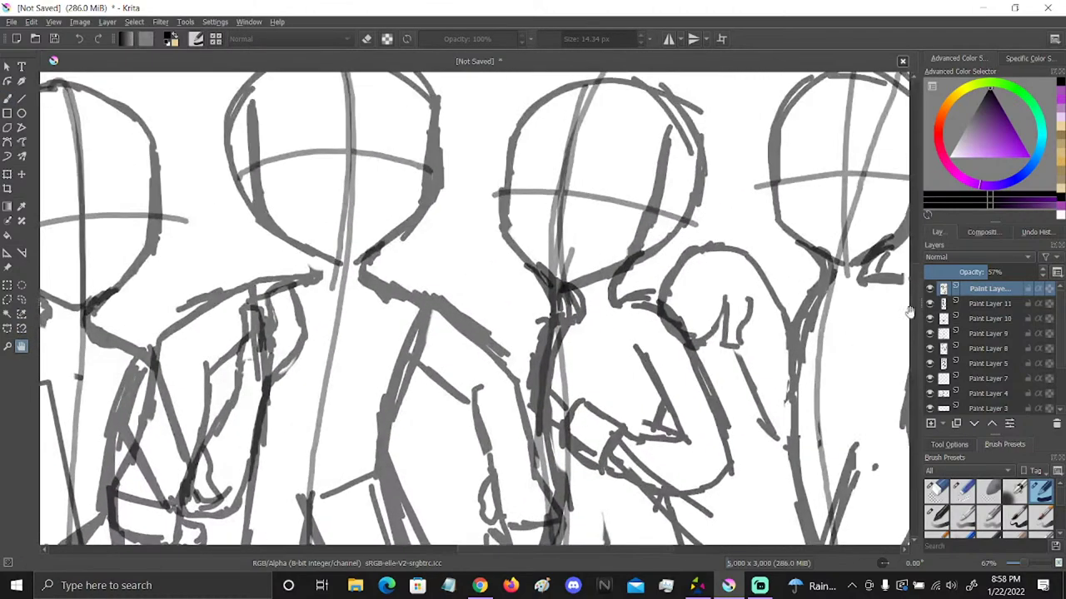
scroll(788, 341, up, 2)
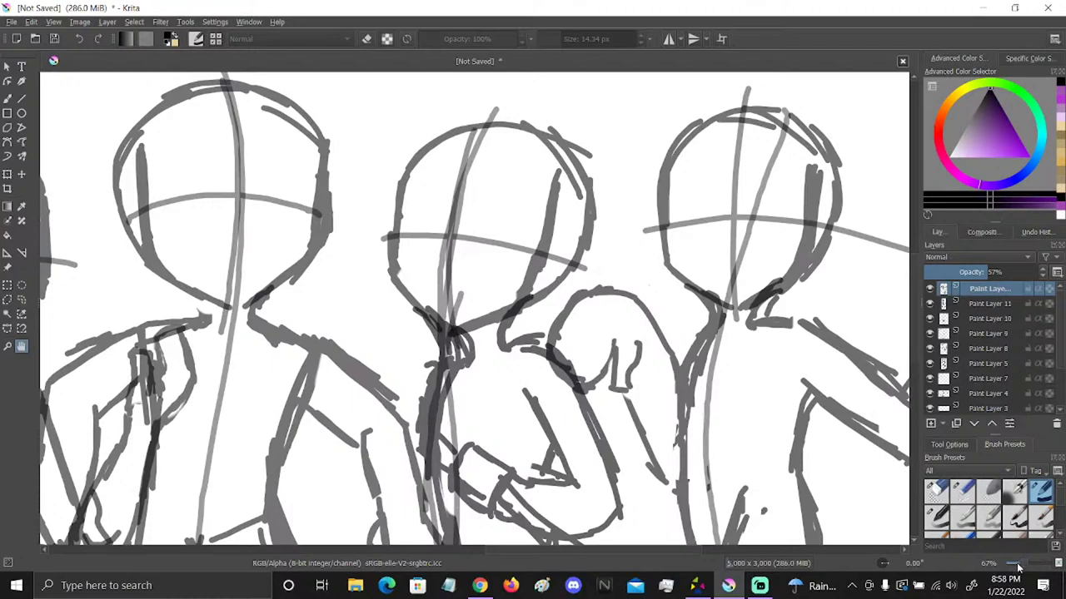
scroll(1020, 566, down, 3)
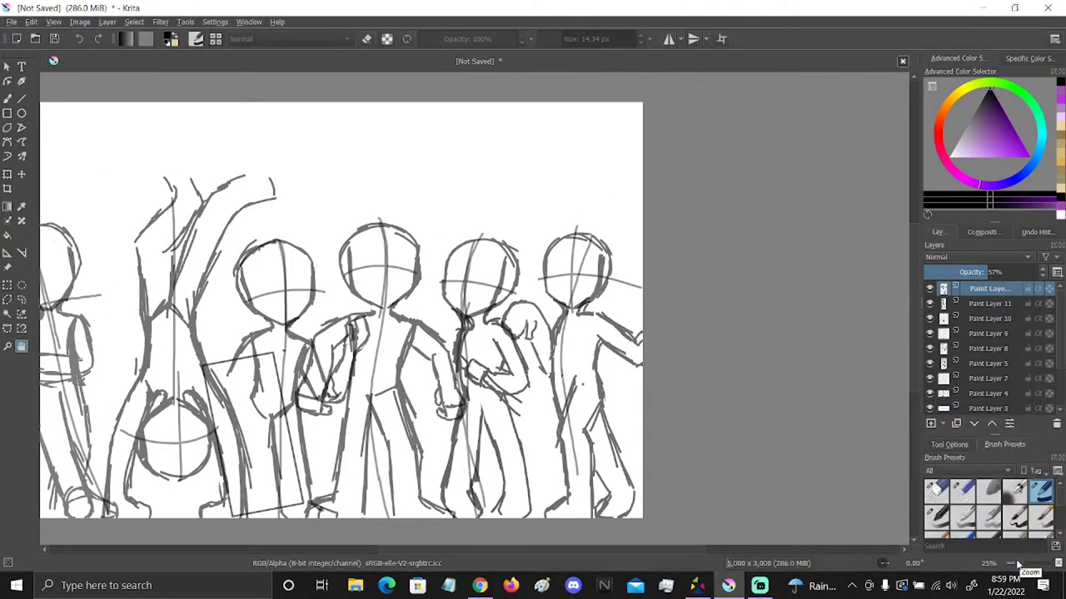
scroll(1023, 566, down, 2)
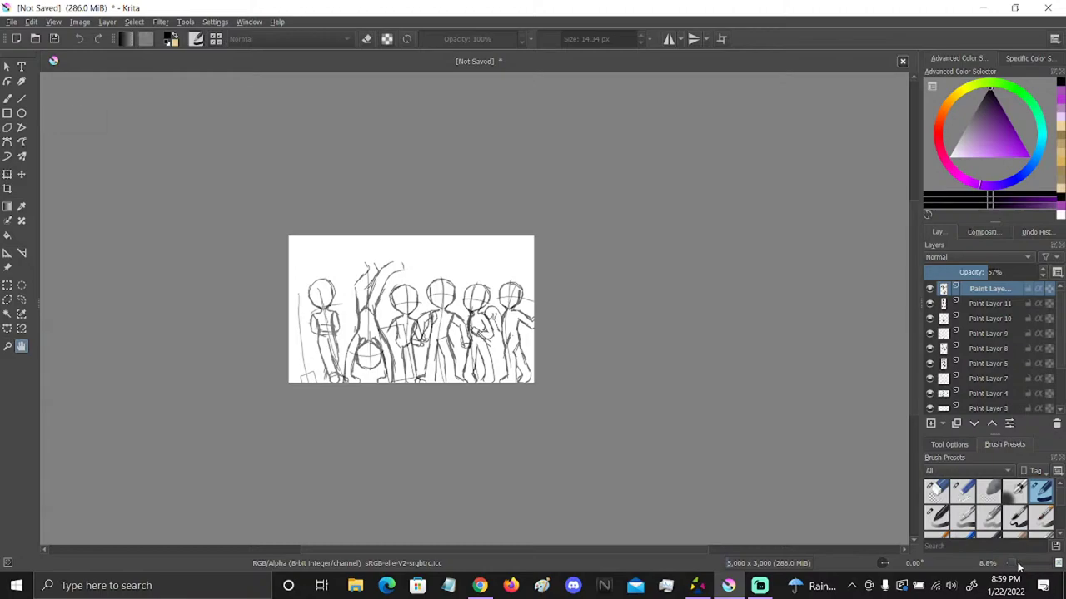
scroll(1022, 566, up, 10)
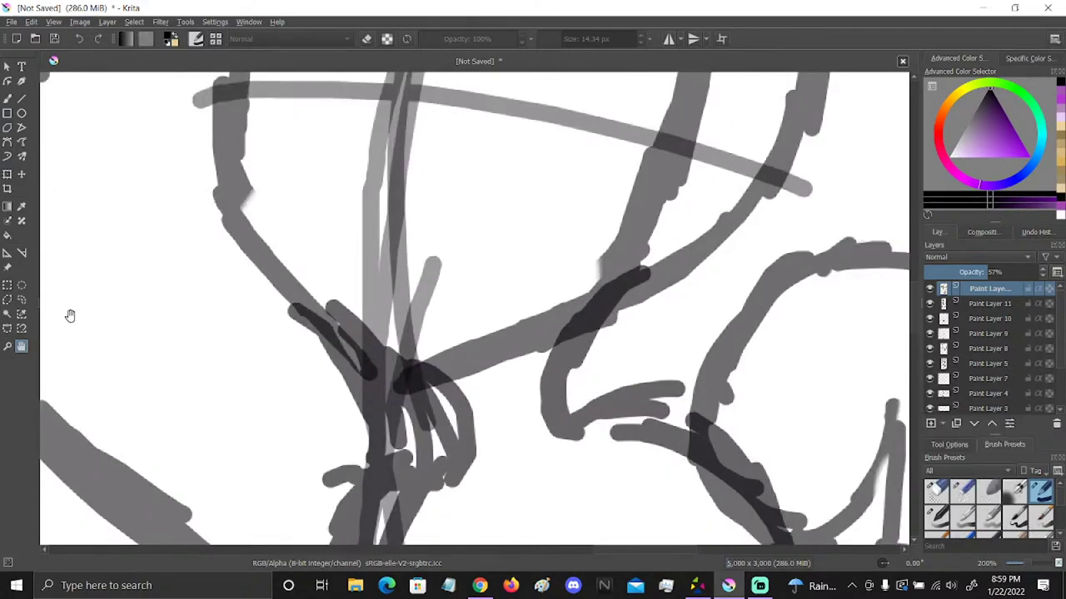
Erase the hand's outer edge over the neighbour's shoulder with Eraser Circle, then redraw the edge, palm curve and thumb with Basic-1
drag(728, 419, 333, 254)
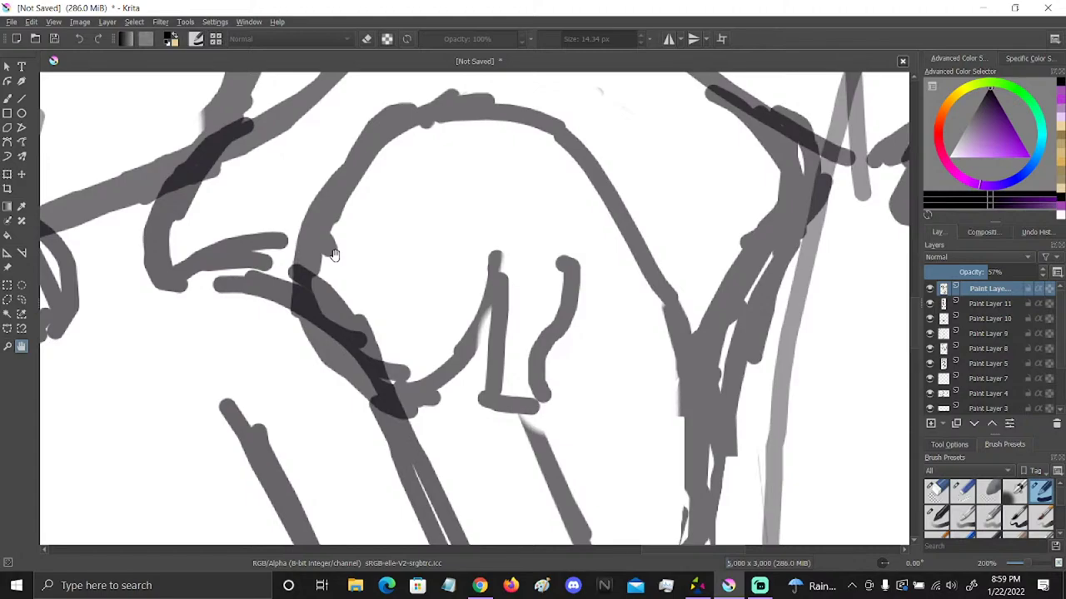
click(935, 490)
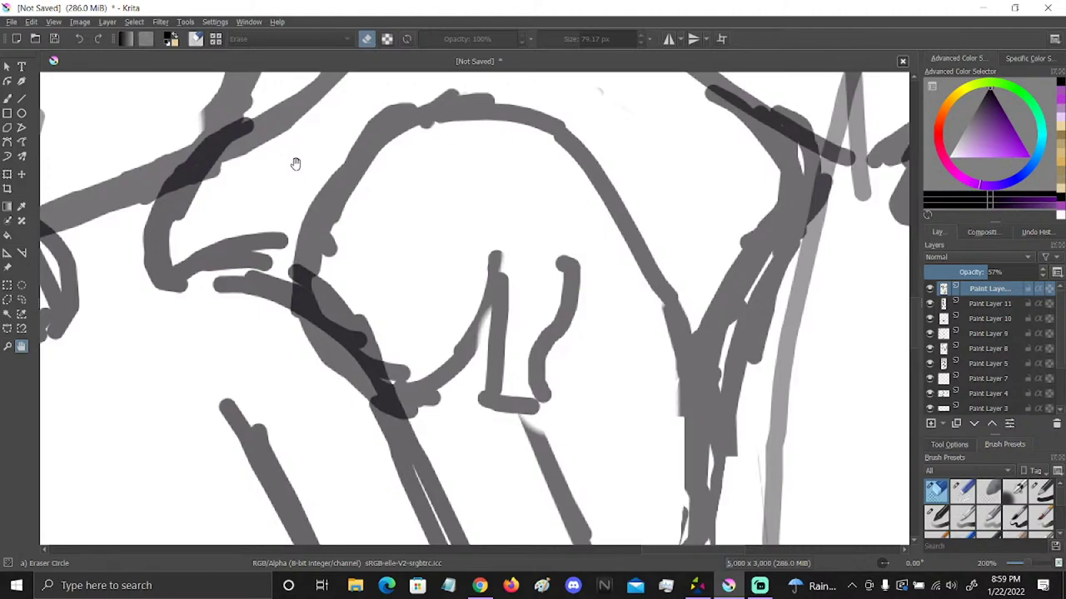
click(7, 98)
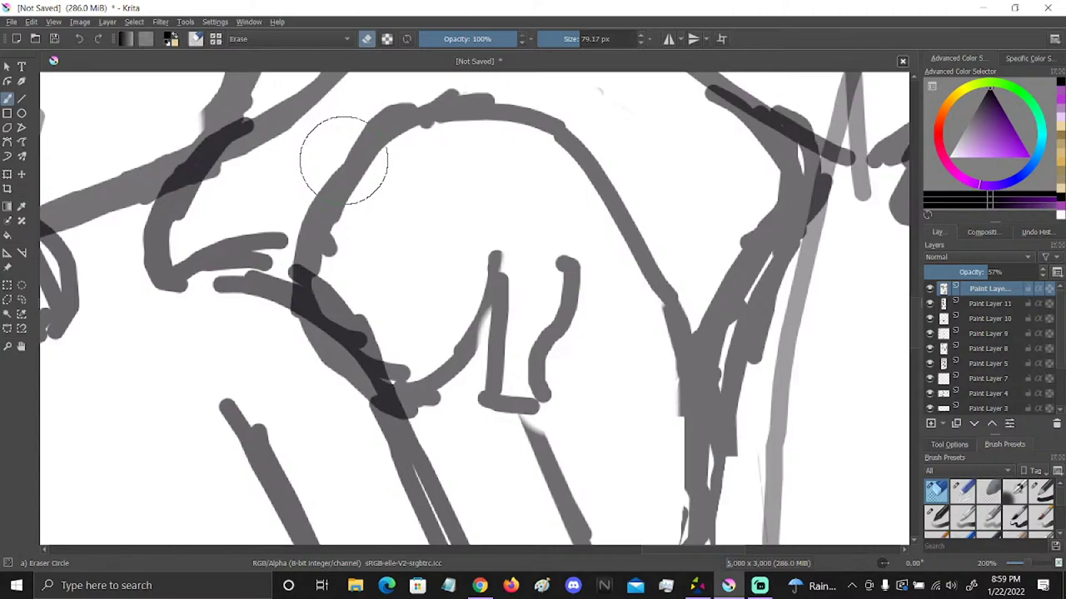
mouse_move(344, 160)
mouse_down()
mouse_move(352, 276)
mouse_move(404, 333)
mouse_move(419, 384)
mouse_move(309, 316)
mouse_move(304, 239)
mouse_move(329, 215)
mouse_move(289, 252)
mouse_move(285, 214)
mouse_up()
click(1041, 491)
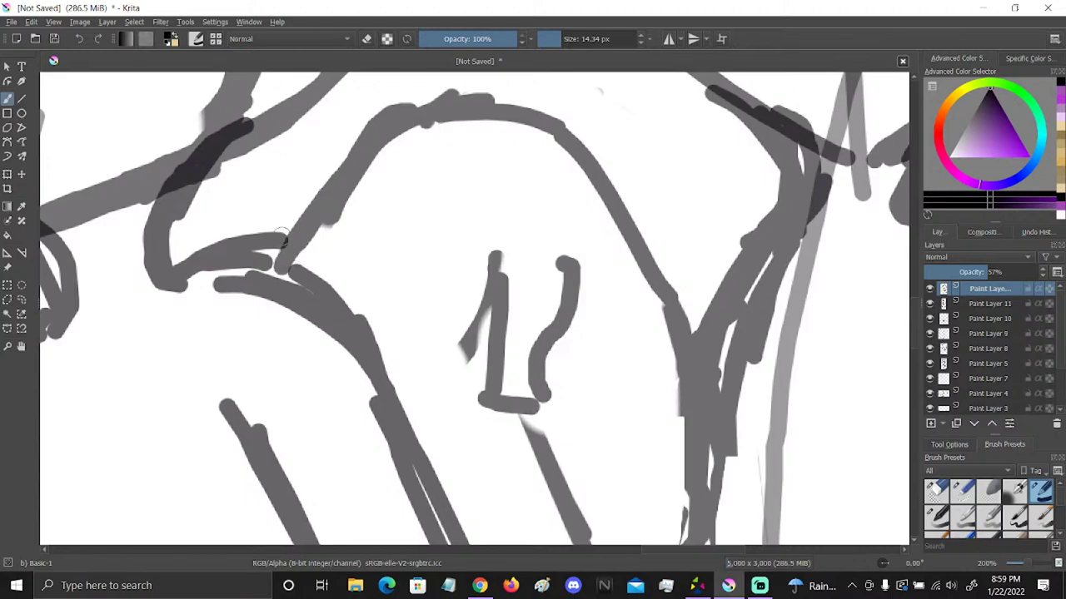
mouse_move(288, 235)
mouse_down()
mouse_move(298, 301)
mouse_move(370, 387)
mouse_up()
drag(274, 275, 366, 390)
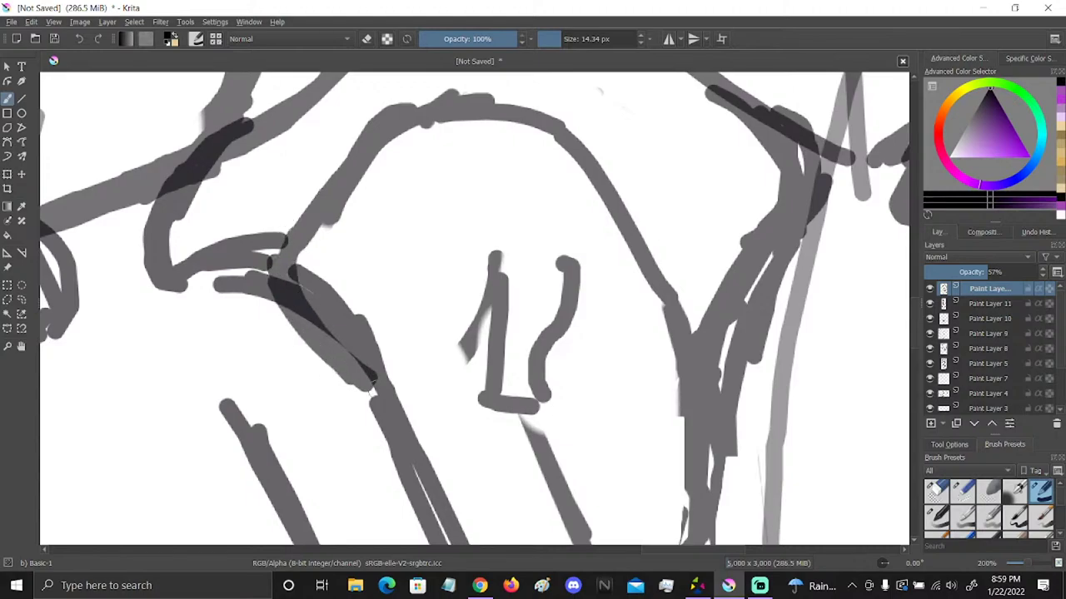
mouse_move(487, 287)
mouse_down()
mouse_move(410, 392)
mouse_move(354, 396)
mouse_move(414, 414)
mouse_up()
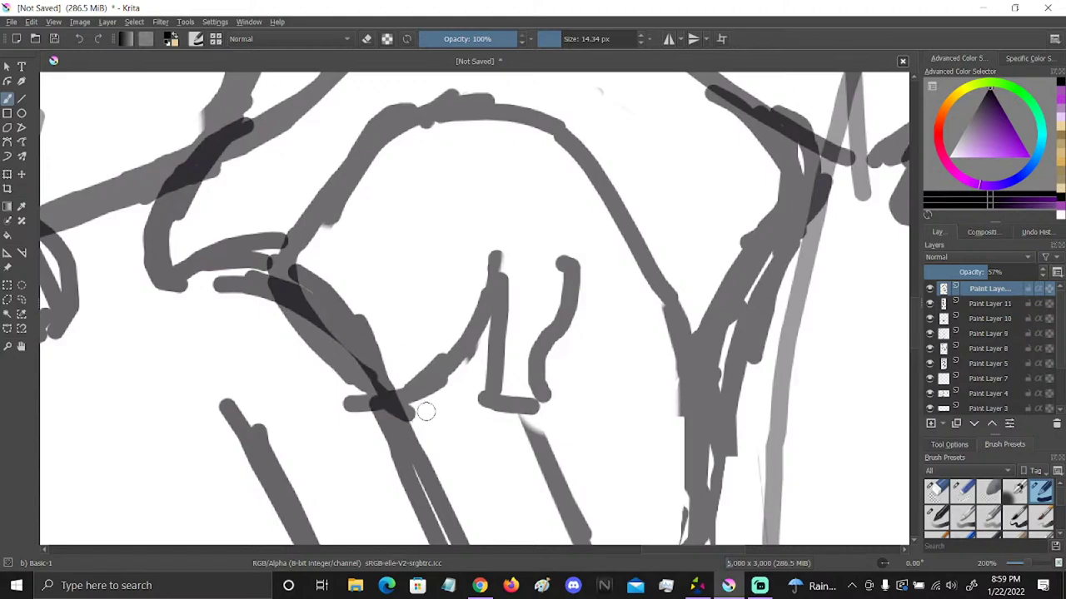
mouse_move(564, 268)
mouse_down()
mouse_move(542, 406)
mouse_move(503, 398)
mouse_up()
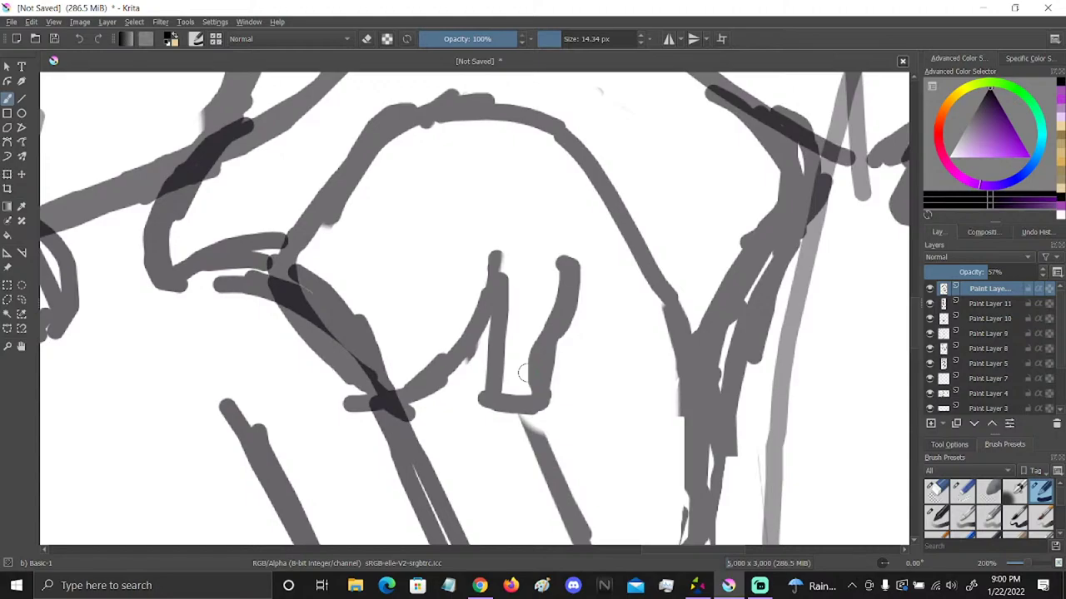
On Paint Layer 10, erase overlapping hand lines between the third and fourth figures with Eraser Circle and undo the last stroke
scroll(1026, 564, down, 2)
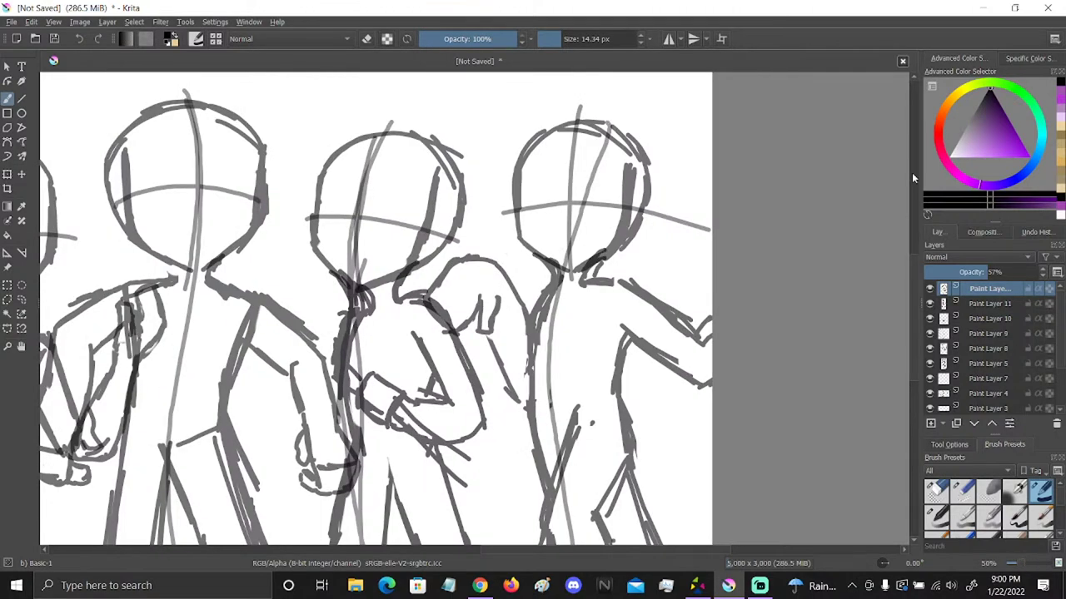
click(22, 347)
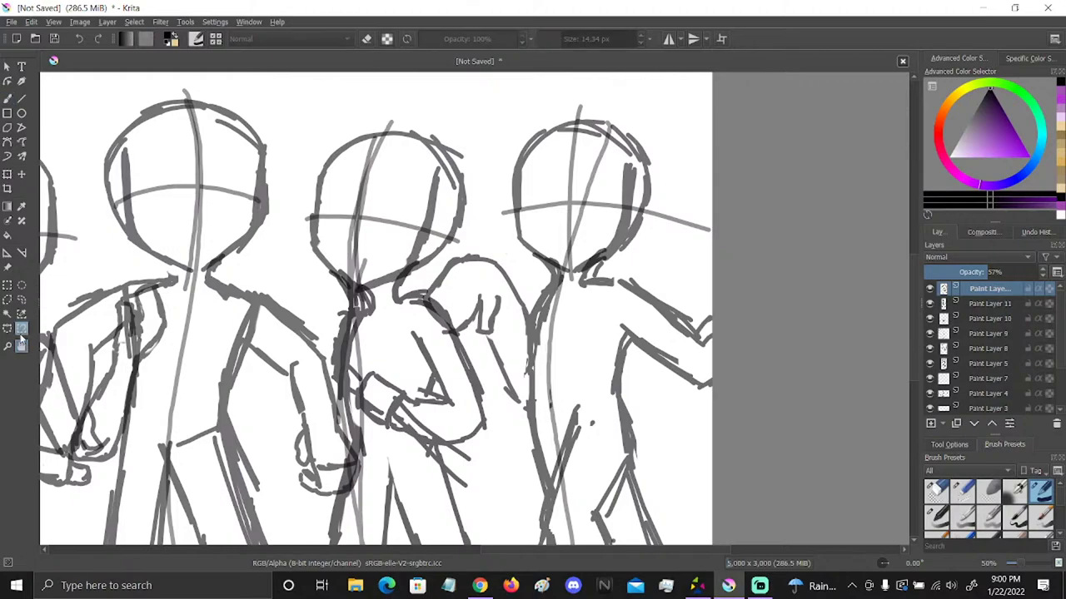
drag(508, 321, 724, 207)
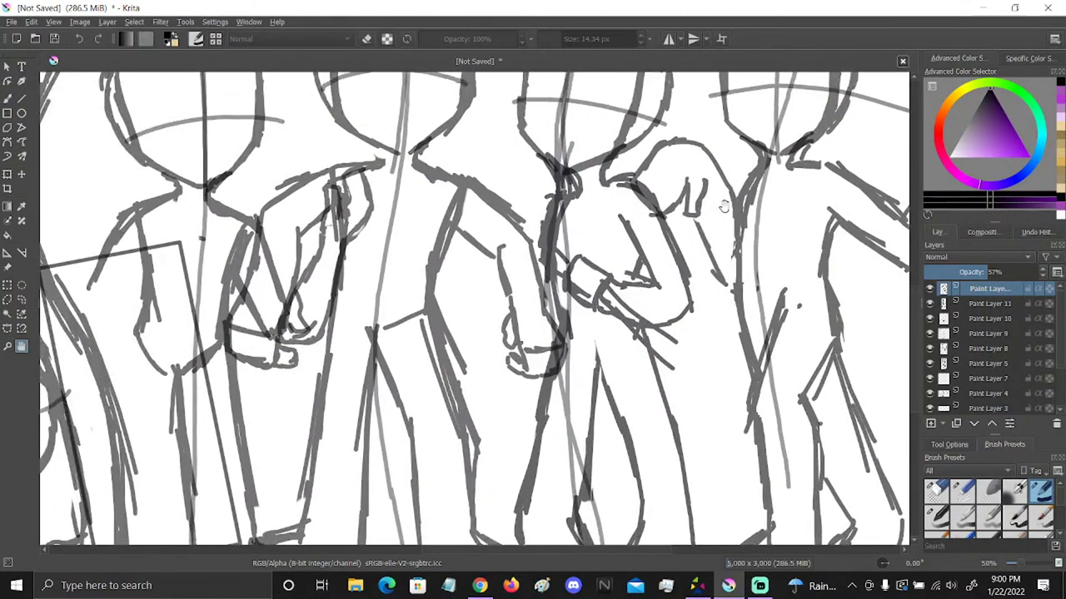
click(929, 303)
click(929, 303)
click(930, 318)
click(930, 318)
click(961, 317)
click(943, 491)
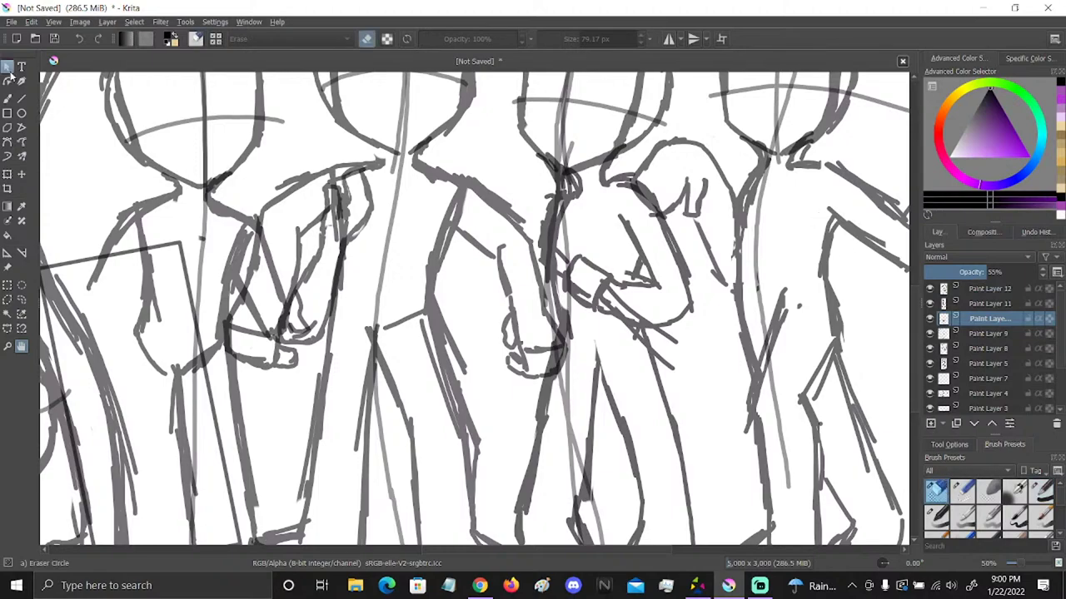
click(8, 98)
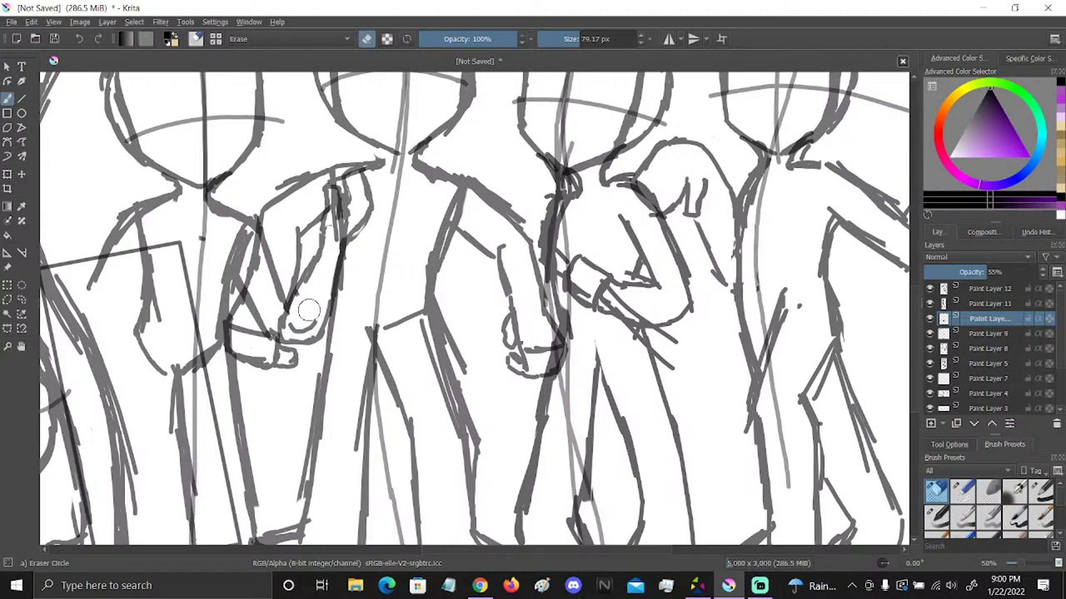
mouse_move(306, 301)
mouse_down()
mouse_move(298, 318)
mouse_move(285, 310)
mouse_up()
key(ctrl+z)
Switch to Paint Layer 8 and erase the leftover inner finger curves of the hand between the third and fourth figures
click(982, 303)
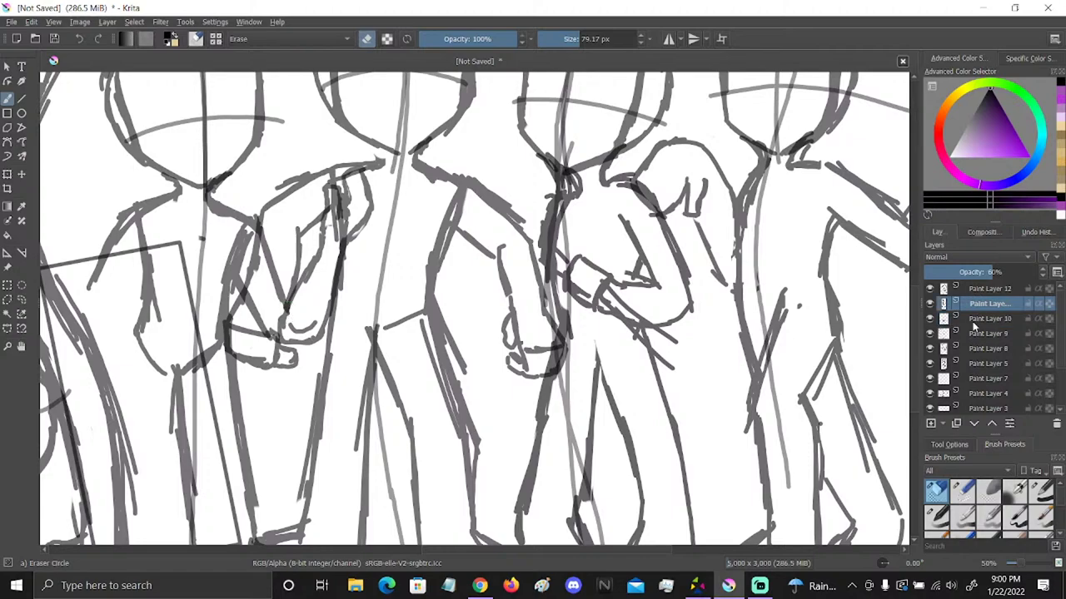
click(982, 348)
drag(296, 324, 312, 280)
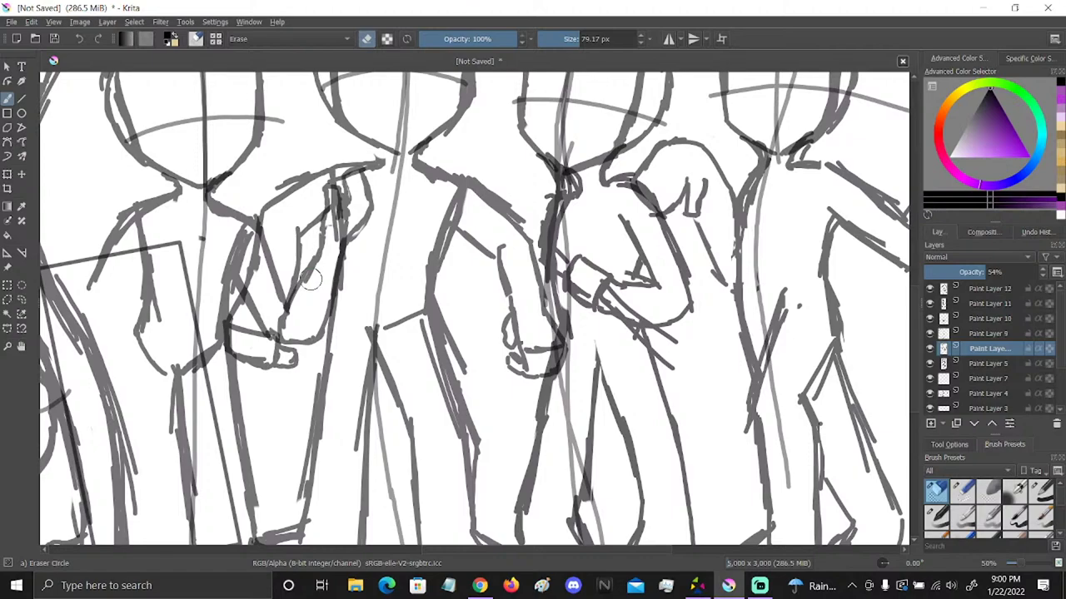
Go through the paint layers one by one beside the last two figures and return to Paint Layer 12
key(space)
drag(699, 367, 379, 308)
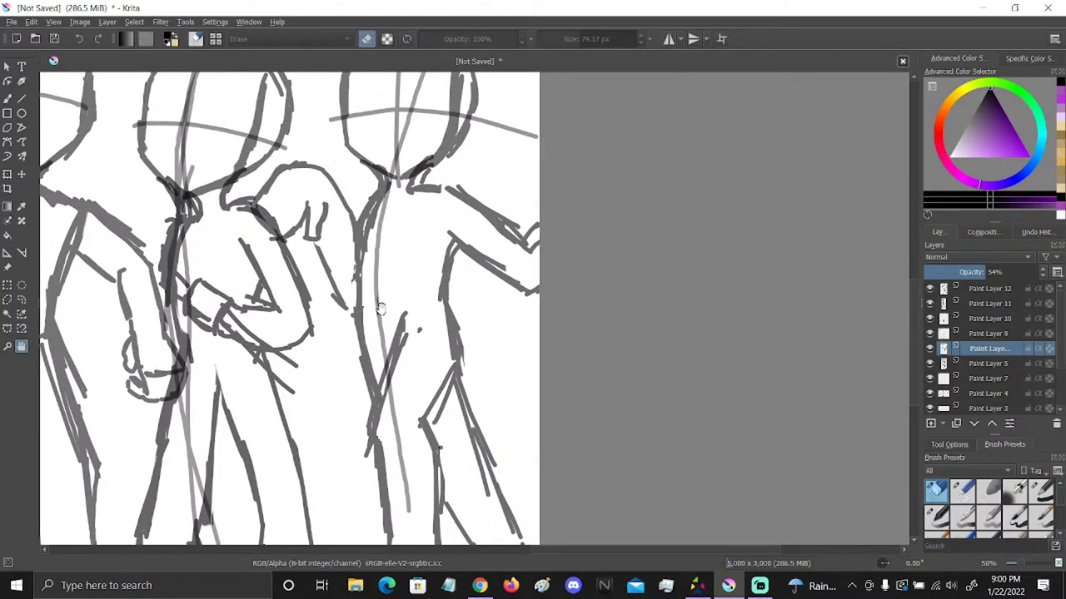
click(989, 289)
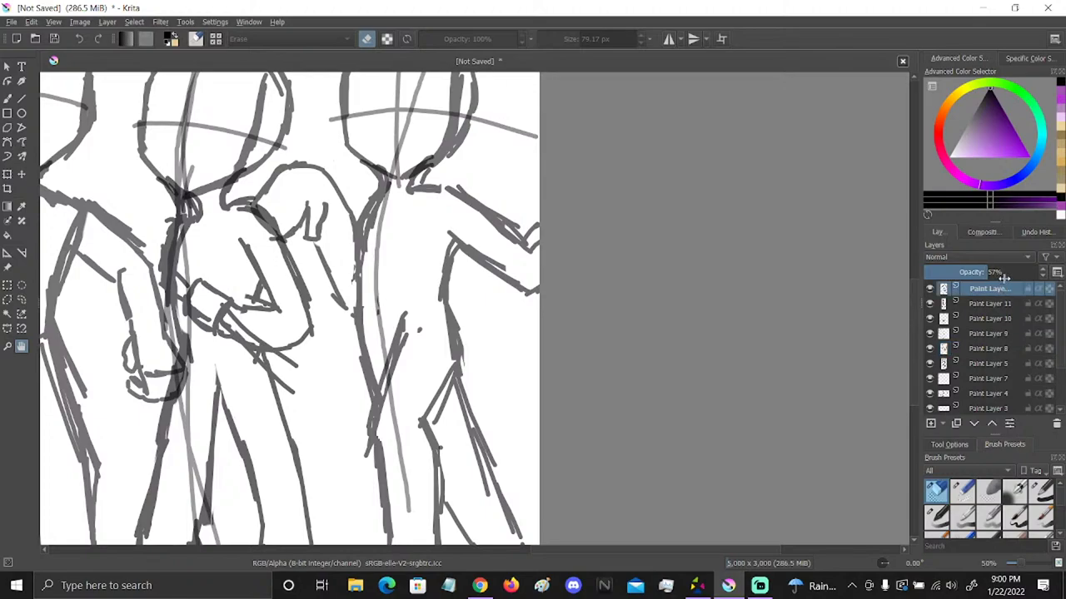
click(990, 335)
click(993, 353)
click(997, 367)
click(1002, 380)
click(1003, 396)
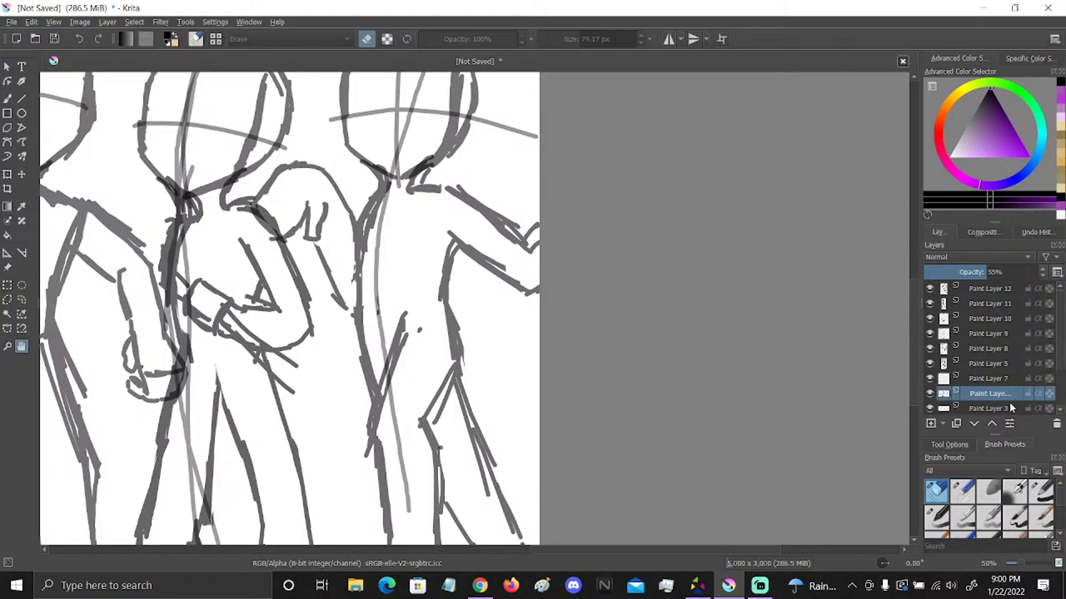
click(1005, 408)
click(1003, 377)
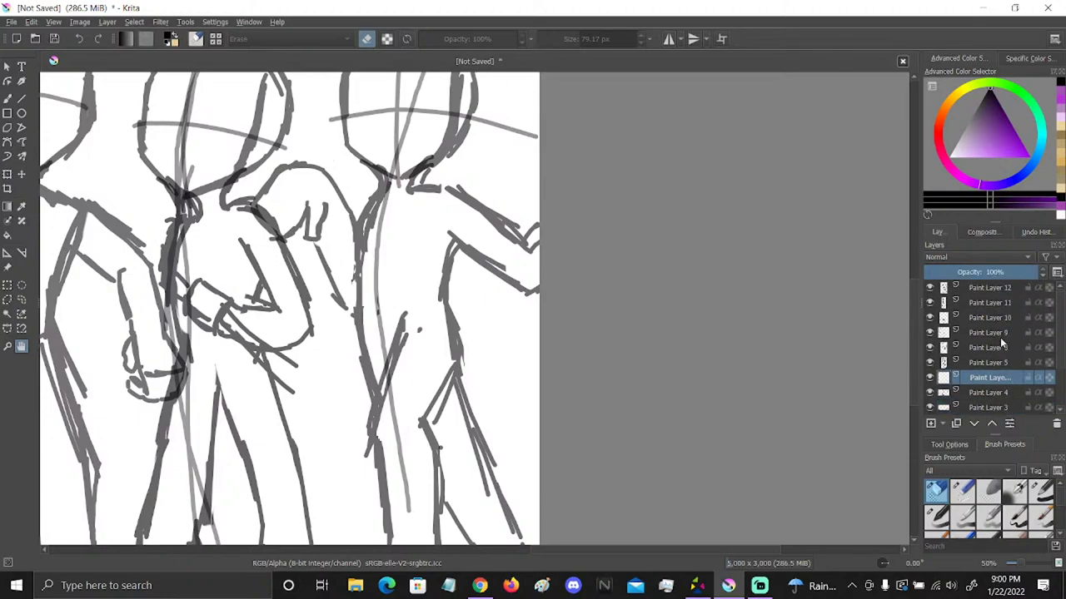
click(998, 332)
click(999, 317)
click(999, 303)
click(999, 288)
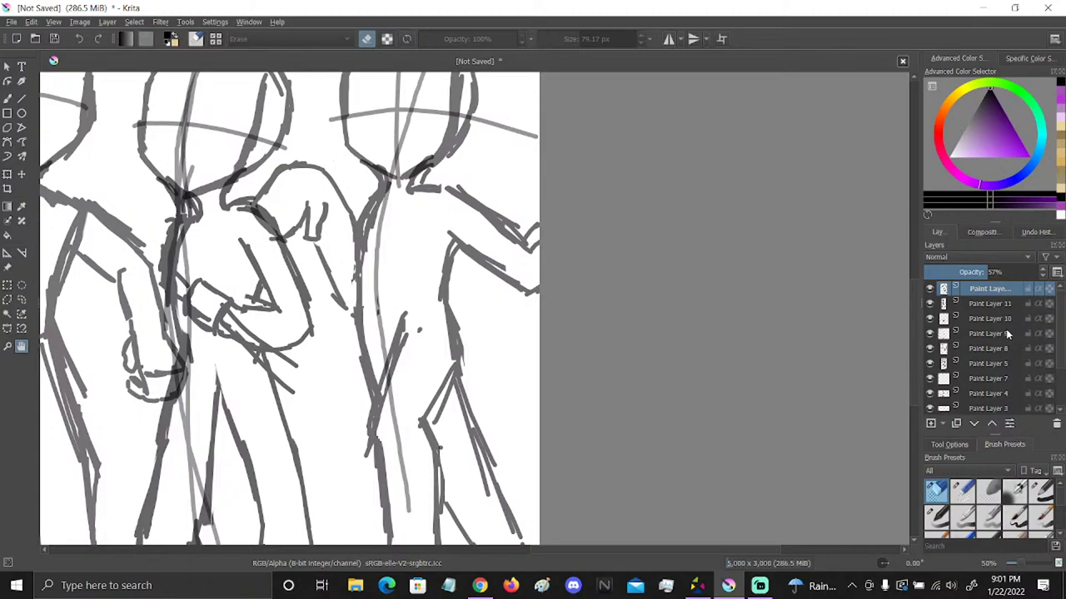
Survey the whole sheet and toggle the visibility of Paint Layers 8, 9 and 4 to see which lines each holds
drag(233, 374, 499, 328)
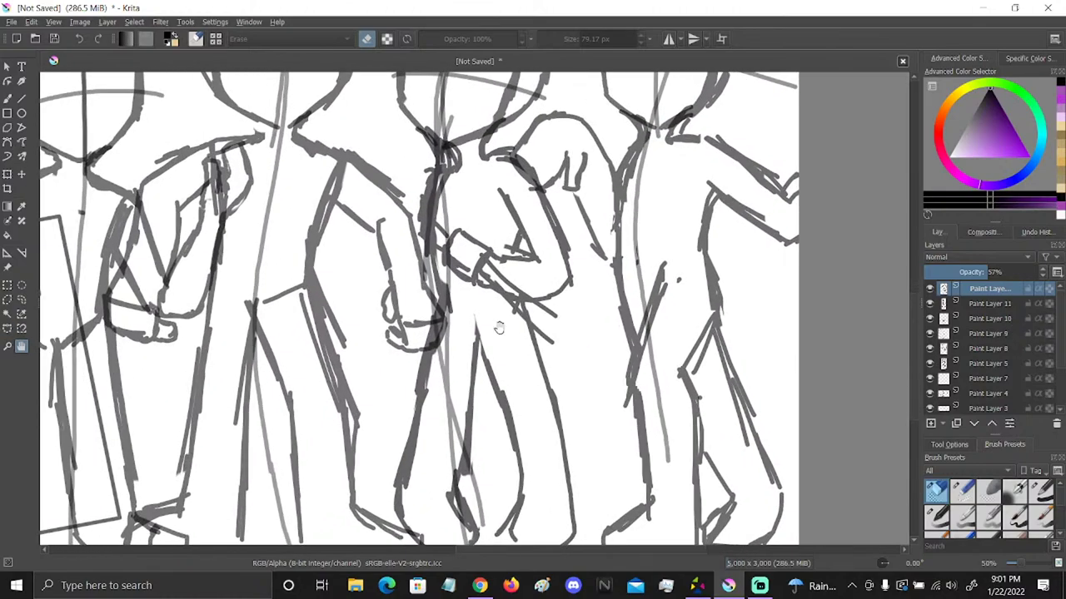
scroll(732, 364, up, 4)
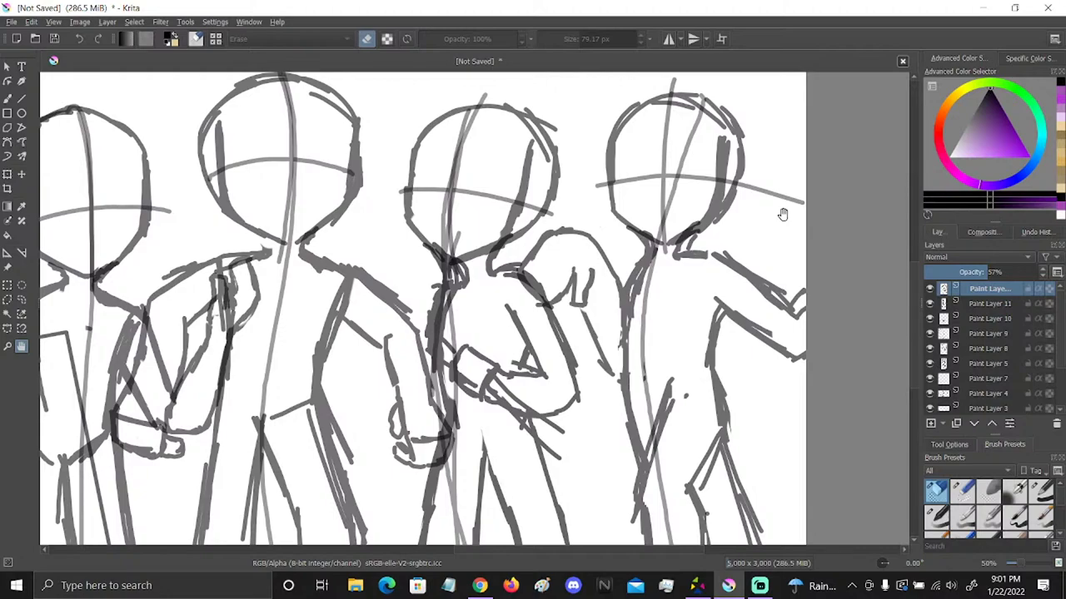
scroll(605, 299, down, 1)
drag(1021, 565, 1019, 566)
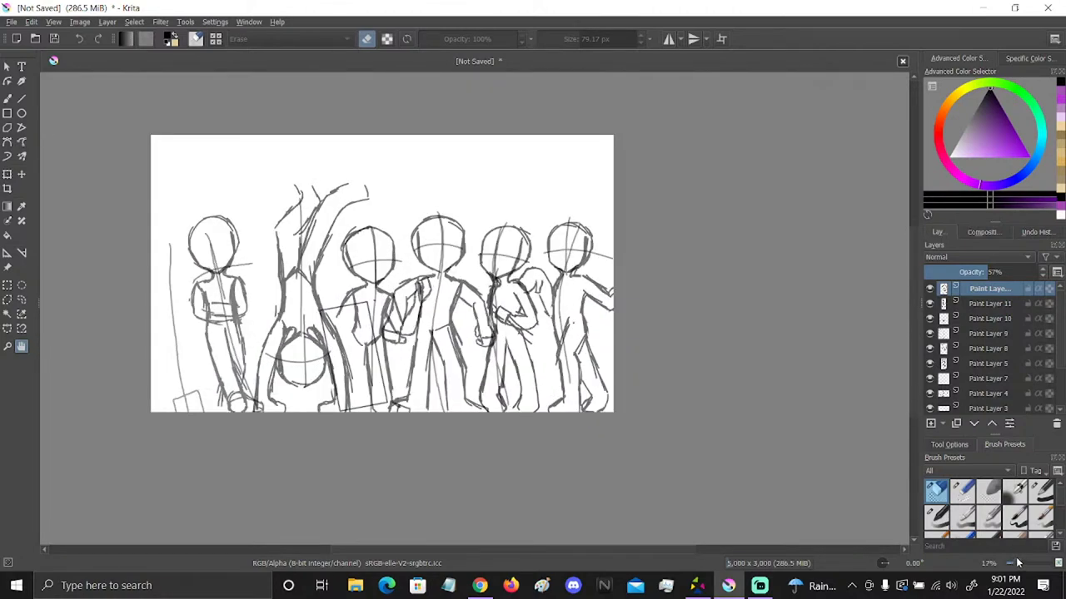
click(930, 348)
click(930, 348)
click(929, 334)
click(929, 334)
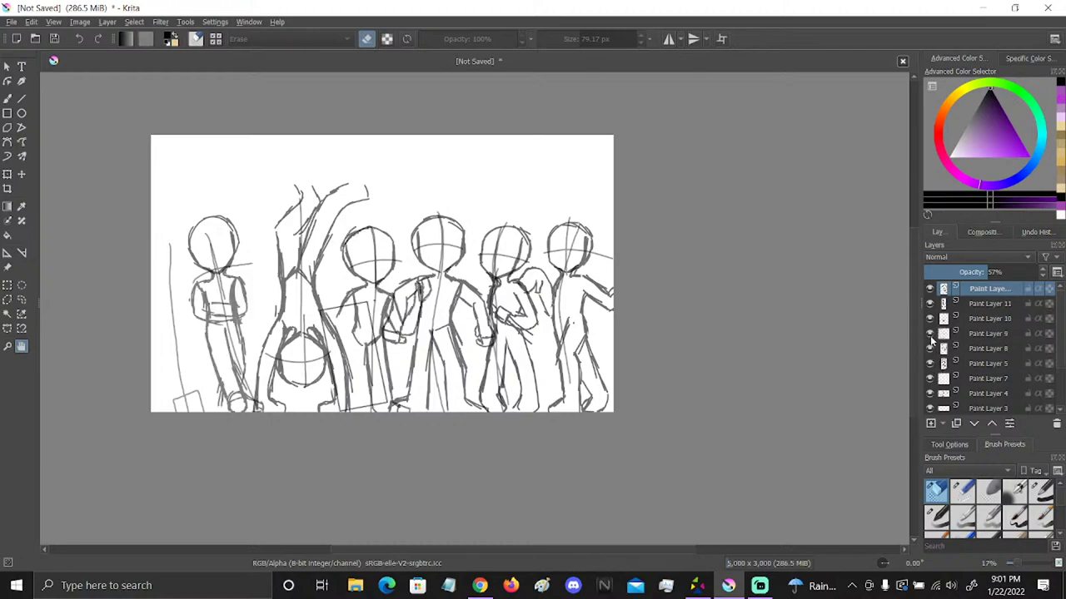
click(930, 393)
click(930, 393)
click(931, 394)
click(930, 394)
click(930, 393)
click(930, 393)
On Paint Layer 4, draw the missing end of the upside-down figure's first raised limb with the Basic-1 brush
click(982, 392)
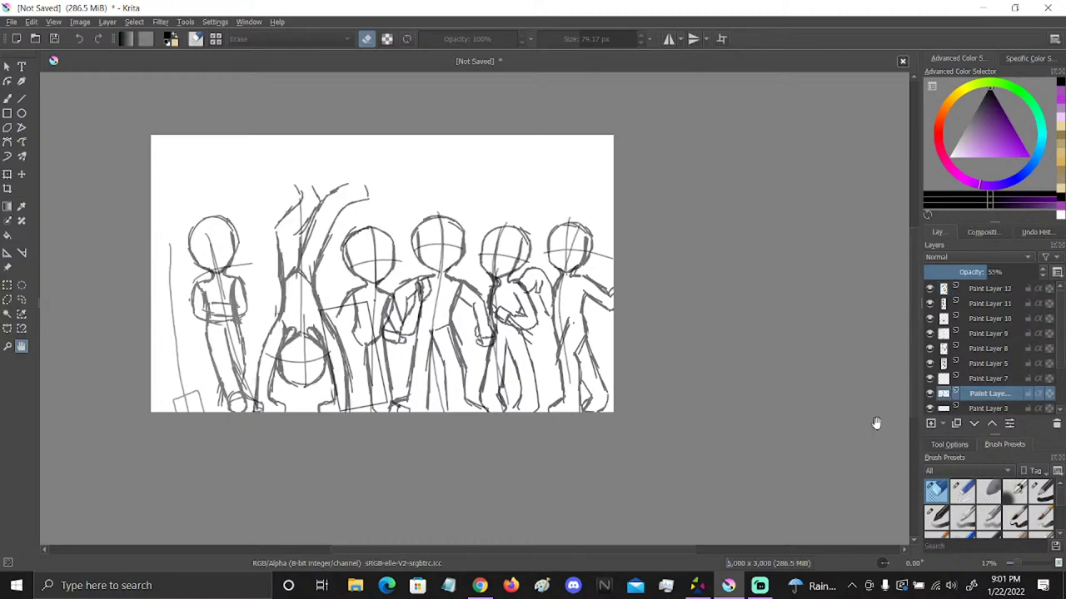
click(1037, 498)
key(b)
mouse_move(296, 201)
mouse_down()
mouse_move(288, 178)
mouse_move(297, 168)
mouse_move(293, 190)
mouse_move(298, 165)
mouse_up()
mouse_move(301, 169)
mouse_down()
mouse_move(315, 190)
mouse_move(312, 167)
mouse_up()
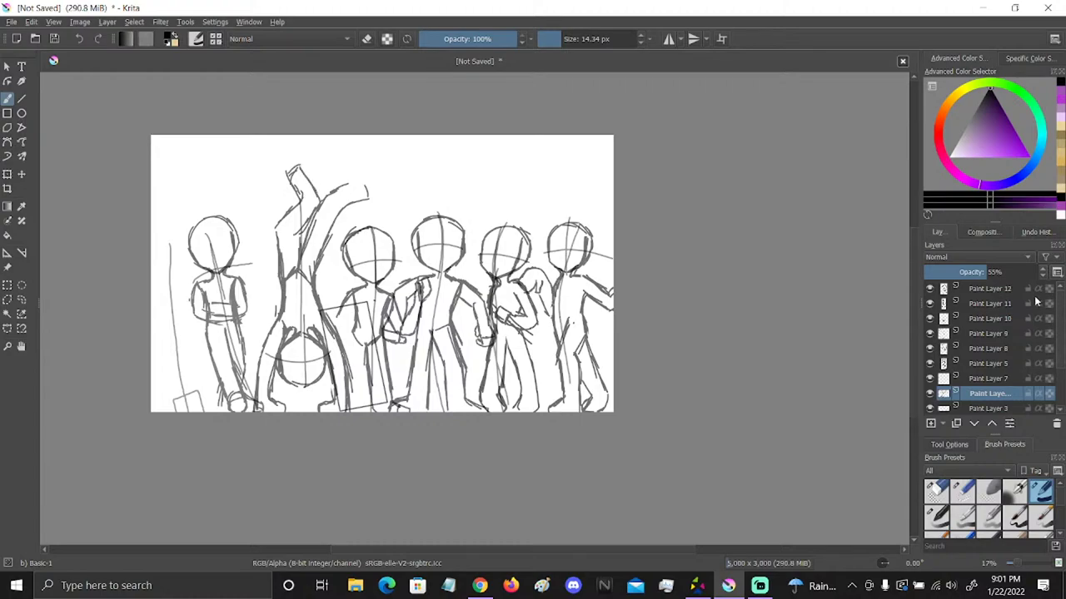
Add a new paint layer above Paint Layer 12 and ready the freehand brush over the first figure's head
scroll(1004, 306, up, 1)
click(991, 290)
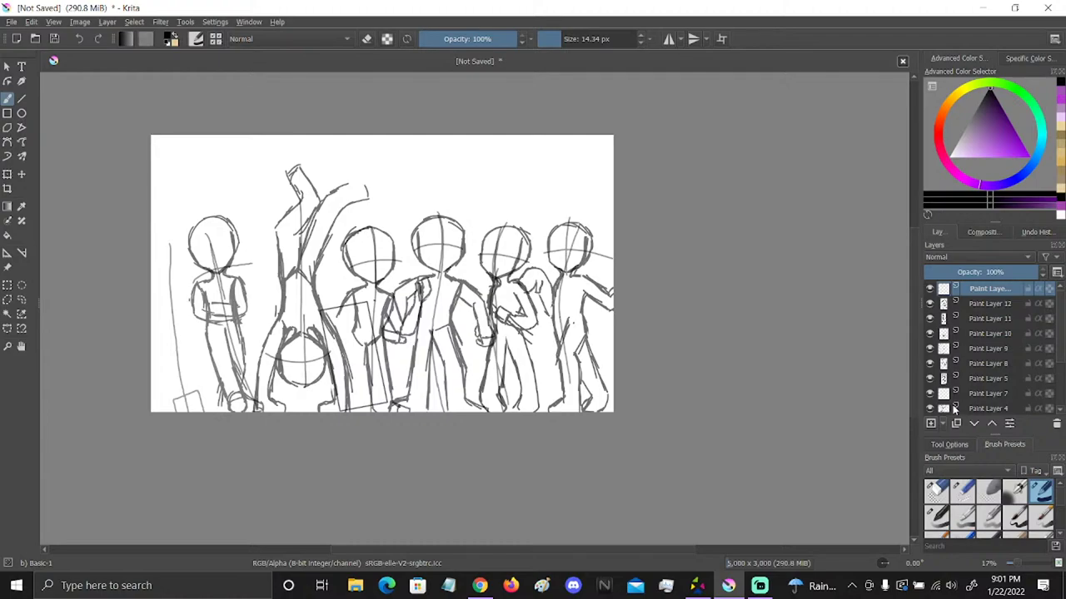
click(8, 331)
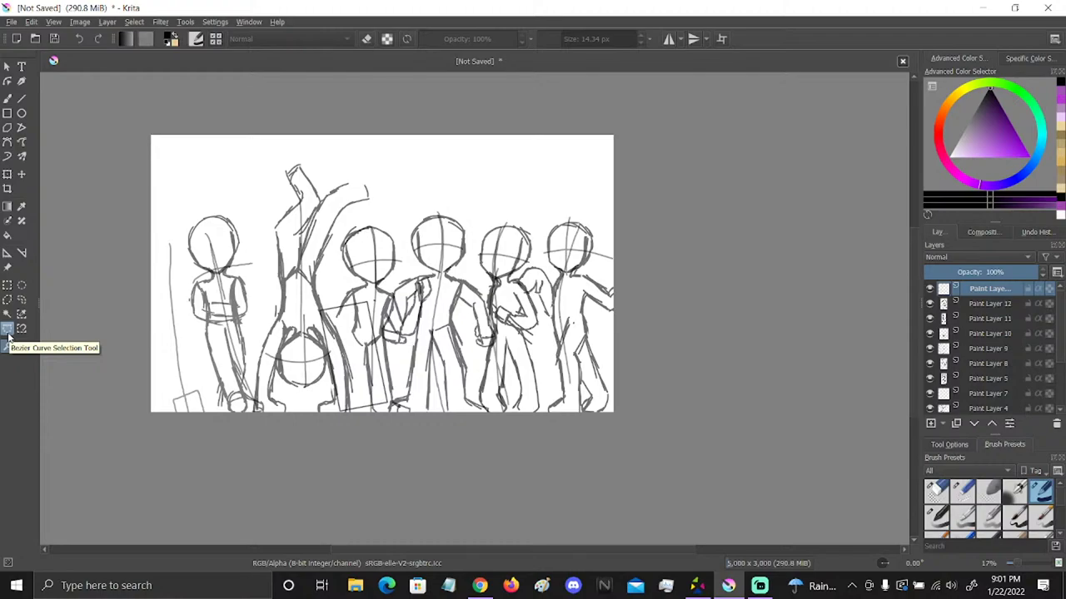
click(7, 329)
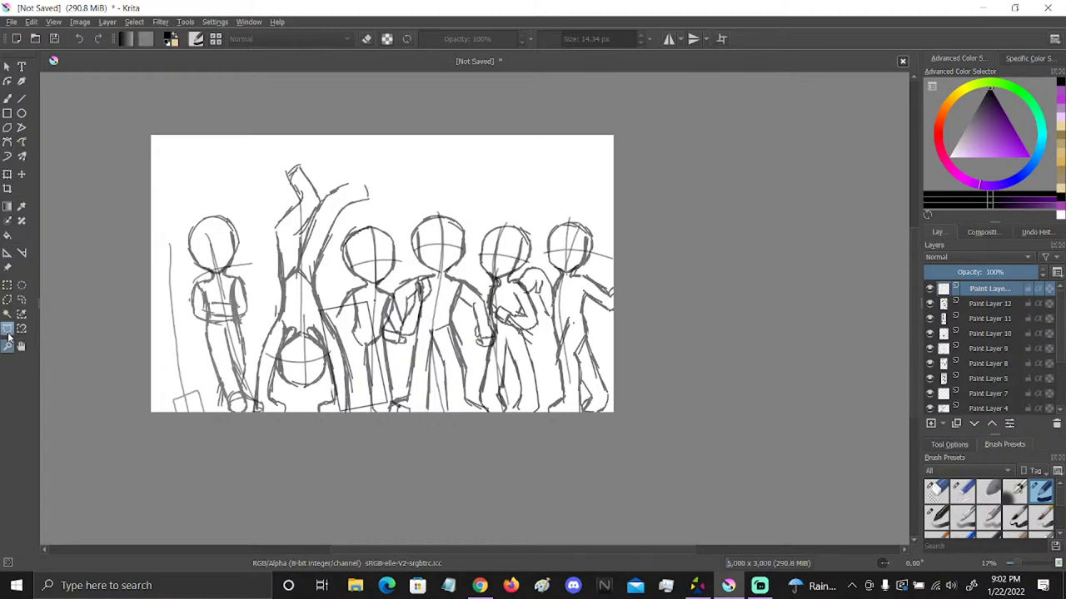
click(7, 346)
drag(177, 214, 288, 284)
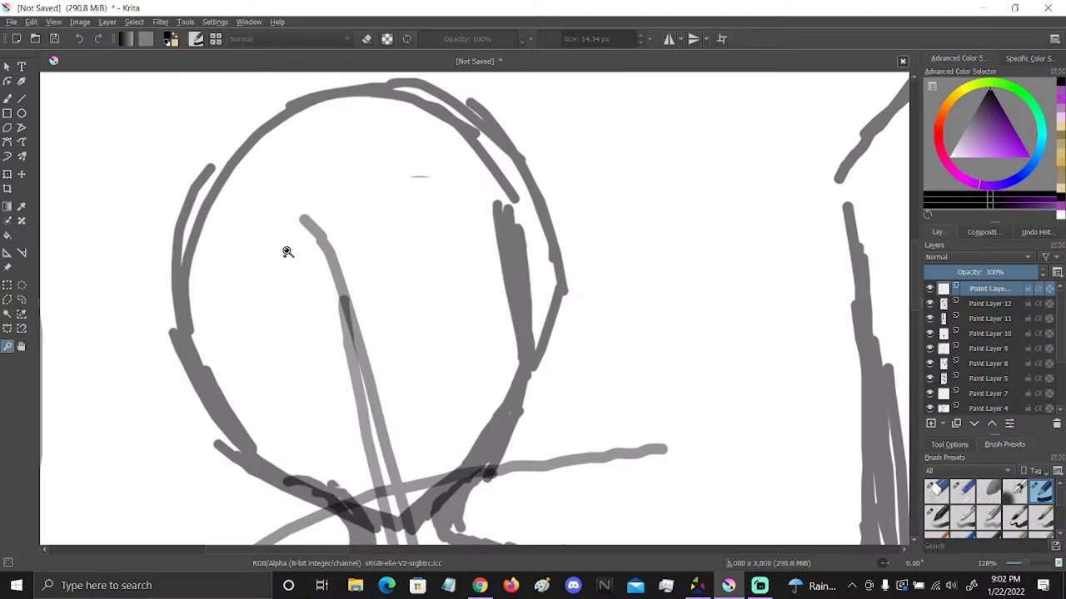
click(7, 96)
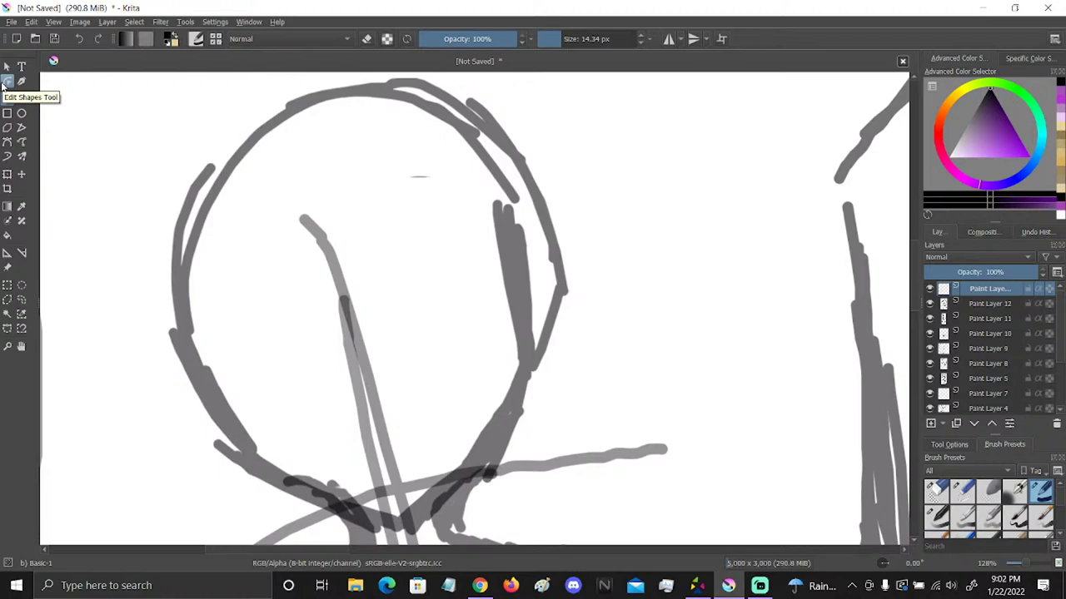
Try thick angular outlines for both of the first figure's eyes with Basic-1 at 14.34 px
mouse_move(385, 315)
mouse_down()
mouse_move(502, 277)
mouse_move(494, 323)
mouse_move(476, 341)
mouse_up()
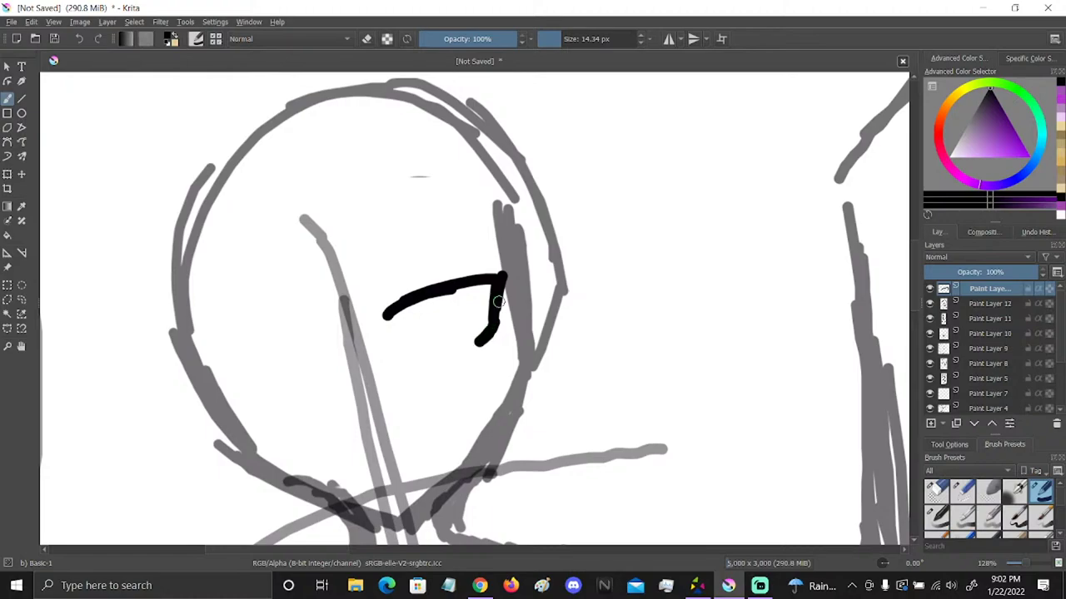
drag(497, 303, 500, 294)
mouse_move(325, 331)
mouse_down()
mouse_move(258, 337)
mouse_move(218, 357)
mouse_move(247, 404)
mouse_move(289, 403)
mouse_up()
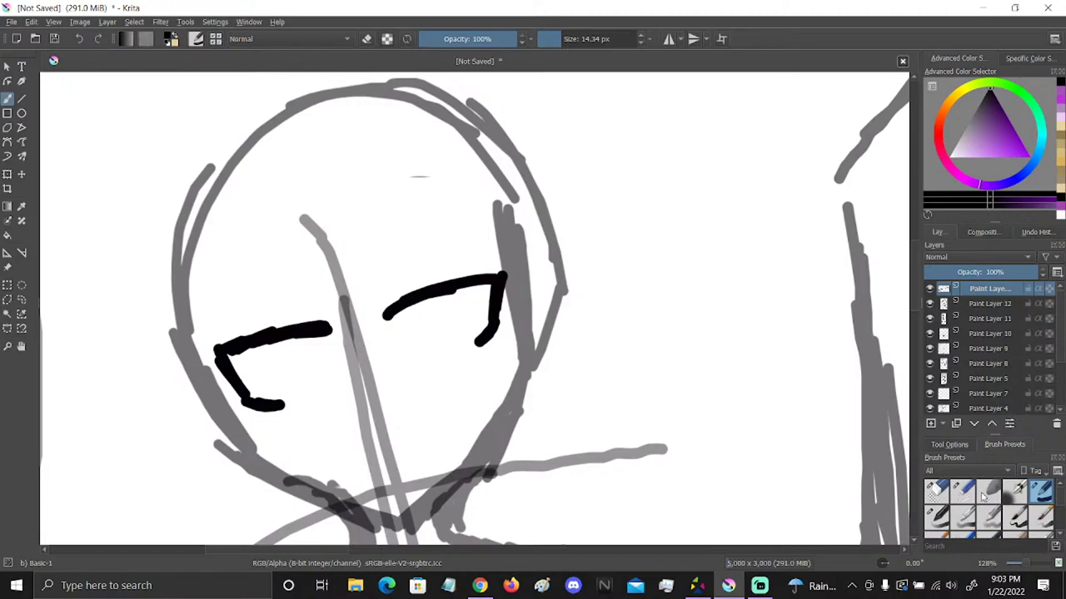
Try to refine the outer corners and lower edges of both eyes using Eraser Small and Basic-1
click(963, 492)
drag(498, 261, 506, 319)
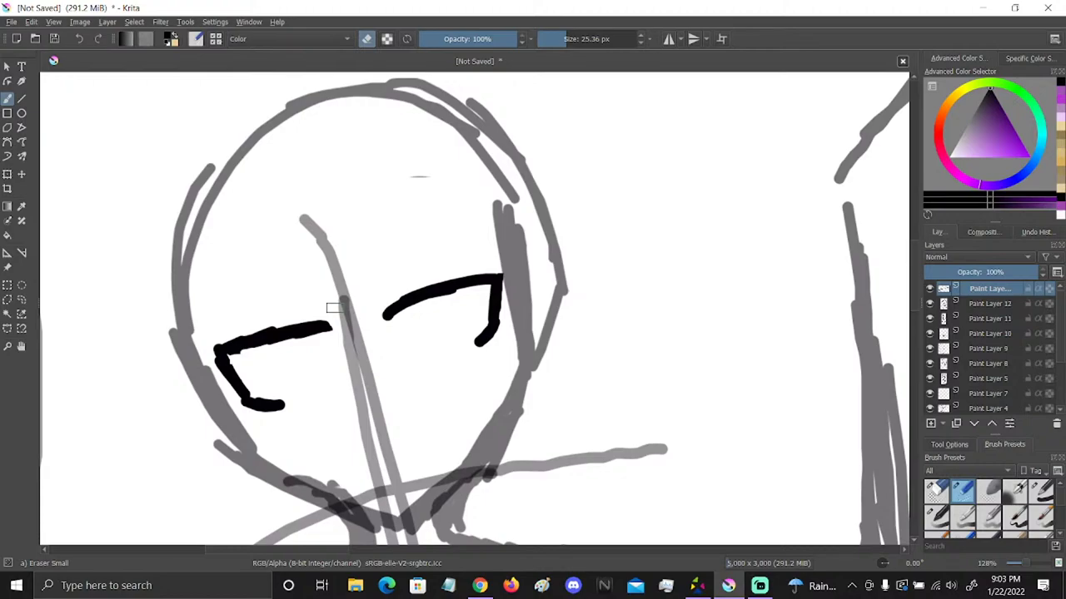
mouse_move(283, 392)
mouse_down()
mouse_move(281, 405)
mouse_move(244, 397)
mouse_move(238, 377)
mouse_up()
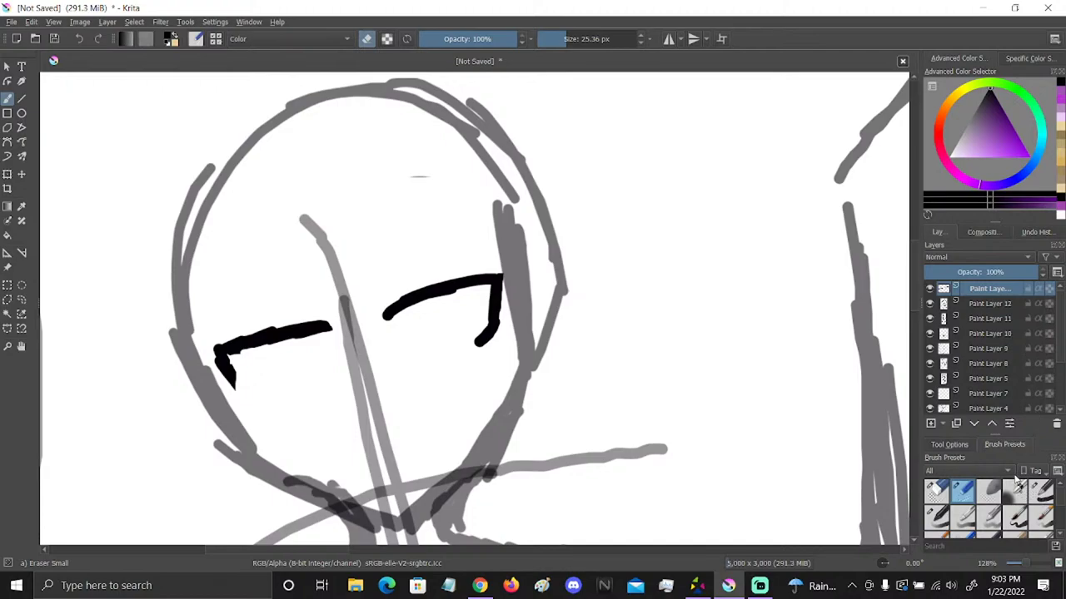
click(1042, 489)
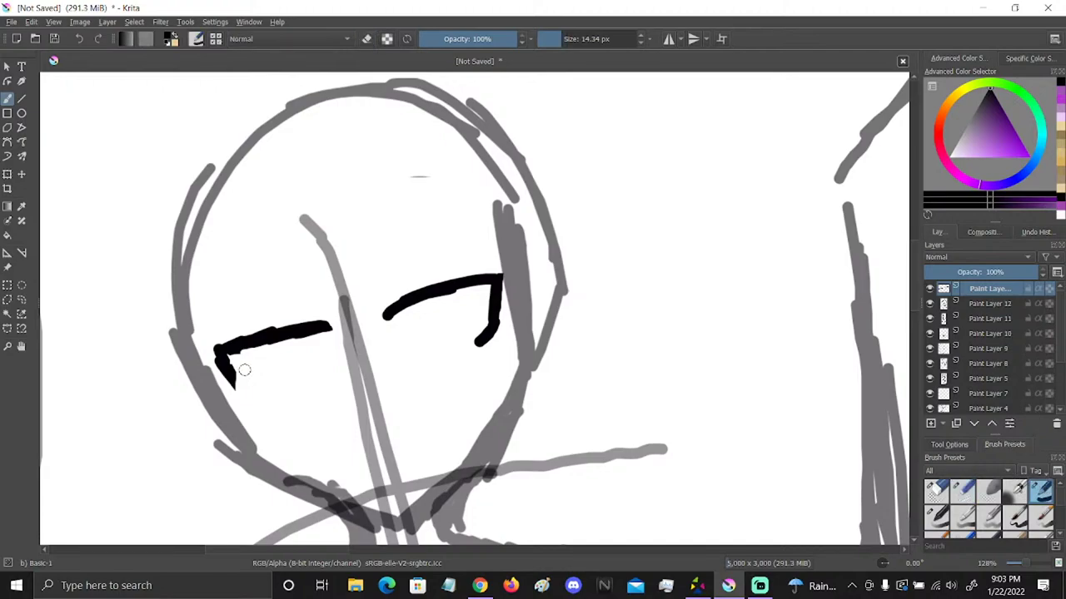
mouse_move(218, 357)
mouse_down()
mouse_move(242, 398)
mouse_move(285, 407)
mouse_up()
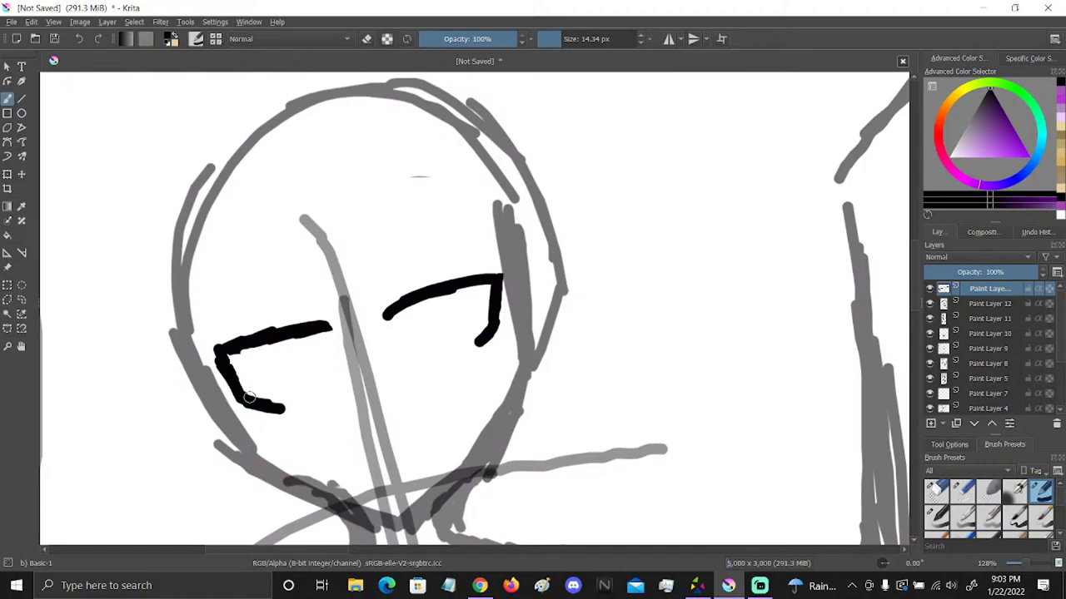
click(948, 492)
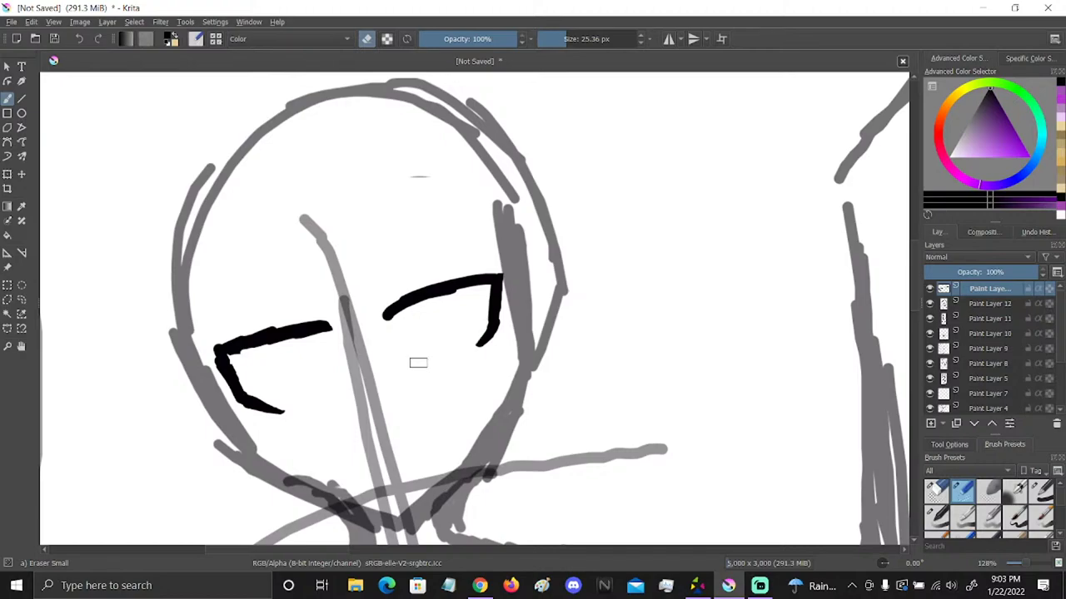
click(1042, 492)
drag(500, 293, 468, 356)
Erase both thick eye outlines from the first figure's head with Eraser Circle
click(936, 491)
mouse_move(387, 315)
mouse_down()
mouse_move(415, 305)
mouse_move(429, 352)
mouse_move(485, 275)
mouse_move(491, 350)
mouse_up()
mouse_move(306, 296)
mouse_down()
mouse_move(237, 326)
mouse_move(208, 404)
mouse_up()
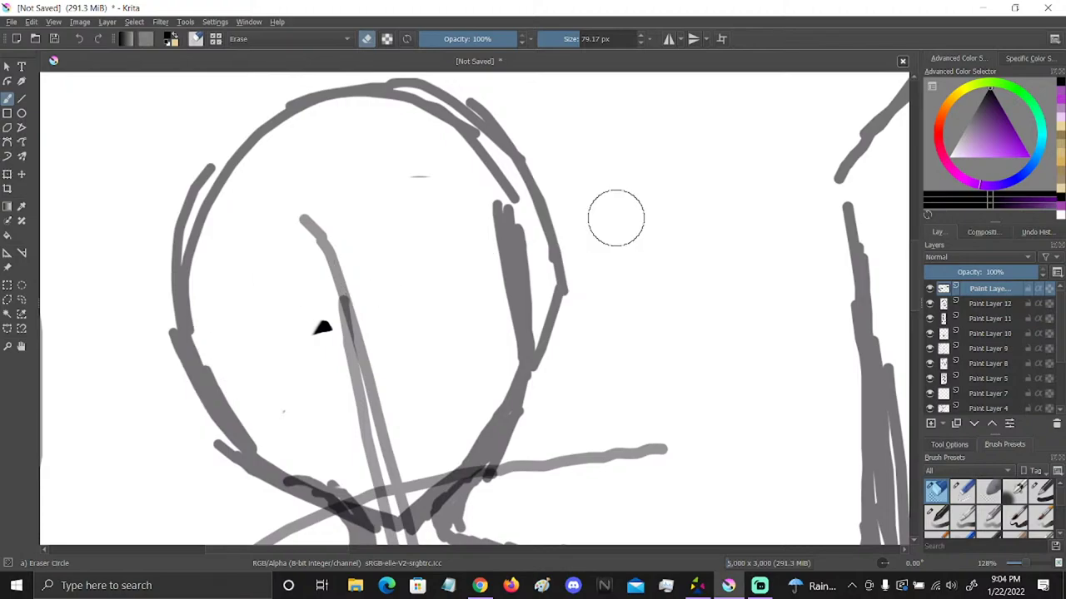
drag(285, 322, 350, 308)
Draw a thinner angular outline for the eye right of the centre guide with Basic-1 at 5.91 px, thickening its upper and outer edges
click(1041, 489)
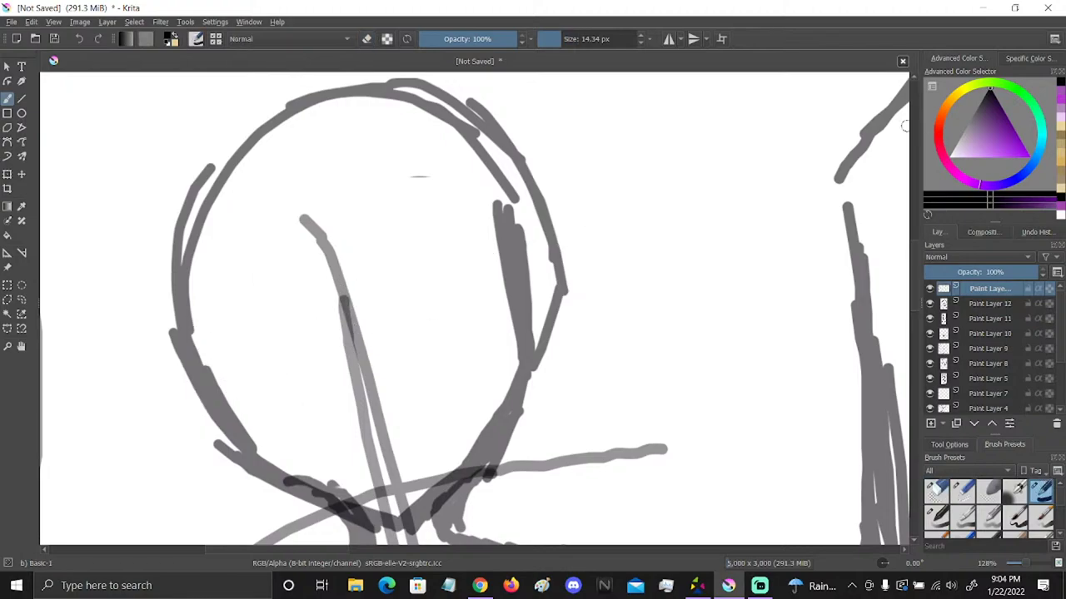
mouse_move(392, 323)
mouse_down()
mouse_move(496, 284)
mouse_move(487, 338)
mouse_up()
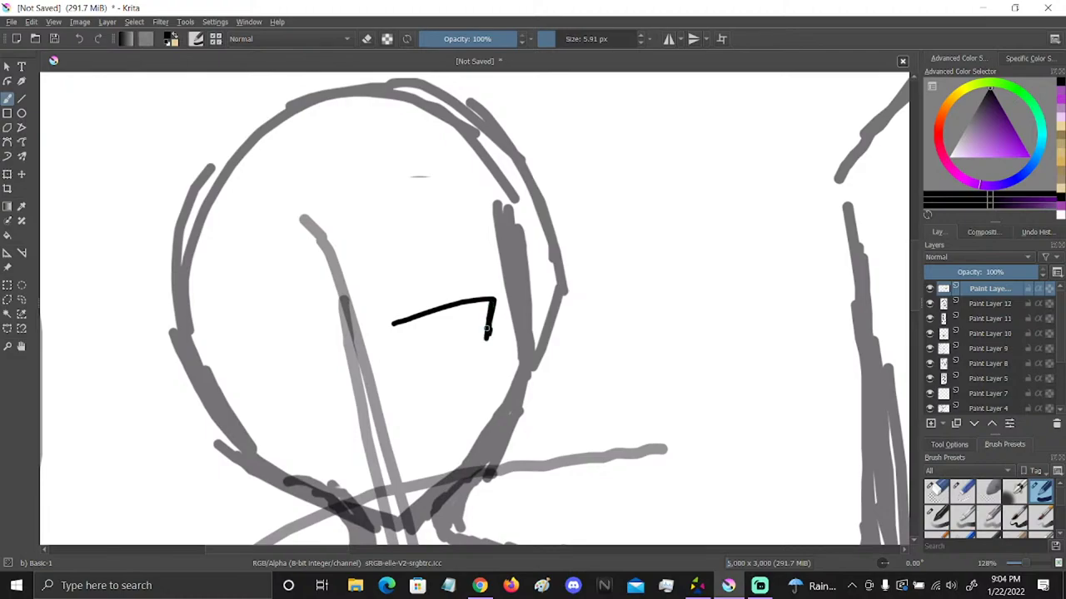
drag(488, 336, 468, 361)
drag(496, 298, 490, 342)
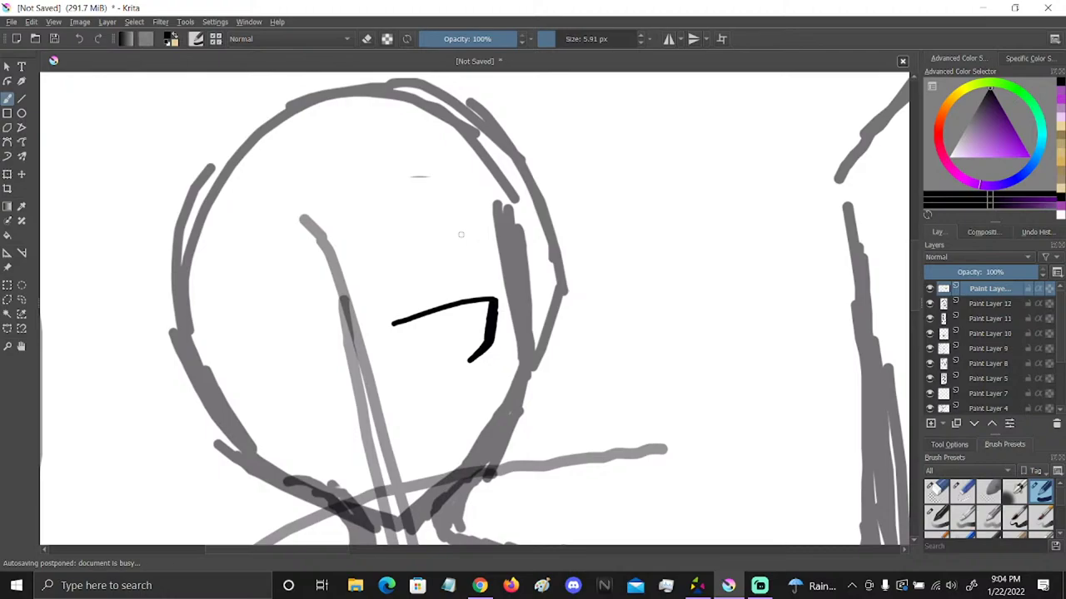
mouse_move(391, 323)
mouse_down()
mouse_move(486, 292)
mouse_move(497, 299)
mouse_up()
Transform the new eye outline to widen it slightly towards the face's centre and shift it a little upward
click(962, 495)
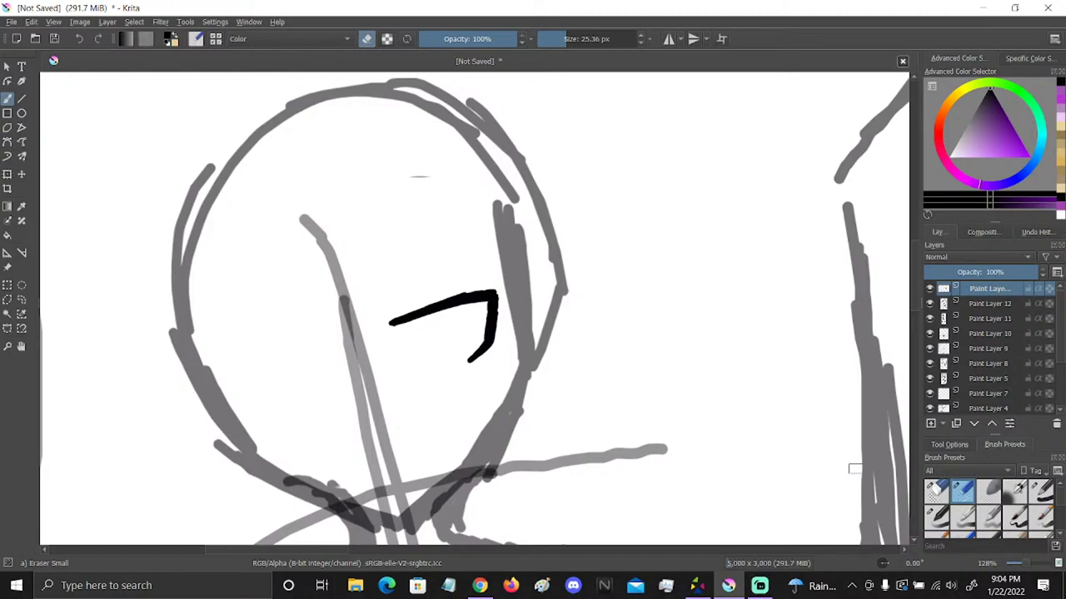
click(7, 174)
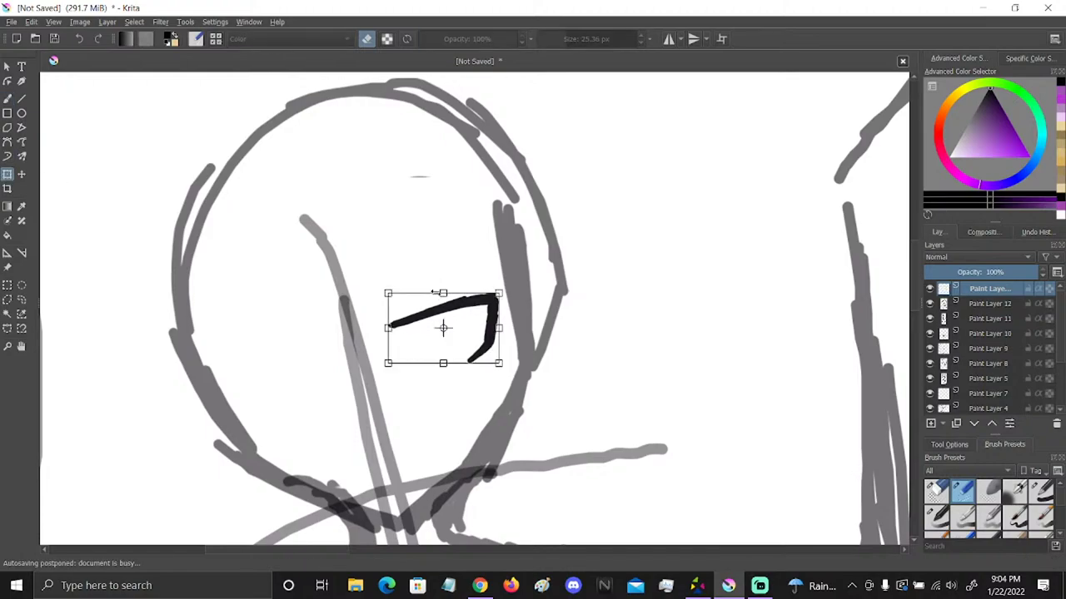
drag(388, 325, 383, 325)
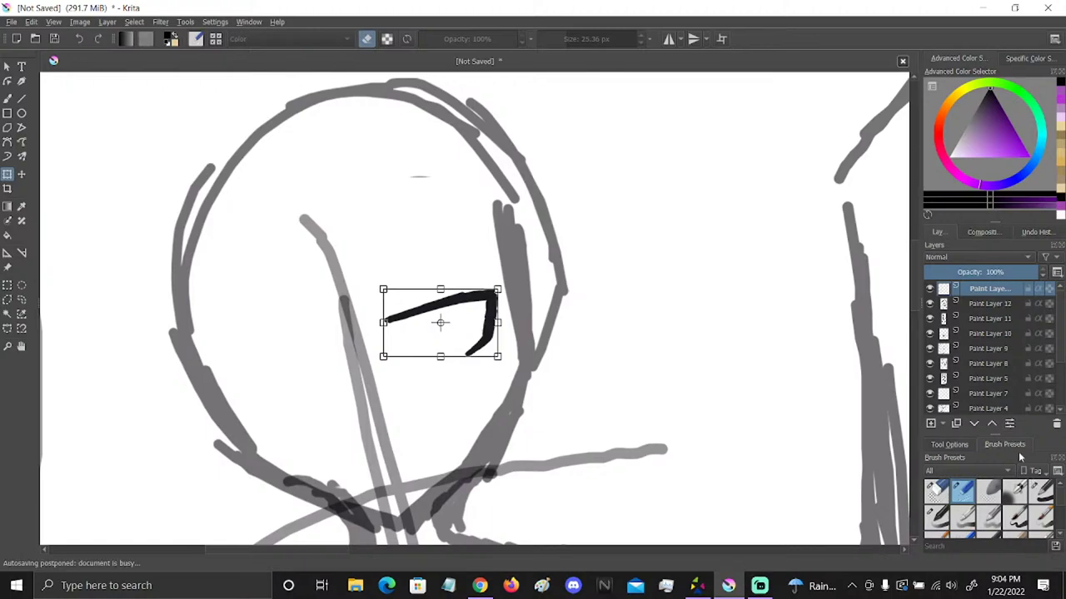
click(1045, 494)
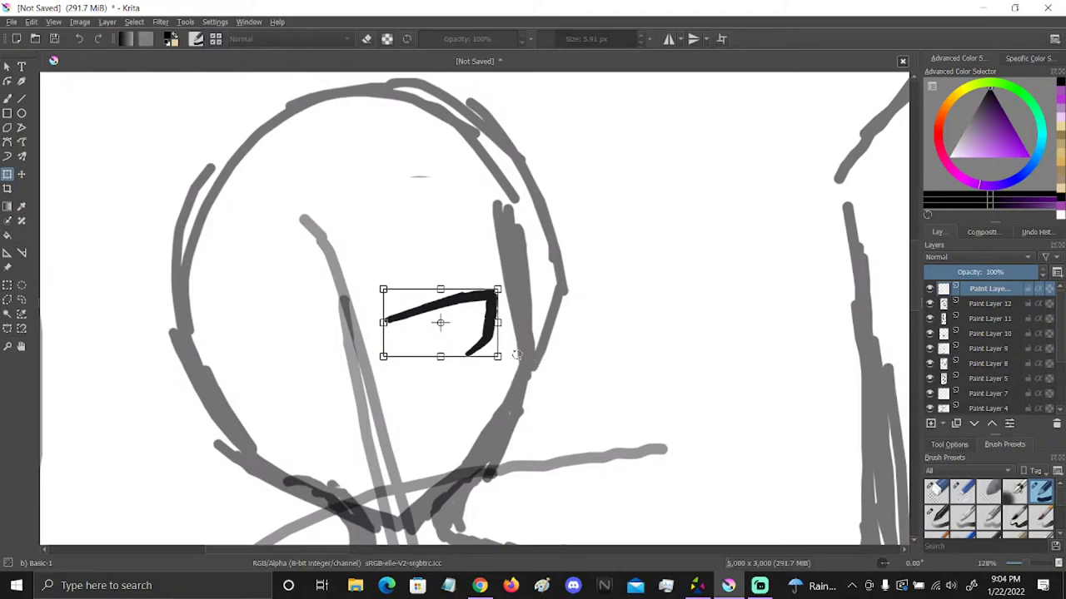
click(8, 95)
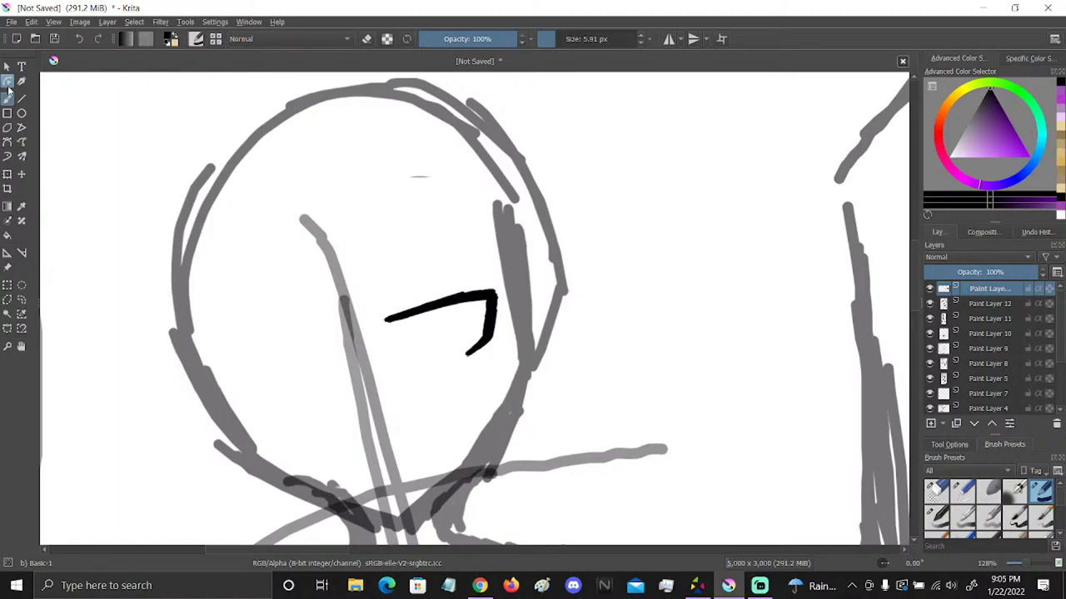
Duplicate the paint layer holding the first figure's eye outline
click(8, 174)
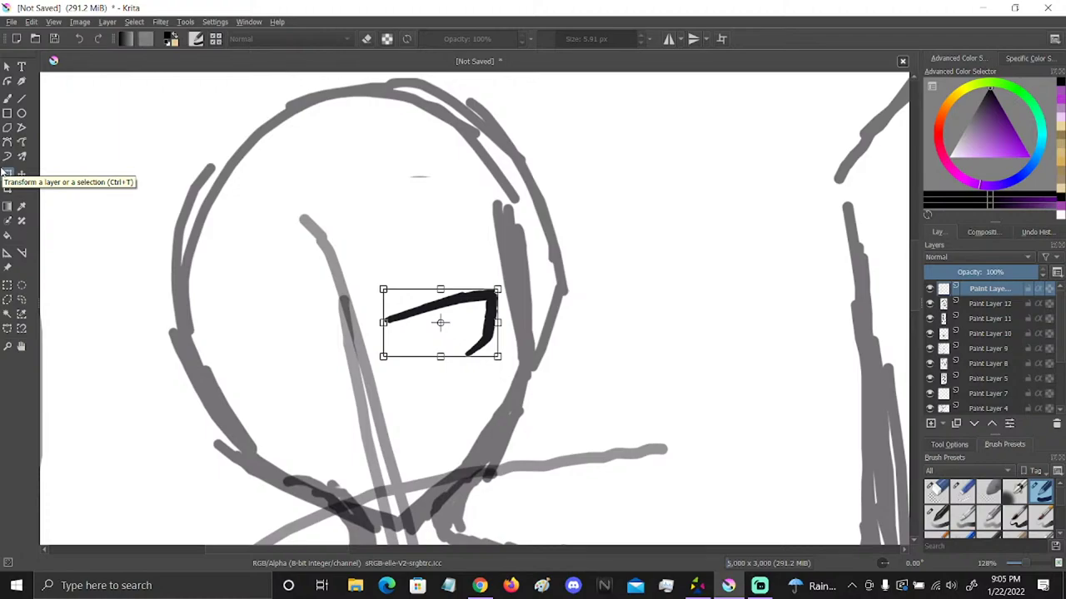
key(ctrl+z)
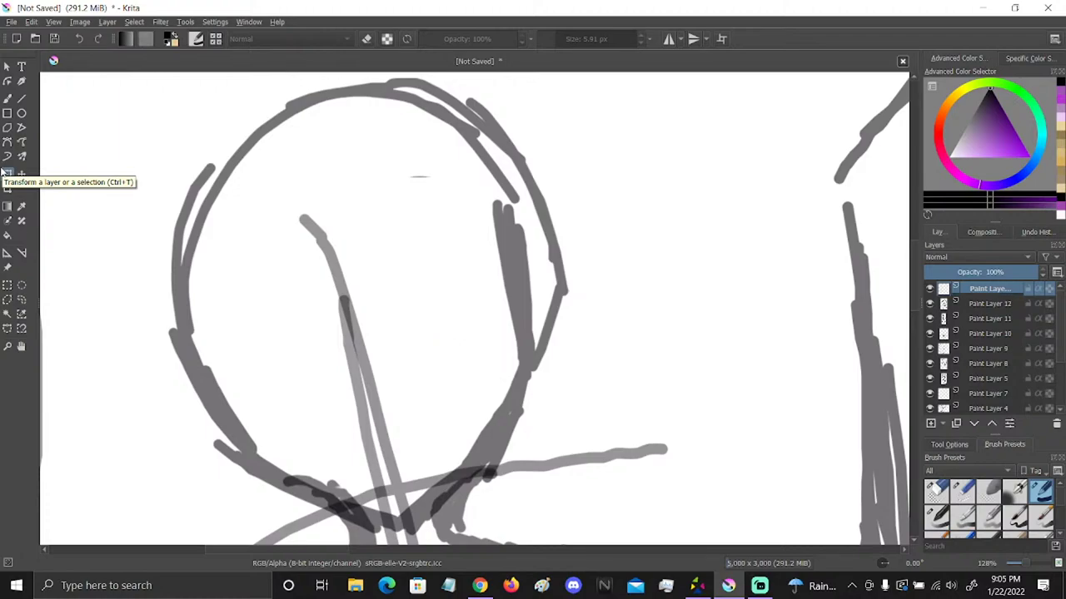
key(ctrl+shift+z)
key(ctrl+j)
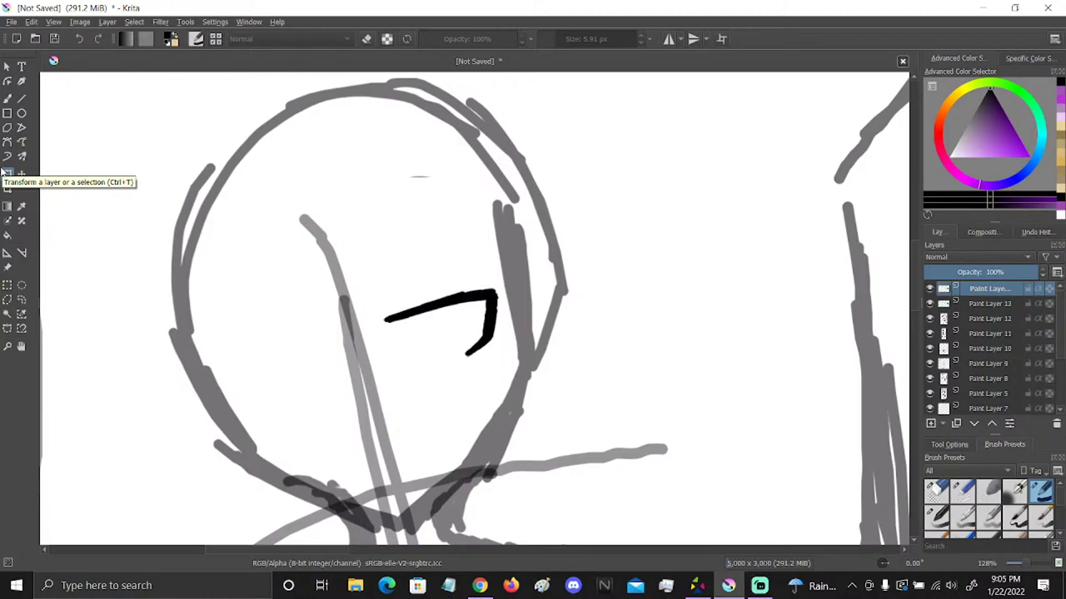
Mirror the copied eye horizontally, then place it on the head's other side, rotated along the face's tilt and slightly widened
click(6, 173)
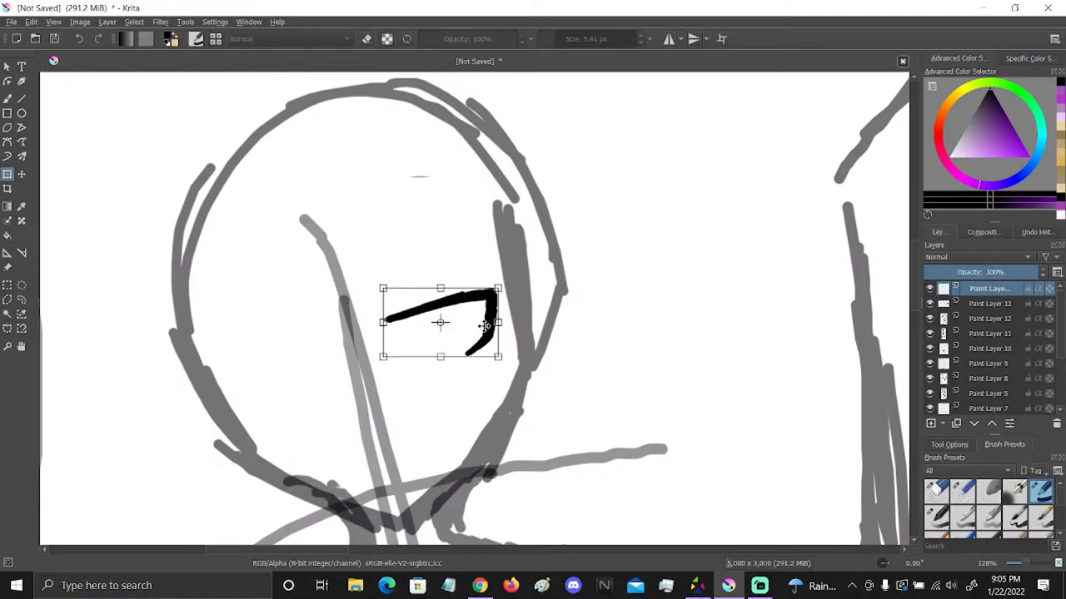
right_click(474, 329)
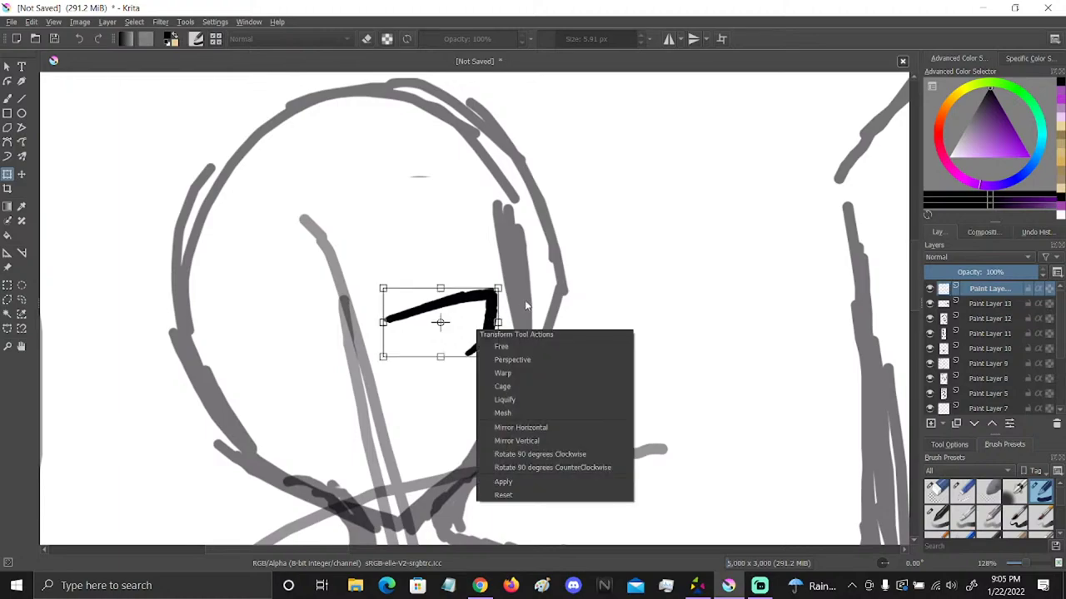
click(540, 430)
mouse_move(383, 354)
mouse_down()
mouse_move(282, 383)
mouse_move(241, 374)
mouse_move(249, 384)
mouse_move(310, 370)
mouse_up()
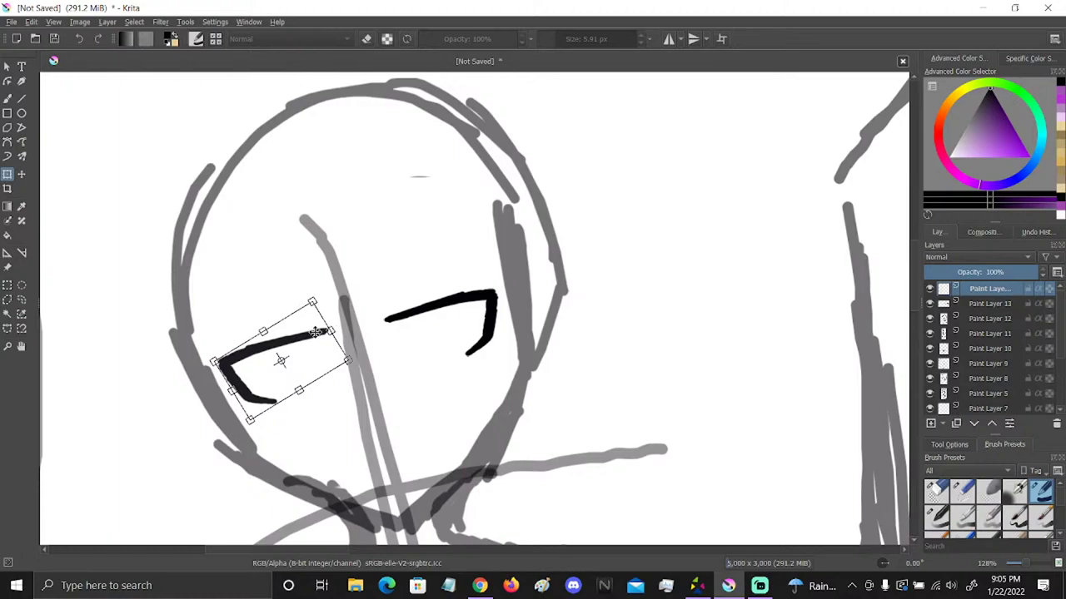
drag(331, 328, 340, 325)
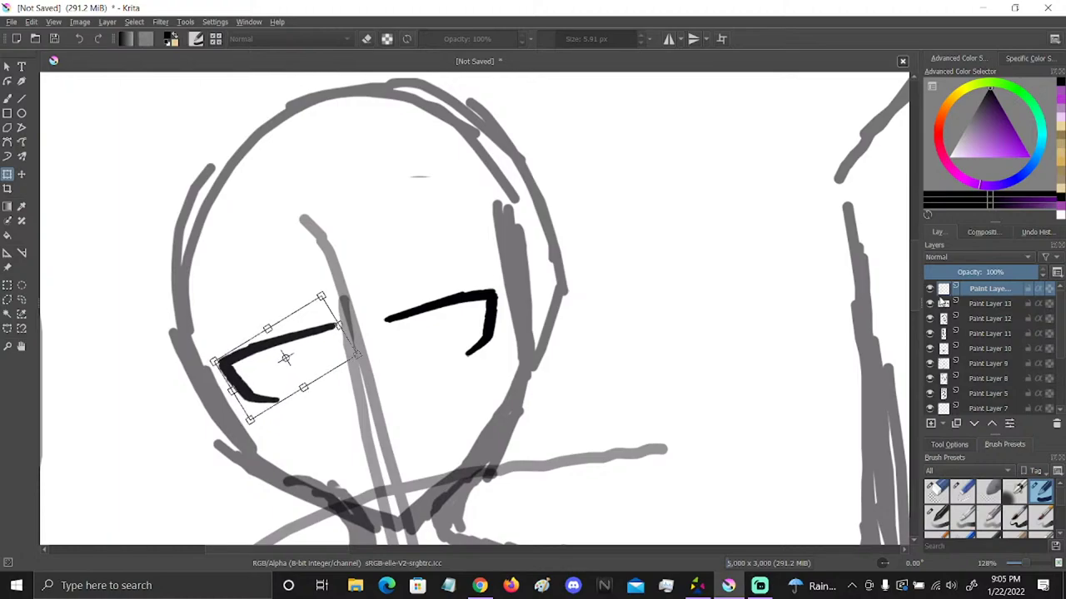
Adjust the widths of the first figure's two eyes individually, and merge the mirrored eye's layer with the layer below
drag(970, 289, 969, 307)
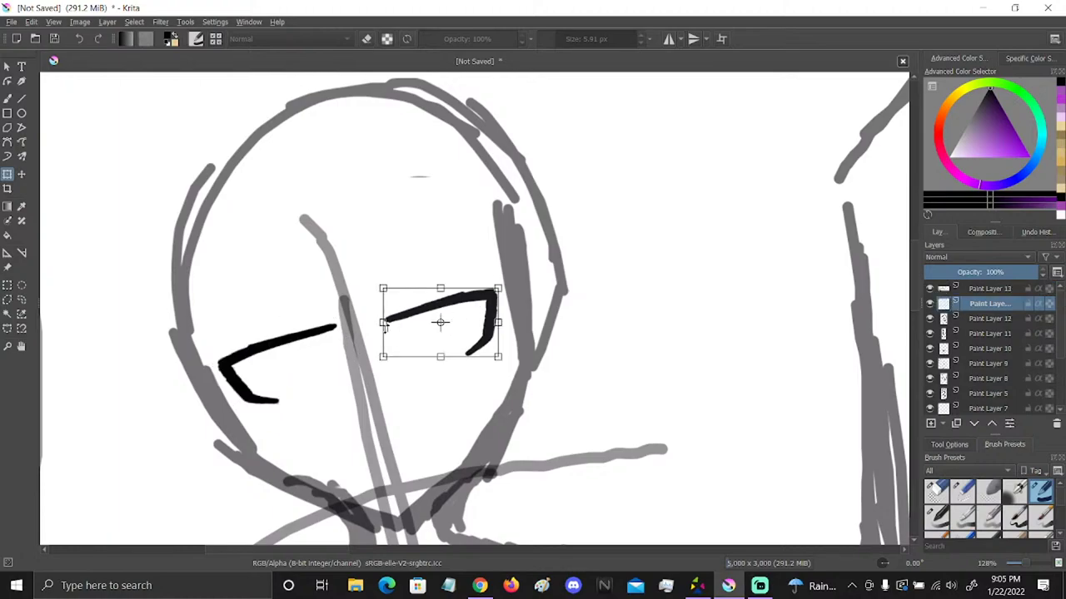
drag(477, 317, 481, 315)
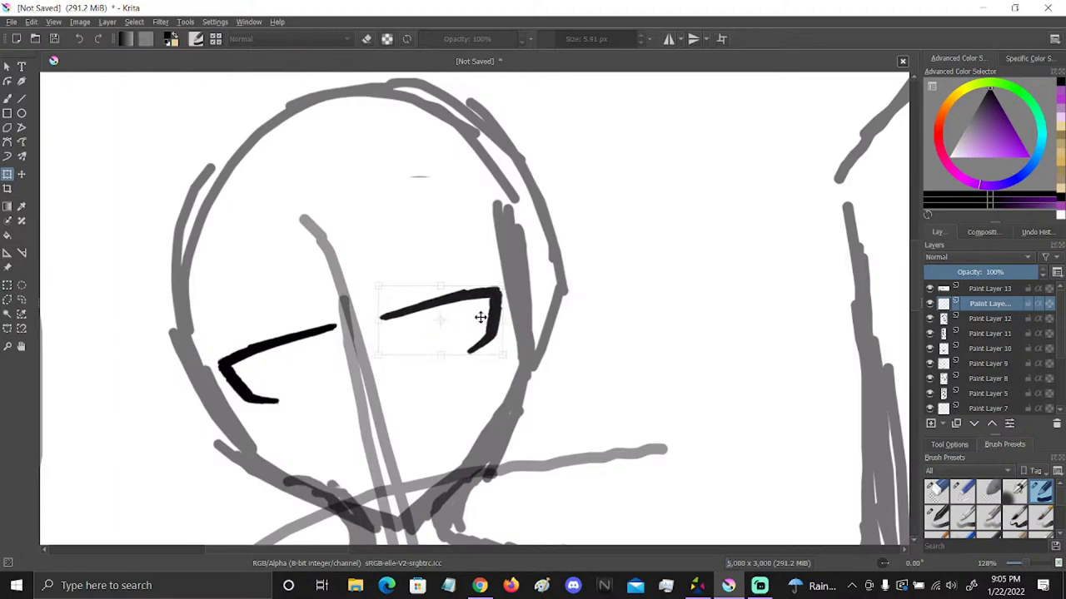
drag(968, 303, 965, 288)
drag(338, 364, 328, 364)
drag(478, 328, 481, 338)
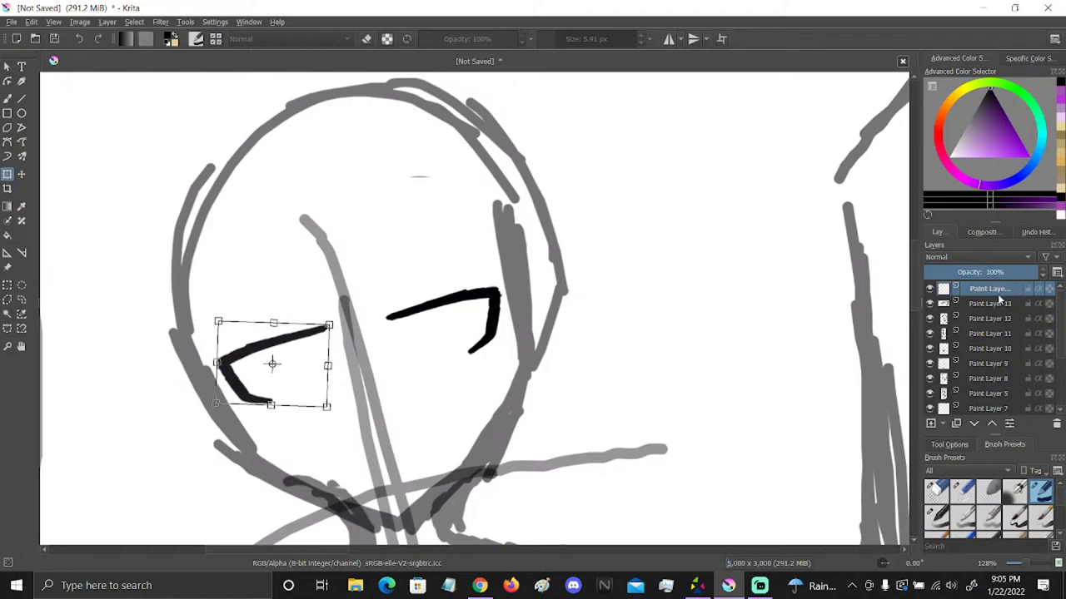
right_click(997, 291)
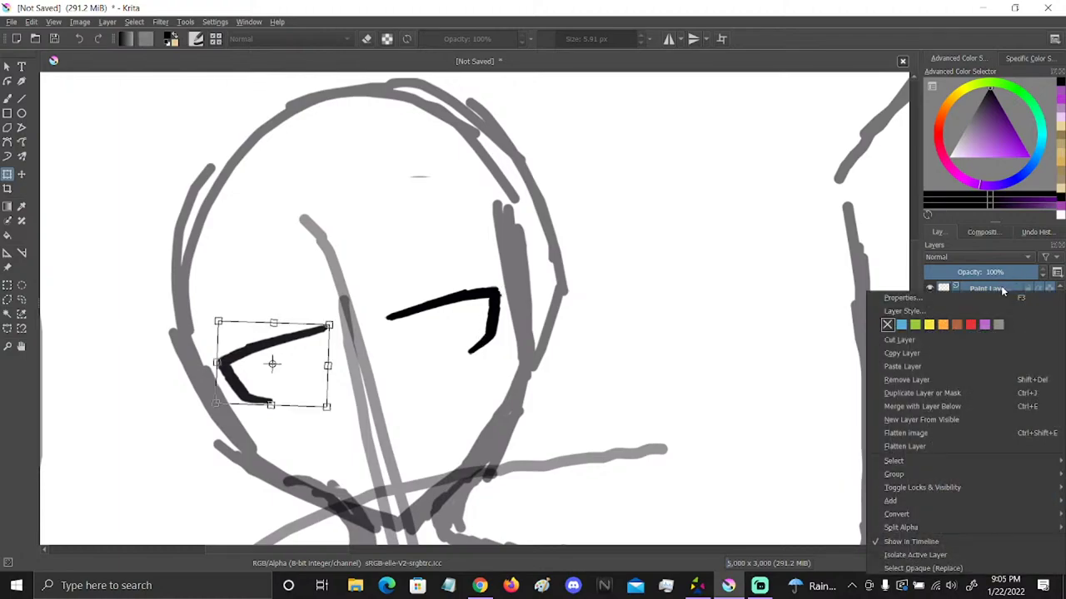
click(949, 405)
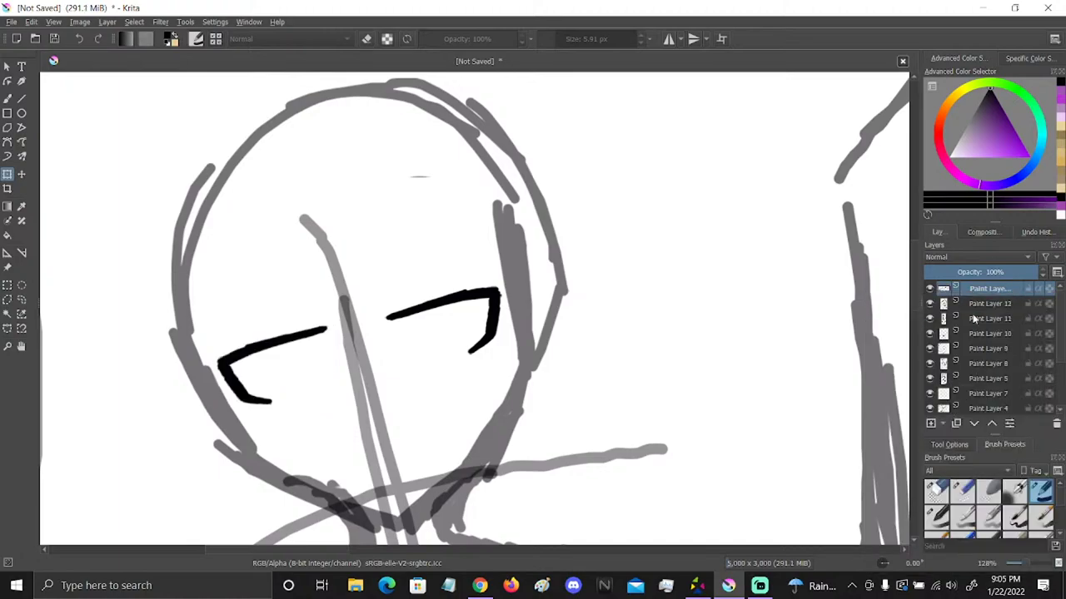
Draw a curved eye outline with a hooked outer edge on the upside-down head using Basic-1 at 5.91 px
mouse_move(972, 319)
click(22, 347)
mouse_move(592, 389)
mouse_down()
mouse_move(564, 349)
mouse_move(584, 294)
mouse_up()
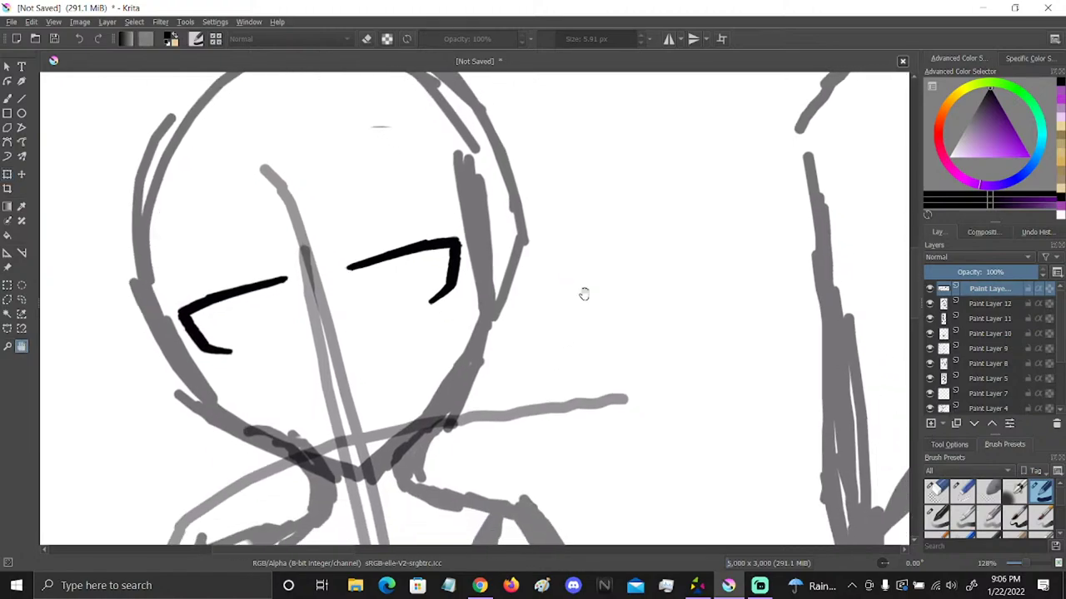
mouse_move(1027, 566)
mouse_down()
mouse_move(1017, 569)
mouse_move(1027, 569)
mouse_up()
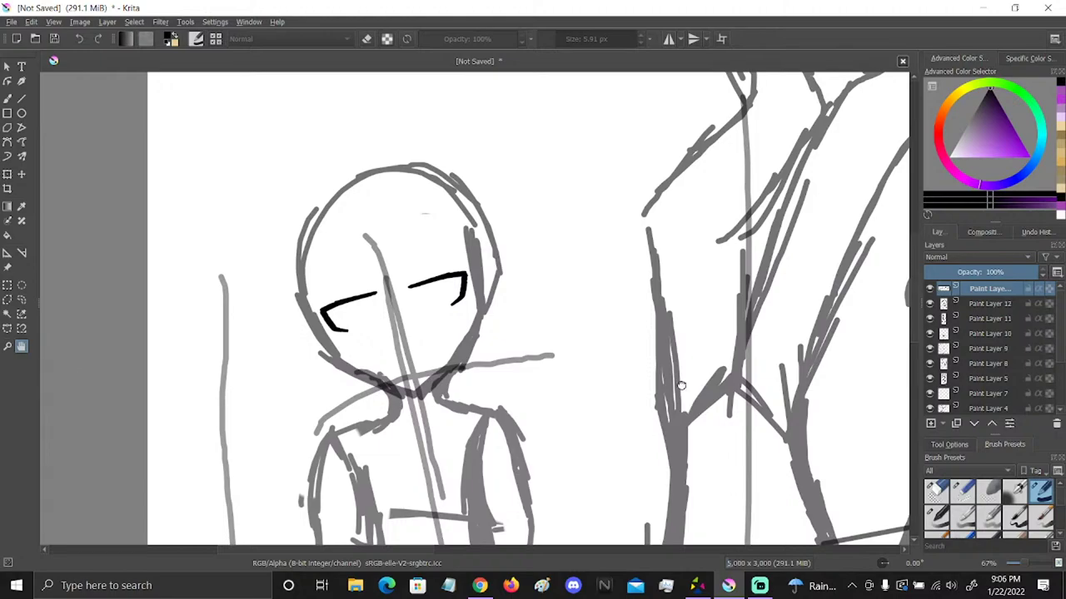
drag(688, 402, 697, 291)
drag(741, 379, 466, 116)
drag(775, 352, 798, 292)
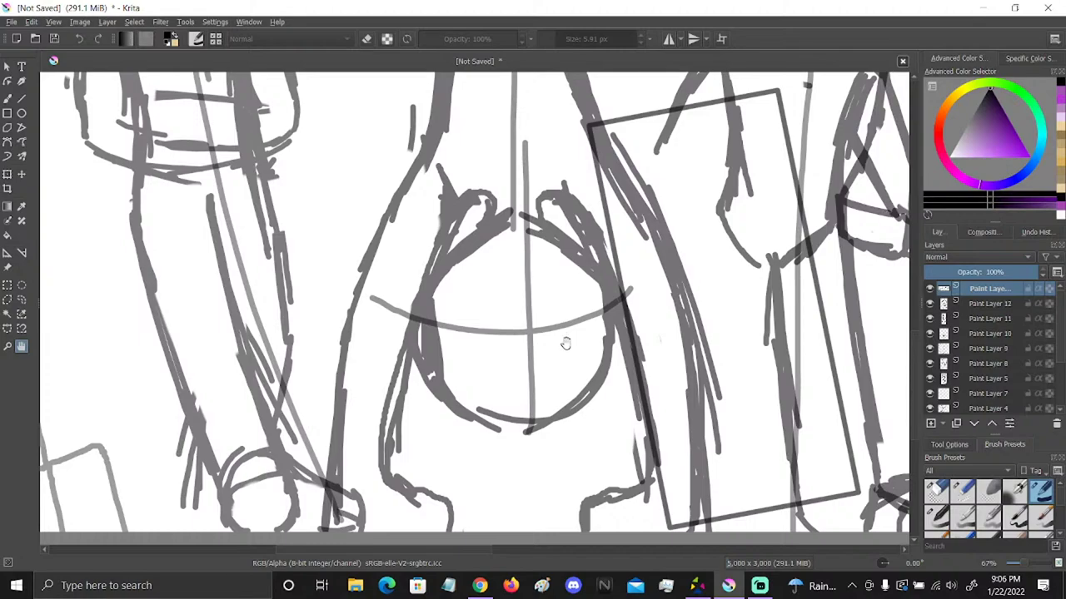
click(7, 98)
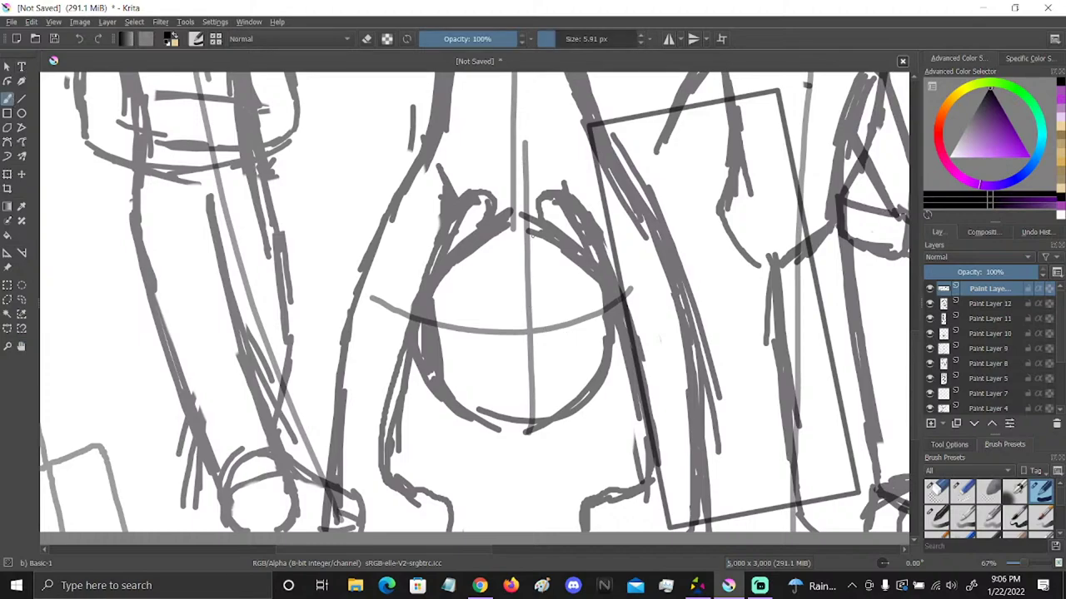
mouse_move(481, 275)
mouse_down()
mouse_move(516, 245)
mouse_move(554, 251)
mouse_up()
mouse_move(553, 247)
mouse_down()
mouse_move(563, 282)
mouse_move(546, 296)
mouse_up()
drag(561, 260, 565, 288)
mouse_move(481, 268)
mouse_down()
mouse_move(536, 242)
mouse_move(555, 248)
mouse_up()
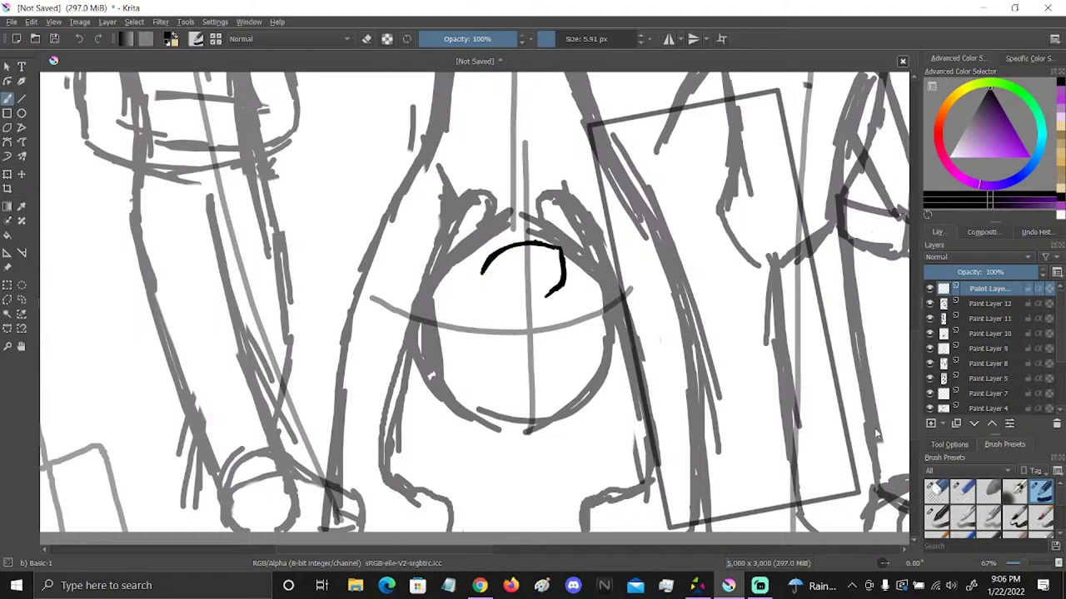
Trim the end of the new eye's outer stroke and redraw it with a shorter, thicker curve
click(937, 491)
click(1041, 491)
drag(563, 278, 558, 288)
drag(563, 279, 553, 290)
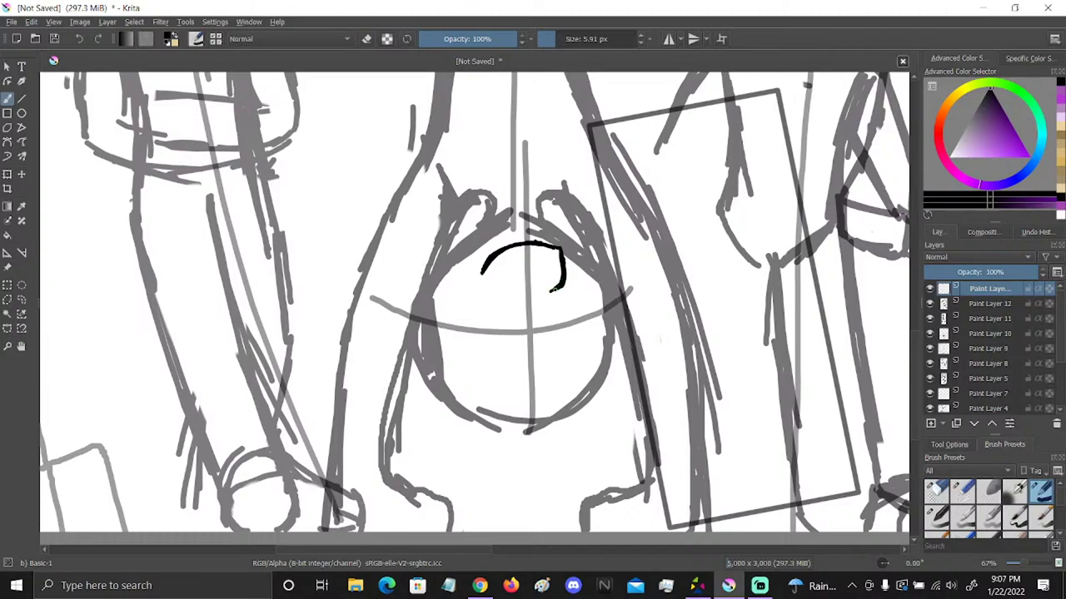
Enclose the new eye outline in a rectangular selection and mirror it vertically with the Transform tool
click(7, 174)
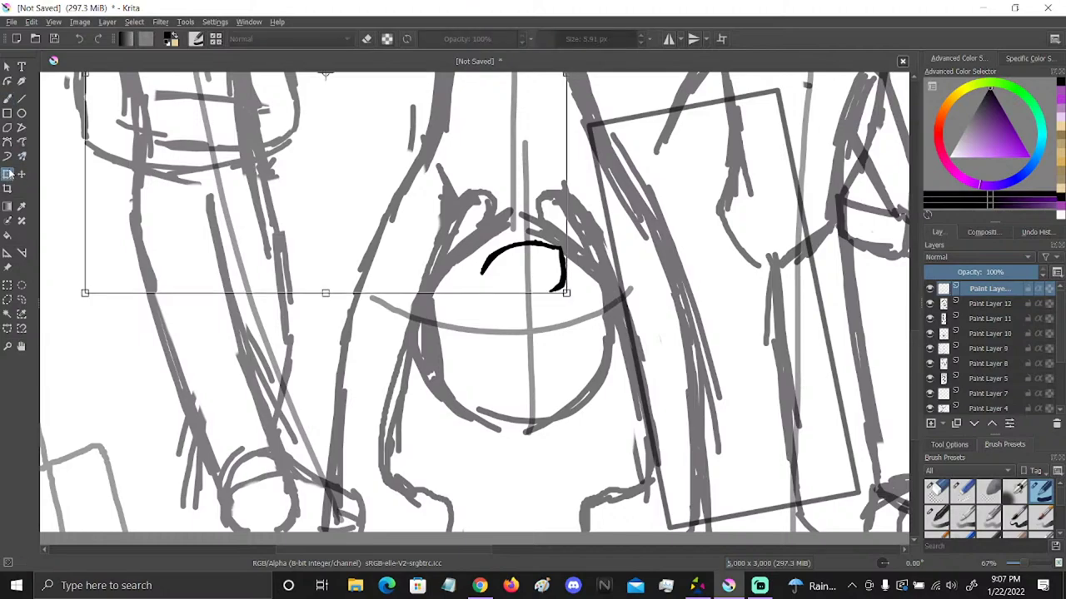
click(7, 285)
drag(454, 203, 618, 340)
key(ctrl+t)
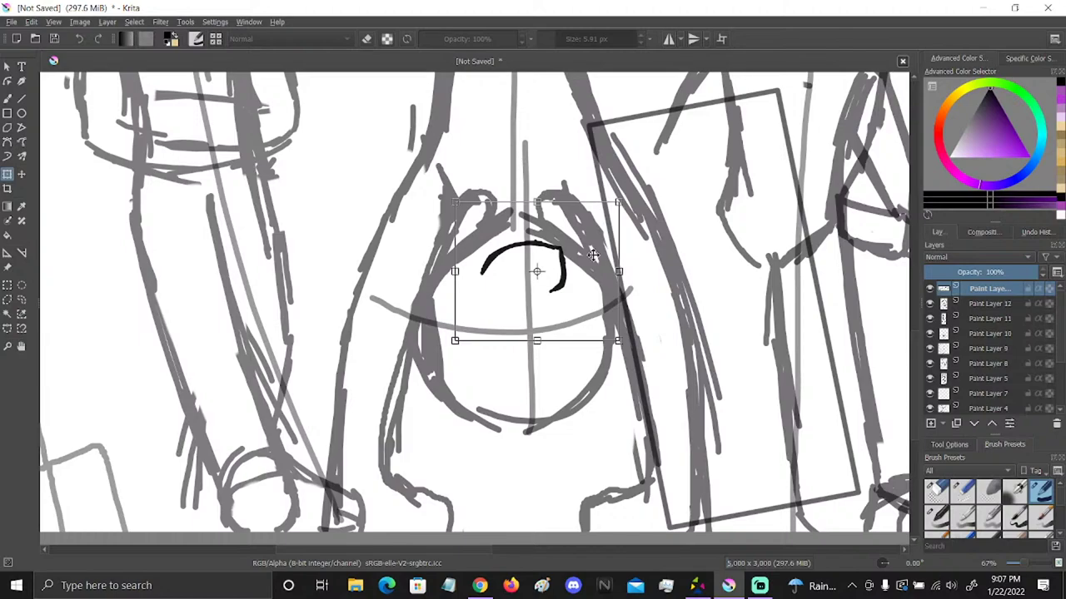
right_click(588, 288)
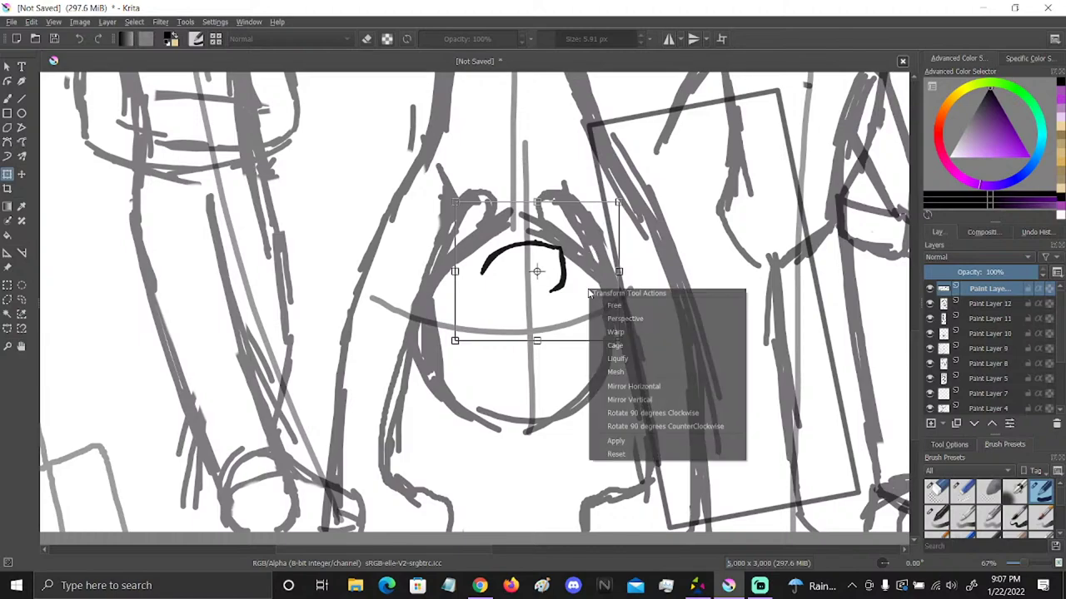
click(630, 399)
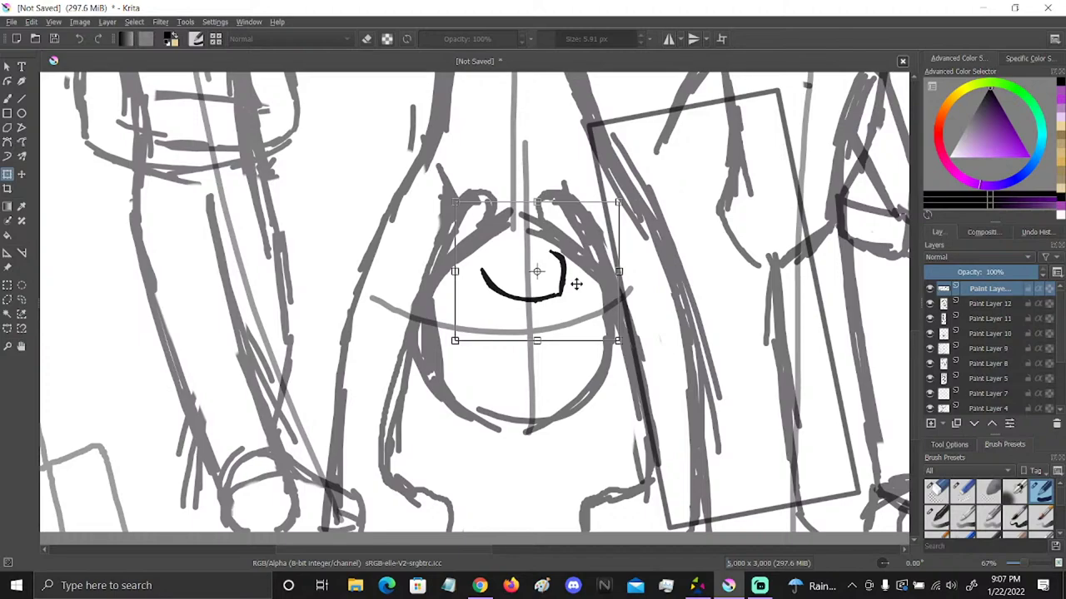
Shrink the flipped eye, place it below the curved guide on one side of the centre line, and rotate it counterclockwise
drag(577, 285, 609, 361)
key(Return)
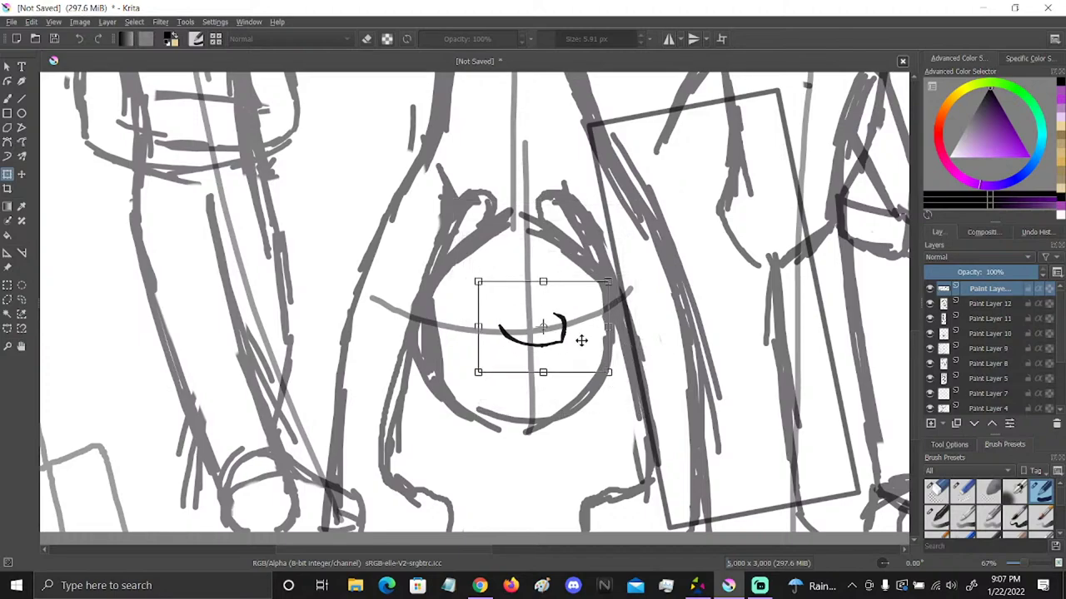
drag(693, 354, 693, 308)
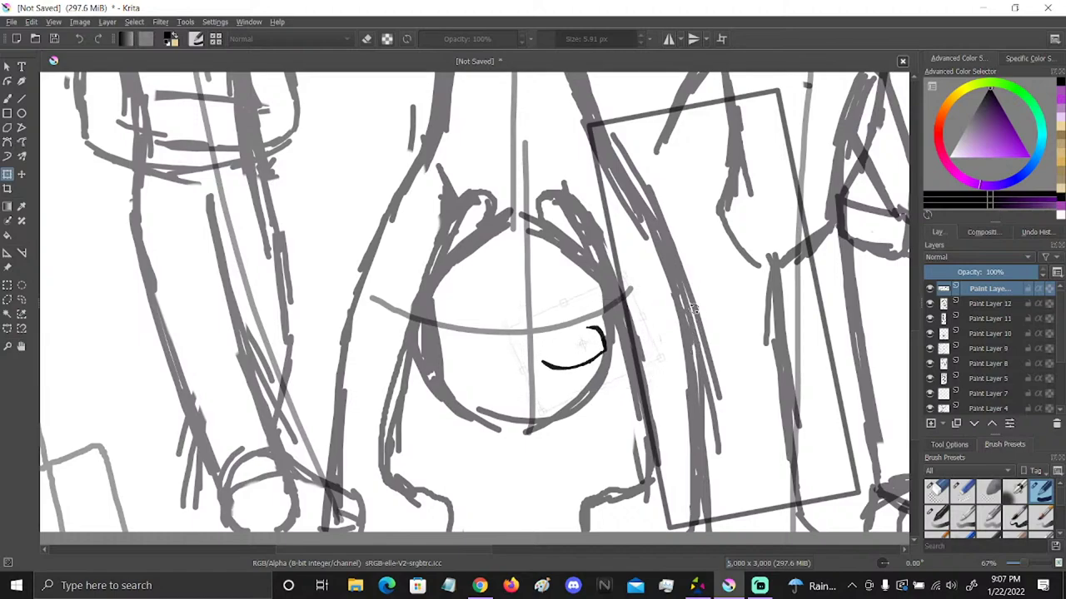
right_click(636, 344)
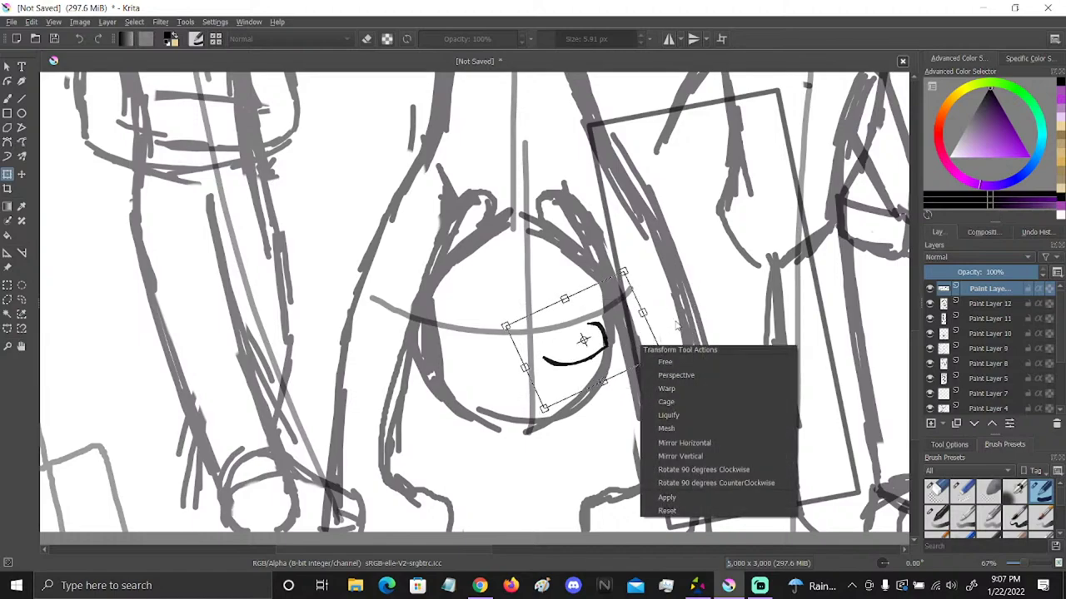
click(680, 272)
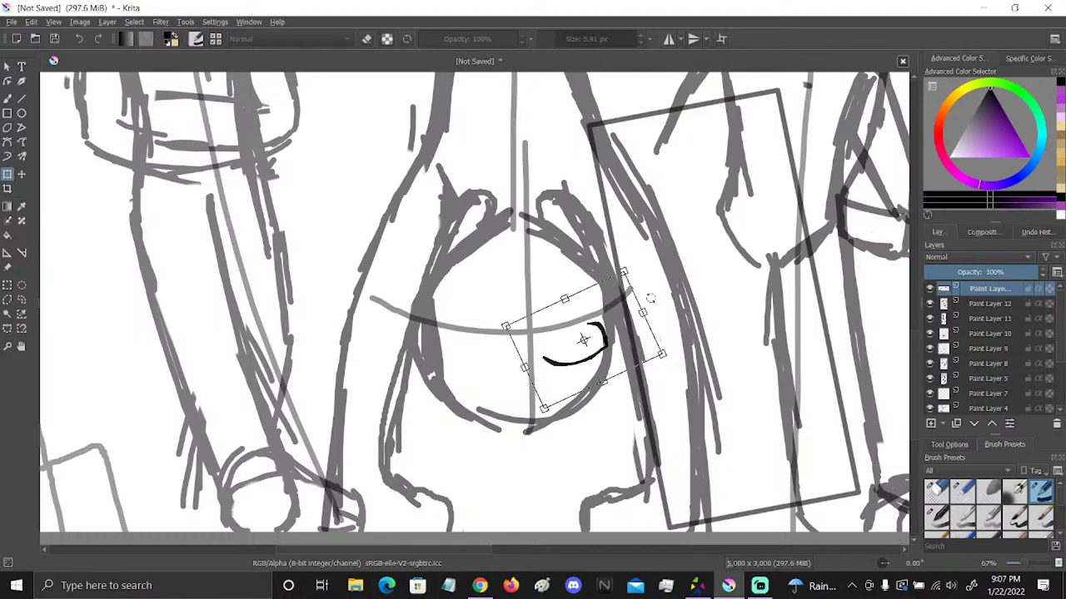
Duplicate the placed eye, mirror the copy horizontally, and position and rotate it on the other side of the upside-down face
key(Return)
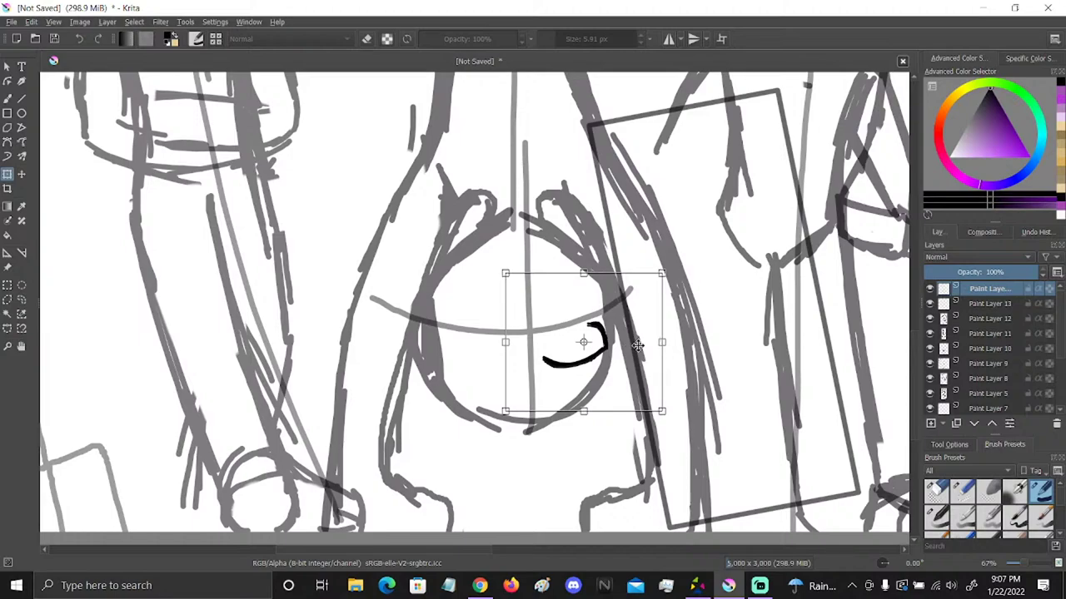
click(638, 346)
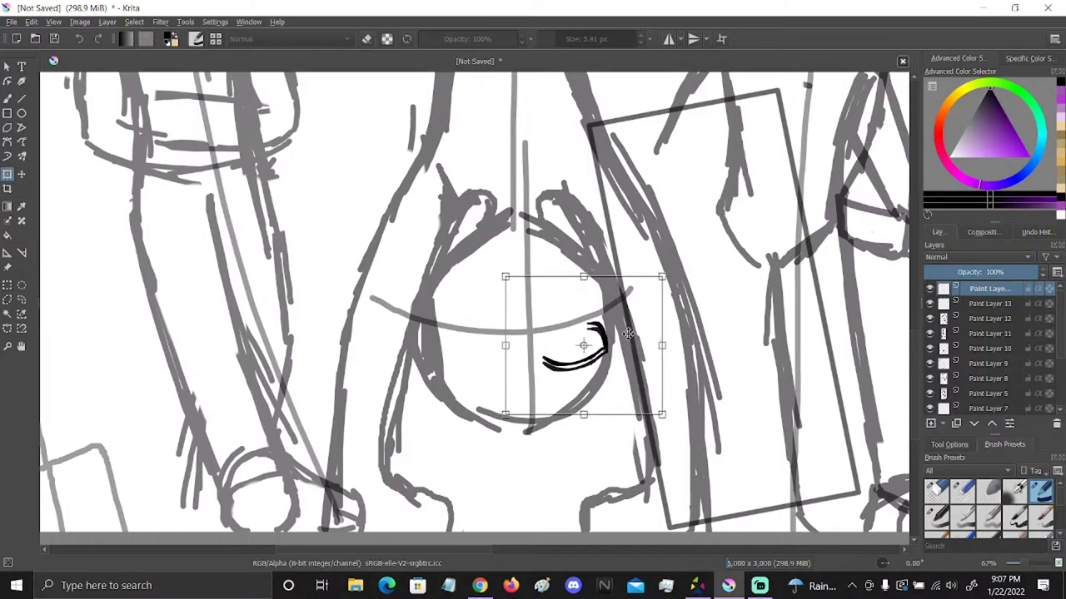
right_click(630, 330)
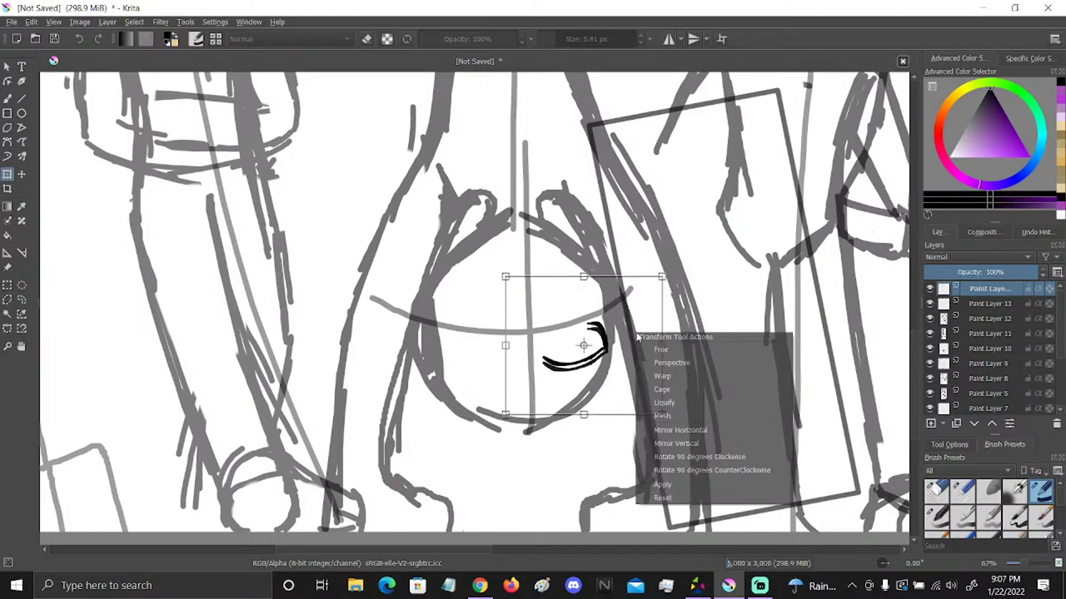
click(691, 429)
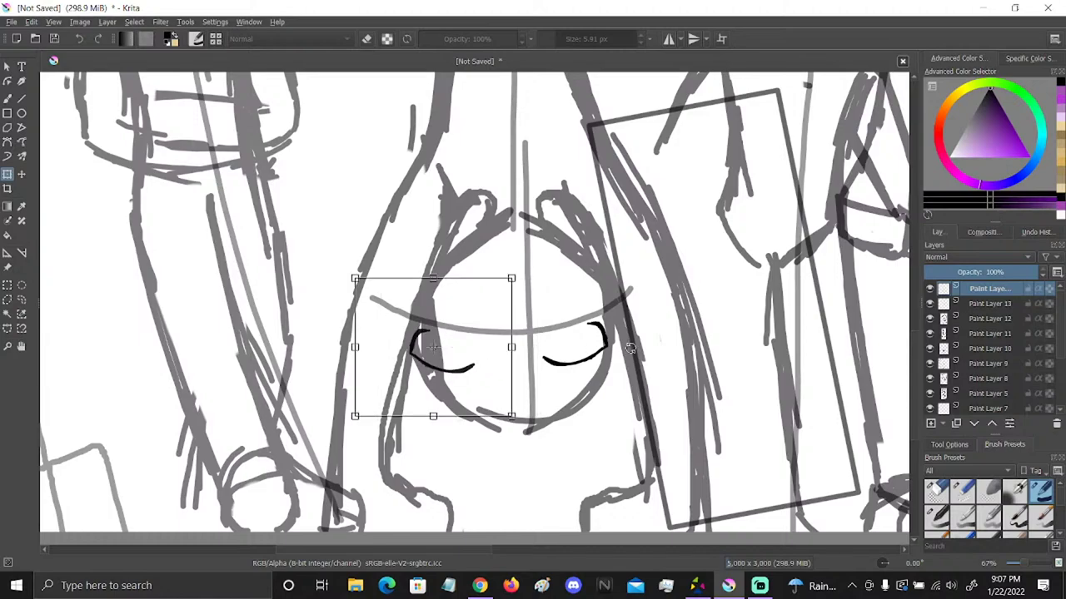
drag(480, 348, 530, 333)
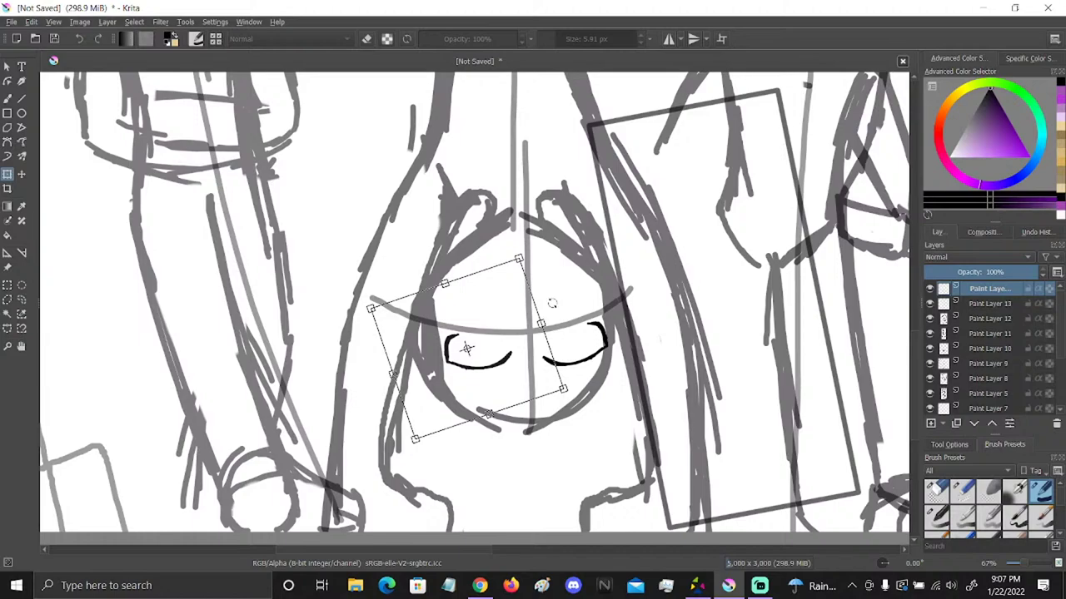
Draw a small nose dot on the first figure's centre guide and short slanted mouth and cheek strokes below the eyes
click(22, 346)
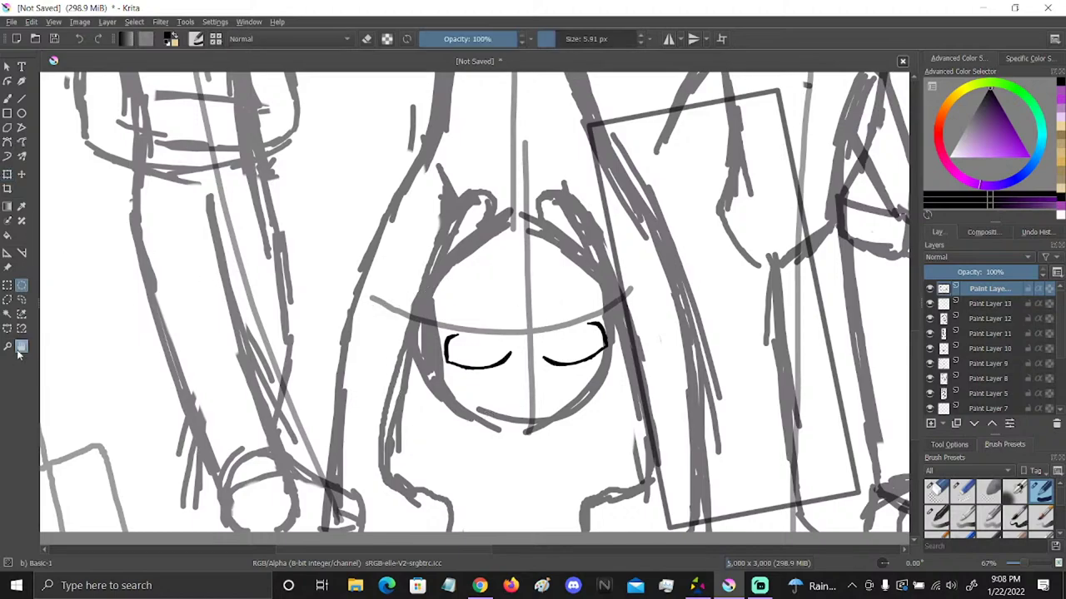
key(5)
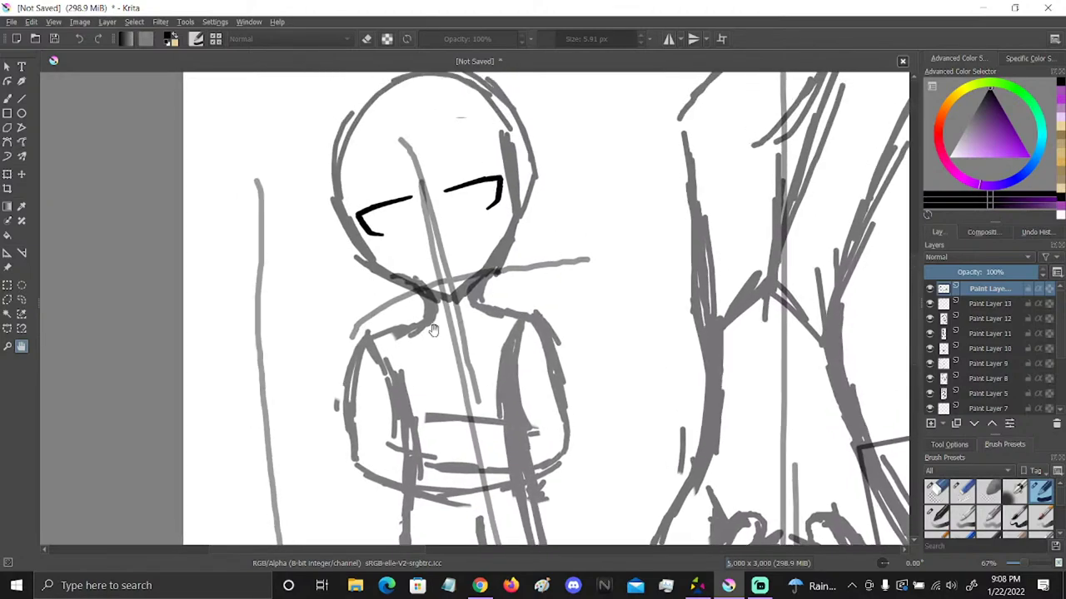
click(8, 98)
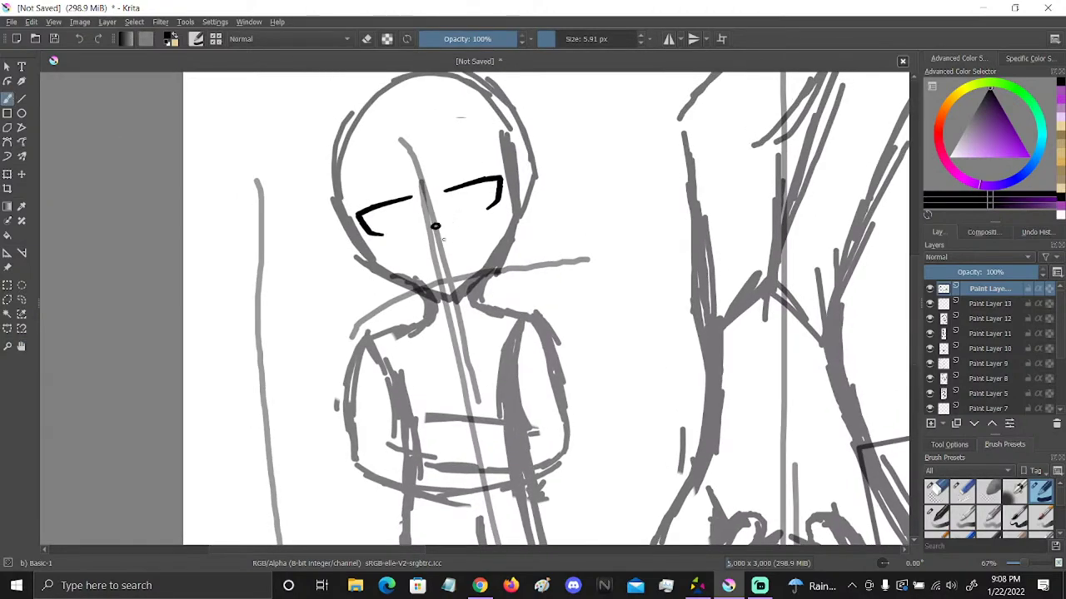
drag(429, 266, 483, 227)
Draw small round pupils in the upside-down head's eyes, a tiny nose on the centre guide and two short curved mouth marks
click(21, 346)
drag(556, 161, 556, 142)
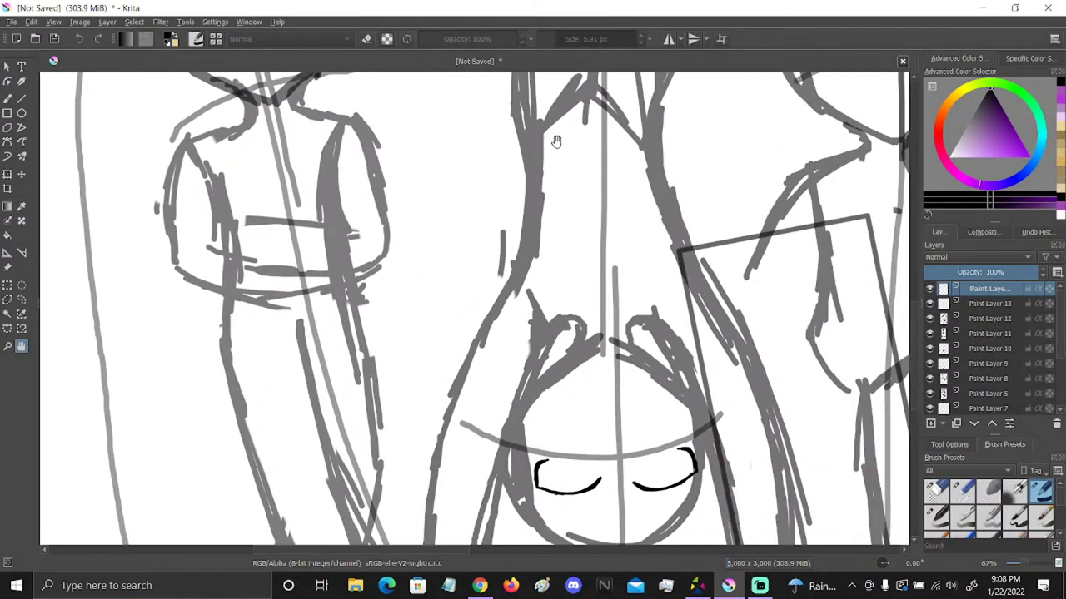
scroll(556, 142, down, 4)
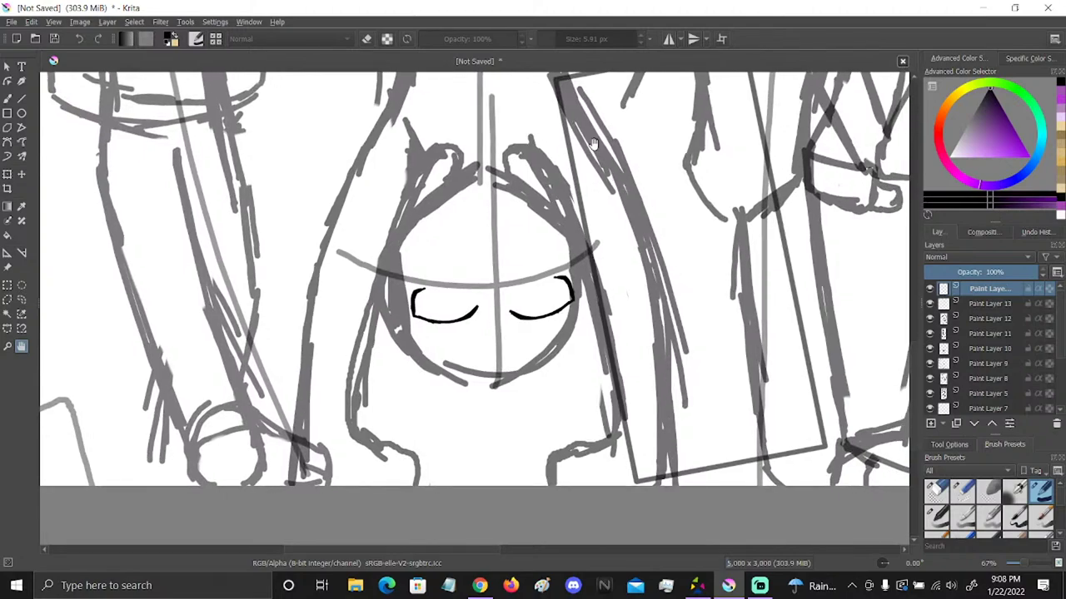
click(8, 98)
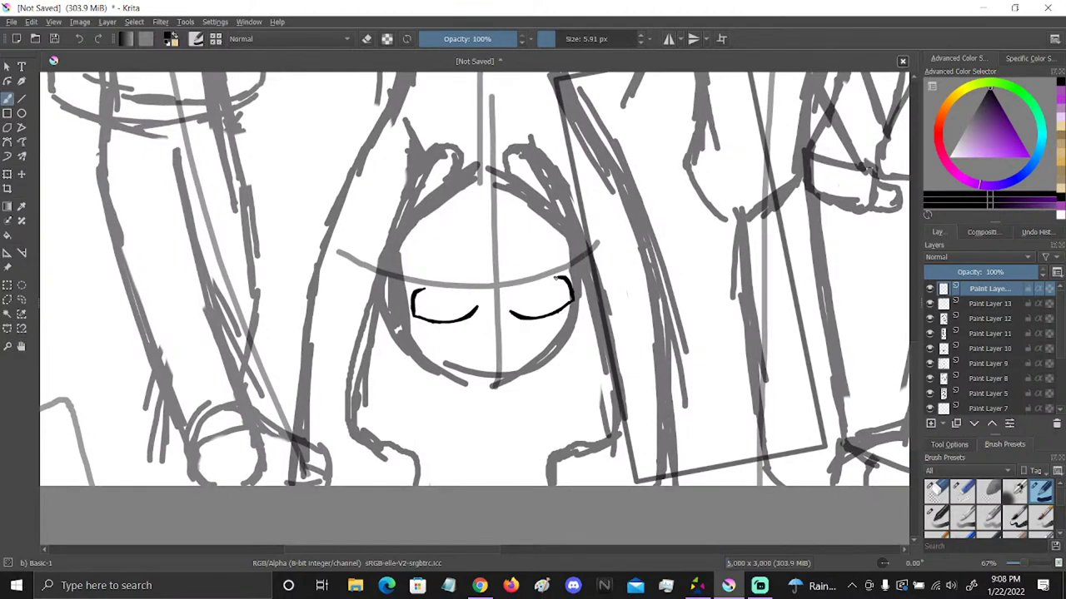
mouse_move(542, 288)
mouse_down()
mouse_move(547, 300)
mouse_move(542, 287)
mouse_up()
drag(444, 294, 442, 288)
mouse_move(474, 231)
mouse_down()
mouse_move(472, 247)
mouse_move(502, 246)
mouse_up()
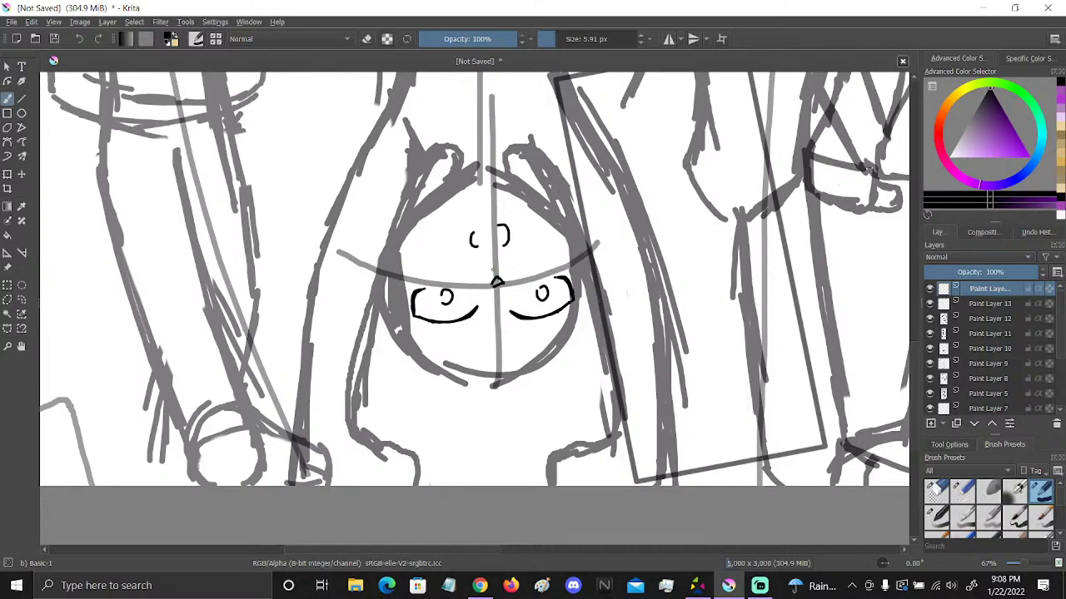
Add small detail strokes inside the first figure's eyes with the brush, undoing a misplaced stroke
click(21, 346)
drag(236, 286, 507, 358)
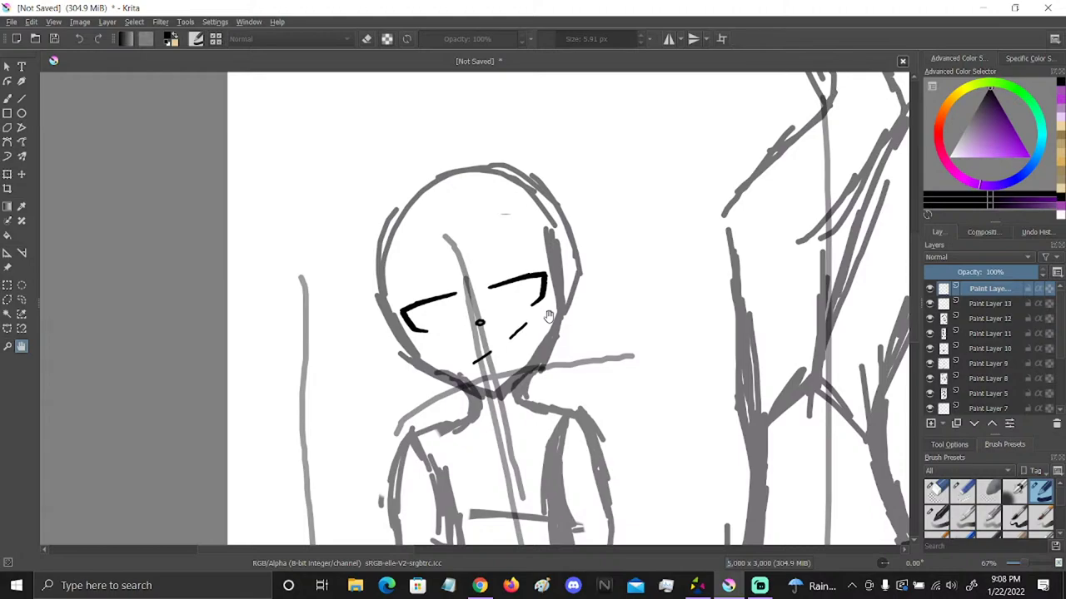
click(7, 98)
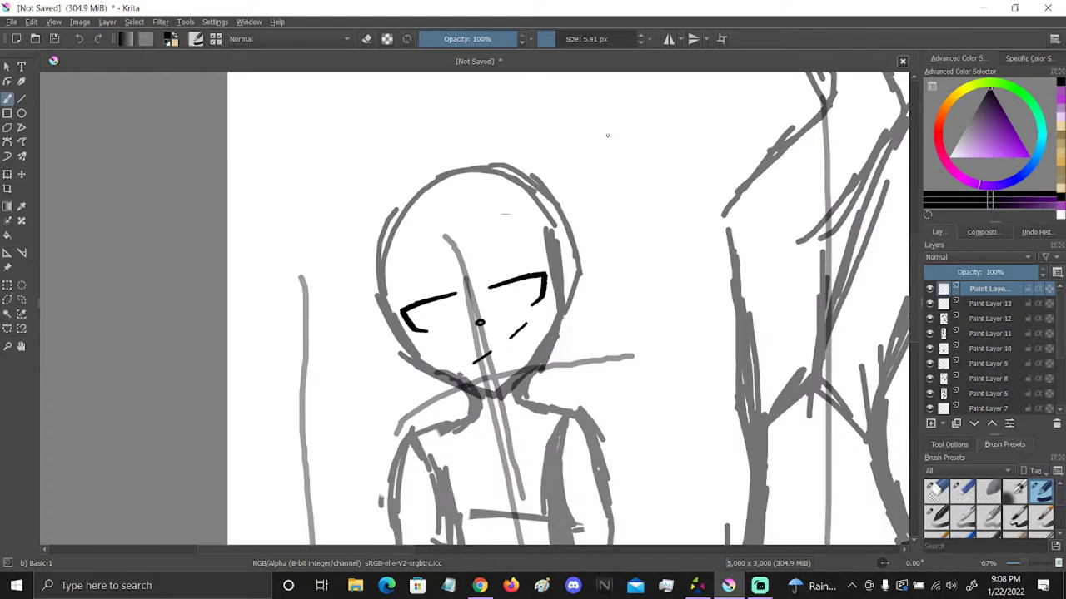
mouse_move(507, 283)
mouse_down()
mouse_move(523, 307)
mouse_move(537, 299)
mouse_up()
key(ctrl+z)
mouse_move(437, 304)
mouse_down()
mouse_move(430, 320)
mouse_move(458, 300)
mouse_move(462, 322)
mouse_up()
Outline two narrow eyes with the brush just above the cross guide of the figure with the rectangular guide on its torso
click(22, 346)
drag(780, 357, 414, 186)
drag(735, 337, 635, 228)
drag(757, 330, 657, 310)
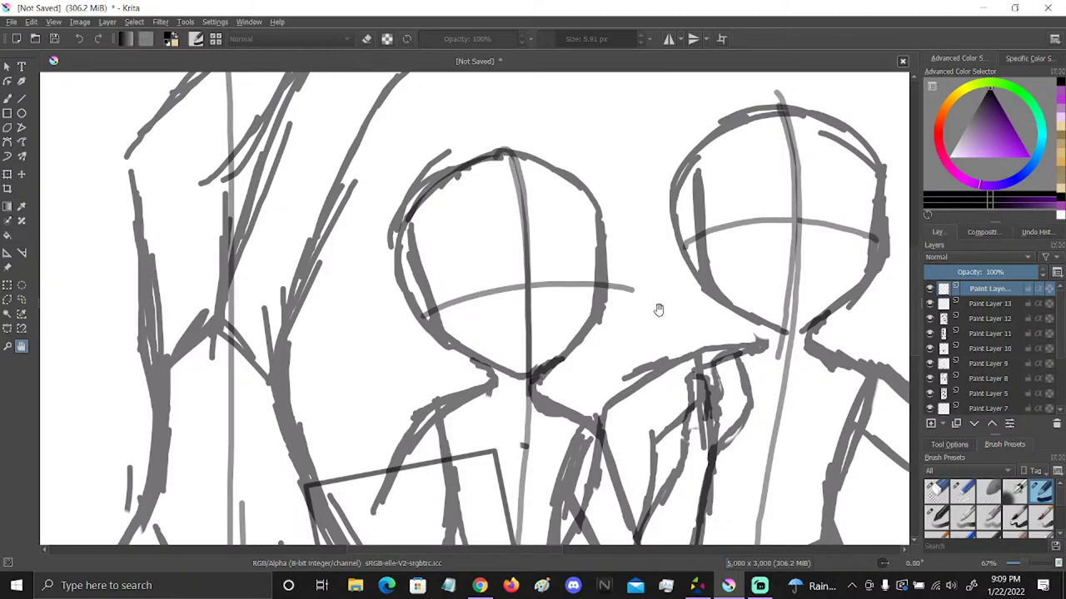
click(8, 98)
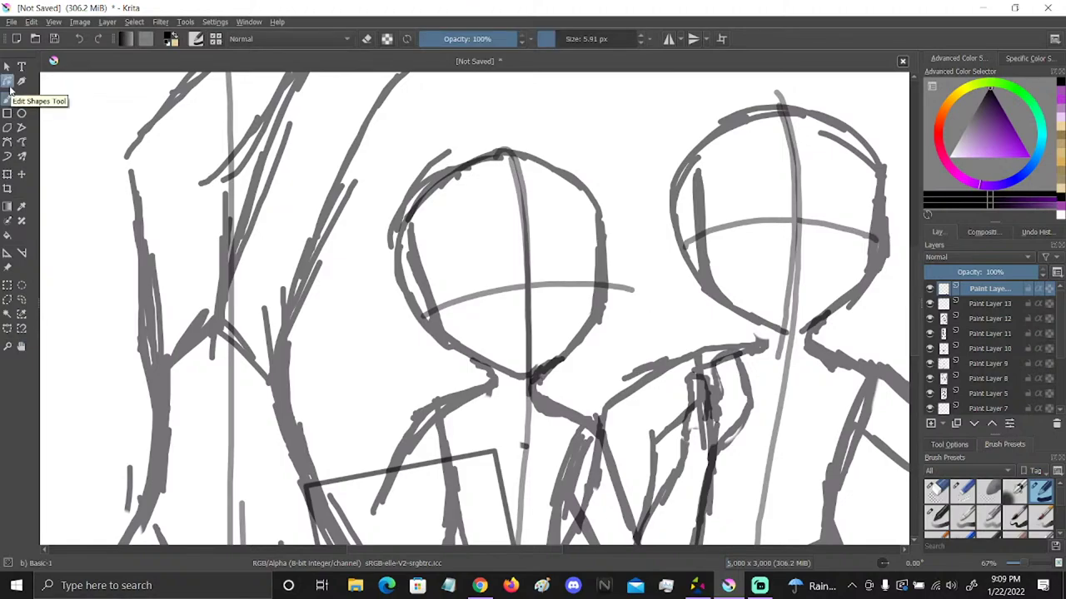
mouse_move(541, 273)
mouse_down()
mouse_move(590, 267)
mouse_move(551, 274)
mouse_move(489, 263)
mouse_move(451, 275)
mouse_move(460, 285)
mouse_move(514, 278)
mouse_up()
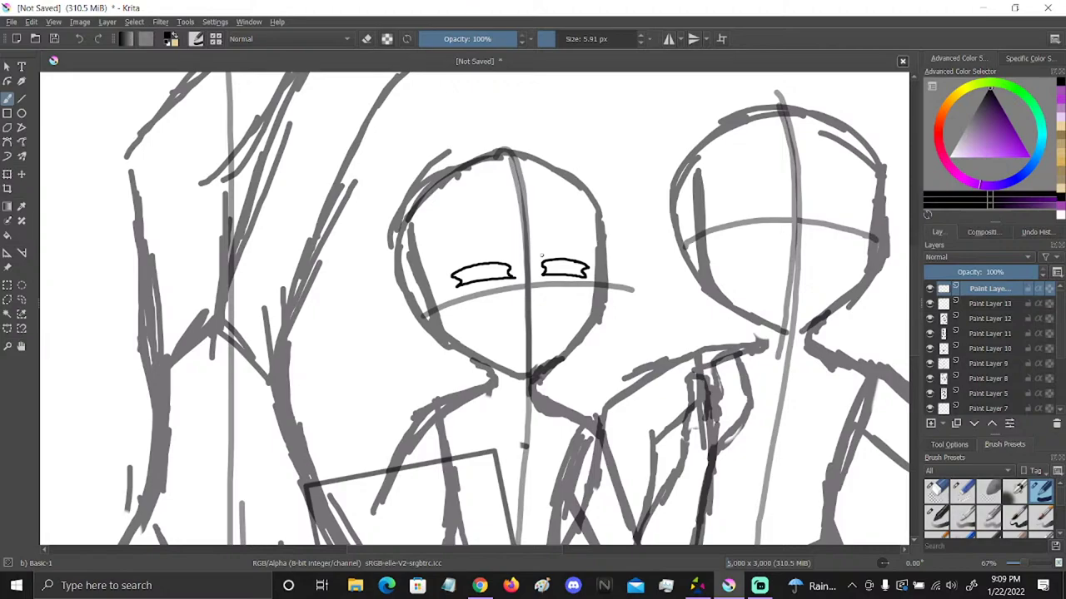
Fill both narrow eye outlines with black
click(7, 234)
click(566, 272)
click(502, 275)
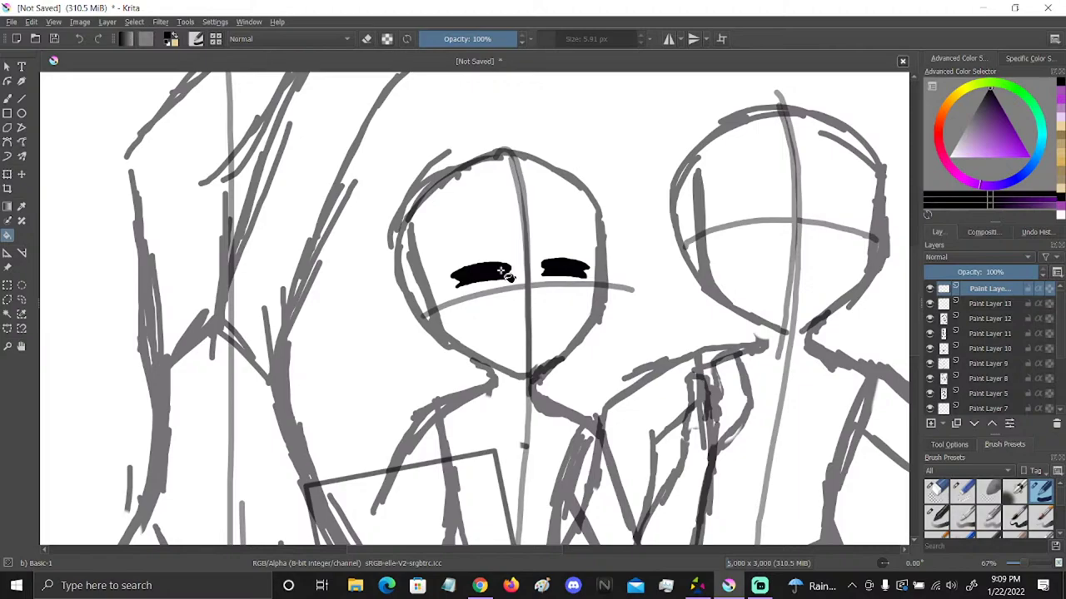
click(7, 98)
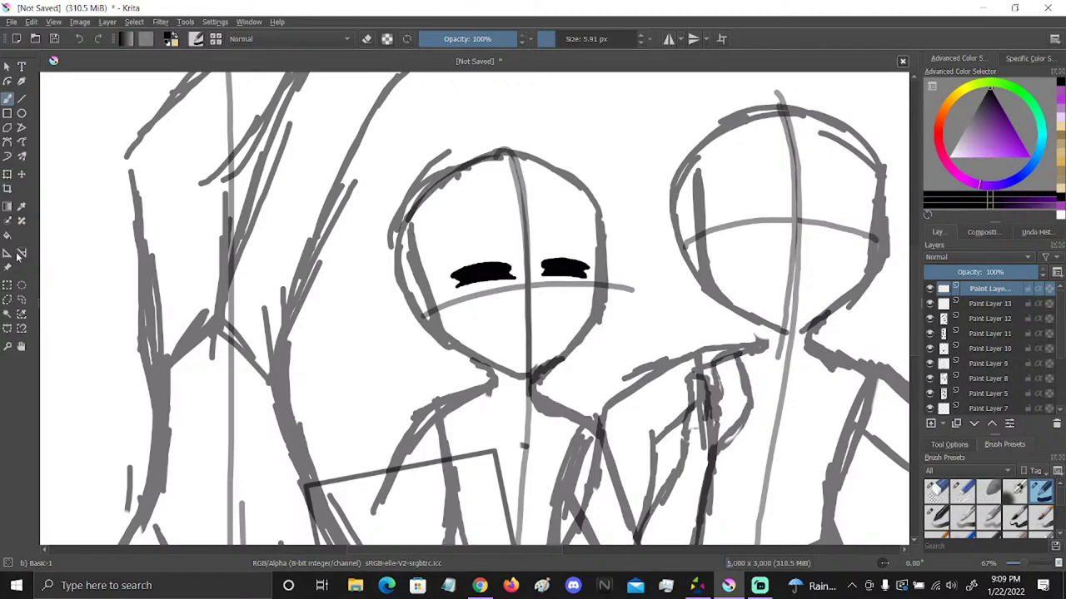
Select the filled eye left of the centre guide, widen it slightly, tilt it outward and clear the selection
click(8, 284)
drag(441, 237, 528, 316)
click(7, 175)
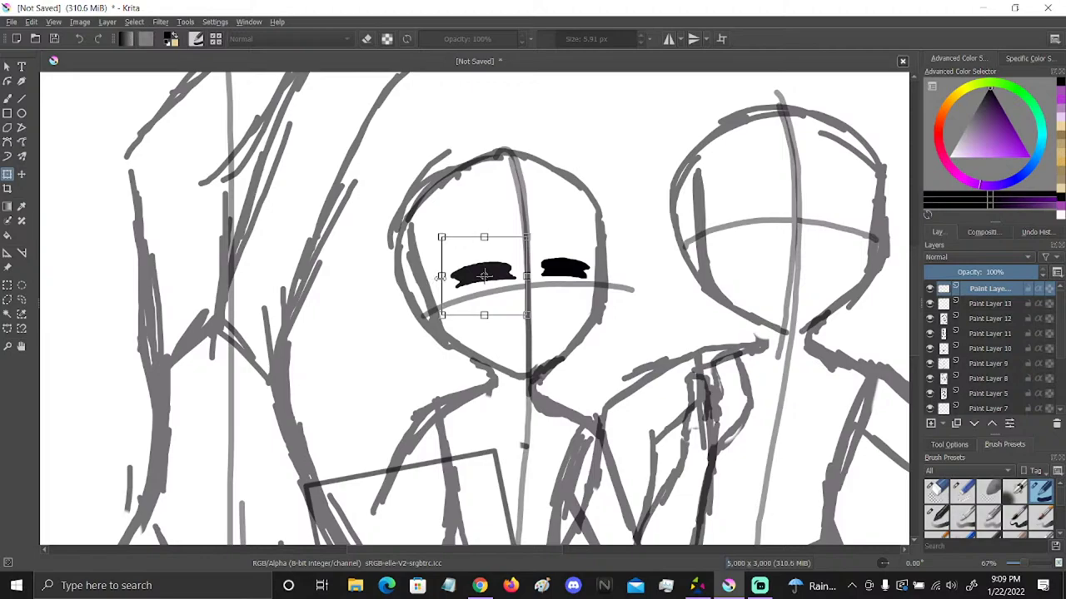
drag(441, 277, 433, 280)
drag(654, 302, 669, 278)
click(7, 99)
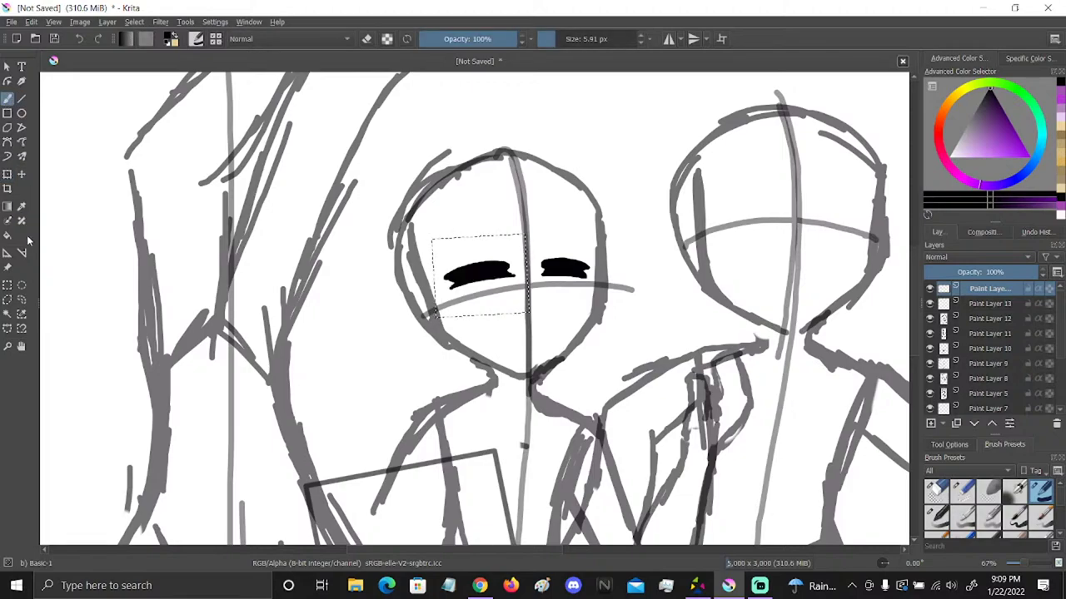
click(22, 286)
click(84, 207)
Draw a tiny nose on the centre guide, two short curved mouth marks and thin slanted eyebrow outlines above the filled eyes
click(8, 98)
drag(524, 292, 534, 293)
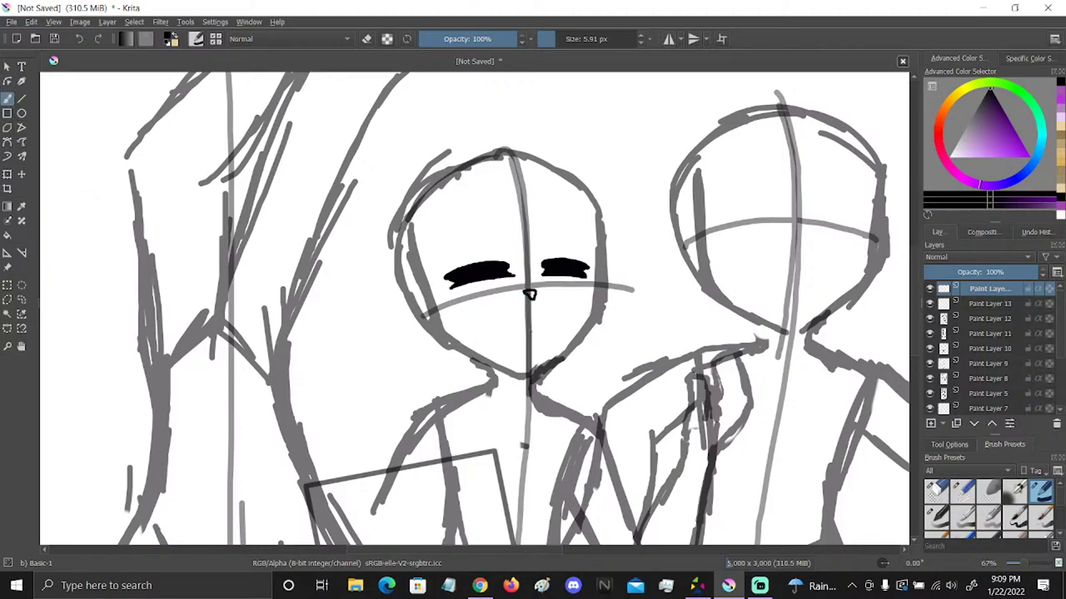
mouse_move(522, 333)
mouse_down()
mouse_move(525, 344)
mouse_move(554, 328)
mouse_up()
mouse_move(541, 244)
mouse_down()
mouse_move(584, 250)
mouse_move(462, 255)
mouse_move(504, 252)
mouse_up()
Try a round mouth outline below the cross guide on the neighbouring head and erase it
click(21, 345)
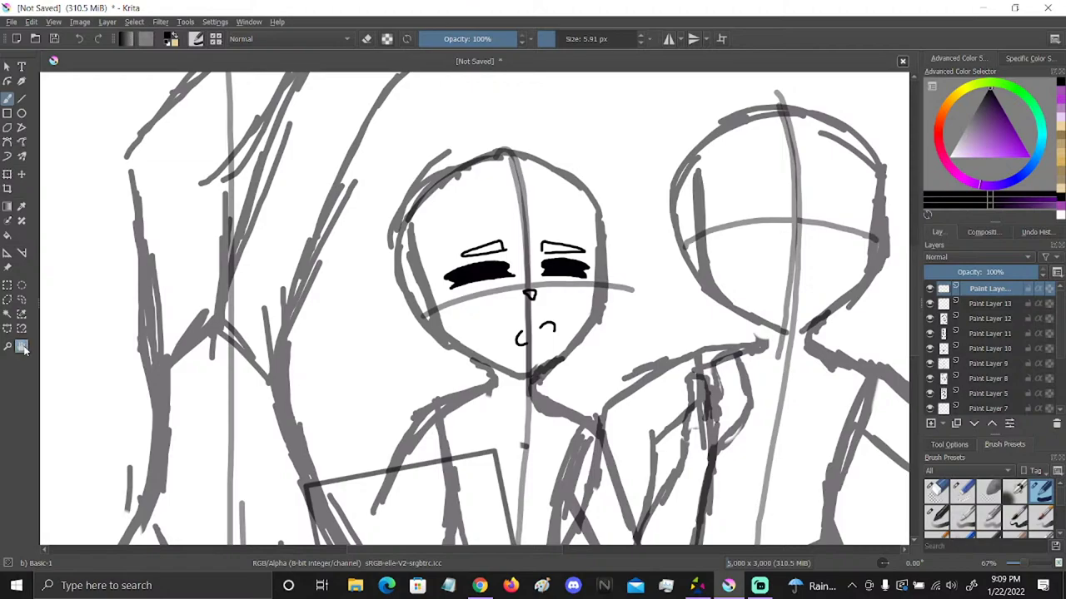
mouse_move(839, 266)
mouse_down()
mouse_move(595, 316)
mouse_move(518, 368)
mouse_up()
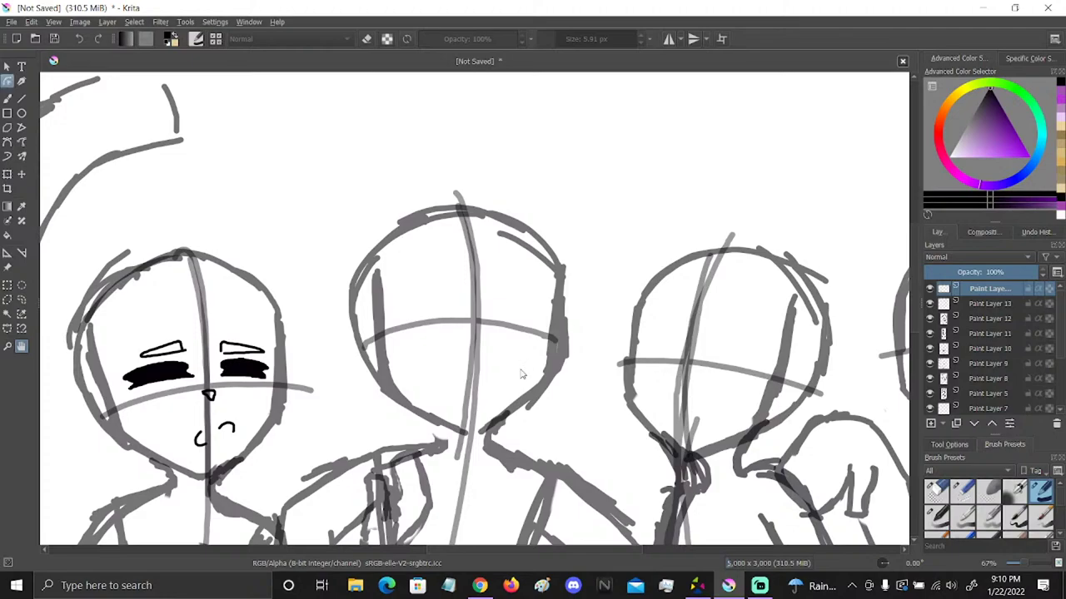
click(7, 99)
mouse_move(462, 341)
mouse_down()
mouse_move(473, 334)
mouse_move(490, 349)
mouse_move(456, 335)
mouse_move(508, 331)
mouse_move(509, 356)
mouse_move(456, 384)
mouse_move(439, 346)
mouse_move(487, 351)
mouse_up()
click(936, 491)
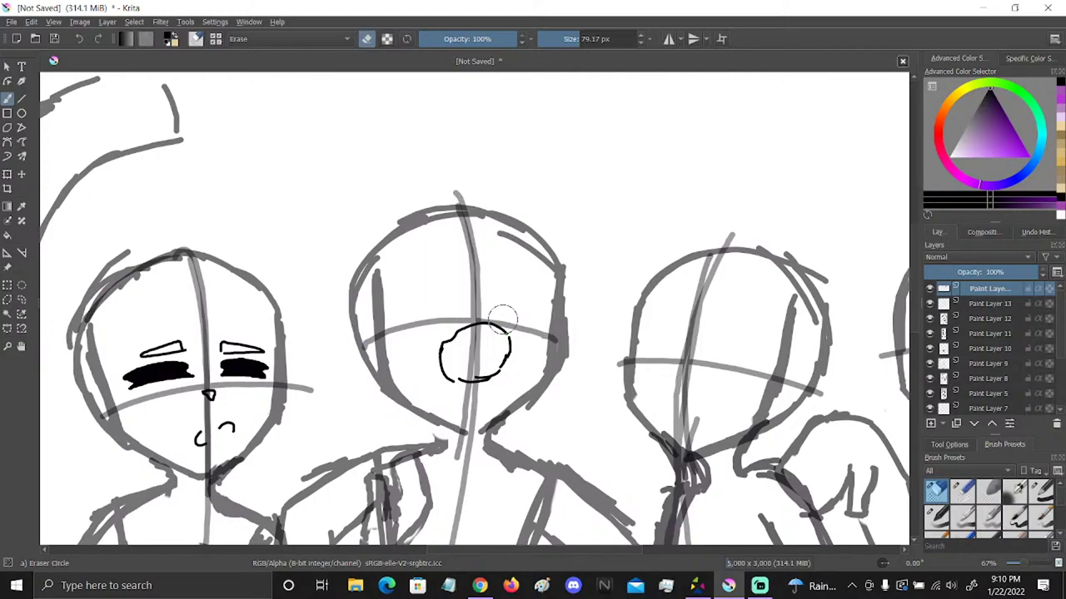
mouse_move(451, 332)
mouse_down()
mouse_move(452, 370)
mouse_move(467, 386)
mouse_move(522, 343)
mouse_up()
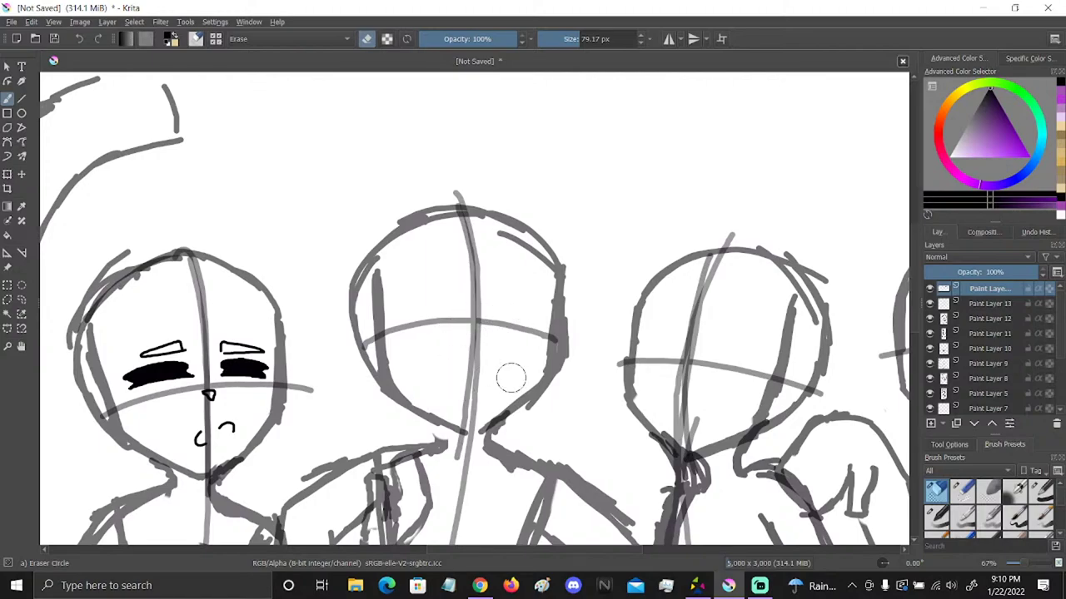
Try a wide, flat-bottomed muzzle outline with a small nose shape above it on the same head, and erase it
click(1042, 493)
mouse_move(436, 361)
mouse_down()
mouse_move(458, 341)
mouse_move(509, 357)
mouse_move(497, 362)
mouse_move(504, 371)
mouse_move(461, 379)
mouse_up()
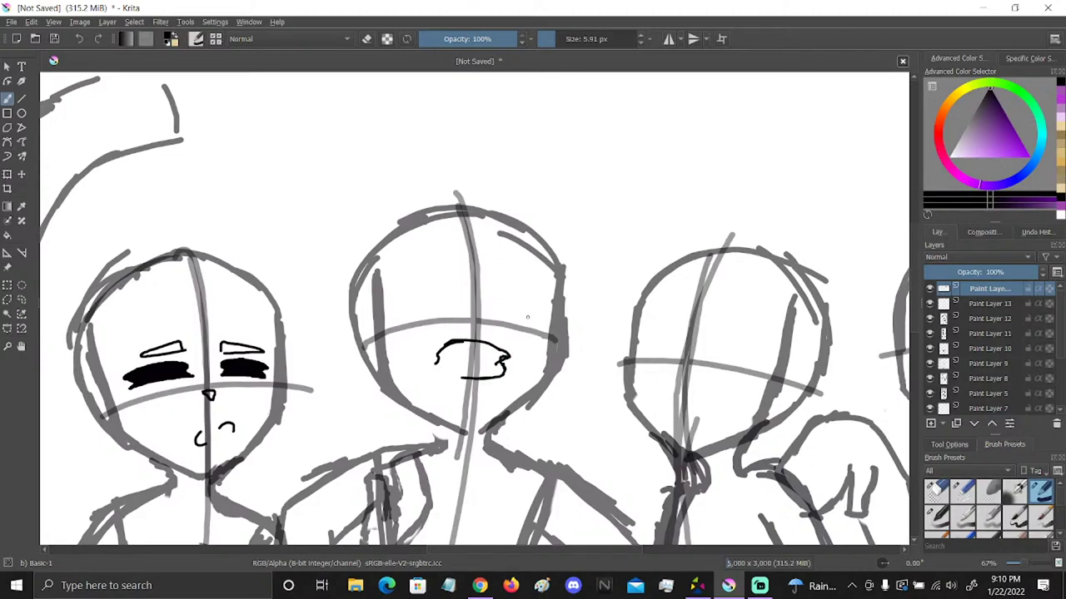
mouse_move(438, 359)
mouse_down()
mouse_move(482, 376)
mouse_move(455, 378)
mouse_up()
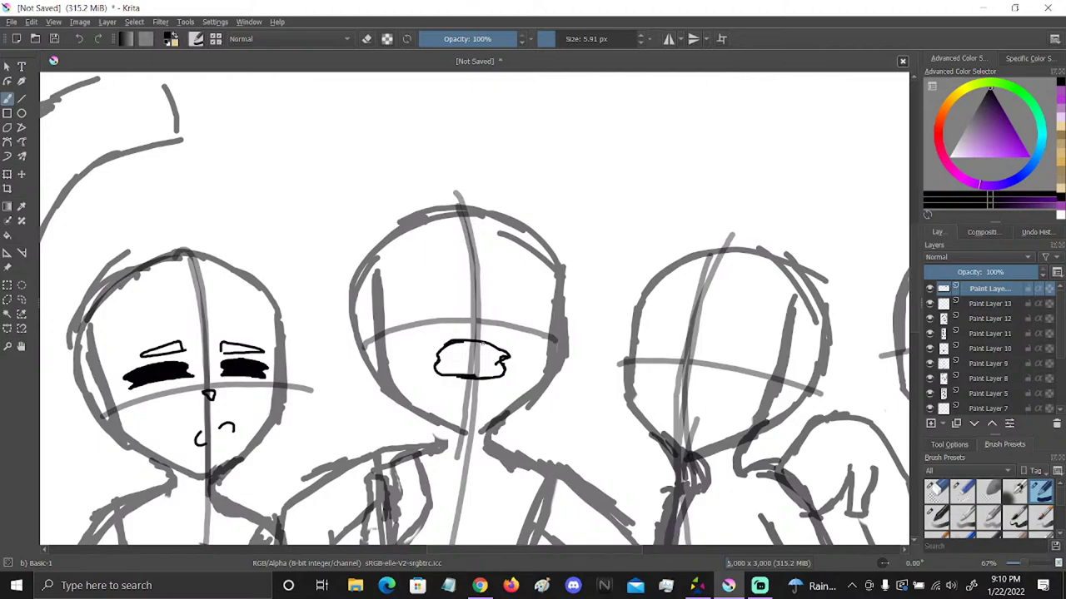
click(963, 491)
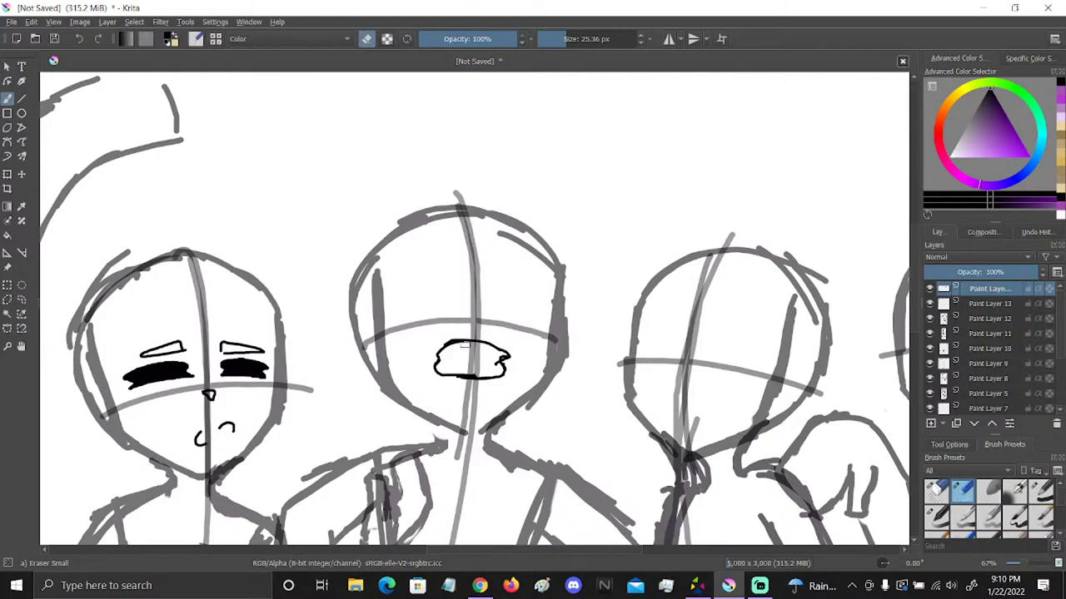
mouse_move(462, 381)
mouse_down()
mouse_move(473, 382)
mouse_move(449, 348)
mouse_move(488, 346)
mouse_move(502, 358)
mouse_move(475, 326)
mouse_move(465, 332)
mouse_move(496, 344)
mouse_up()
click(1041, 487)
right_click(481, 341)
right_click(582, 257)
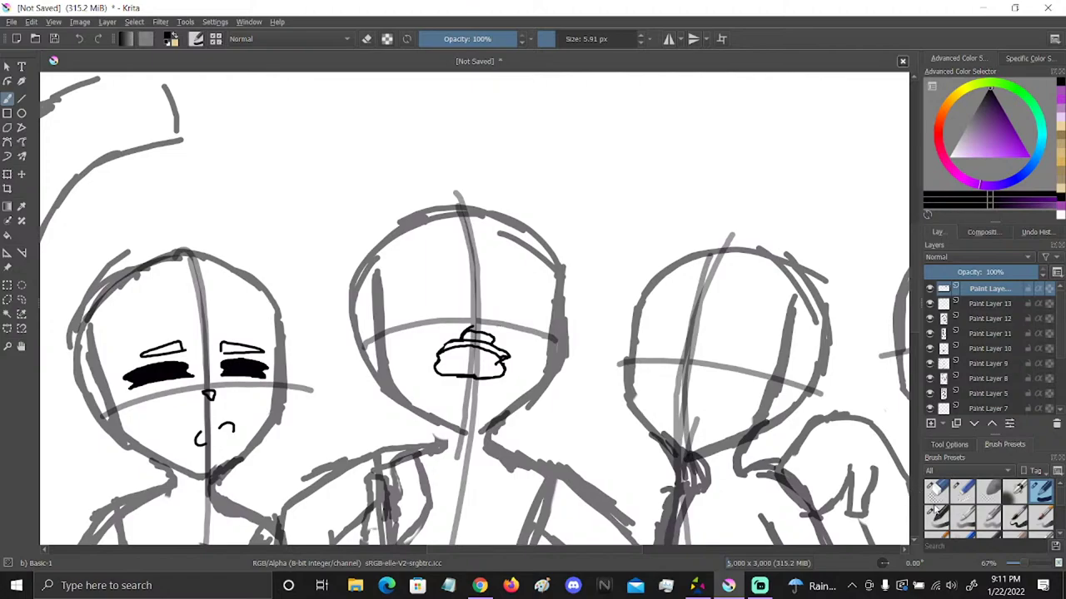
click(936, 492)
mouse_move(440, 371)
mouse_down()
mouse_move(465, 391)
mouse_move(507, 391)
mouse_up()
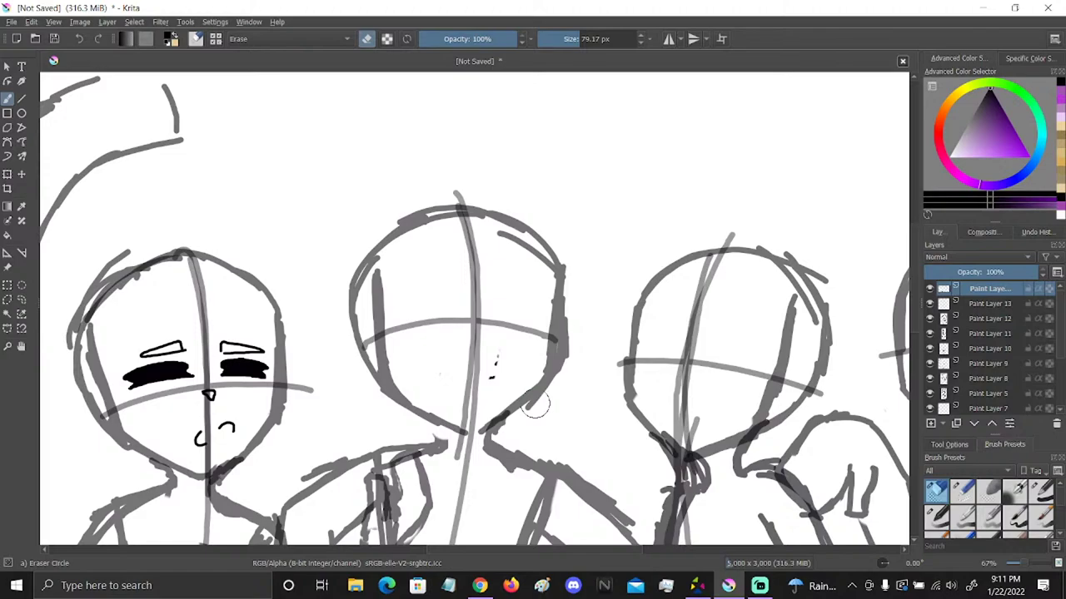
mouse_move(494, 374)
mouse_down()
mouse_move(504, 359)
mouse_move(504, 378)
mouse_up()
Draw a beak-like mouth with a pointed top and narrow inner opening on the centre guide, topped by a smaller peak
click(1039, 491)
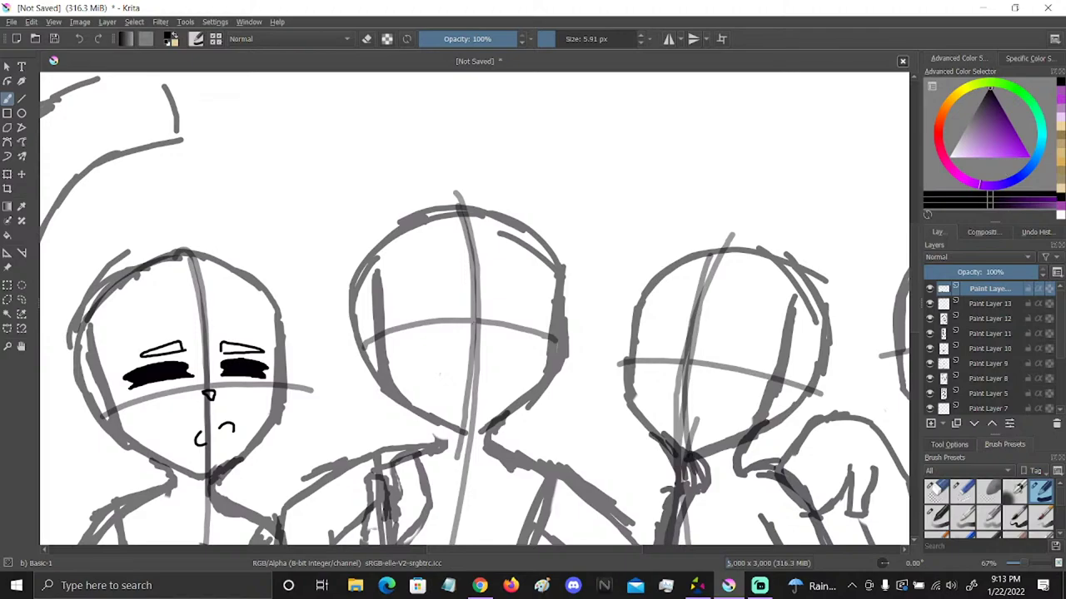
mouse_move(430, 358)
mouse_down()
mouse_move(475, 341)
mouse_move(508, 364)
mouse_up()
mouse_move(441, 369)
mouse_down()
mouse_move(496, 368)
mouse_move(442, 371)
mouse_up()
drag(508, 366, 497, 376)
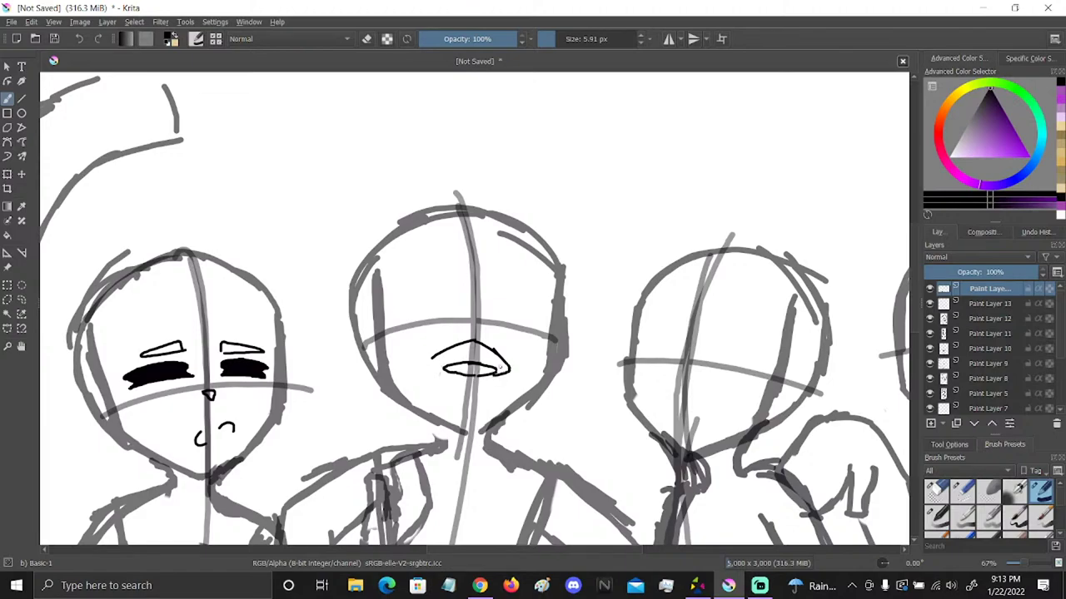
mouse_move(432, 359)
mouse_down()
mouse_move(453, 372)
mouse_move(456, 351)
mouse_move(512, 375)
mouse_up()
mouse_move(451, 349)
mouse_down()
mouse_move(481, 330)
mouse_move(492, 340)
mouse_up()
click(81, 38)
click(81, 38)
mouse_move(446, 351)
mouse_down()
mouse_move(472, 326)
mouse_move(498, 351)
mouse_up()
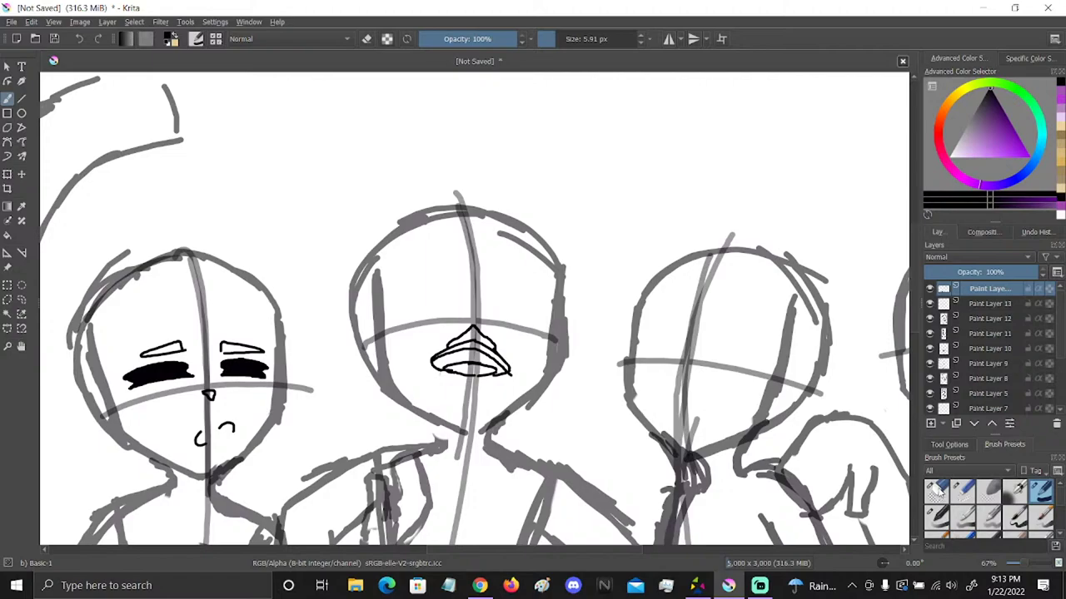
Erase the inner opening and stray lines of the beak, leaving a clean curved lower outline under the peaks
click(937, 491)
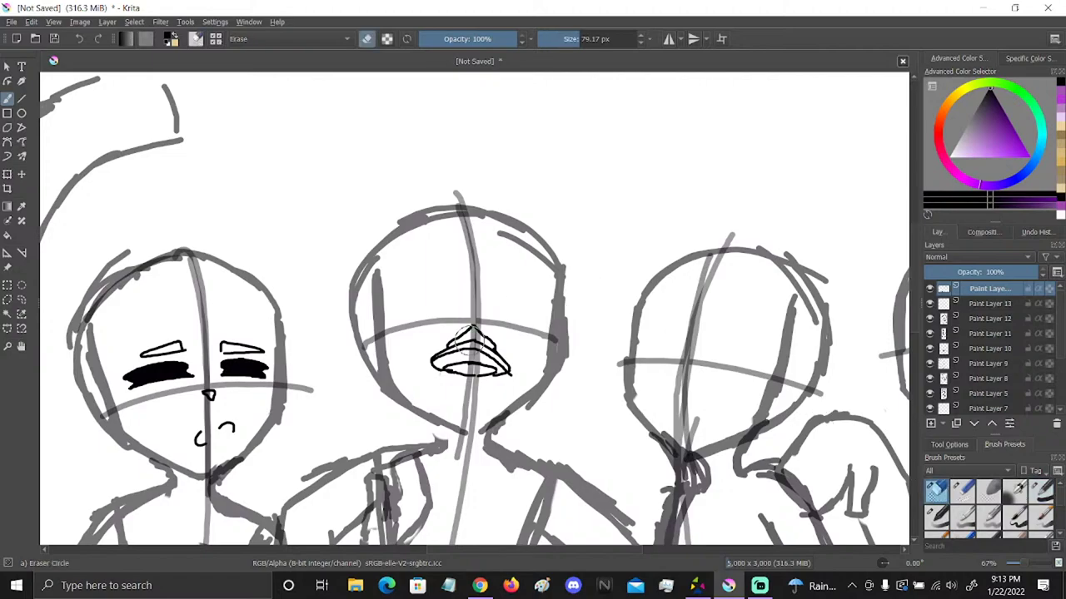
mouse_move(445, 367)
mouse_down()
mouse_move(485, 373)
mouse_move(469, 362)
mouse_move(444, 370)
mouse_move(528, 375)
mouse_move(430, 363)
mouse_up()
key(slash)
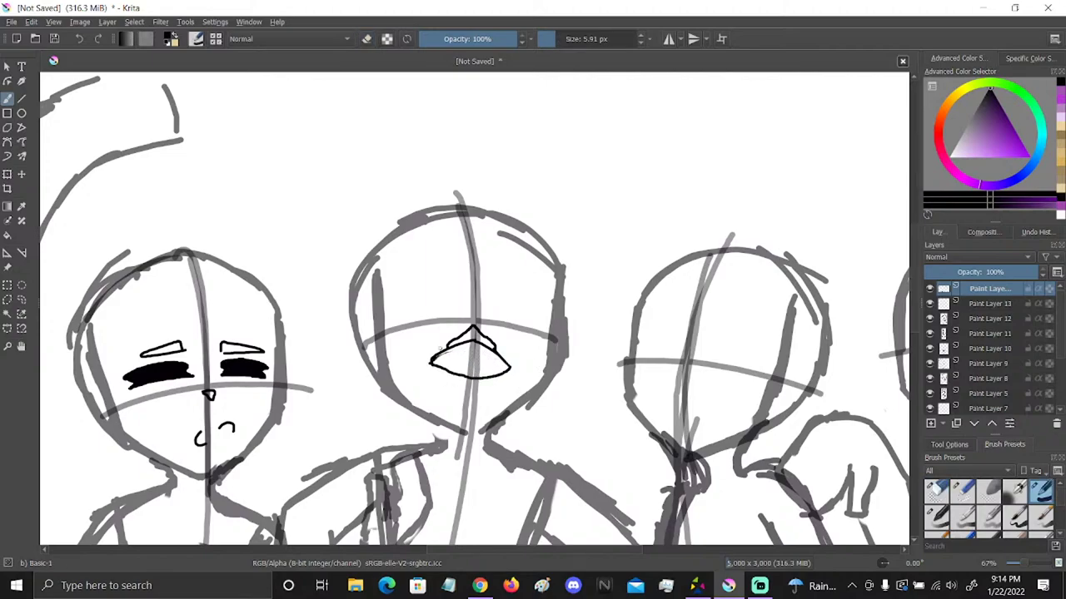
click(961, 492)
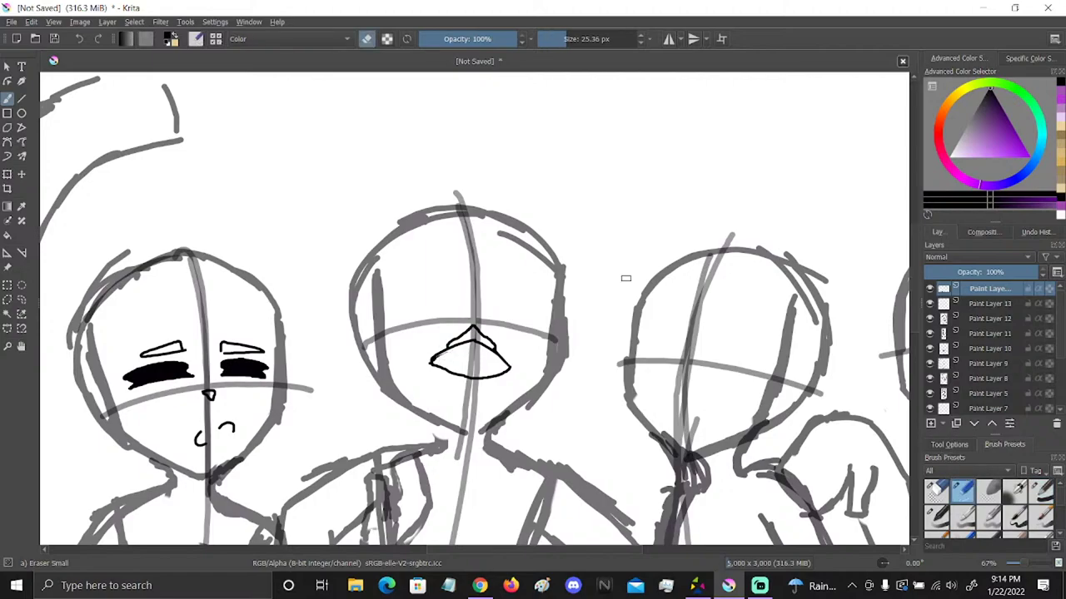
click(1042, 491)
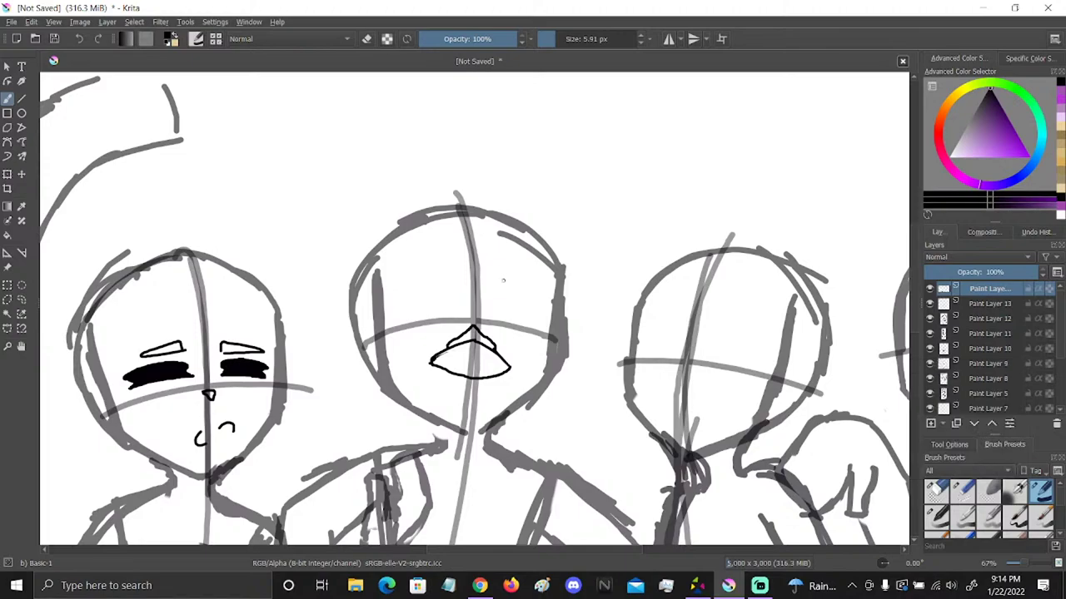
Try freehand eye outlines to the right of the centre guide above the beak, removing each attempt
mouse_move(506, 281)
mouse_down()
mouse_move(540, 287)
mouse_move(535, 329)
mouse_move(504, 329)
mouse_up()
mouse_move(505, 289)
mouse_down()
mouse_move(541, 291)
mouse_move(546, 305)
mouse_move(516, 328)
mouse_move(542, 286)
mouse_up()
click(935, 491)
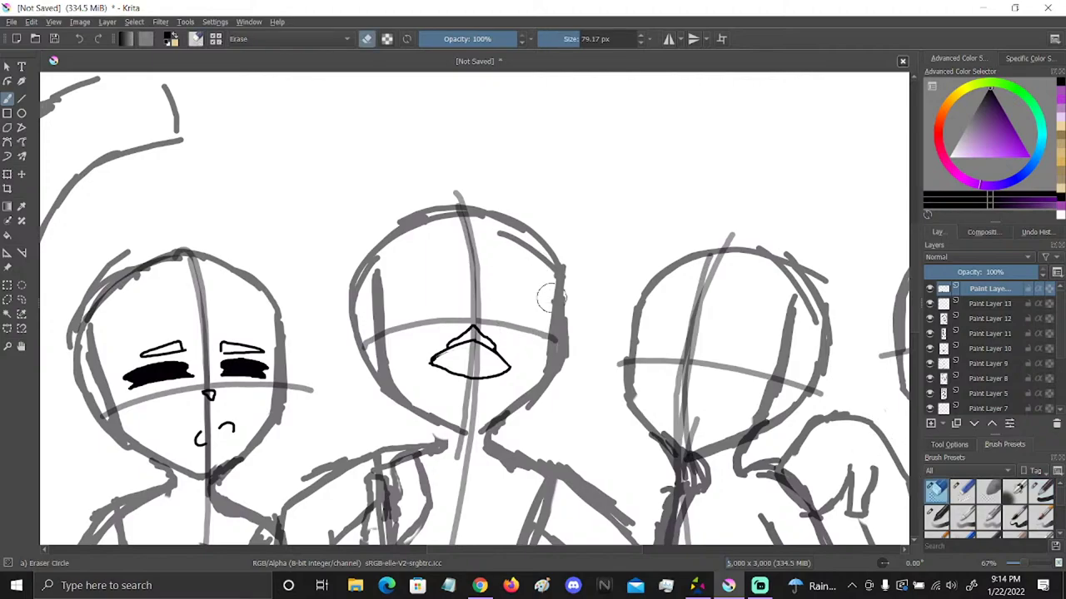
click(1041, 492)
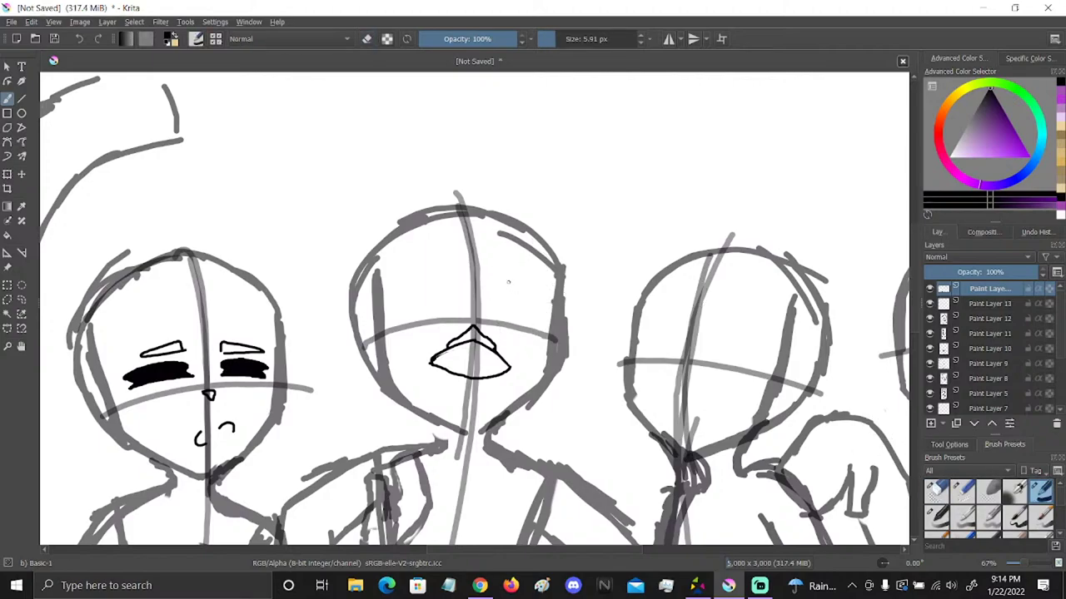
mouse_move(503, 280)
mouse_down()
mouse_move(545, 295)
mouse_move(539, 323)
mouse_move(517, 329)
mouse_up()
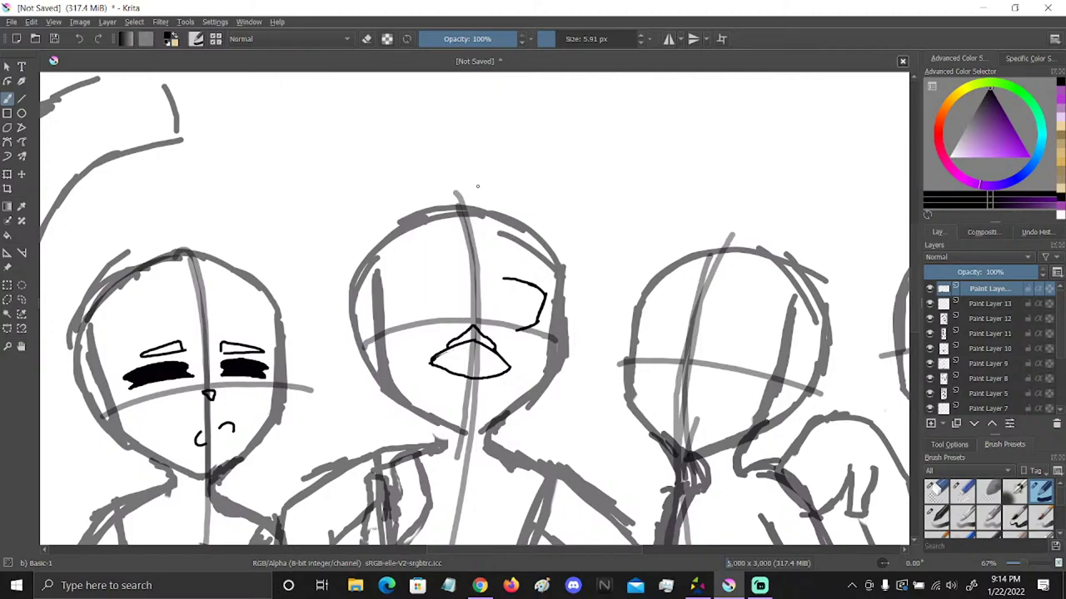
drag(527, 326, 509, 332)
mouse_move(546, 293)
mouse_down()
mouse_move(539, 321)
mouse_move(517, 330)
mouse_move(541, 330)
mouse_up()
mouse_move(542, 291)
mouse_down()
mouse_move(495, 334)
mouse_move(502, 318)
mouse_move(512, 345)
mouse_move(525, 269)
mouse_move(535, 266)
mouse_move(545, 291)
mouse_up()
click(964, 493)
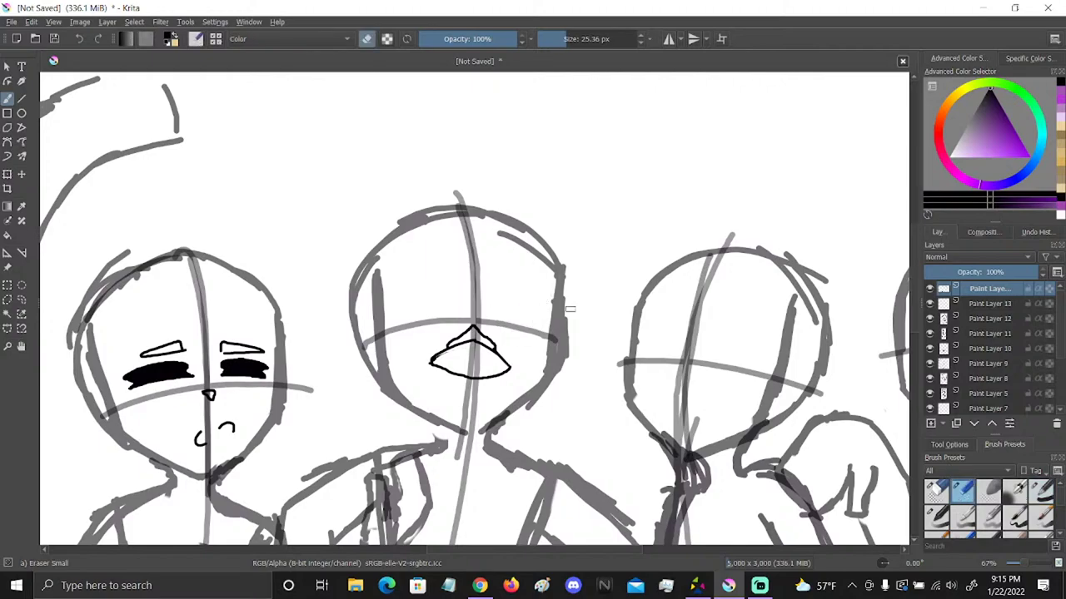
click(1043, 494)
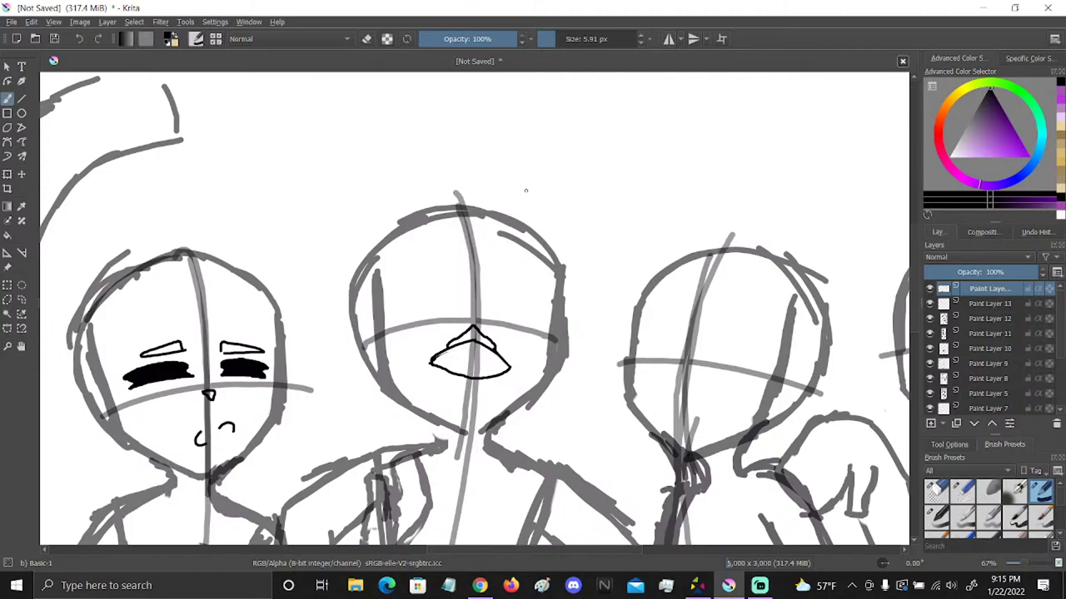
mouse_move(500, 300)
mouse_down()
mouse_move(501, 320)
mouse_move(503, 291)
mouse_up()
click(79, 38)
Draw a tall oval eye to the right of the centre guide with the Ellipse tool, tilt it clockwise and move it closer to the beak
click(22, 113)
drag(505, 262, 549, 324)
click(8, 284)
drag(498, 237, 560, 342)
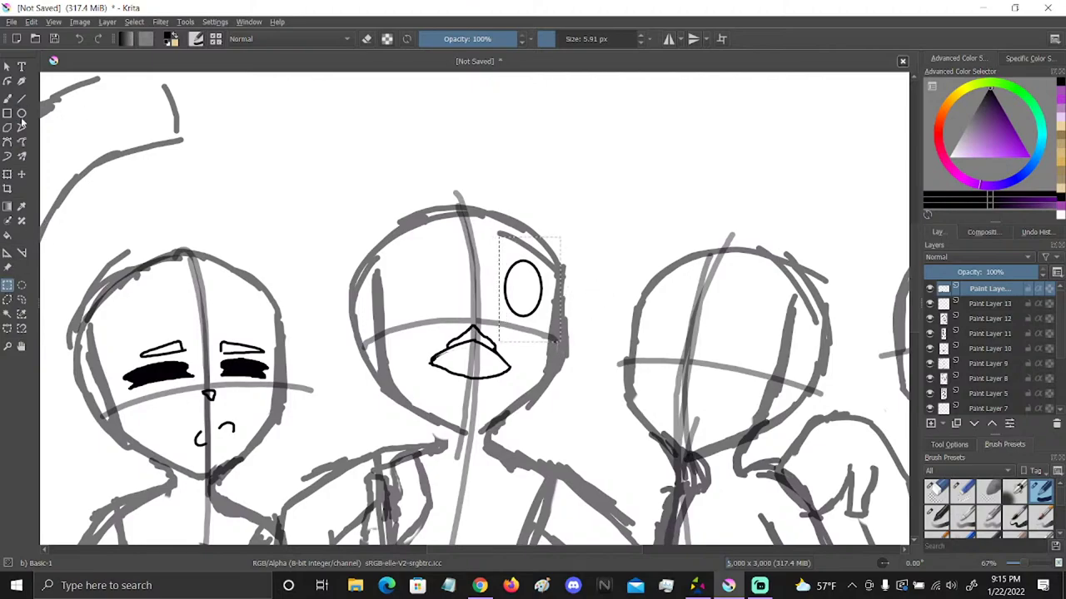
click(8, 174)
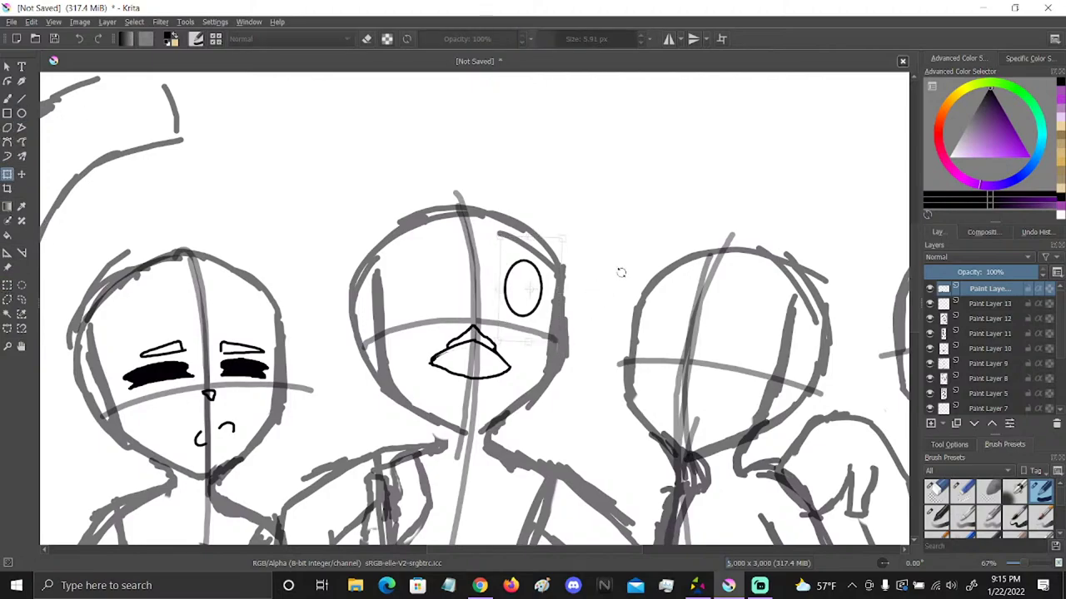
mouse_move(539, 293)
mouse_down()
mouse_move(533, 306)
mouse_move(523, 300)
mouse_up()
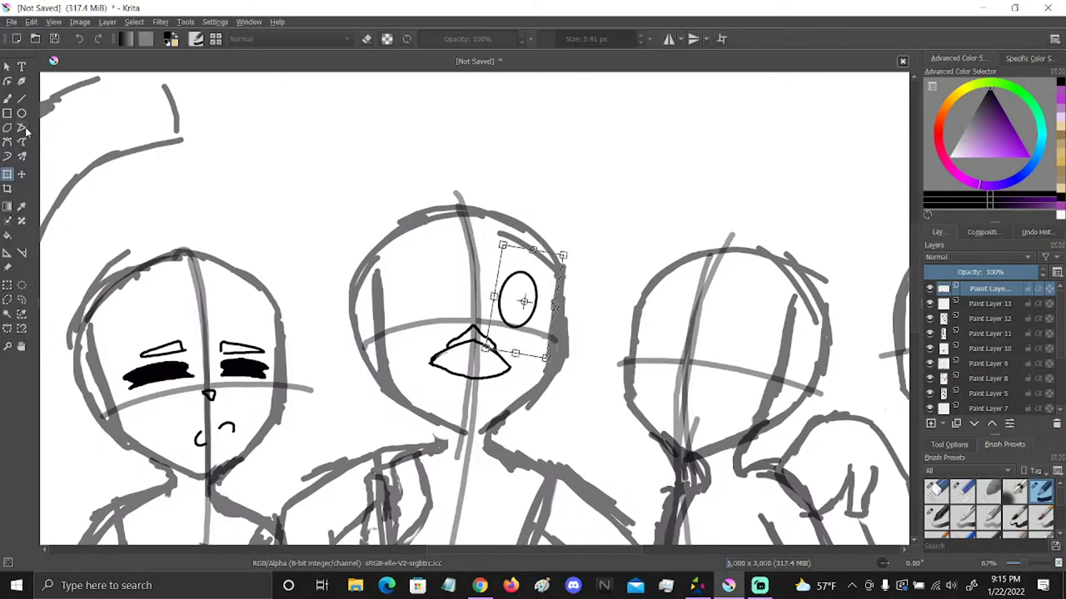
key(Return)
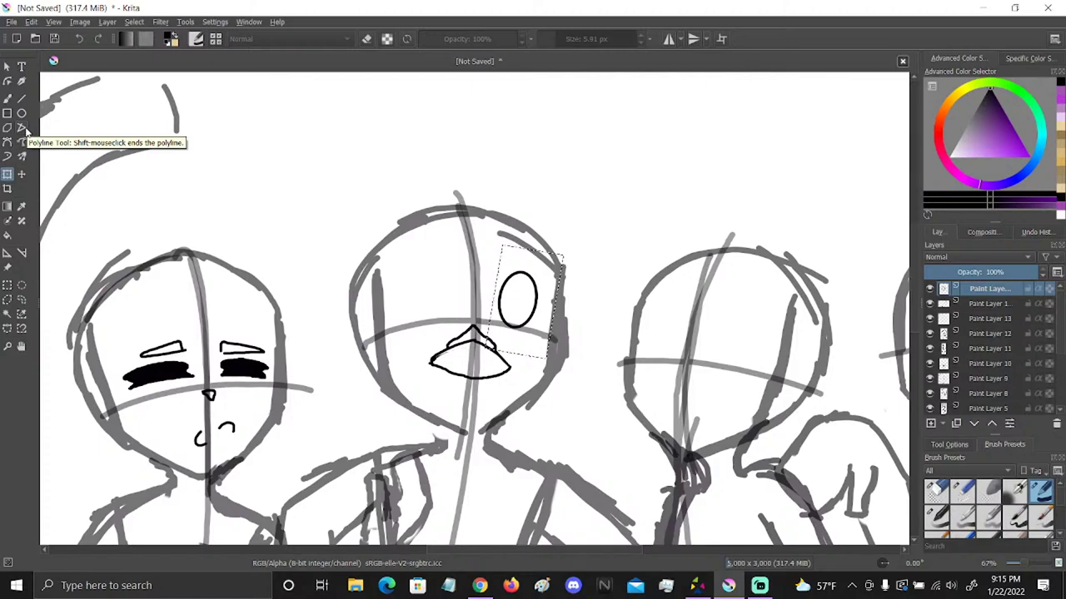
Copy the oval eye, paste it to the left of the centre guide, tilt it counterclockwise and widen it slightly
key(ctrl+c)
key(ctrl+v)
drag(524, 333, 436, 329)
drag(571, 354, 583, 330)
drag(441, 319, 445, 315)
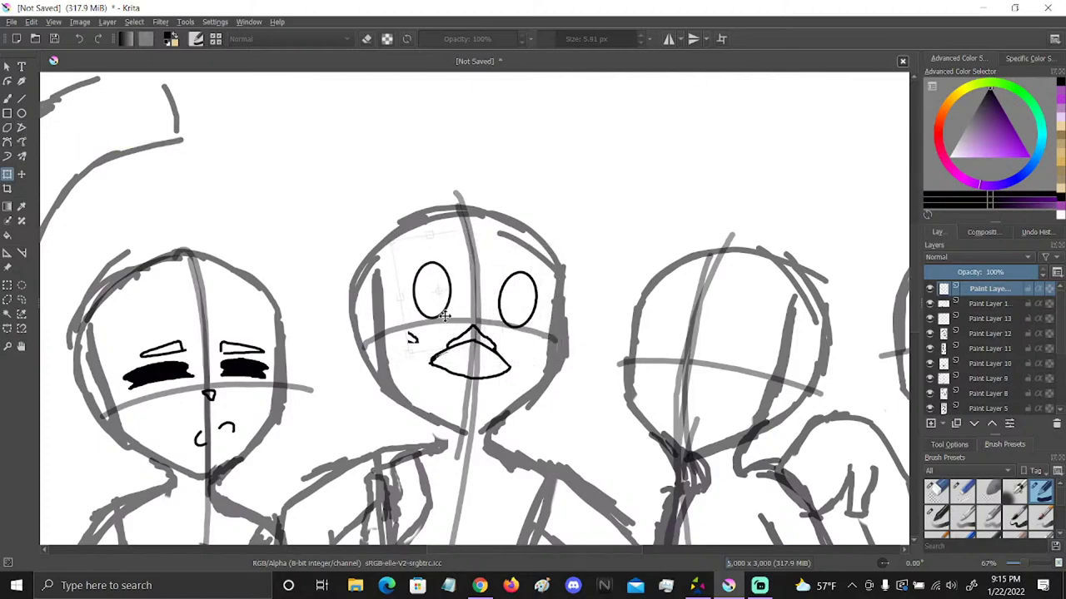
drag(479, 284, 479, 287)
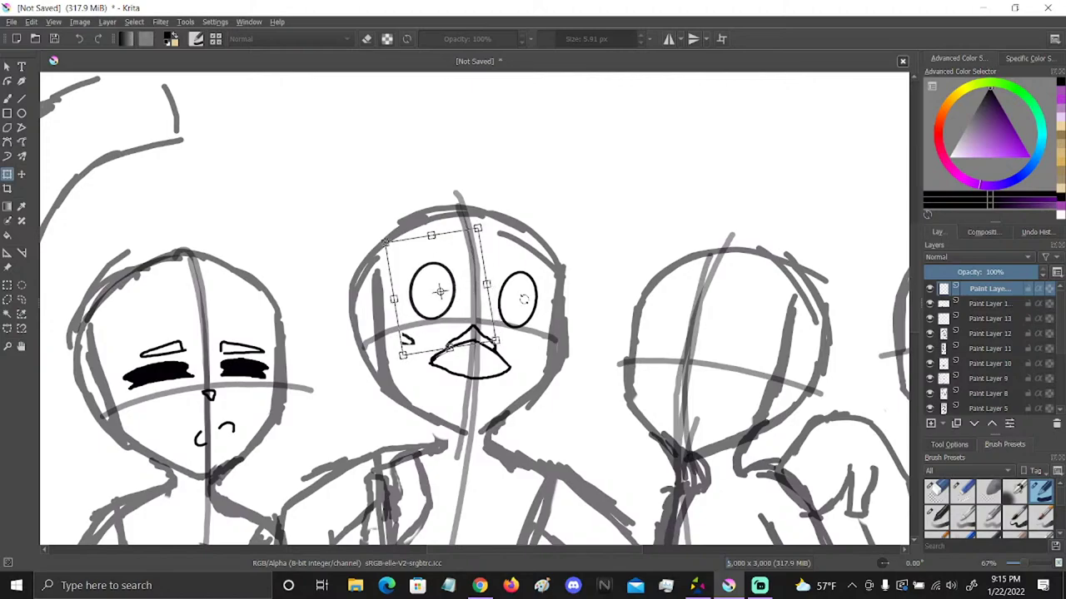
Select the original eye to the right of the centre guide on its own layer and rotate it slightly counterclockwise
click(991, 304)
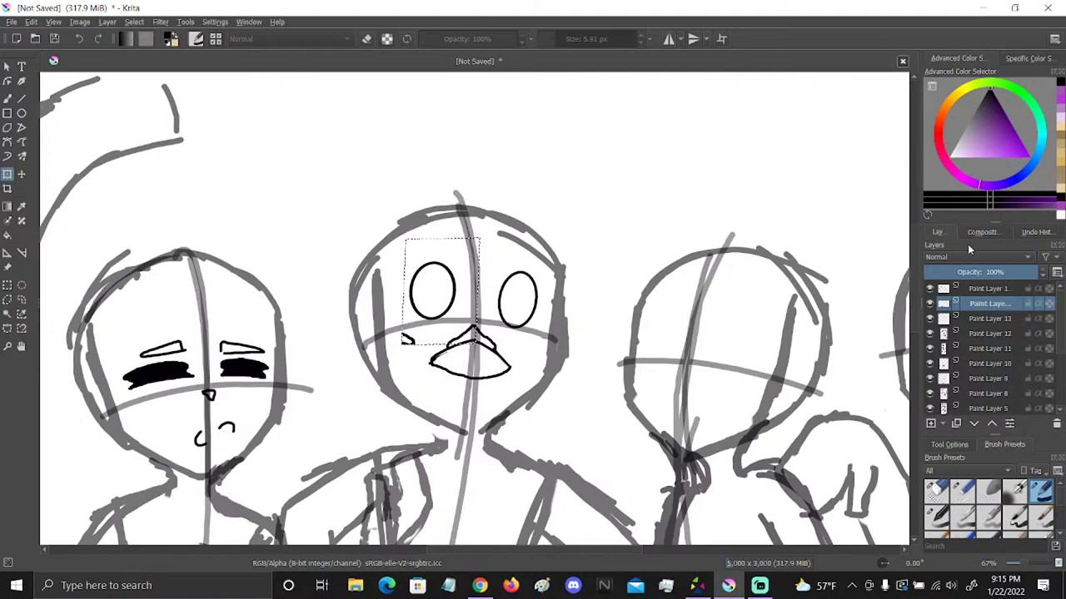
click(21, 285)
mouse_move(498, 254)
mouse_down()
mouse_move(511, 331)
mouse_move(552, 344)
mouse_up()
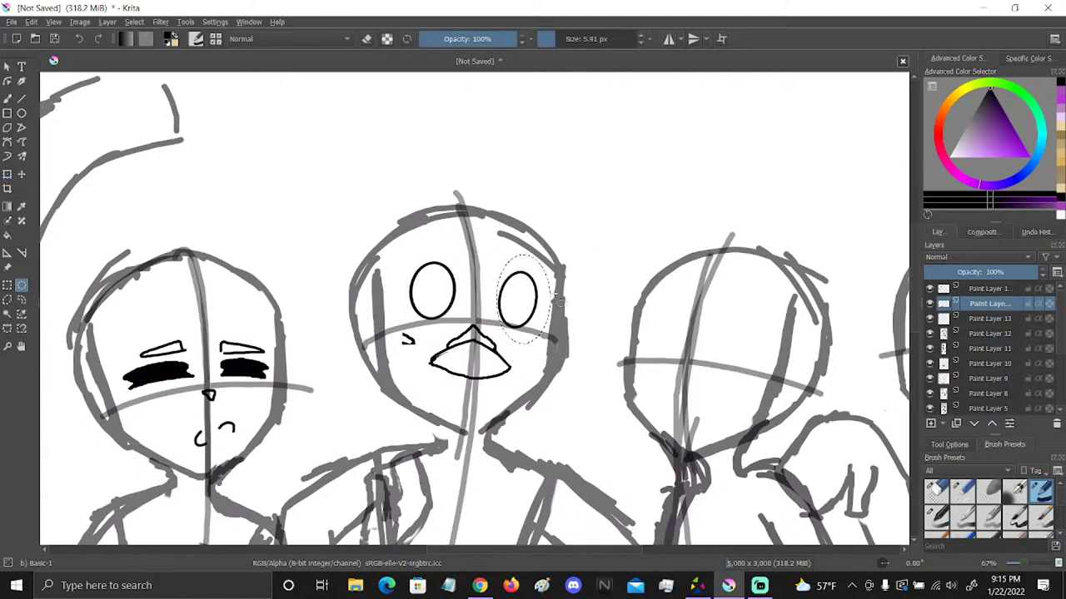
click(7, 174)
drag(496, 297, 585, 307)
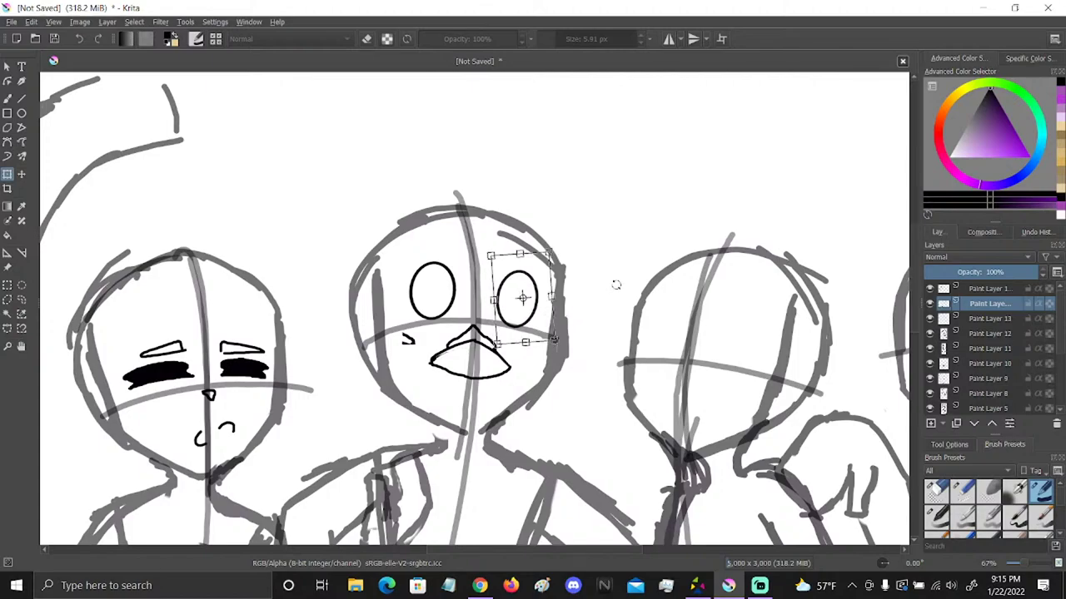
Clear the selection and erase the stray mark beside the beak on the pasted eye's layer
drag(982, 305, 983, 288)
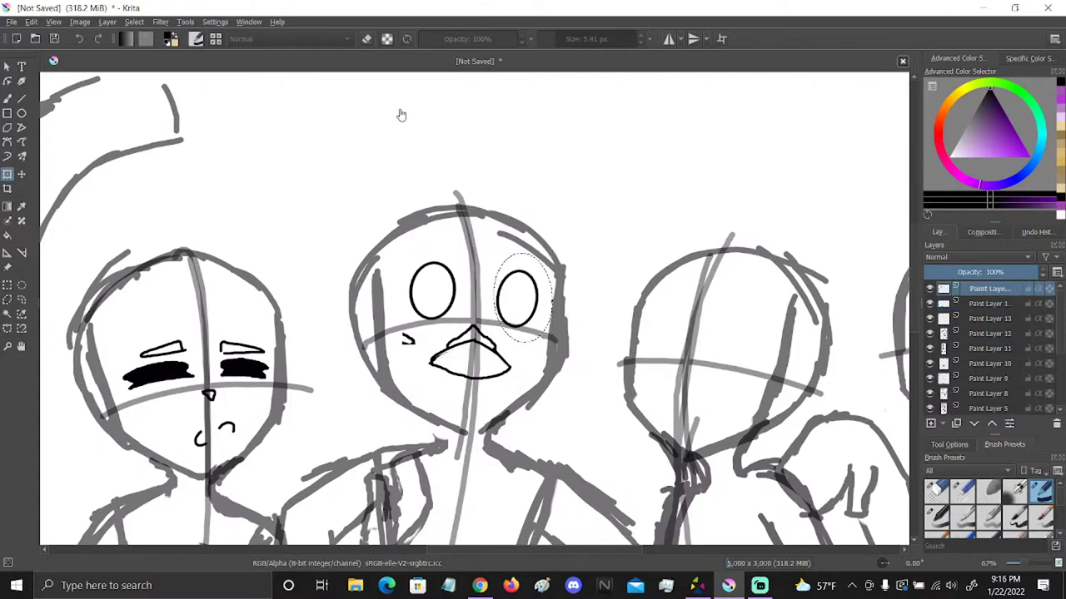
click(22, 285)
click(244, 183)
click(936, 491)
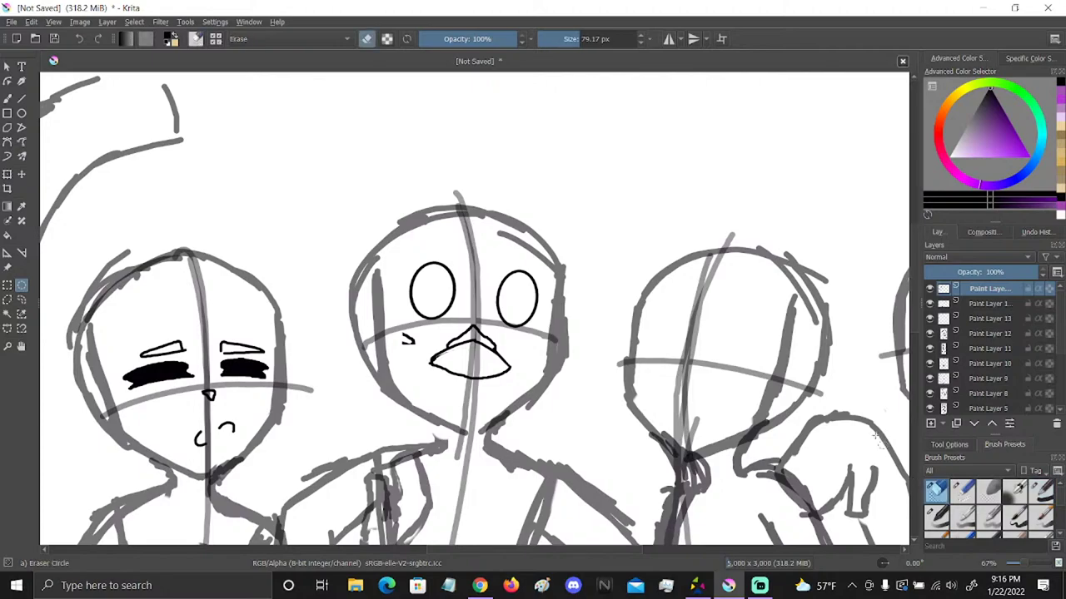
click(10, 100)
click(412, 343)
Merge the pasted eye's layer with the layer below and draw a curved vertical line through each oval eye with the Basic-1 brush
click(1041, 491)
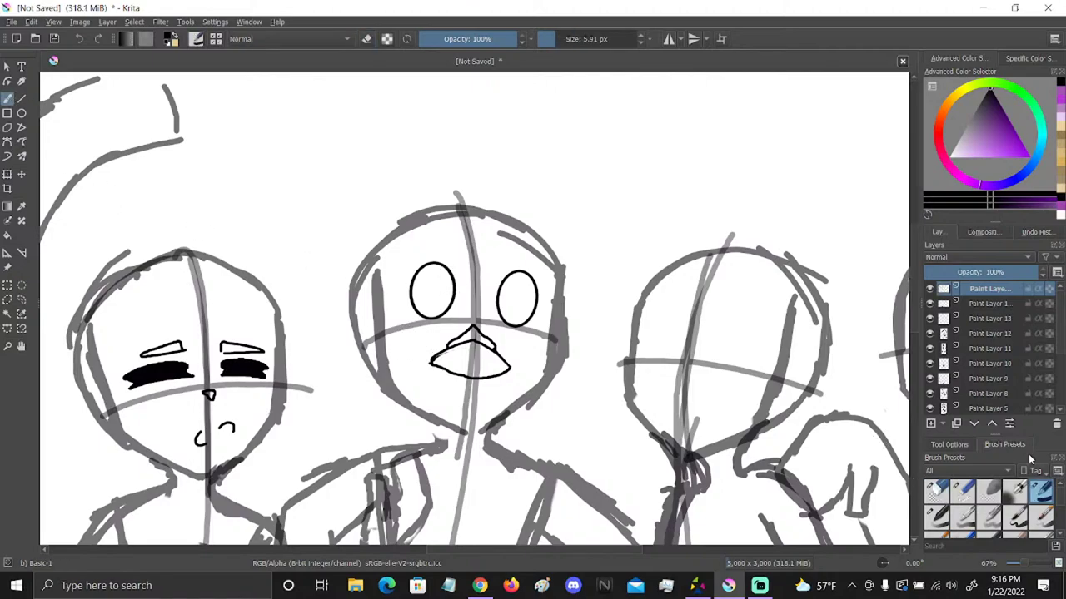
drag(521, 269, 525, 306)
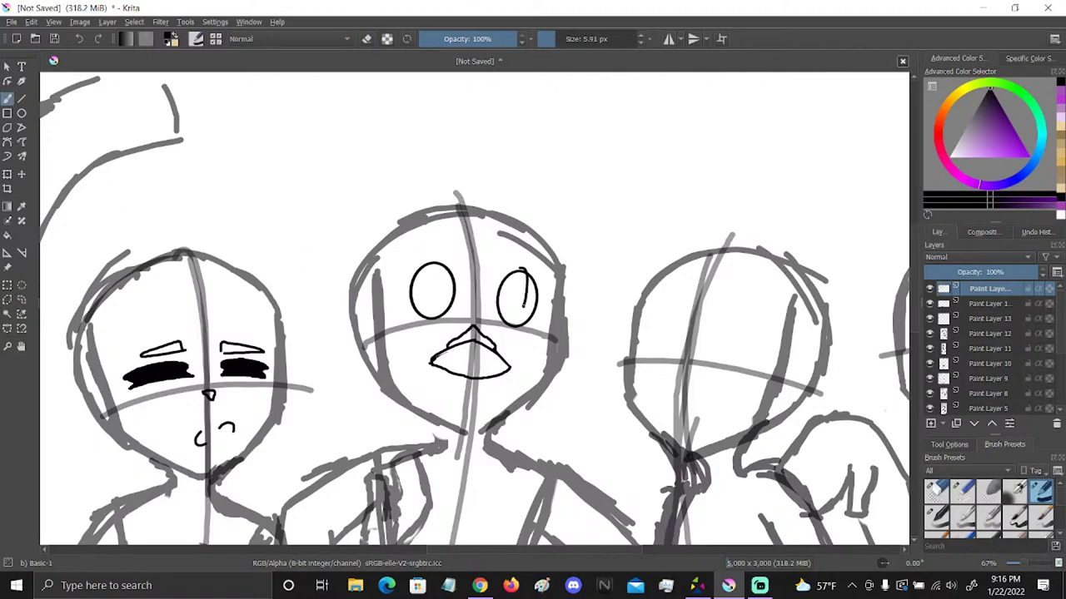
click(79, 38)
right_click(984, 289)
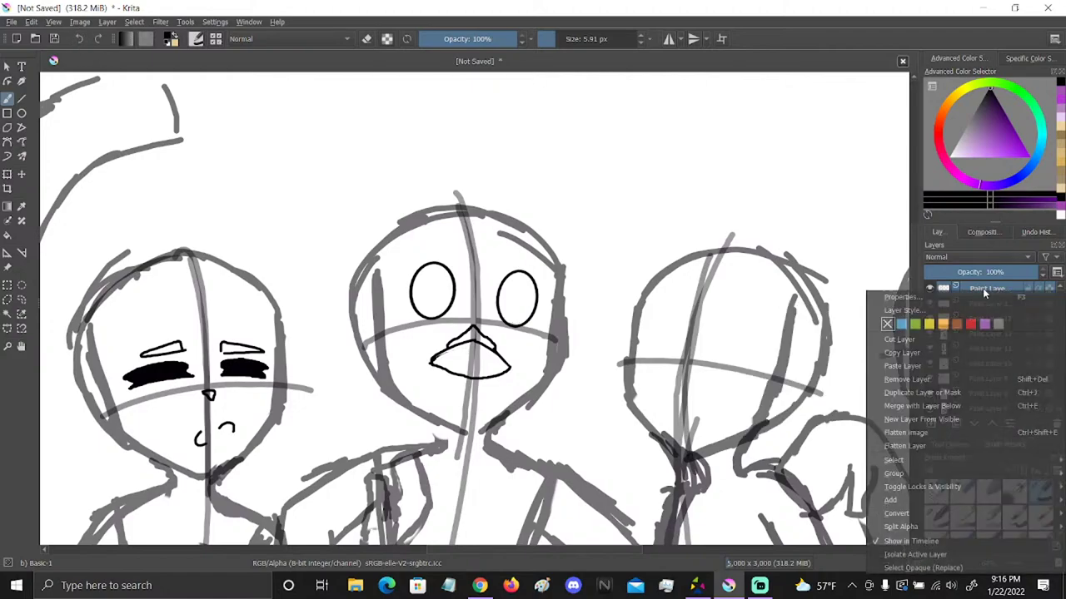
click(949, 407)
drag(522, 271, 512, 327)
drag(431, 264, 430, 318)
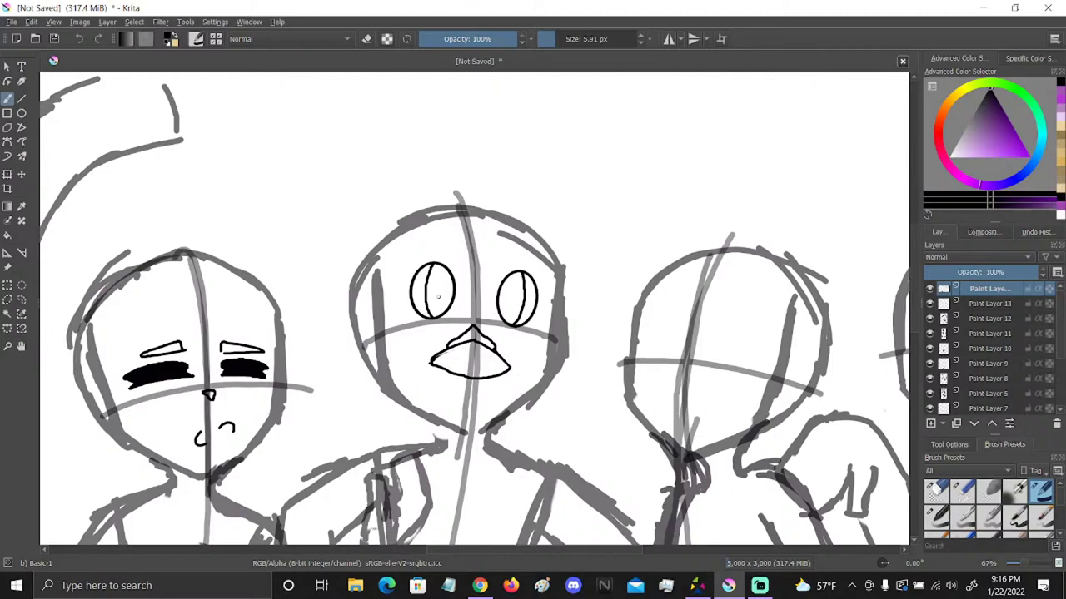
Draw narrow vertical slit pupils inside both oval eyes of the beaked character's head
drag(518, 275, 511, 324)
drag(441, 265, 438, 318)
double_click(80, 39)
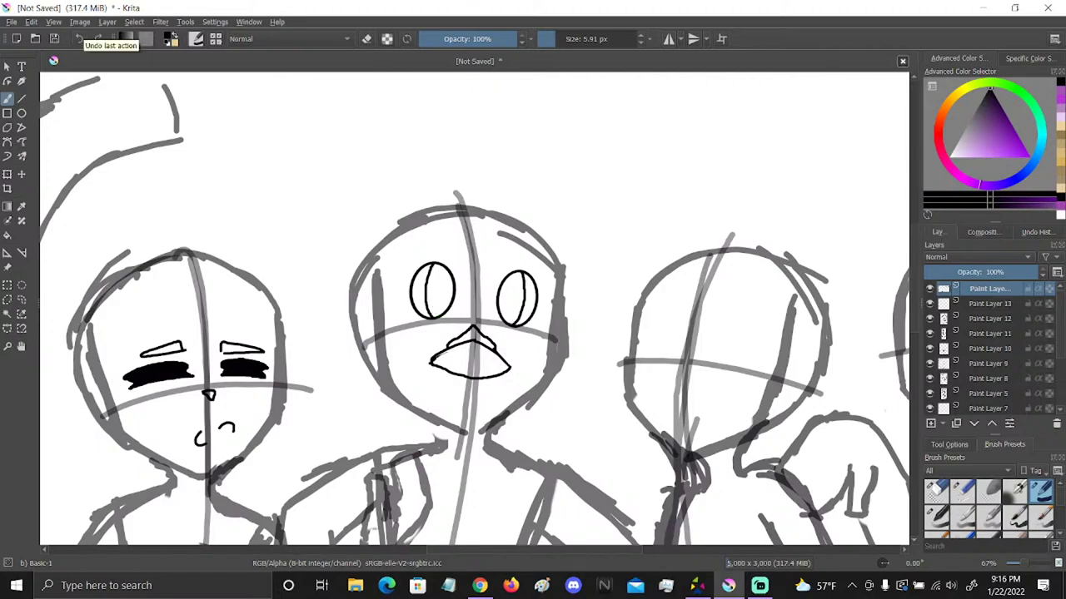
drag(517, 271, 504, 323)
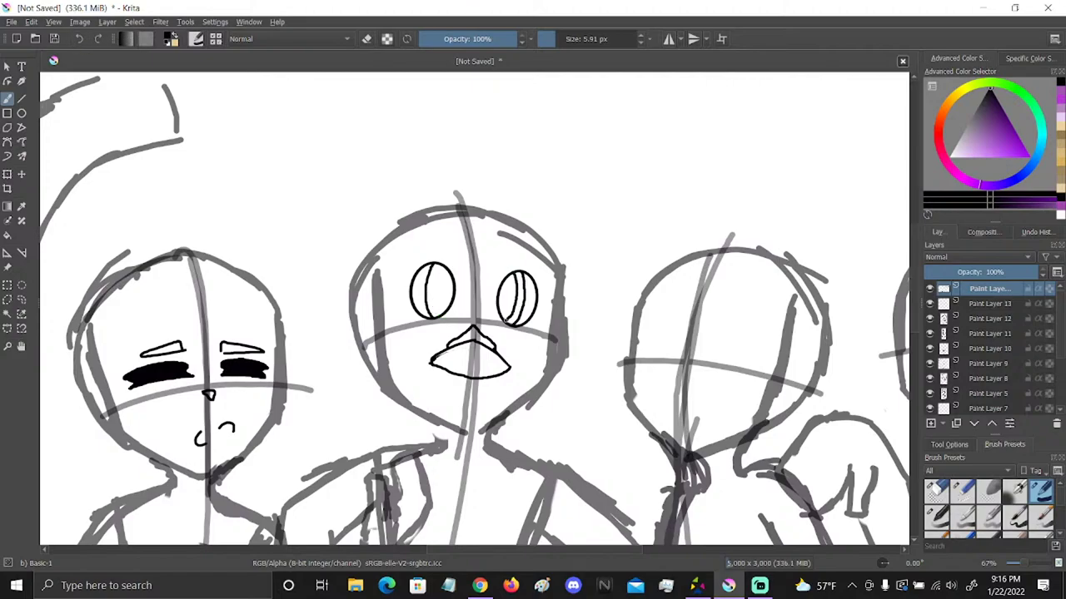
drag(443, 264, 436, 313)
mouse_move(472, 286)
mouse_down()
mouse_move(488, 269)
mouse_move(472, 290)
mouse_up()
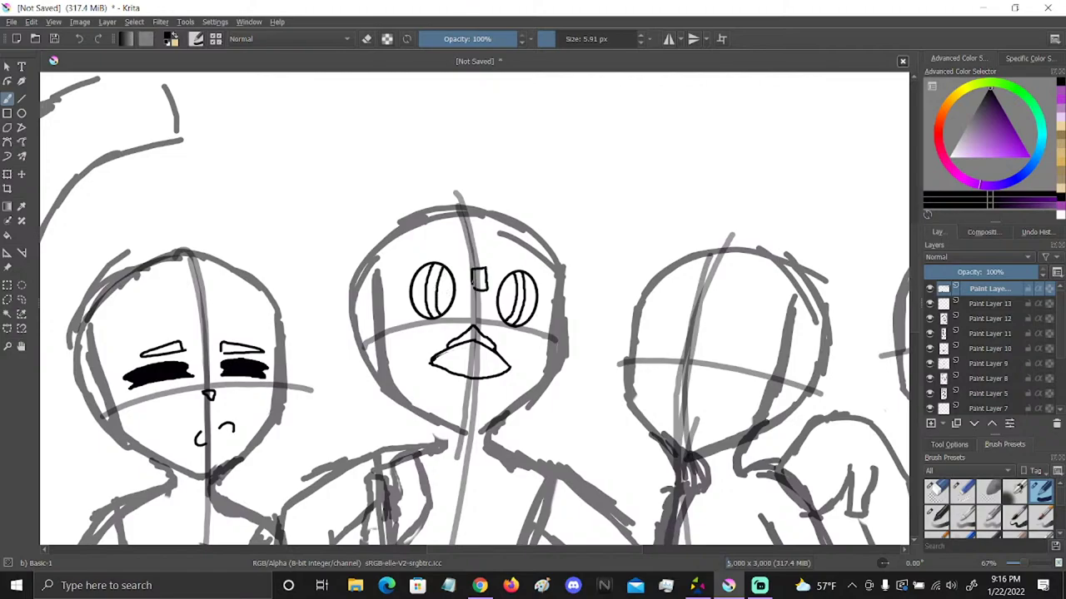
click(80, 38)
click(80, 38)
drag(442, 263, 442, 317)
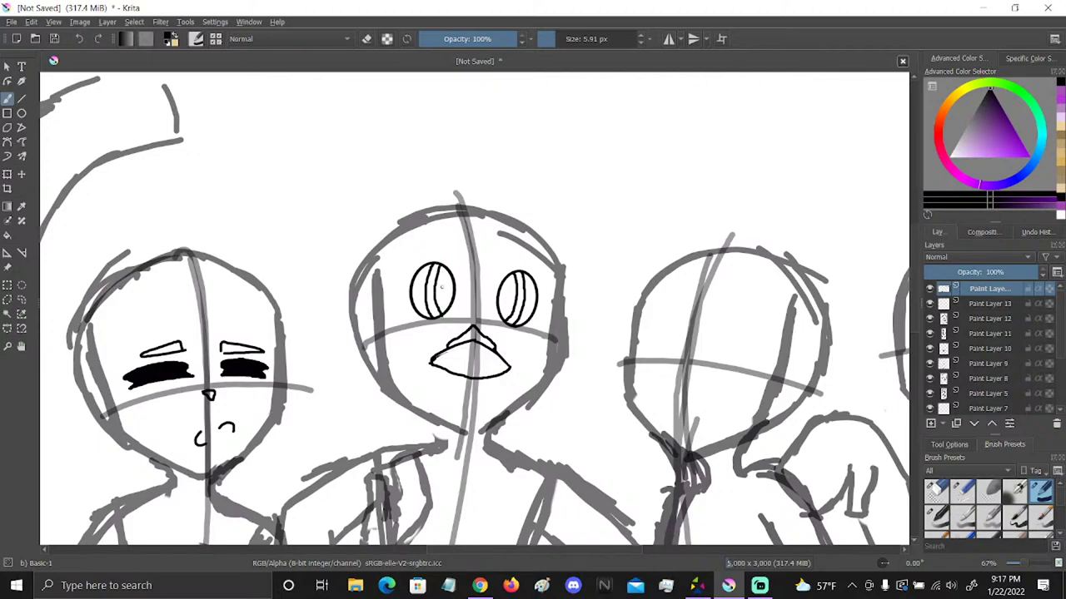
mouse_move(496, 263)
mouse_down()
mouse_move(547, 264)
mouse_move(500, 272)
mouse_move(411, 255)
mouse_up()
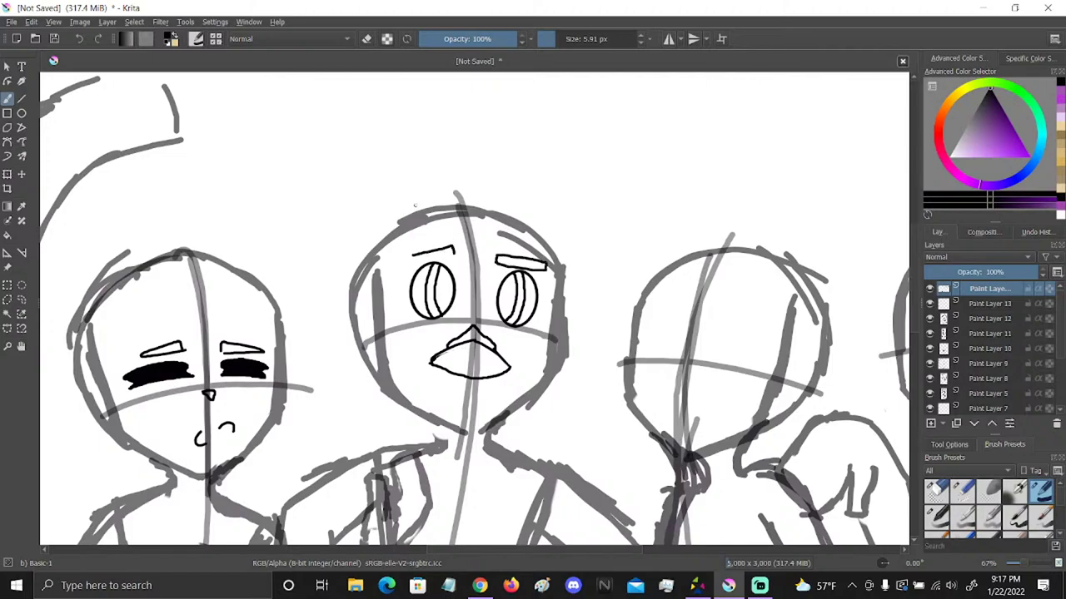
click(78, 40)
click(78, 39)
click(78, 39)
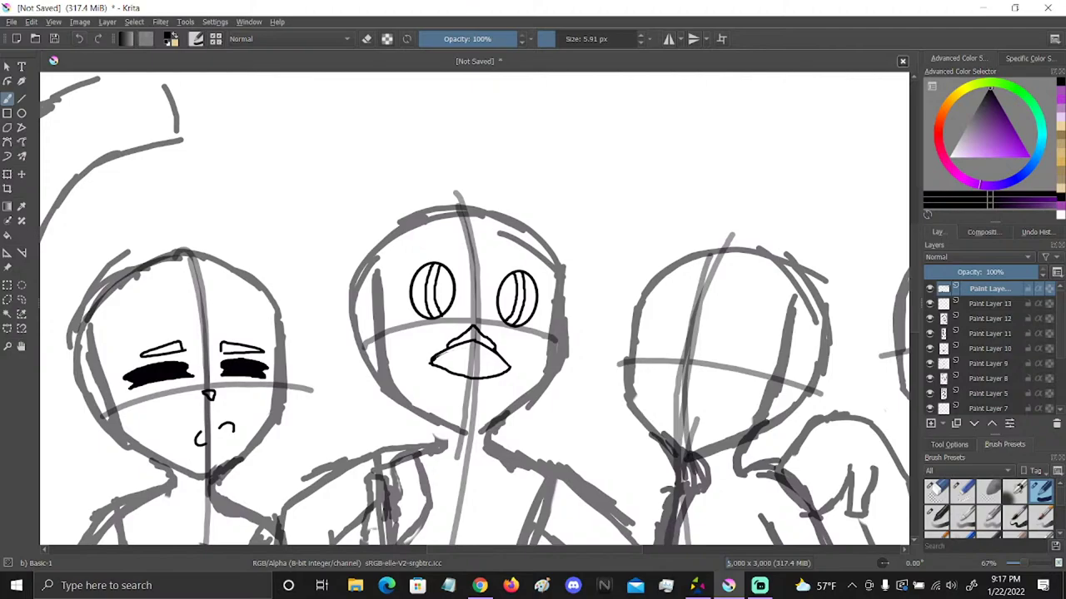
Draw two slanted, tapered eyebrow outlines on the upside-down head, on the forehead side of its eyes
click(21, 346)
mouse_move(352, 427)
mouse_down()
mouse_move(602, 202)
mouse_move(661, 166)
mouse_move(670, 133)
mouse_move(671, 280)
mouse_up()
key(b)
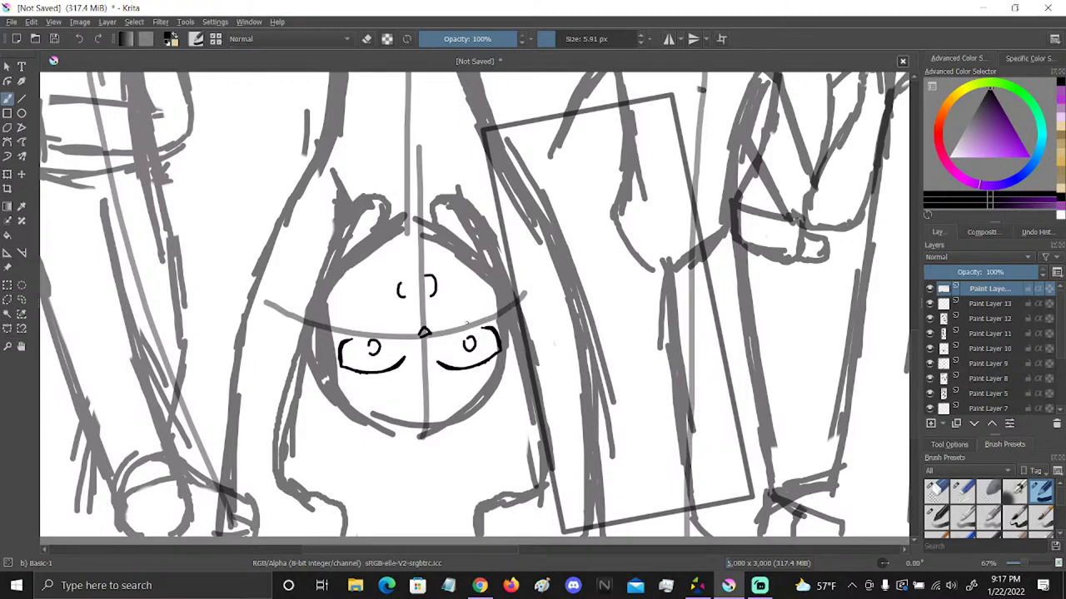
mouse_move(450, 385)
mouse_down()
mouse_move(441, 404)
mouse_move(441, 388)
mouse_up()
mouse_move(440, 390)
mouse_down()
mouse_move(489, 375)
mouse_move(442, 401)
mouse_move(355, 392)
mouse_move(412, 386)
mouse_up()
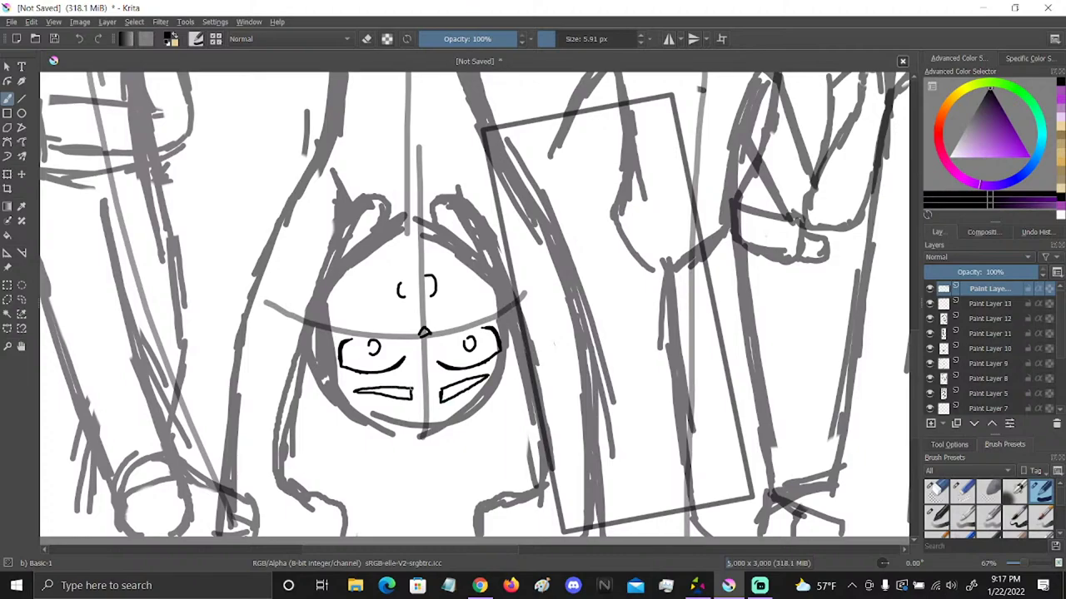
Draw one eye with a thick arched upper lid and a round iris on the blank head beside the beaked character
click(22, 346)
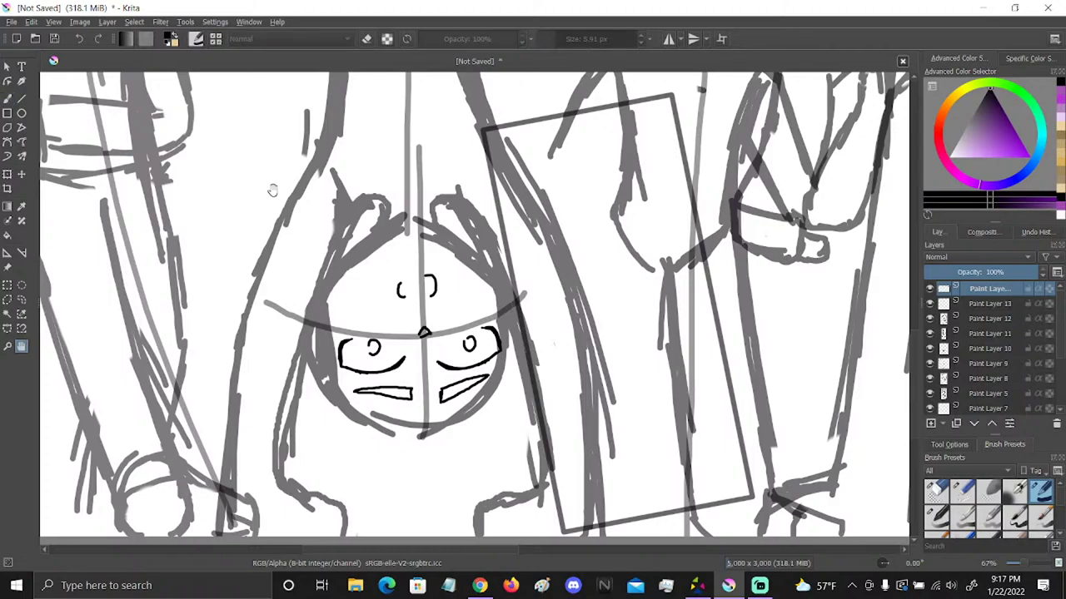
key(5)
mouse_move(295, 163)
mouse_down()
mouse_move(379, 254)
mouse_move(434, 218)
mouse_move(411, 235)
mouse_move(315, 253)
mouse_move(374, 239)
mouse_up()
key(b)
key(h)
drag(847, 302, 406, 308)
drag(617, 292, 454, 327)
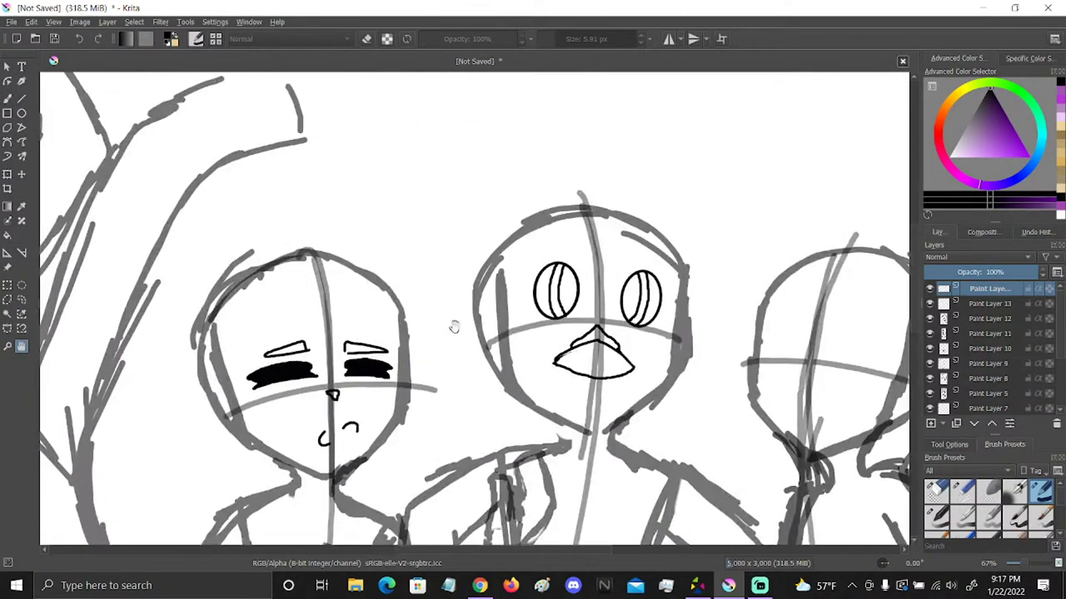
drag(755, 335, 673, 298)
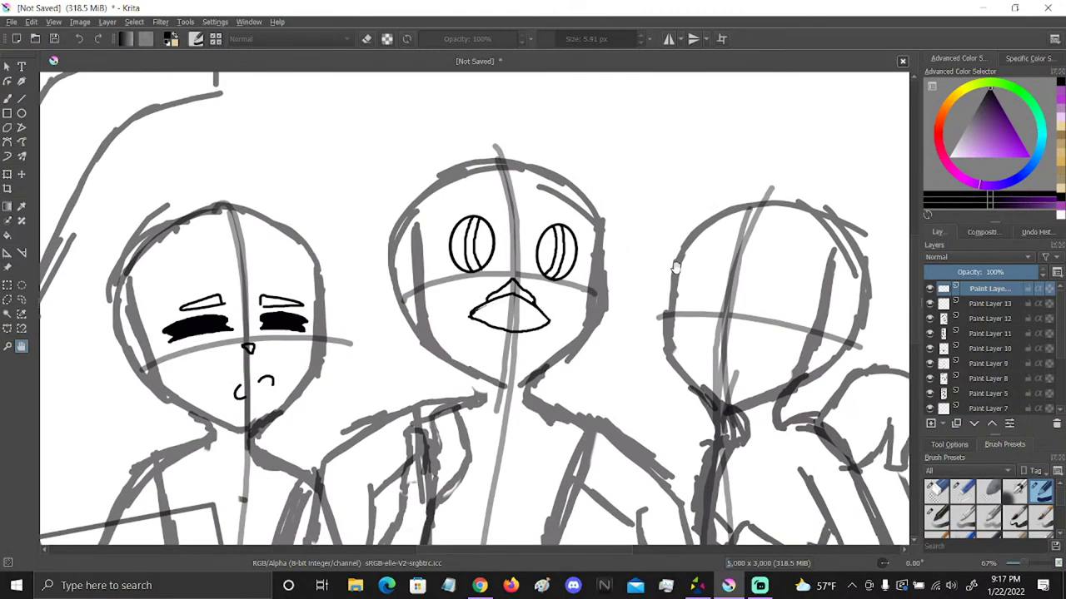
drag(761, 338, 471, 300)
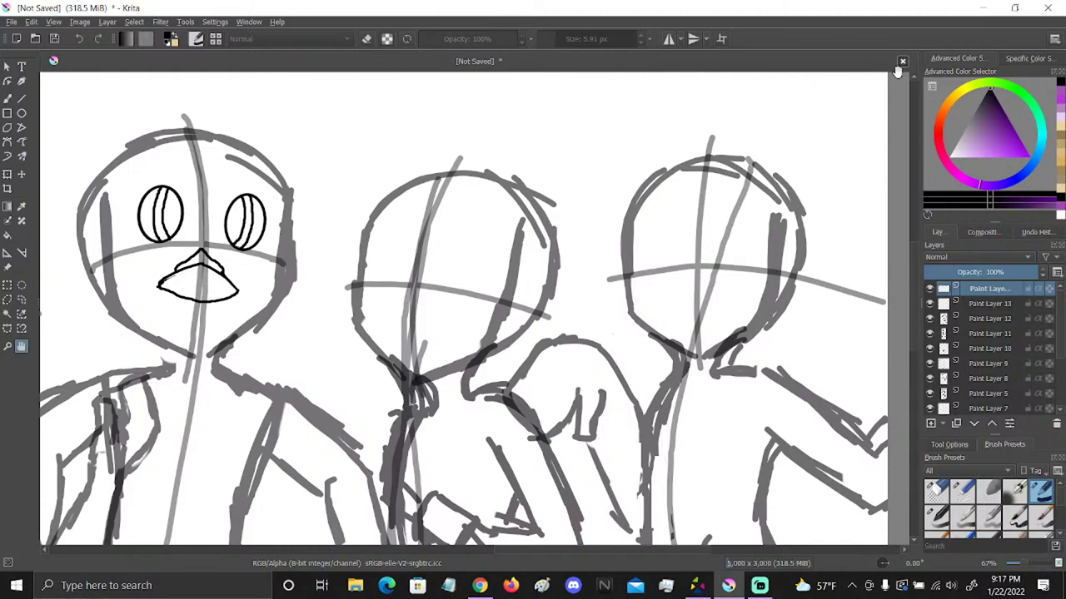
click(7, 97)
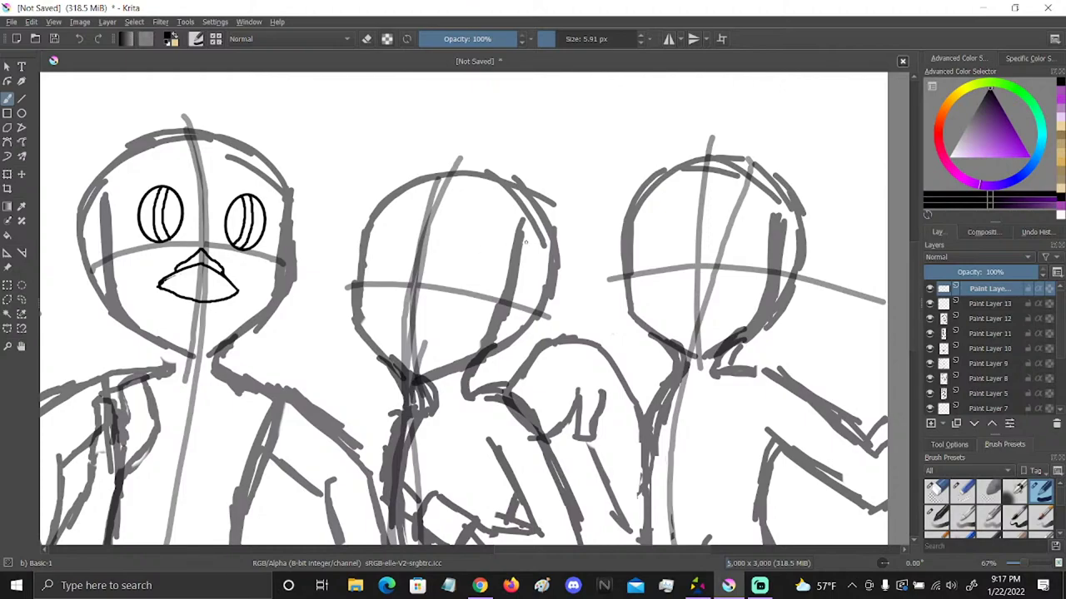
mouse_move(489, 269)
mouse_down()
mouse_move(445, 262)
mouse_move(496, 272)
mouse_move(488, 292)
mouse_up()
key(ctrl+z)
mouse_move(438, 264)
mouse_down()
mouse_move(466, 260)
mouse_move(490, 275)
mouse_move(439, 261)
mouse_move(478, 283)
mouse_move(488, 273)
mouse_move(464, 286)
mouse_up()
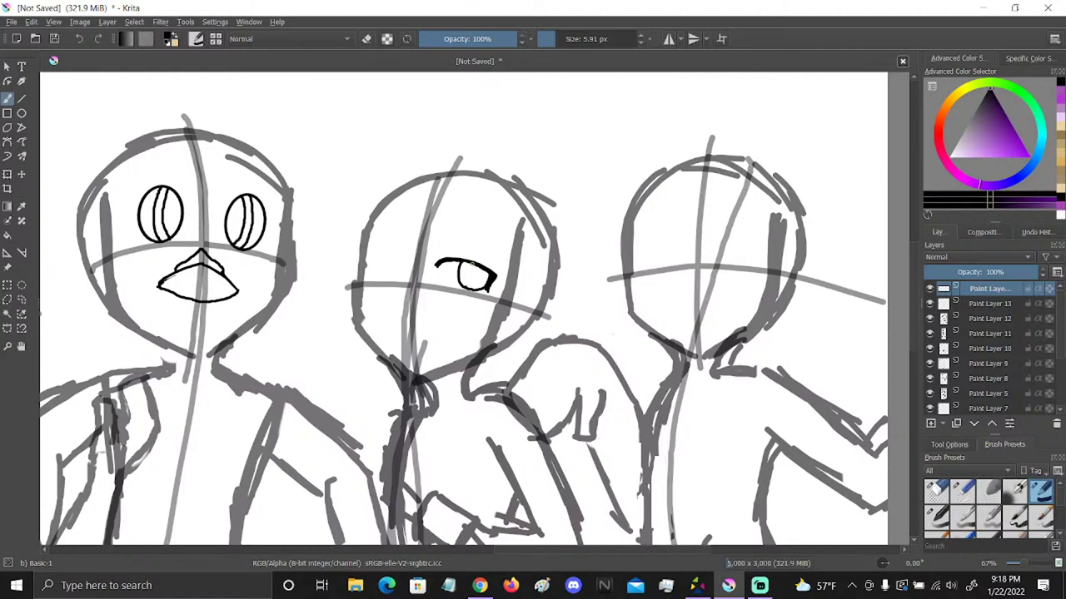
drag(440, 263, 435, 268)
Select the new eye with a rectangular selection and copy it to a new layer
key(ctrl+r)
drag(423, 215, 550, 319)
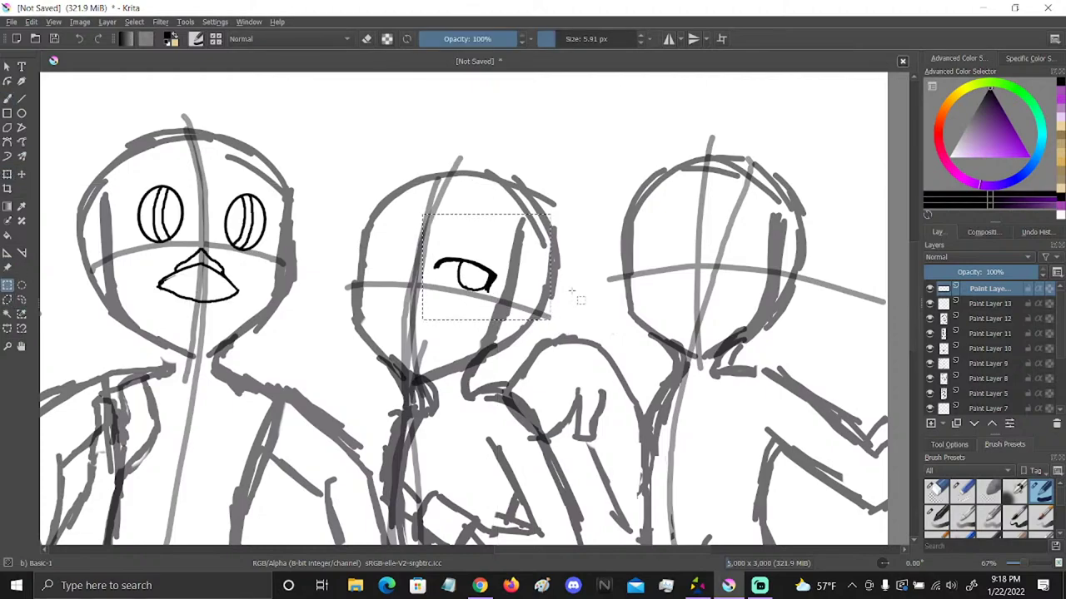
key(ctrl+j)
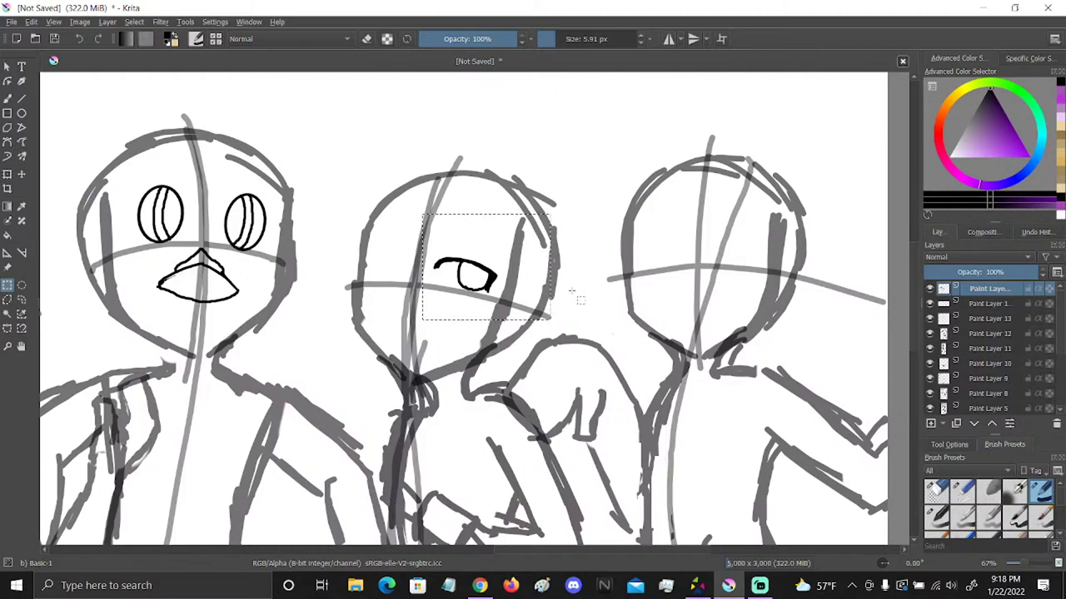
Mirror the copied eye horizontally, then move, rotate and slightly resize it to sit on the other side of the face's centre line
click(6, 174)
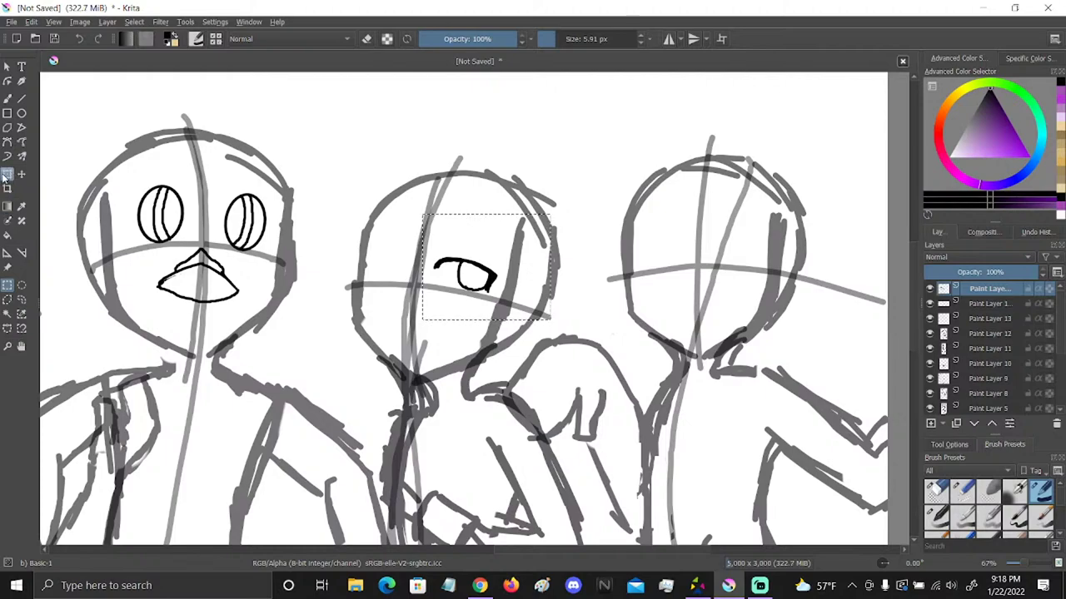
right_click(531, 280)
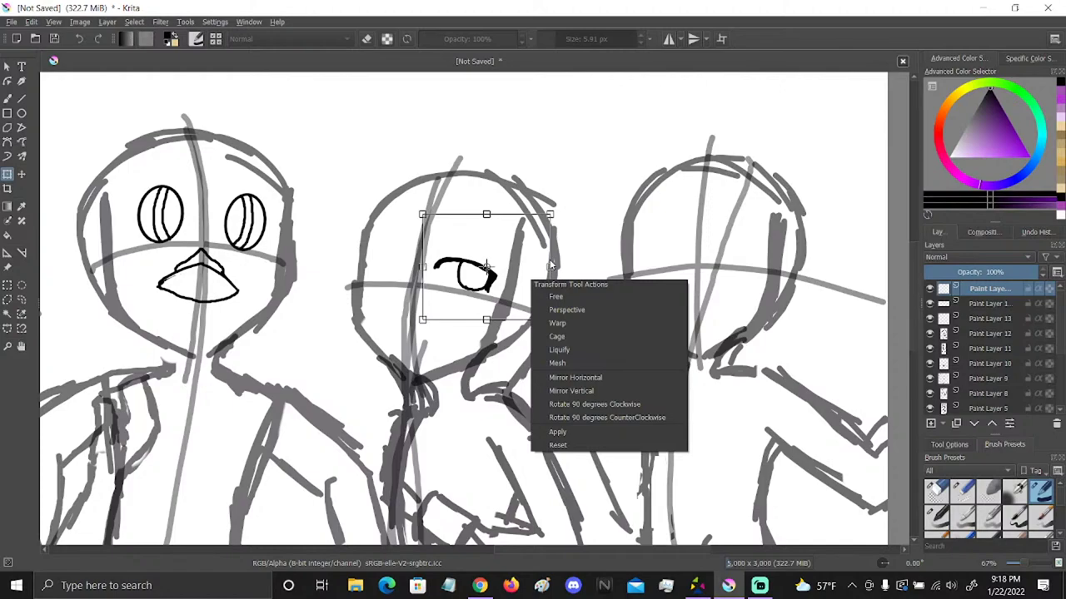
click(598, 379)
drag(491, 287, 381, 290)
drag(547, 260, 560, 306)
drag(377, 287, 405, 289)
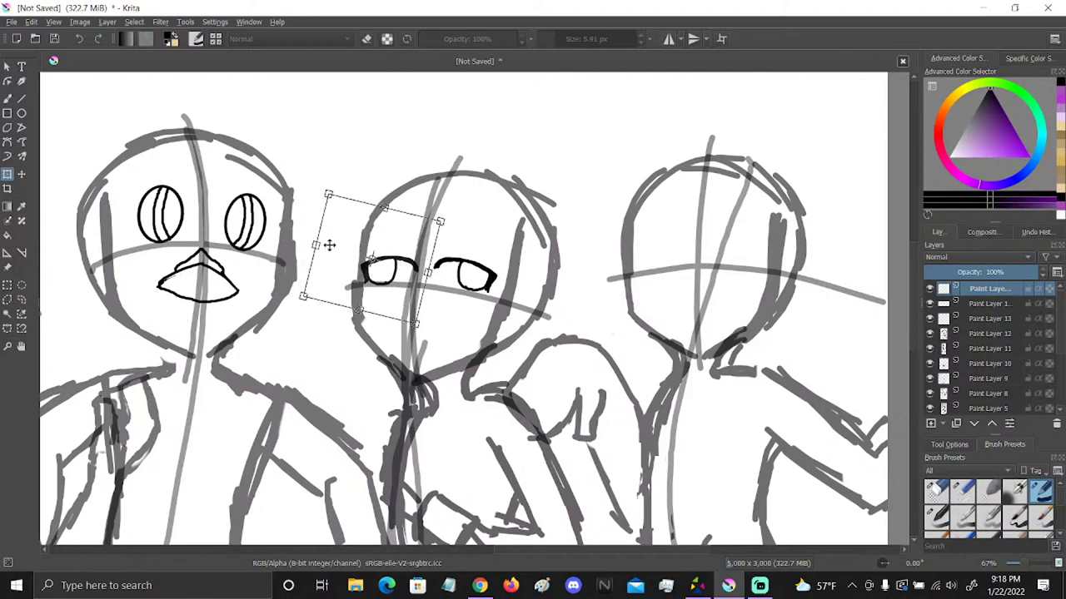
drag(427, 274, 420, 270)
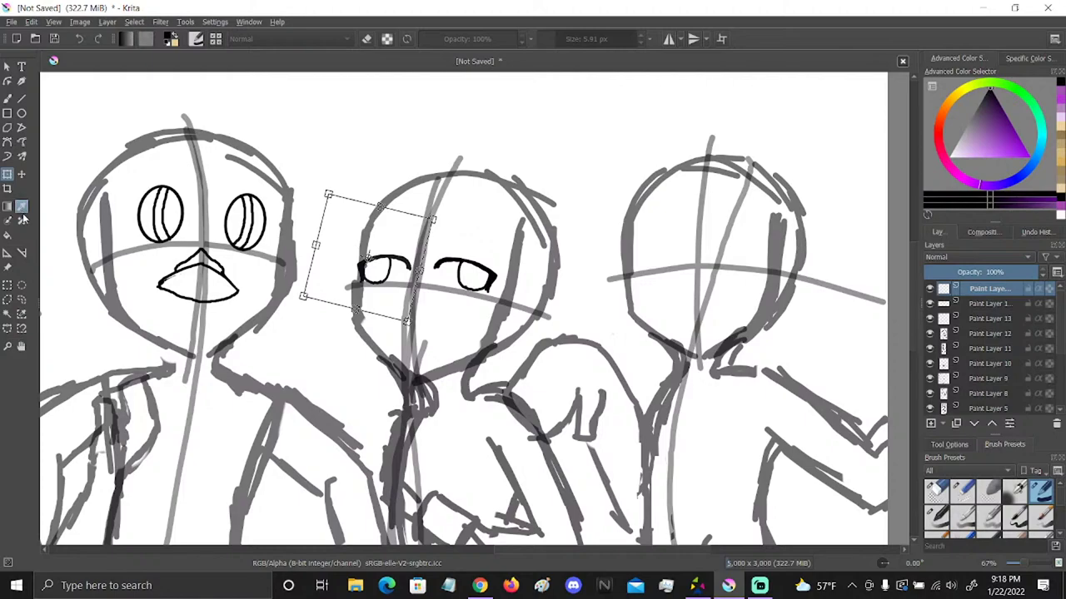
click(22, 285)
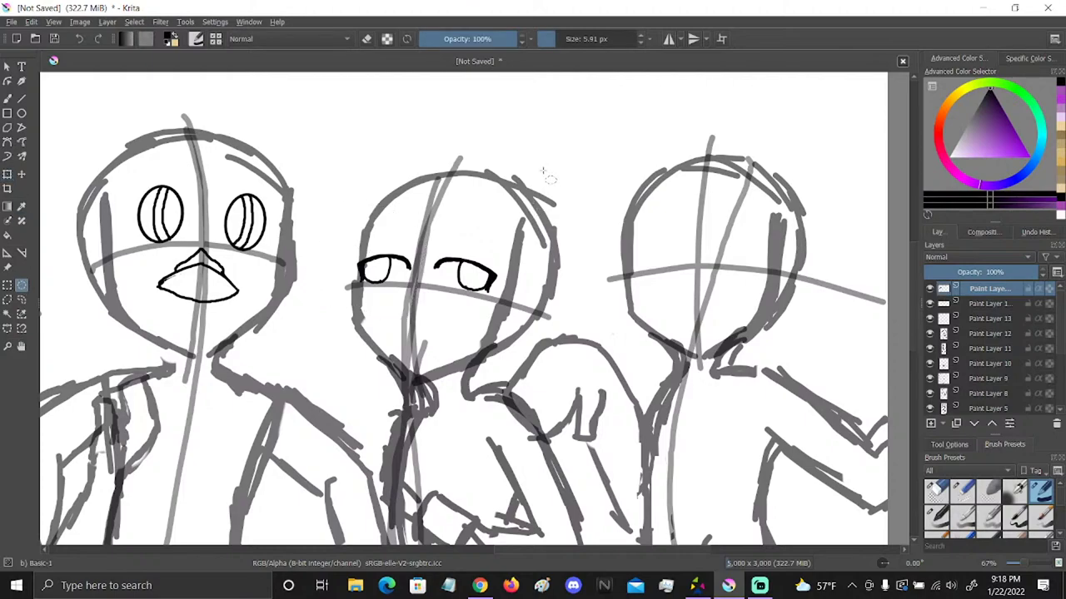
Erase the mirrored eye's iris, redraw it closer to the face's centre line, and trim its stray line with the small eraser
click(6, 99)
click(936, 491)
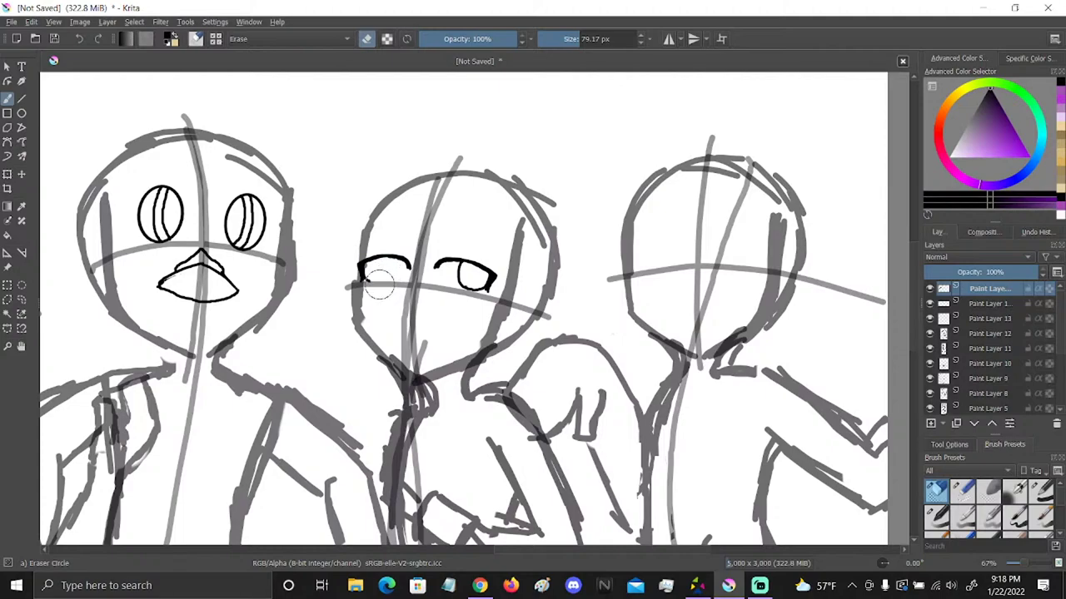
click(1040, 490)
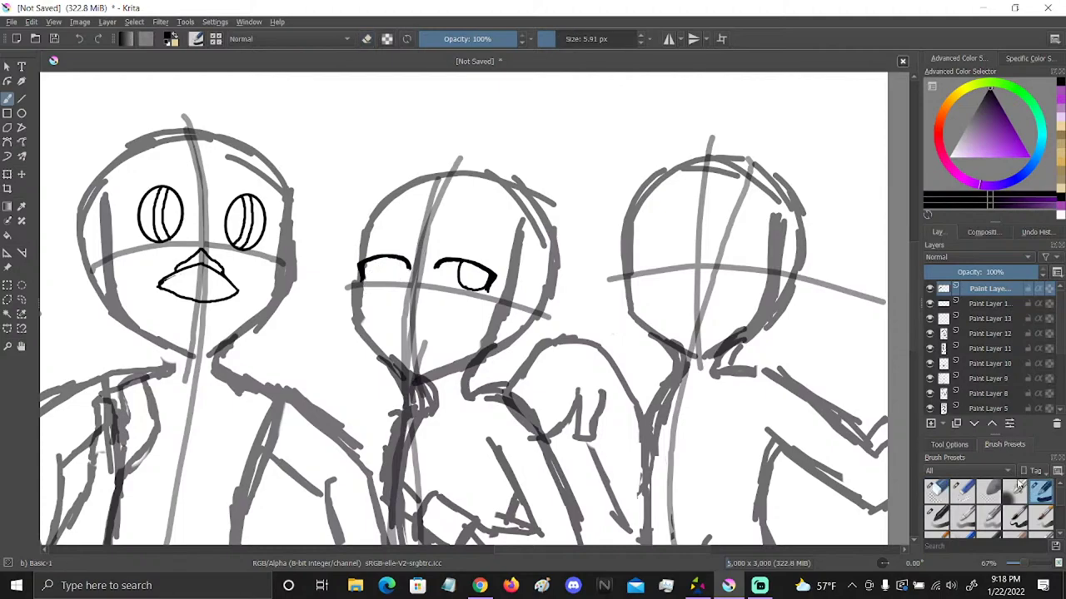
mouse_move(382, 258)
mouse_down()
mouse_move(410, 265)
mouse_move(379, 256)
mouse_up()
click(937, 489)
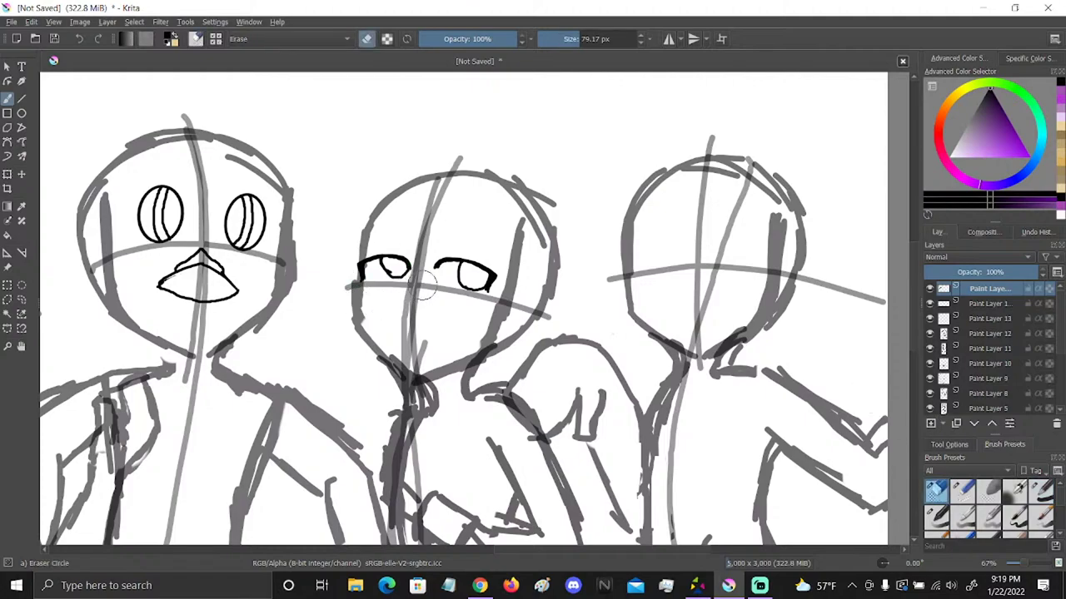
drag(383, 283, 385, 271)
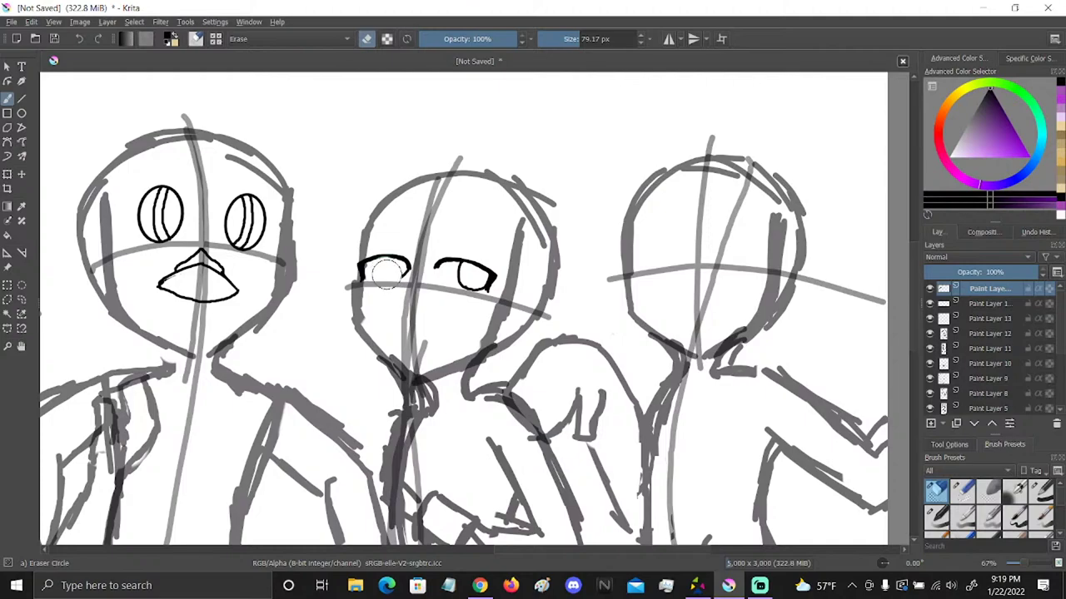
click(1034, 488)
mouse_move(384, 265)
mouse_down()
mouse_move(396, 283)
mouse_move(383, 260)
mouse_up()
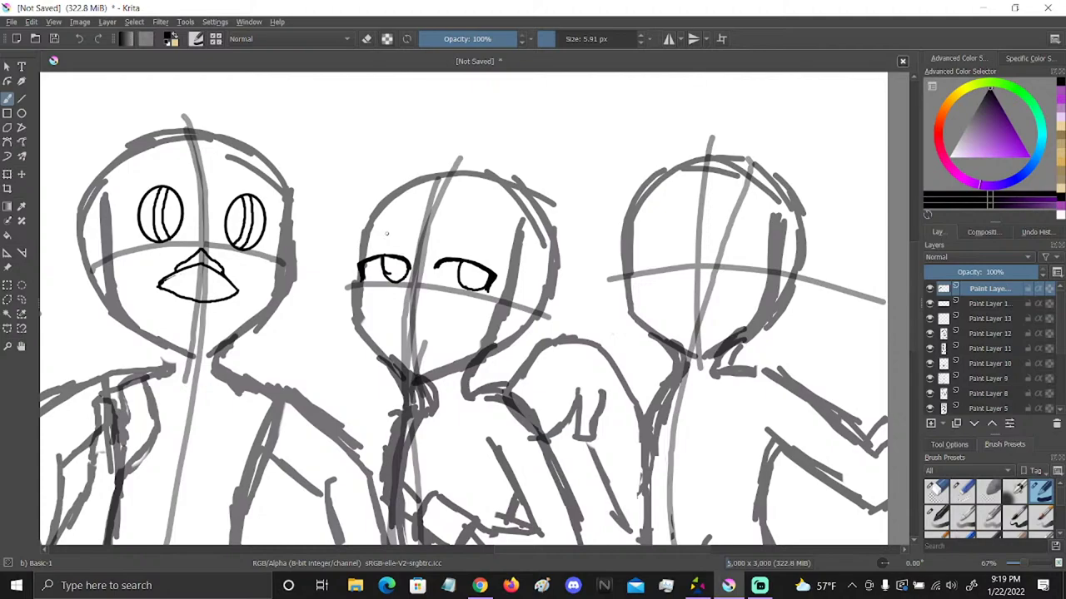
click(961, 491)
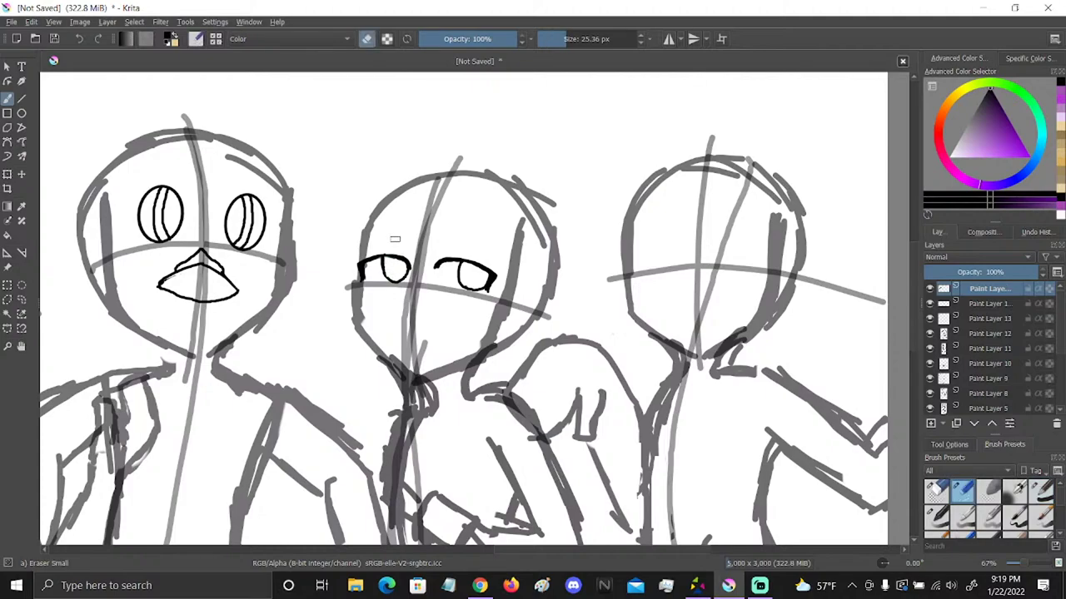
Draw thin, tapered eyebrows above both eyes with the Basic-1 brush, undoing the strokes that miss
key(slash)
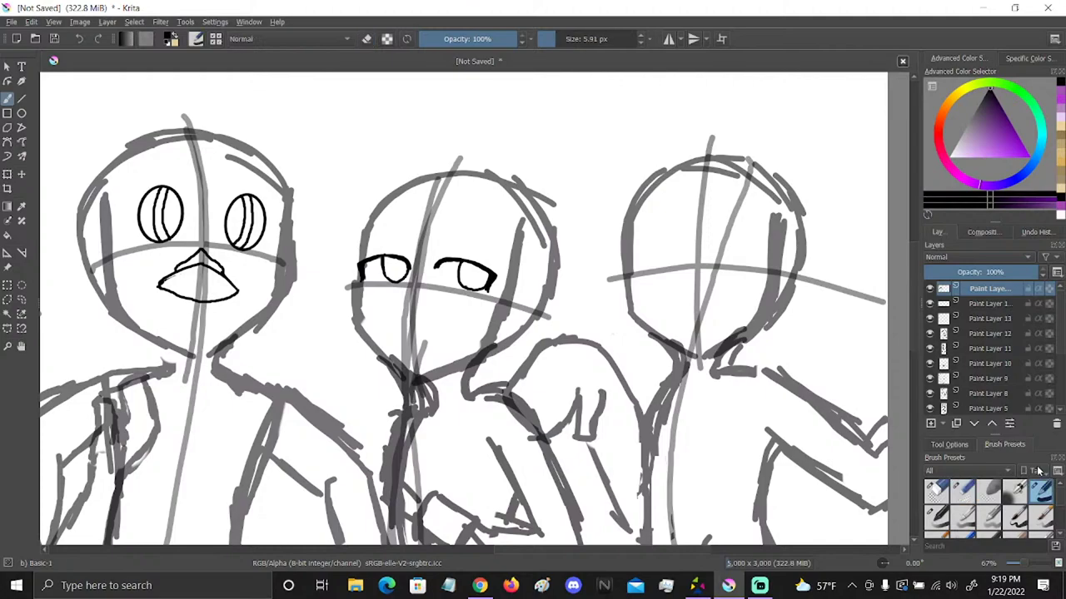
drag(438, 248, 490, 239)
click(80, 39)
mouse_move(442, 250)
mouse_down()
mouse_move(459, 232)
mouse_move(505, 256)
mouse_move(437, 256)
mouse_up()
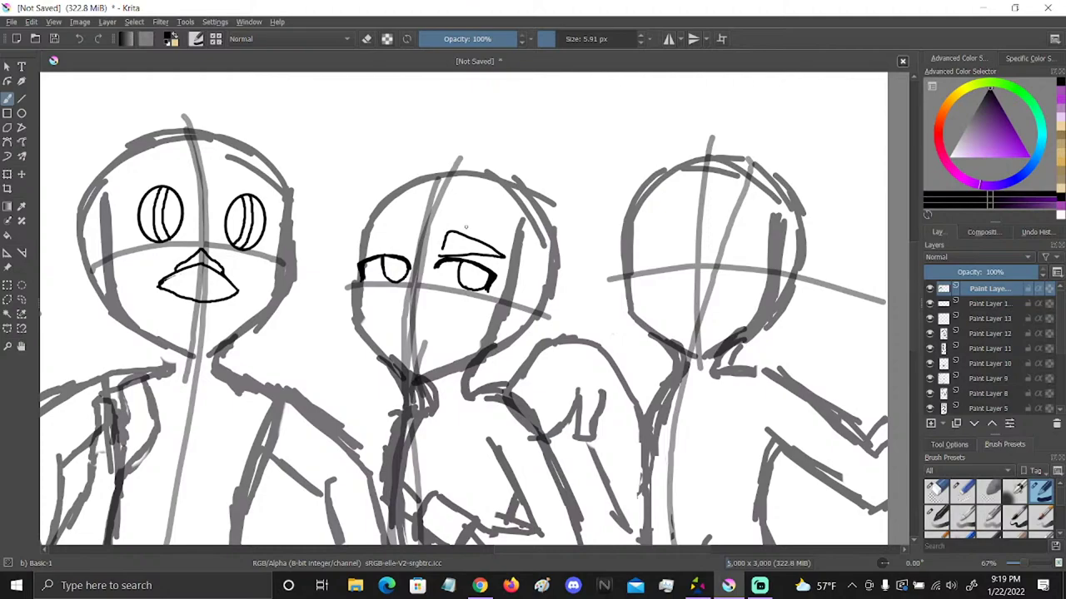
click(79, 38)
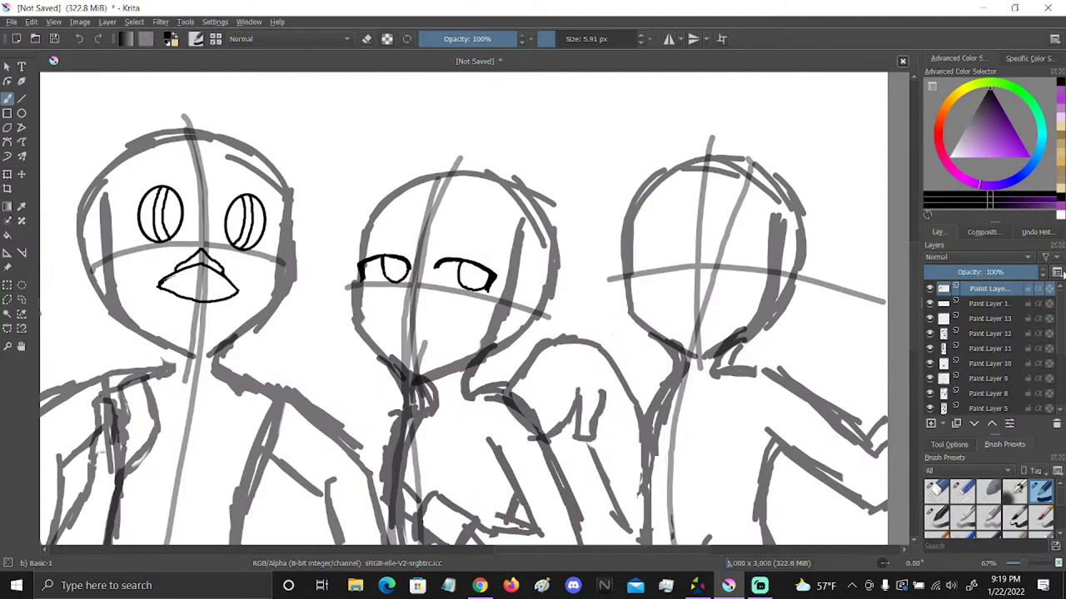
mouse_move(437, 248)
mouse_down()
mouse_move(496, 260)
mouse_move(436, 250)
mouse_up()
click(79, 38)
mouse_move(436, 242)
mouse_down()
mouse_move(489, 248)
mouse_move(435, 252)
mouse_move(454, 239)
mouse_move(478, 250)
mouse_move(383, 238)
mouse_move(413, 244)
mouse_up()
click(79, 38)
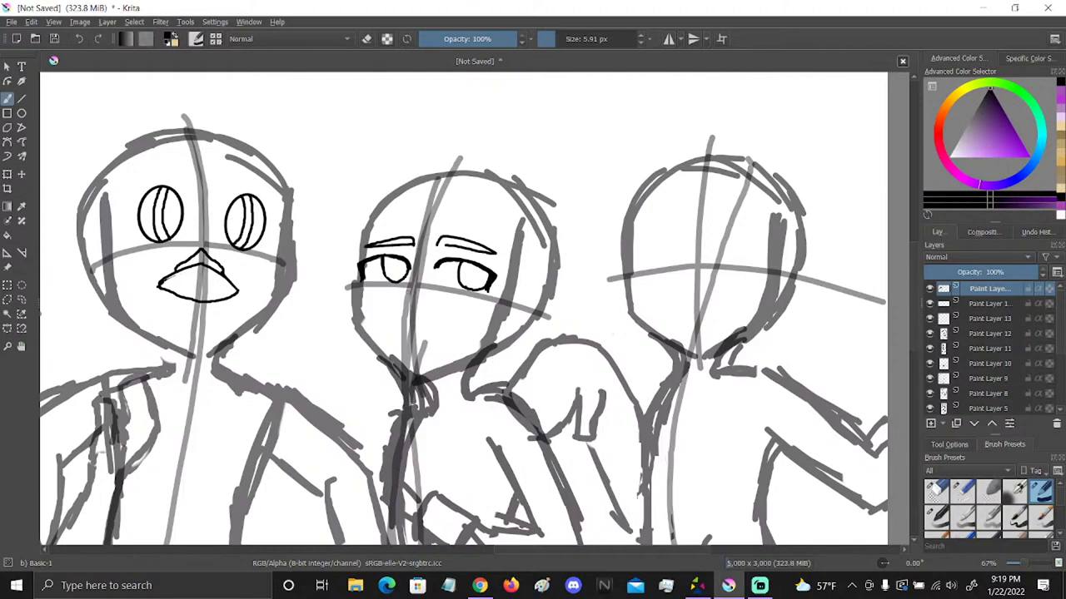
Draw a small nose on the centre line and a slanted, broken mouth line below it on the same face
drag(408, 291, 417, 294)
drag(391, 335, 444, 315)
key(ctrl+z)
key(ctrl+z)
drag(394, 341, 436, 326)
Draw a small triangular nose and a slanted, broken mouth line on the last blank head of the group
click(21, 346)
drag(651, 373, 521, 338)
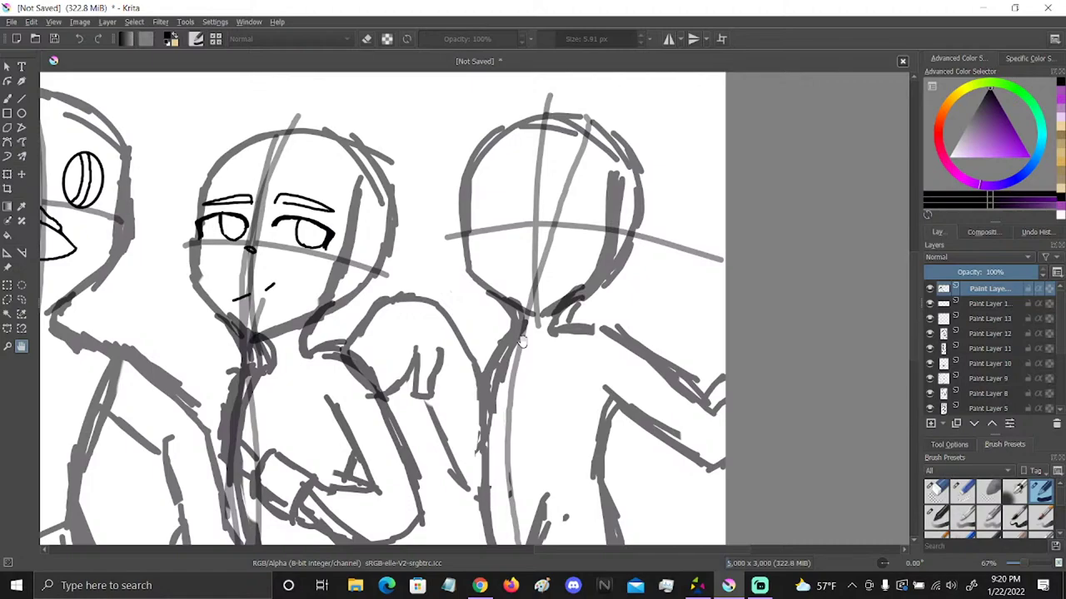
click(12, 80)
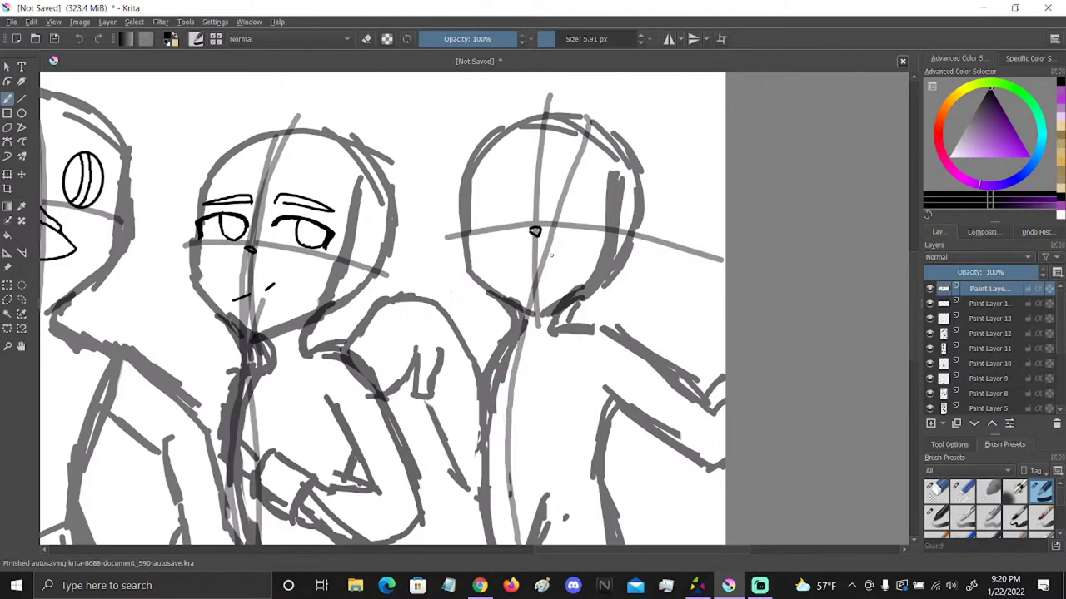
drag(513, 277, 569, 244)
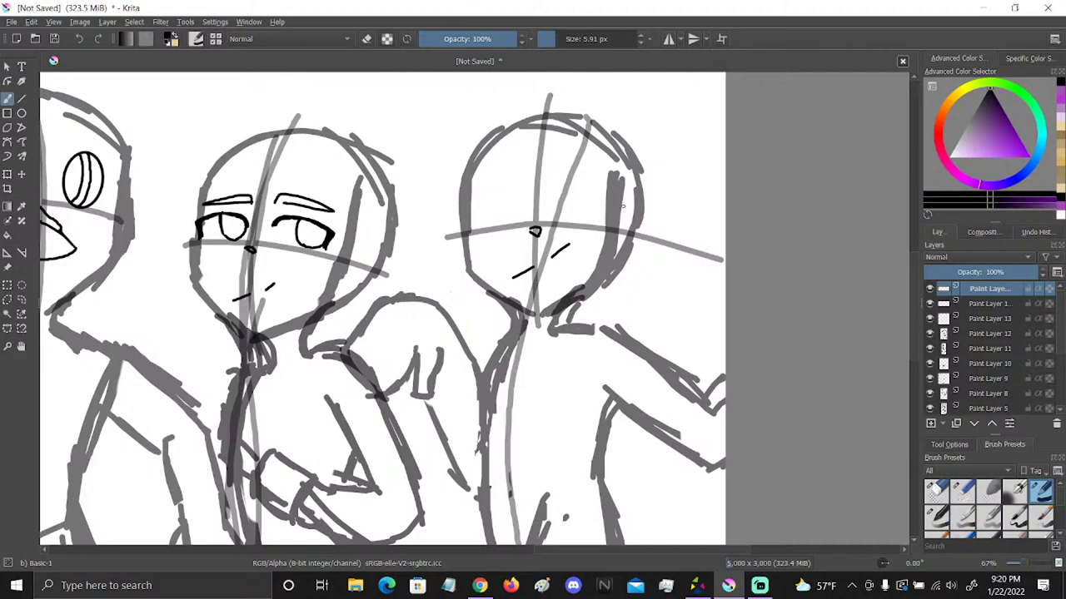
key(ctrl+z)
drag(547, 261, 565, 249)
Draw a thick, angular upper lash line on the right half of the last head with the Basic-1 brush
mouse_move(546, 213)
mouse_down()
mouse_move(550, 201)
mouse_move(603, 205)
mouse_move(600, 226)
mouse_up()
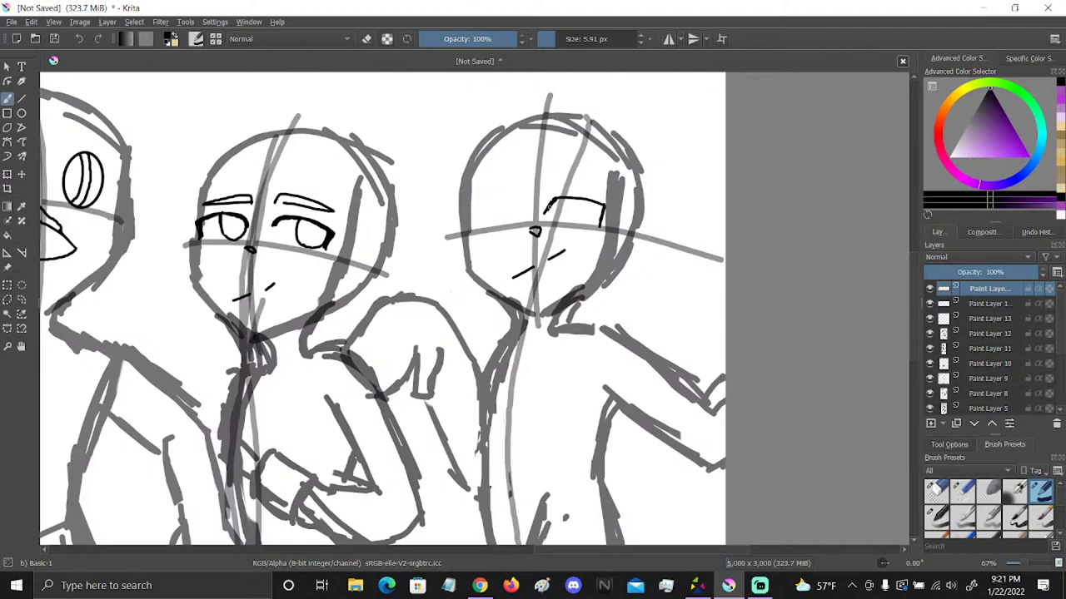
mouse_move(554, 204)
mouse_down()
mouse_move(593, 200)
mouse_move(609, 206)
mouse_move(603, 217)
mouse_up()
click(935, 491)
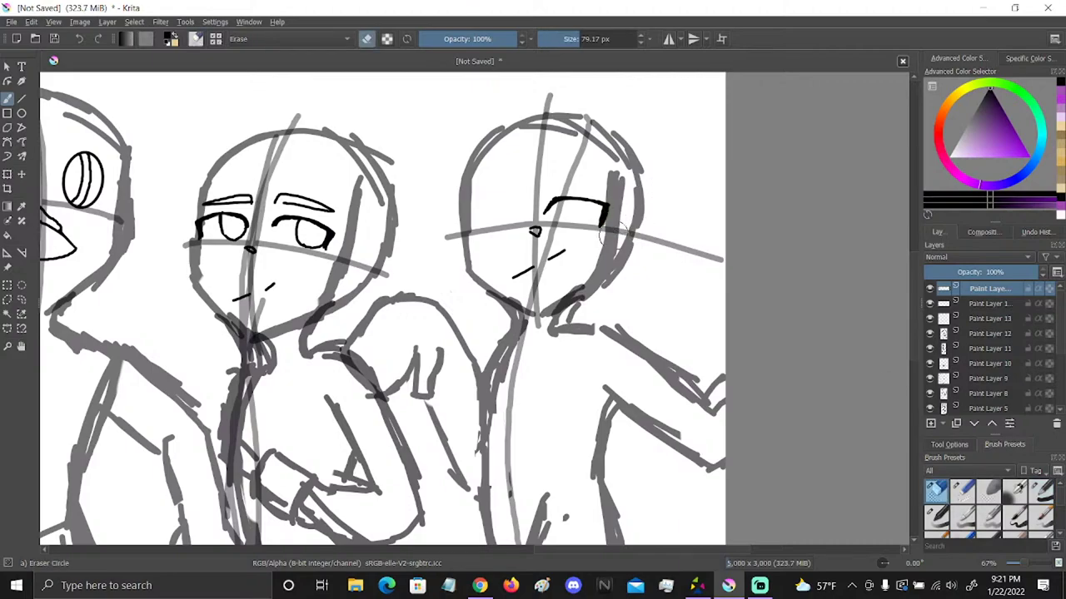
click(1042, 491)
drag(607, 203, 601, 227)
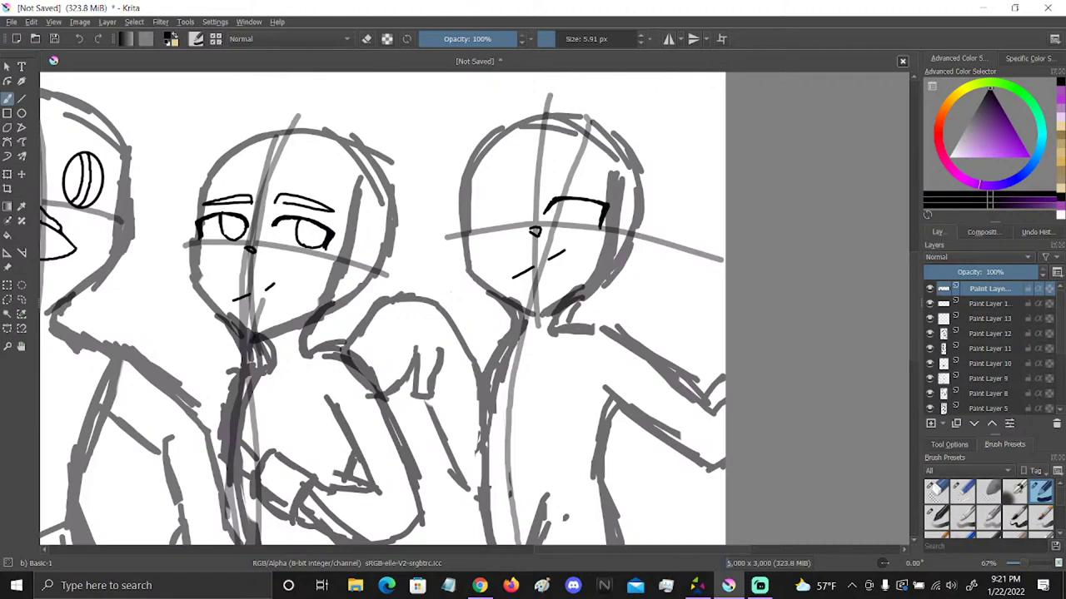
Select the new lash line with an outline around it and copy the selection to a new layer
click(8, 174)
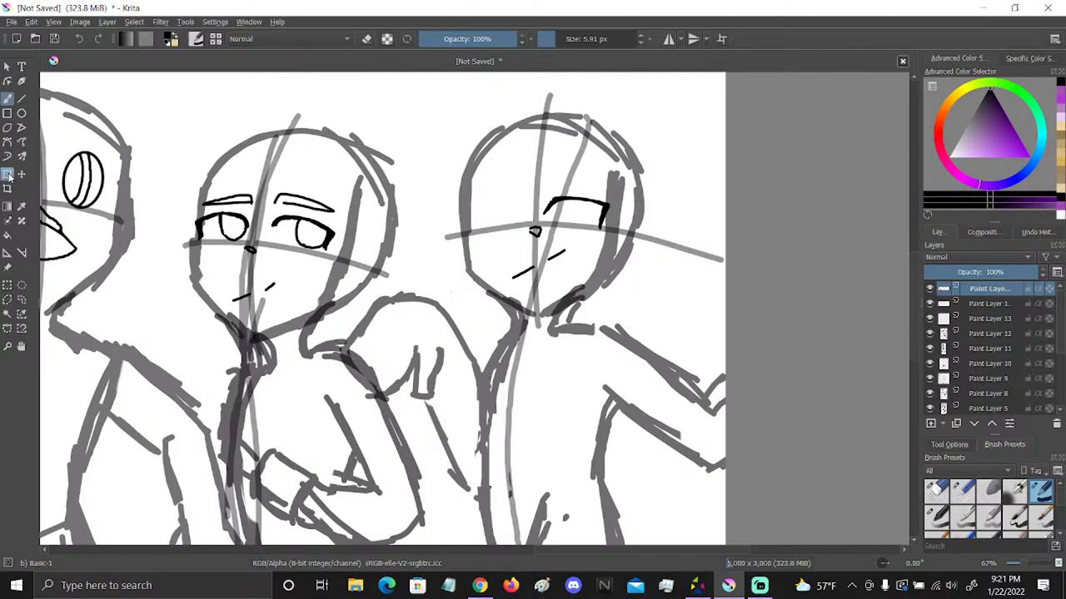
click(8, 316)
click(7, 328)
mouse_move(535, 188)
mouse_down()
mouse_move(537, 220)
mouse_move(559, 233)
mouse_move(582, 243)
mouse_move(615, 235)
mouse_move(621, 209)
mouse_move(608, 169)
mouse_move(537, 188)
mouse_up()
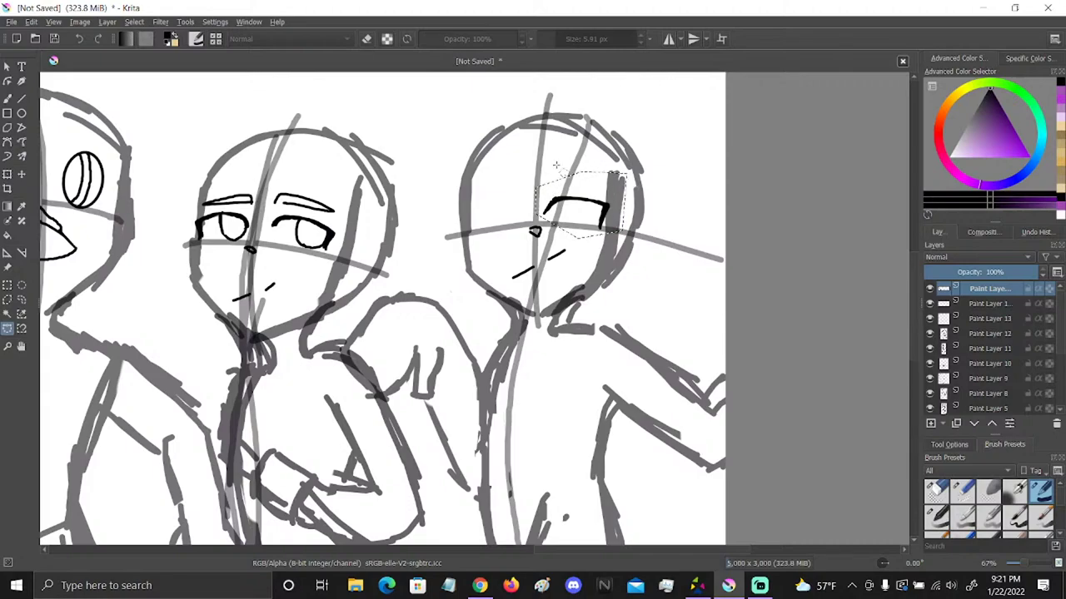
key(ctrl+alt+j)
Mirror the copied lash line horizontally, shift it to the other side of the face and tilt it slightly to fit the head
click(8, 174)
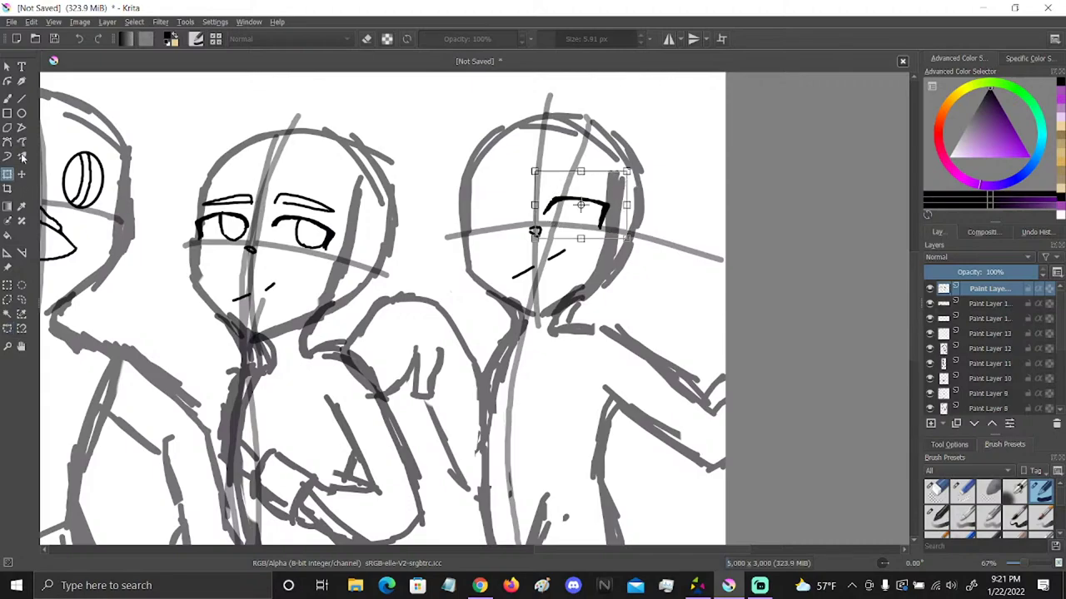
right_click(607, 215)
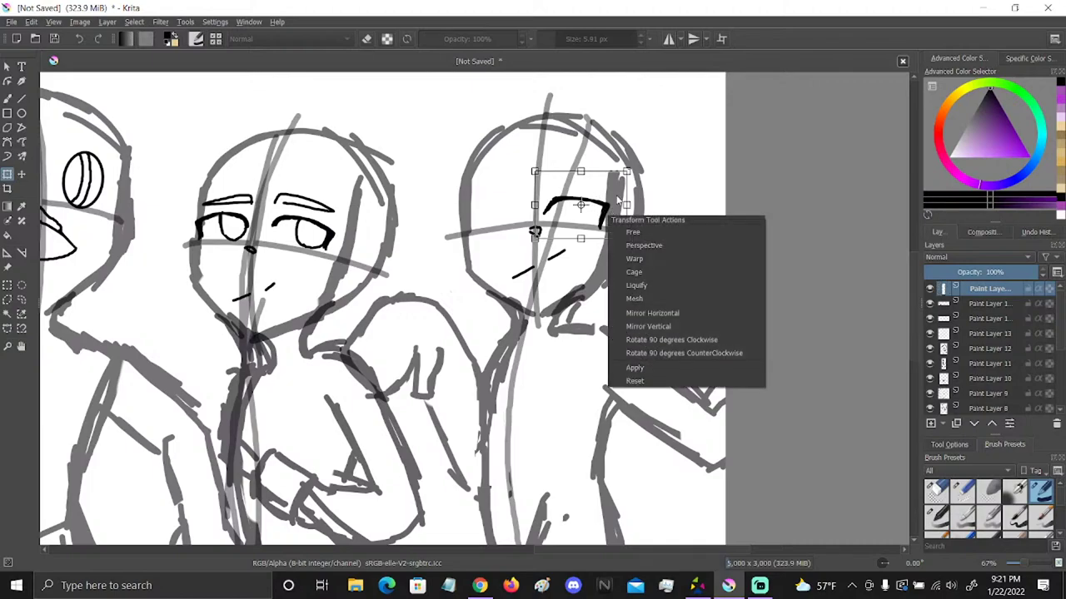
click(666, 313)
drag(604, 209, 523, 218)
key(Return)
click(505, 209)
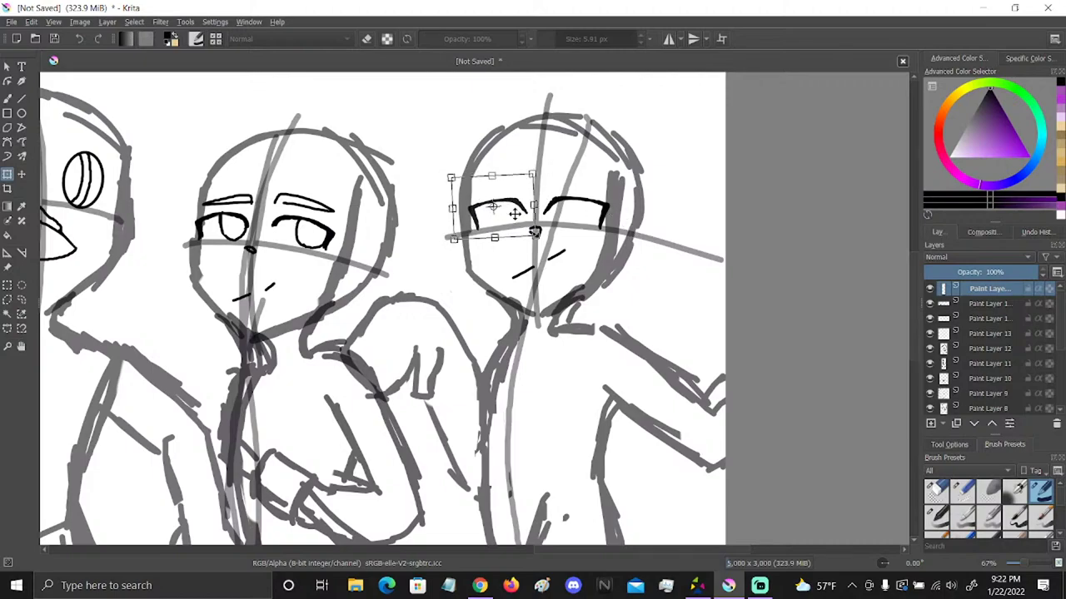
click(549, 190)
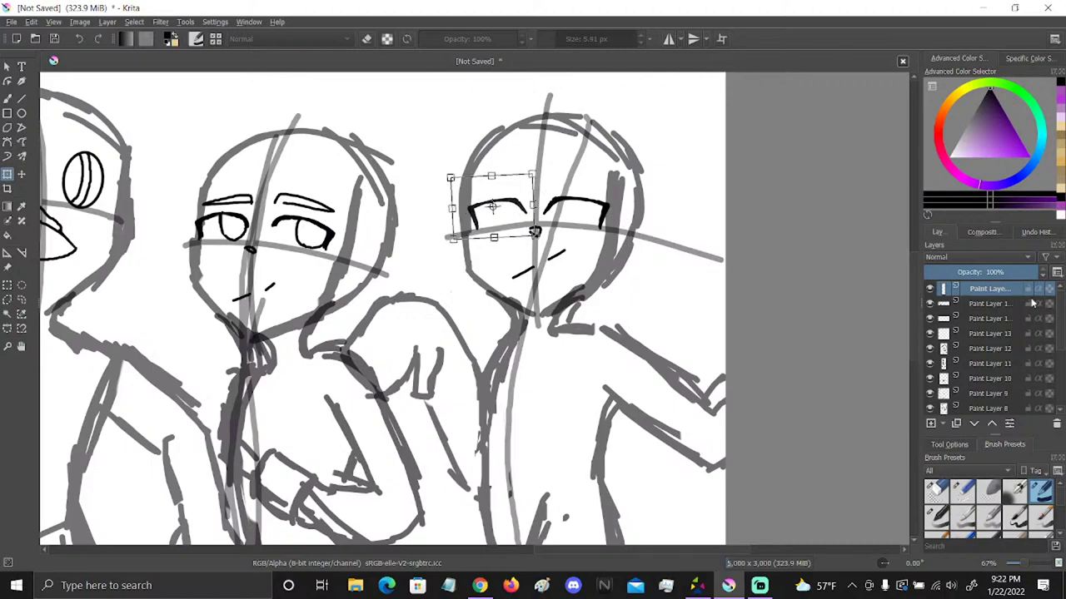
mouse_move(1033, 304)
click(21, 285)
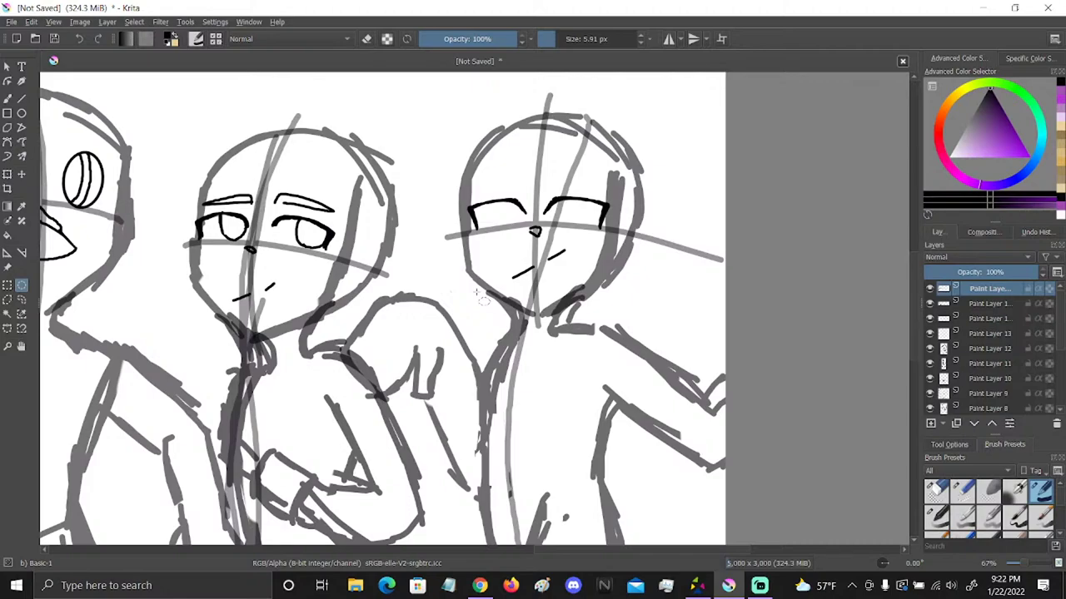
Merge the mirrored lash line's layer with the layer below and check it by toggling the layer's visibility
right_click(998, 290)
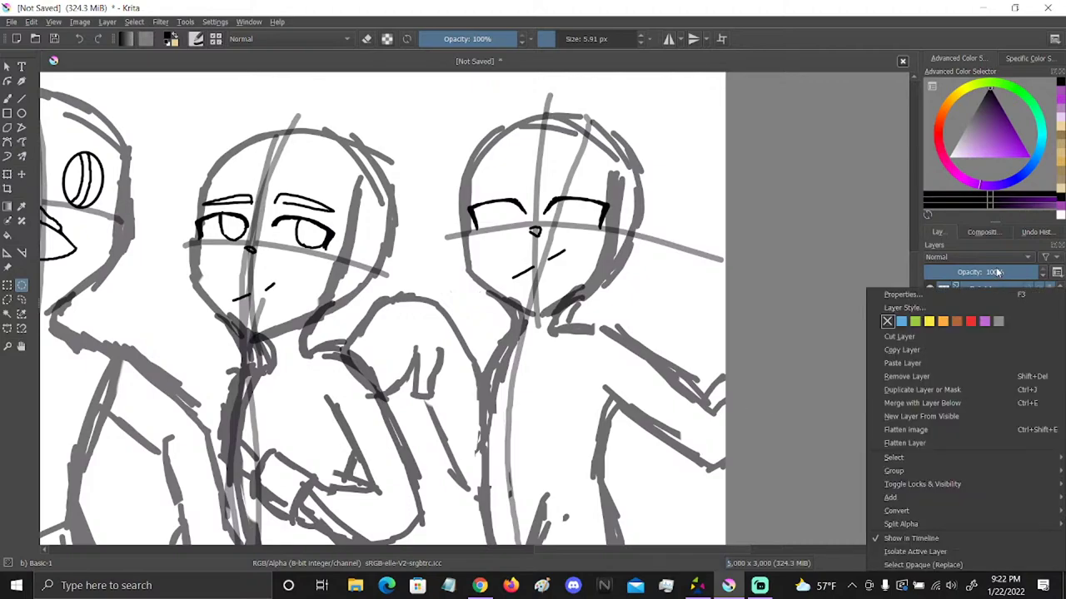
click(954, 404)
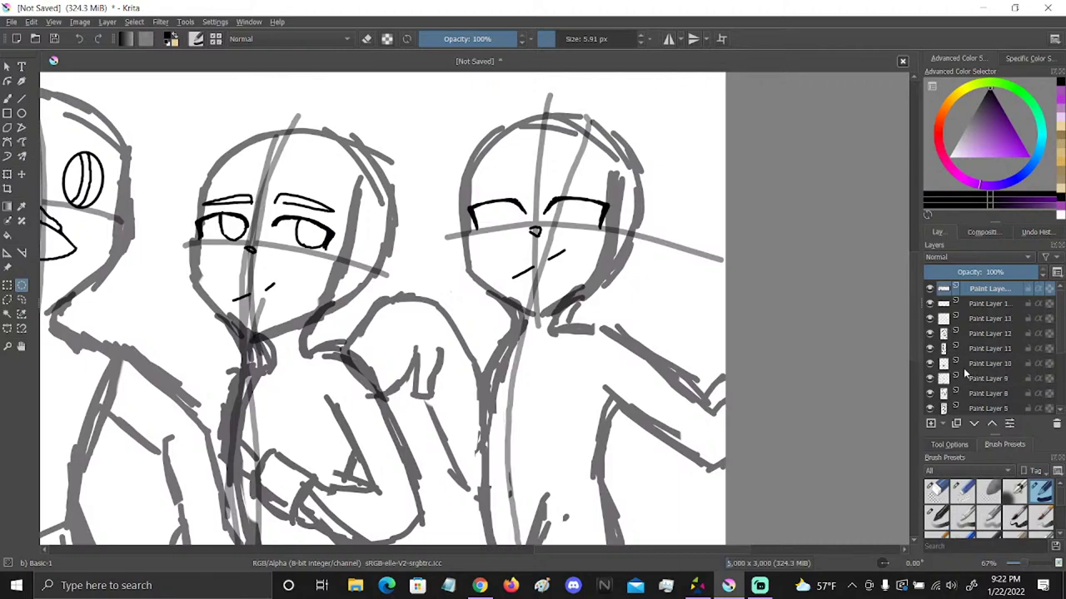
mouse_move(965, 375)
click(929, 289)
click(930, 291)
Draw round irises under both lash lines of the last head with the freehand brush, undoing the strokes that miss
click(7, 98)
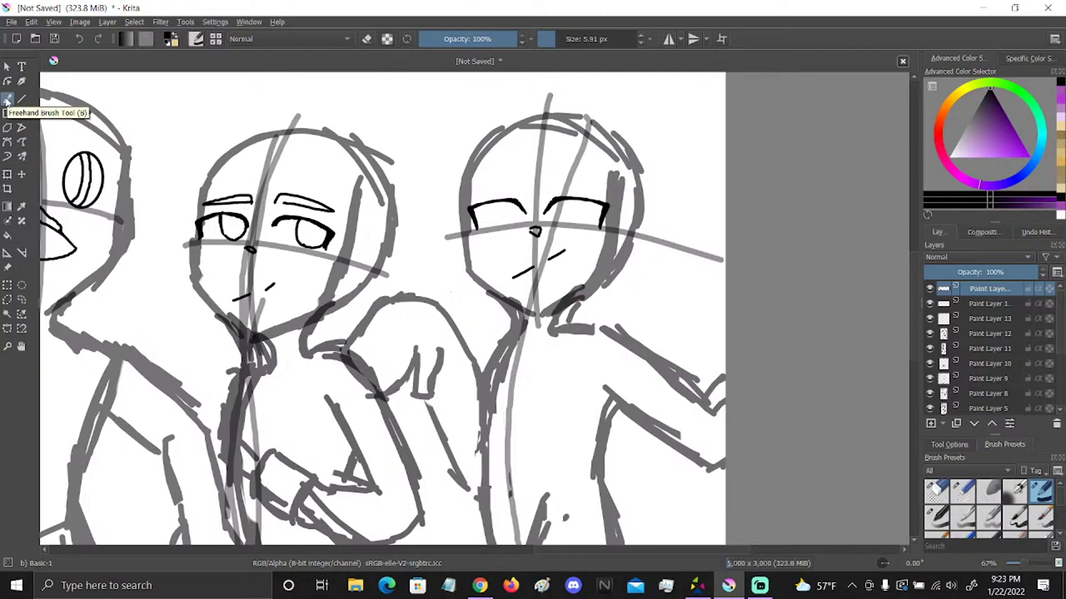
mouse_move(1059, 325)
mouse_down()
mouse_move(1059, 400)
mouse_move(1059, 310)
mouse_up()
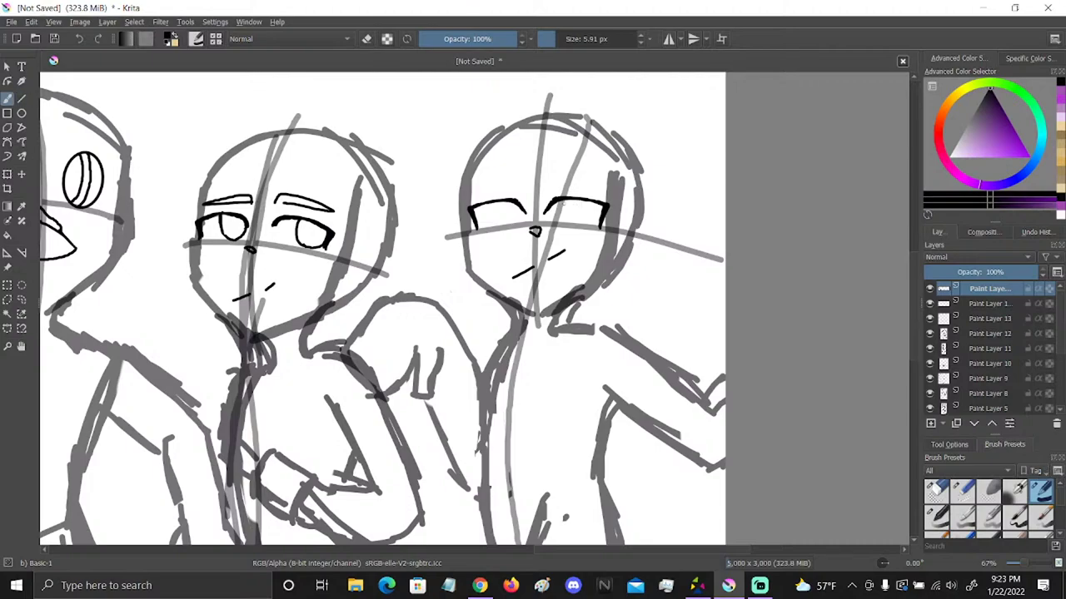
mouse_move(559, 200)
mouse_down()
mouse_move(569, 219)
mouse_move(600, 218)
mouse_move(574, 221)
mouse_move(559, 204)
mouse_up()
key(ctrl+z)
key(ctrl+z)
mouse_move(563, 200)
mouse_down()
mouse_move(571, 225)
mouse_move(594, 210)
mouse_move(564, 219)
mouse_up()
key(ctrl+z)
key(ctrl+z)
mouse_move(562, 200)
mouse_down()
mouse_move(571, 223)
mouse_move(590, 220)
mouse_move(574, 224)
mouse_up()
drag(487, 203, 484, 221)
mouse_move(486, 221)
mouse_down()
mouse_move(511, 211)
mouse_move(498, 225)
mouse_up()
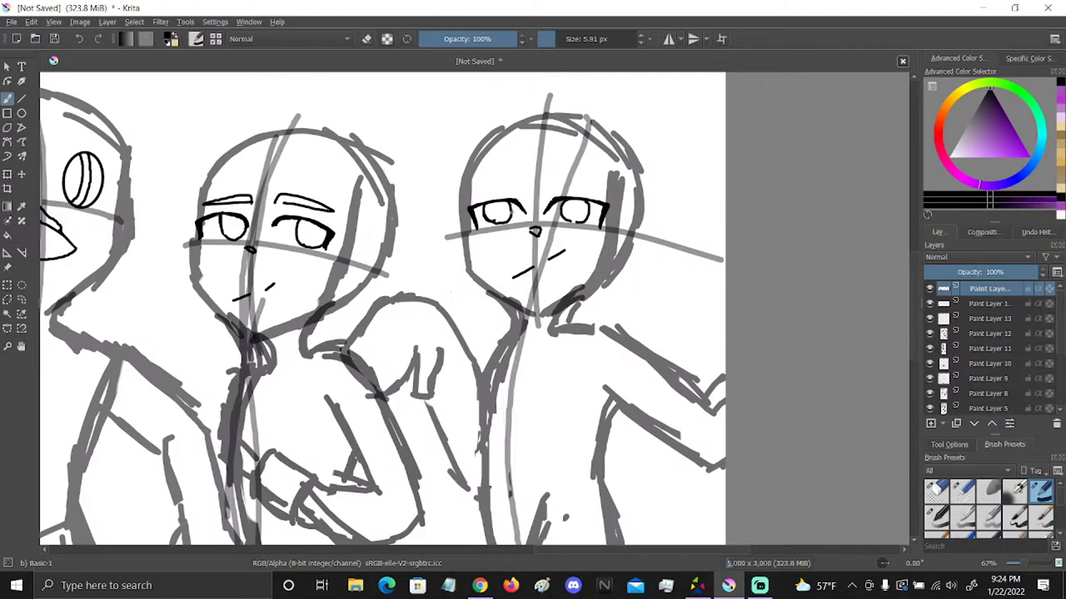
Erase both round eyes of the beaked middle character on the second layer with the Eraser Circle brush
click(22, 346)
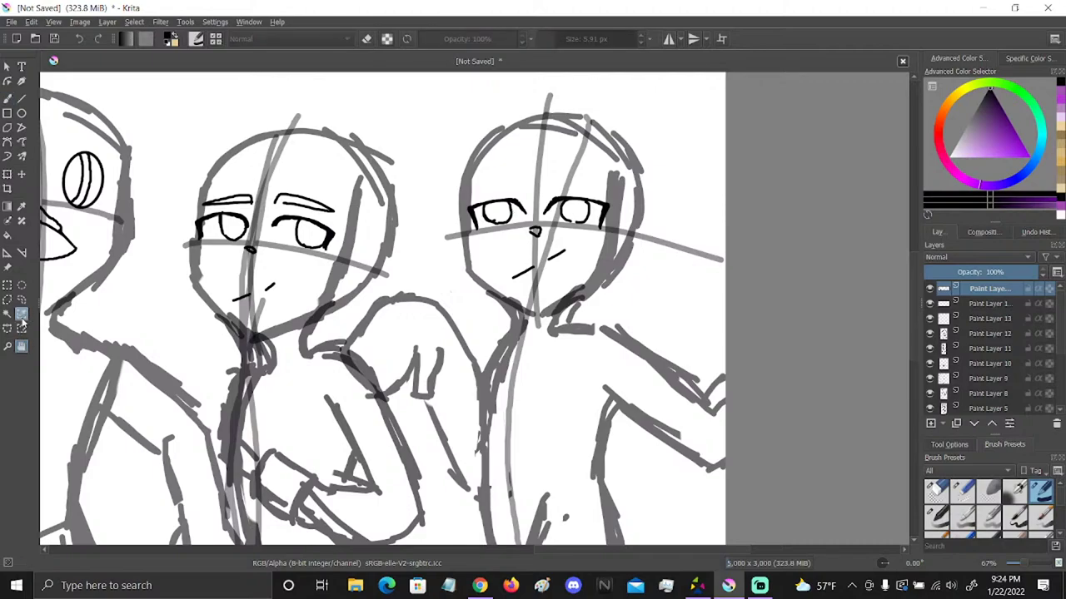
drag(545, 410, 716, 368)
drag(610, 354, 722, 380)
mouse_move(682, 302)
mouse_down()
mouse_move(833, 383)
mouse_move(848, 367)
mouse_up()
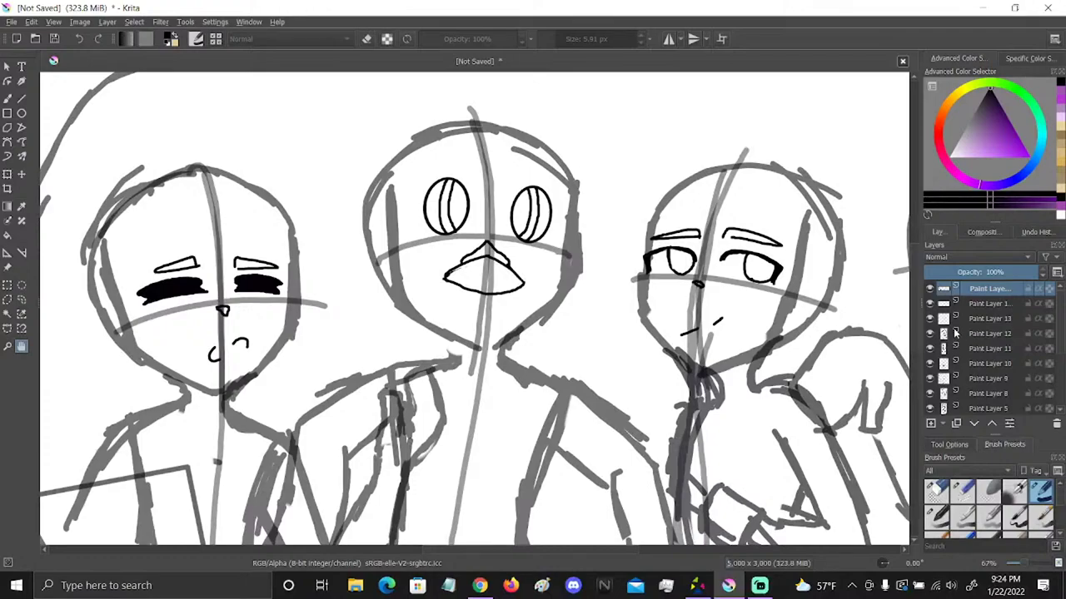
click(936, 491)
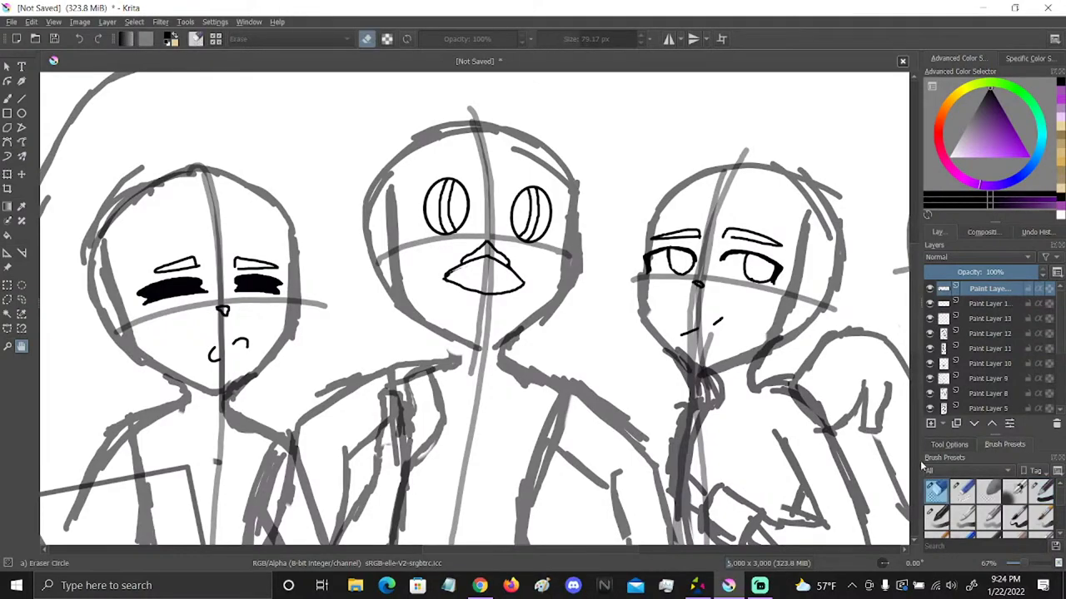
click(7, 98)
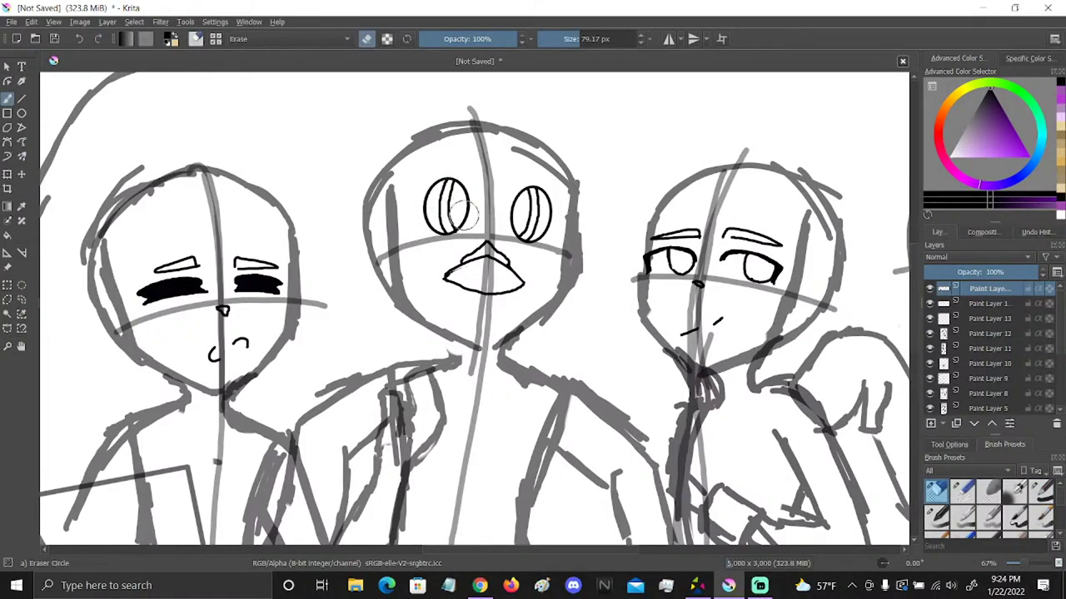
click(961, 305)
click(929, 304)
click(929, 304)
drag(428, 178, 469, 208)
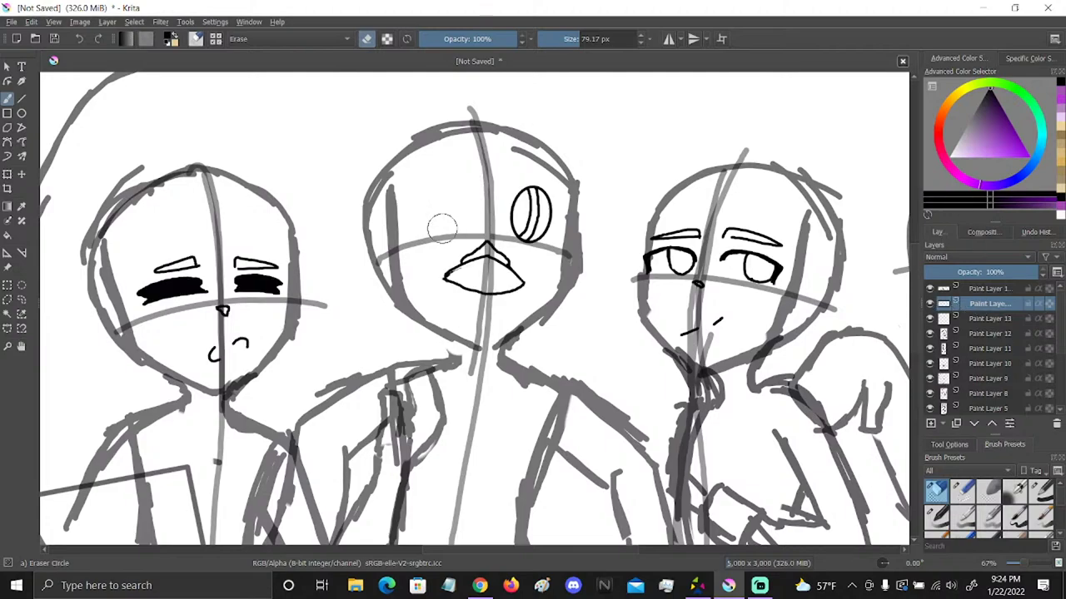
drag(540, 200, 548, 219)
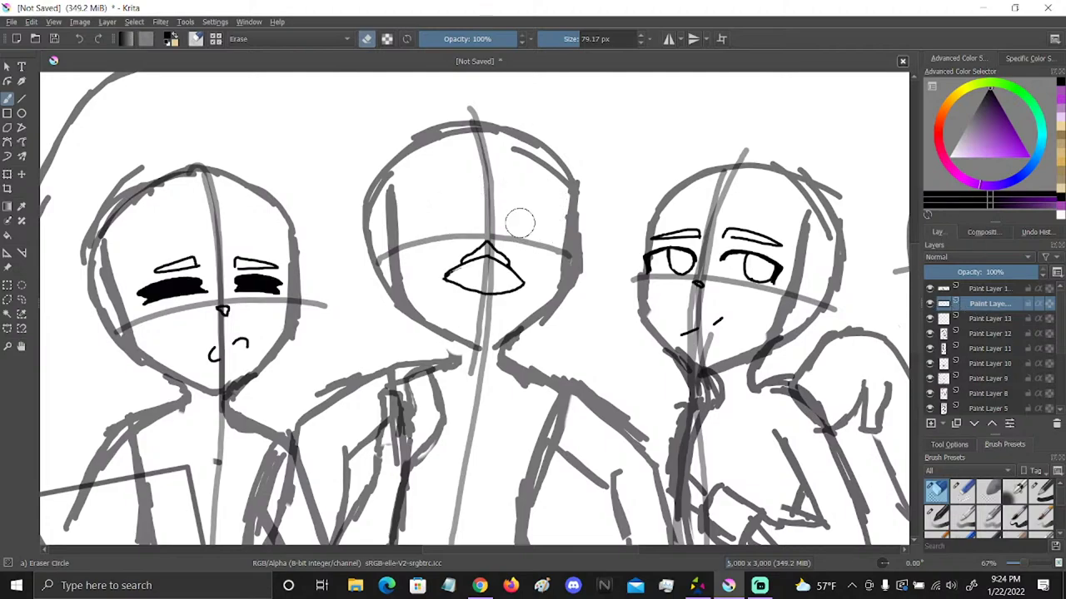
click(1041, 491)
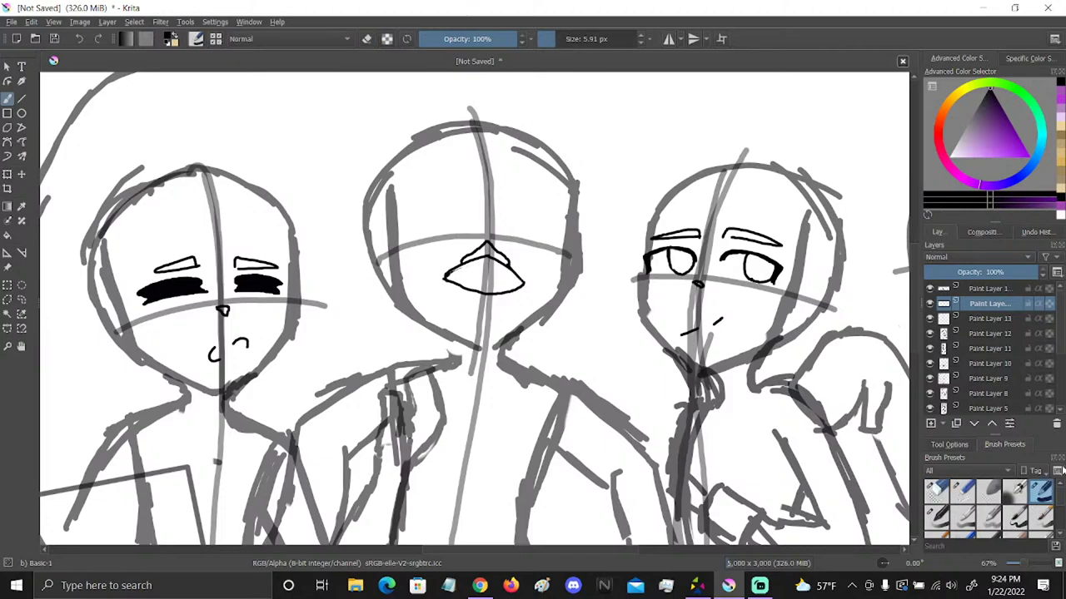
mouse_move(508, 203)
mouse_down()
mouse_move(541, 215)
mouse_move(544, 239)
mouse_move(524, 246)
mouse_up()
click(78, 39)
click(79, 39)
click(78, 39)
Draw an angular eye with a curved upper lid and short lower line on the right half of the beaked face
click(22, 346)
drag(729, 391, 370, 365)
drag(690, 409, 752, 386)
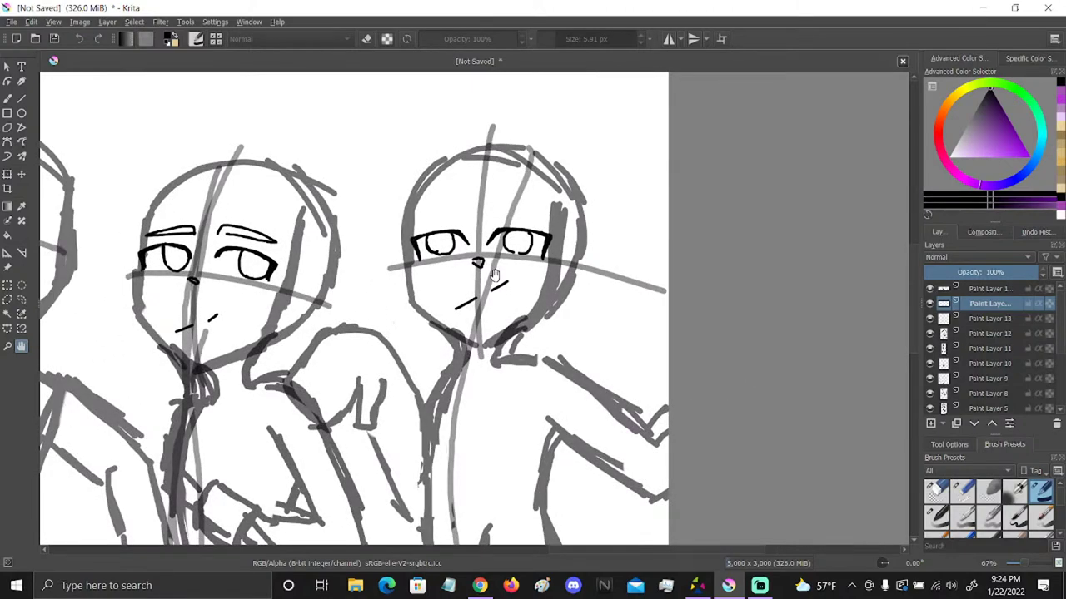
drag(495, 274, 974, 243)
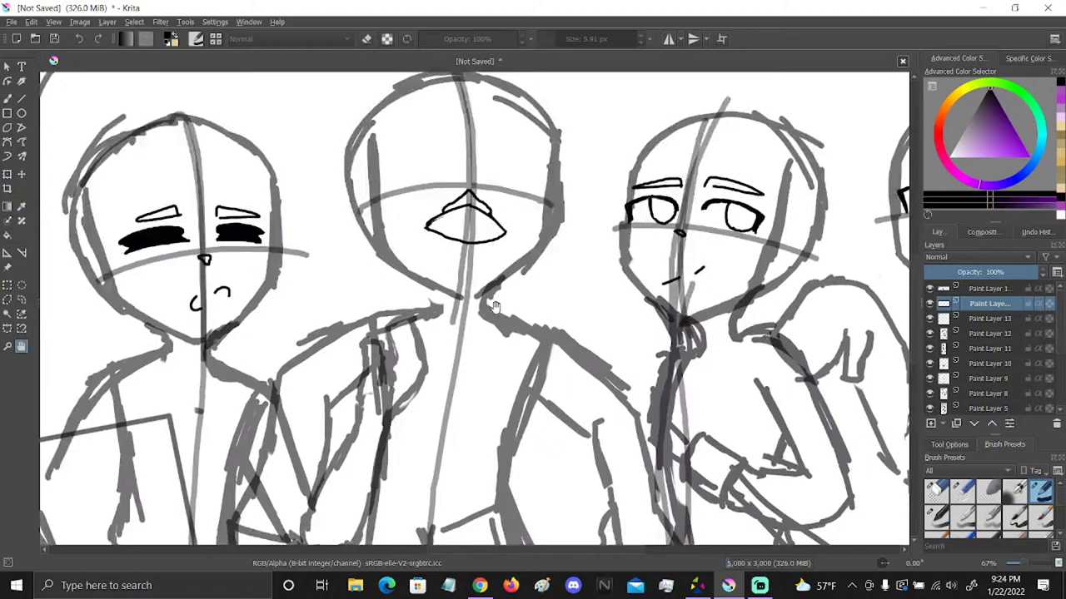
scroll(59, 320, up, 3)
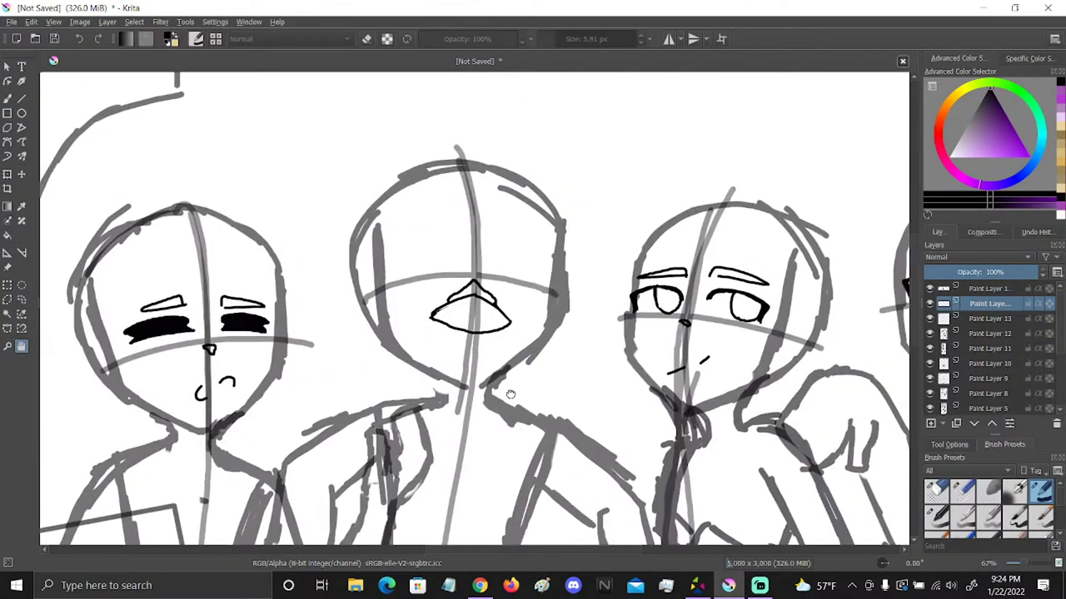
click(8, 97)
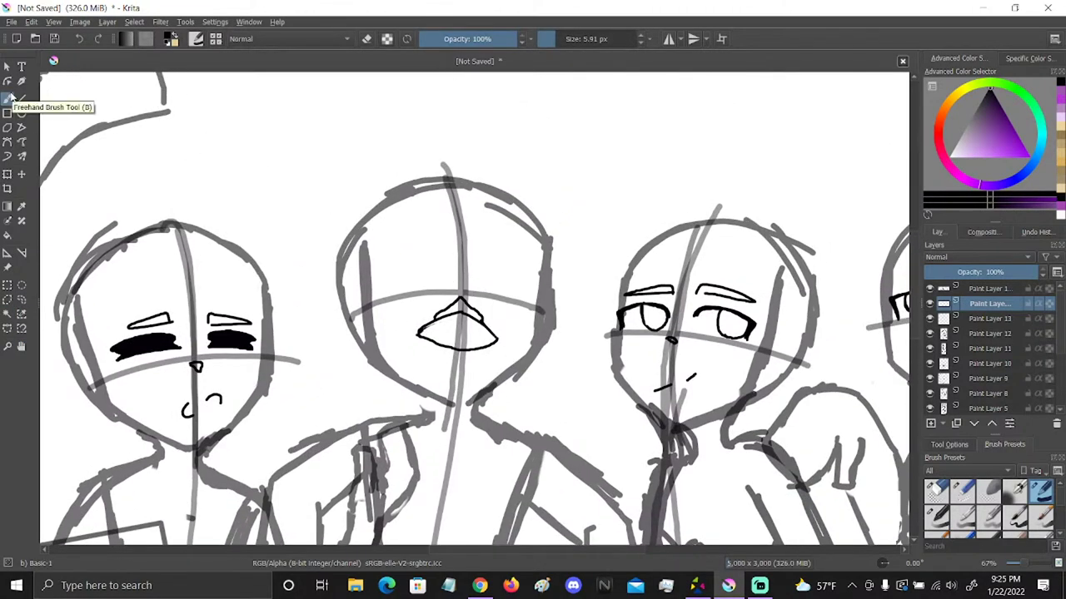
mouse_move(470, 260)
mouse_down()
mouse_move(519, 275)
mouse_move(499, 293)
mouse_up()
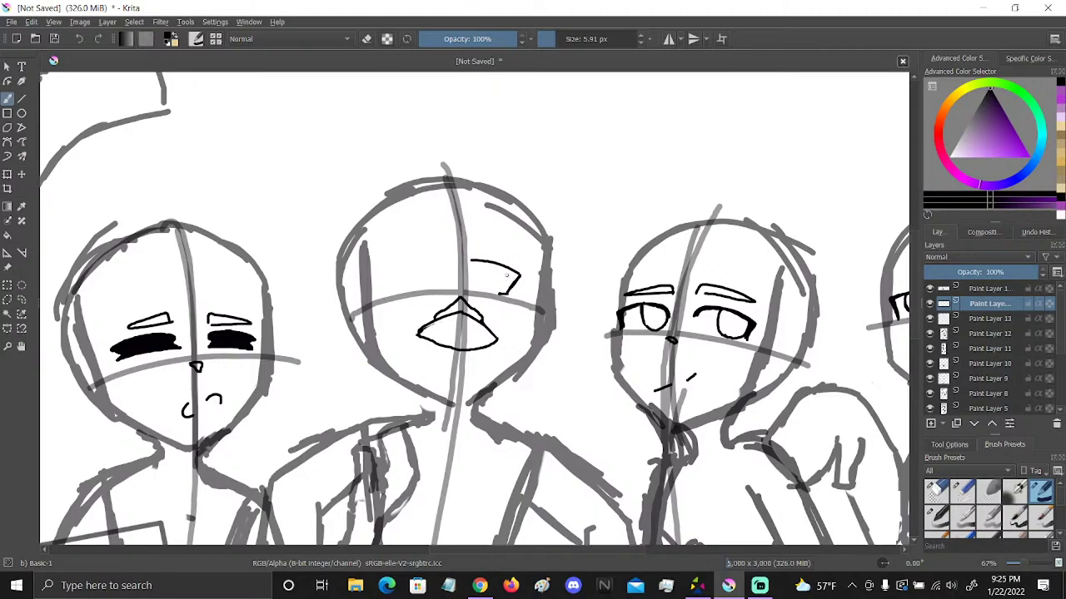
drag(505, 288, 490, 295)
drag(521, 276, 492, 295)
Select the beaked face's new eye freehand, then rotate it and shift it outward with the Transform tool
key(ctrl+r)
mouse_move(463, 250)
mouse_down()
mouse_move(476, 283)
mouse_move(546, 307)
mouse_up()
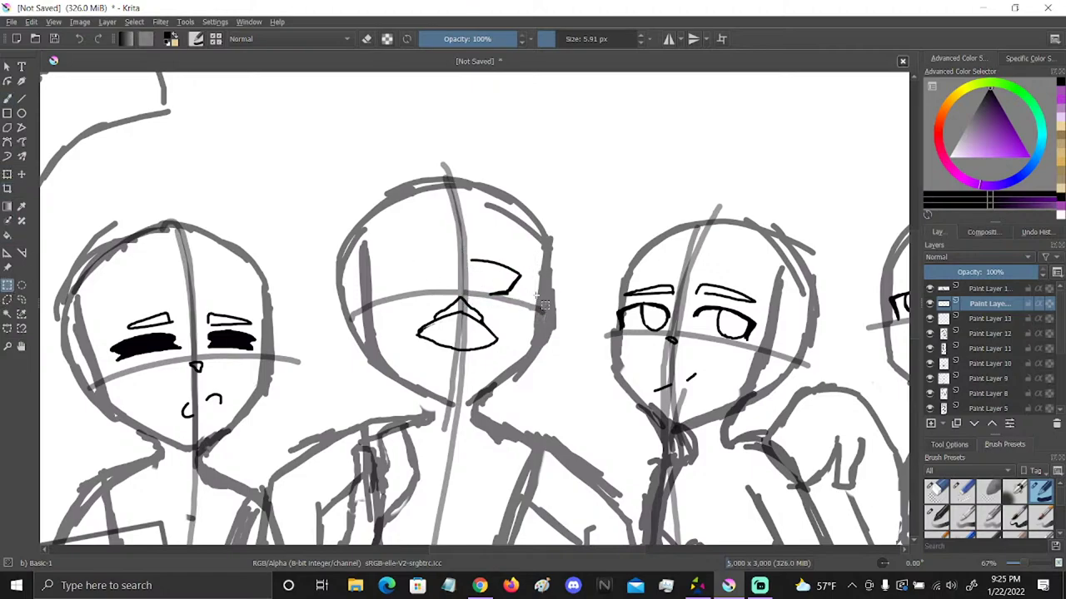
click(20, 301)
mouse_move(447, 252)
mouse_down()
mouse_move(501, 236)
mouse_move(544, 260)
mouse_move(534, 298)
mouse_move(510, 307)
mouse_move(447, 250)
mouse_up()
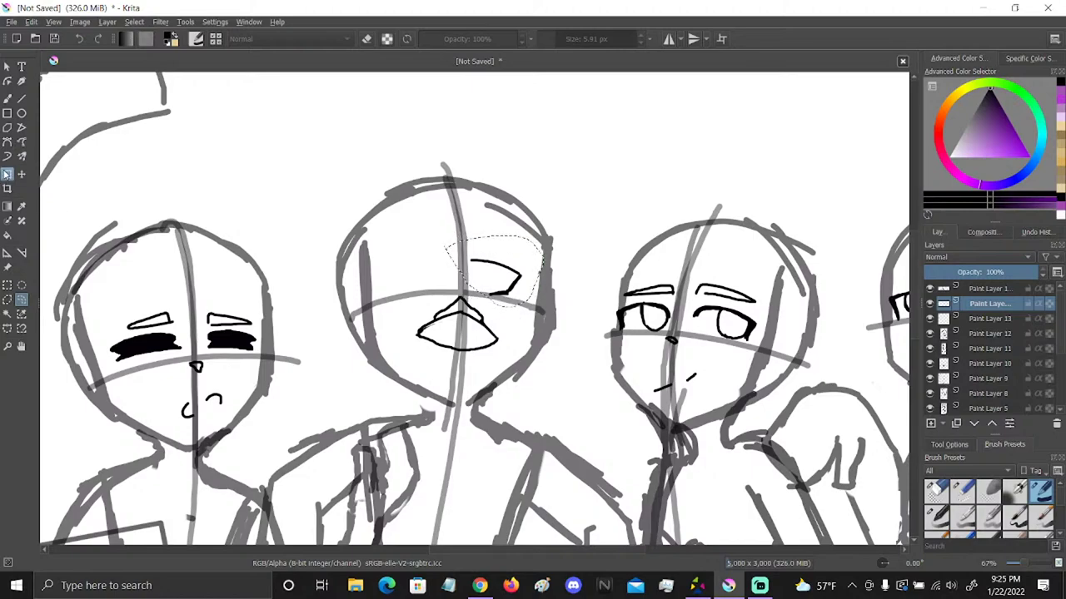
click(6, 174)
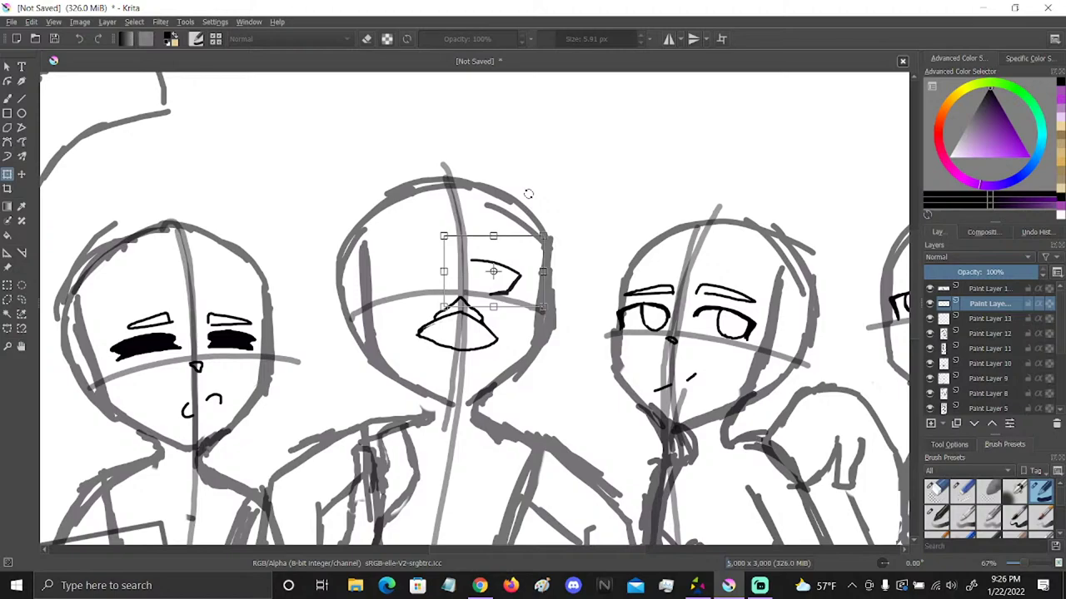
drag(528, 193, 607, 292)
key(Return)
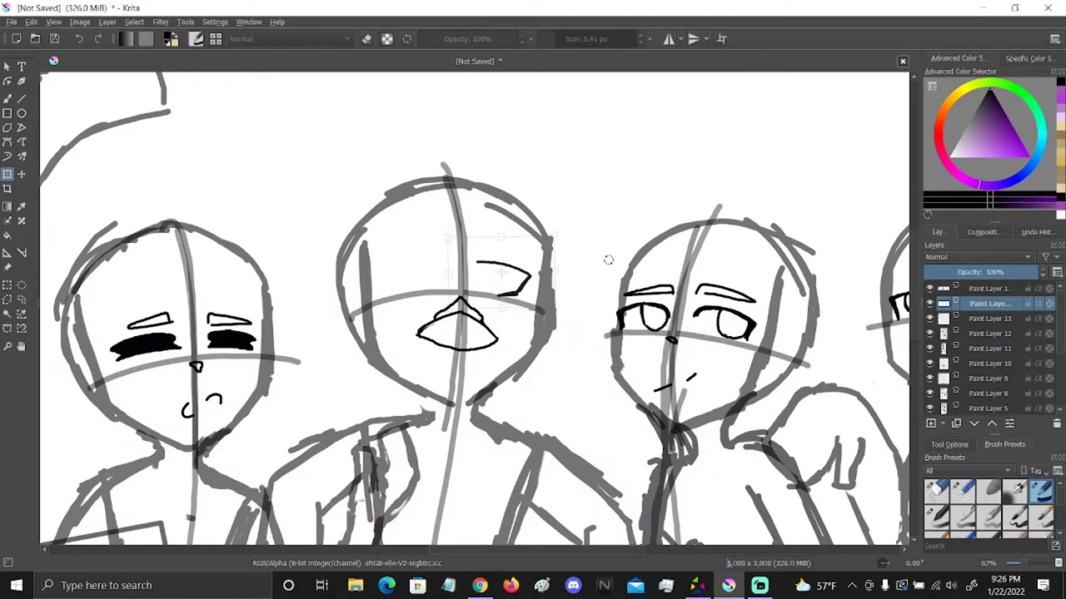
key(ctrl+z)
key(Return)
key(ctrl+z)
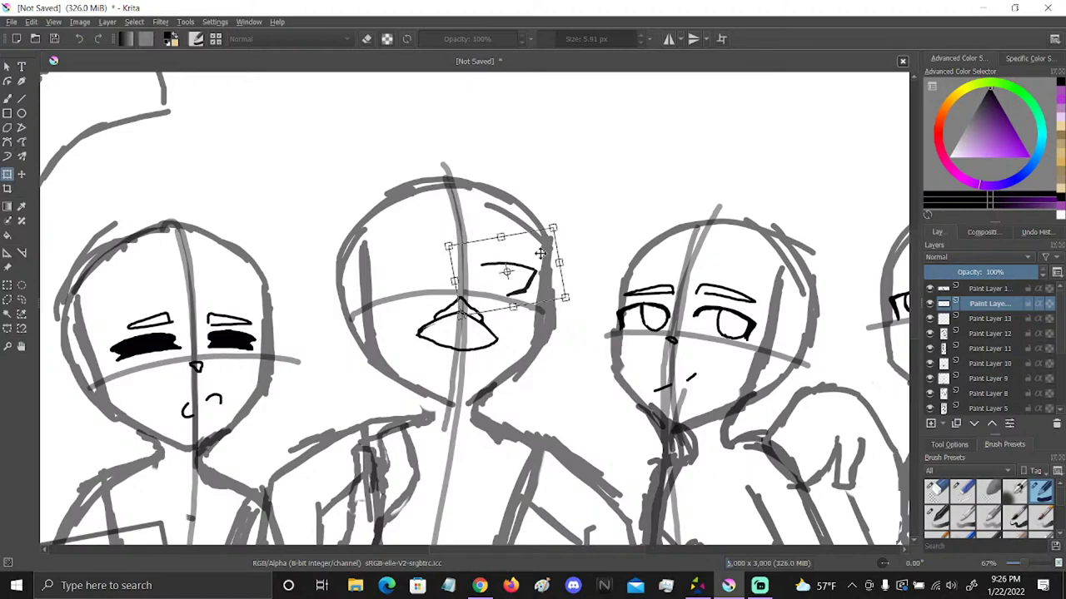
click(7, 98)
Erase the angular eye on the beaked face with the Eraser Circle brush, including a redrawn attempt at the same spot
click(936, 491)
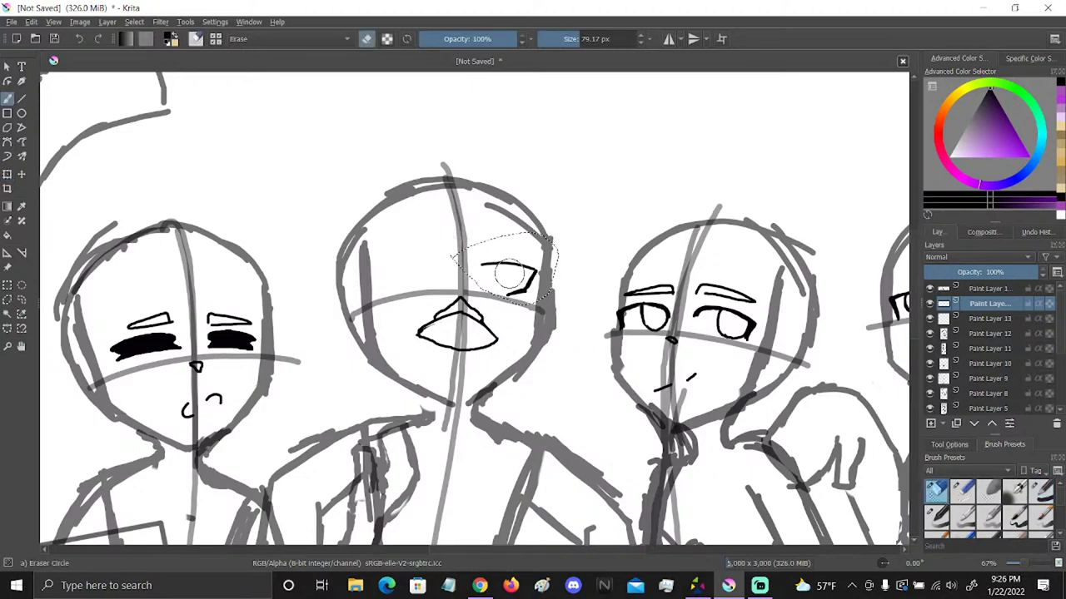
click(1040, 490)
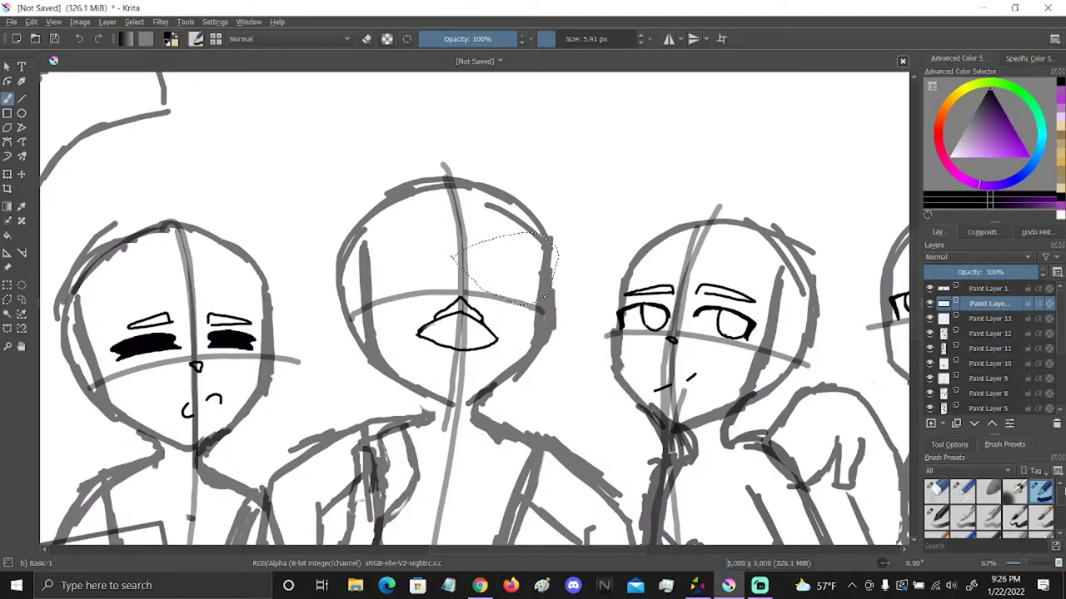
mouse_move(483, 271)
mouse_down()
mouse_move(532, 282)
mouse_move(511, 298)
mouse_up()
key(ctrl+shift+a)
click(936, 489)
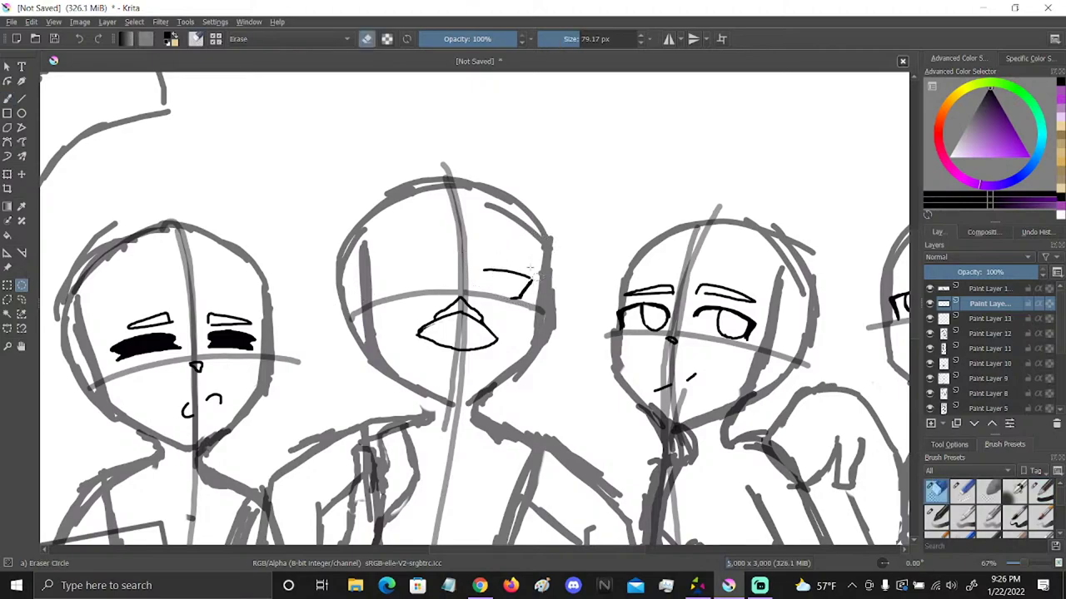
key(b)
mouse_move(504, 257)
mouse_down()
mouse_move(494, 269)
mouse_move(512, 292)
mouse_up()
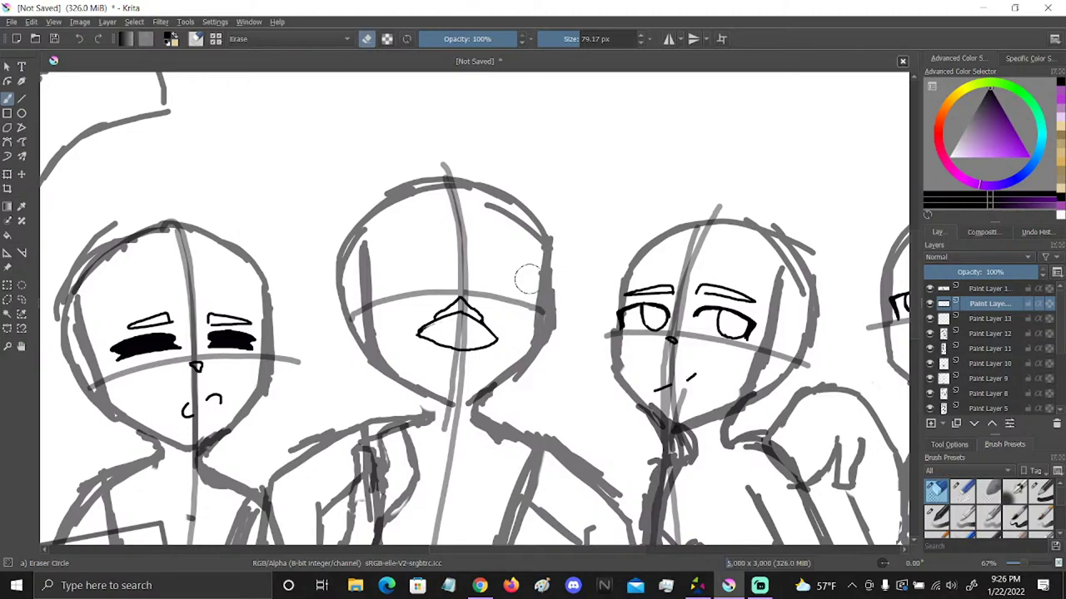
Try to draw a curved upper lid on the right half of the beaked face with the Basic-1 brush, undoing each stroke
click(1043, 491)
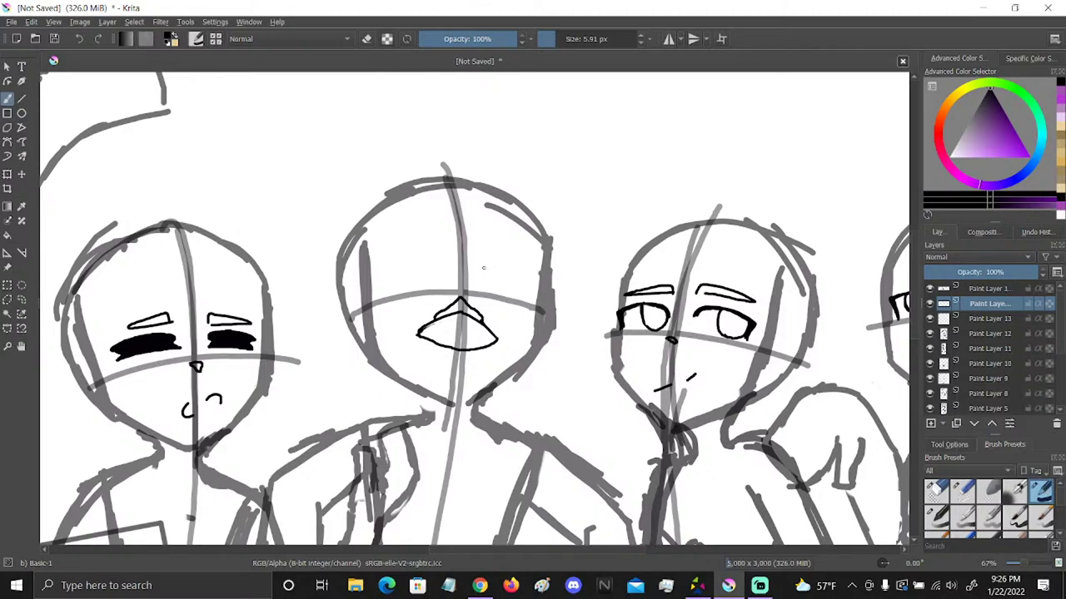
mouse_move(477, 265)
mouse_down()
mouse_move(515, 273)
mouse_move(523, 287)
mouse_up()
click(78, 38)
key(bracketright)
key(bracketright)
key(bracketright)
key(bracketright)
key(bracketright)
drag(479, 266, 528, 284)
click(79, 38)
Set the brush size to 4.87 px and draw curved upper lids with narrow oval irises on both halves of the beaked face
drag(563, 38, 553, 38)
mouse_move(477, 266)
mouse_down()
mouse_move(531, 285)
mouse_move(493, 287)
mouse_move(504, 275)
mouse_up()
click(78, 38)
mouse_move(481, 268)
mouse_down()
mouse_move(492, 276)
mouse_move(382, 268)
mouse_move(440, 261)
mouse_move(488, 271)
mouse_up()
key(ctrl+z)
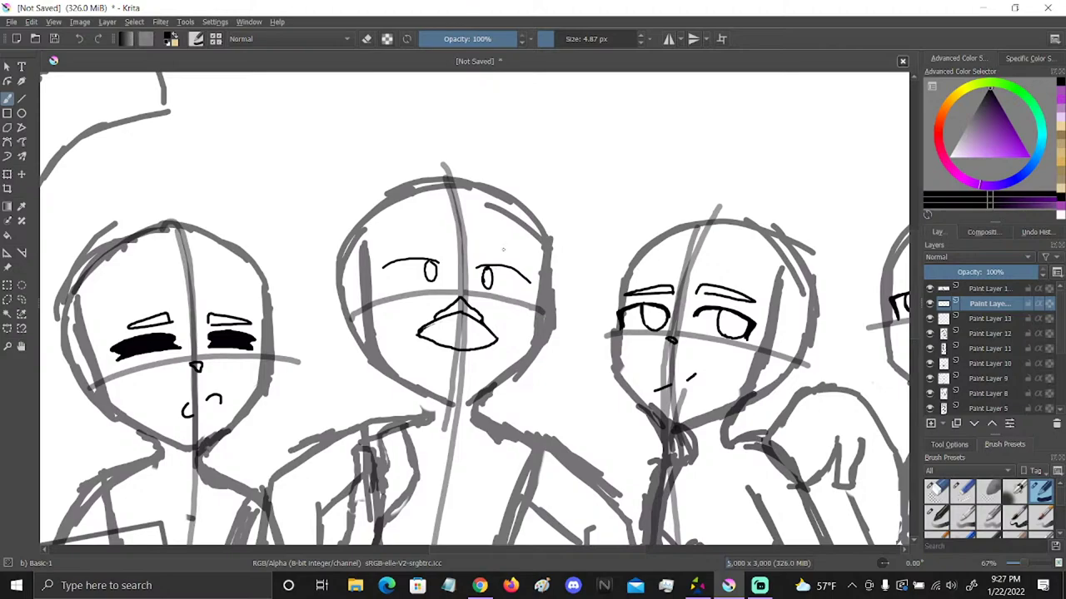
Thicken and extend the upper lid lines of both eyes on the beaked face with short overlapping strokes
drag(473, 267, 494, 263)
drag(491, 265, 519, 275)
drag(416, 261, 384, 267)
drag(387, 265, 378, 268)
drag(433, 261, 415, 259)
click(936, 491)
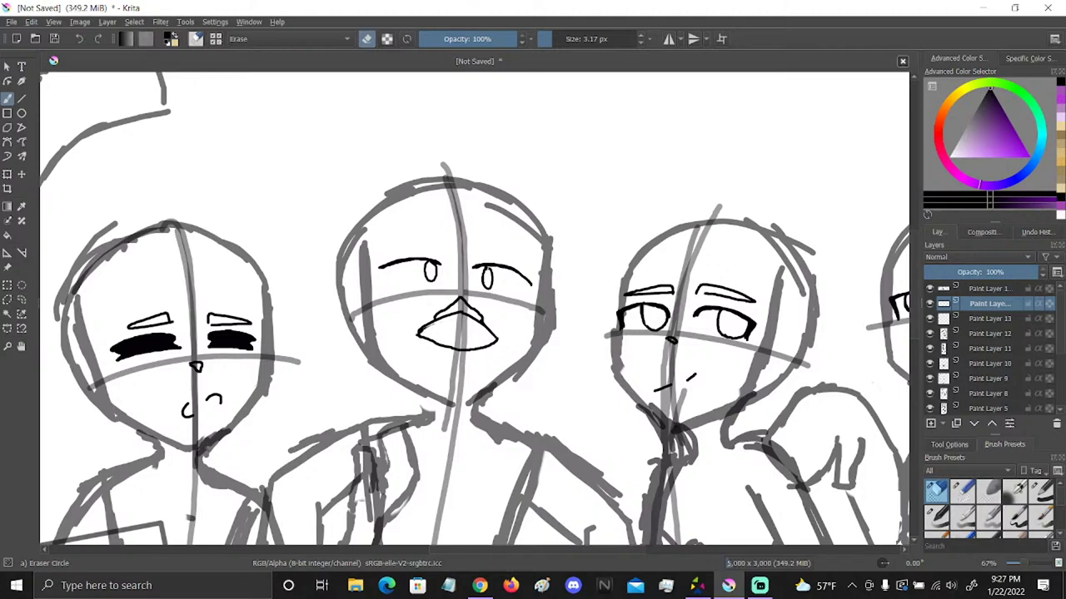
click(1040, 492)
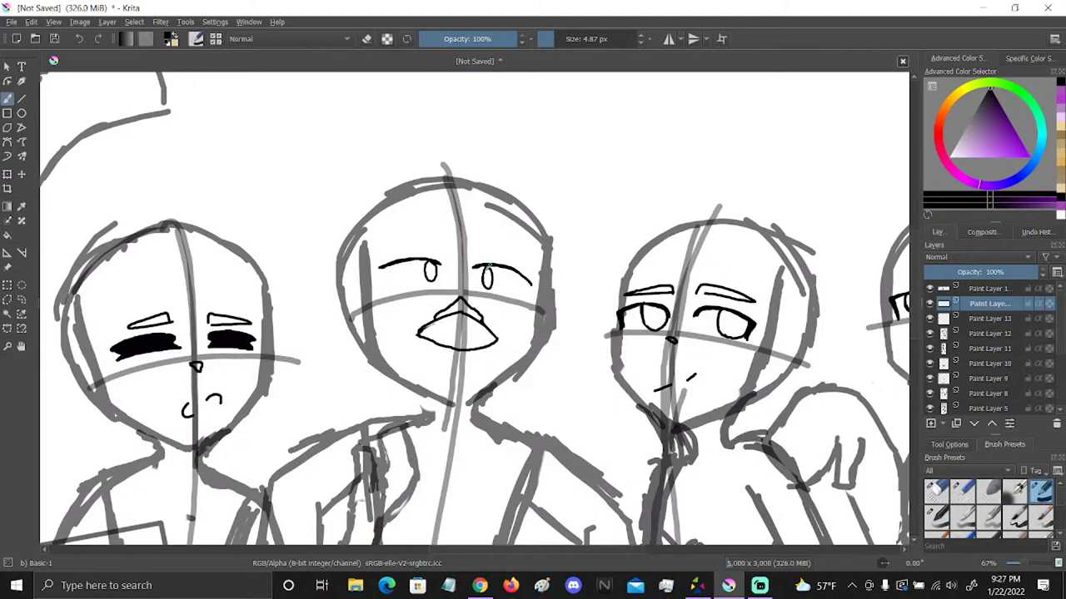
click(936, 492)
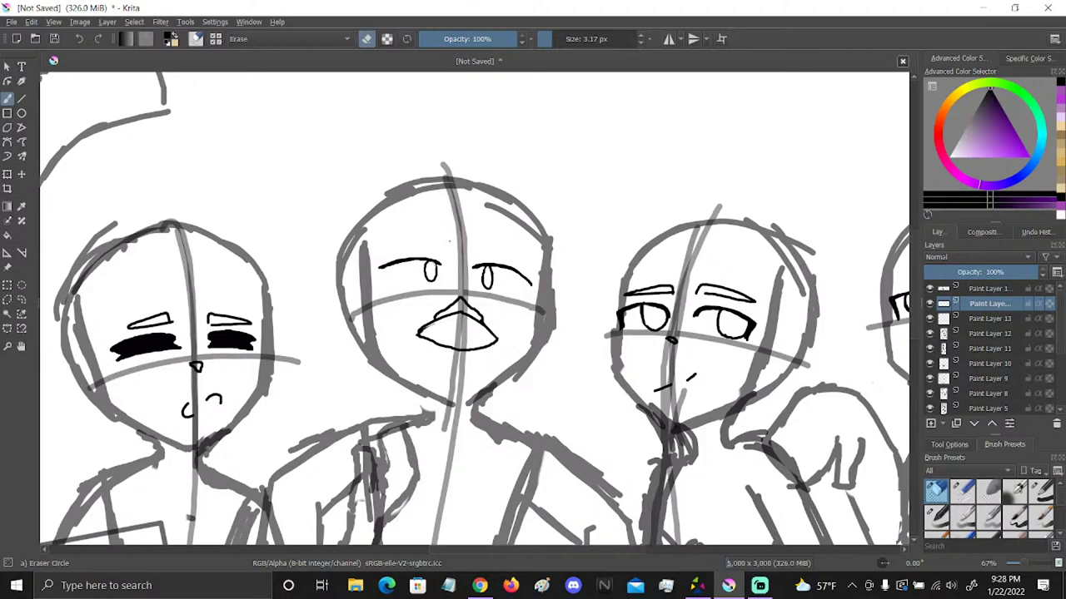
click(1042, 492)
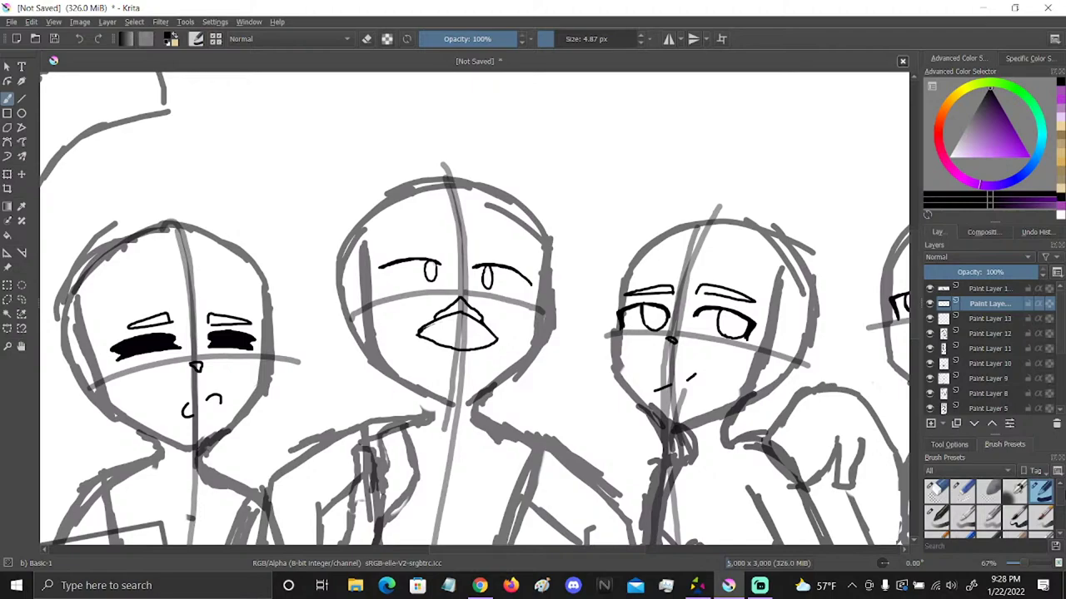
mouse_move(455, 244)
mouse_down()
mouse_move(454, 273)
mouse_move(470, 273)
mouse_move(454, 245)
mouse_up()
click(84, 39)
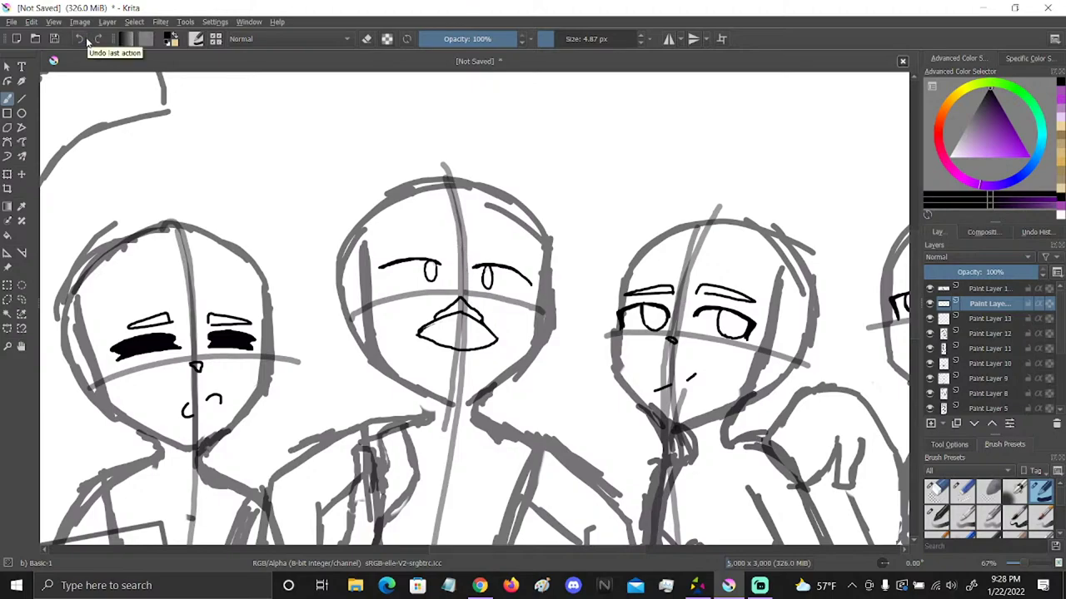
Draw a curved mouth line across the beak and erase its overshoot with the Eraser Circle brush at 11.55 px
drag(418, 332, 503, 346)
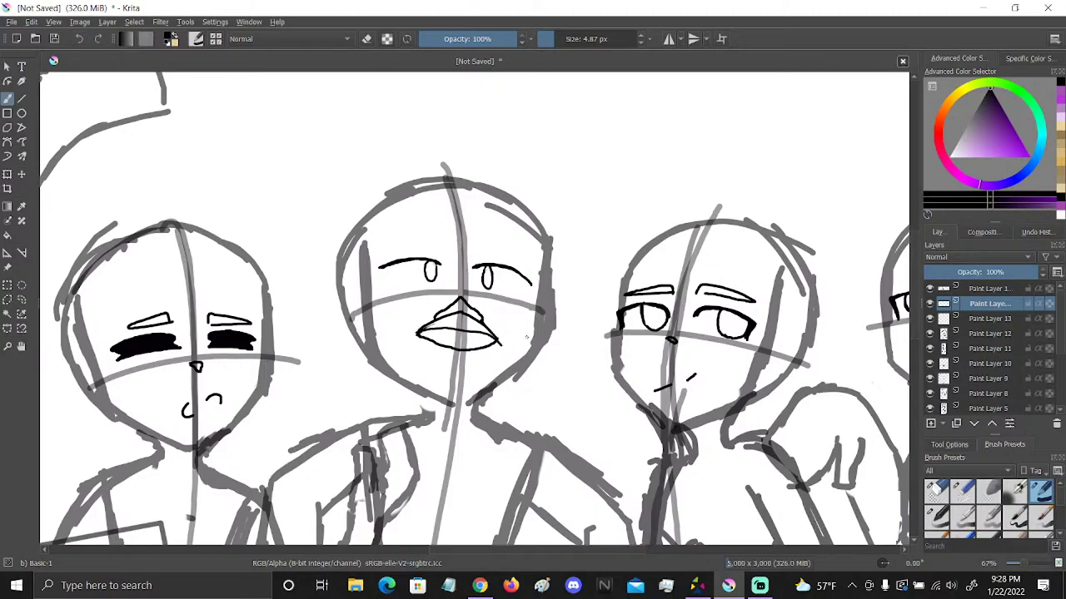
key(e)
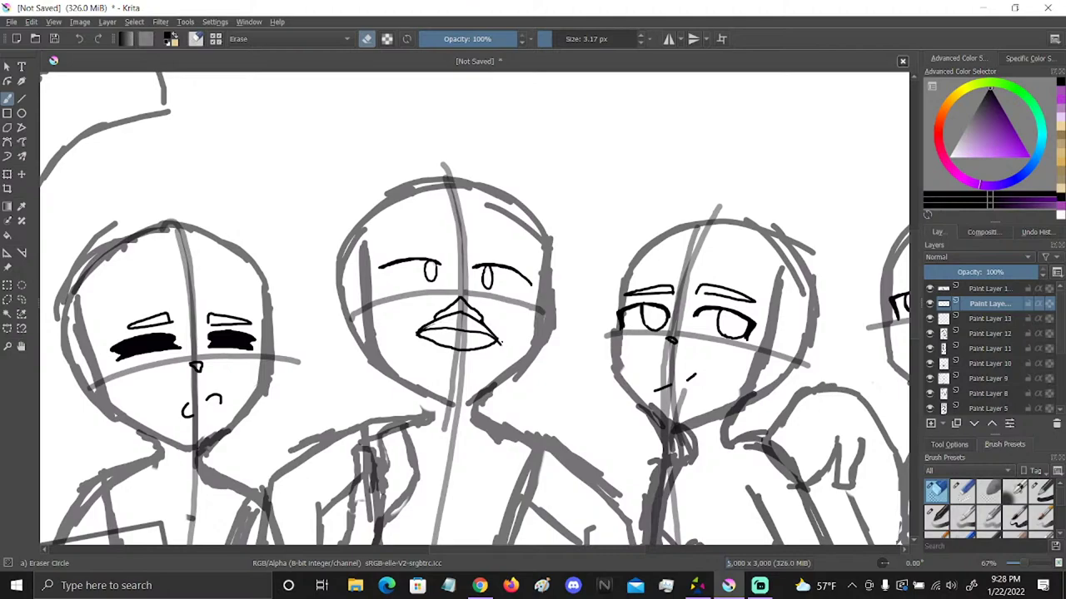
click(560, 43)
Lower the opacity of the top facial-feature layer to 29% and of the second one to 30%
click(21, 345)
drag(775, 388, 596, 330)
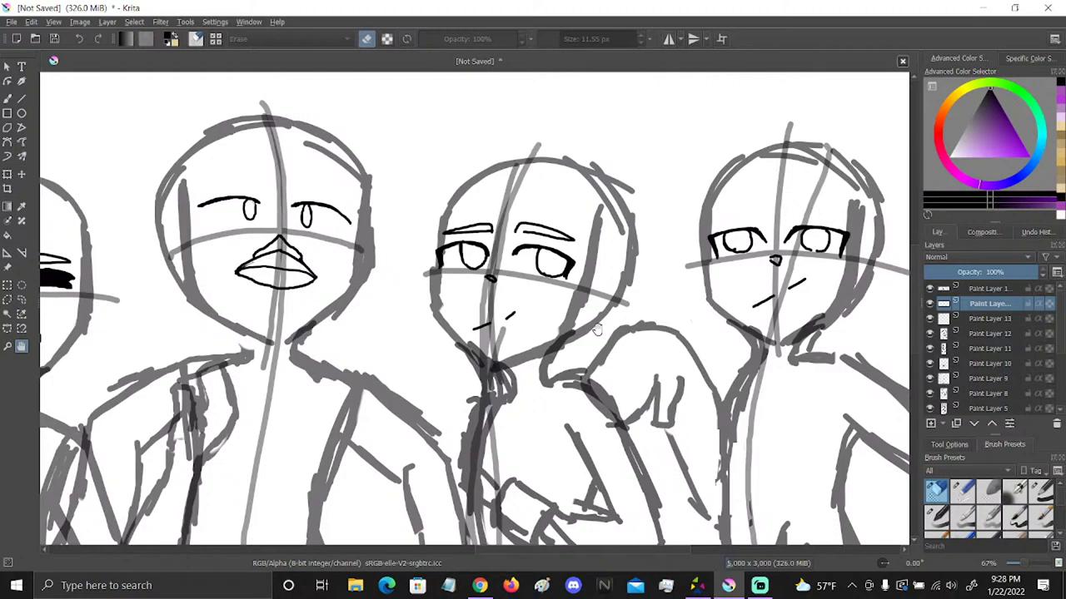
drag(1024, 565, 1016, 566)
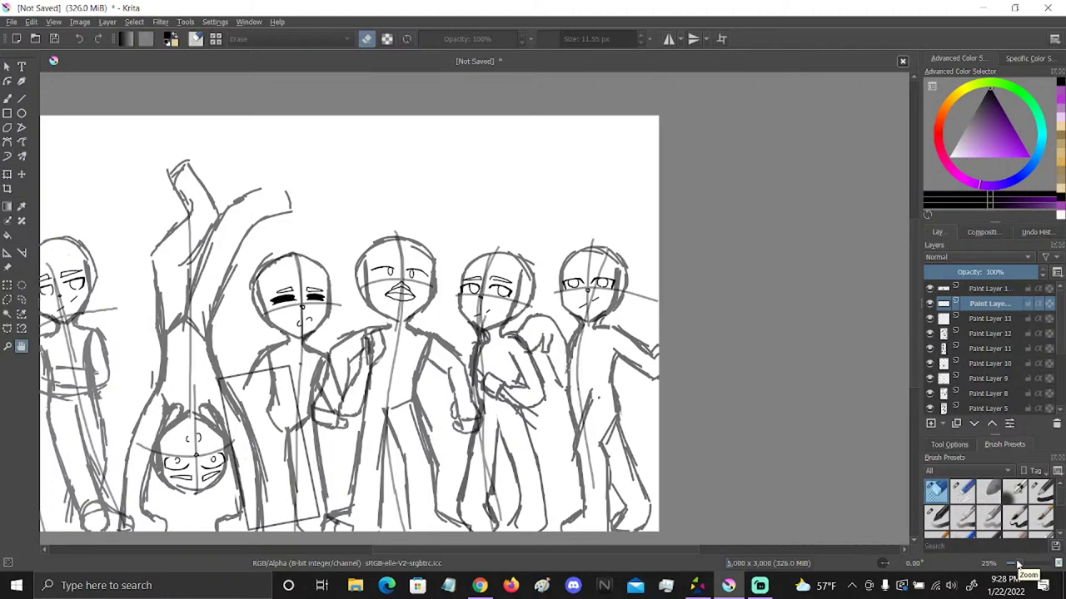
click(990, 288)
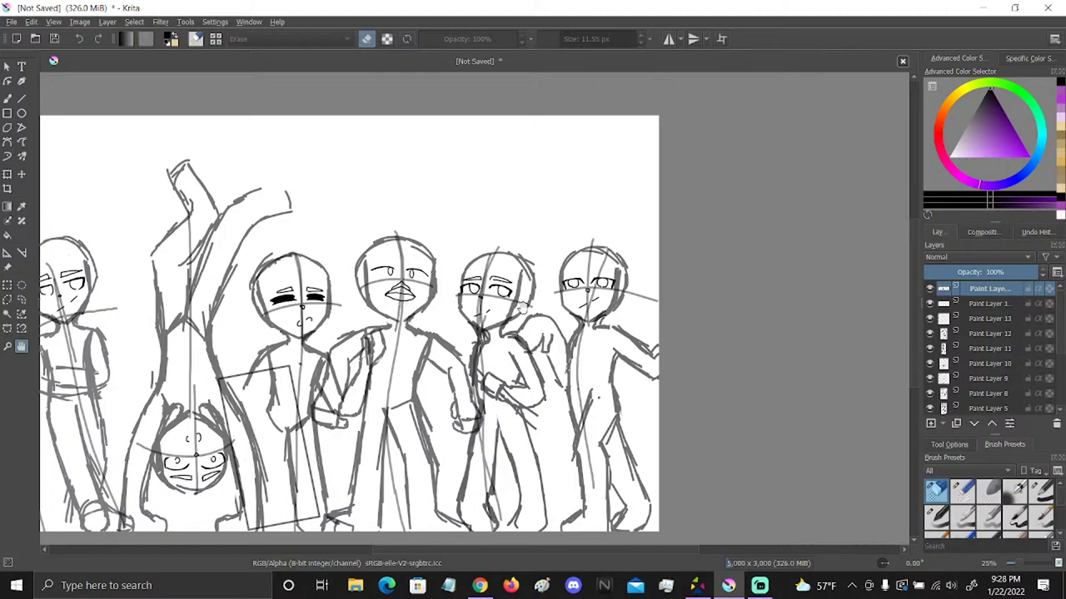
drag(343, 451, 406, 435)
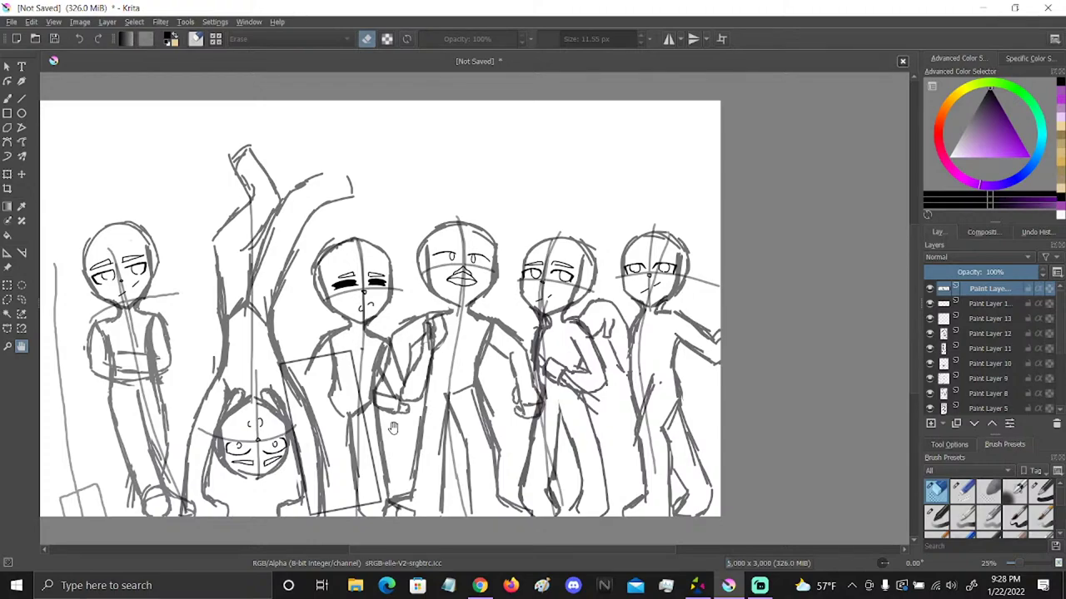
click(956, 272)
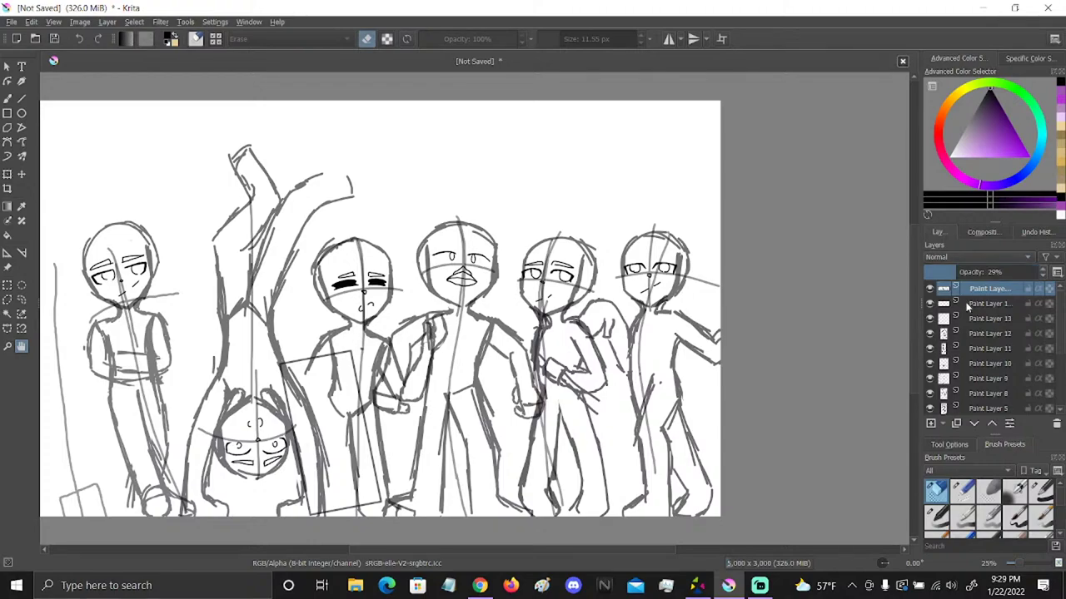
click(968, 308)
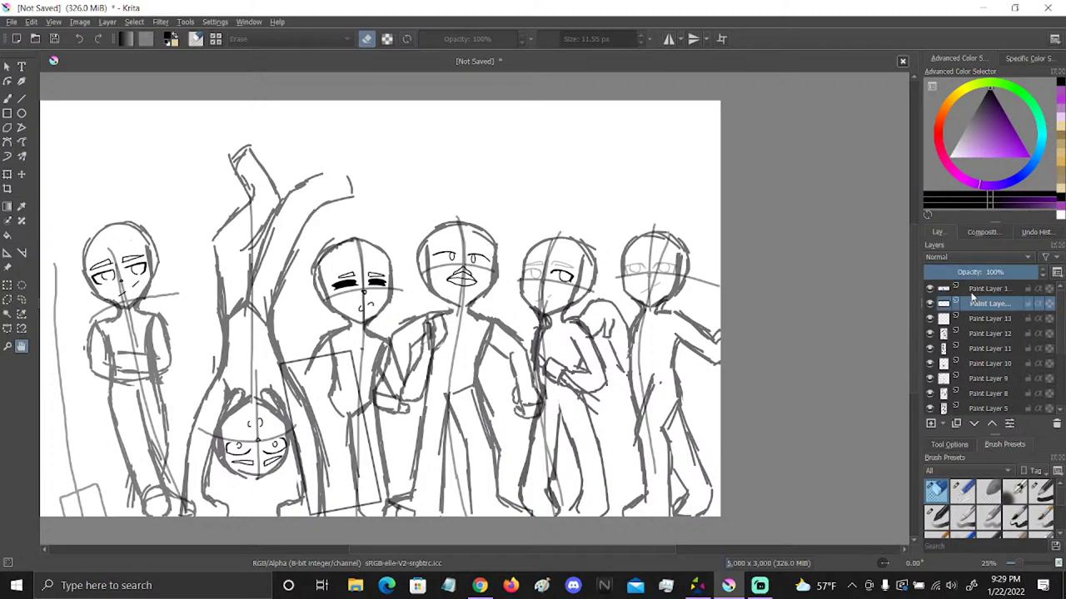
click(957, 272)
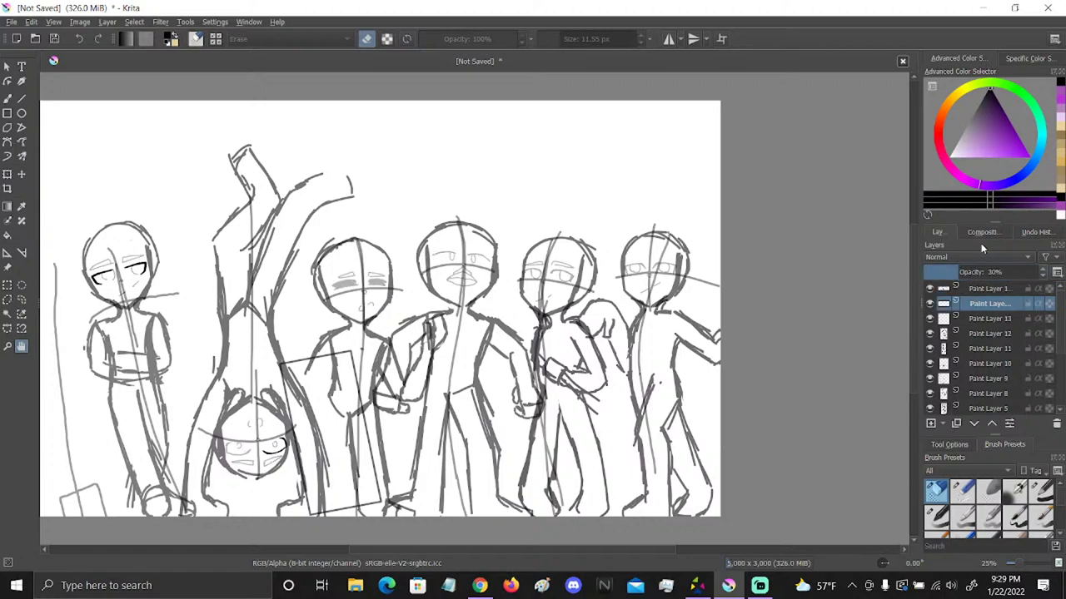
Move Paint Layer 13 up one place in the layer stack, above the second facial-feature layer
click(968, 321)
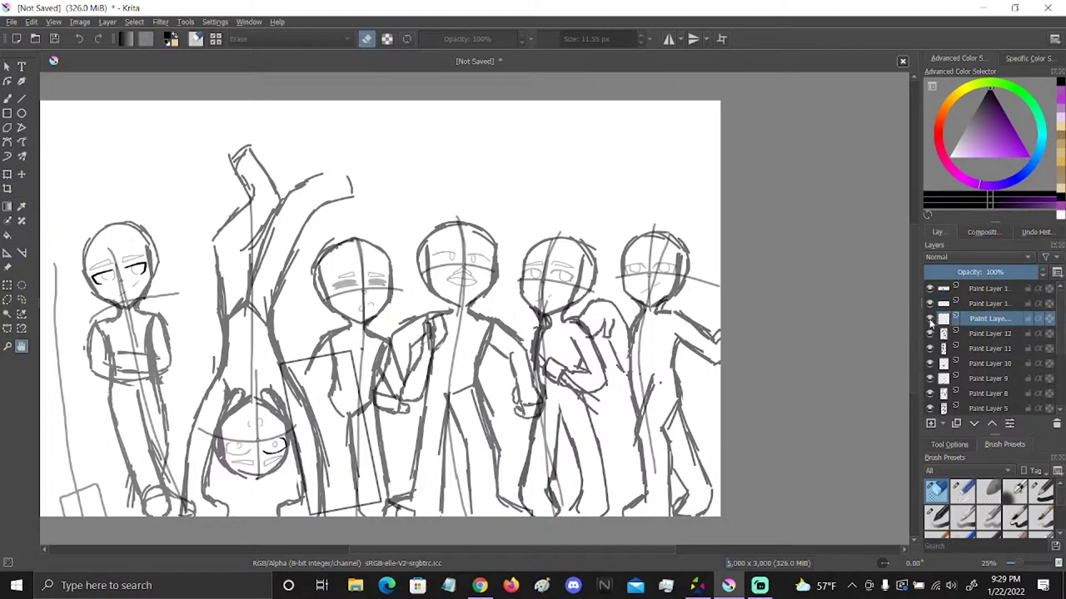
click(992, 424)
right_click(977, 304)
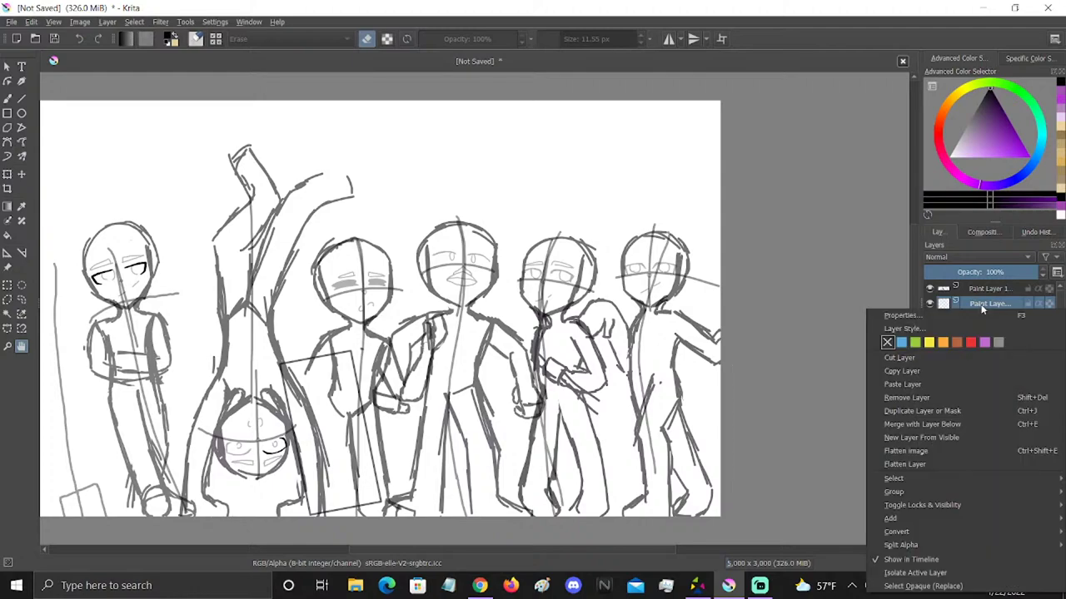
click(985, 299)
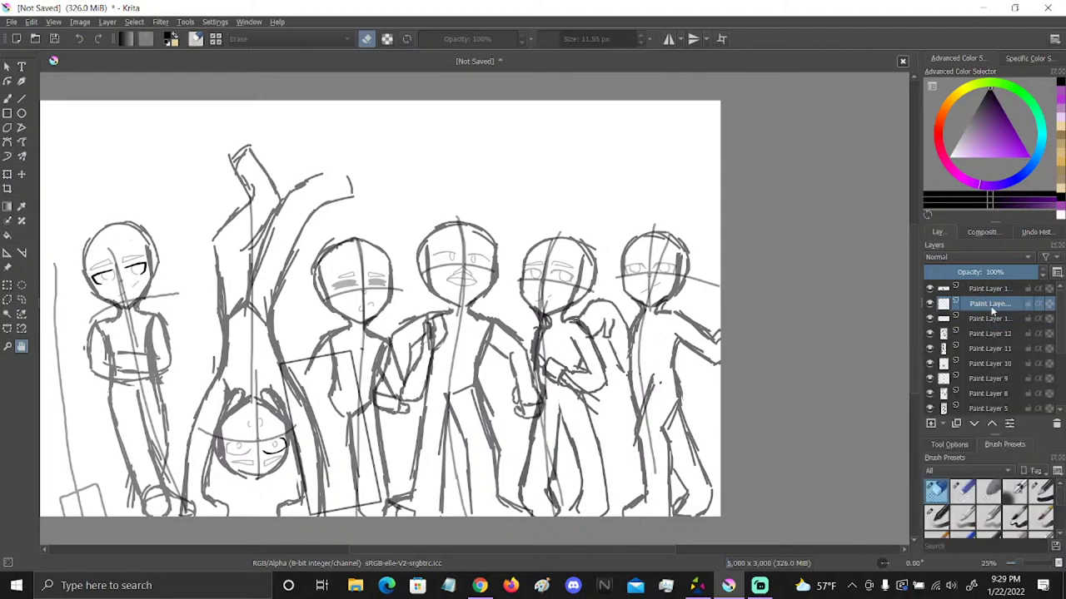
Restore the layer beneath Paint Layer 13 to 100% opacity and merge Paint Layer 13 down into it
click(988, 319)
click(1042, 272)
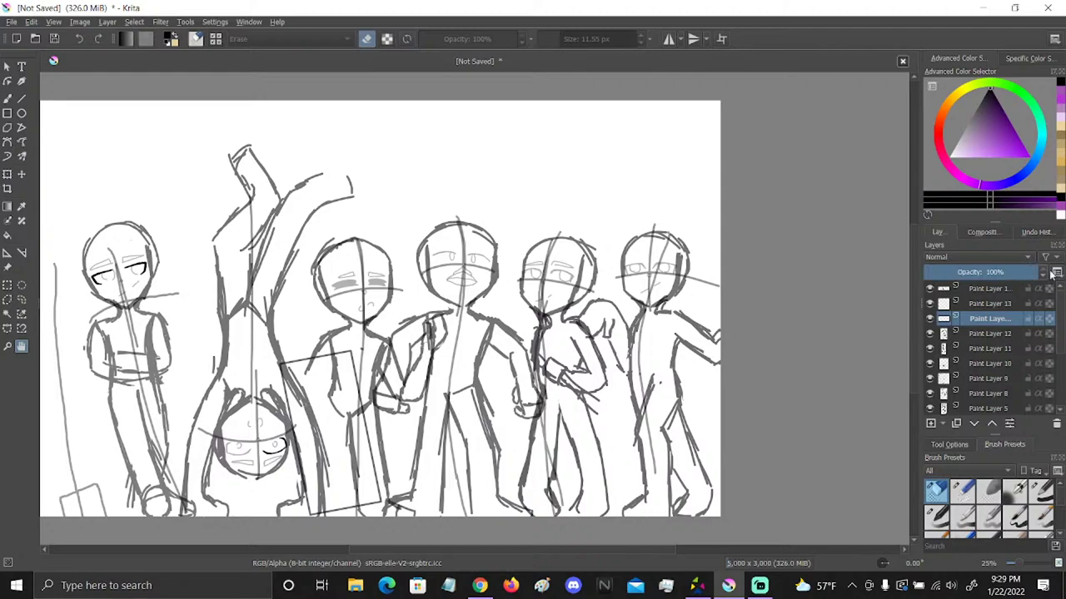
right_click(973, 303)
click(946, 418)
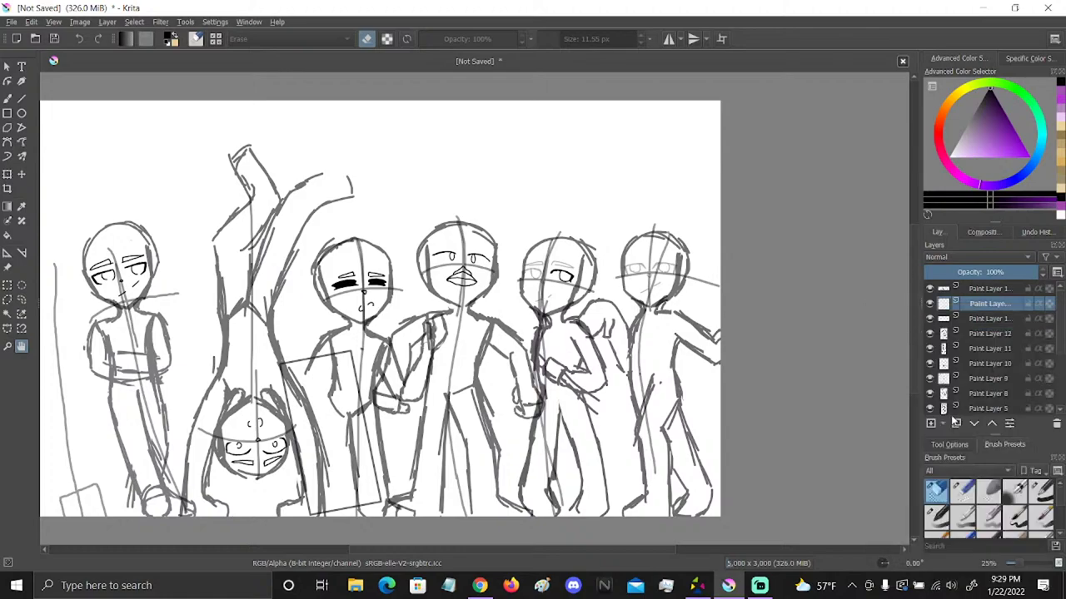
Lower the merged facial-feature layer's opacity and set the top facial-feature layer's opacity to 44%
click(987, 276)
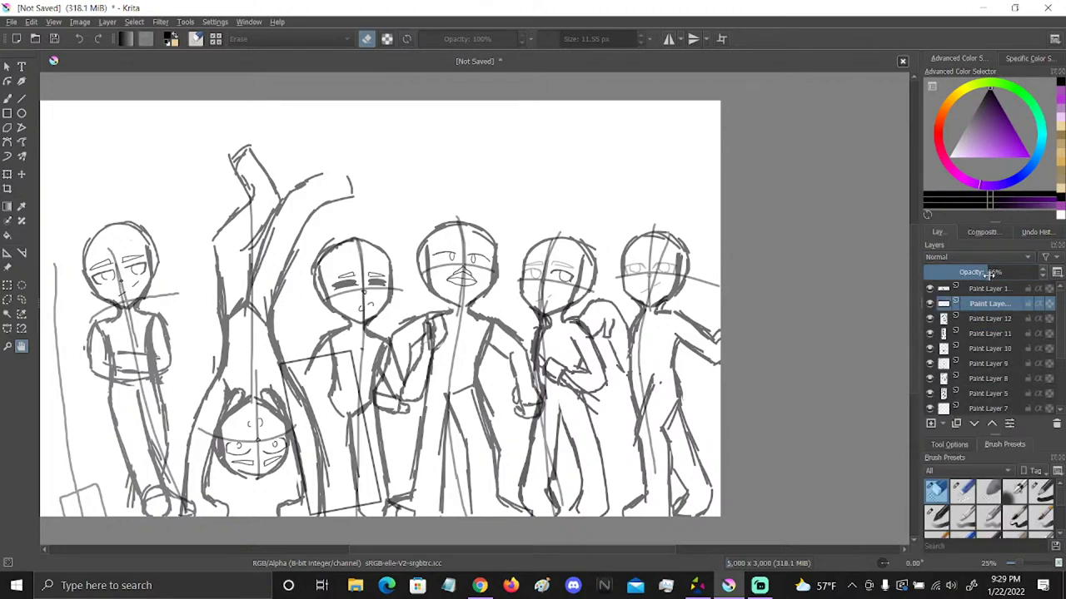
drag(987, 276, 979, 273)
click(985, 288)
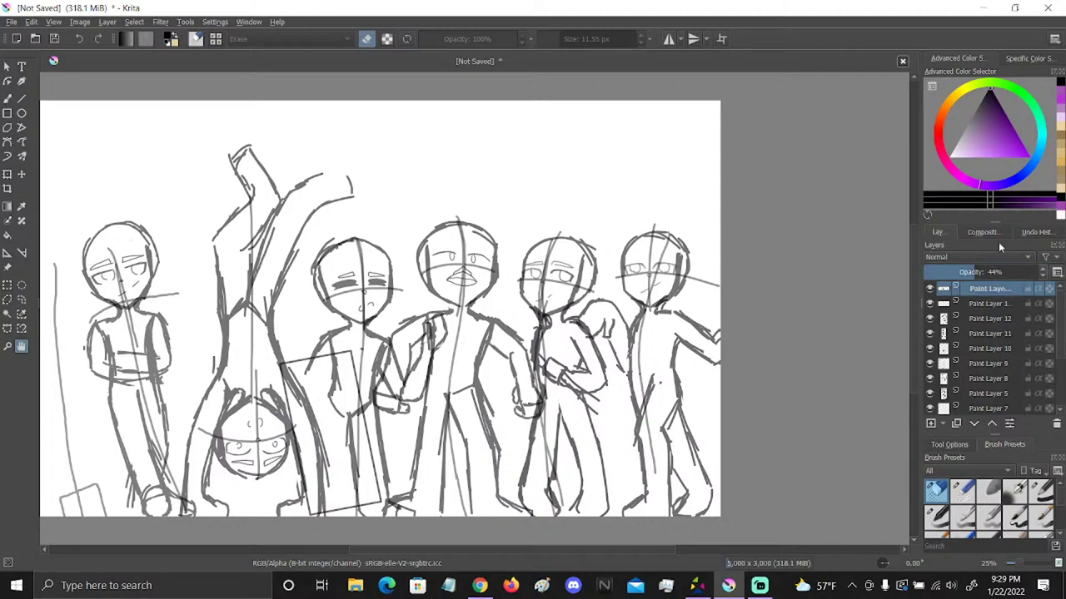
Add a new paint layer and outline a long side lock of hair on the first head with the Basic-1 brush
click(931, 423)
click(1042, 491)
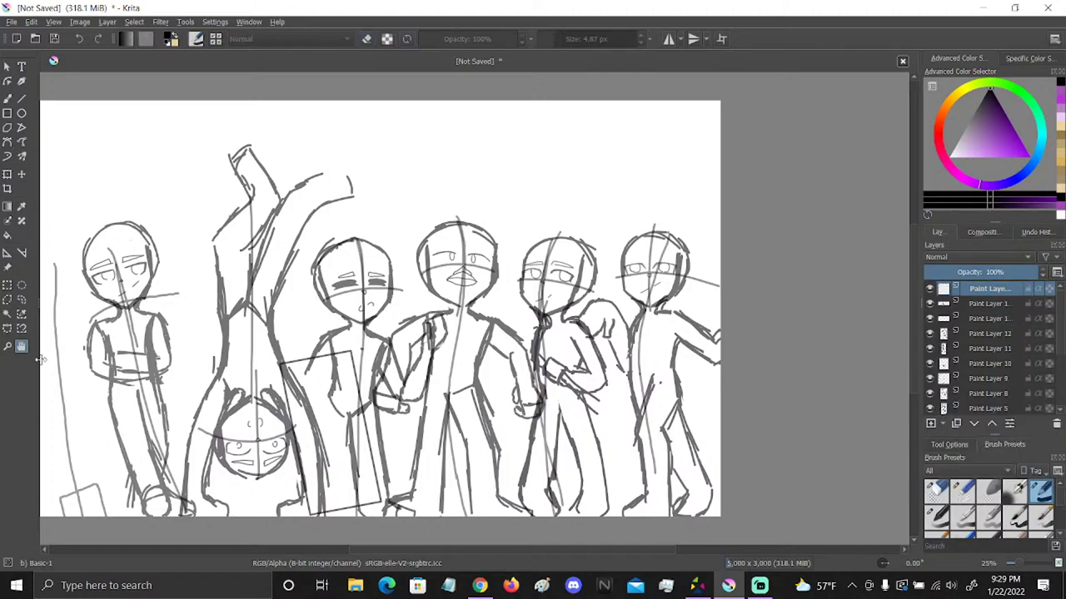
drag(42, 383, 179, 353)
click(6, 347)
drag(209, 171, 392, 254)
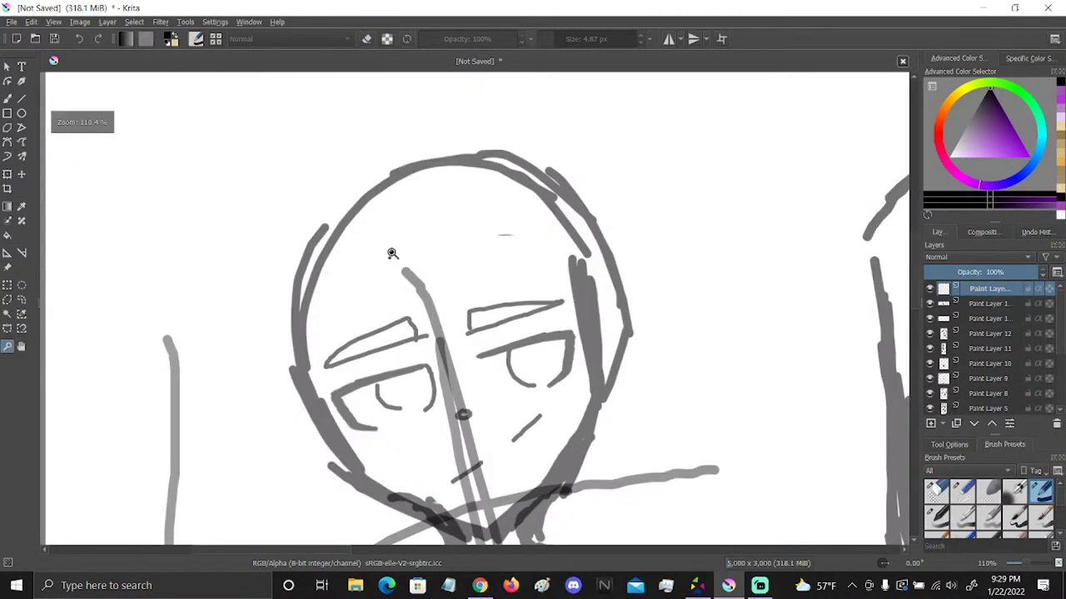
click(1023, 565)
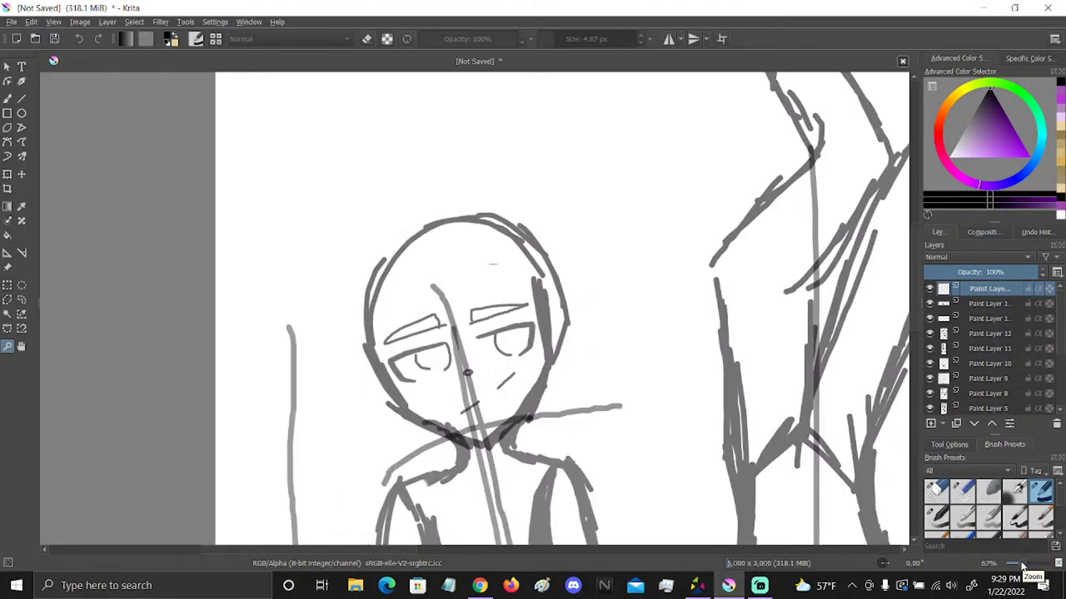
key(b)
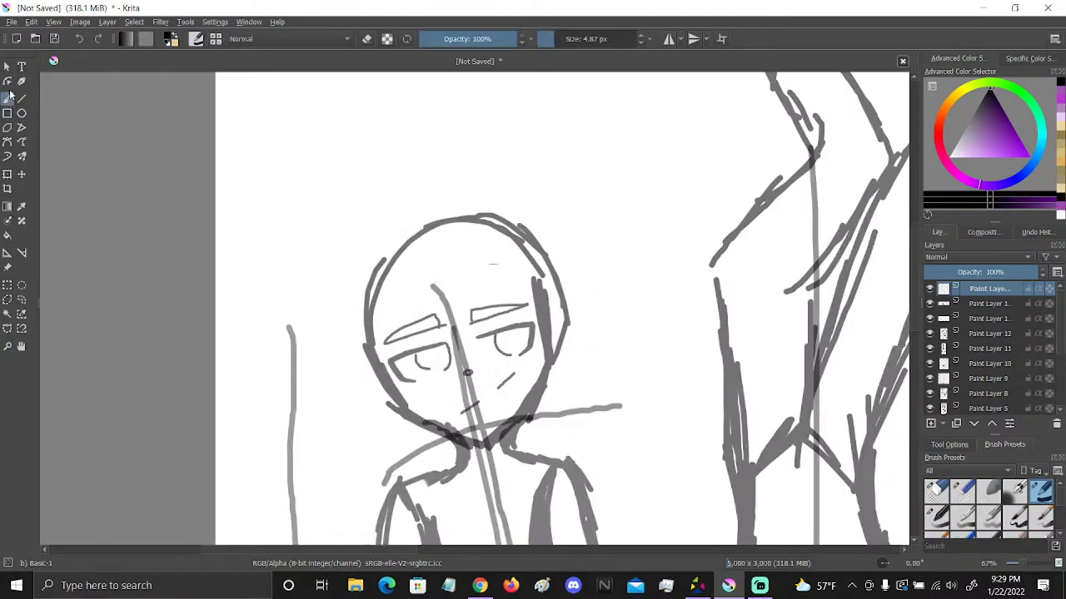
mouse_move(423, 223)
mouse_down()
mouse_move(332, 315)
mouse_move(354, 419)
mouse_up()
mouse_move(425, 225)
mouse_down()
mouse_move(432, 257)
mouse_move(383, 340)
mouse_up()
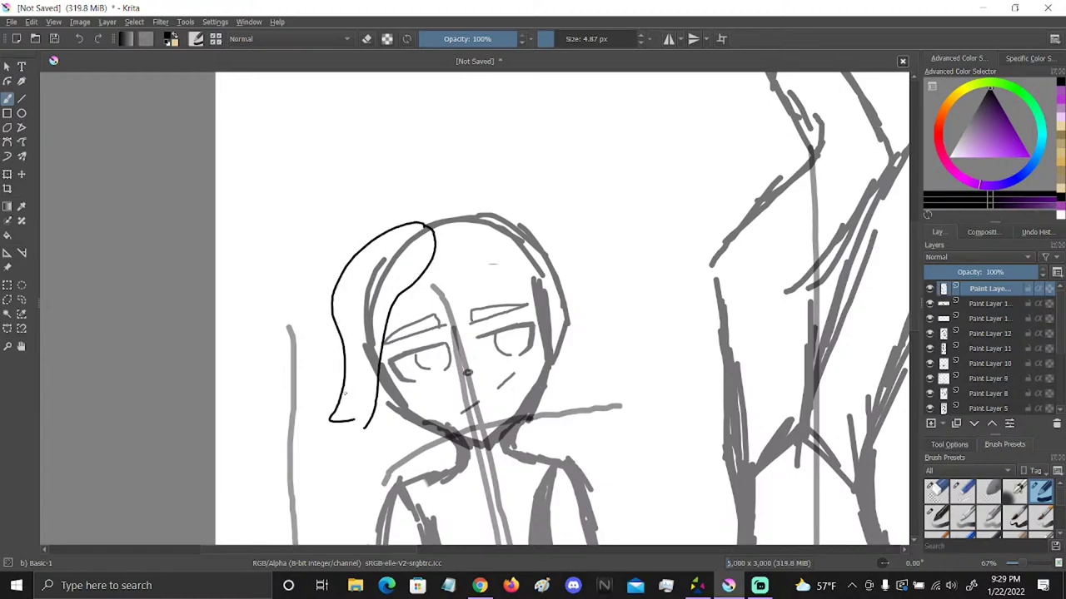
Undo the hair strokes on the first head and the addition of the new layer
click(79, 37)
click(79, 37)
click(79, 35)
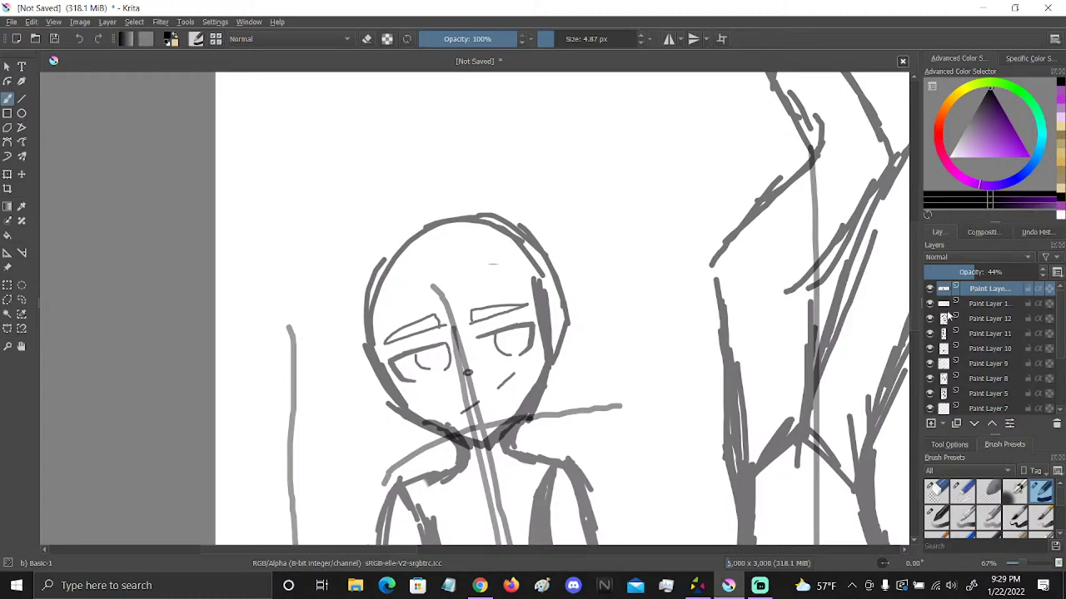
Add a new paint layer above the facial features and set its opacity to 59%
click(931, 423)
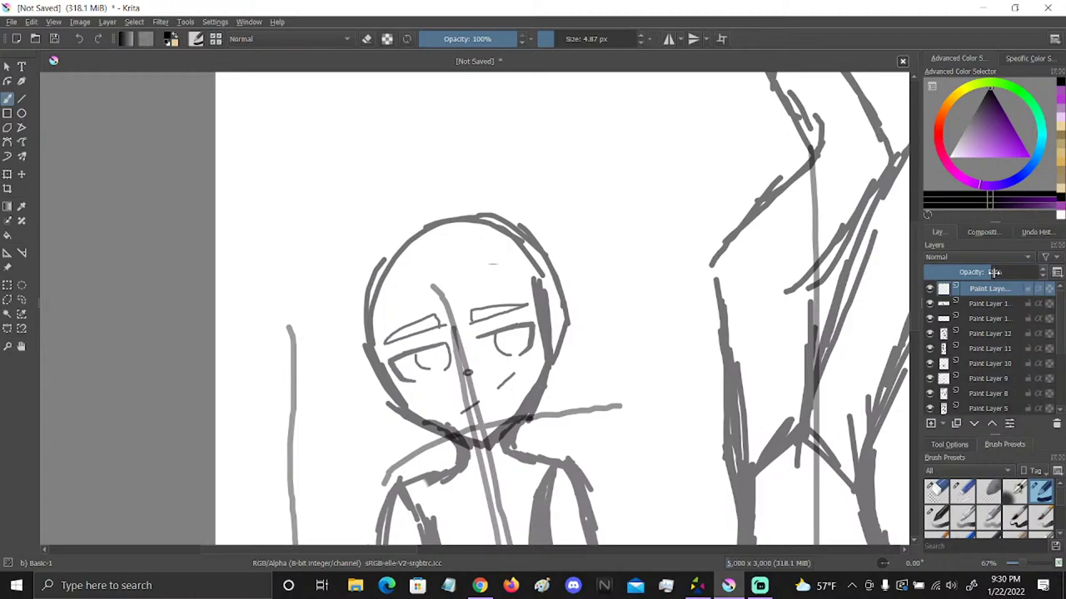
key(minus)
key(minus)
key(minus)
key(minus)
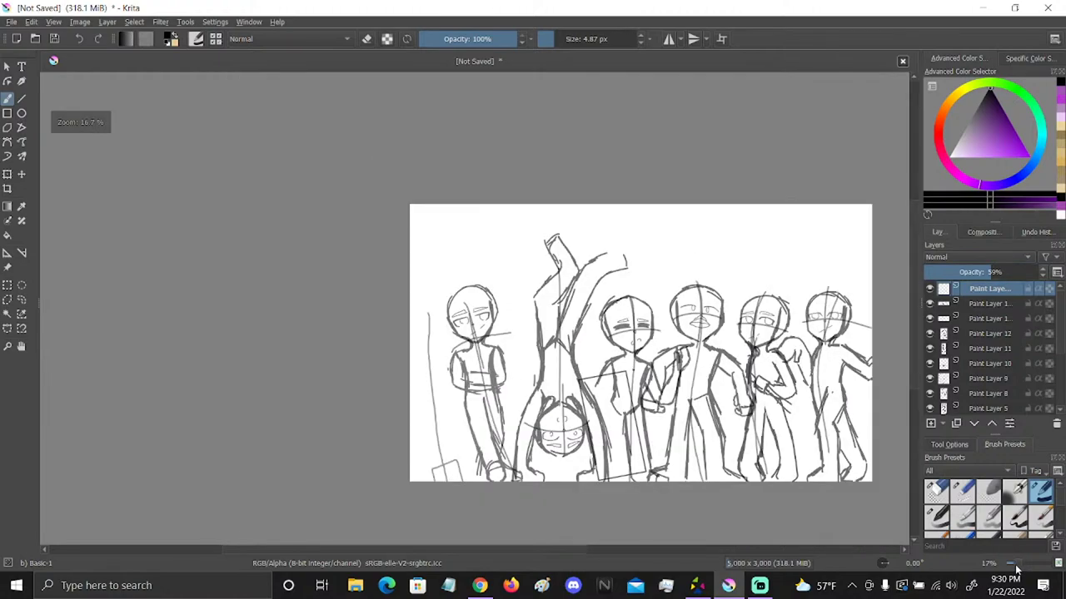
Sketch short side-parted hair with flicked ends on the first head using the Basic-1 brush at 4.87 px
click(6, 346)
drag(431, 278, 516, 344)
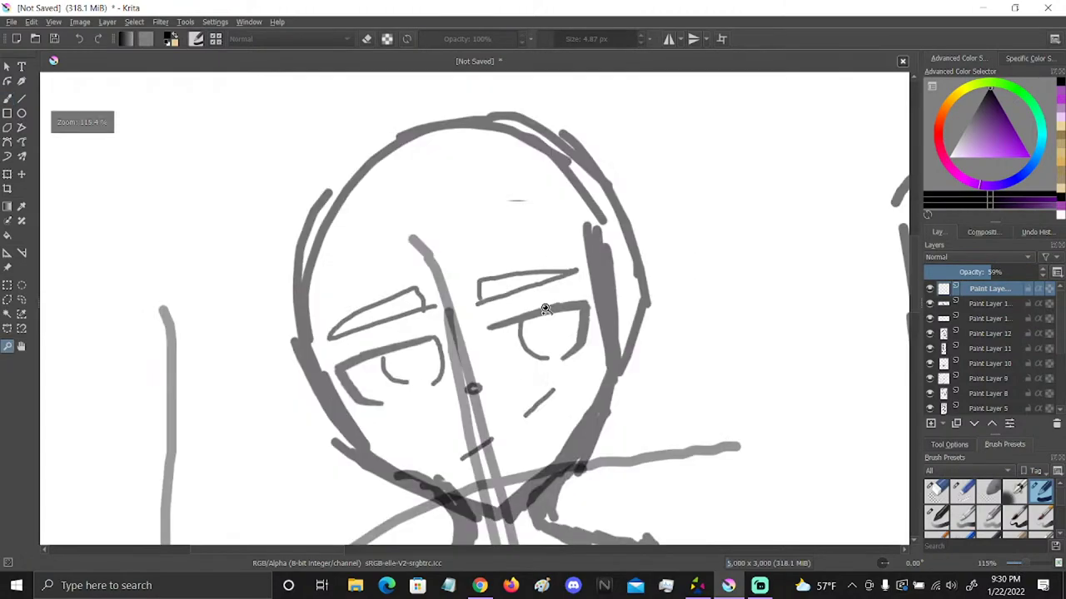
click(1022, 568)
click(7, 98)
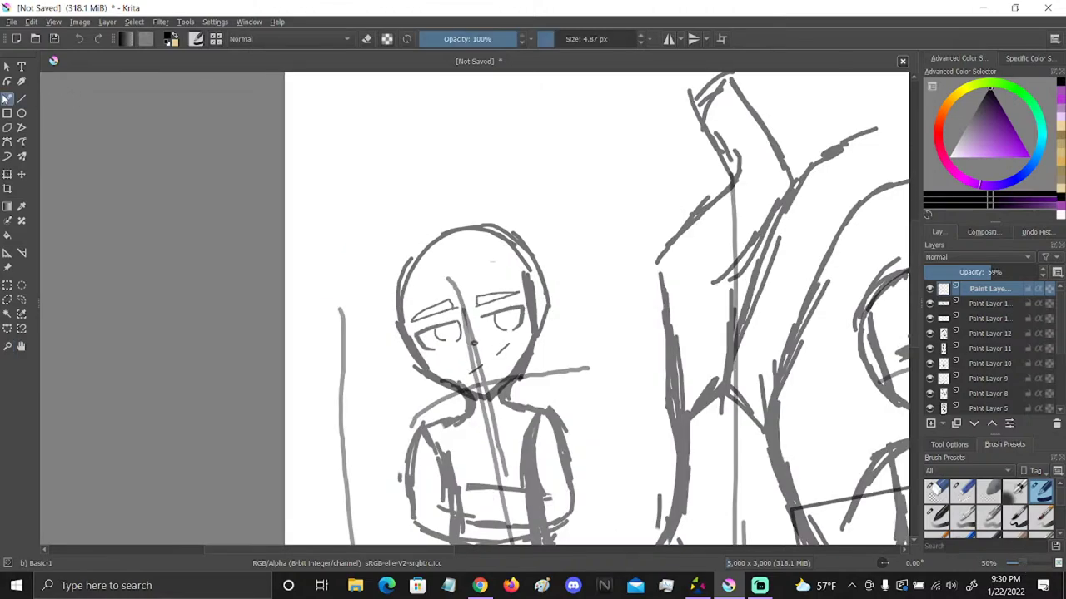
mouse_move(433, 239)
mouse_down()
mouse_move(386, 274)
mouse_move(382, 358)
mouse_up()
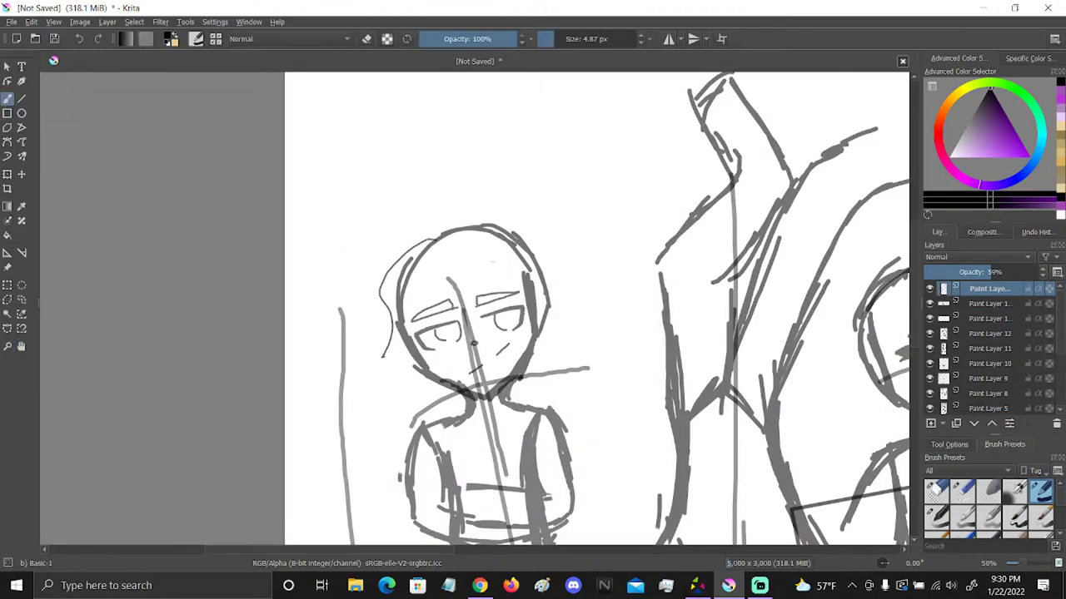
drag(431, 240, 384, 354)
click(79, 38)
mouse_move(439, 239)
mouse_down()
mouse_move(446, 273)
mouse_move(416, 329)
mouse_move(384, 357)
mouse_up()
mouse_move(437, 240)
mouse_down()
mouse_move(524, 225)
mouse_move(577, 271)
mouse_move(556, 292)
mouse_up()
drag(451, 243, 561, 297)
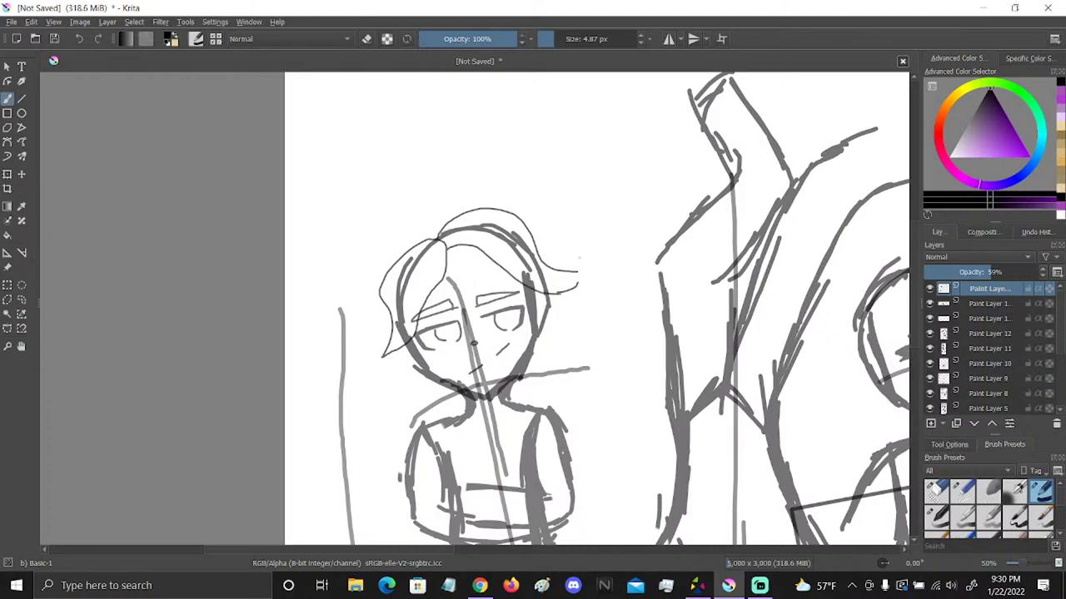
Erase all the sketched hair from the first head with the Eraser Circle brush
click(935, 491)
drag(391, 270, 385, 348)
click(612, 38)
drag(499, 218, 388, 350)
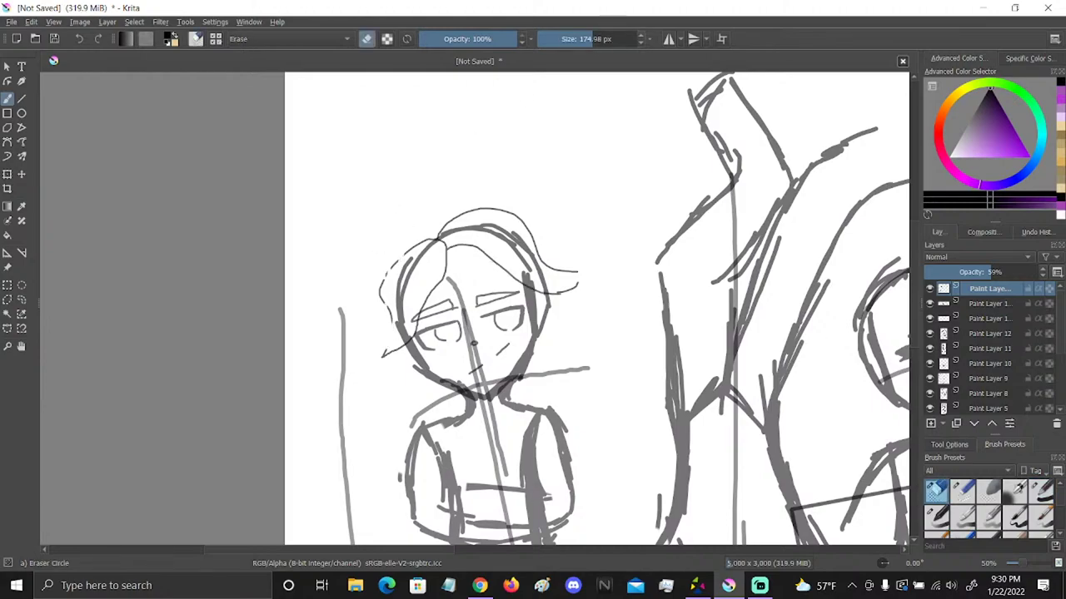
drag(391, 300, 416, 342)
drag(532, 241, 574, 287)
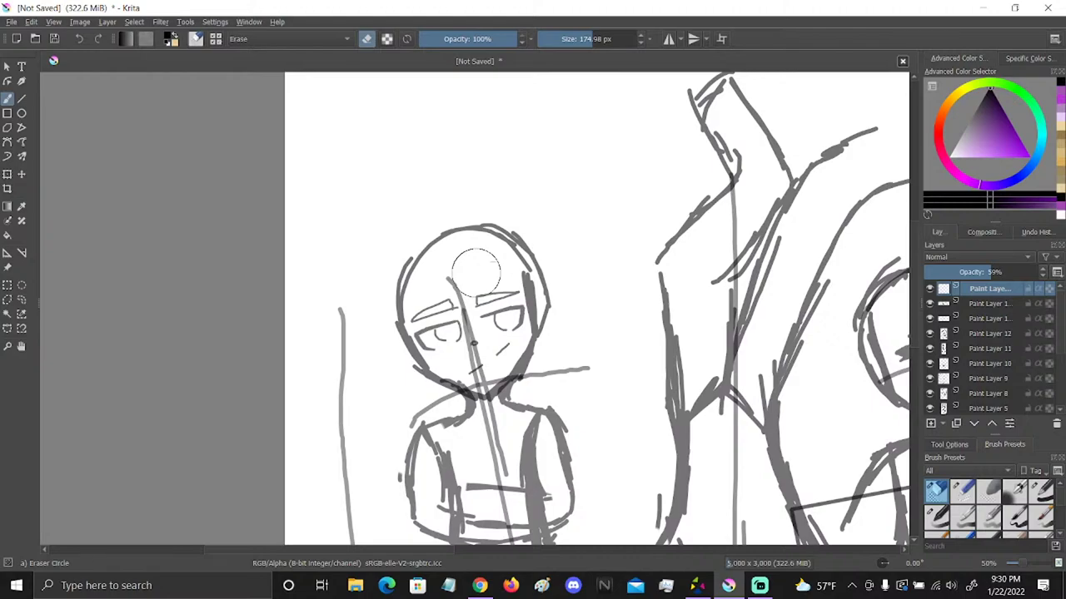
Sketch the left half of the first head's chin-length parted hair with the Basic-1 brush at 7.09 px
click(1041, 491)
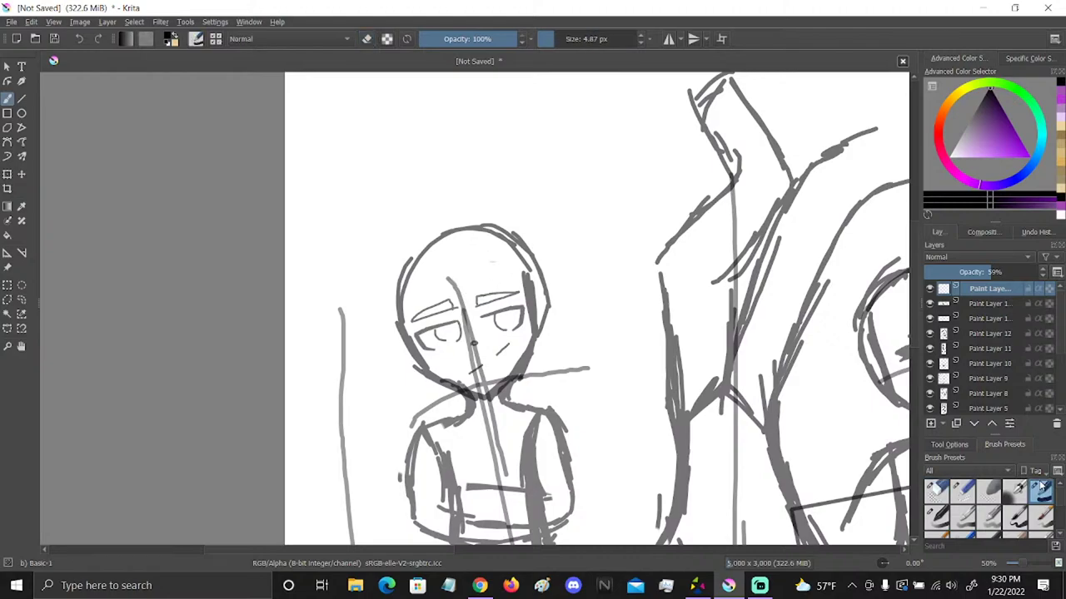
click(555, 39)
mouse_move(473, 221)
mouse_down()
mouse_move(402, 241)
mouse_move(380, 314)
mouse_move(383, 353)
mouse_up()
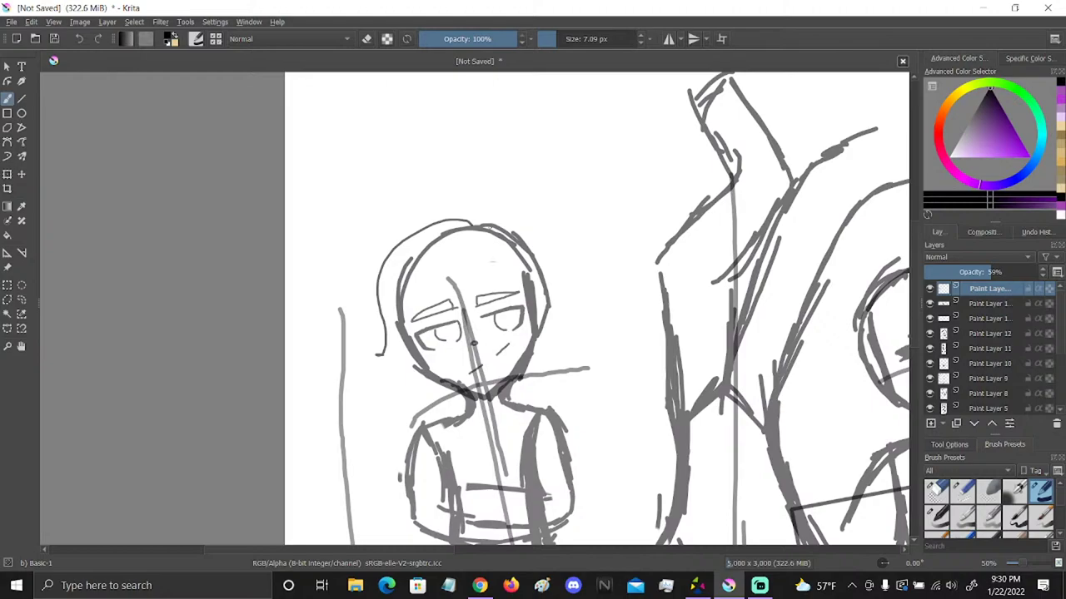
mouse_move(471, 223)
mouse_down()
mouse_move(480, 255)
mouse_move(418, 281)
mouse_move(413, 321)
mouse_move(386, 351)
mouse_up()
click(79, 39)
mouse_move(480, 251)
mouse_down()
mouse_move(454, 273)
mouse_move(410, 375)
mouse_up()
mouse_move(412, 236)
mouse_down()
mouse_move(376, 329)
mouse_move(399, 381)
mouse_move(412, 379)
mouse_up()
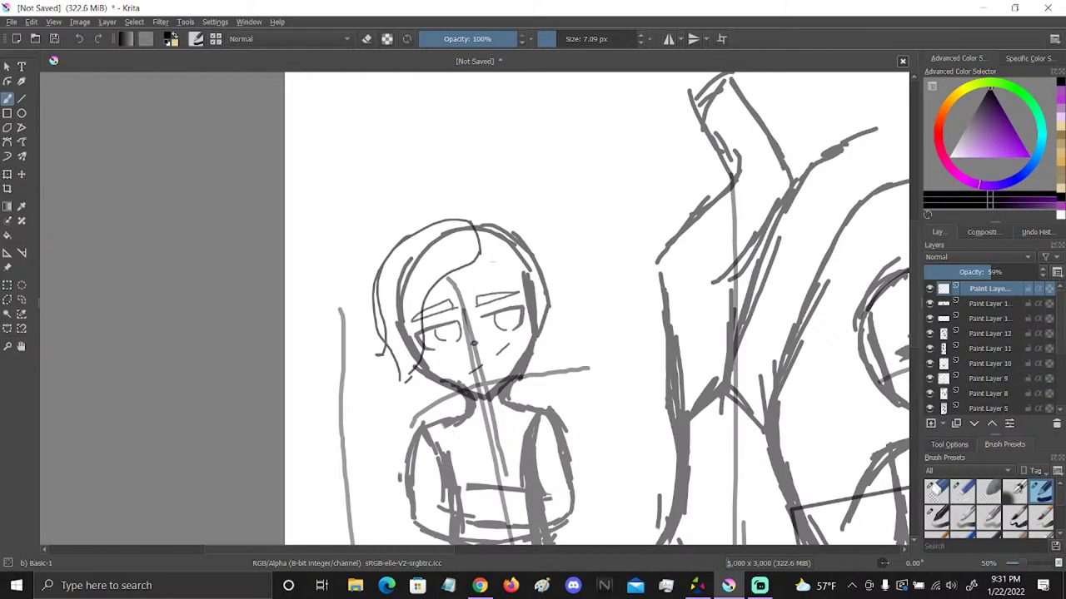
mouse_move(413, 371)
mouse_down()
mouse_move(436, 403)
mouse_move(451, 400)
mouse_up()
Try a short, outward-flicked lock on the right side of the first head's parting
mouse_move(471, 223)
mouse_down()
mouse_move(521, 233)
mouse_move(562, 268)
mouse_move(547, 278)
mouse_up()
drag(541, 233, 543, 243)
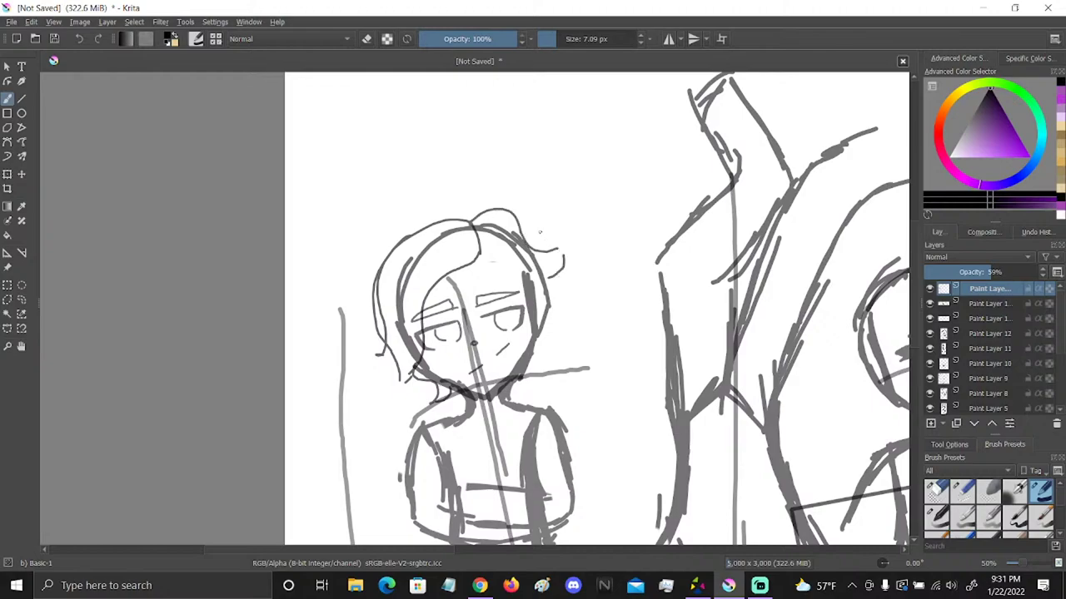
click(80, 39)
click(80, 39)
mouse_move(472, 221)
mouse_down()
mouse_move(492, 213)
mouse_move(572, 276)
mouse_up()
mouse_move(480, 249)
mouse_down()
mouse_move(566, 272)
mouse_move(548, 291)
mouse_up()
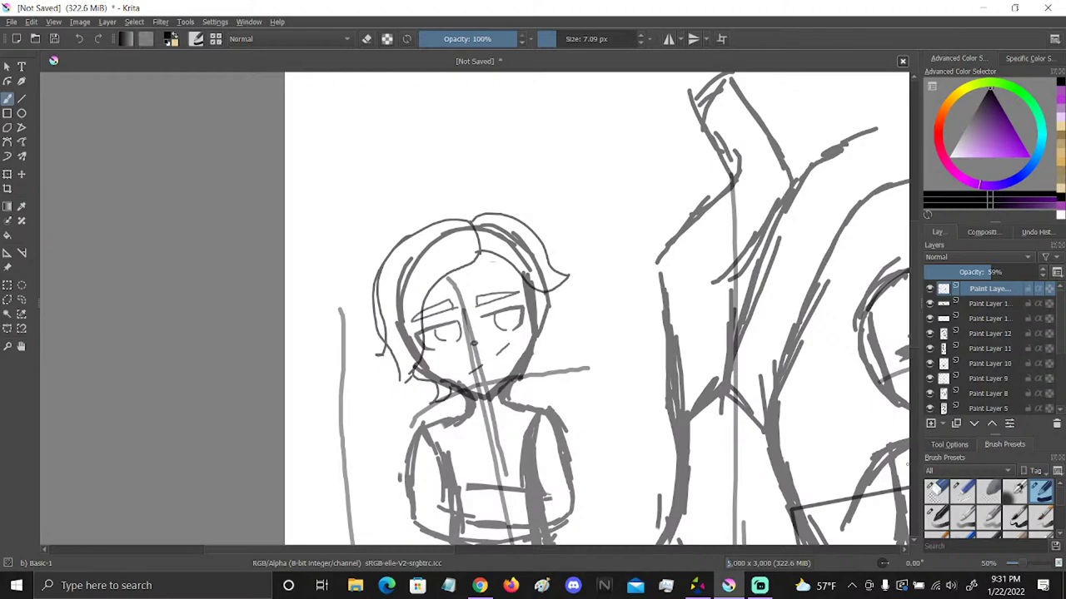
Erase the short right lock, switch back to the Basic-1 brush and undo the remaining strokes on that side
click(935, 491)
mouse_move(558, 258)
mouse_down()
mouse_move(543, 310)
mouse_move(528, 279)
mouse_move(548, 231)
mouse_up()
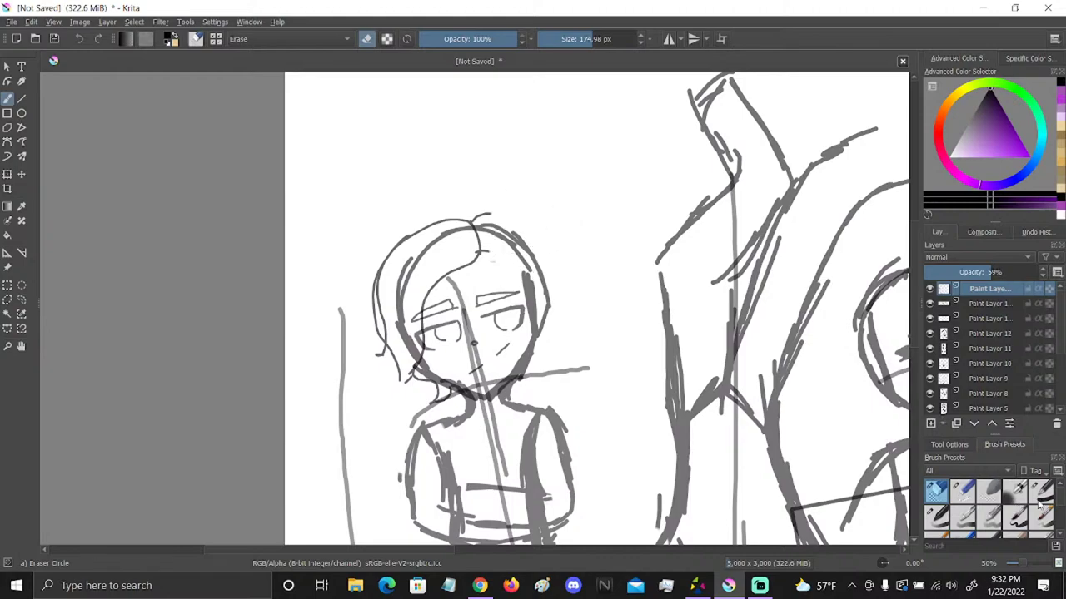
click(1041, 493)
click(82, 39)
click(81, 40)
click(81, 40)
click(80, 40)
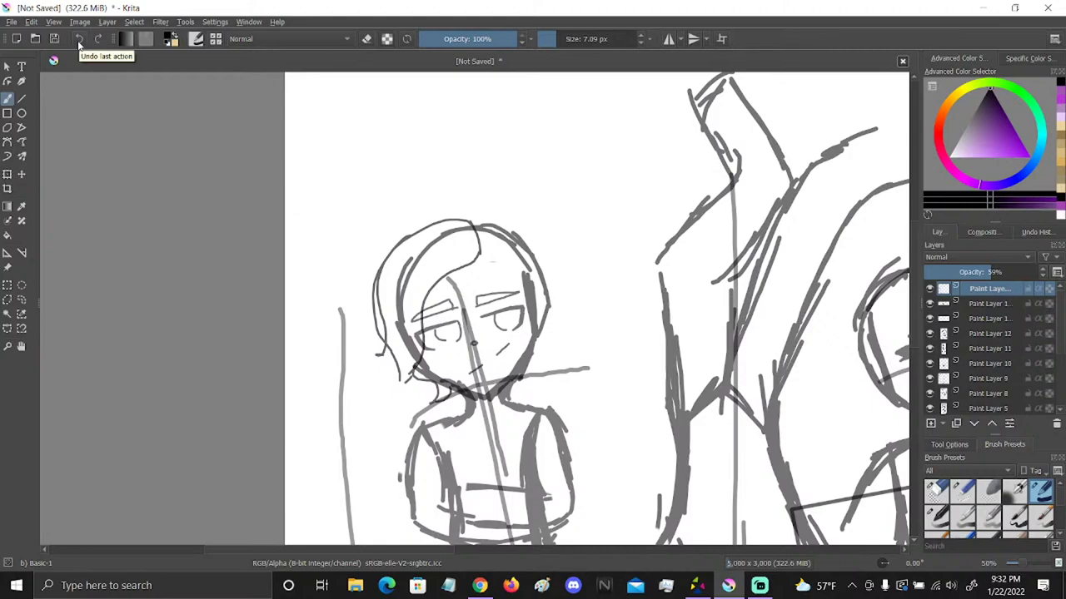
Try a longer, wider lock on the right side of the first head's parting and undo it
mouse_move(477, 222)
mouse_down()
mouse_move(562, 267)
mouse_move(580, 334)
mouse_up()
mouse_move(482, 253)
mouse_down()
mouse_move(517, 278)
mouse_move(547, 342)
mouse_move(571, 352)
mouse_up()
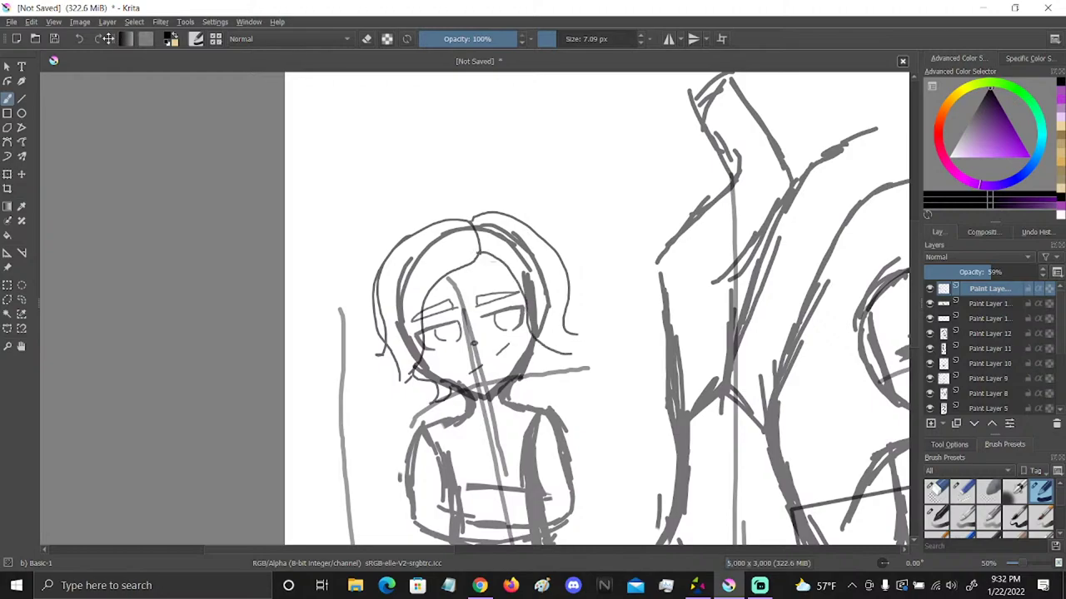
click(78, 39)
Sketch the right half of the first head's hair close to the skull, from the parting to wispy ends beside the jaw
mouse_move(478, 252)
mouse_down()
mouse_move(577, 337)
mouse_move(556, 225)
mouse_move(495, 186)
mouse_move(490, 209)
mouse_move(503, 220)
mouse_move(476, 263)
mouse_up()
click(937, 491)
click(1042, 492)
mouse_move(469, 222)
mouse_down()
mouse_move(551, 293)
mouse_move(557, 337)
mouse_up()
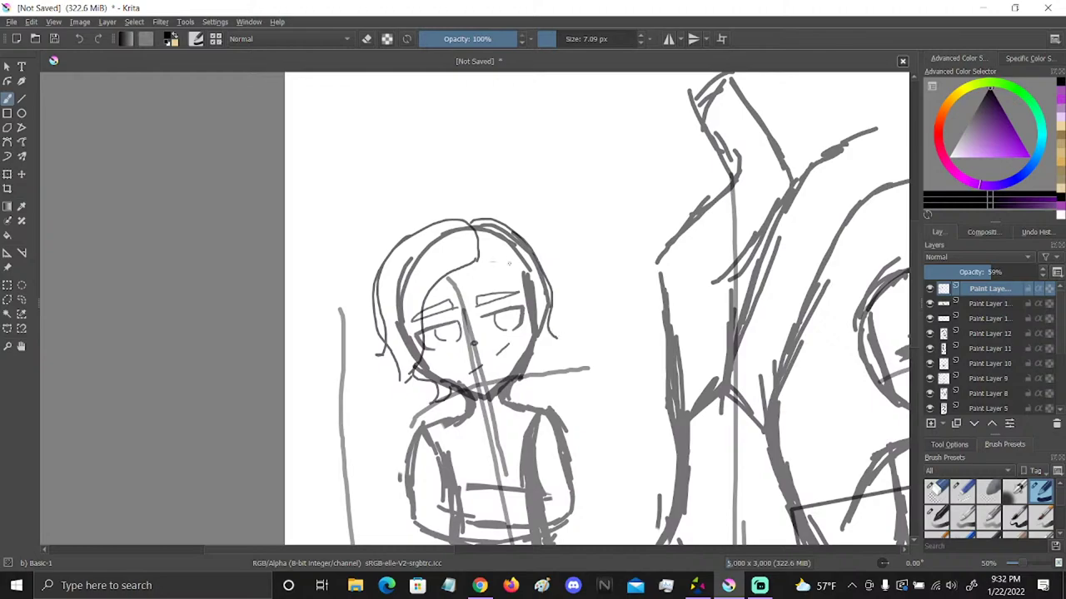
mouse_move(480, 259)
mouse_down()
mouse_move(528, 298)
mouse_move(549, 336)
mouse_move(524, 386)
mouse_up()
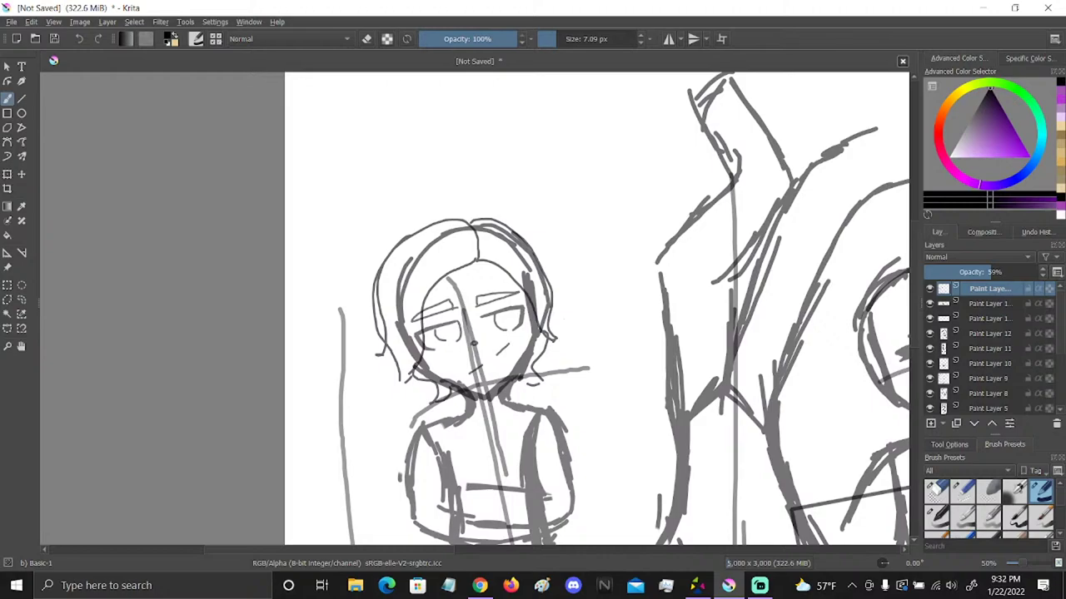
click(936, 489)
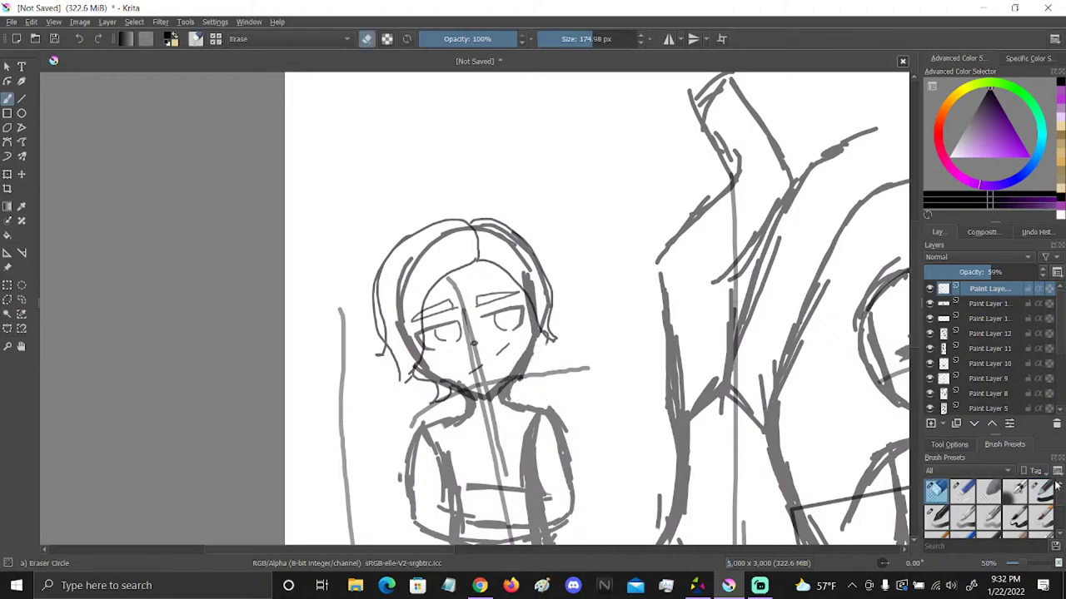
click(1042, 489)
mouse_move(548, 332)
mouse_down()
mouse_move(546, 367)
mouse_move(531, 372)
mouse_up()
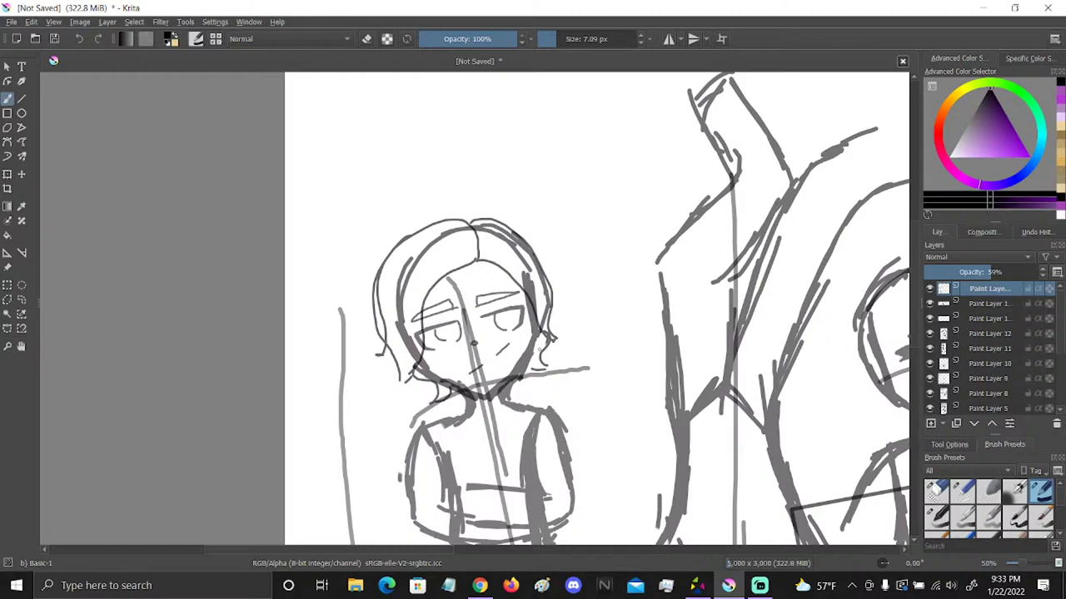
Sketch a pointed V-shaped fringe between the brows of the upright figure with closed eyes
click(22, 346)
drag(733, 304, 666, 238)
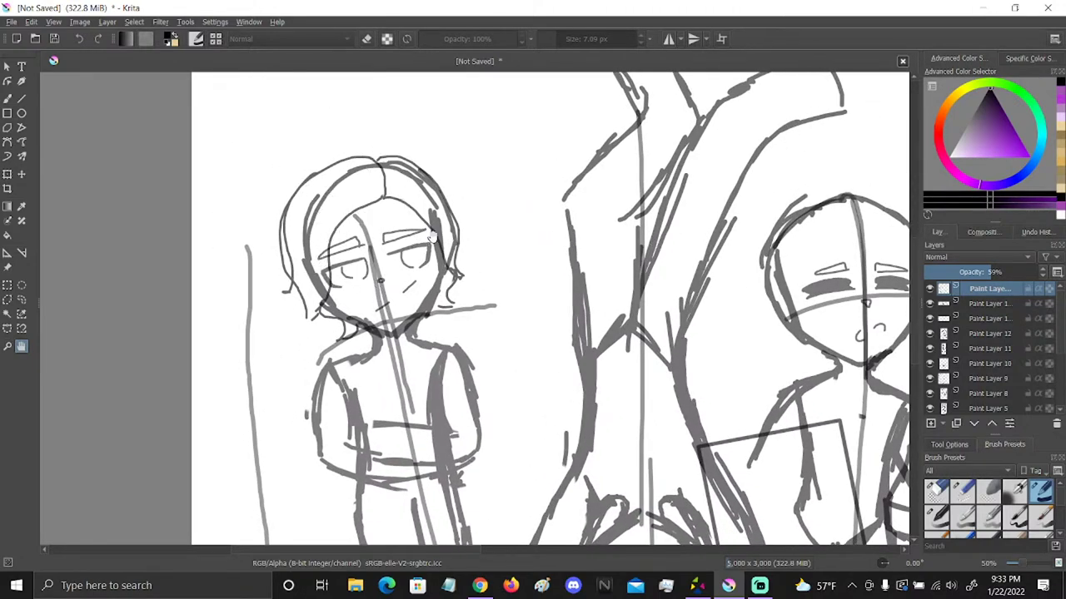
drag(755, 405, 499, 185)
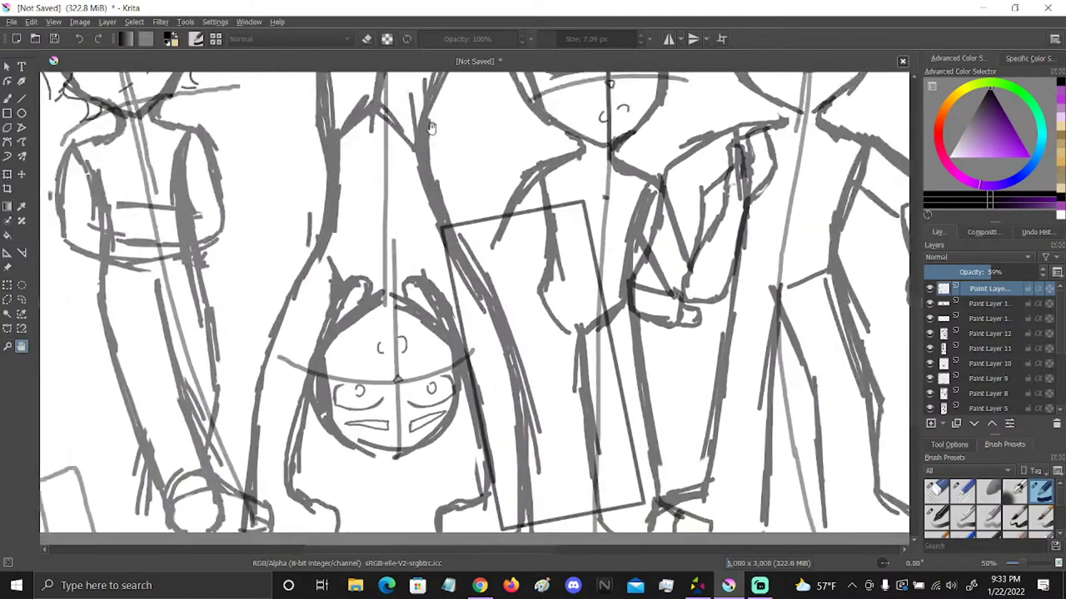
drag(515, 304, 583, 233)
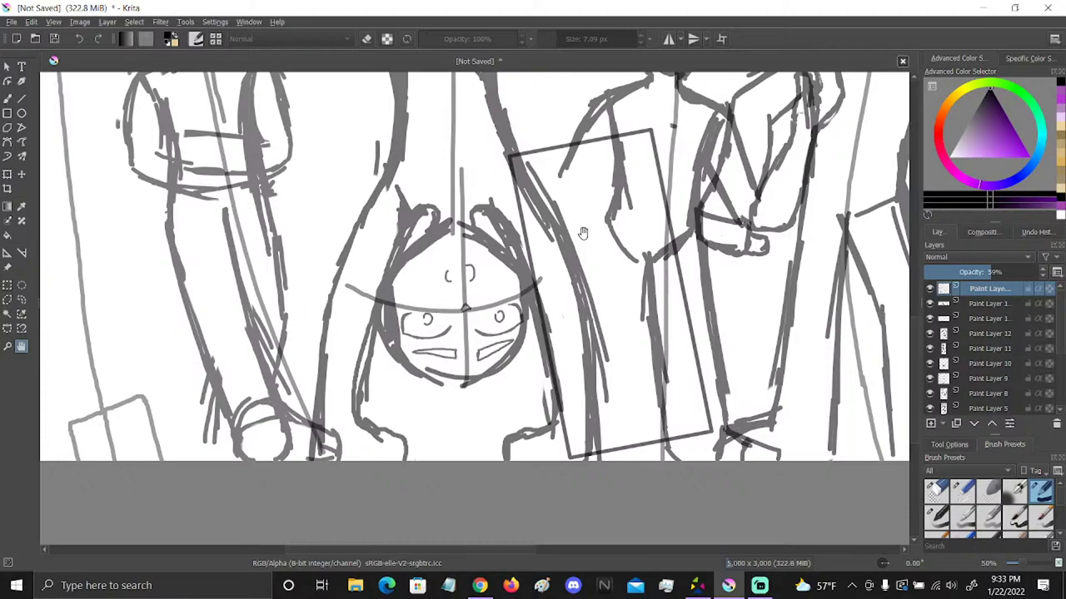
key(5)
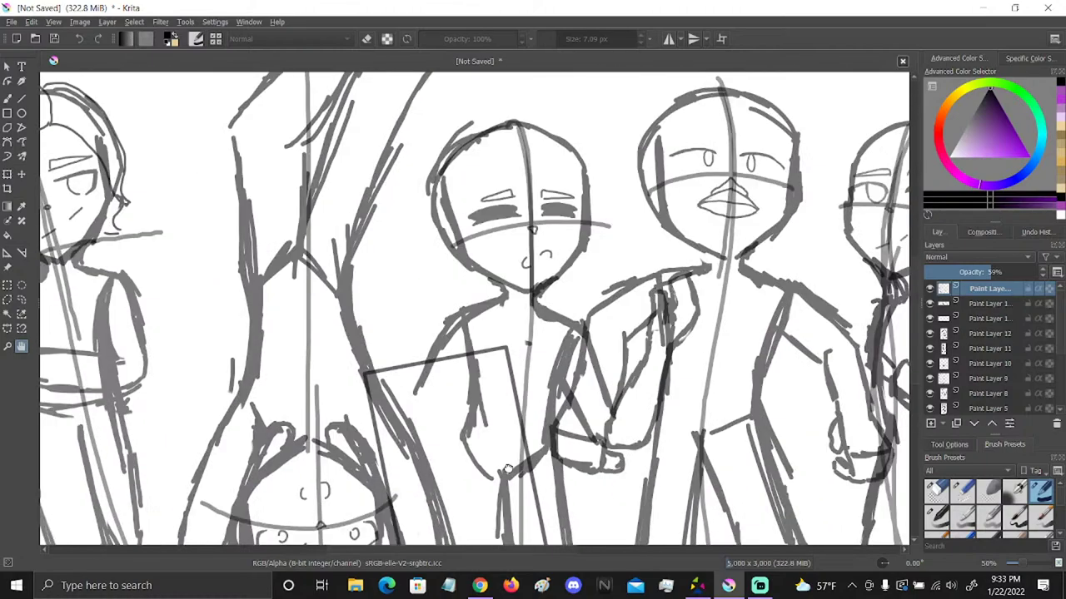
click(6, 96)
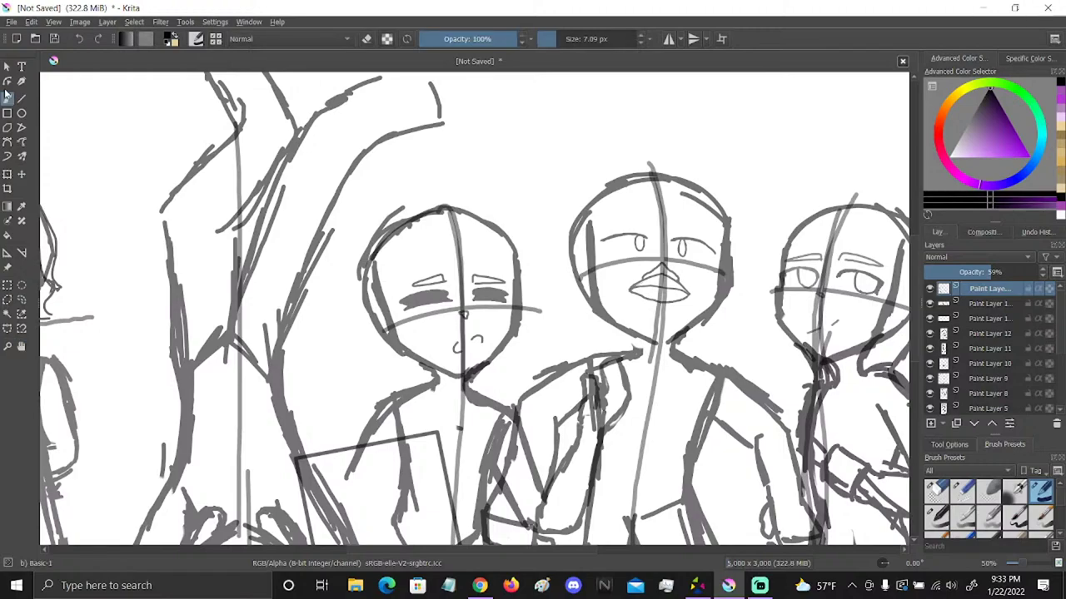
drag(410, 248, 463, 294)
drag(483, 244, 462, 293)
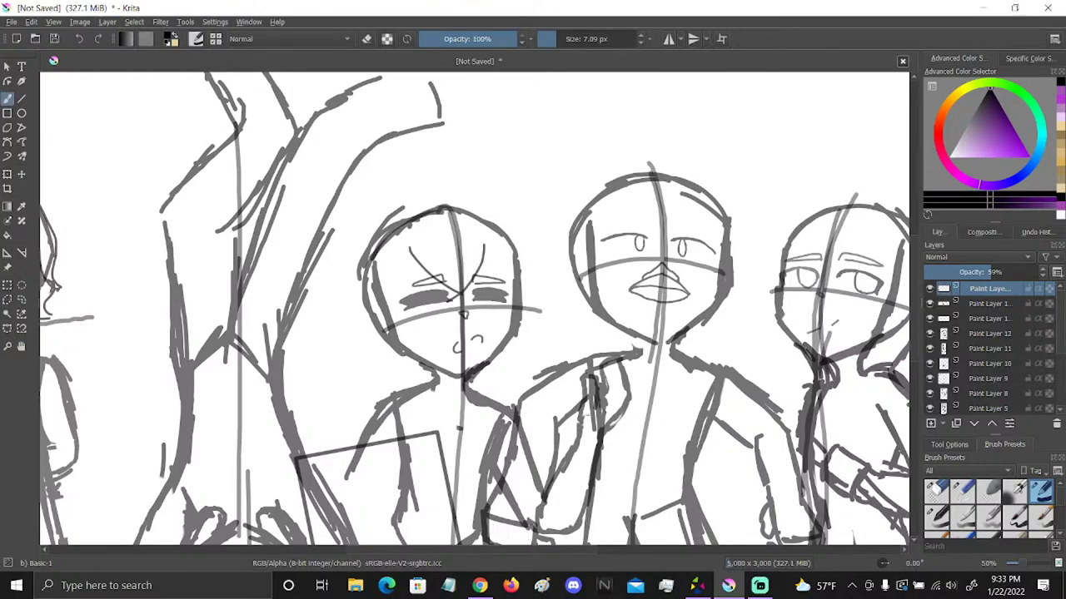
Outline the right side of the closed-eyed figure's hair from the crown to a flicked tip, joining it to the fringe
drag(517, 241, 523, 283)
drag(483, 246, 537, 287)
click(80, 39)
click(79, 39)
mouse_move(450, 202)
mouse_down()
mouse_move(518, 241)
mouse_move(535, 271)
mouse_up()
drag(483, 246, 533, 274)
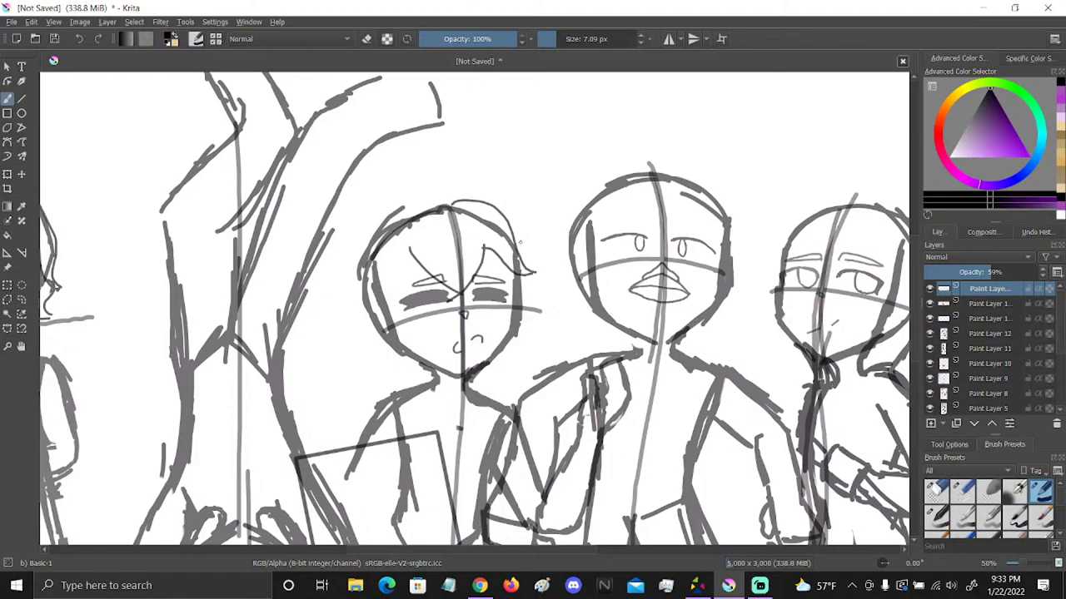
Outline the left side of the closed-eyed figure's hair, sweeping from the crown and fringe to a pointed tip beside the face
drag(405, 210, 336, 310)
key(ctrl+z)
drag(398, 210, 361, 276)
mouse_move(408, 248)
mouse_down()
mouse_move(393, 274)
mouse_move(364, 283)
mouse_up()
click(80, 40)
click(79, 39)
mouse_move(394, 217)
mouse_down()
mouse_move(378, 220)
mouse_move(349, 314)
mouse_up()
mouse_move(408, 247)
mouse_down()
mouse_move(401, 287)
mouse_move(356, 327)
mouse_up()
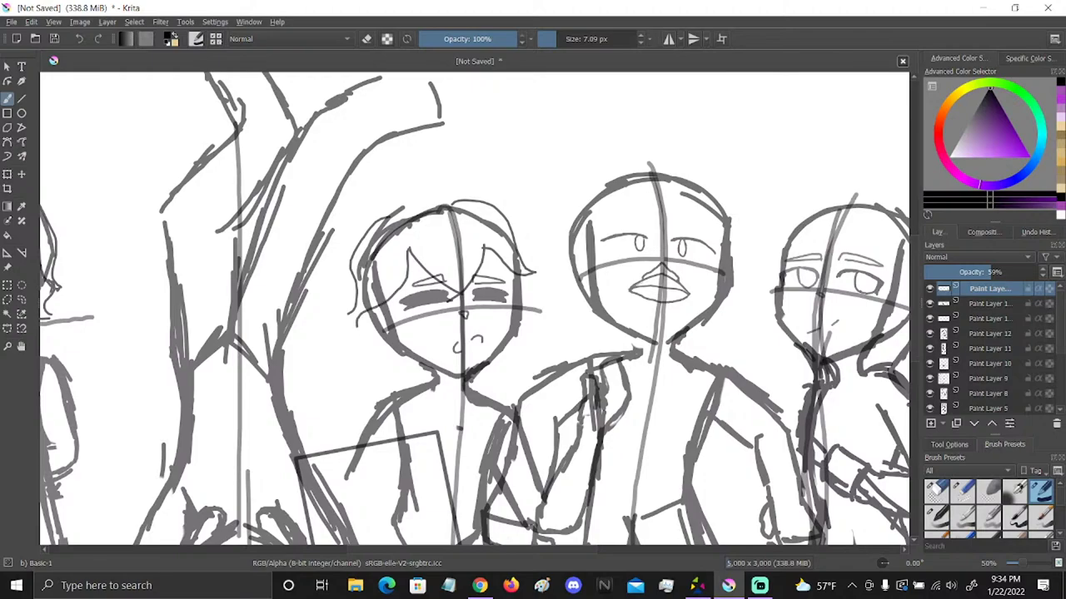
click(79, 39)
drag(402, 255, 353, 312)
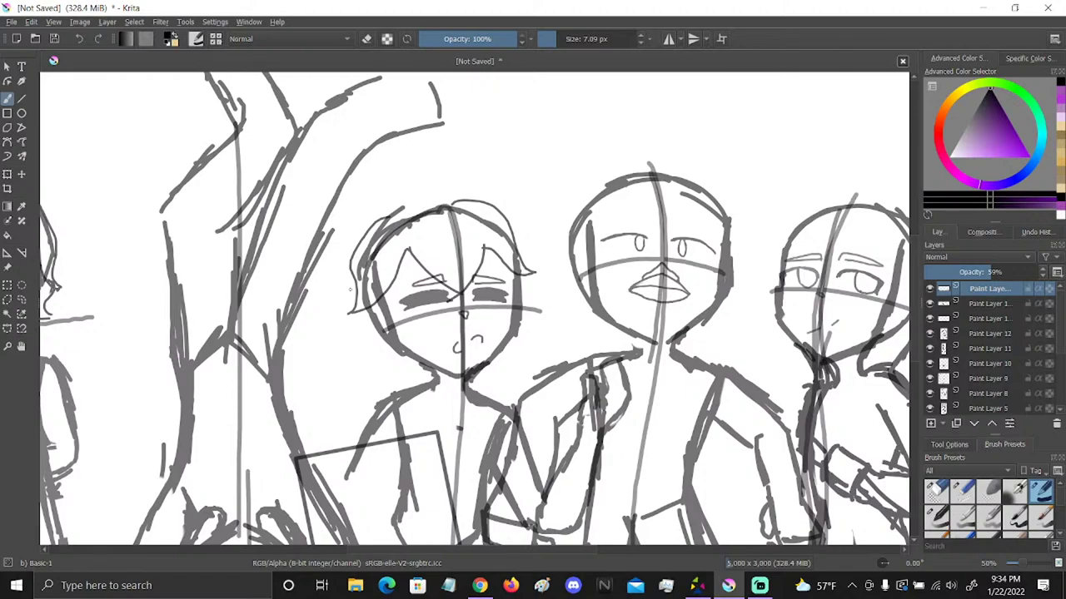
Add small loose locks below the hair tips on both sides of the closed-eyed figure's face
drag(363, 309, 385, 358)
drag(390, 294, 378, 352)
mouse_move(523, 276)
mouse_down()
mouse_move(532, 328)
mouse_move(516, 337)
mouse_up()
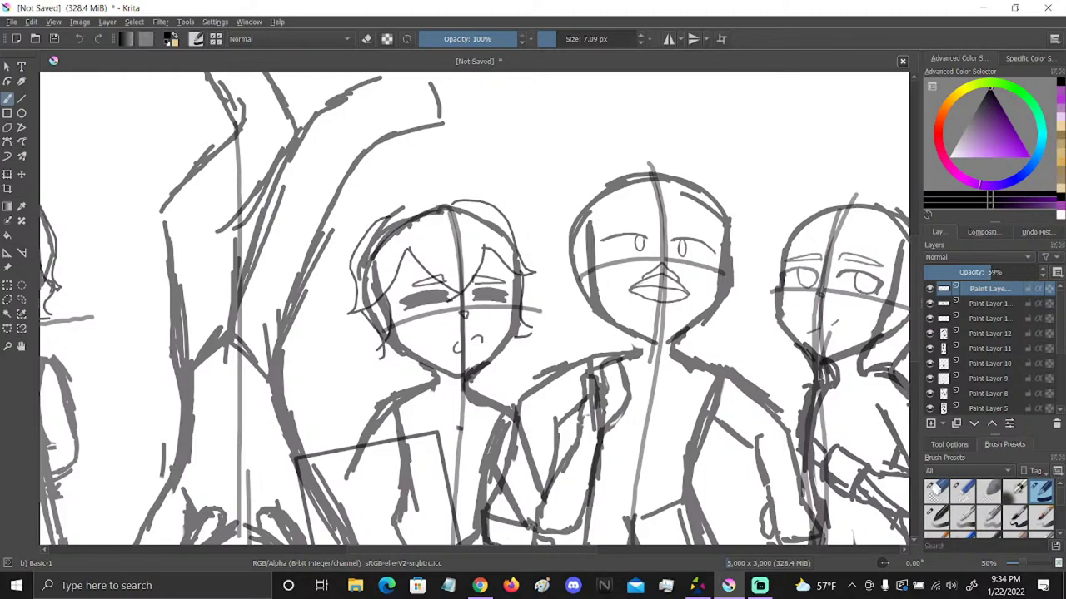
Draw two round hair buns on top of the closed-eyed figure's head, one on each side
mouse_move(479, 185)
mouse_down()
mouse_move(498, 213)
mouse_move(499, 177)
mouse_move(471, 226)
mouse_up()
click(79, 38)
drag(353, 214, 342, 227)
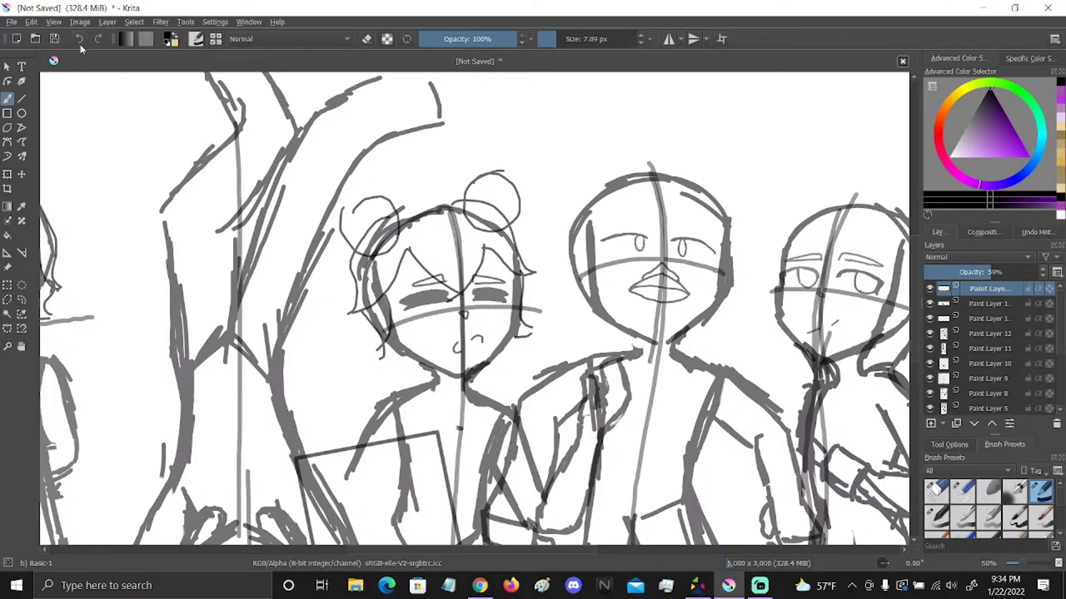
drag(370, 199, 343, 238)
Add extra spiky strands at both sides of the closed-eyed figure's face
mouse_move(390, 340)
mouse_down()
mouse_move(384, 364)
mouse_move(408, 365)
mouse_up()
mouse_move(526, 282)
mouse_down()
mouse_move(548, 274)
mouse_move(529, 308)
mouse_up()
mouse_move(388, 328)
mouse_down()
mouse_move(356, 302)
mouse_move(388, 310)
mouse_move(368, 312)
mouse_move(353, 292)
mouse_move(384, 308)
mouse_up()
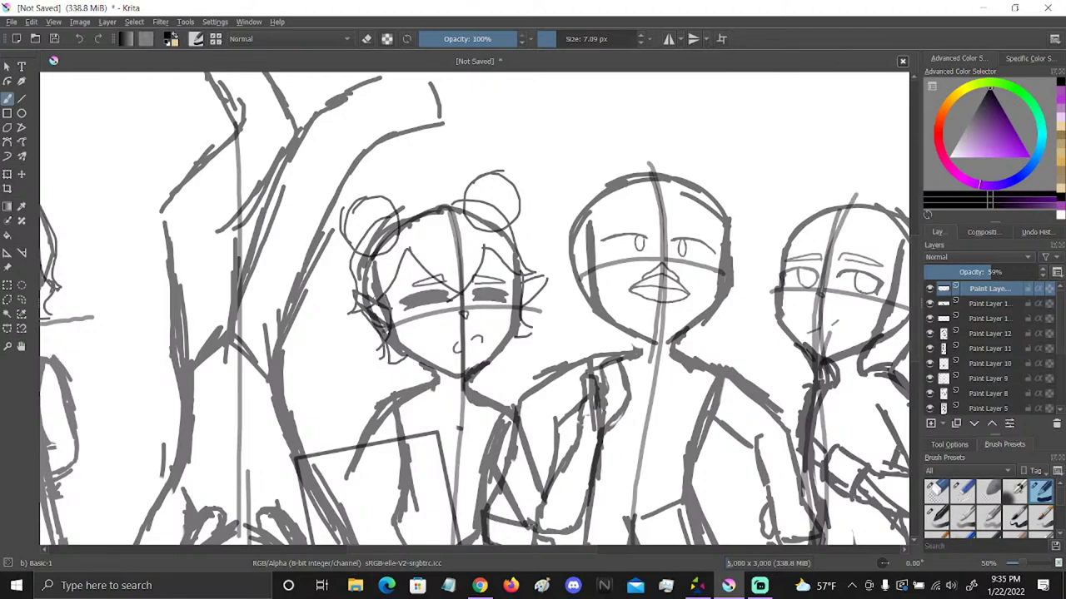
Add a small curved ear on each side of the first figure's head
click(22, 346)
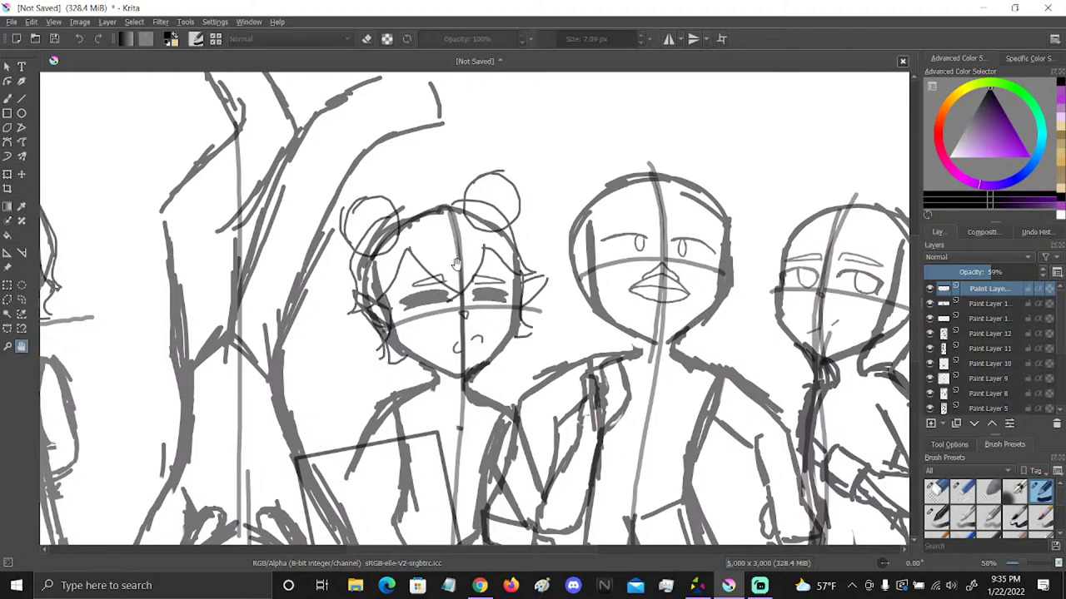
drag(365, 369, 624, 402)
click(8, 98)
drag(296, 286, 314, 313)
drag(175, 315, 162, 355)
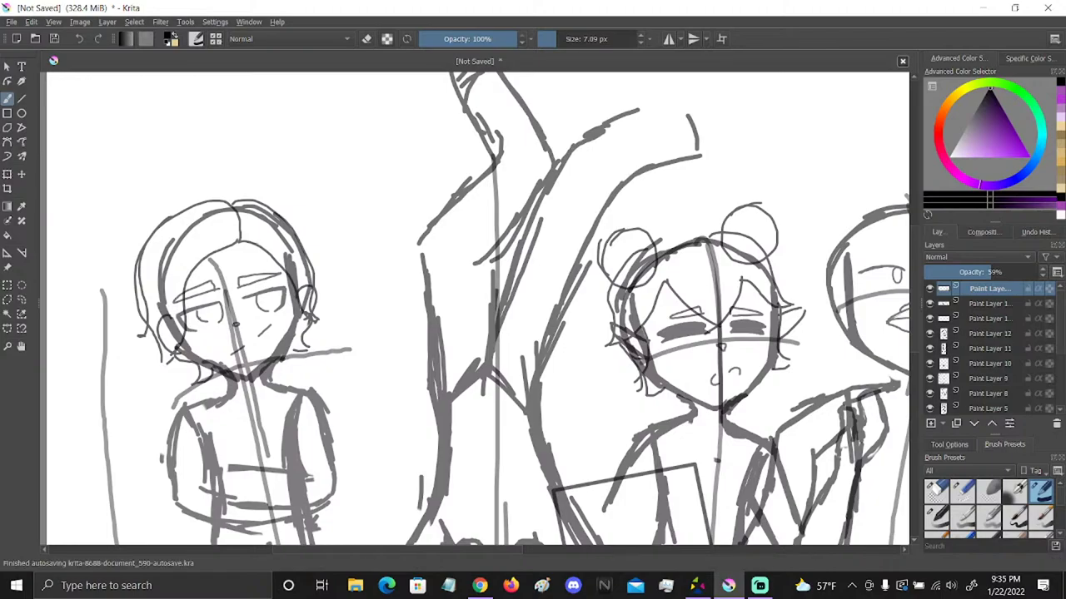
Sketch a first hair strand from the crown down the face side of the second figure from the right
click(22, 345)
drag(605, 328, 284, 273)
drag(722, 385, 763, 265)
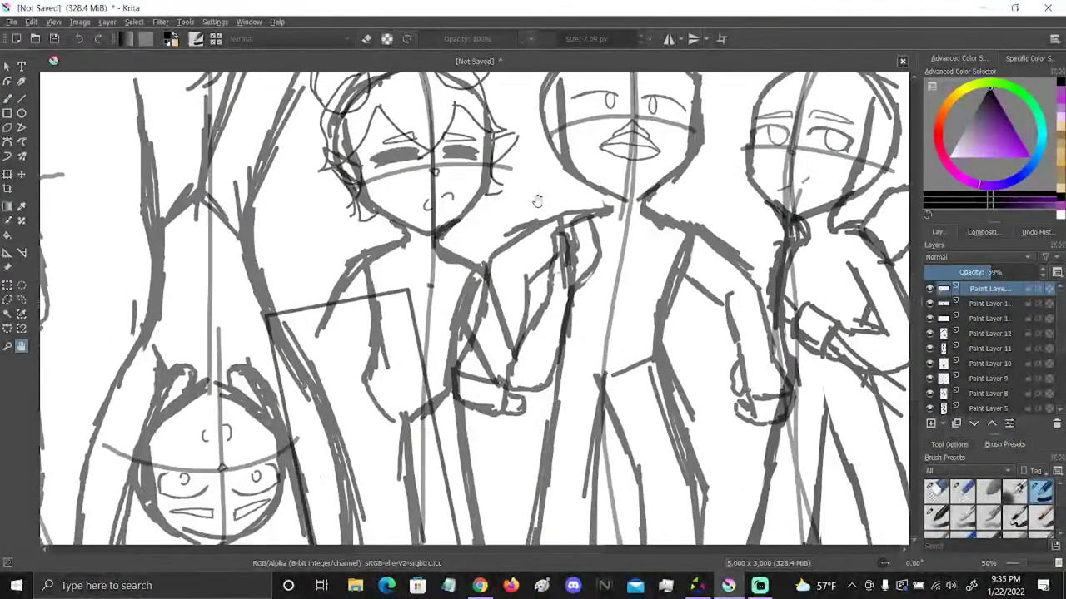
drag(828, 94, 686, 248)
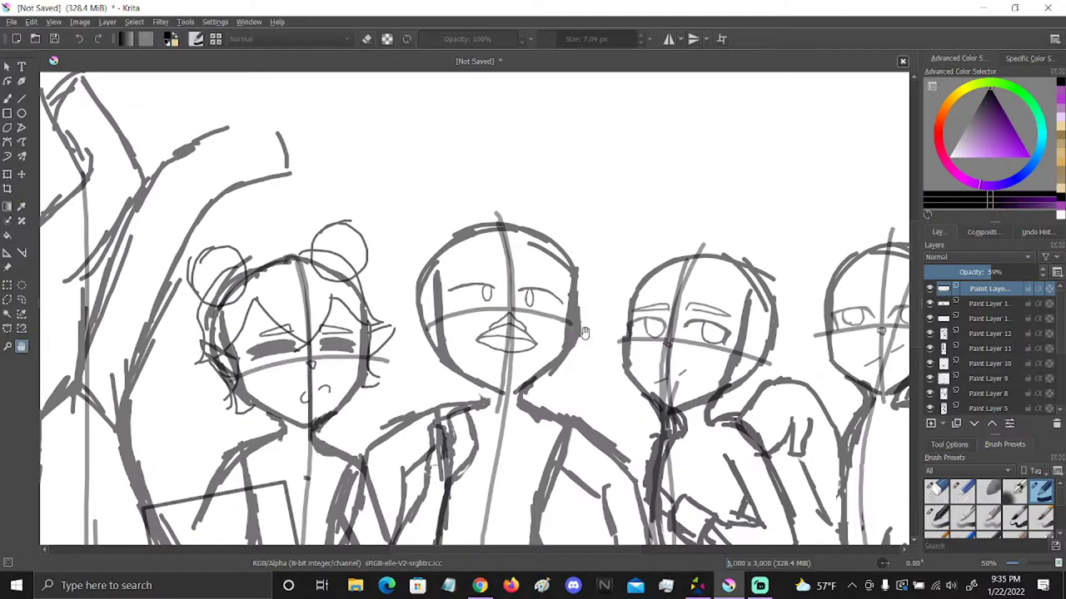
drag(562, 317, 426, 250)
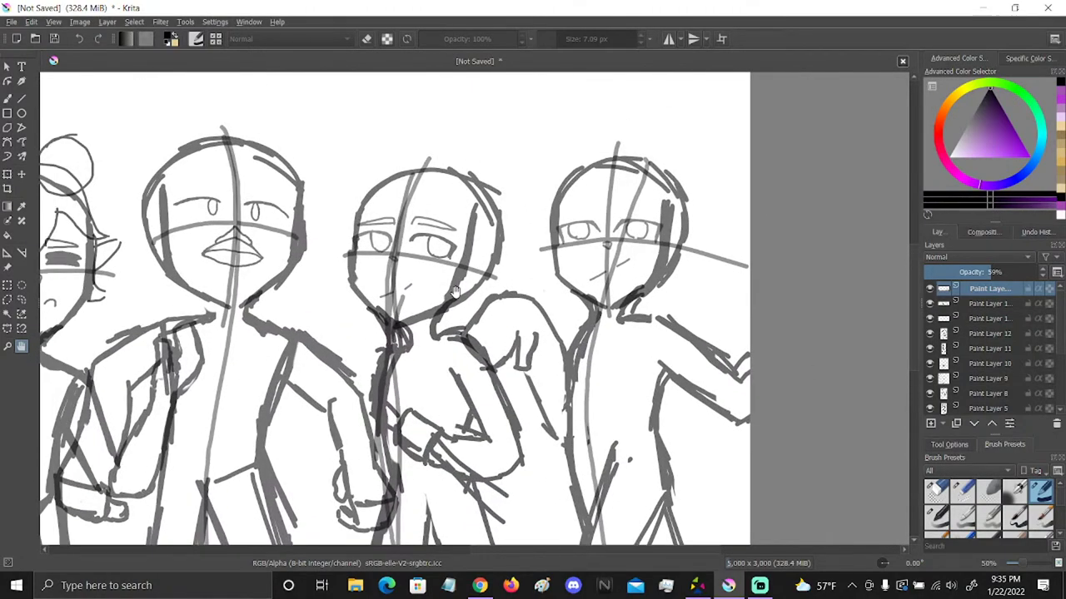
click(7, 97)
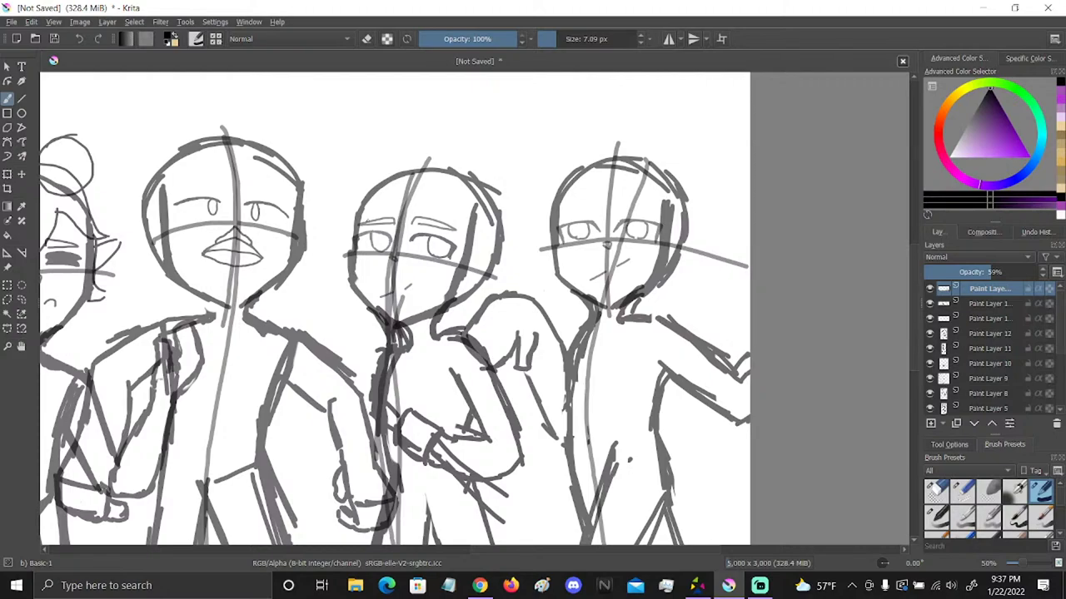
drag(404, 170, 338, 241)
Show the reference image layer and examine the group screenshot for the characters' hairstyles
scroll(934, 395, down, 3)
click(930, 392)
click(22, 347)
drag(181, 261, 564, 402)
drag(208, 134, 630, 237)
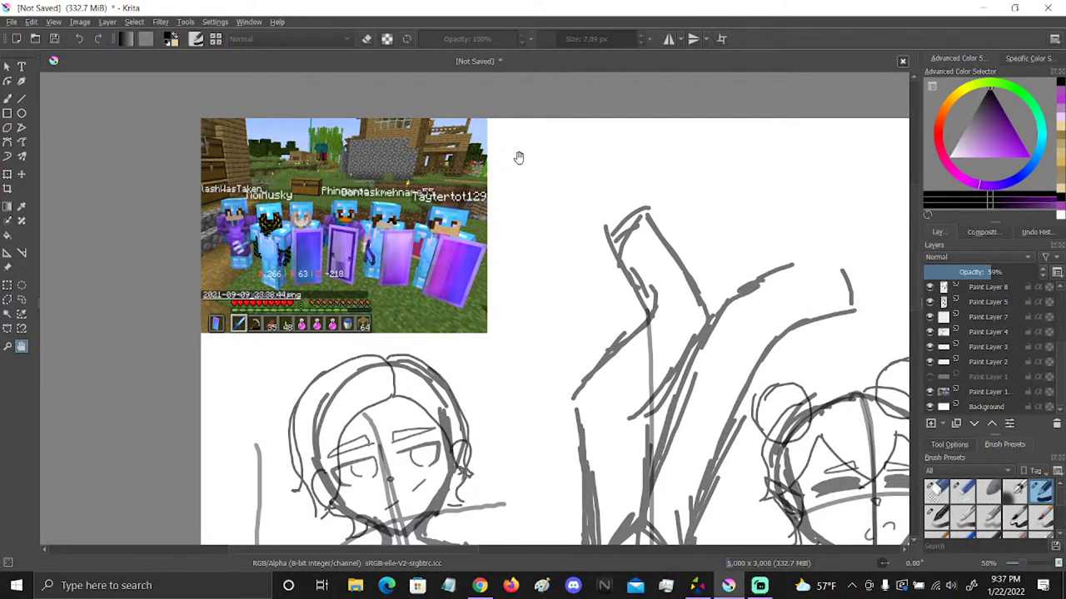
mouse_move(707, 386)
mouse_down()
mouse_move(671, 339)
mouse_move(248, 172)
mouse_up()
drag(782, 301, 523, 304)
On the top hair layer, draw the hair sweeping from the crown past the outer eye of the second figure from the right
click(7, 98)
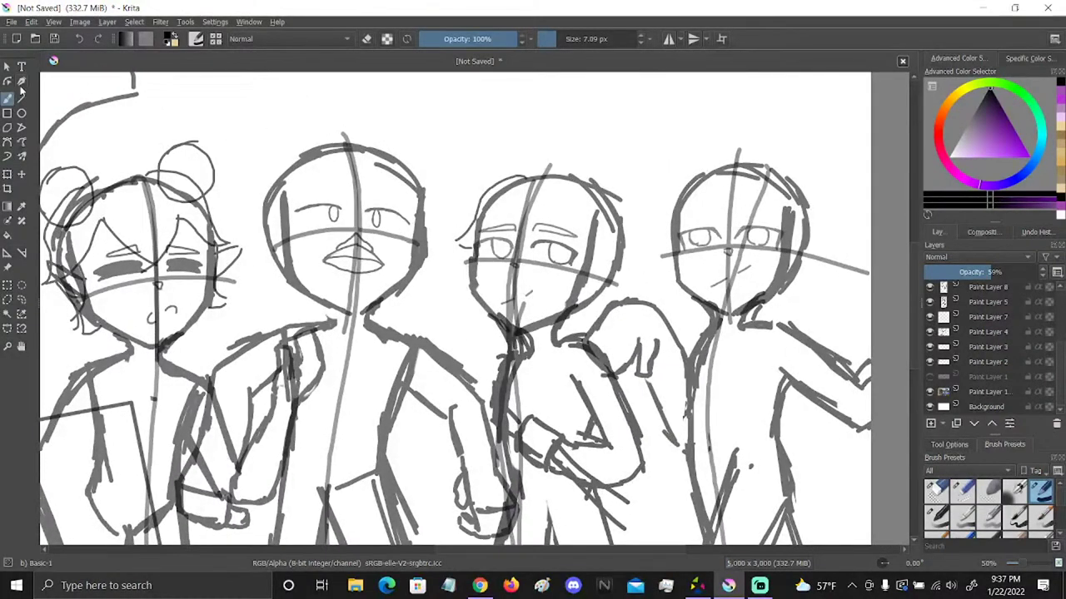
scroll(1003, 293, up, 5)
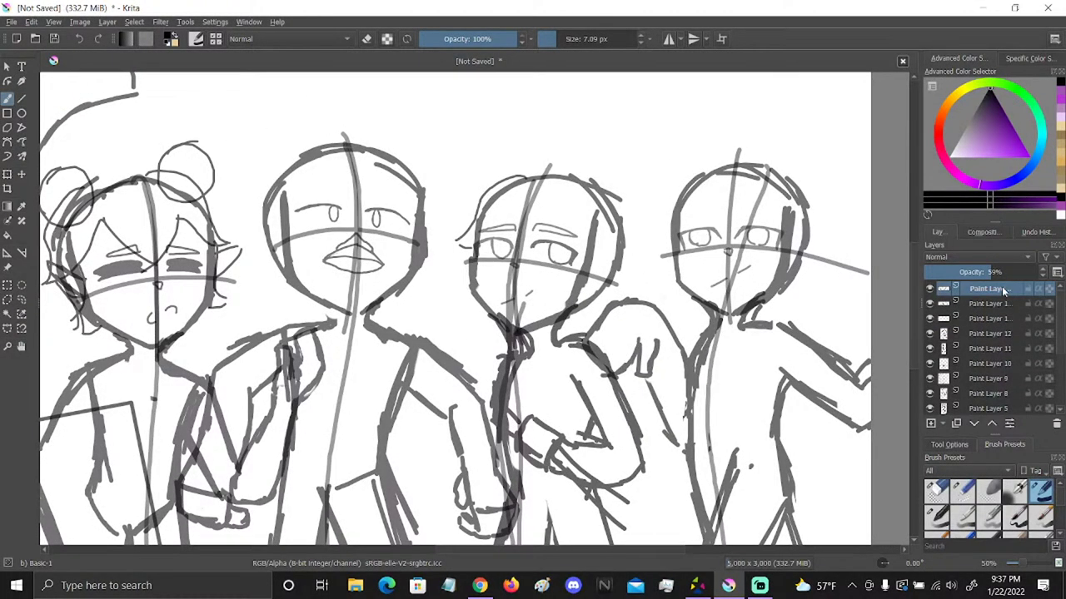
click(936, 489)
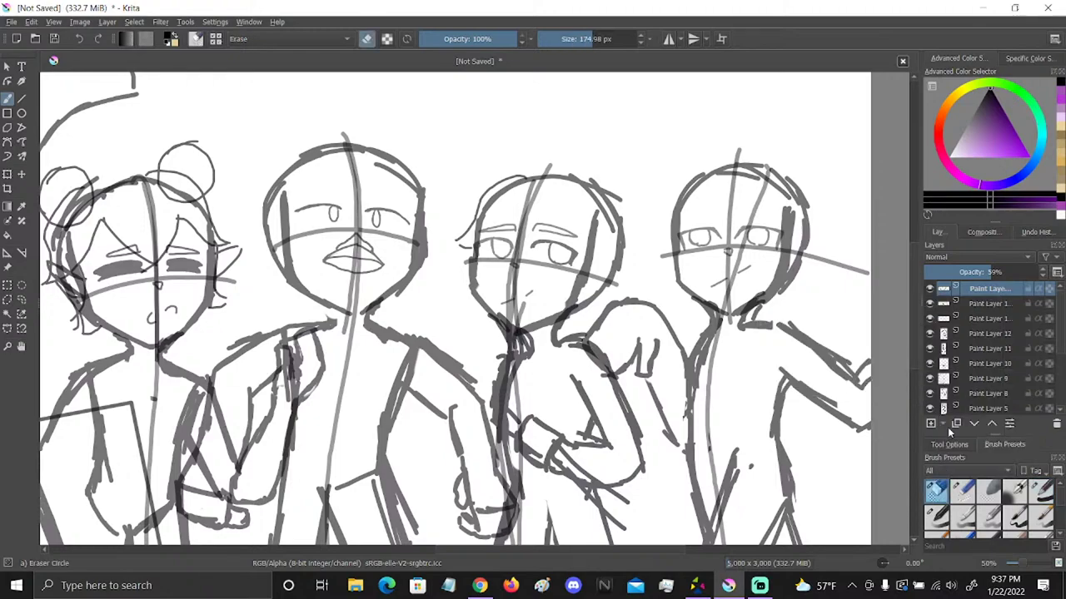
click(1040, 491)
drag(528, 175, 454, 274)
drag(530, 176, 458, 277)
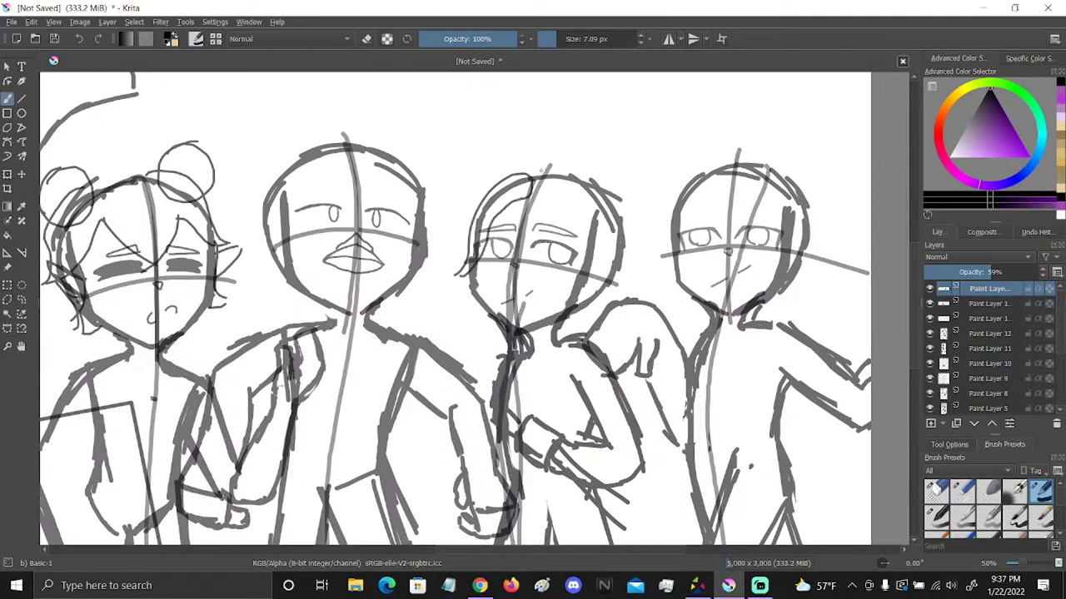
Draw the other half of that figure's parted hair, with a fringe across the forehead and loose ends behind the jaw and neck
drag(529, 178, 610, 225)
drag(539, 203, 594, 251)
drag(593, 190, 601, 249)
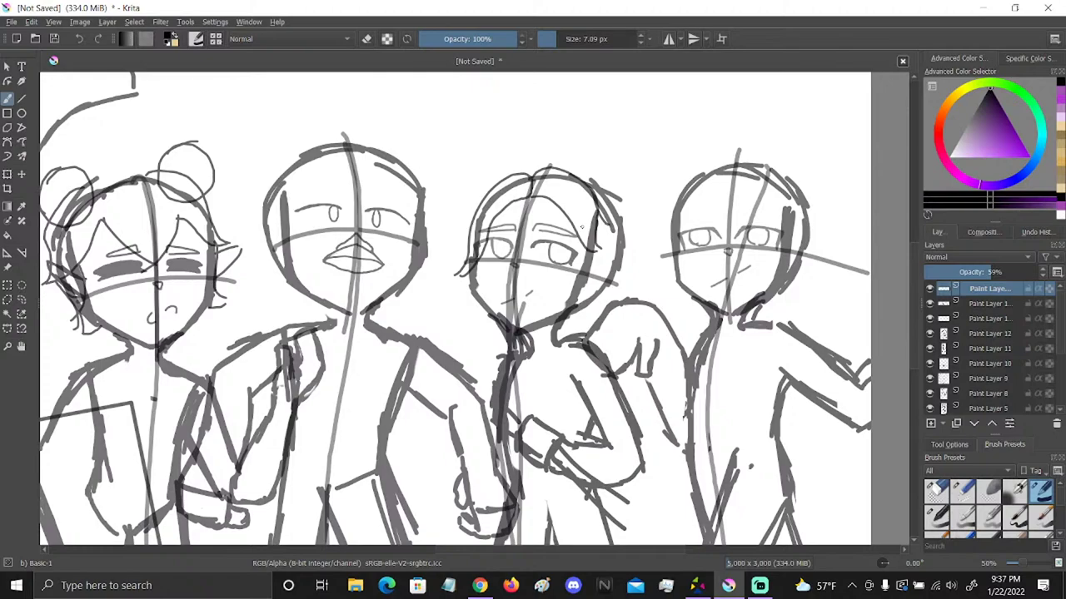
mouse_move(624, 214)
mouse_down()
mouse_move(599, 313)
mouse_move(573, 314)
mouse_up()
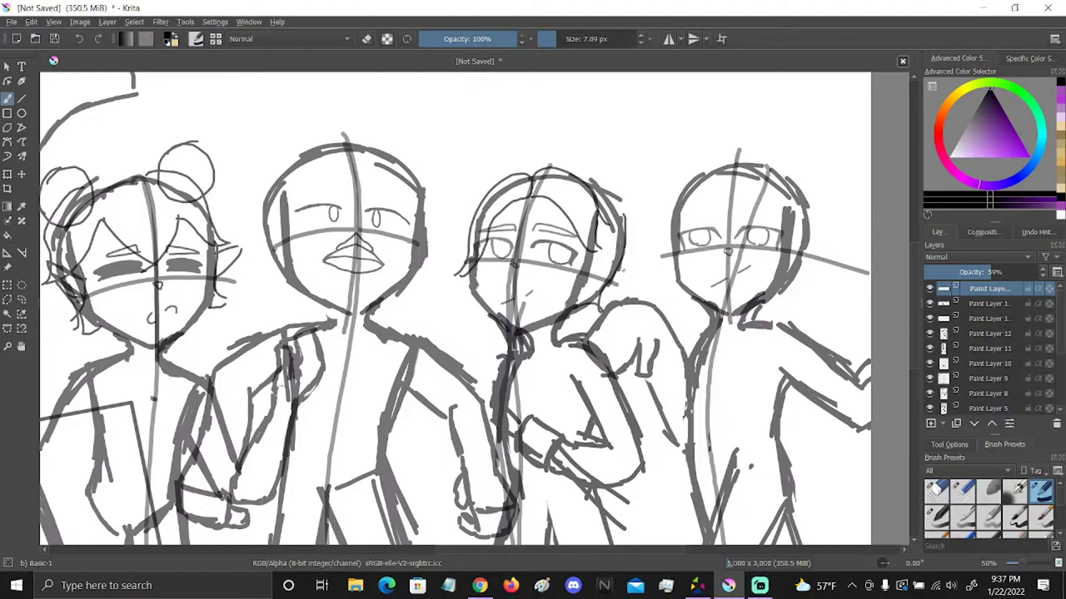
mouse_move(474, 297)
mouse_down()
mouse_move(485, 325)
mouse_move(493, 329)
mouse_move(490, 314)
mouse_move(498, 325)
mouse_up()
click(22, 346)
drag(783, 340, 560, 348)
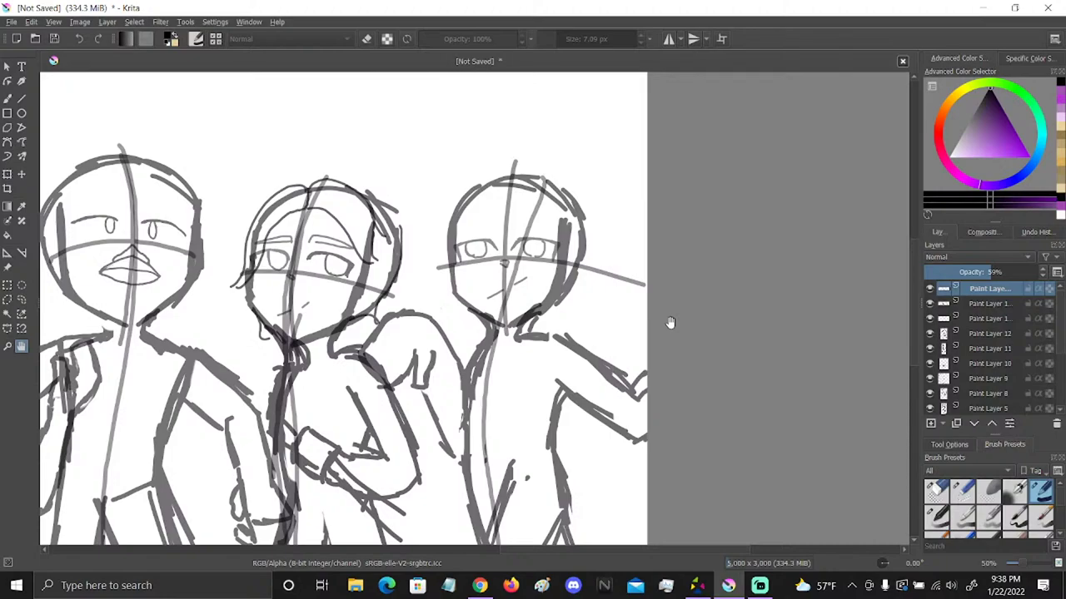
Switch to Streamlabs Desktop, mute the first microphone in the mixer, and return to Krita
click(759, 585)
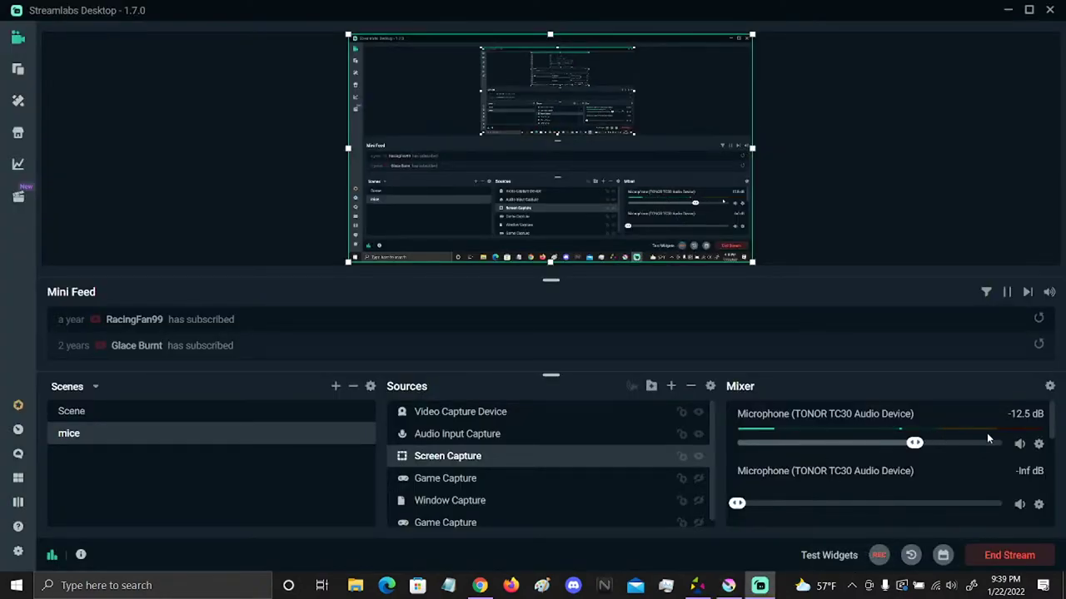
click(1019, 446)
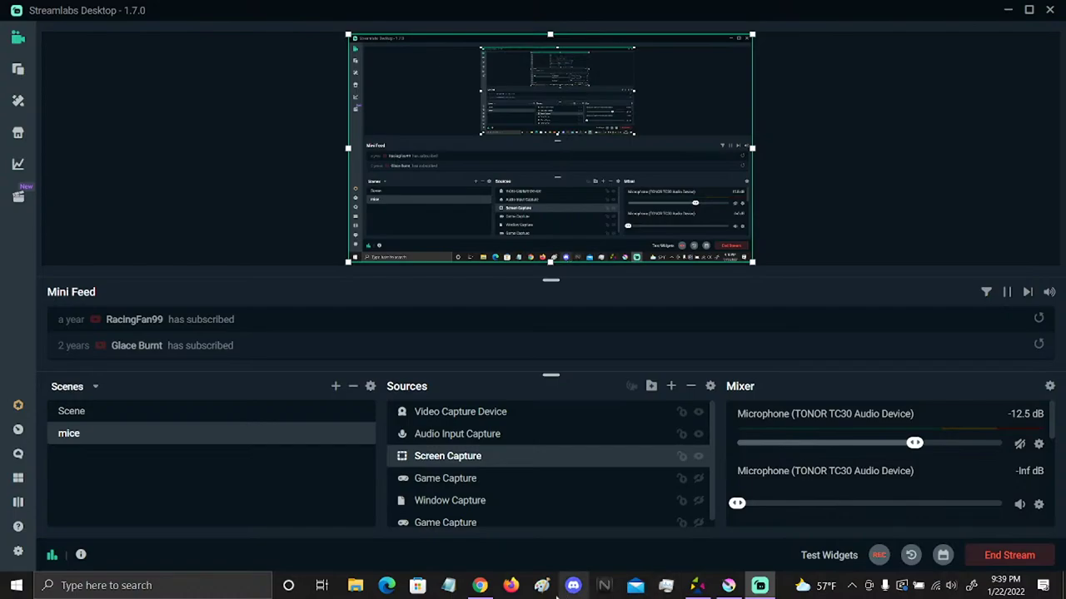
click(728, 585)
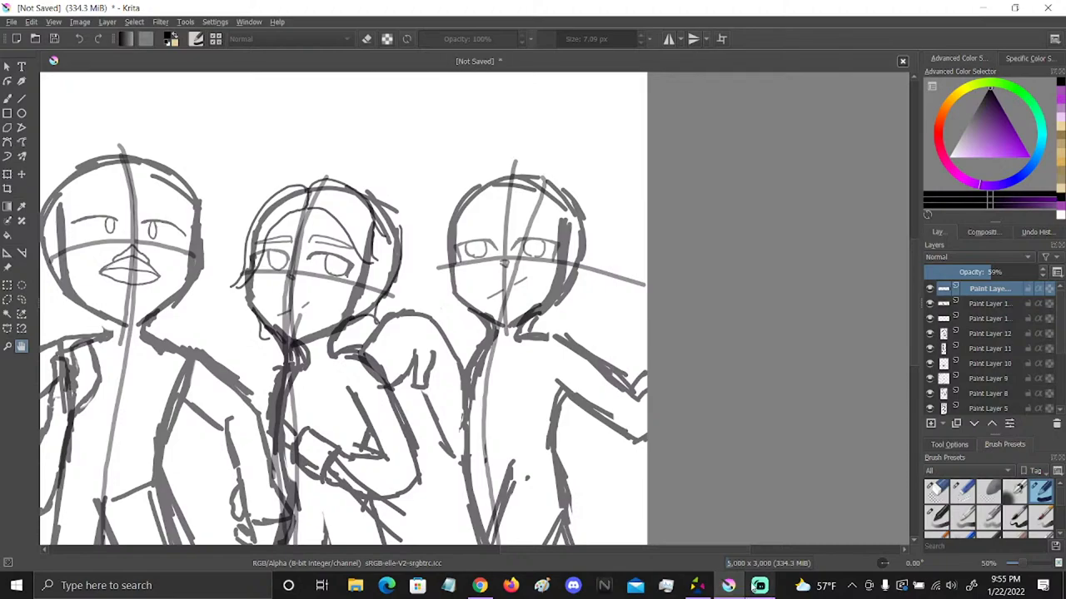
Unmute the first microphone in the Streamlabs Desktop mixer and return to Krita
click(758, 586)
click(1020, 444)
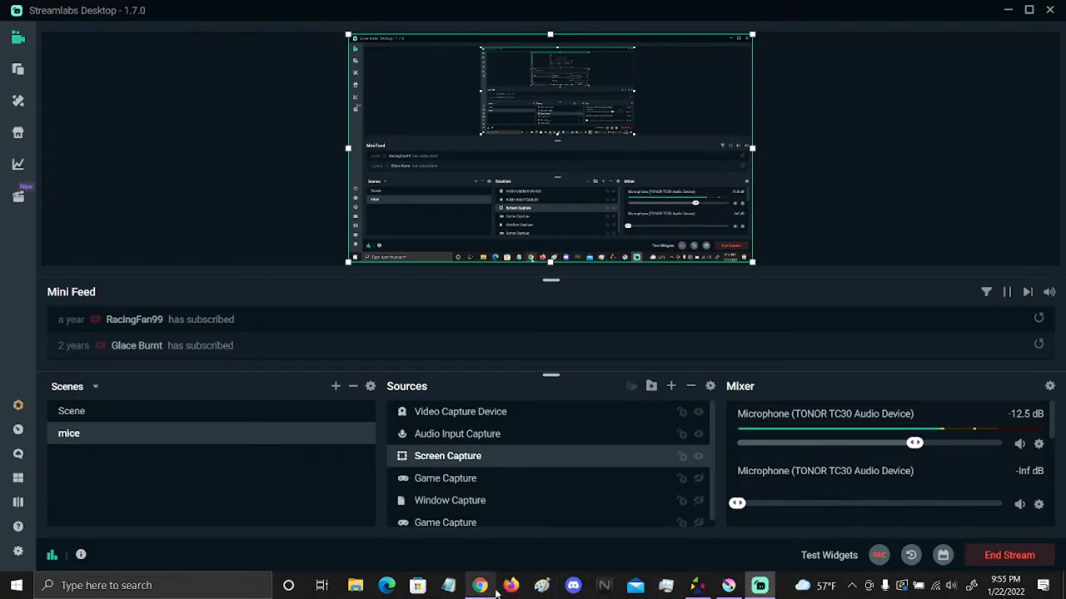
click(728, 585)
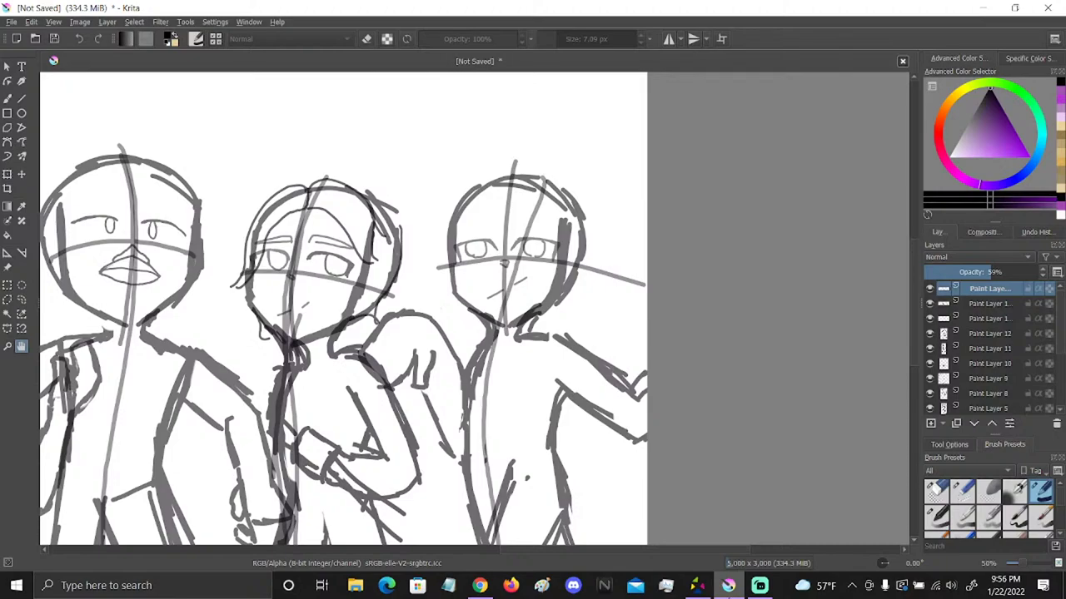
Raise the first microphone's volume to -10.3 dB in Streamlabs Desktop and return to Krita
mouse_move(759, 585)
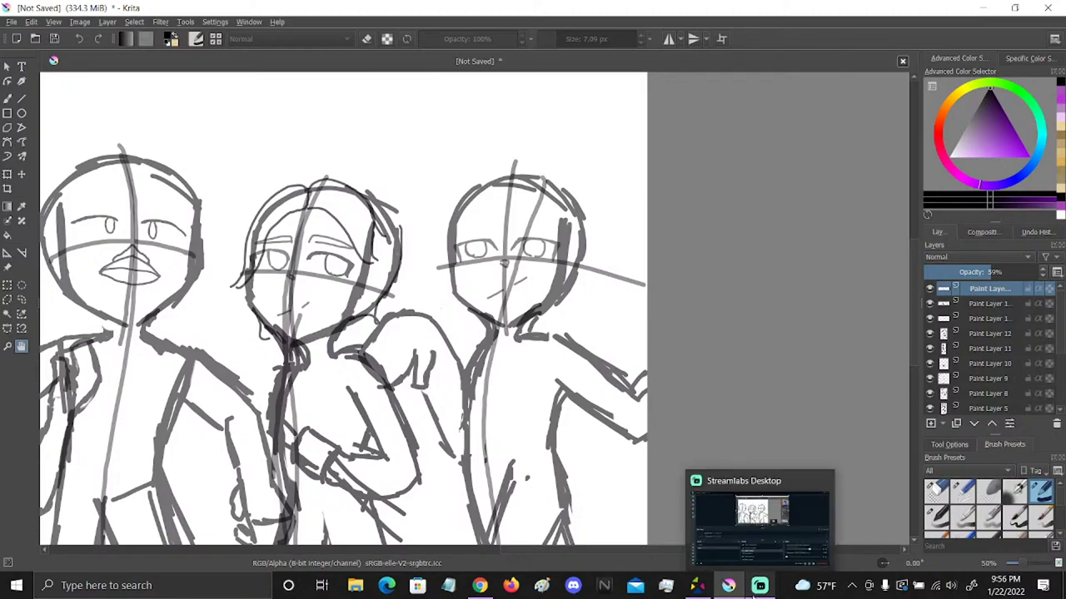
mouse_move(686, 559)
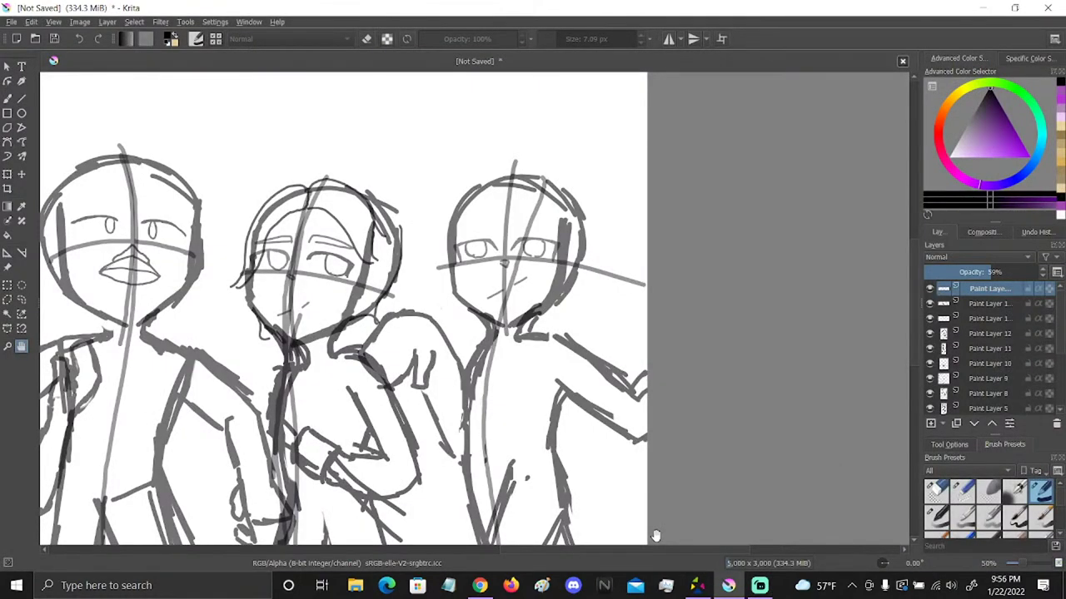
click(760, 586)
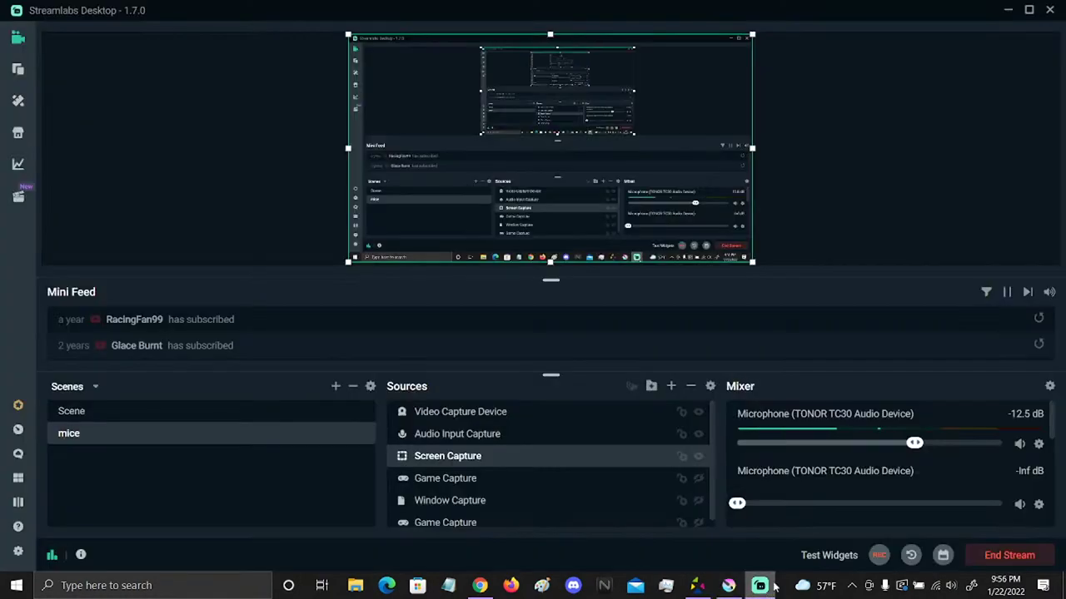
click(927, 443)
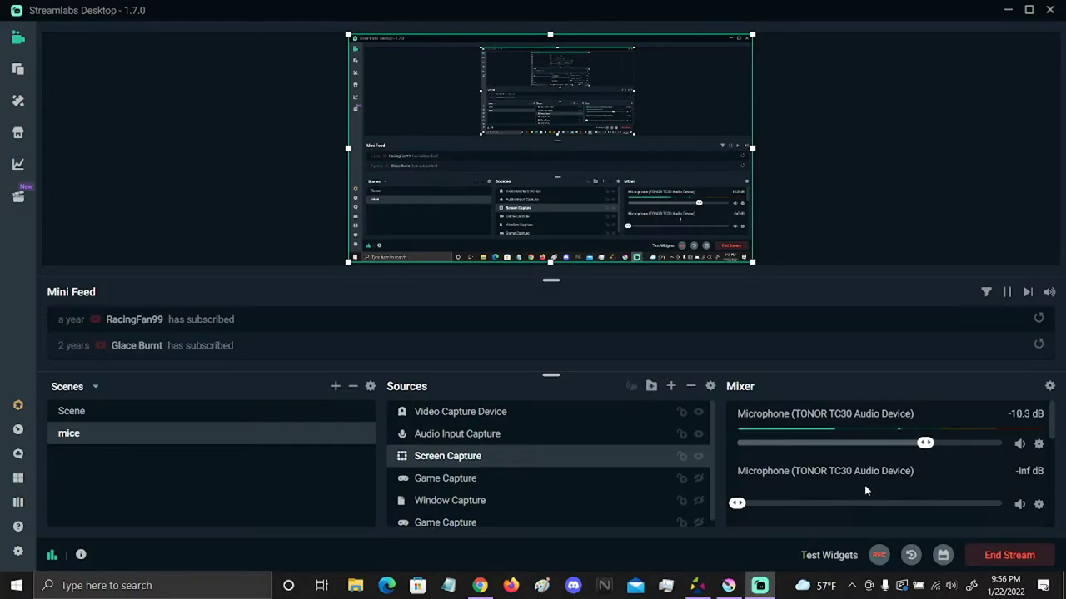
click(722, 593)
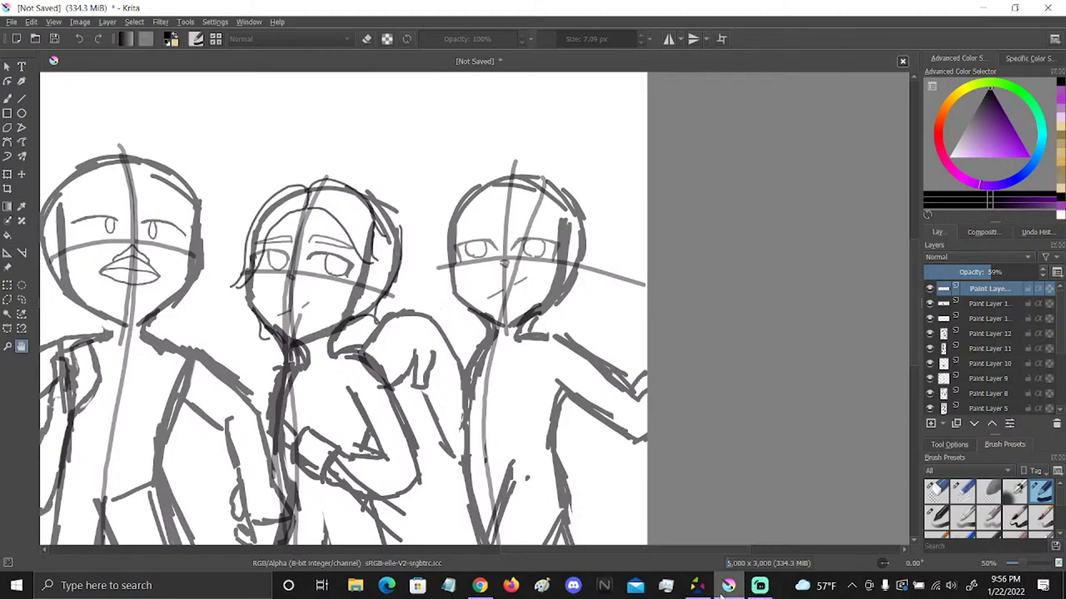
Check the top layer by toggling its visibility, and undo the hair strokes on the second figure from the right
click(932, 289)
click(930, 289)
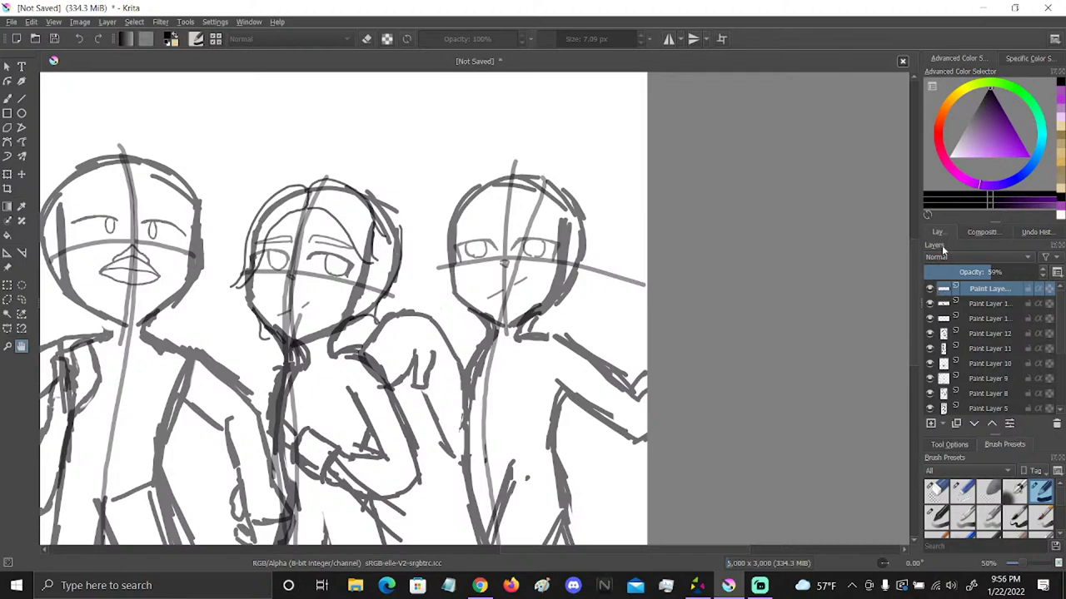
click(7, 97)
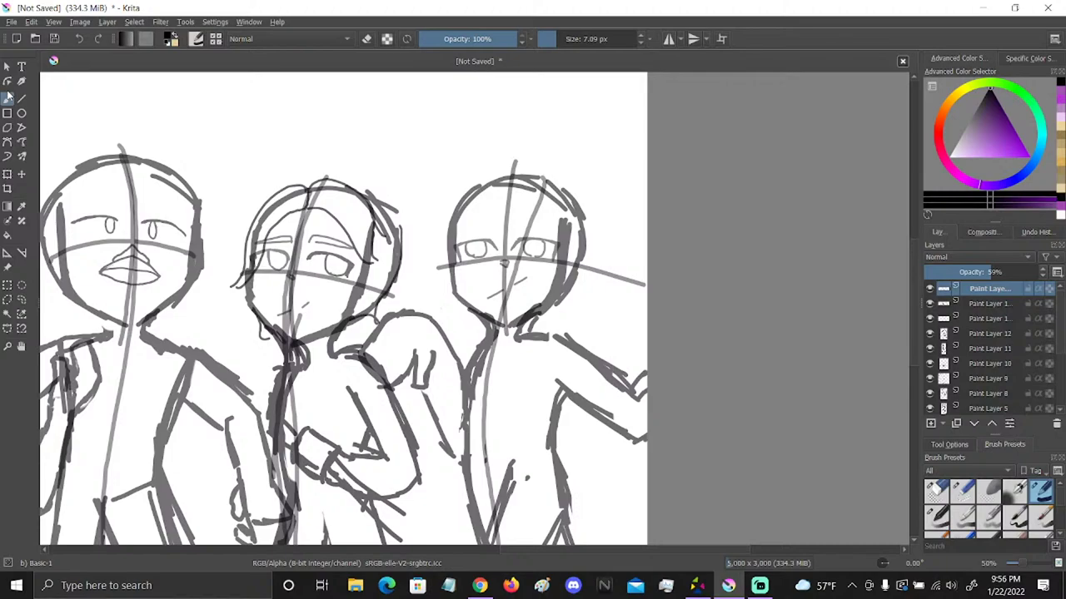
key(ctrl+z)
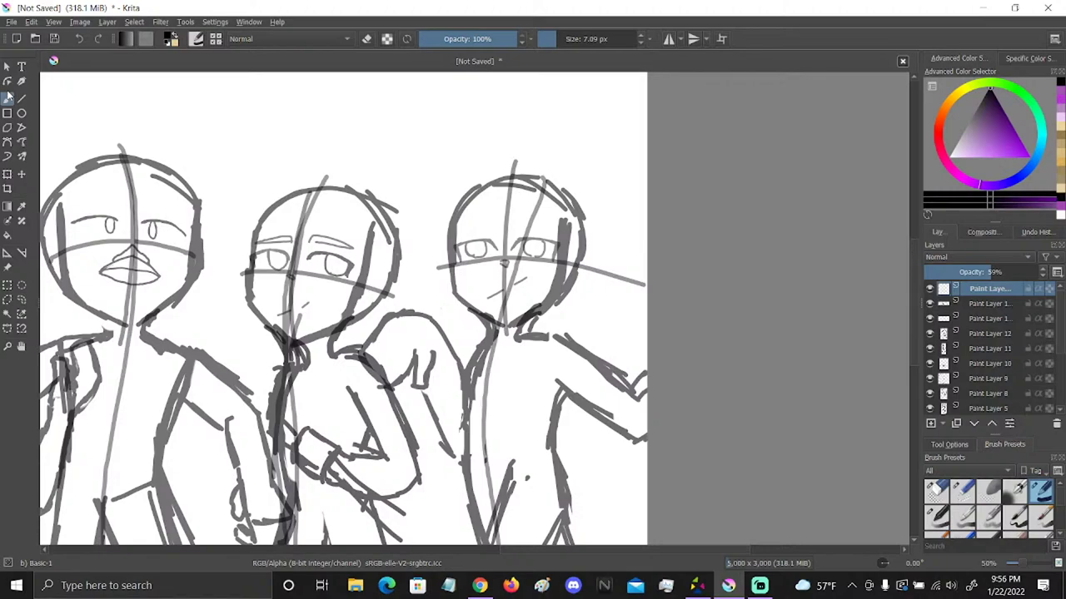
Draw a wide hair outline from the crown of the rightmost figure down past the outer cheek
click(9, 96)
mouse_move(542, 175)
mouse_down()
mouse_move(516, 166)
mouse_move(438, 222)
mouse_move(439, 296)
mouse_up()
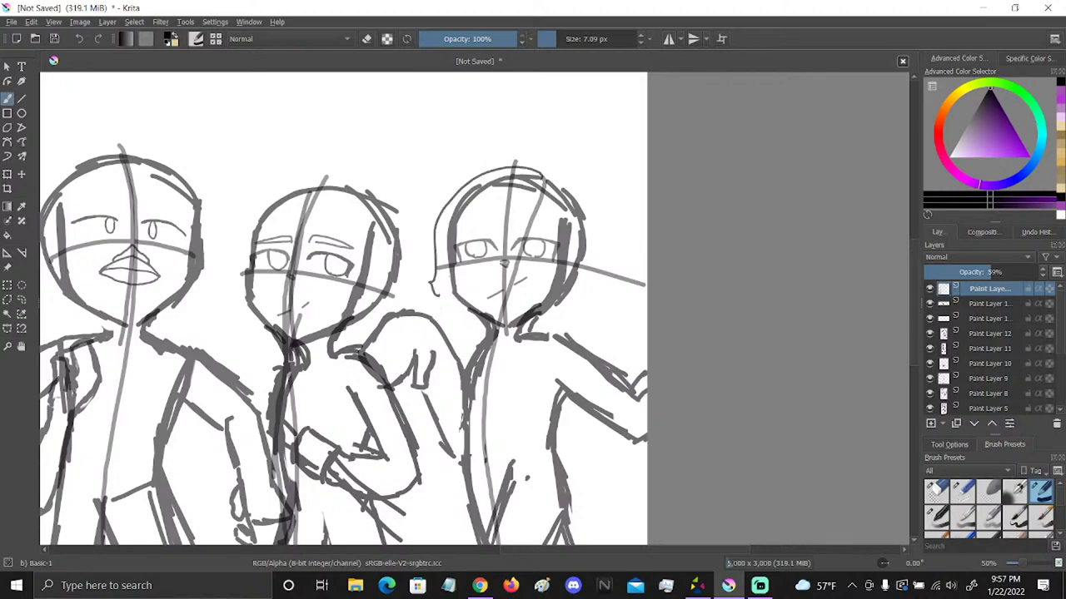
Mute the first microphone in Streamlabs Desktop, unmute it again, and return to Krita
click(759, 585)
click(1019, 444)
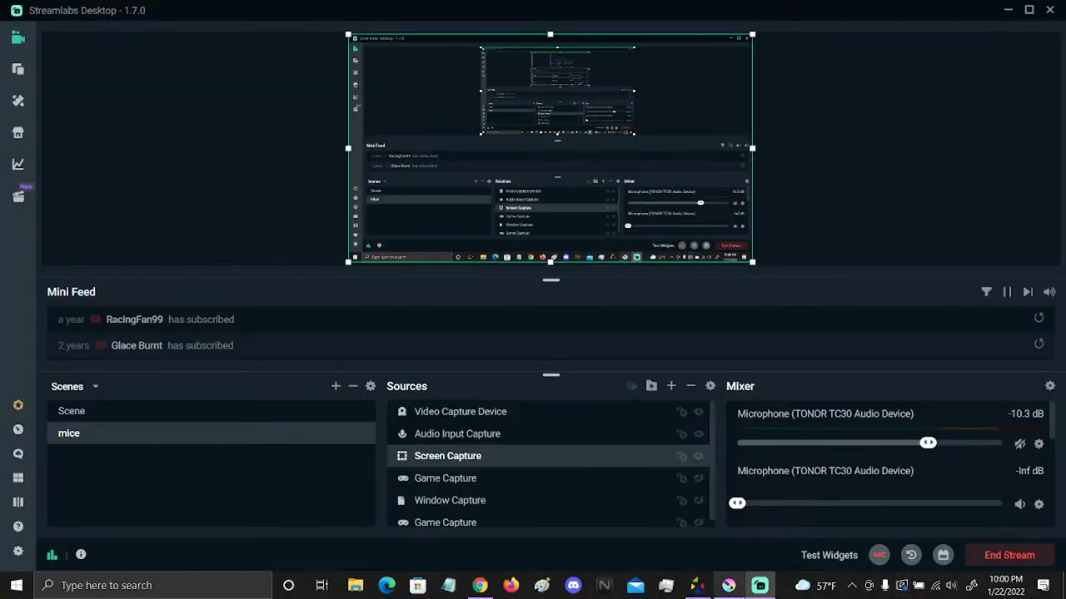
click(1020, 444)
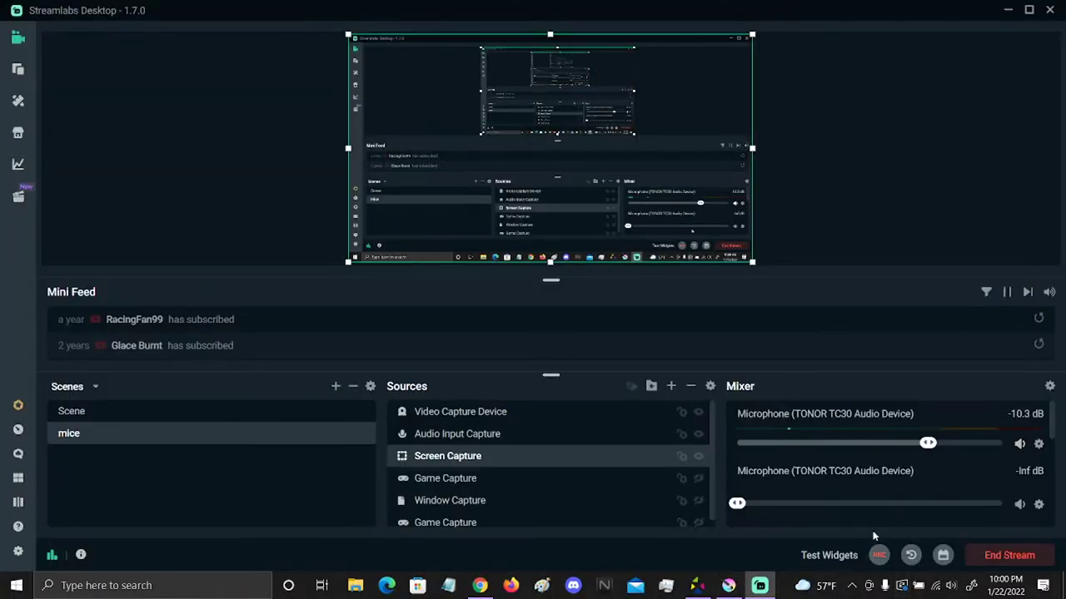
click(726, 586)
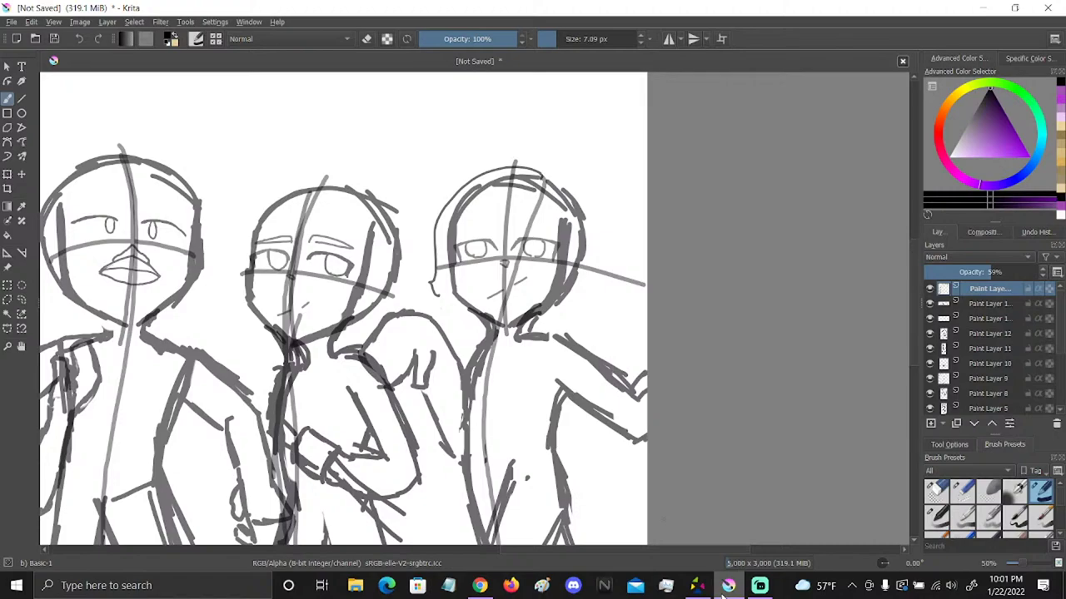
Erase the rightmost figure's wide hair outline and redraw it closer to the head, with curled ends beside the jaw
click(935, 493)
drag(442, 260, 447, 200)
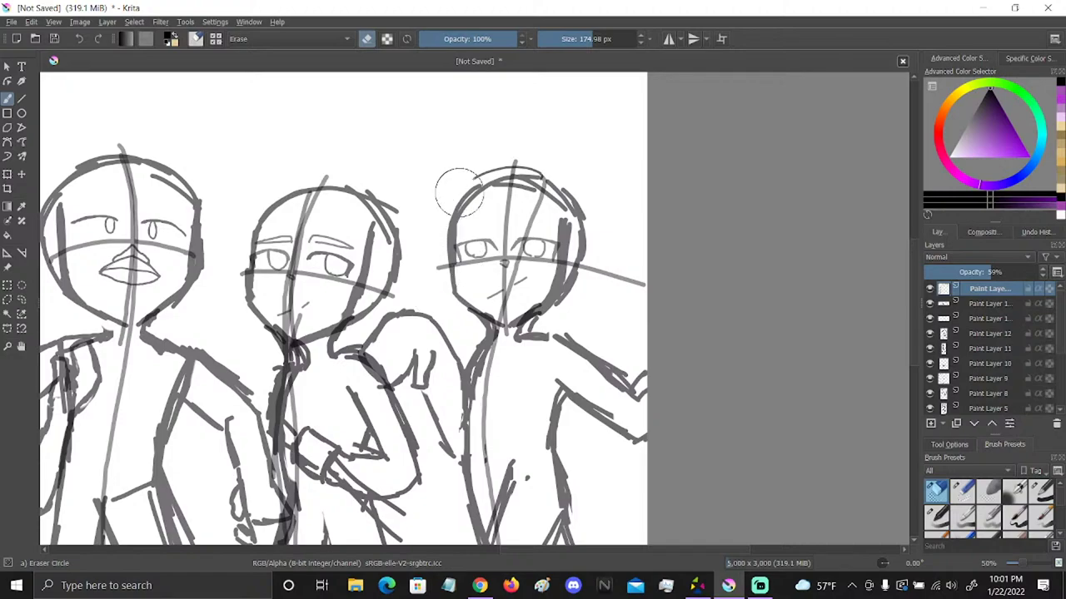
click(1041, 492)
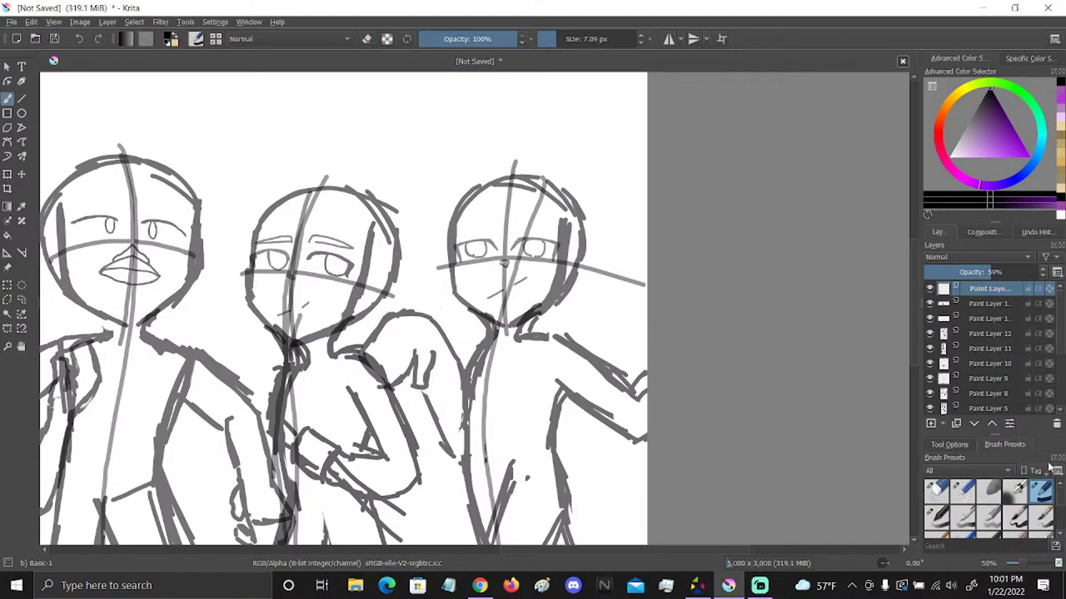
mouse_move(545, 176)
mouse_down()
mouse_move(439, 250)
mouse_move(438, 306)
mouse_move(475, 330)
mouse_up()
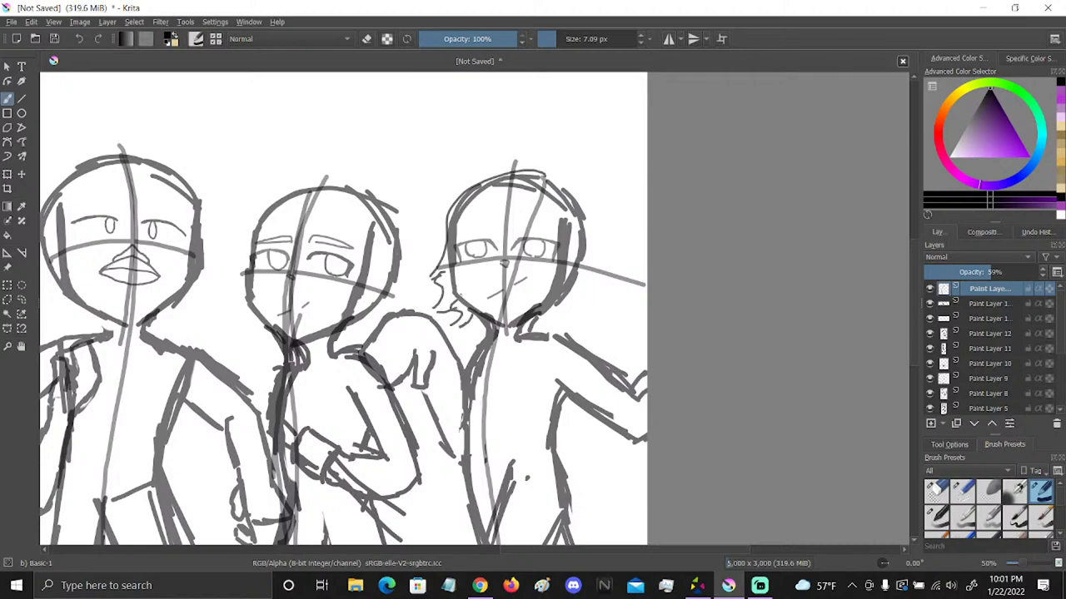
Erase the curled hair ends beside the rightmost figure's jaw and redraw the hair edge from the temple to the chin
key(e)
drag(437, 279, 479, 312)
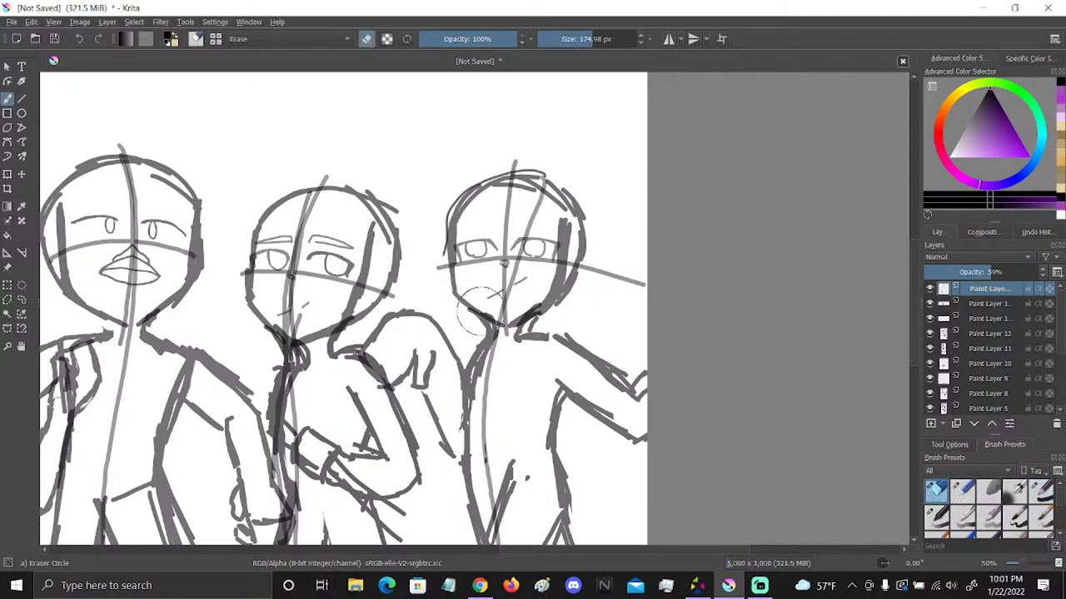
key(e)
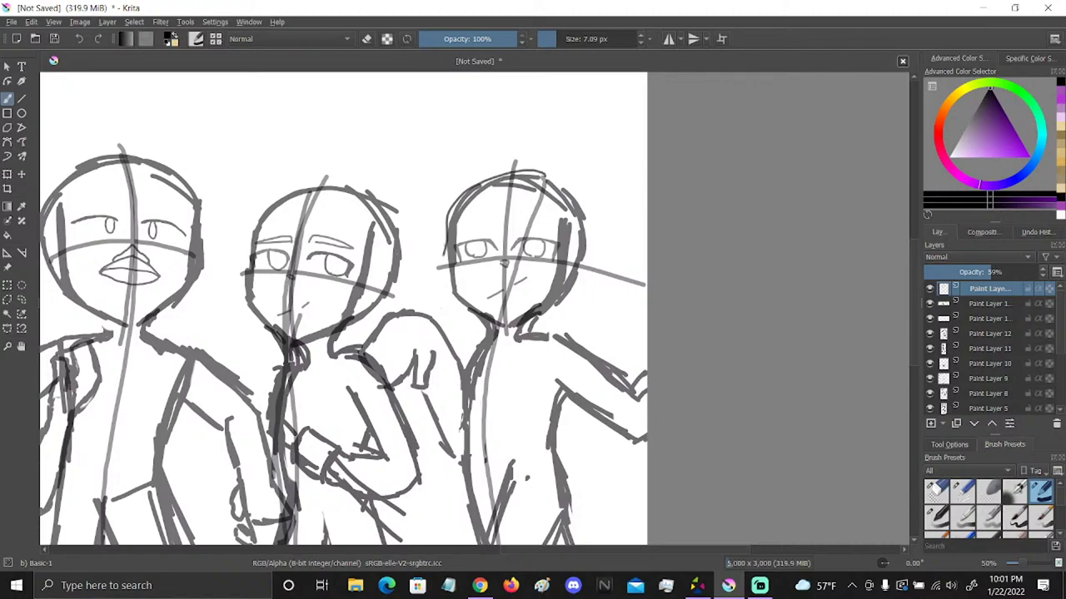
mouse_move(447, 253)
mouse_down()
mouse_move(423, 290)
mouse_move(443, 295)
mouse_move(436, 326)
mouse_move(461, 332)
mouse_move(463, 321)
mouse_move(460, 338)
mouse_move(475, 345)
mouse_move(430, 295)
mouse_up()
click(936, 491)
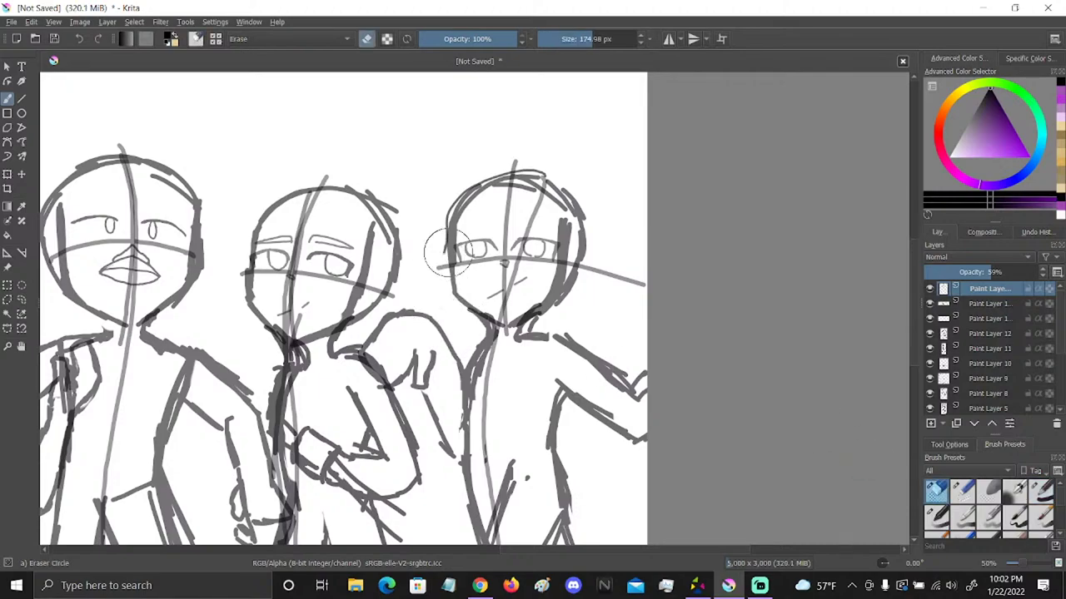
click(1043, 491)
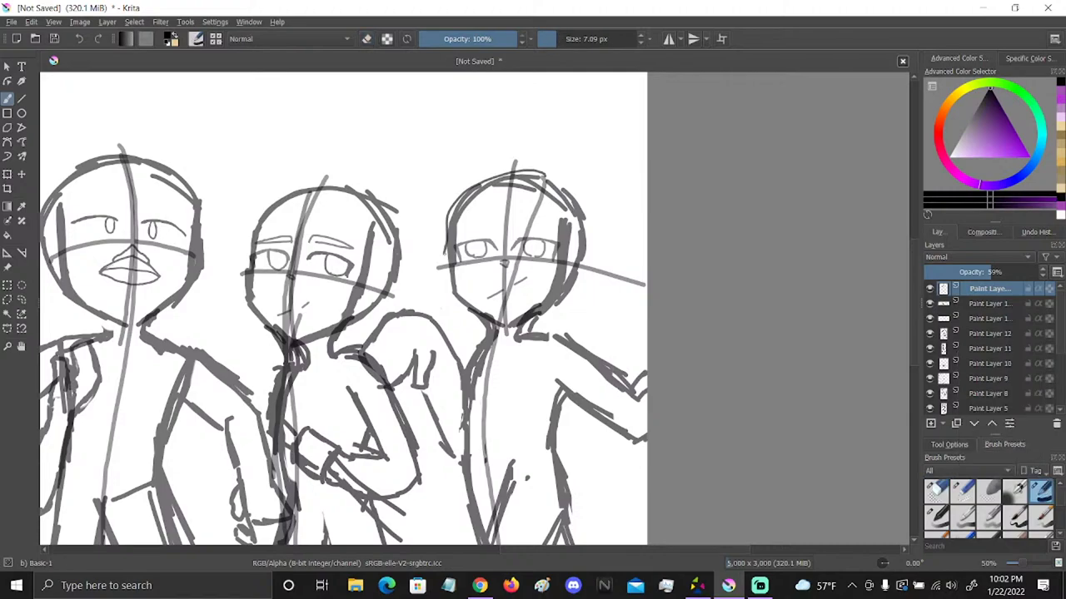
mouse_move(447, 249)
mouse_down()
mouse_move(431, 273)
mouse_move(442, 283)
mouse_move(436, 310)
mouse_move(473, 330)
mouse_move(463, 330)
mouse_up()
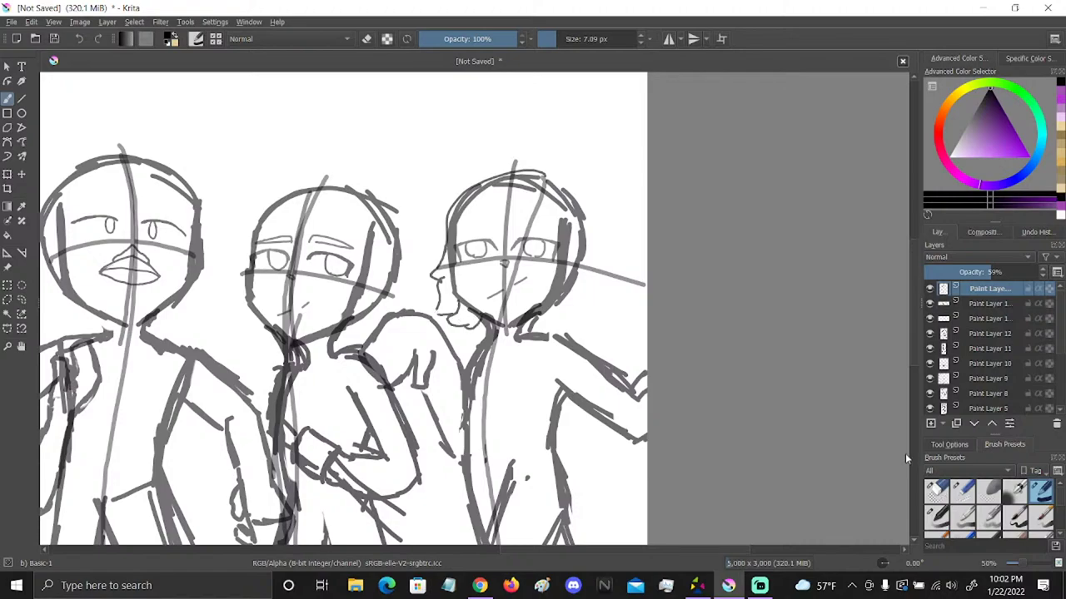
Replace the curls below the rightmost figure's cheek with a smooth curve under the jaw, and draw the fringe line from the parting to the cheek
key(e)
drag(449, 291, 459, 328)
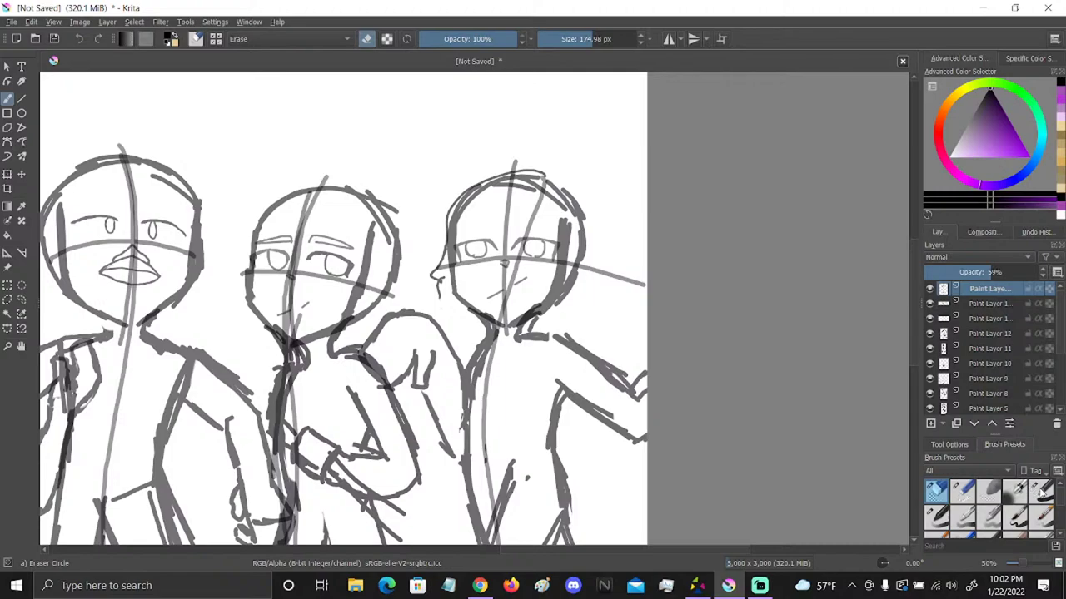
click(1040, 488)
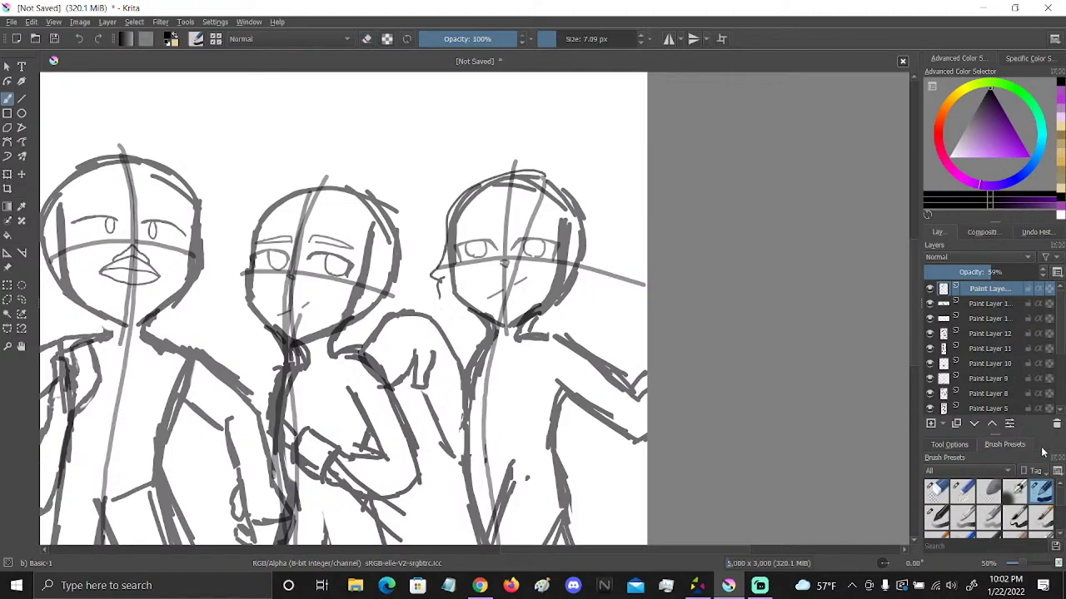
mouse_move(435, 283)
mouse_down()
mouse_move(441, 324)
mouse_move(471, 328)
mouse_move(483, 314)
mouse_up()
mouse_move(541, 174)
mouse_down()
mouse_move(540, 201)
mouse_move(508, 207)
mouse_move(463, 243)
mouse_move(450, 304)
mouse_up()
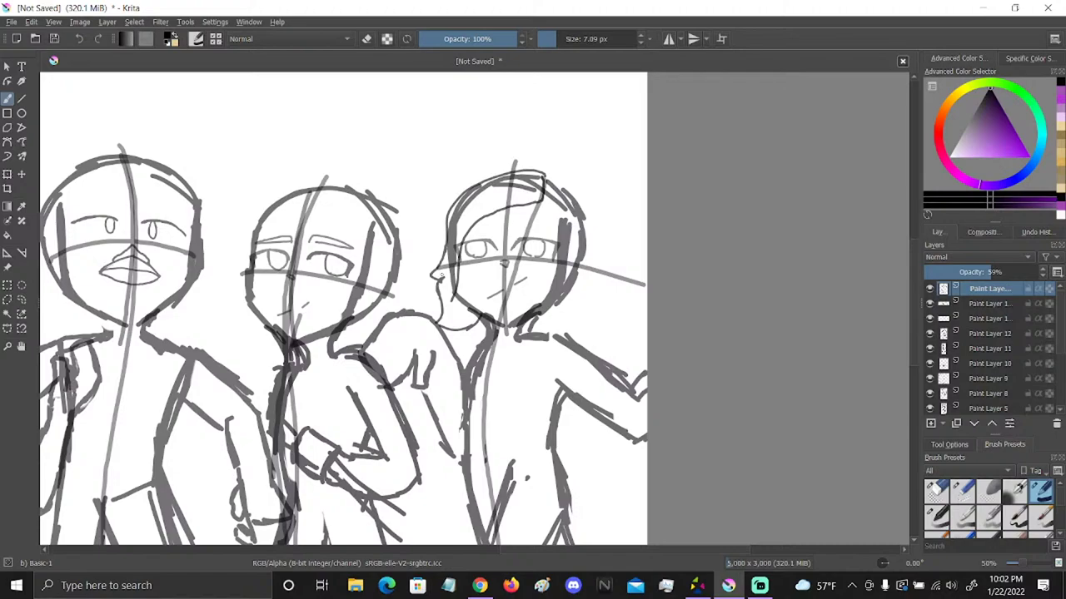
Draw the rightmost figure's hair on the short side of the parting, with an outer outline and an inner line beside the eye
scroll(1060, 342, down, 5)
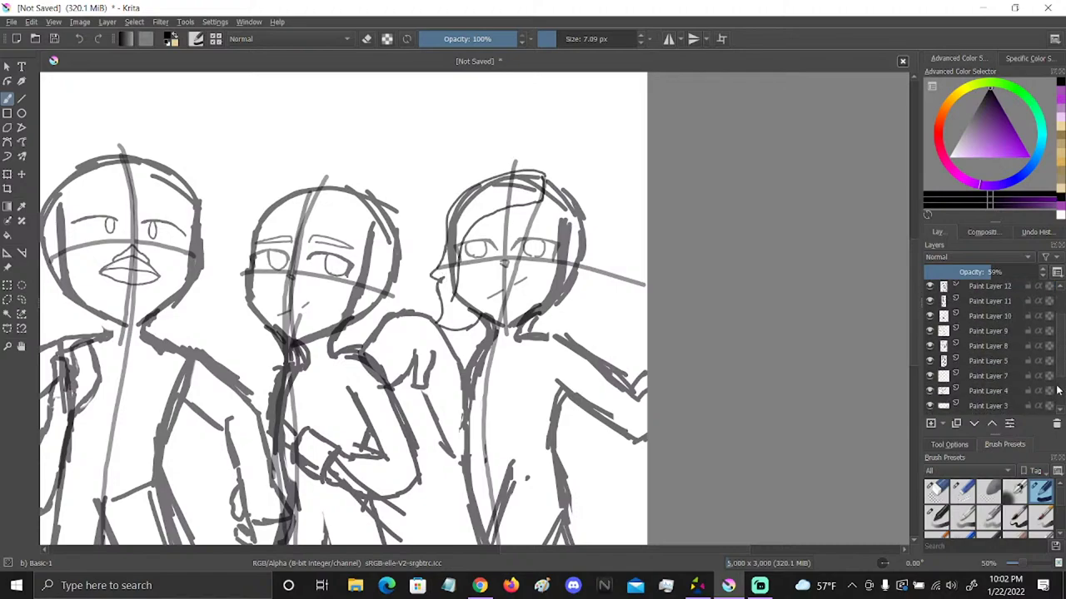
key(minus)
key(minus)
key(minus)
click(22, 347)
drag(117, 211, 321, 251)
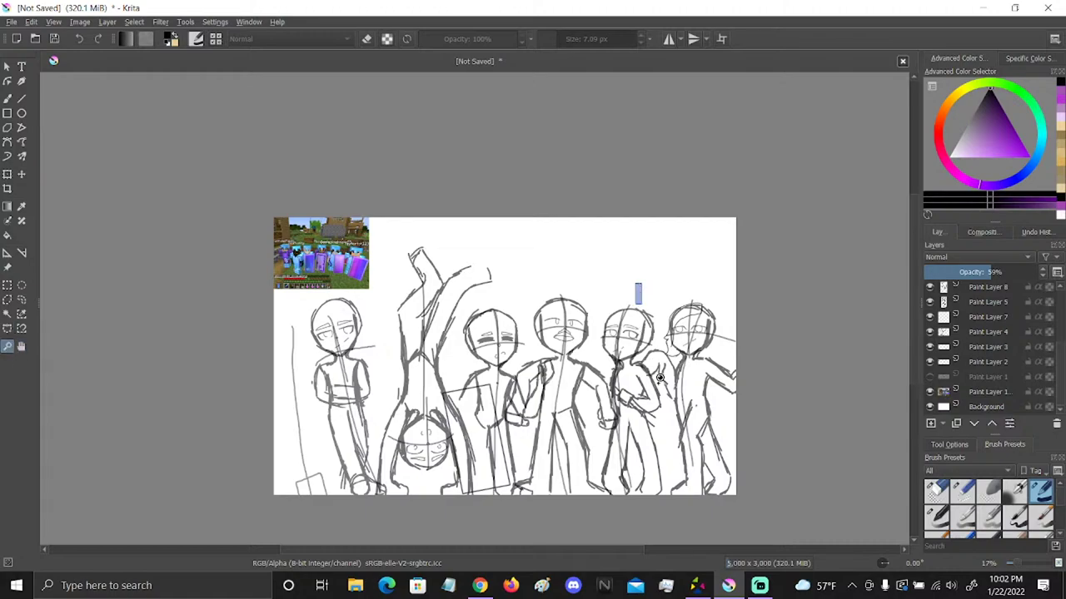
scroll(815, 350, up, 5)
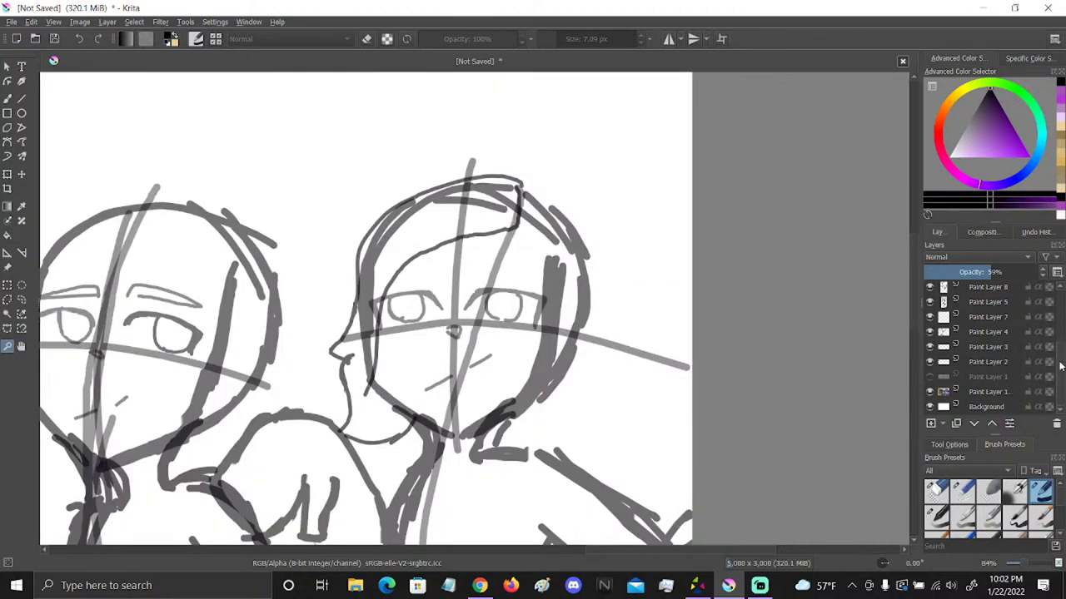
scroll(1062, 366, up, 3)
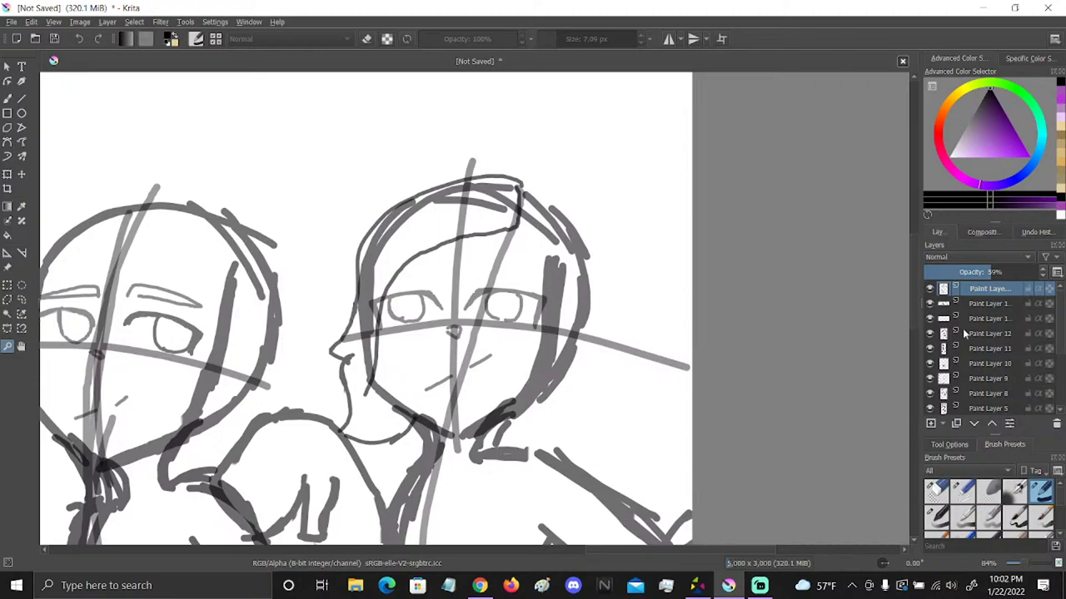
click(7, 98)
mouse_move(526, 178)
mouse_down()
mouse_move(565, 188)
mouse_move(589, 331)
mouse_move(604, 339)
mouse_move(561, 367)
mouse_up()
mouse_move(521, 219)
mouse_down()
mouse_move(543, 287)
mouse_move(550, 376)
mouse_up()
key(ctrl+z)
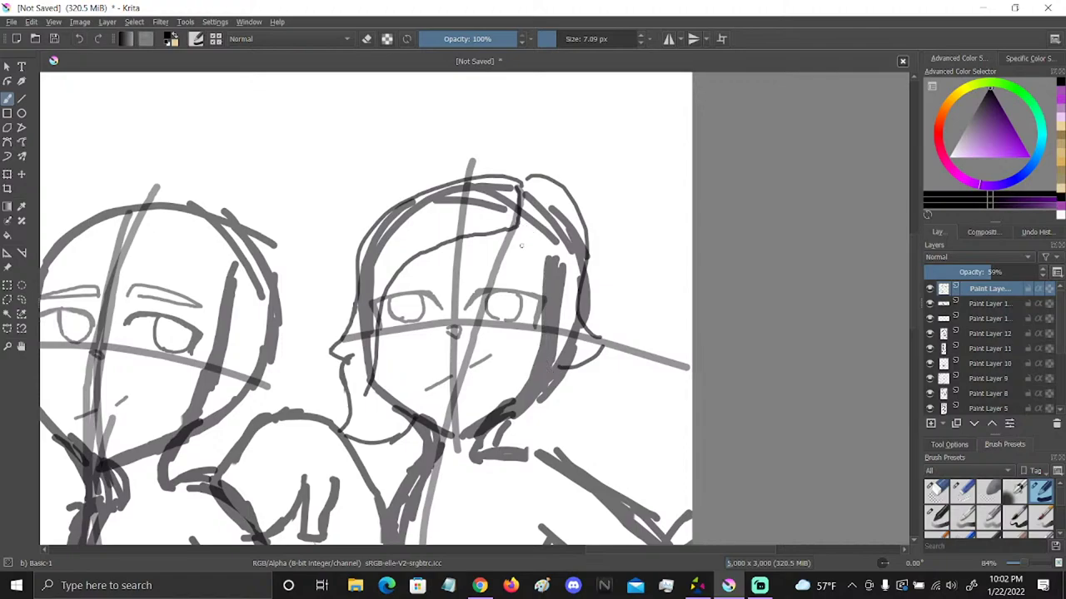
mouse_move(520, 221)
mouse_down()
mouse_move(547, 355)
mouse_move(526, 371)
mouse_move(528, 358)
mouse_move(613, 343)
mouse_move(552, 374)
mouse_up()
key(ctrl+z)
Erase the lower end of the rightmost figure's short-side hair and redraw it flicking outward below ear level, joined to the inner line
click(937, 491)
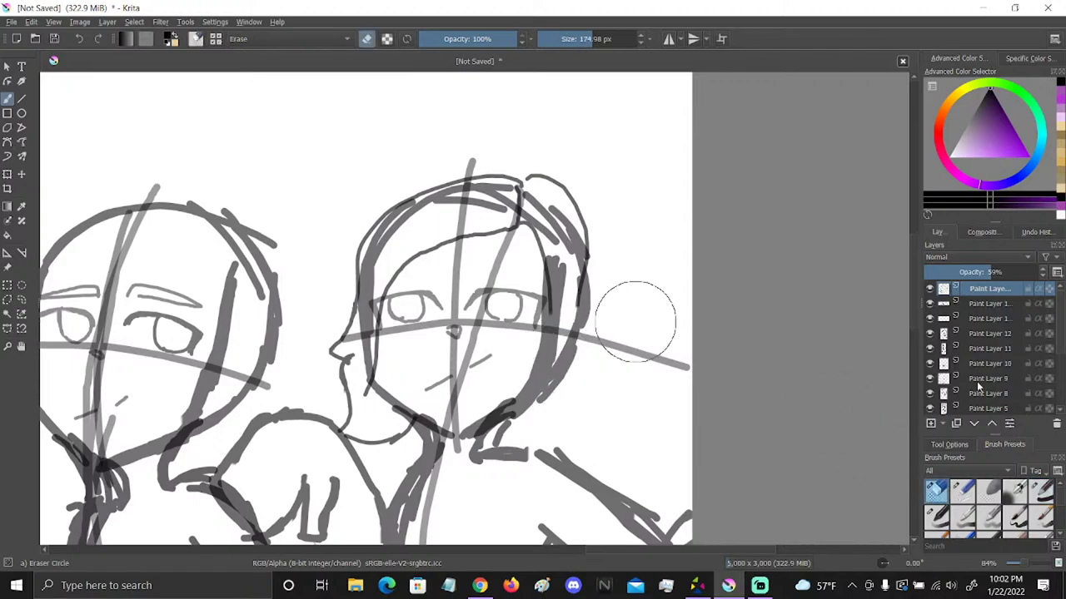
click(1040, 489)
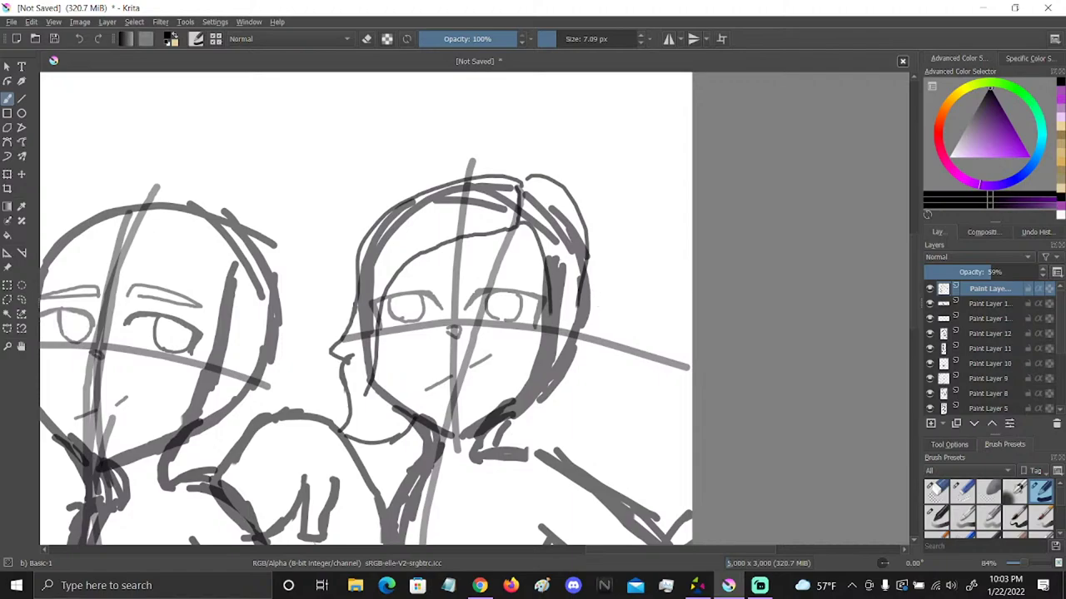
mouse_move(577, 308)
mouse_down()
mouse_move(608, 354)
mouse_move(573, 373)
mouse_up()
mouse_move(548, 308)
mouse_down()
mouse_move(551, 387)
mouse_move(583, 377)
mouse_up()
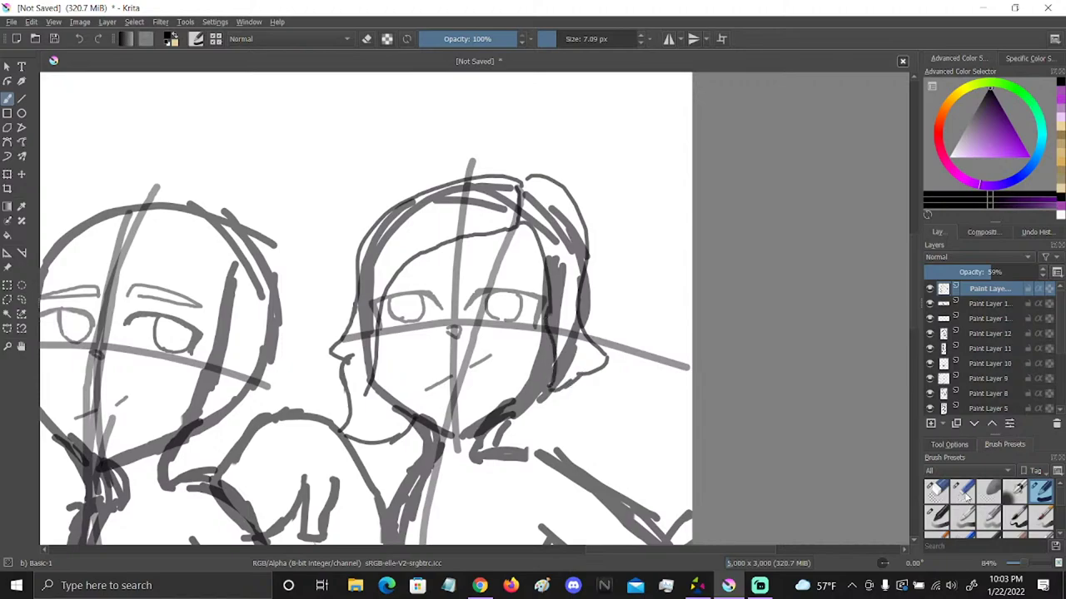
click(936, 491)
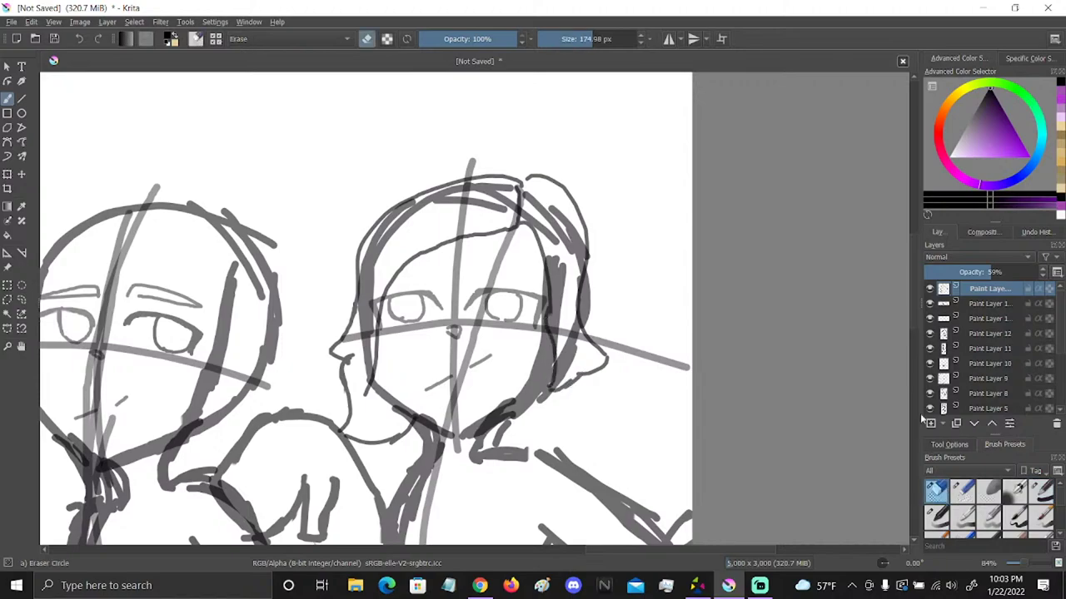
click(1040, 491)
mouse_move(581, 281)
mouse_down()
mouse_move(586, 342)
mouse_move(603, 358)
mouse_up()
drag(546, 260, 549, 386)
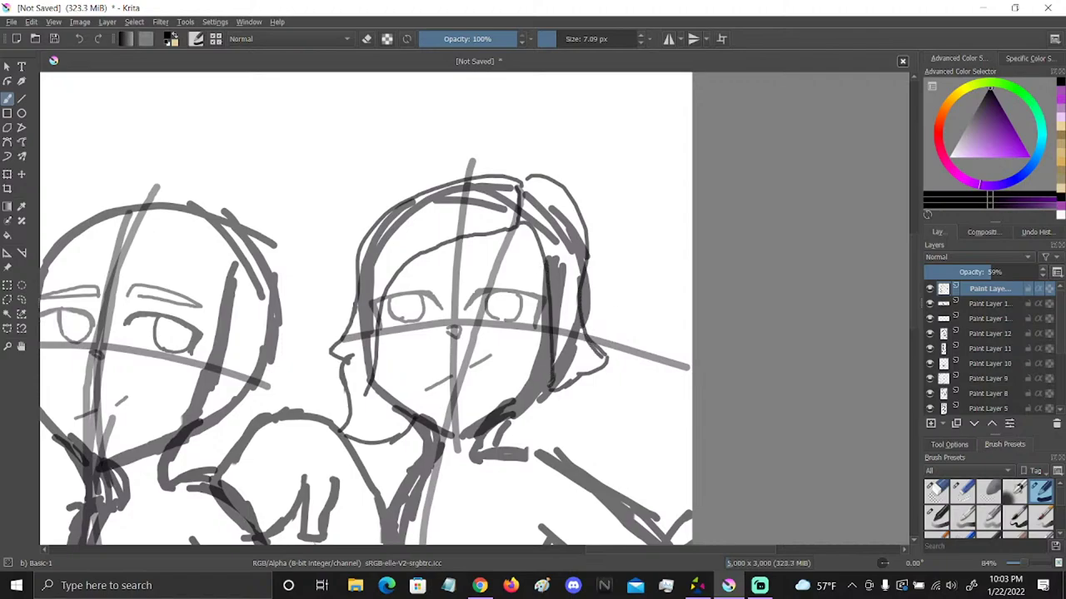
Erase the outer edge of the rightmost figure's short-side hair, redraw it slightly farther from the head, and clean up the line junction
click(936, 491)
drag(606, 286, 625, 309)
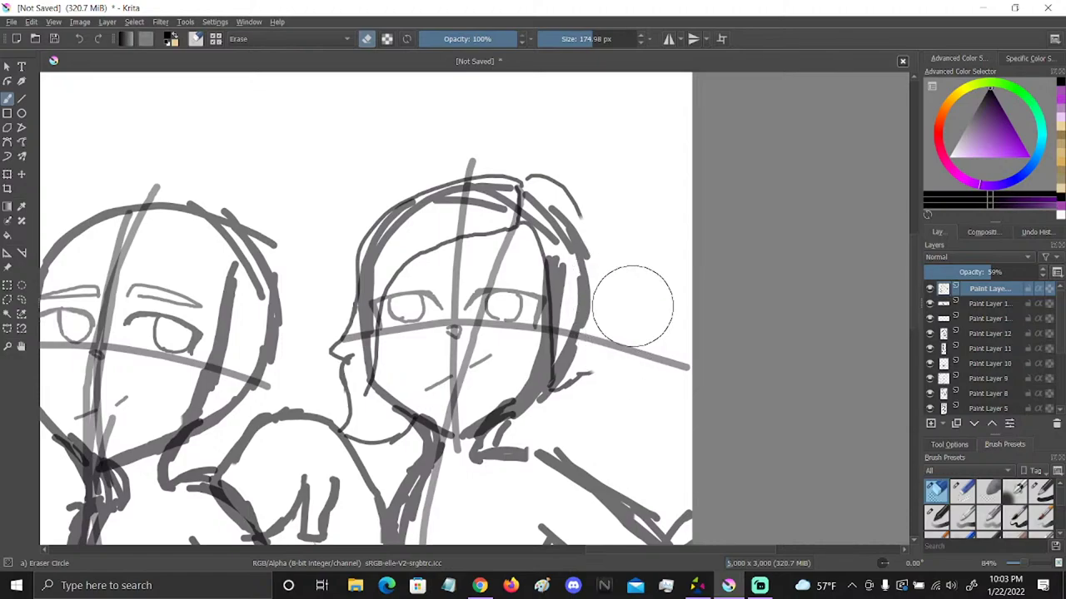
click(1042, 491)
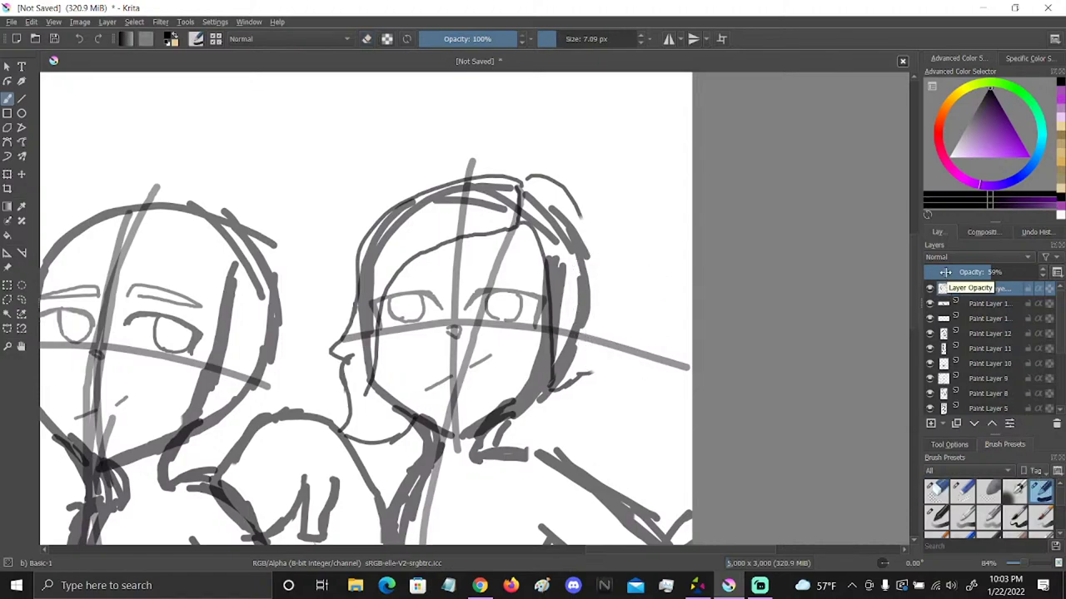
mouse_move(579, 210)
mouse_down()
mouse_move(608, 360)
mouse_move(586, 373)
mouse_up()
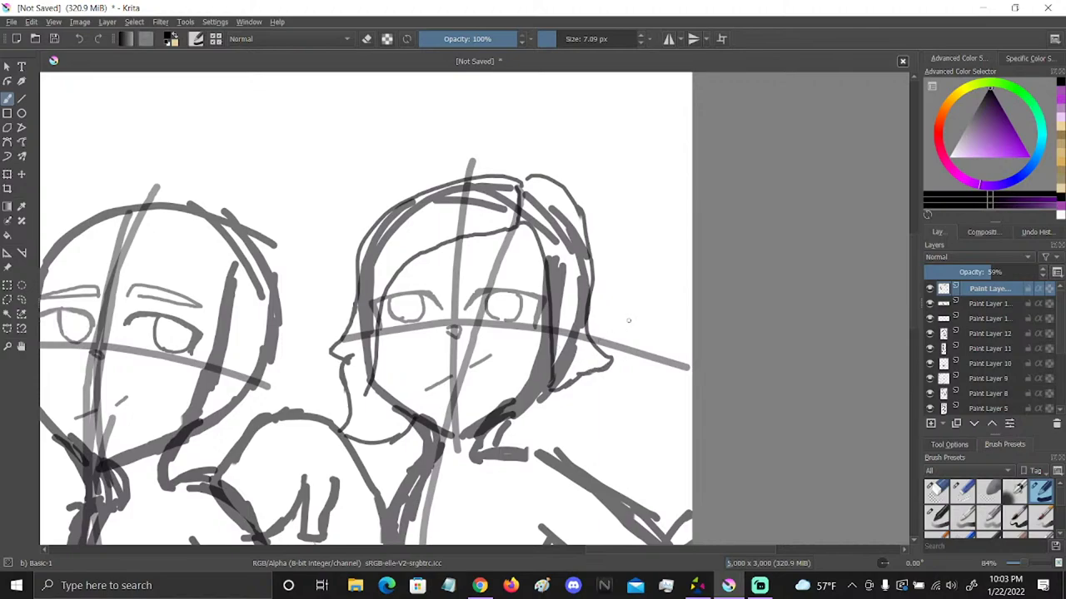
click(968, 492)
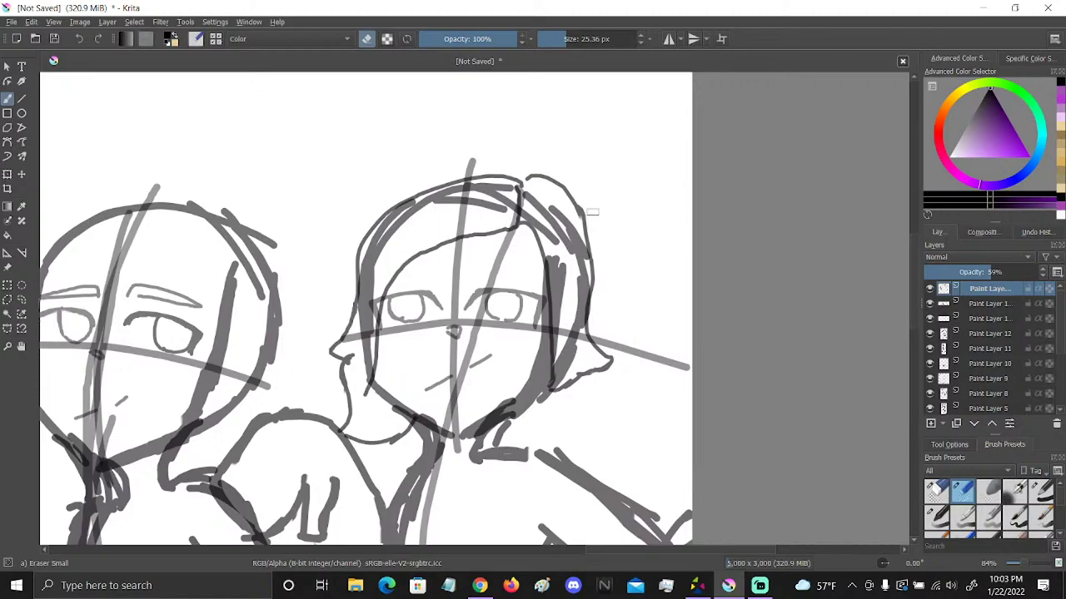
click(1041, 492)
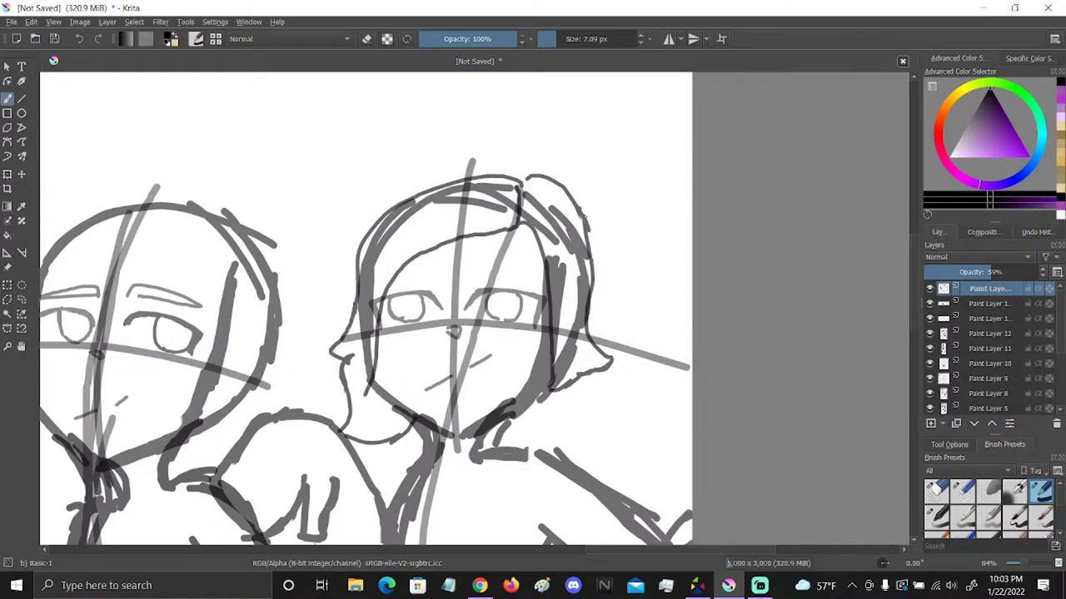
Check the contents of the top four layers by toggling the visibility of each one
key(space)
drag(499, 355, 663, 301)
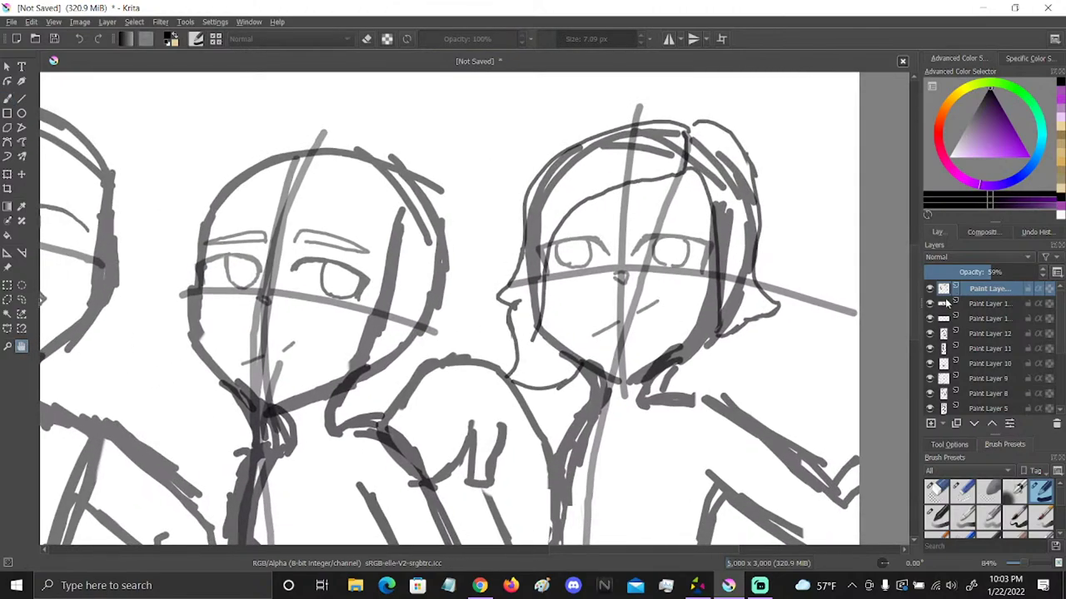
click(930, 304)
click(930, 304)
click(930, 289)
click(930, 289)
click(930, 288)
click(930, 289)
click(1022, 564)
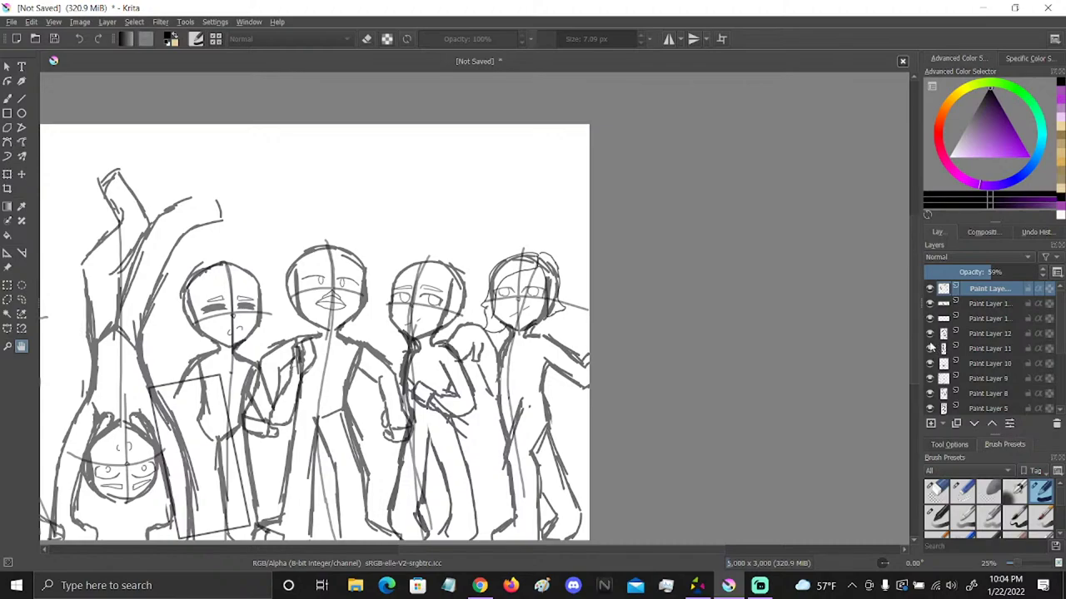
click(930, 317)
click(930, 317)
click(930, 318)
click(930, 320)
click(930, 334)
click(930, 335)
Step back through the rightmost figure's hair strokes and redo them
click(79, 39)
click(81, 38)
click(81, 38)
click(81, 39)
click(80, 39)
click(81, 39)
click(81, 38)
click(81, 39)
click(81, 38)
click(81, 39)
click(79, 38)
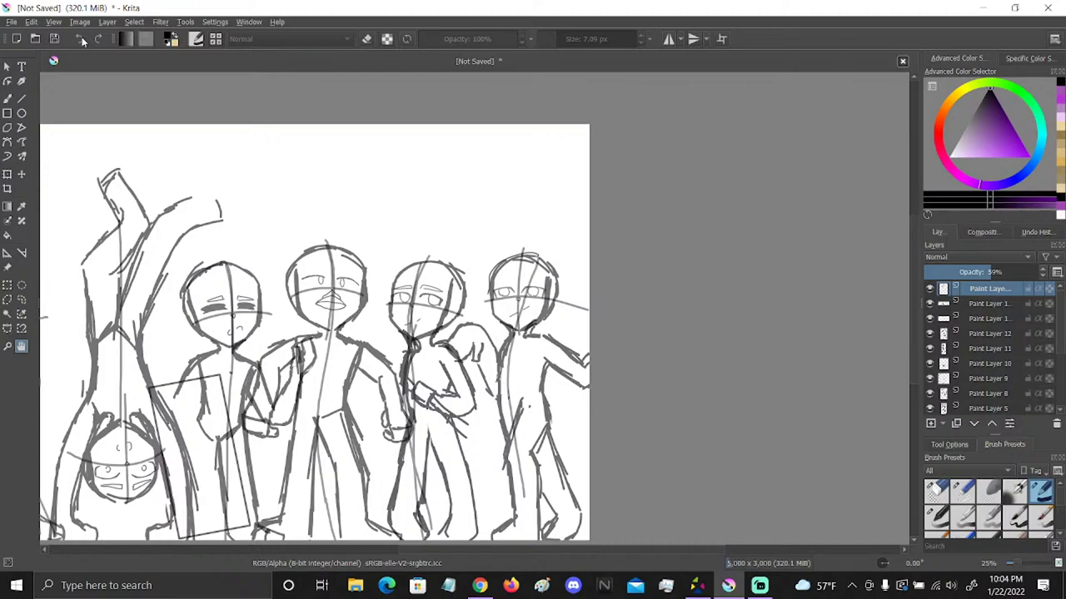
click(98, 38)
click(97, 38)
click(97, 38)
click(97, 38)
click(97, 38)
click(98, 38)
click(98, 38)
click(97, 39)
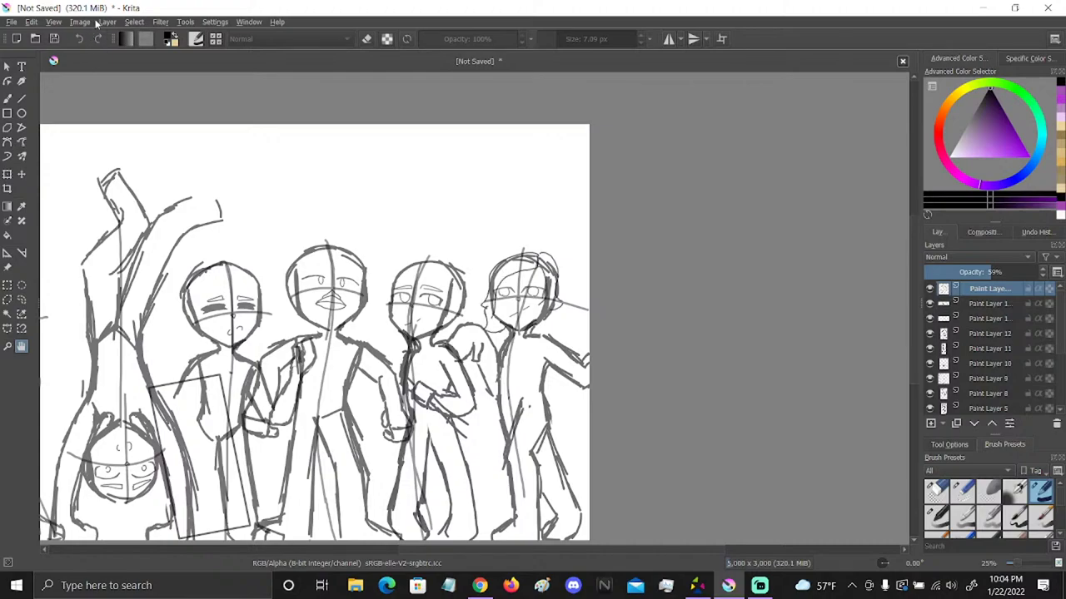
Check Paint Layer 1 and the third layer from the top by toggling their visibility, and make Paint Layer 13 active
scroll(1054, 350, down, 3)
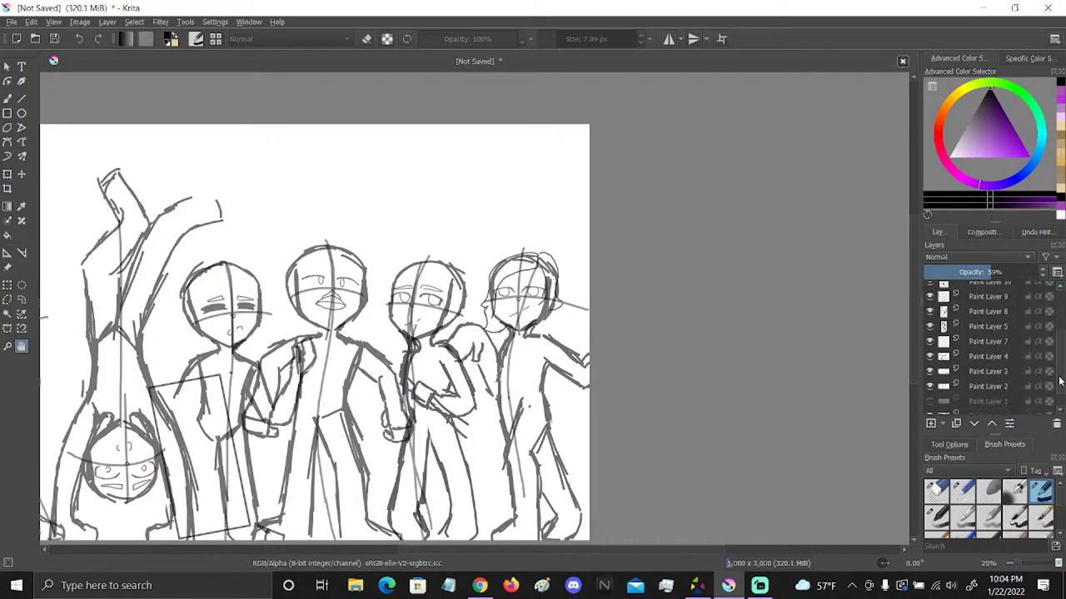
click(930, 377)
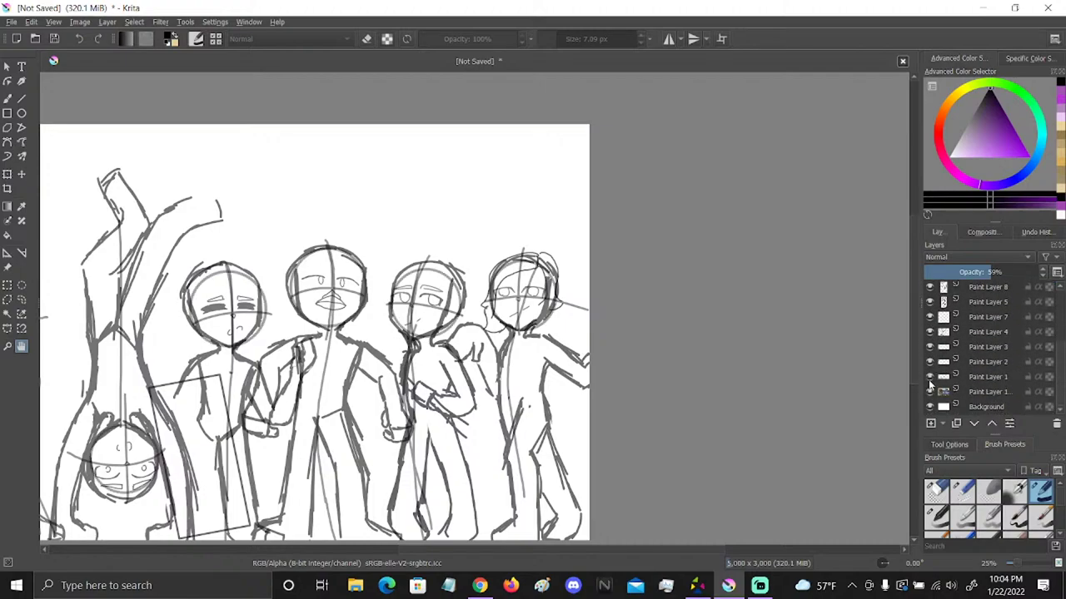
drag(1056, 375, 1060, 287)
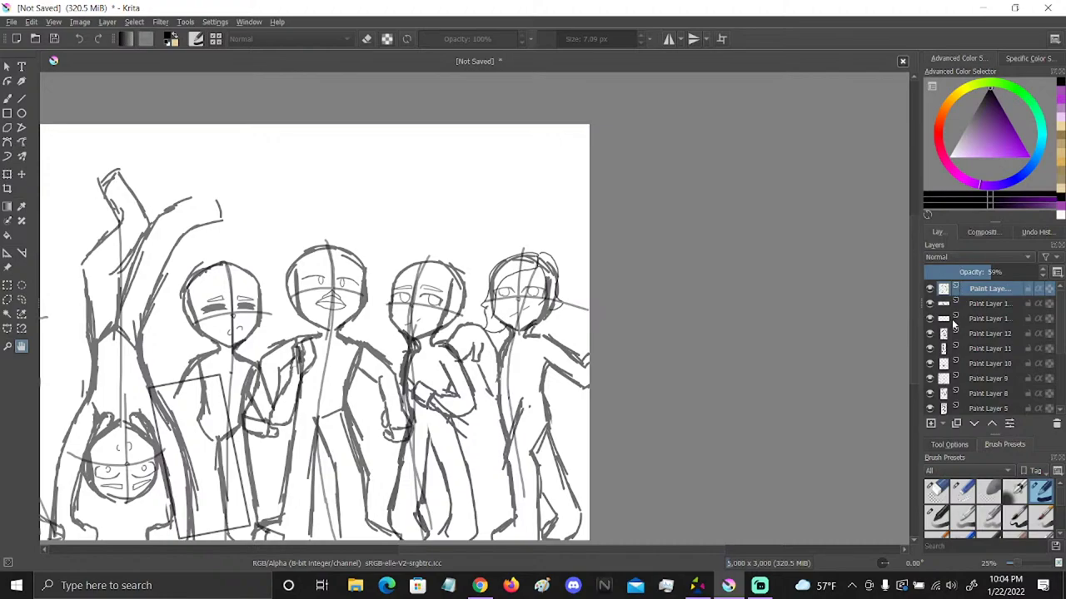
scroll(927, 324, up, 1)
click(930, 318)
click(931, 318)
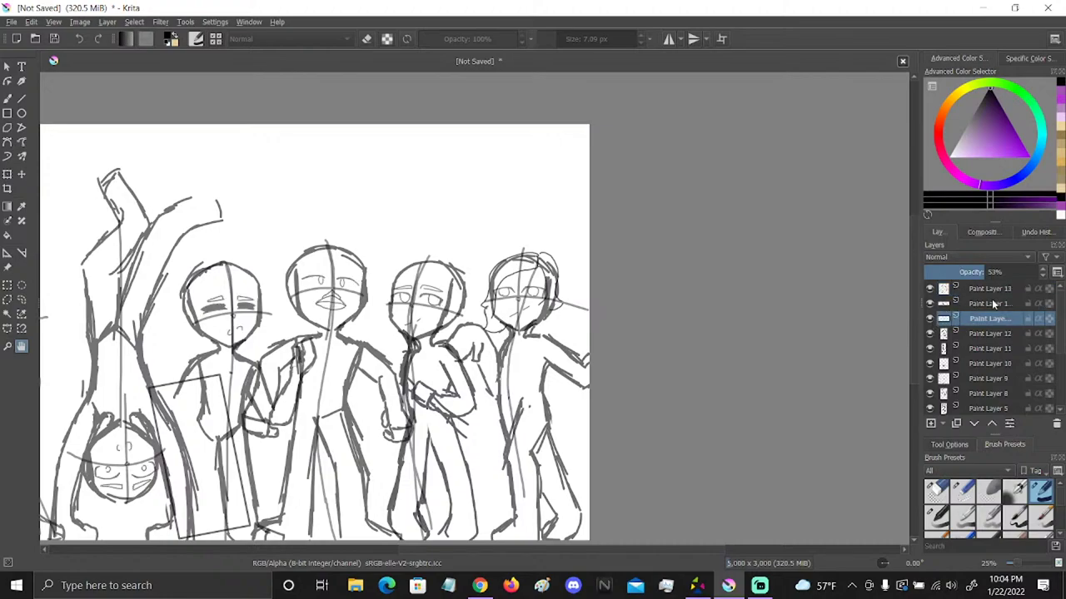
click(986, 290)
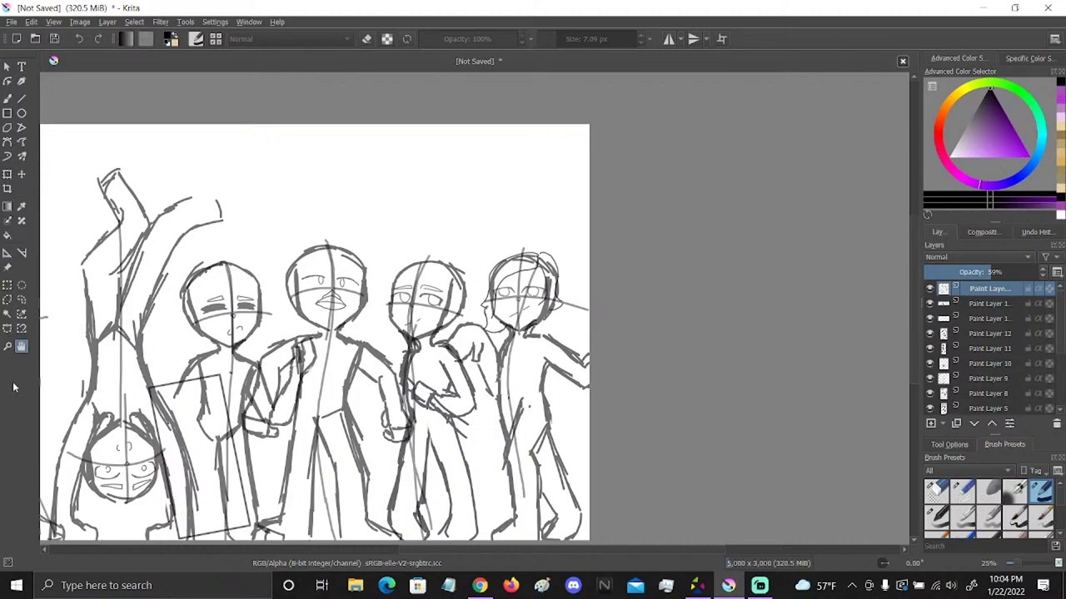
Try a loose outer hair line down the left side of the leftmost figure's head with the Basic-1 brush, and erase it
drag(344, 370, 516, 356)
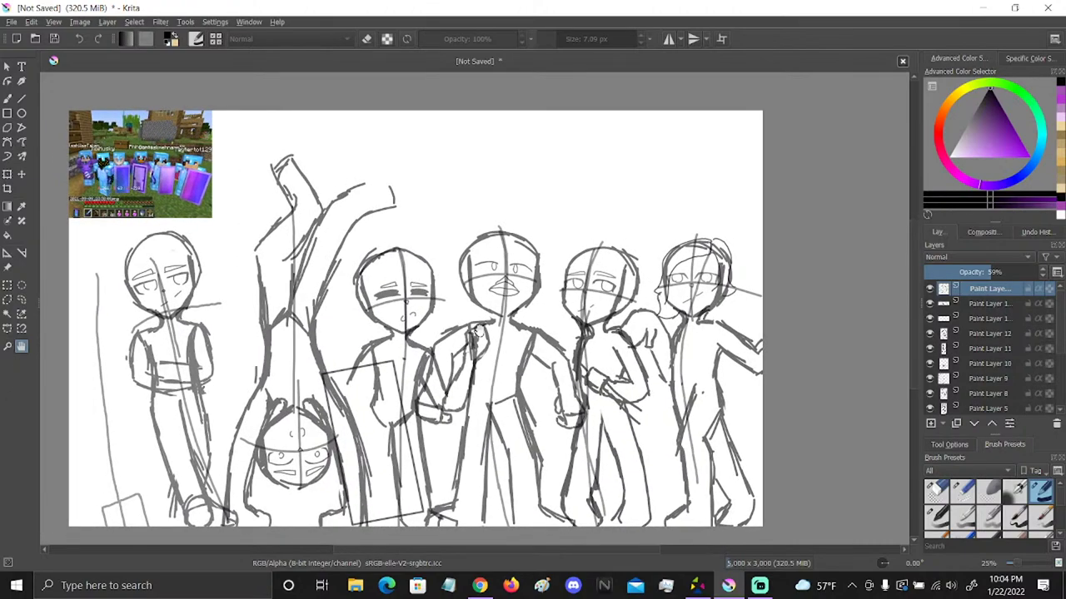
click(12, 345)
drag(95, 246, 294, 281)
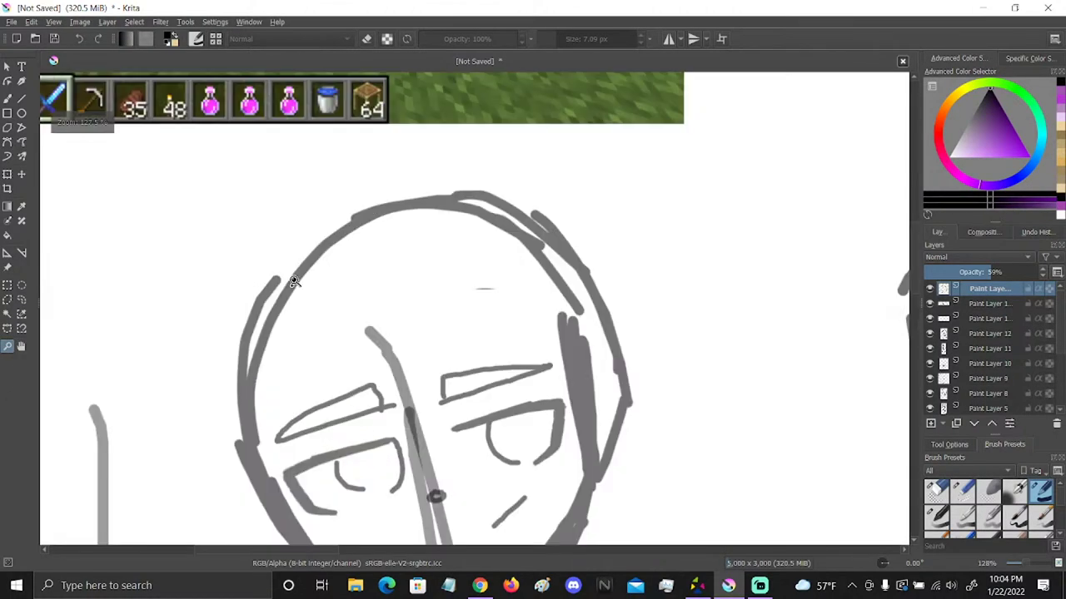
click(1029, 569)
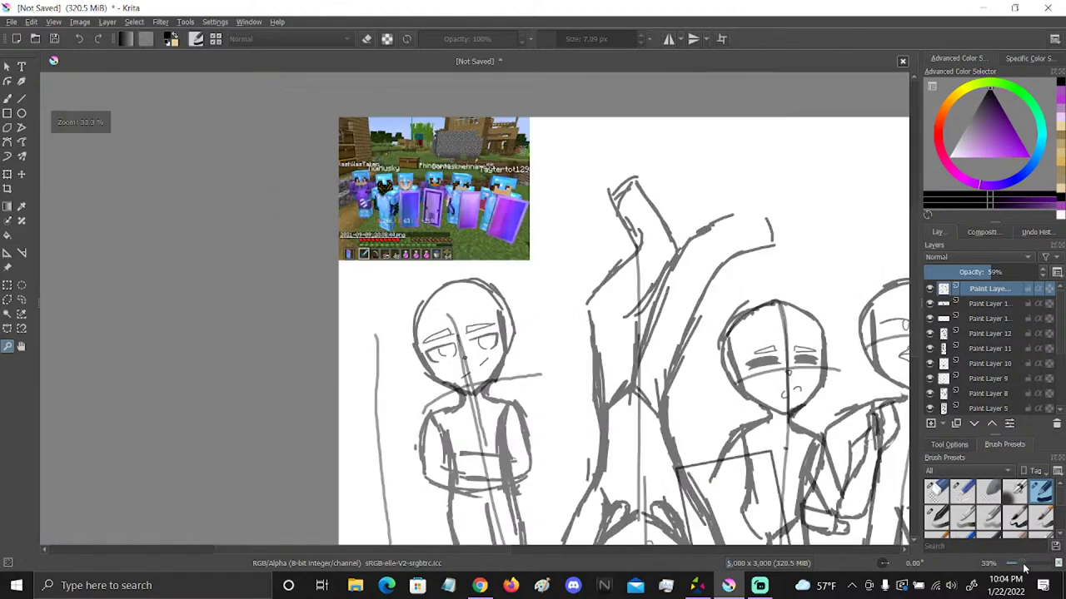
click(8, 98)
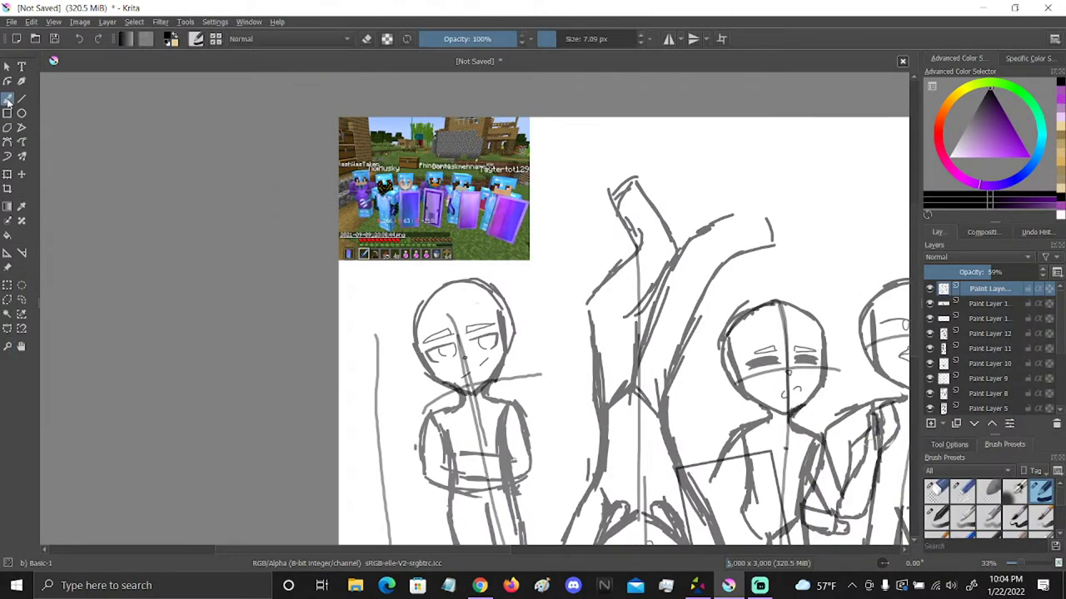
mouse_move(460, 275)
mouse_down()
mouse_move(402, 331)
mouse_move(393, 368)
mouse_move(413, 379)
mouse_up()
key(ctrl+z)
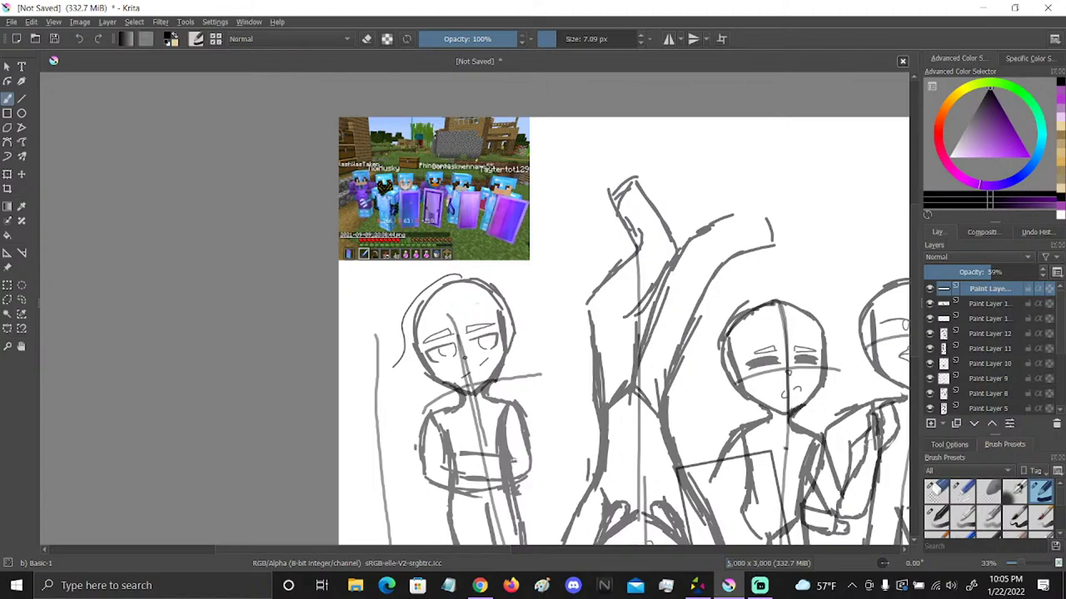
click(936, 491)
drag(392, 353, 433, 291)
Try a side lock on the leftmost figure, running from the crown to the left jaw with an inner fringe line, and erase it
click(1041, 492)
mouse_move(471, 277)
mouse_down()
mouse_move(473, 296)
mouse_move(462, 273)
mouse_move(407, 330)
mouse_move(408, 373)
mouse_move(432, 377)
mouse_up()
mouse_move(471, 290)
mouse_down()
mouse_move(426, 316)
mouse_move(432, 376)
mouse_up()
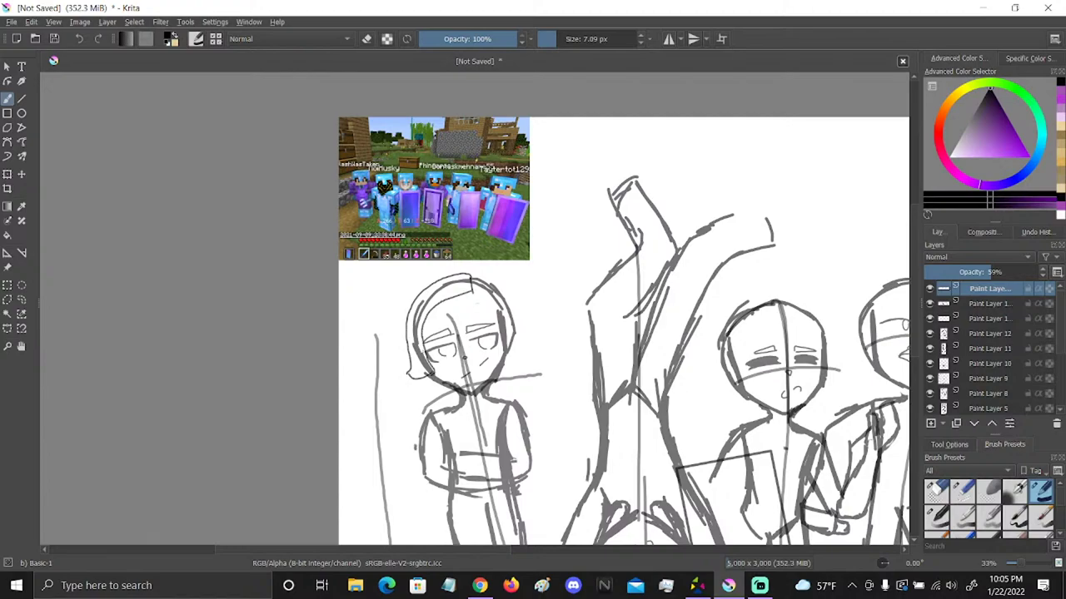
click(936, 491)
mouse_move(428, 321)
mouse_down()
mouse_move(404, 329)
mouse_move(442, 295)
mouse_move(419, 362)
mouse_move(463, 315)
mouse_up()
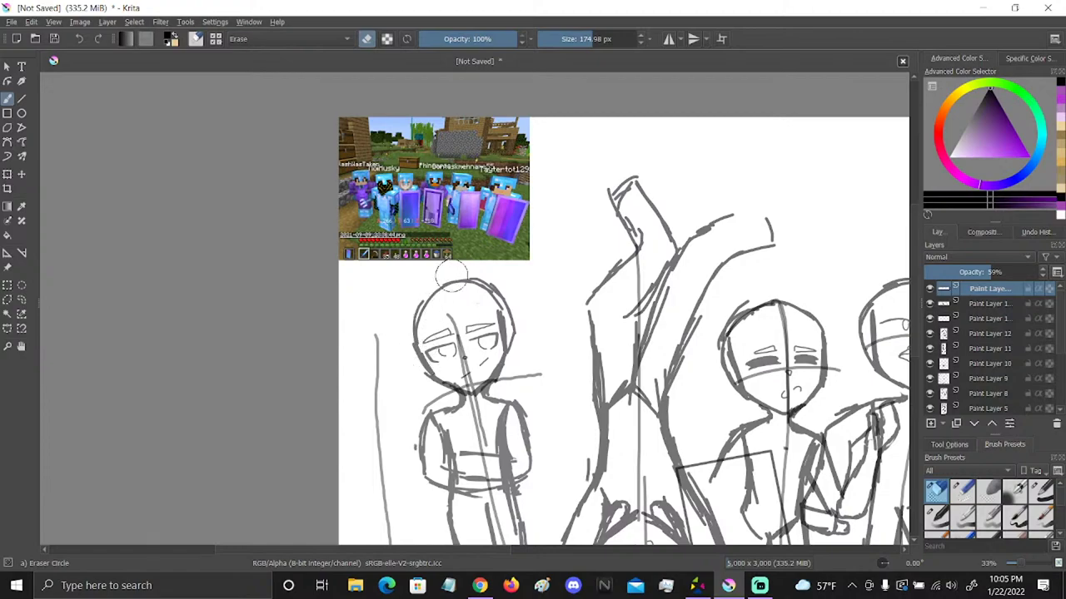
Try two versions of the leftmost figure's left hair outline from the crown to the jaw, removing each one
click(1040, 493)
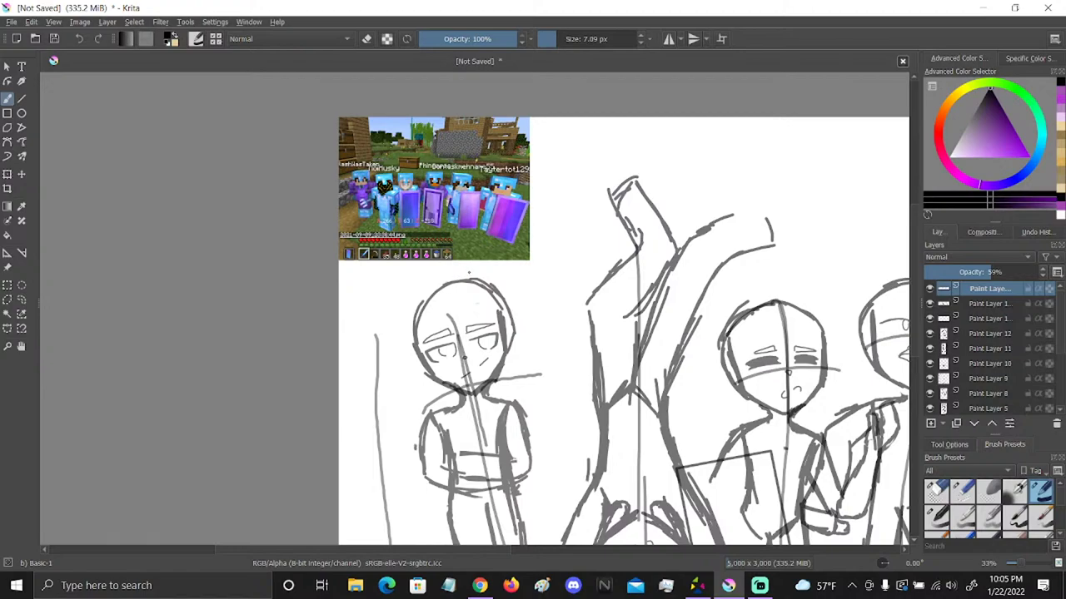
mouse_move(469, 268)
mouse_down()
mouse_move(387, 306)
mouse_move(392, 381)
mouse_up()
key(ctrl+z)
mouse_move(473, 278)
mouse_down()
mouse_move(439, 283)
mouse_move(409, 385)
mouse_move(425, 380)
mouse_up()
click(936, 491)
mouse_move(411, 367)
mouse_down()
mouse_move(424, 322)
mouse_move(444, 356)
mouse_move(479, 337)
mouse_up()
Try a close-fitting left hair outline with wavy ends at the leftmost figure's jaw, rework its tips, and erase it
click(1041, 492)
mouse_move(460, 277)
mouse_down()
mouse_move(409, 382)
mouse_move(421, 389)
mouse_up()
drag(416, 389, 436, 383)
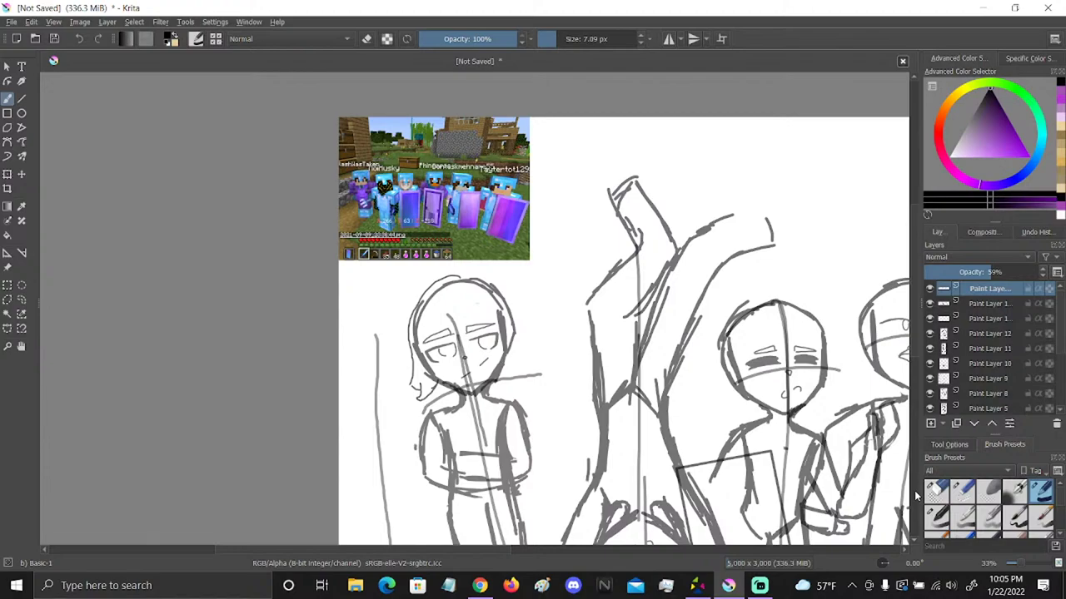
click(936, 491)
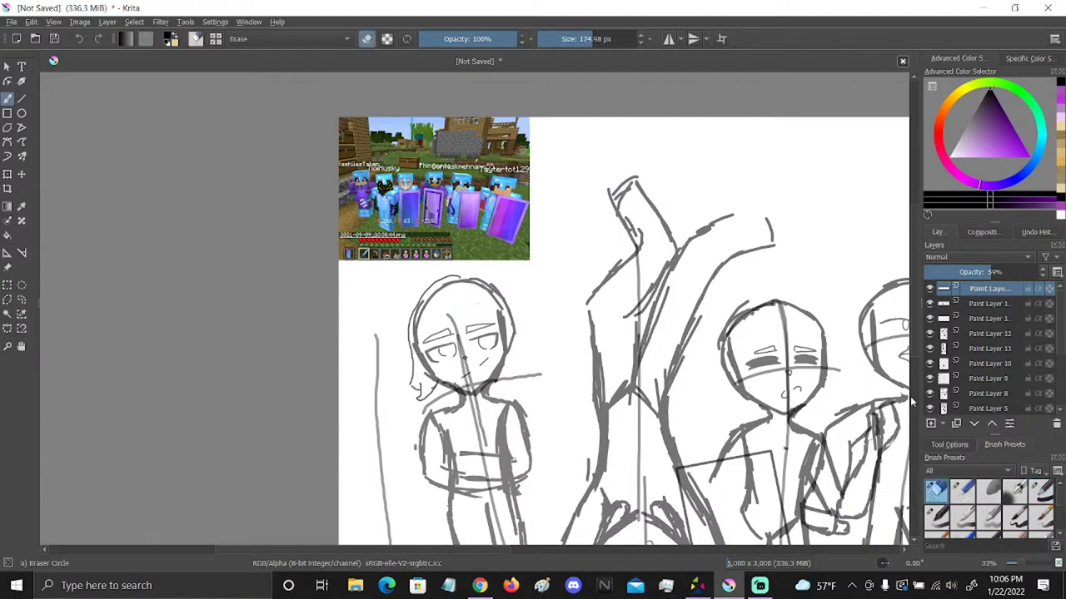
click(1040, 492)
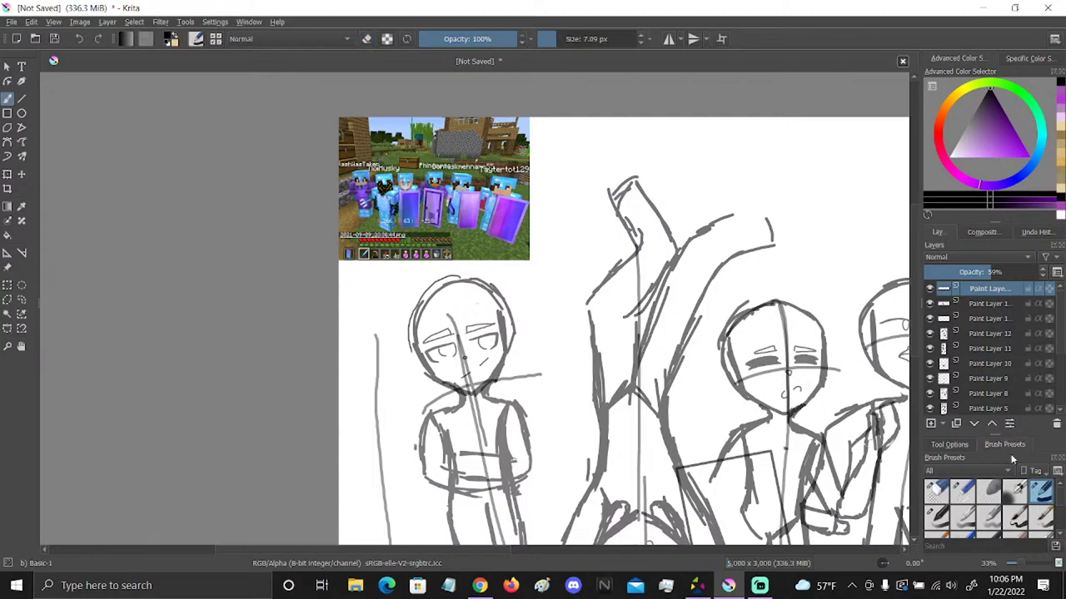
drag(411, 353, 427, 400)
click(937, 493)
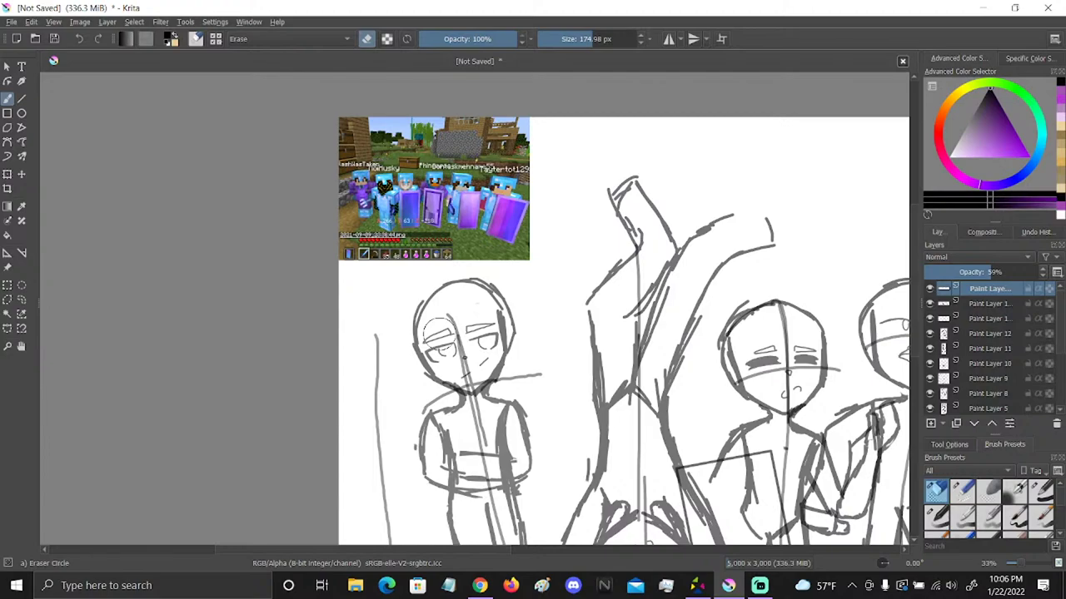
Try another hair stroke from the leftmost figure's crown to the left jaw, and undo it
click(1040, 493)
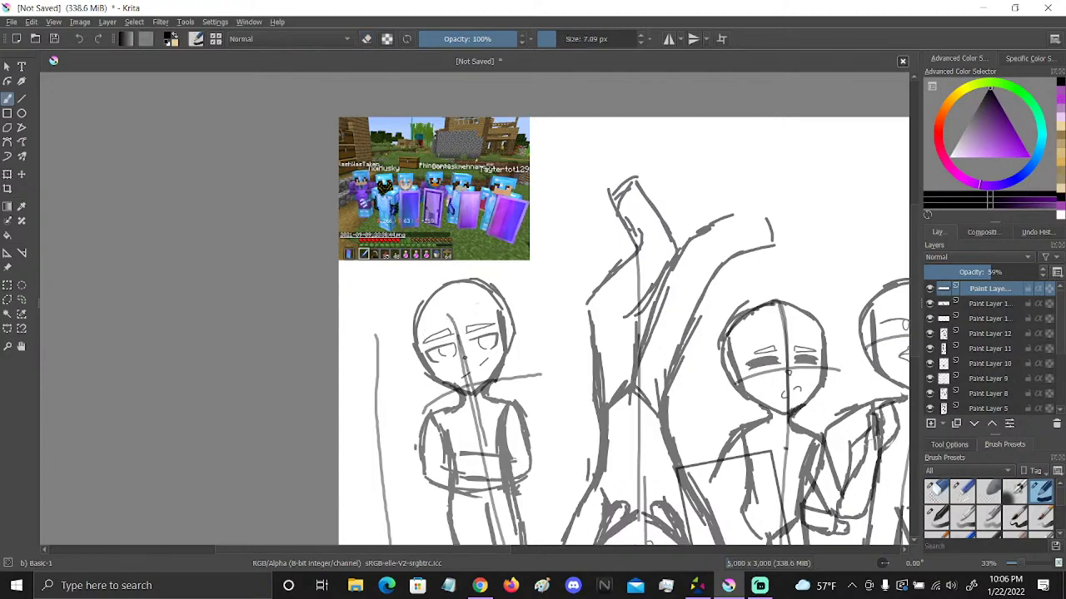
mouse_move(468, 275)
mouse_down()
mouse_move(408, 319)
mouse_move(413, 379)
mouse_move(428, 385)
mouse_up()
click(80, 38)
click(80, 39)
Try parted hair with flicked ends on both sides of the leftmost figure's head, longer on the left, and erase it all
mouse_move(465, 276)
mouse_down()
mouse_move(410, 350)
mouse_move(413, 378)
mouse_move(430, 381)
mouse_up()
mouse_move(469, 280)
mouse_down()
mouse_move(426, 354)
mouse_move(425, 380)
mouse_move(399, 362)
mouse_move(407, 329)
mouse_move(406, 379)
mouse_up()
click(937, 491)
click(1040, 493)
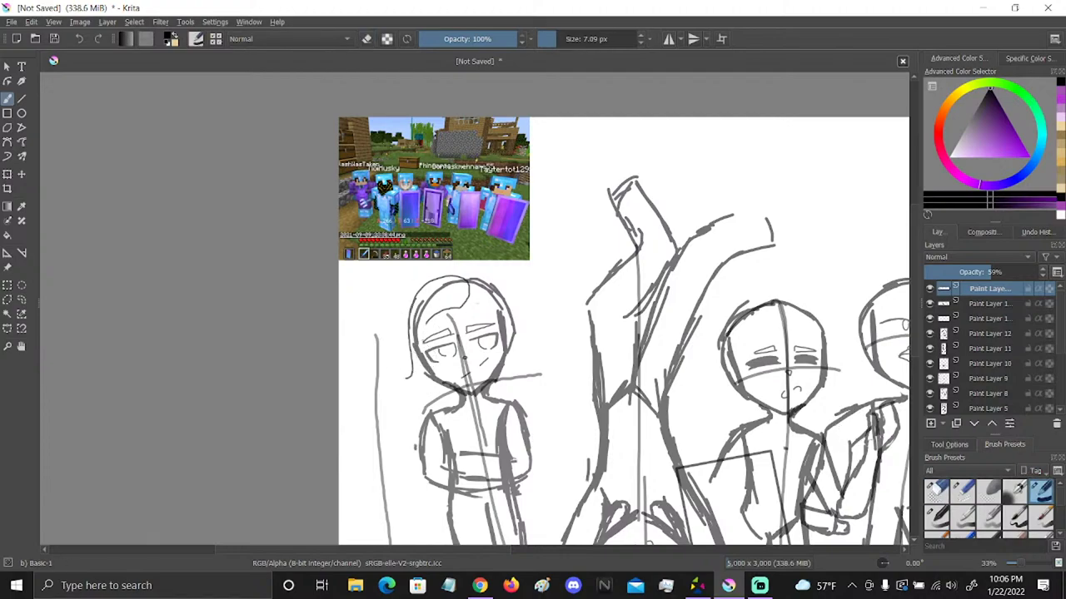
drag(426, 318, 421, 384)
mouse_move(467, 279)
mouse_down()
mouse_move(528, 340)
mouse_move(516, 356)
mouse_up()
drag(491, 321, 504, 355)
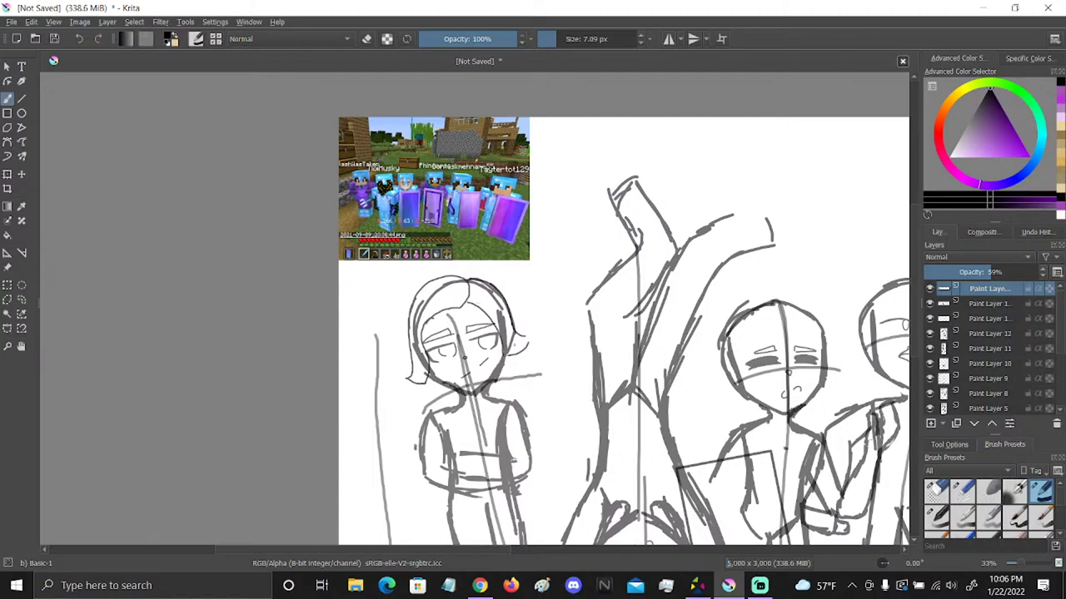
click(936, 491)
mouse_move(401, 329)
mouse_down()
mouse_move(418, 275)
mouse_move(460, 264)
mouse_move(466, 319)
mouse_move(528, 357)
mouse_up()
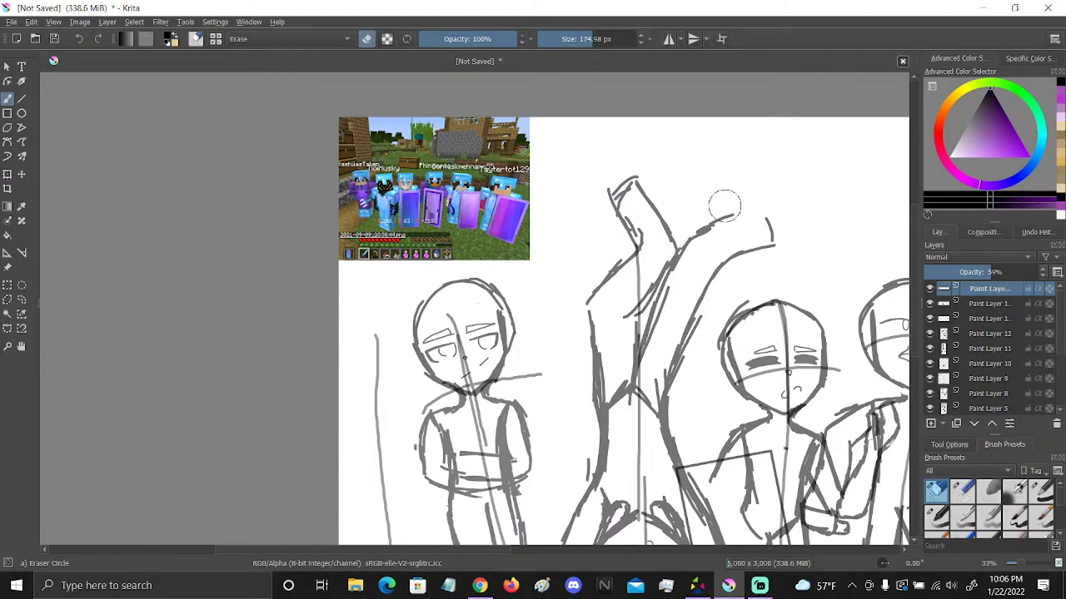
Try two more left-side hair outlines on the leftmost figure, undoing each one
click(1042, 493)
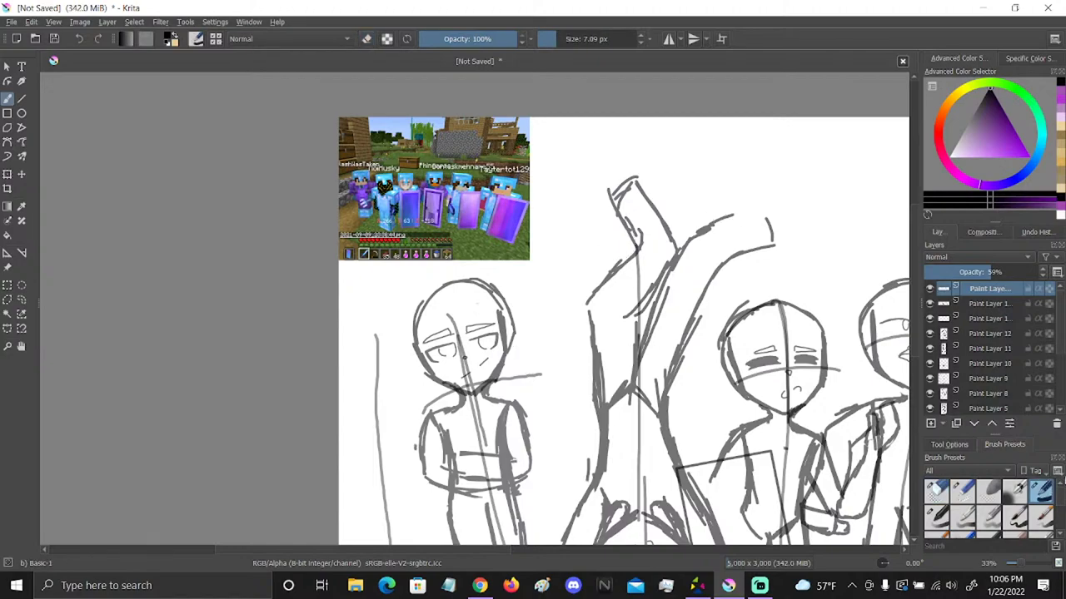
mouse_move(469, 276)
mouse_down()
mouse_move(444, 275)
mouse_move(411, 382)
mouse_move(429, 377)
mouse_up()
click(79, 38)
click(79, 39)
mouse_move(462, 279)
mouse_down()
mouse_move(447, 274)
mouse_move(408, 364)
mouse_up()
click(79, 38)
right_click(426, 296)
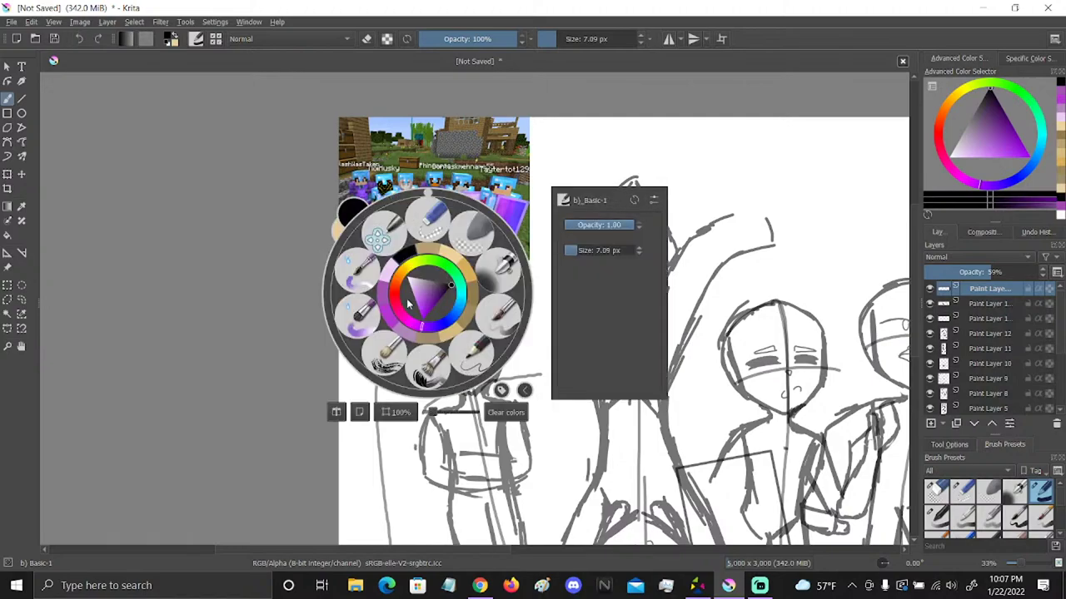
click(580, 132)
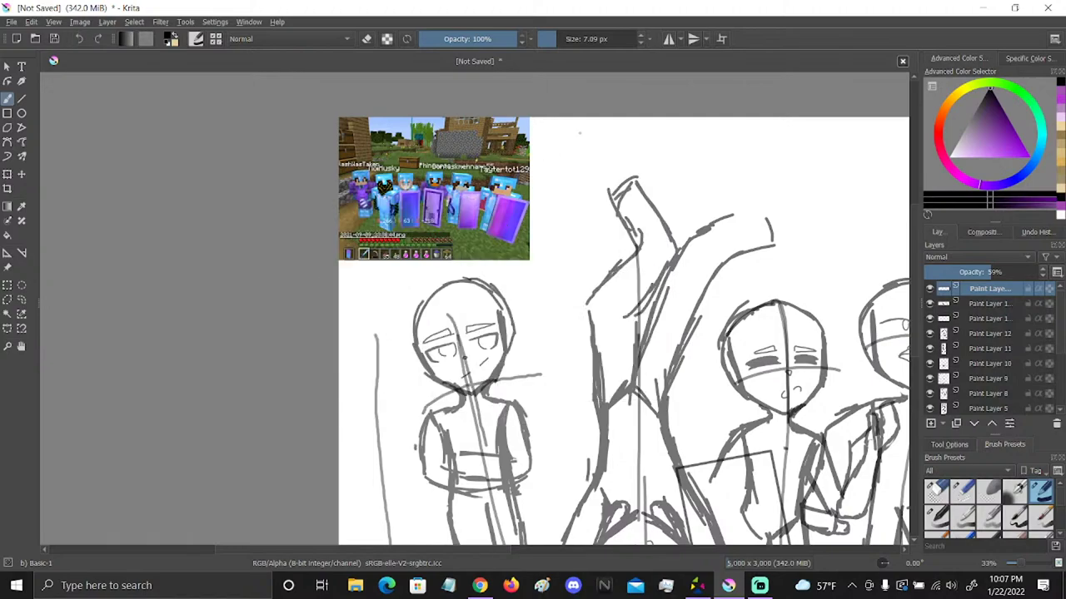
Try parted hair with jagged, flicked ends framing both sides of the leftmost figure's face, and erase it all
mouse_move(460, 278)
mouse_down()
mouse_move(440, 281)
mouse_move(405, 350)
mouse_move(430, 375)
mouse_up()
mouse_move(471, 281)
mouse_down()
mouse_move(428, 323)
mouse_move(431, 371)
mouse_up()
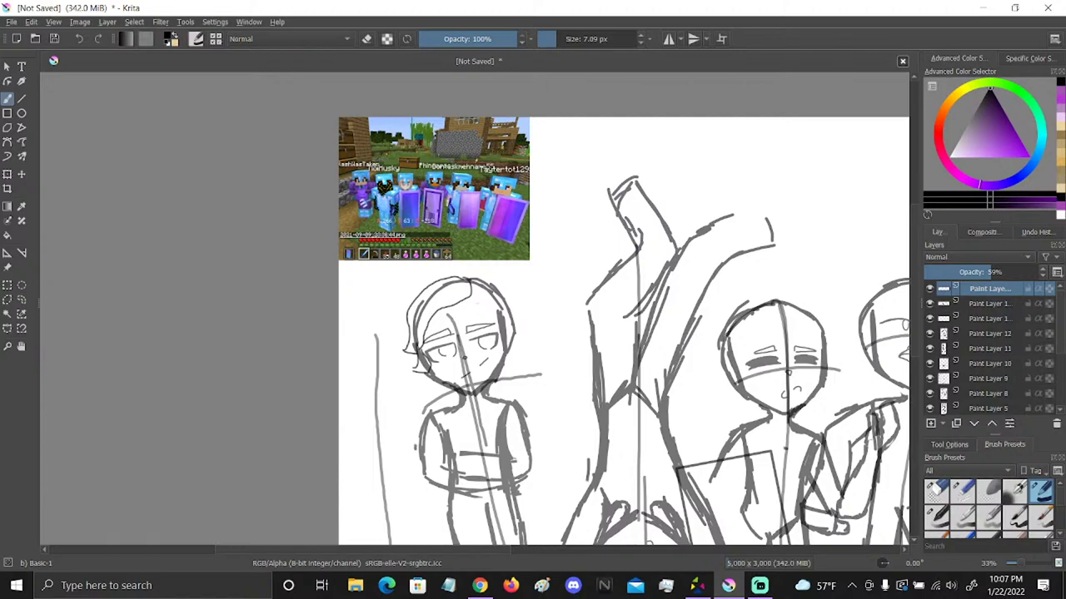
mouse_move(466, 275)
mouse_down()
mouse_move(510, 298)
mouse_move(522, 341)
mouse_move(513, 359)
mouse_up()
drag(471, 298, 505, 345)
key(ctrl+z)
mouse_move(469, 293)
mouse_down()
mouse_move(503, 348)
mouse_move(501, 383)
mouse_up()
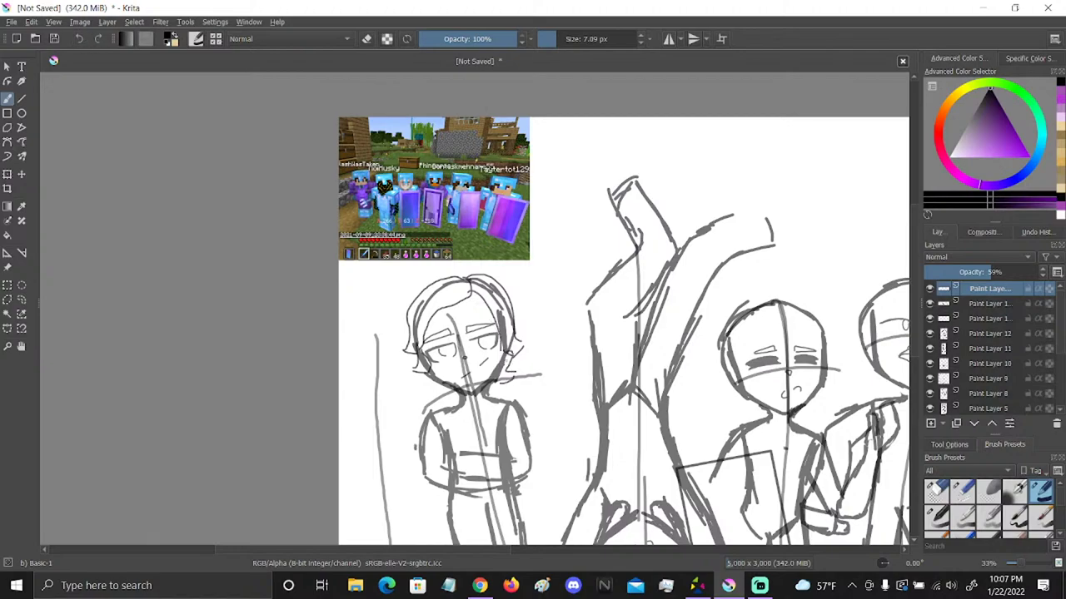
click(78, 39)
click(79, 39)
click(936, 491)
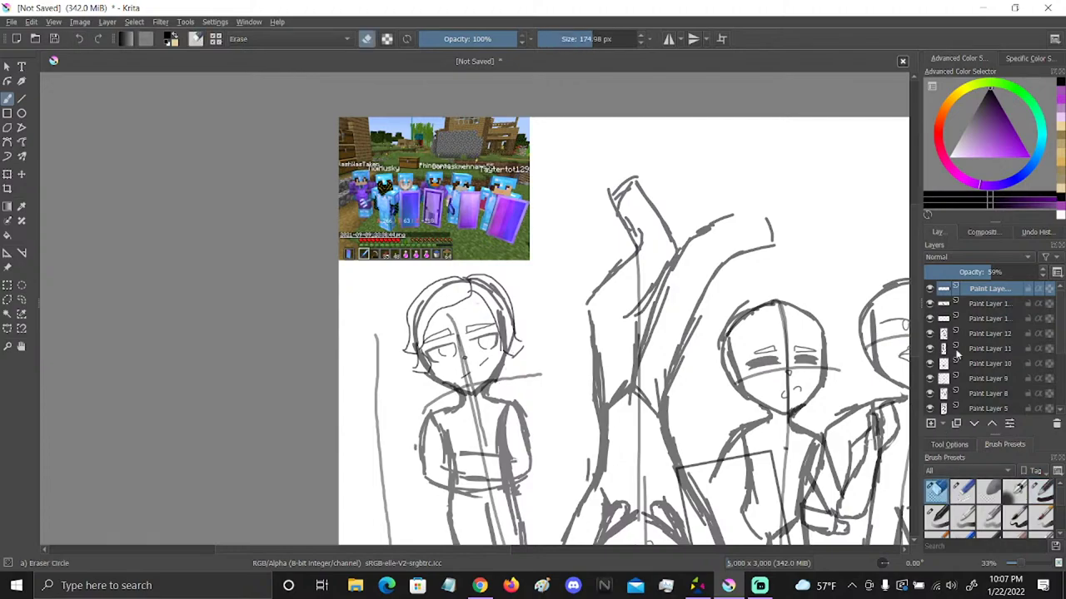
mouse_move(400, 371)
mouse_down()
mouse_move(426, 300)
mouse_move(390, 401)
mouse_move(509, 341)
mouse_up()
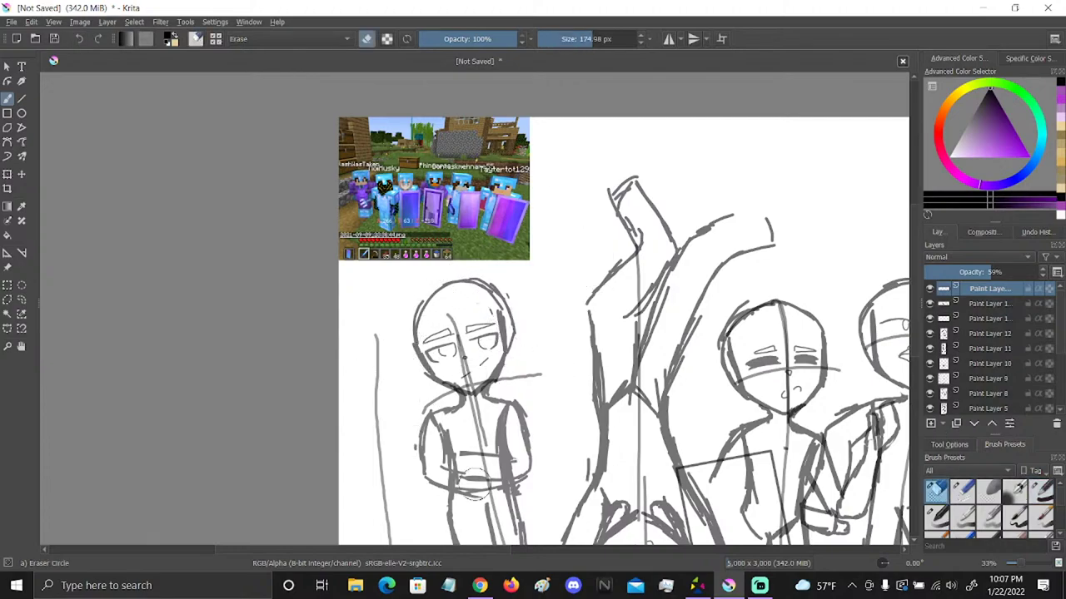
Adjust the opacity of Paint Layer 13 and set the opacity of the layer directly below it to 52%
drag(999, 272, 1043, 273)
click(977, 305)
click(987, 272)
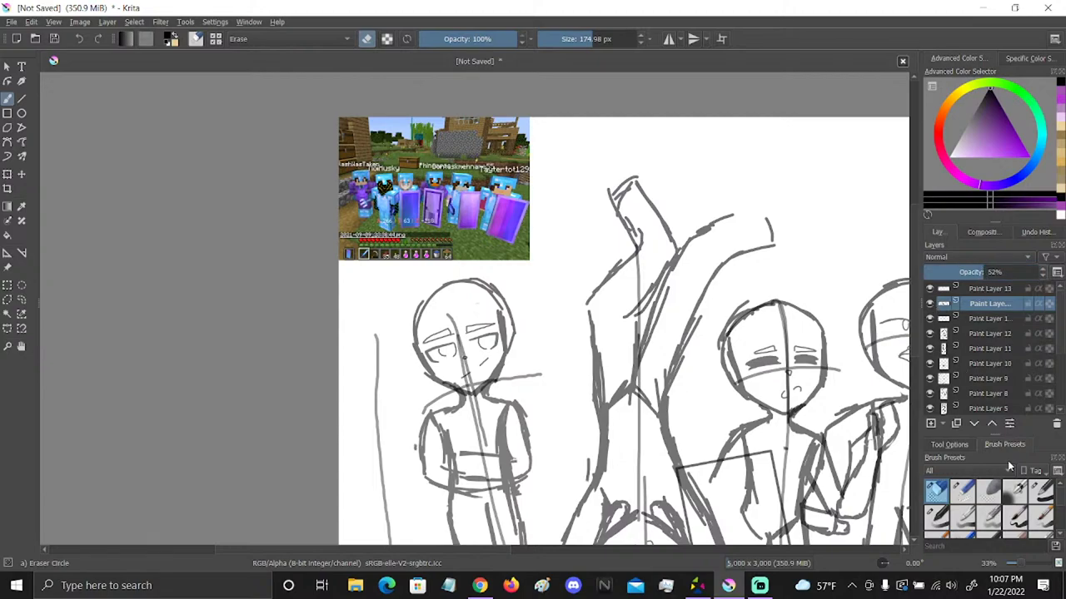
Bring the whole group into view and check the contents of the top three layers by toggling their visibility
drag(1022, 563, 1013, 566)
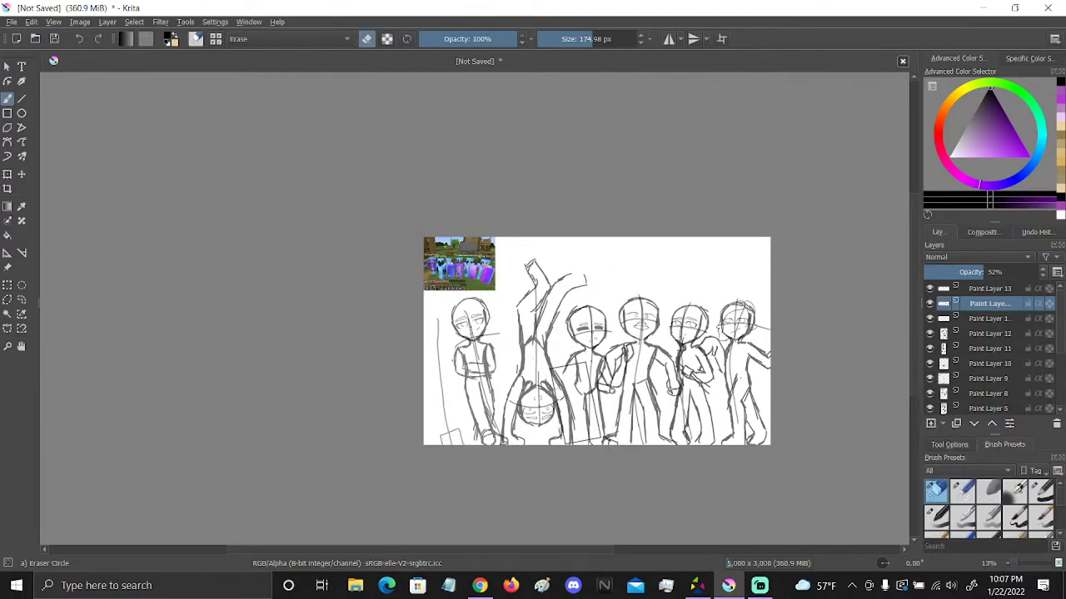
click(21, 347)
click(8, 347)
mouse_move(308, 220)
mouse_down()
mouse_move(411, 444)
mouse_move(675, 421)
mouse_up()
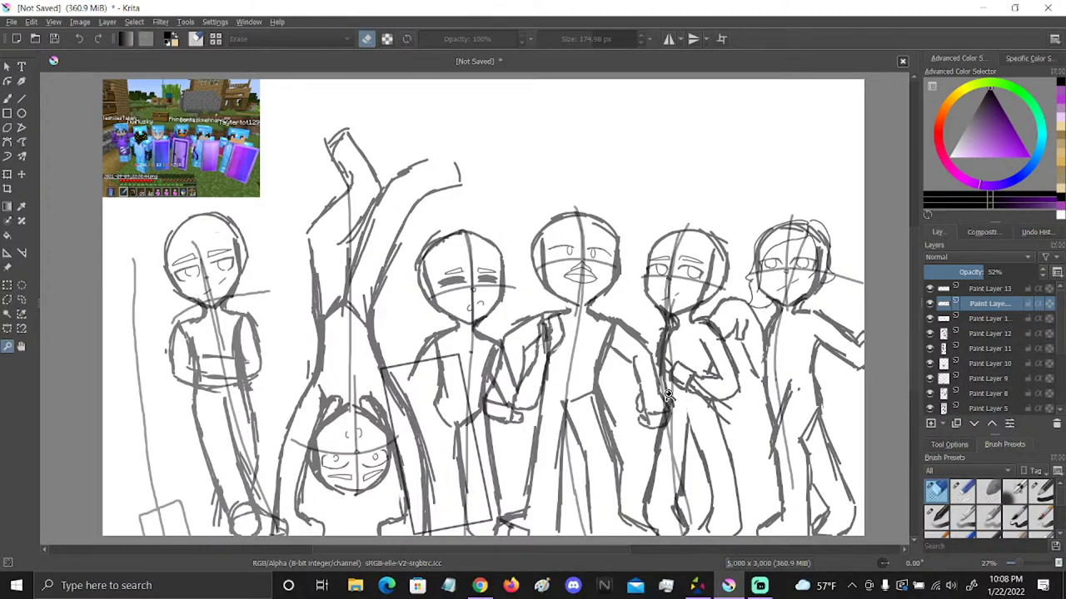
click(929, 310)
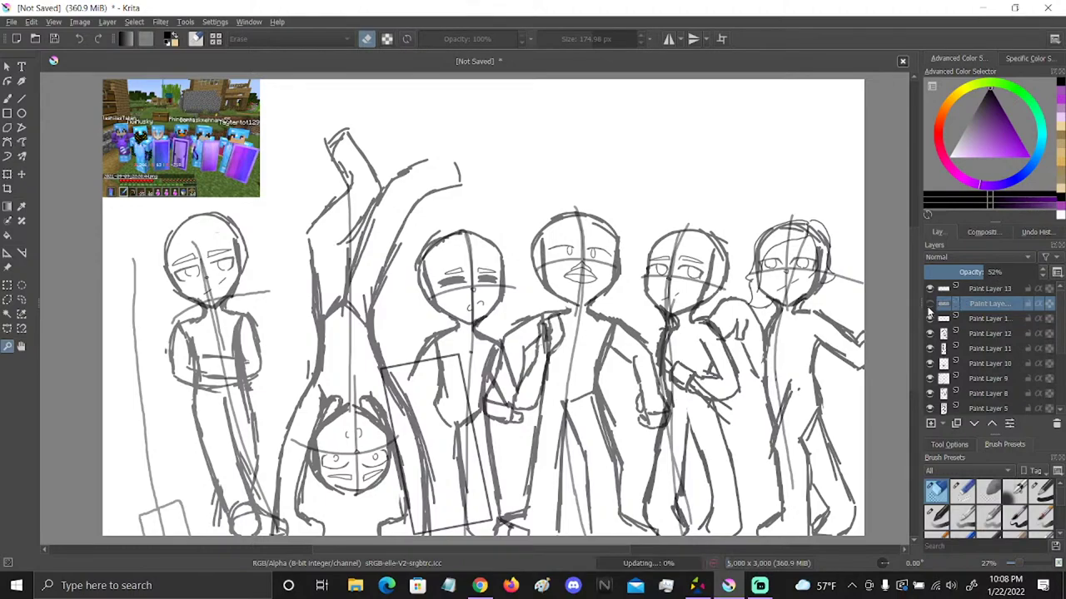
click(929, 304)
click(929, 288)
click(929, 289)
click(929, 318)
click(929, 318)
Make Paint Layer 13 active and switch to the freehand brush with the Basic-1 preset
click(972, 290)
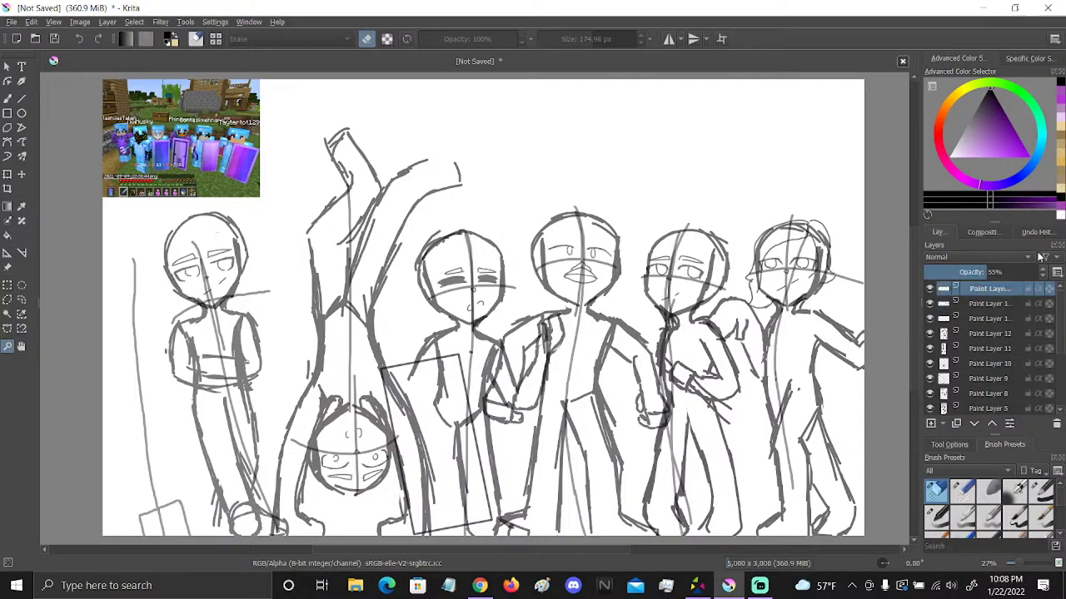
click(1040, 492)
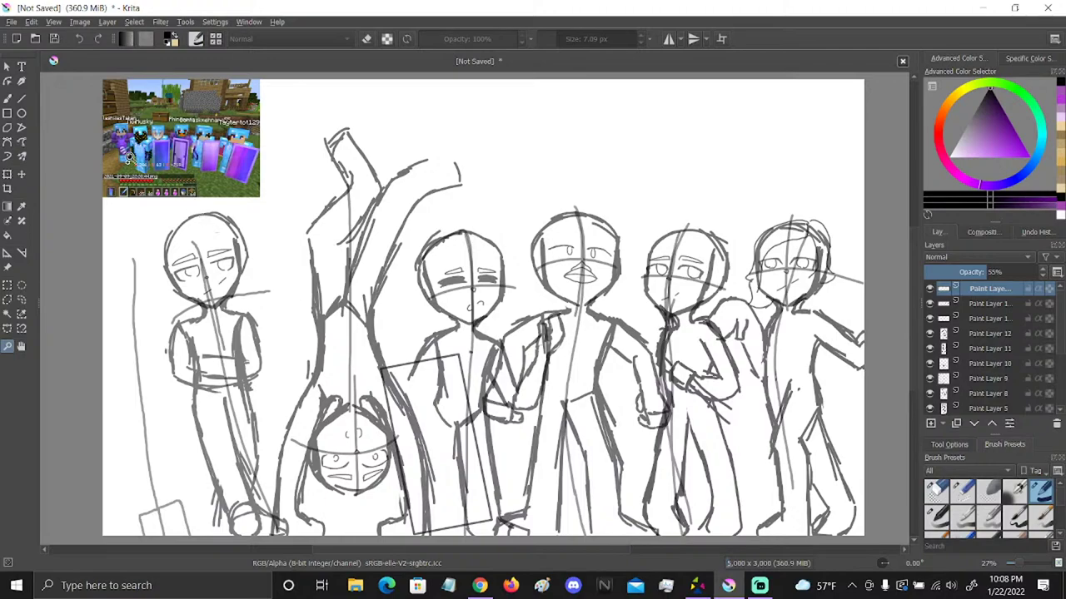
click(8, 98)
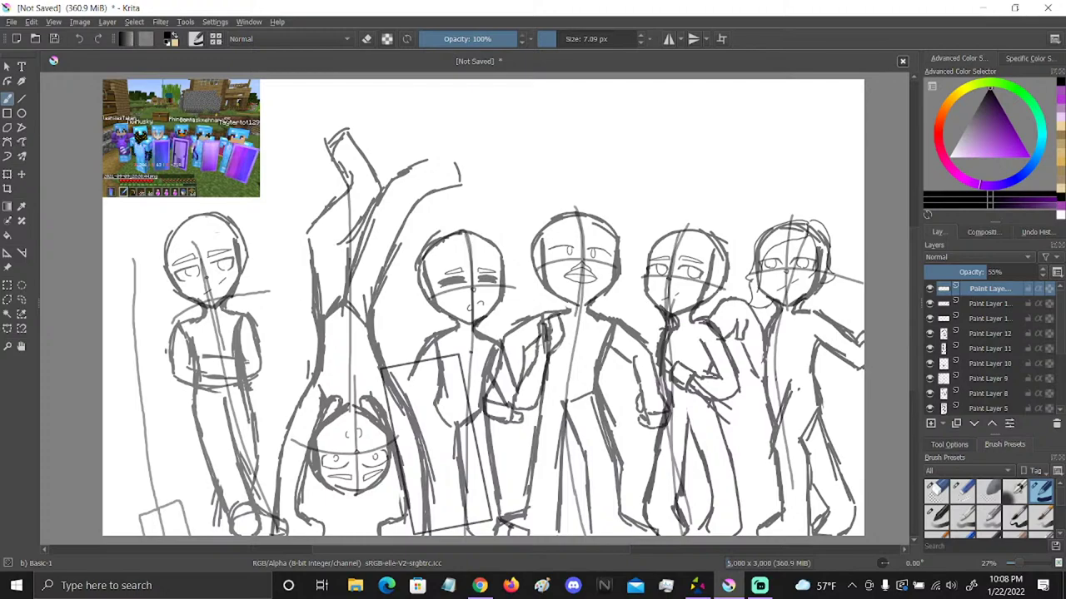
Try several left-side hair outlines with a swept fringe on the leftmost figure, undoing or erasing each version
mouse_move(203, 208)
mouse_down()
mouse_move(155, 250)
mouse_move(168, 293)
mouse_up()
click(81, 39)
mouse_move(208, 208)
mouse_down()
mouse_move(155, 291)
mouse_move(173, 295)
mouse_up()
click(79, 38)
mouse_move(210, 212)
mouse_down()
mouse_move(161, 245)
mouse_move(161, 290)
mouse_move(175, 306)
mouse_up()
mouse_move(211, 213)
mouse_down()
mouse_move(184, 241)
mouse_move(175, 297)
mouse_up()
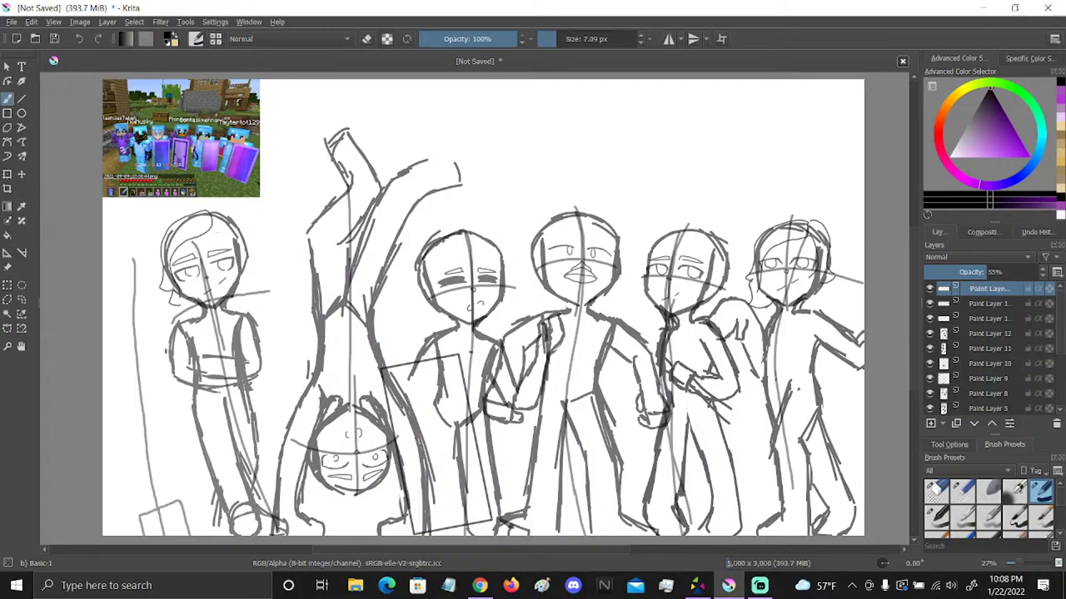
click(935, 491)
mouse_move(146, 270)
mouse_down()
mouse_move(197, 225)
mouse_move(182, 244)
mouse_up()
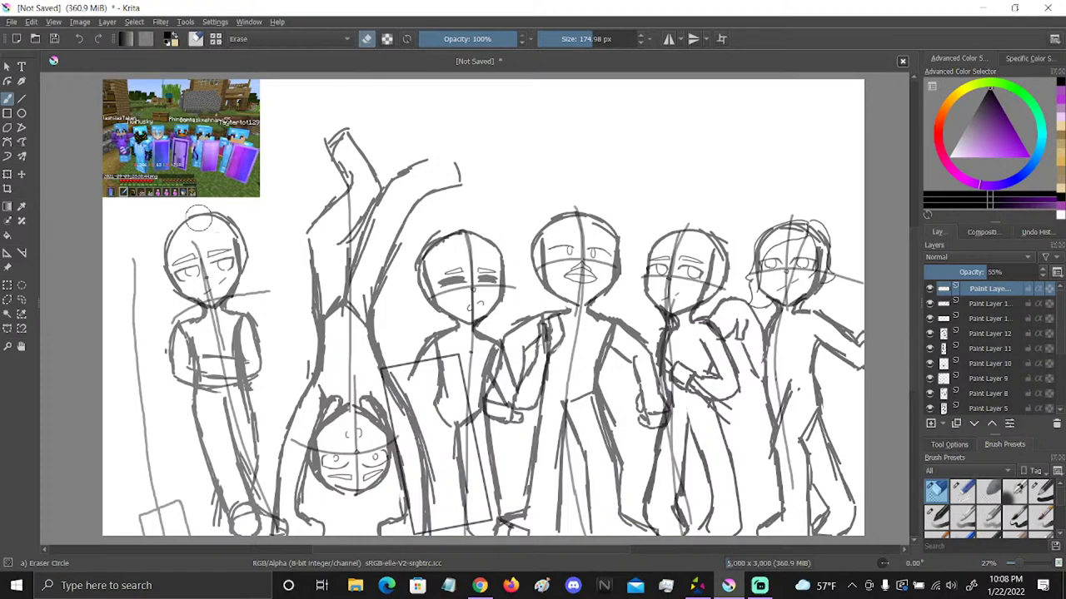
Draw the left half of the leftmost figure's parted hair, with a wavy fringe above the brow and flicked ends beside the cheek
click(1044, 490)
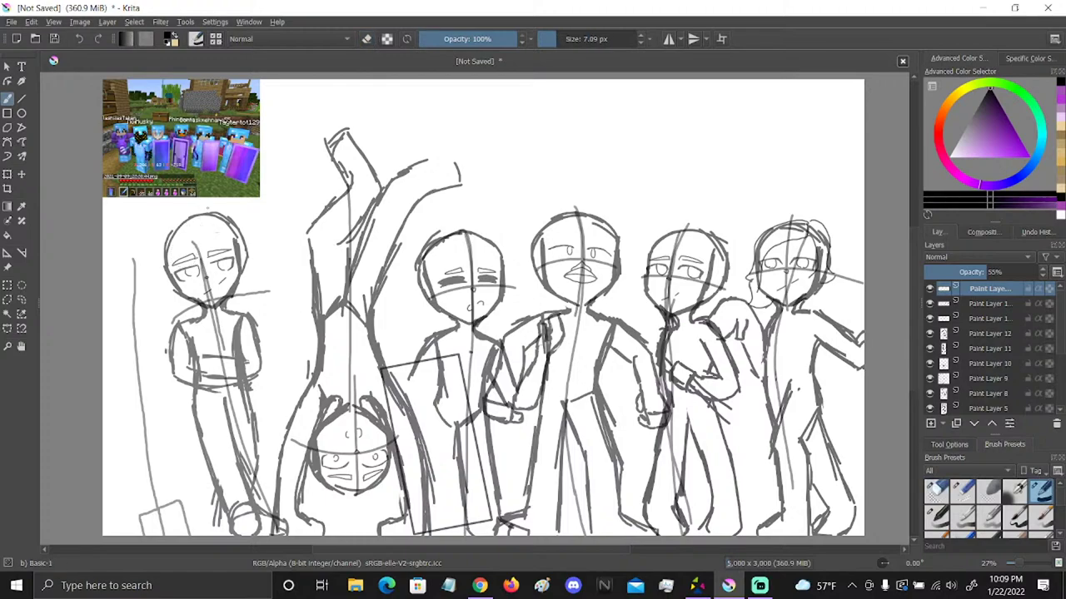
mouse_move(198, 210)
mouse_down()
mouse_move(185, 214)
mouse_move(163, 286)
mouse_move(176, 293)
mouse_up()
drag(205, 212, 178, 285)
drag(168, 241, 157, 283)
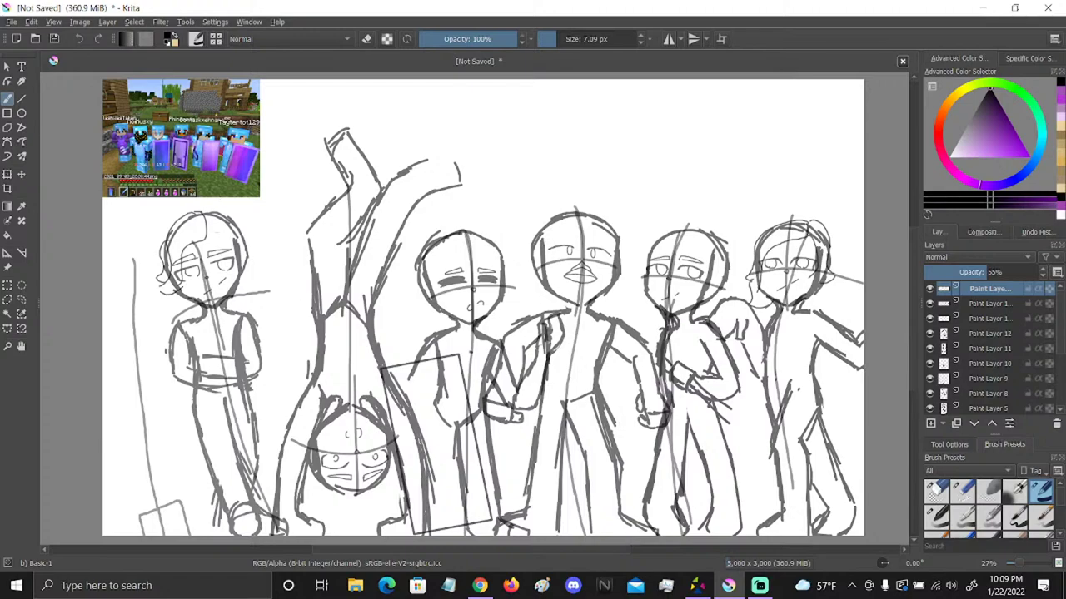
Try the right half of the leftmost figure's hair, erase and redraw its outer edge, and undo these right-side changes
mouse_move(206, 208)
mouse_down()
mouse_move(239, 232)
mouse_move(256, 280)
mouse_up()
drag(208, 238, 243, 263)
click(937, 491)
mouse_move(250, 249)
mouse_down()
mouse_move(237, 273)
mouse_move(246, 221)
mouse_up()
click(1041, 491)
mouse_move(205, 204)
mouse_down()
mouse_move(237, 206)
mouse_move(264, 271)
mouse_up()
click(80, 39)
click(80, 39)
click(80, 40)
click(81, 40)
click(80, 39)
click(81, 39)
Draw the right half of the leftmost figure's hair from the parting to ear level, with a wavy outer edge and flicked ends
mouse_move(201, 209)
mouse_down()
mouse_move(223, 213)
mouse_move(256, 262)
mouse_up()
click(81, 40)
mouse_move(205, 208)
mouse_down()
mouse_move(260, 255)
mouse_move(261, 273)
mouse_up()
mouse_move(203, 231)
mouse_down()
mouse_move(226, 234)
mouse_move(251, 268)
mouse_up()
drag(241, 221, 262, 254)
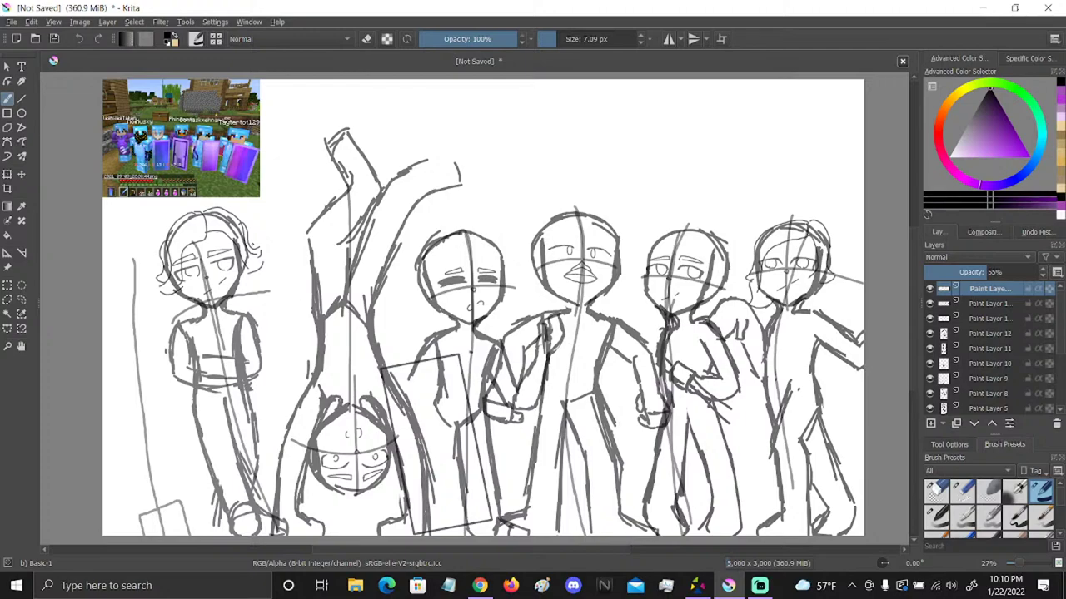
Erase the right half of the leftmost figure's hair
click(936, 492)
drag(254, 270, 257, 245)
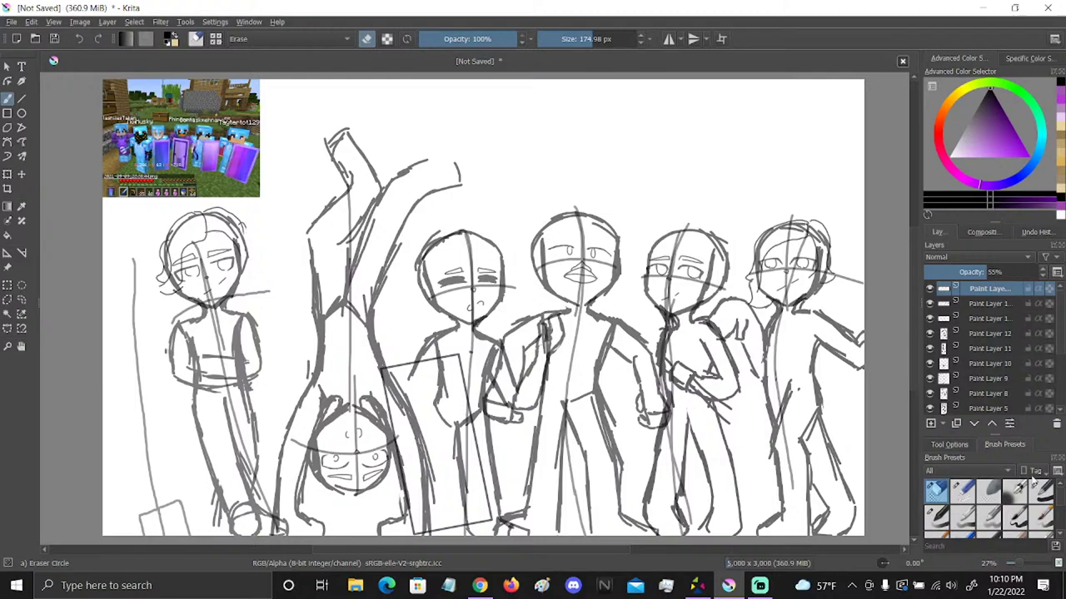
Try several right-side hair outlines with flicked ends on the leftmost figure, erasing each version
key(/)
right_click(245, 245)
right_click(253, 270)
mouse_move(248, 250)
mouse_down()
mouse_move(256, 271)
mouse_move(243, 283)
mouse_up()
click(938, 493)
click(1044, 493)
drag(247, 216, 256, 289)
mouse_move(248, 238)
mouse_down()
mouse_move(239, 280)
mouse_move(245, 231)
mouse_up()
click(938, 493)
click(1043, 489)
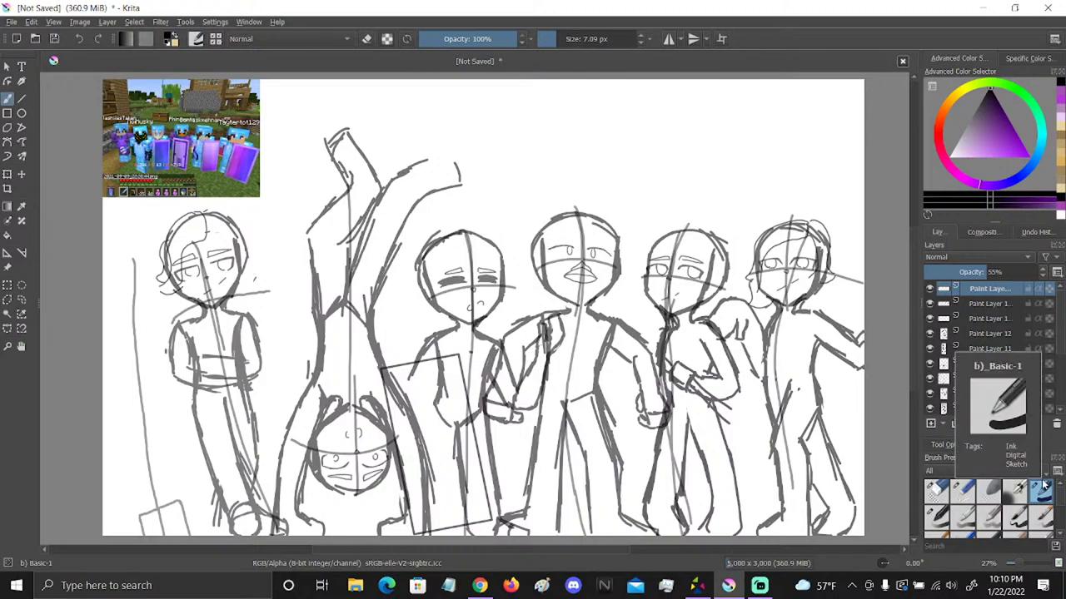
mouse_move(208, 213)
mouse_down()
mouse_move(245, 234)
mouse_move(258, 292)
mouse_up()
drag(205, 230, 230, 251)
drag(232, 248, 236, 280)
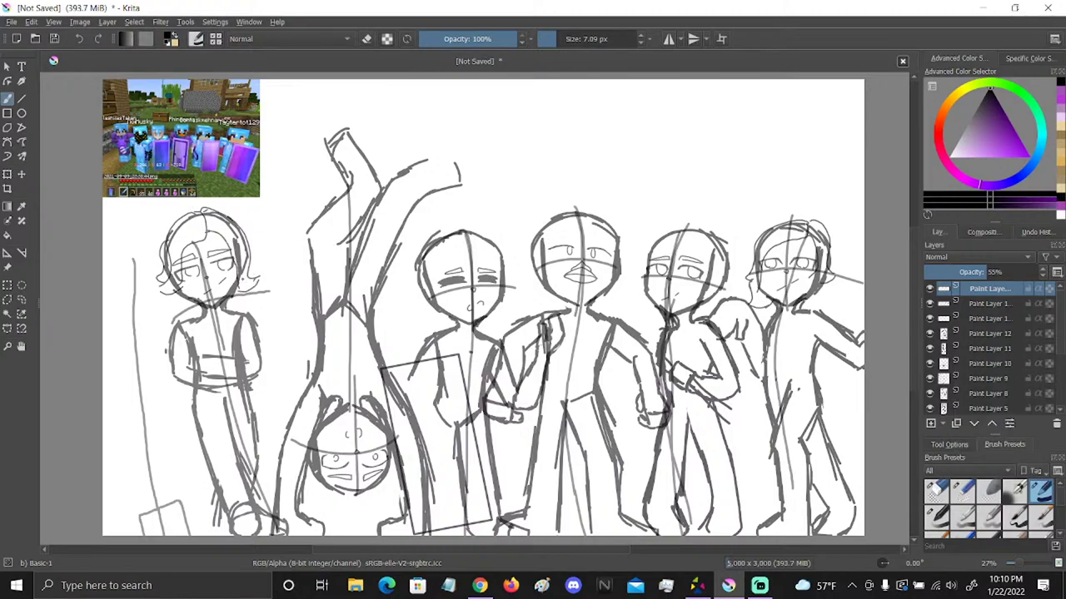
click(936, 491)
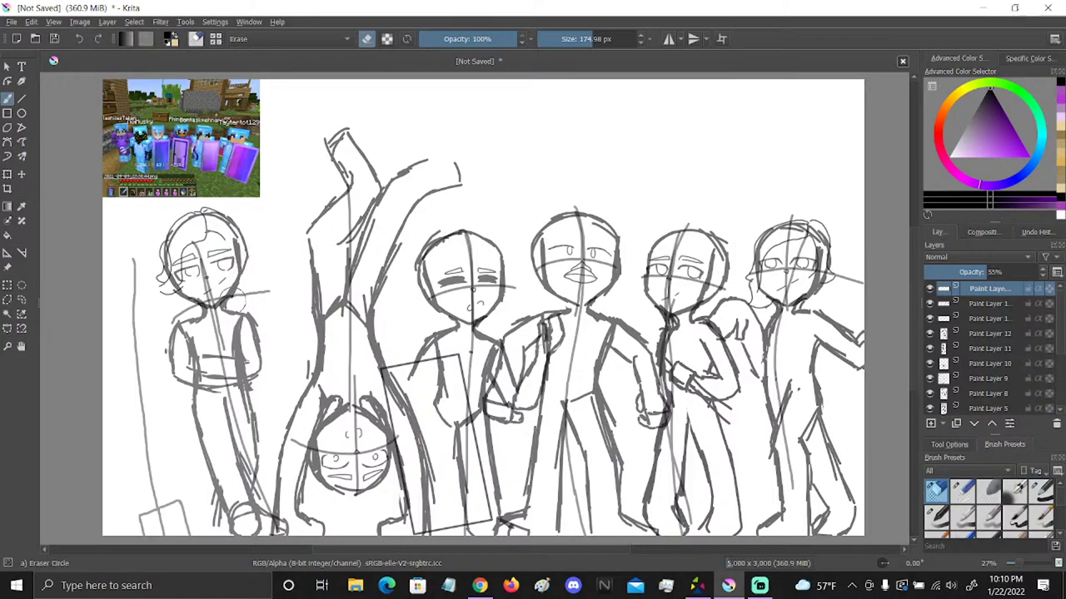
drag(226, 212, 224, 233)
Redraw the right half of the leftmost figure's hair from the parting to ear level, with a flicked end beside the cheek
click(1042, 491)
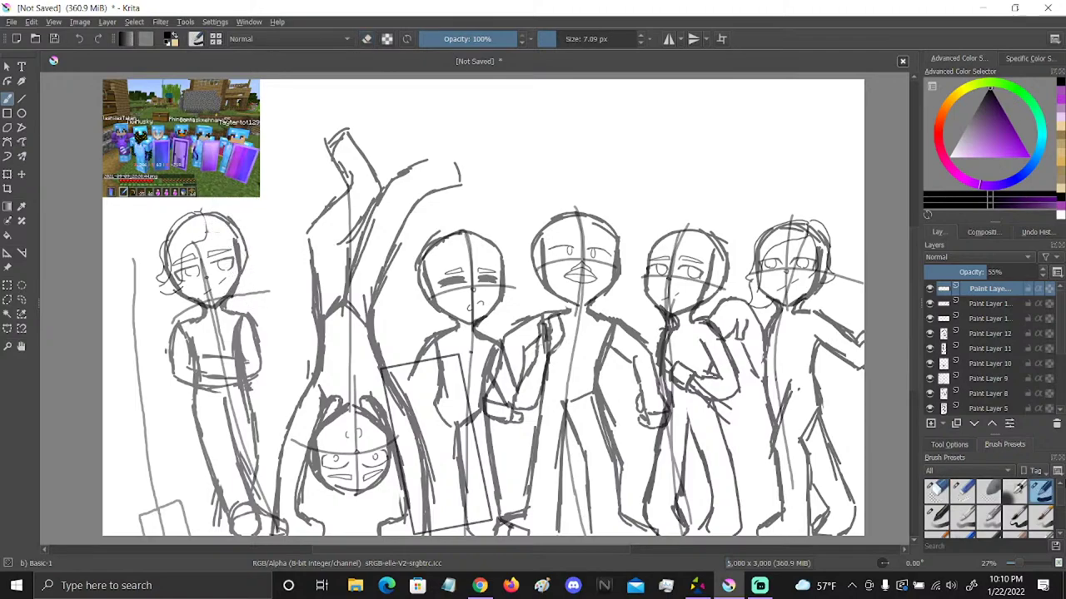
mouse_move(201, 208)
mouse_down()
mouse_move(237, 218)
mouse_move(257, 272)
mouse_up()
mouse_move(210, 232)
mouse_down()
mouse_move(226, 236)
mouse_move(248, 275)
mouse_up()
Draw two fringe strands crossing between the eyes of the third figure from the left, redrawing the left strand straighter
click(7, 346)
drag(376, 215, 433, 305)
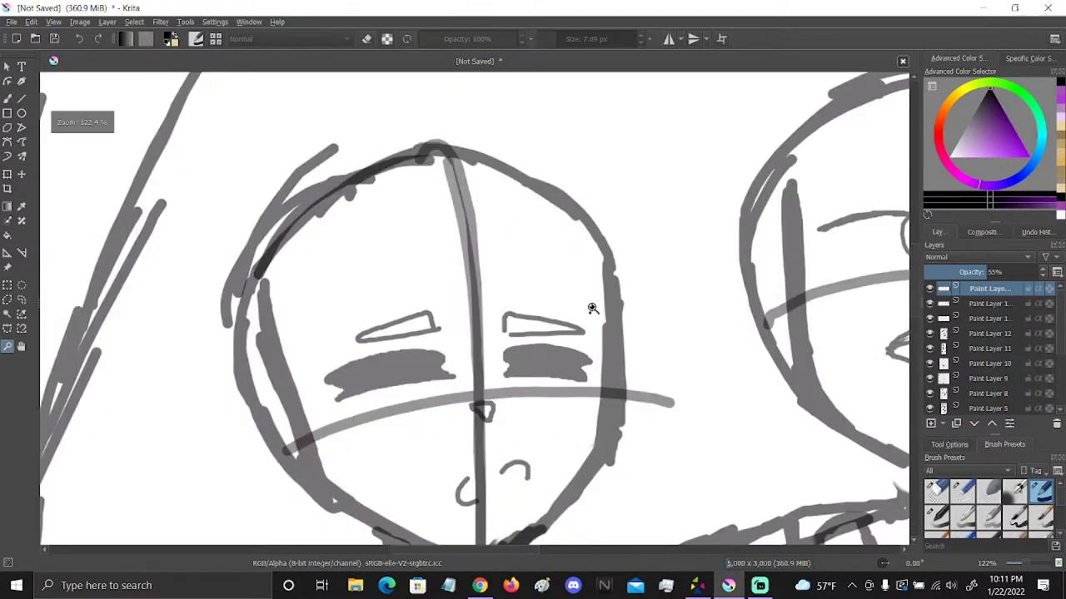
click(7, 98)
mouse_move(520, 240)
mouse_down()
mouse_move(525, 266)
mouse_move(442, 402)
mouse_up()
drag(360, 241, 507, 380)
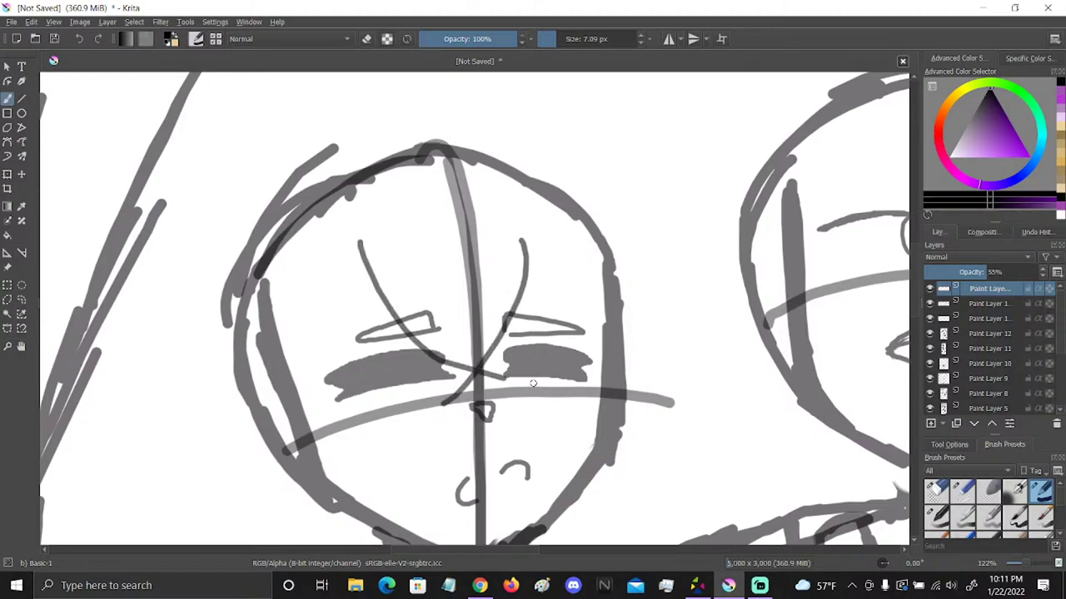
click(81, 39)
drag(363, 224, 481, 367)
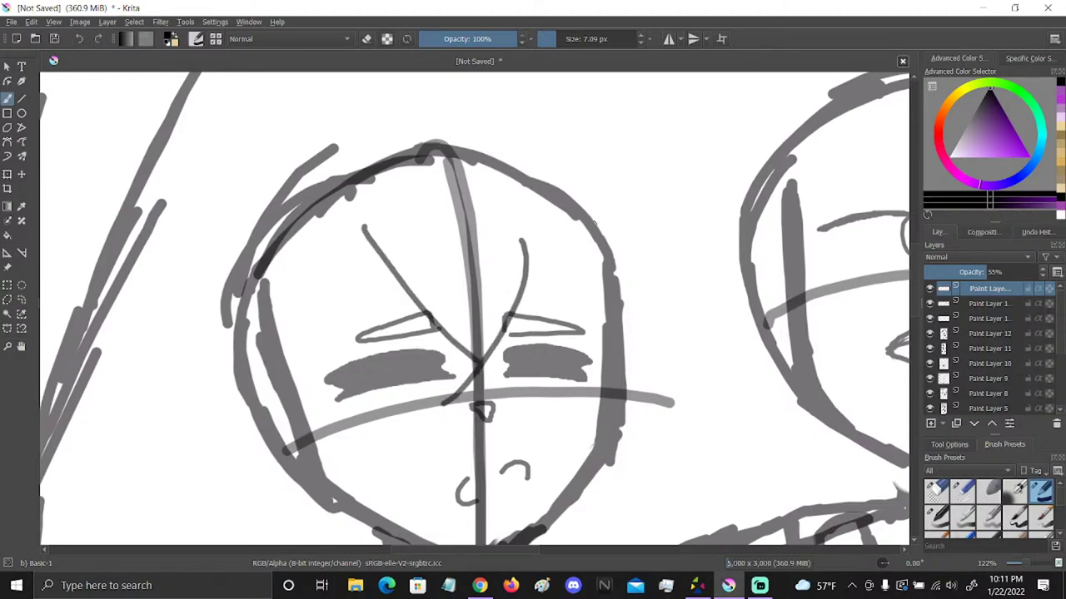
Draw pointed fringe sections and wavy side locks with flicked ends on both sides of the third figure's face
mouse_move(599, 215)
mouse_down()
mouse_move(654, 326)
mouse_move(621, 366)
mouse_up()
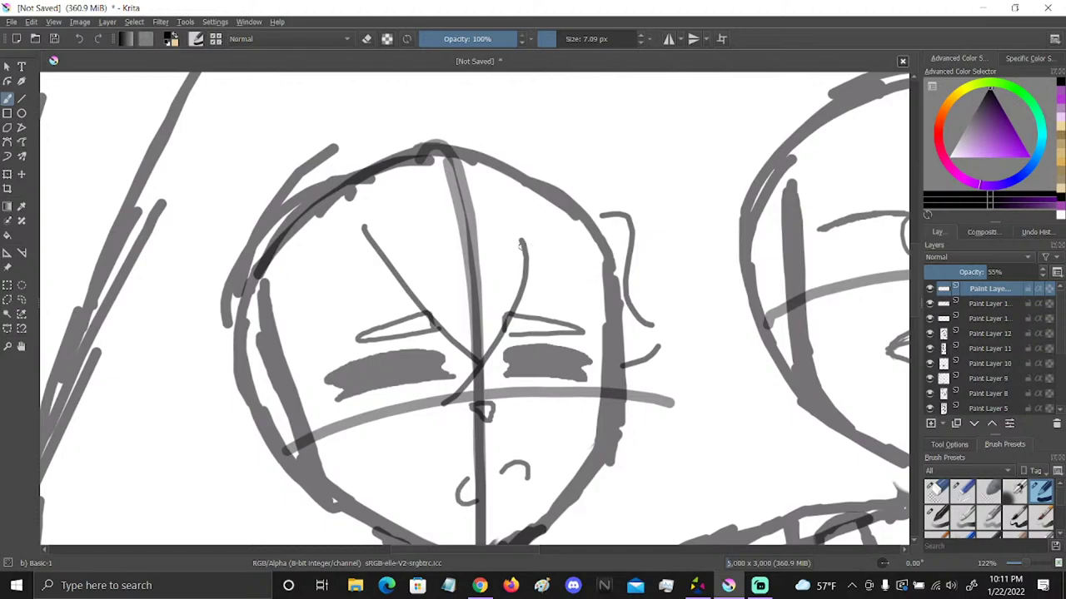
drag(521, 241, 620, 363)
mouse_move(349, 179)
mouse_down()
mouse_move(295, 188)
mouse_move(215, 369)
mouse_move(317, 387)
mouse_up()
drag(365, 225, 315, 386)
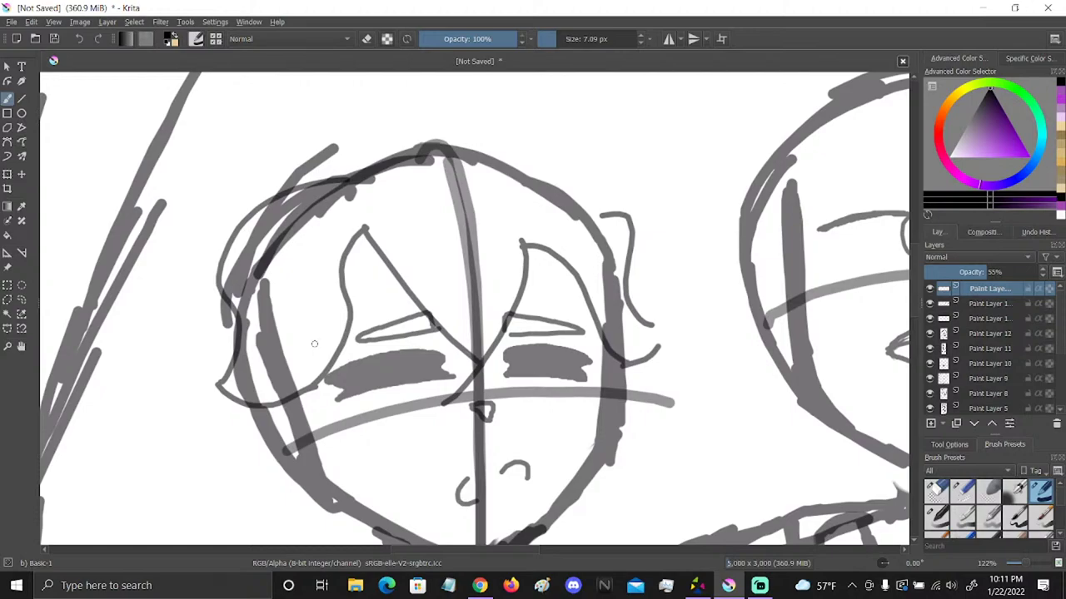
Try a round bun above the right side of the third figure's head and undo it
drag(505, 100, 509, 90)
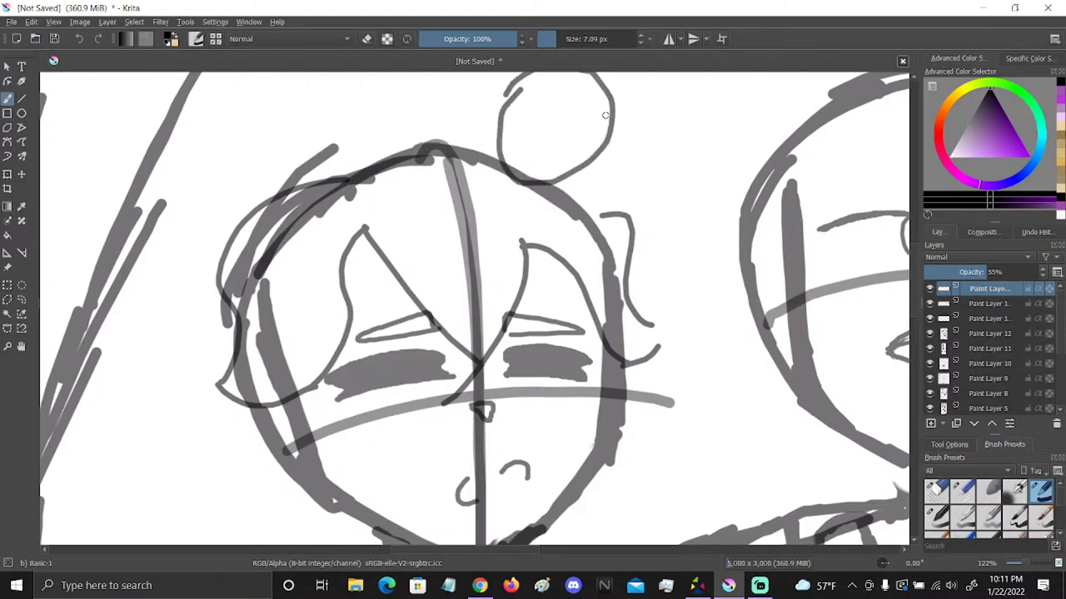
click(22, 345)
drag(659, 187, 609, 291)
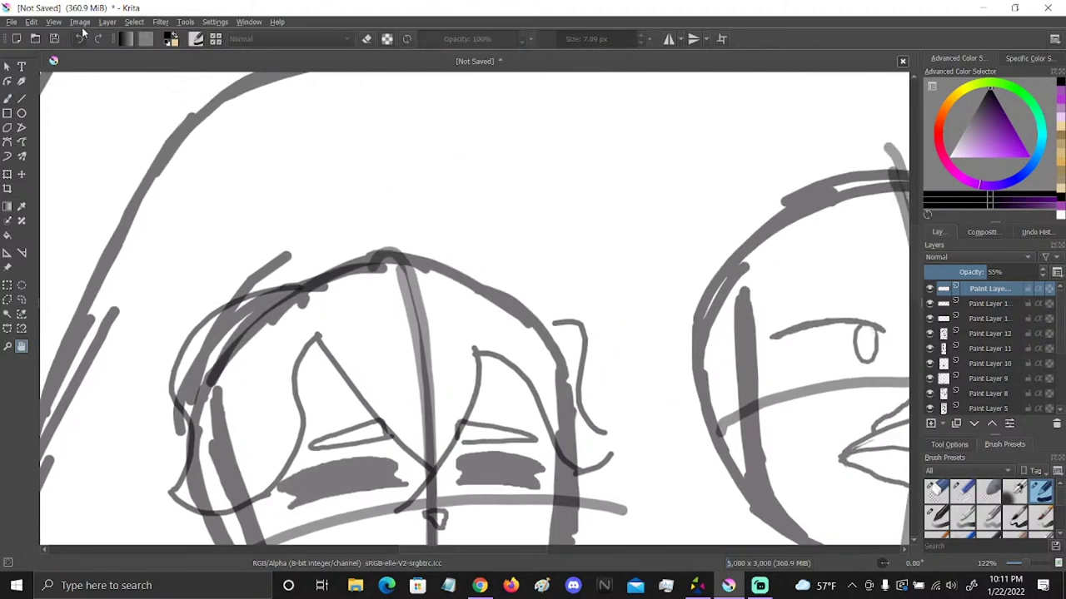
click(82, 36)
click(98, 39)
Outline the top of the third figure's hair on both sides of the crown, erasing and redrawing the right outer edge
click(7, 98)
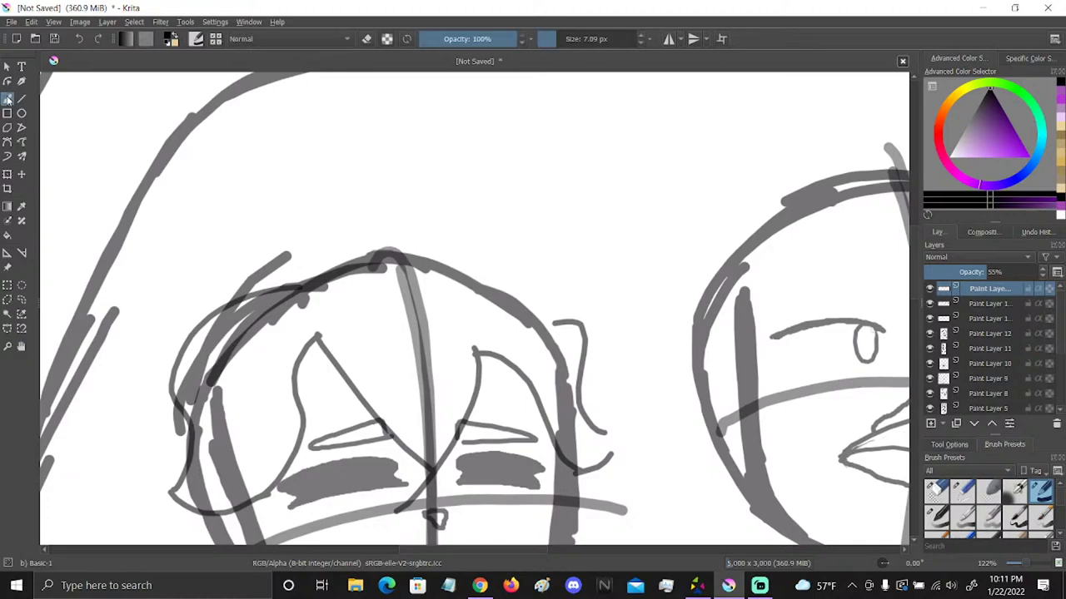
drag(391, 251, 286, 265)
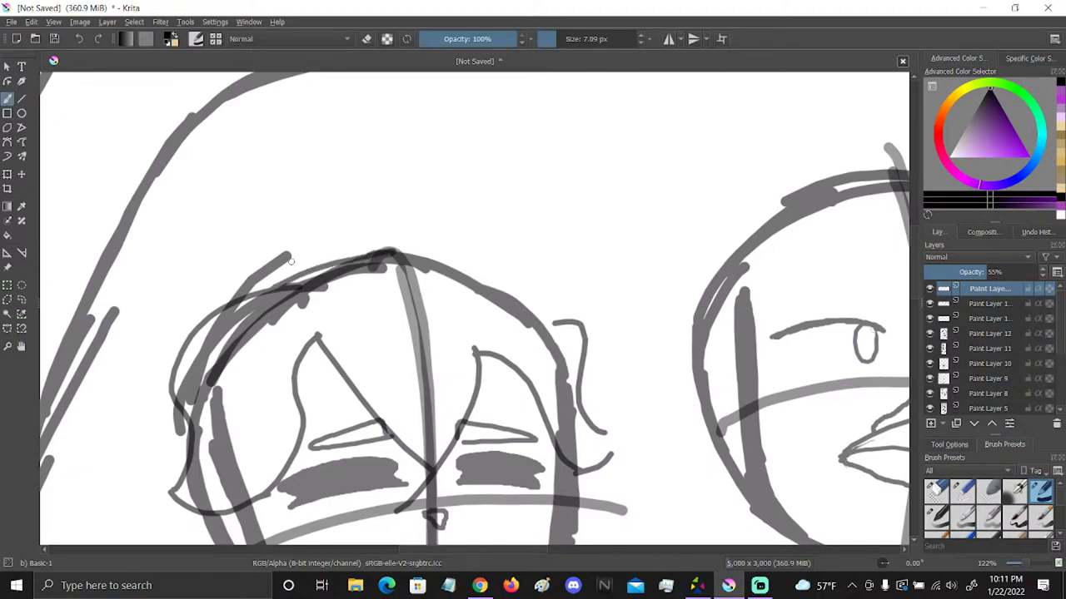
drag(389, 251, 560, 322)
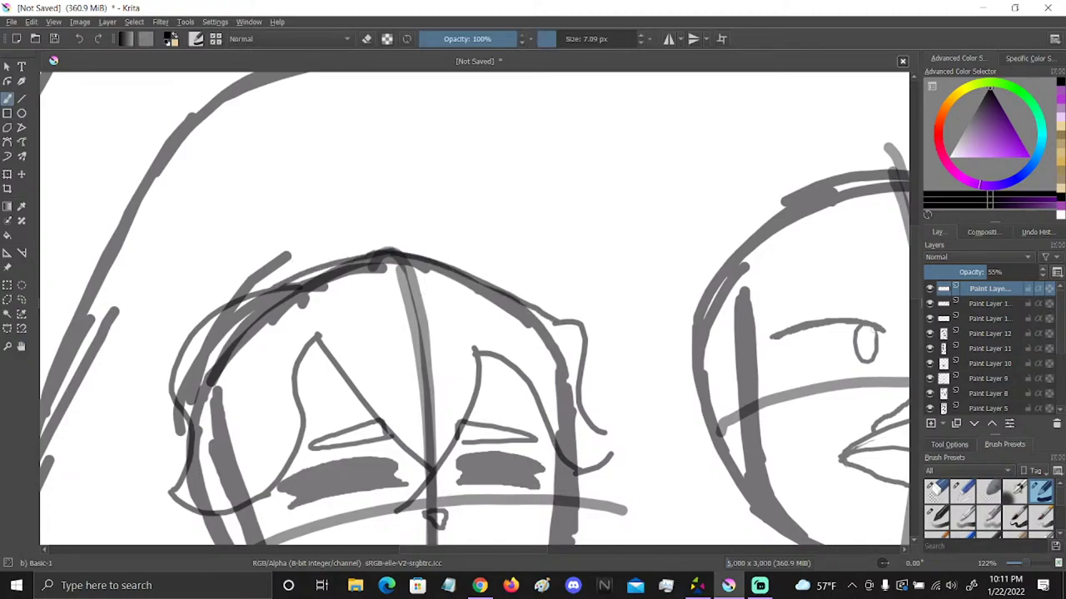
click(944, 496)
drag(593, 350, 607, 357)
click(1042, 491)
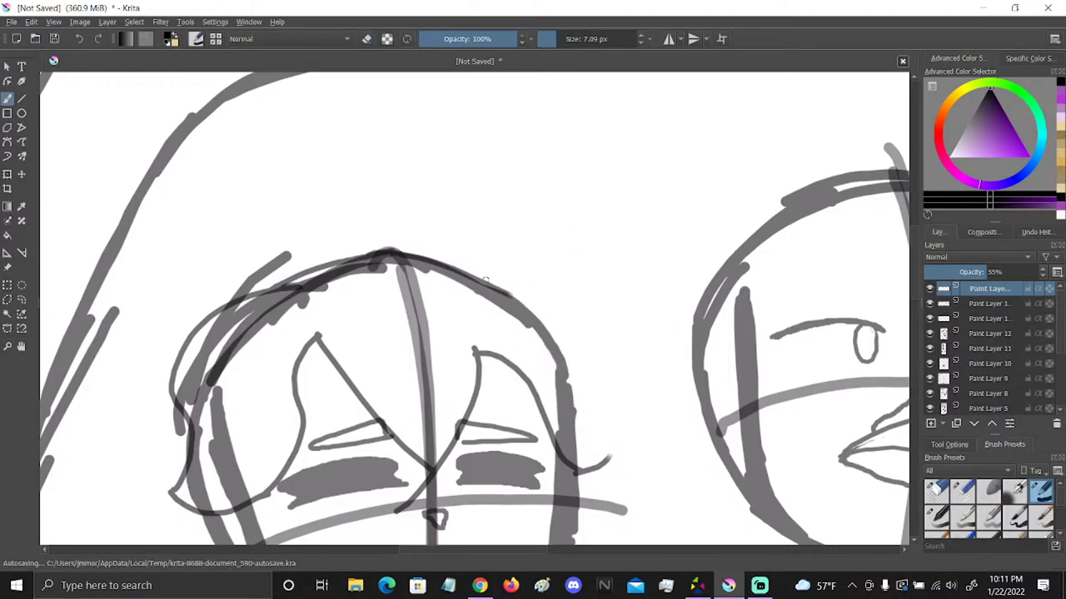
drag(483, 276, 611, 447)
Draw two round buns on top of the third figure's head and add short strokes below both side locks
drag(467, 176, 465, 191)
drag(514, 146, 466, 179)
mouse_move(274, 155)
mouse_down()
mouse_move(223, 208)
mouse_move(270, 157)
mouse_up()
mouse_move(506, 147)
mouse_down()
mouse_move(479, 176)
mouse_move(576, 179)
mouse_move(445, 218)
mouse_up()
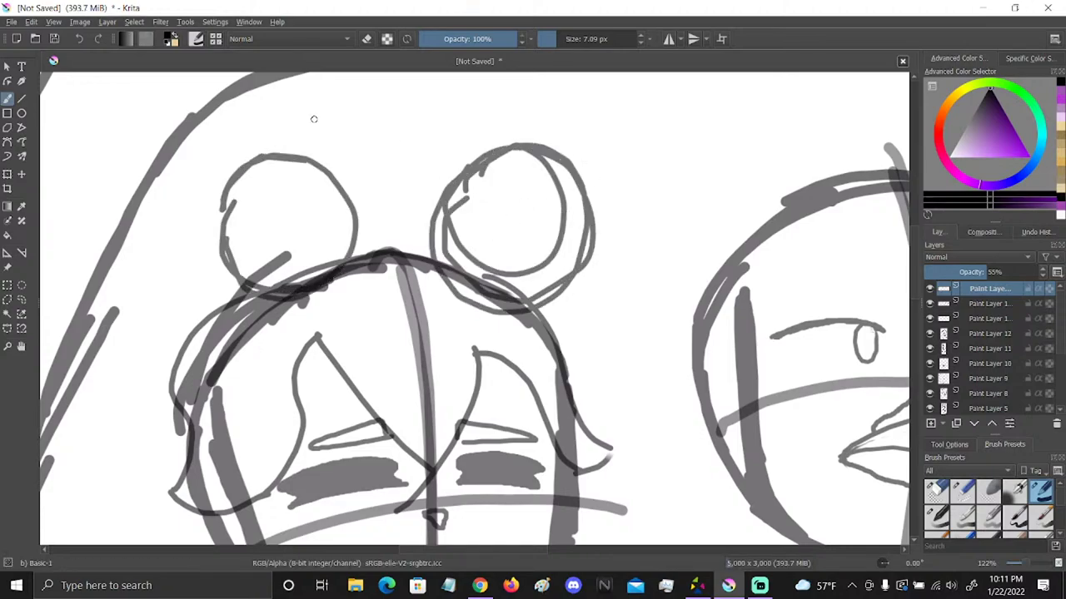
click(1023, 566)
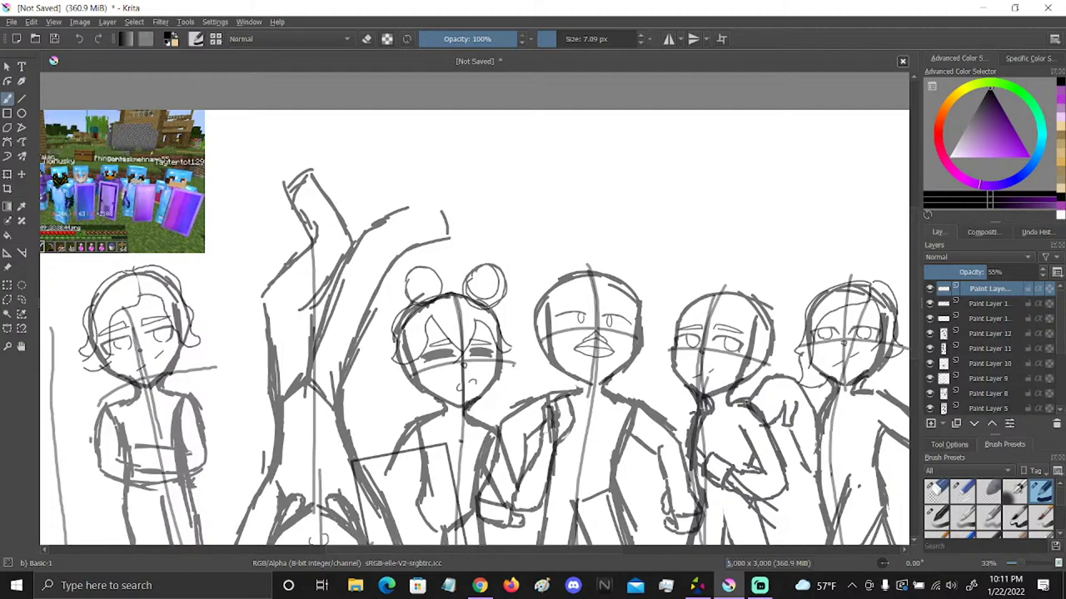
drag(505, 354, 510, 380)
drag(407, 374, 418, 384)
Try a parted hairstyle with a swept fringe and flicked ends on the second figure from the right, and erase it
click(7, 328)
scroll(12, 333, right, 5)
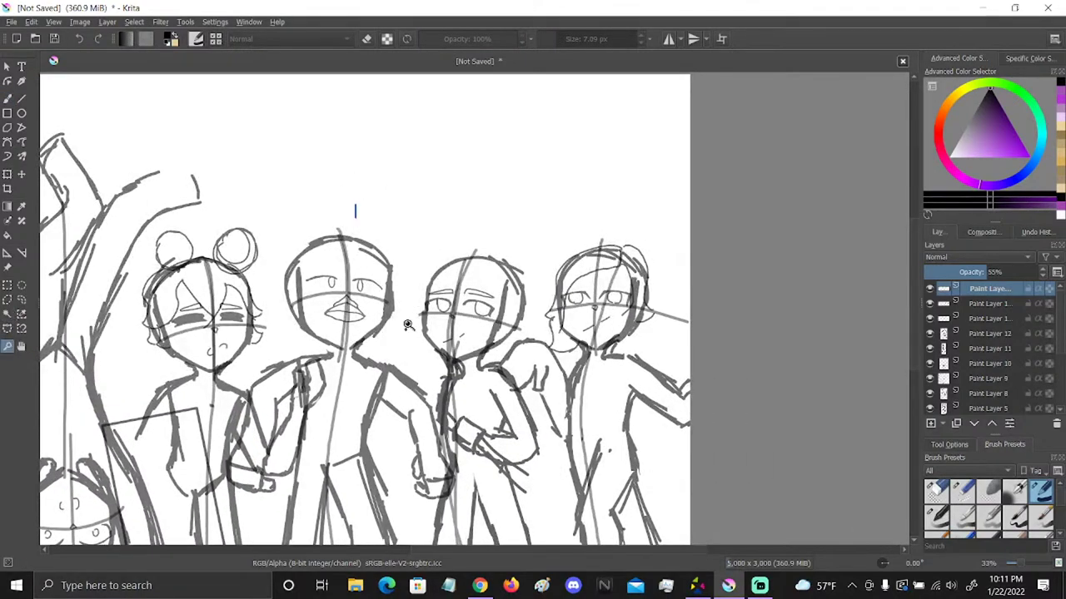
drag(387, 293, 621, 374)
click(8, 98)
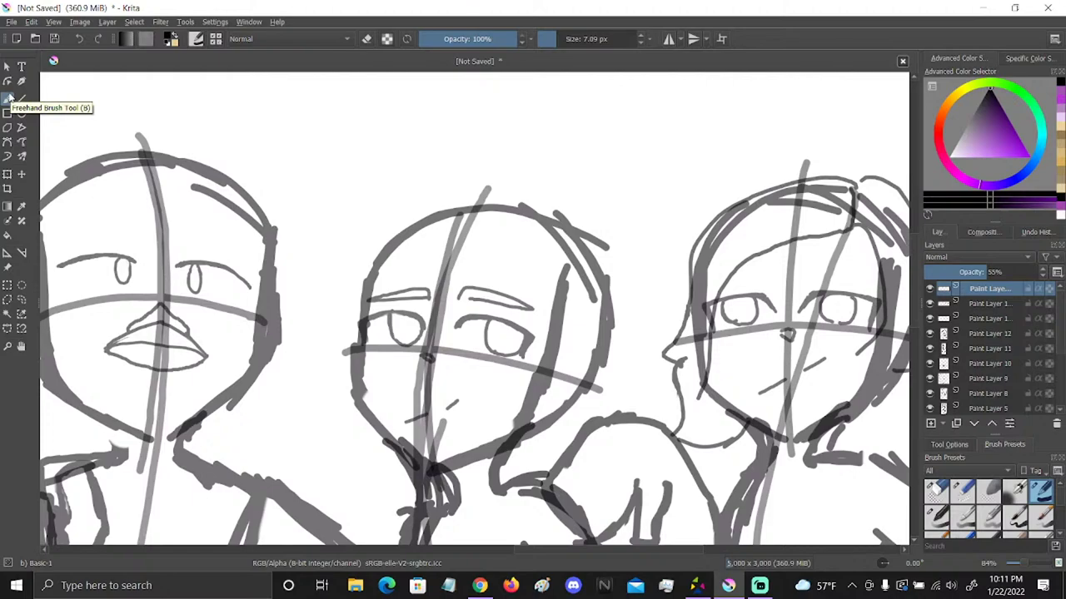
mouse_move(454, 202)
mouse_down()
mouse_move(323, 316)
mouse_move(355, 336)
mouse_move(458, 220)
mouse_move(358, 331)
mouse_up()
mouse_move(458, 200)
mouse_down()
mouse_move(560, 214)
mouse_move(608, 313)
mouse_move(574, 336)
mouse_up()
key(ctrl+z)
click(79, 39)
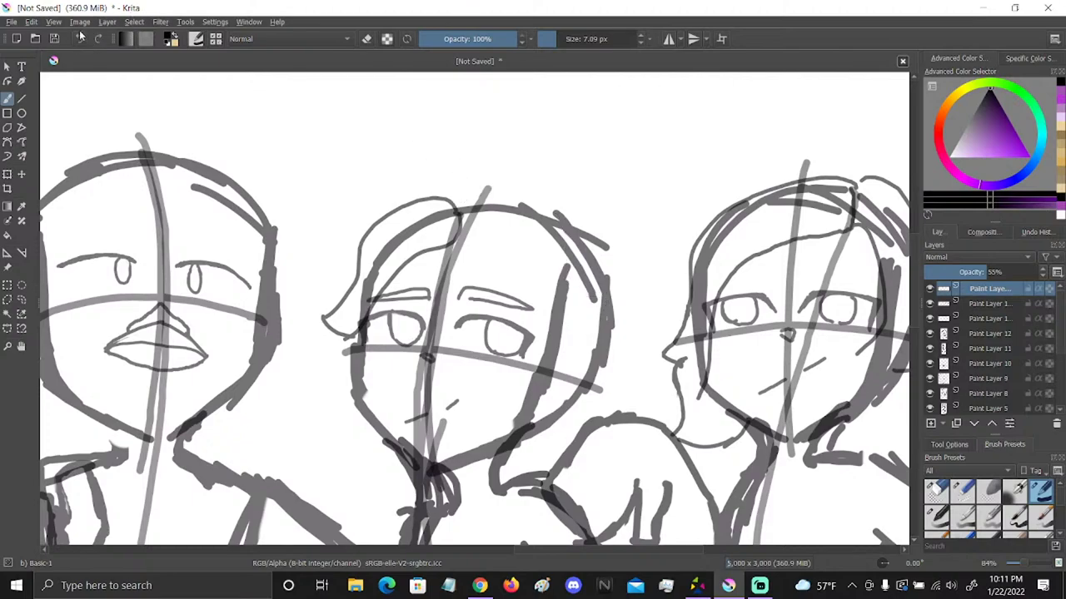
mouse_move(454, 196)
mouse_down()
mouse_move(604, 324)
mouse_move(589, 376)
mouse_up()
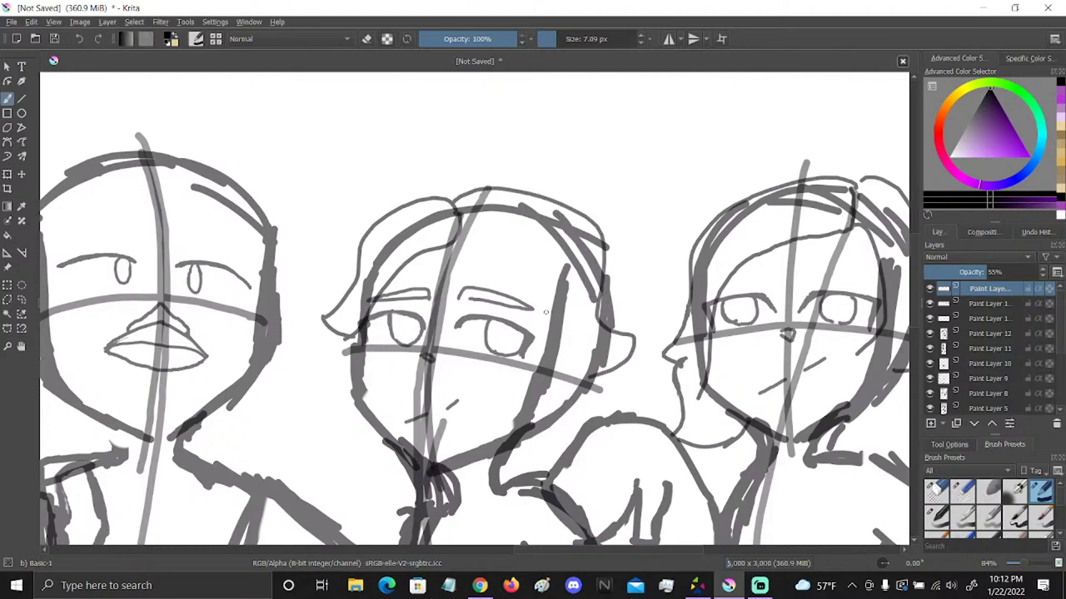
mouse_move(456, 232)
mouse_down()
mouse_move(533, 272)
mouse_move(529, 393)
mouse_move(603, 388)
mouse_up()
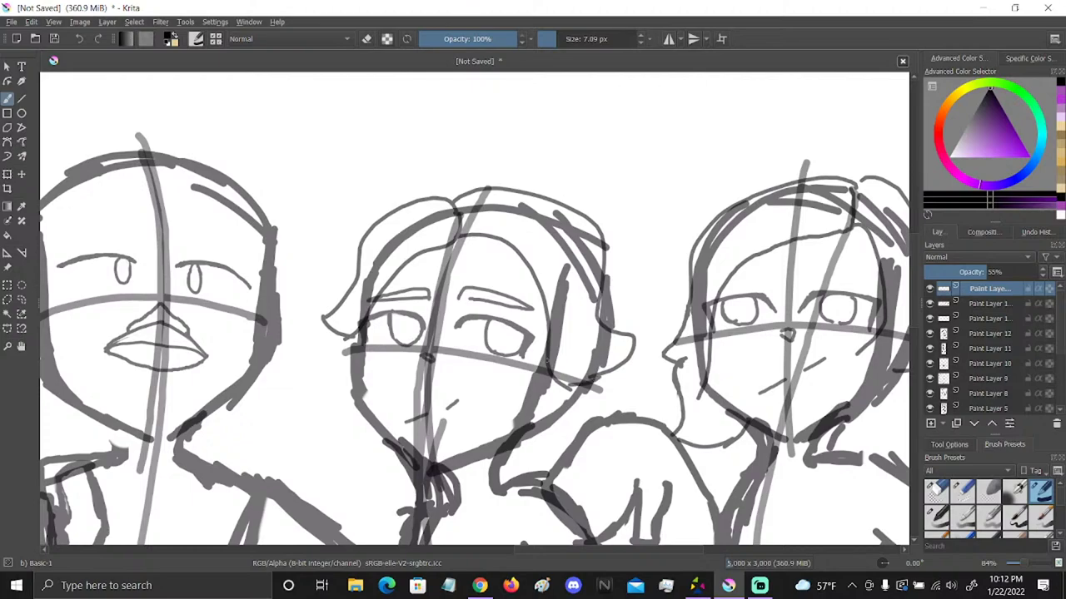
click(938, 489)
mouse_move(329, 350)
mouse_down()
mouse_move(458, 168)
mouse_move(475, 259)
mouse_move(600, 221)
mouse_move(629, 301)
mouse_move(642, 386)
mouse_up()
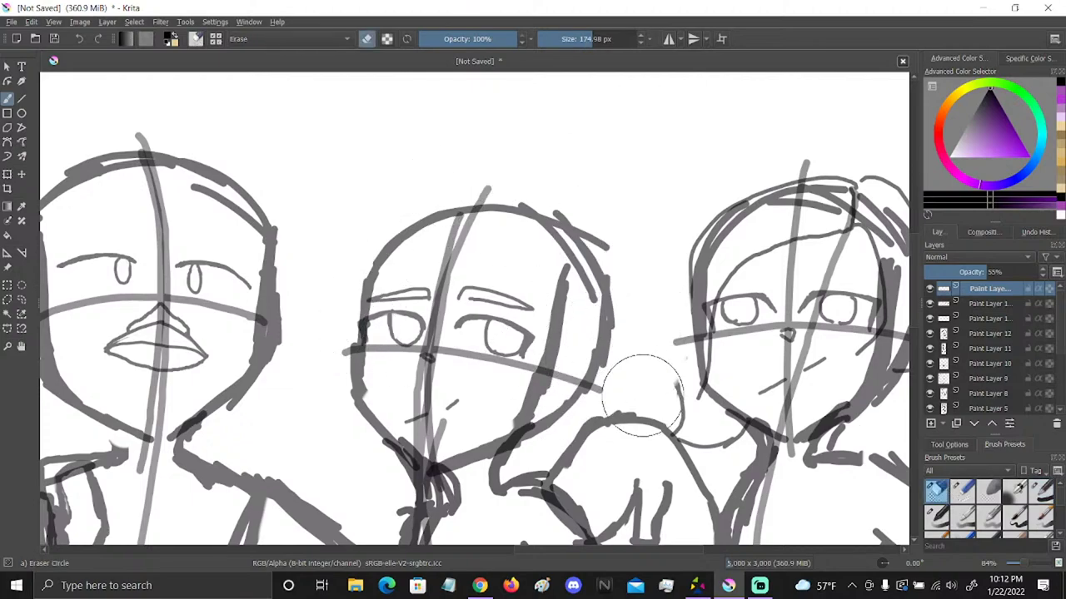
Try a slimmer left half and several right-side hair outlines on the second figure from the right, removing the right-side versions
click(1043, 491)
mouse_move(460, 204)
mouse_down()
mouse_move(331, 318)
mouse_move(348, 345)
mouse_up()
mouse_move(455, 212)
mouse_down()
mouse_move(398, 265)
mouse_move(344, 344)
mouse_up()
mouse_move(458, 200)
mouse_down()
mouse_move(546, 212)
mouse_move(605, 313)
mouse_move(583, 354)
mouse_up()
click(79, 39)
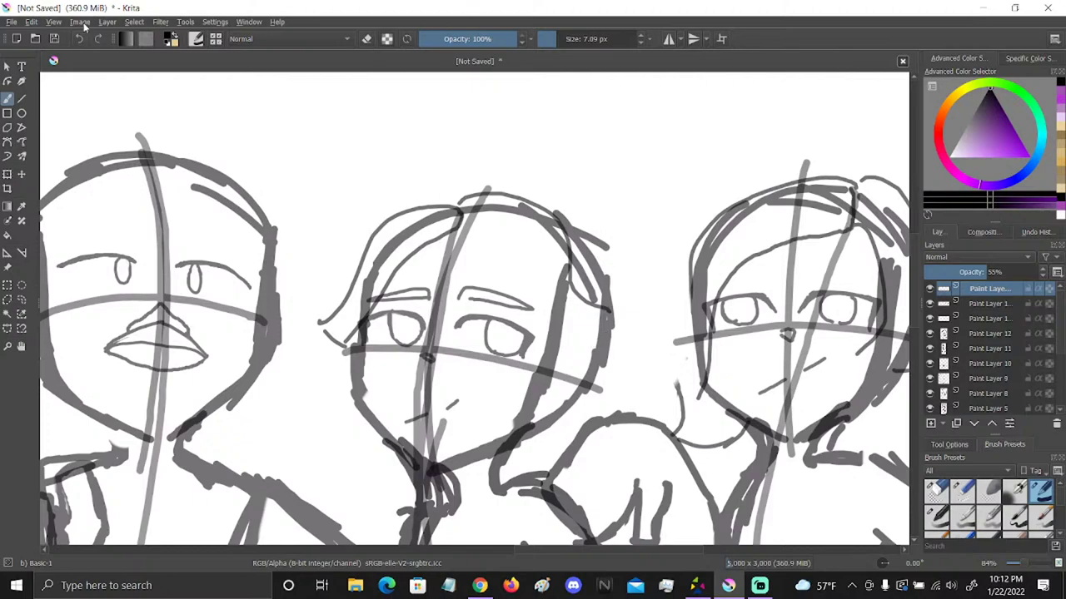
click(79, 39)
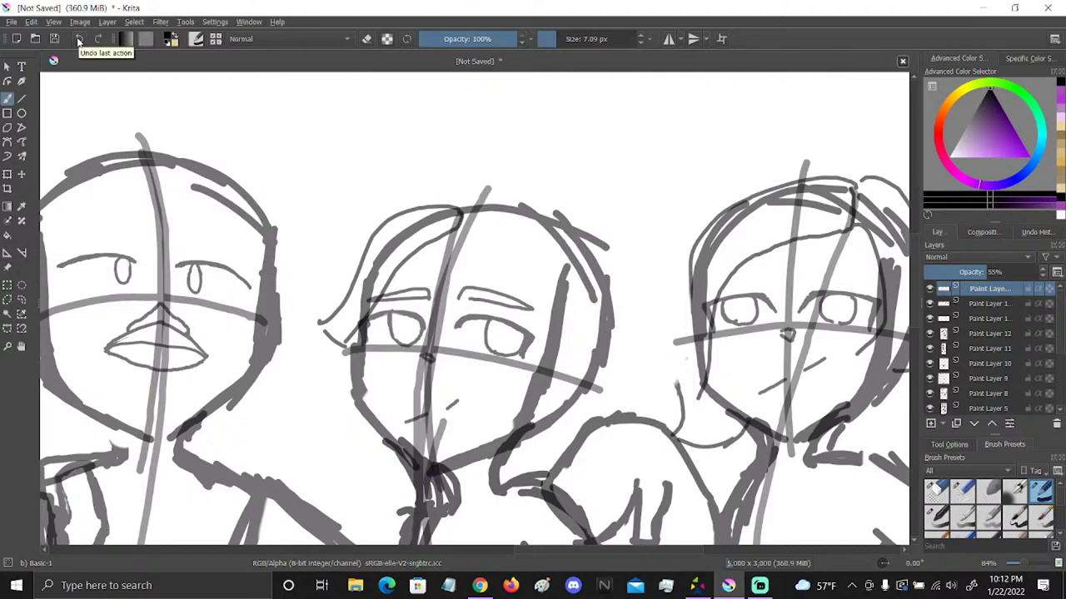
mouse_move(458, 208)
mouse_down()
mouse_move(491, 194)
mouse_move(601, 243)
mouse_move(614, 348)
mouse_move(590, 363)
mouse_up()
click(79, 39)
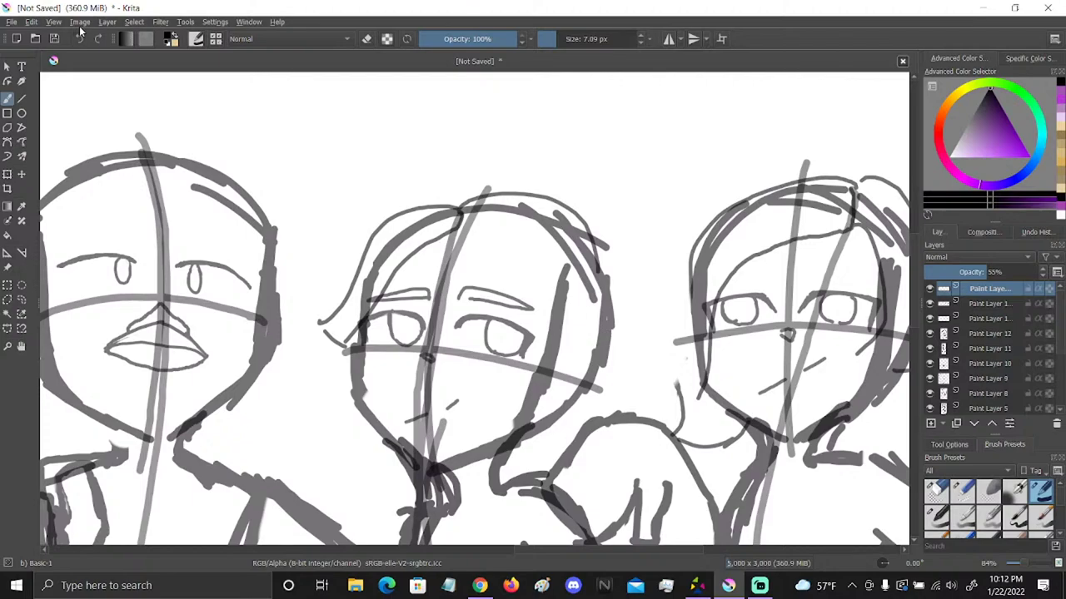
drag(593, 264, 601, 343)
key(e)
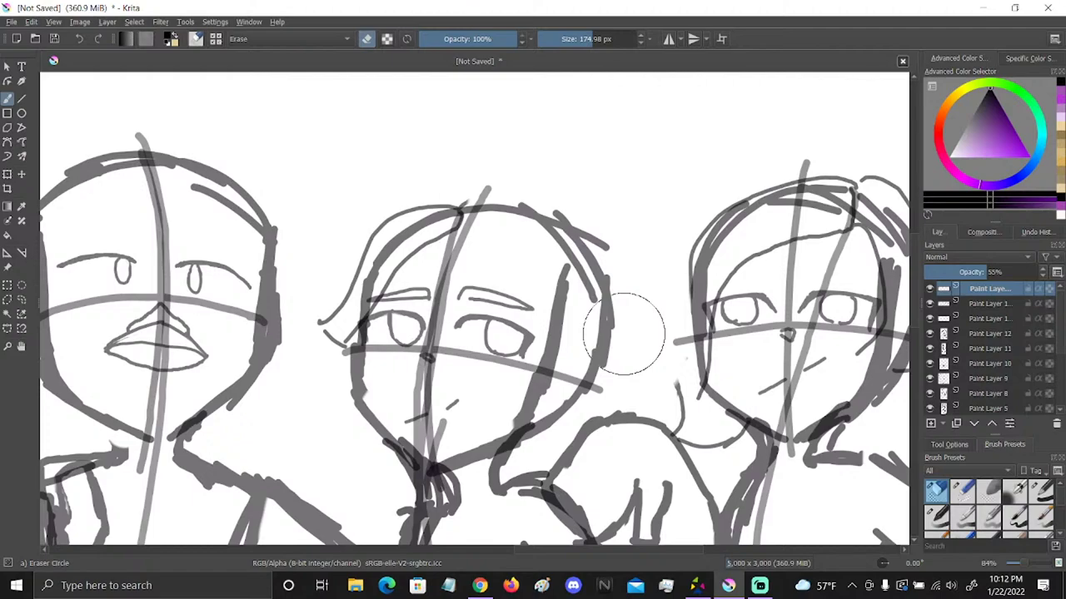
Try another right-side outline on the top paint layer and undo all hair strokes on the second figure from the right
click(966, 320)
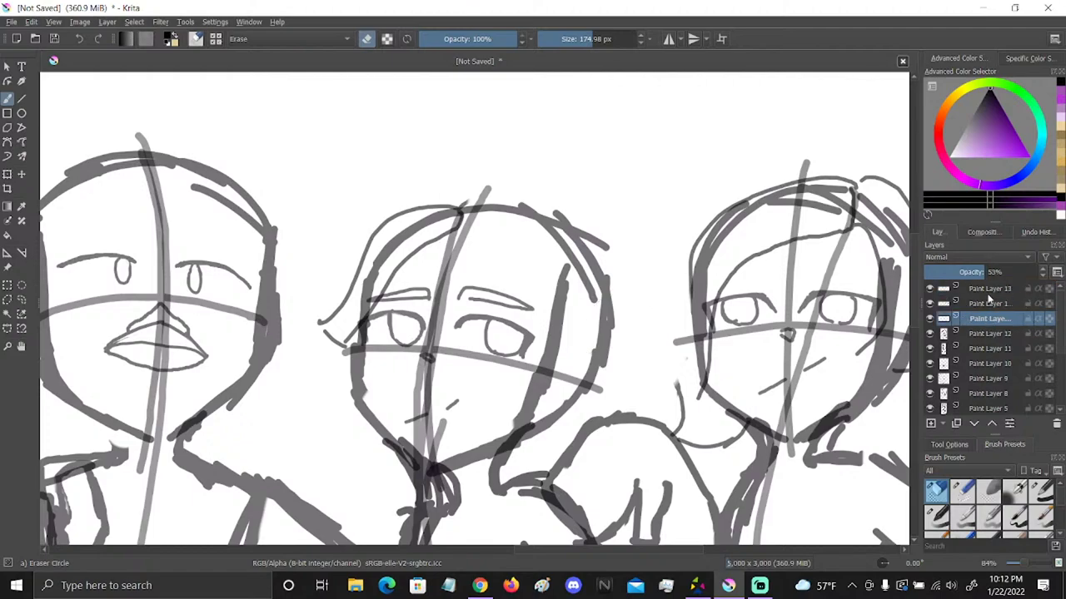
drag(985, 293, 986, 285)
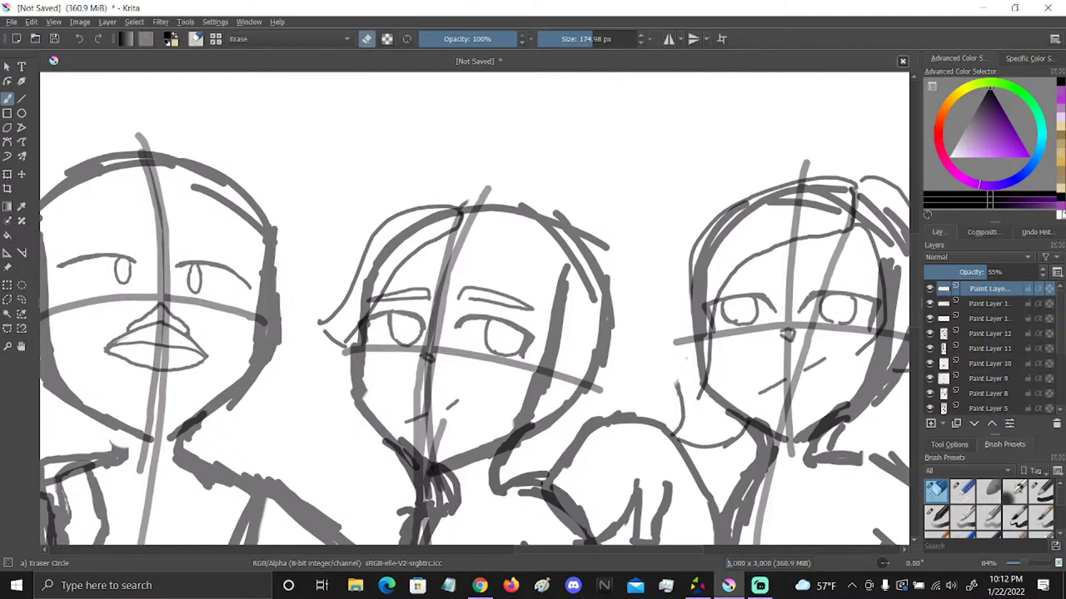
click(1053, 487)
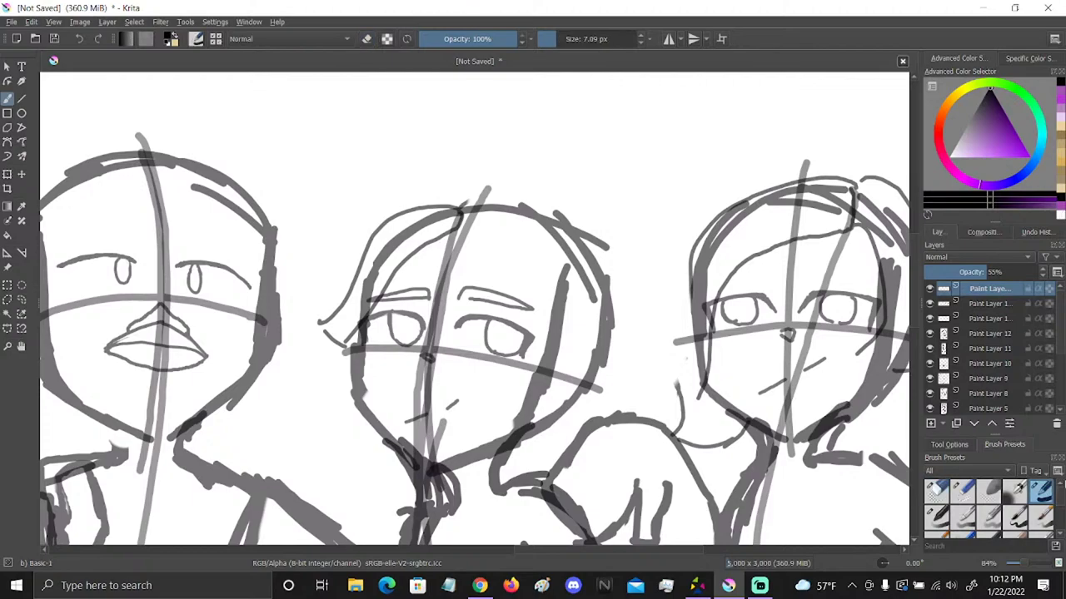
mouse_move(459, 208)
mouse_down()
mouse_move(596, 308)
mouse_move(579, 353)
mouse_up()
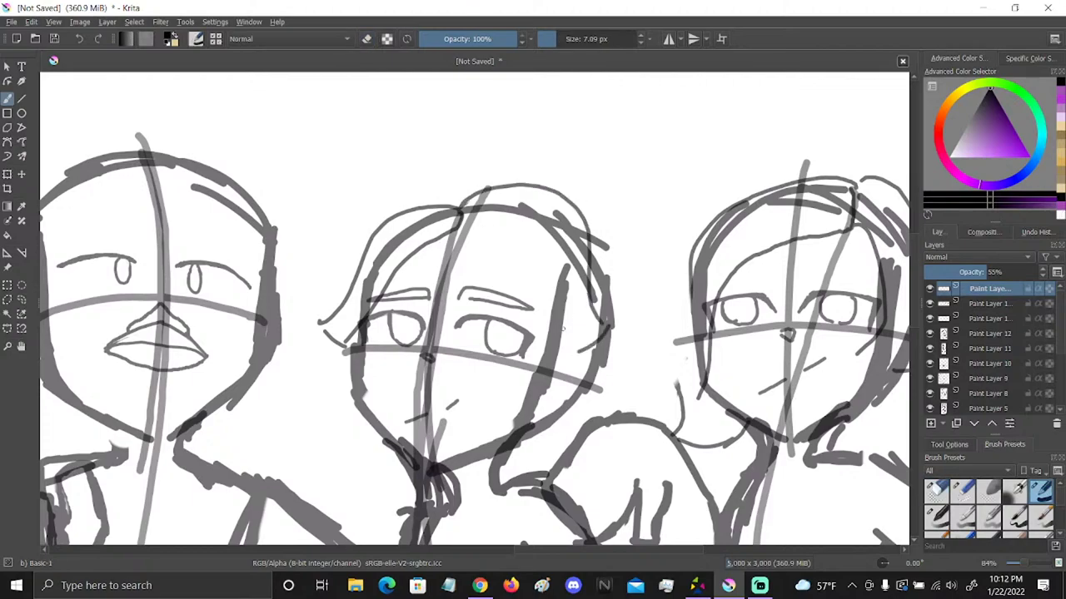
click(79, 39)
click(82, 40)
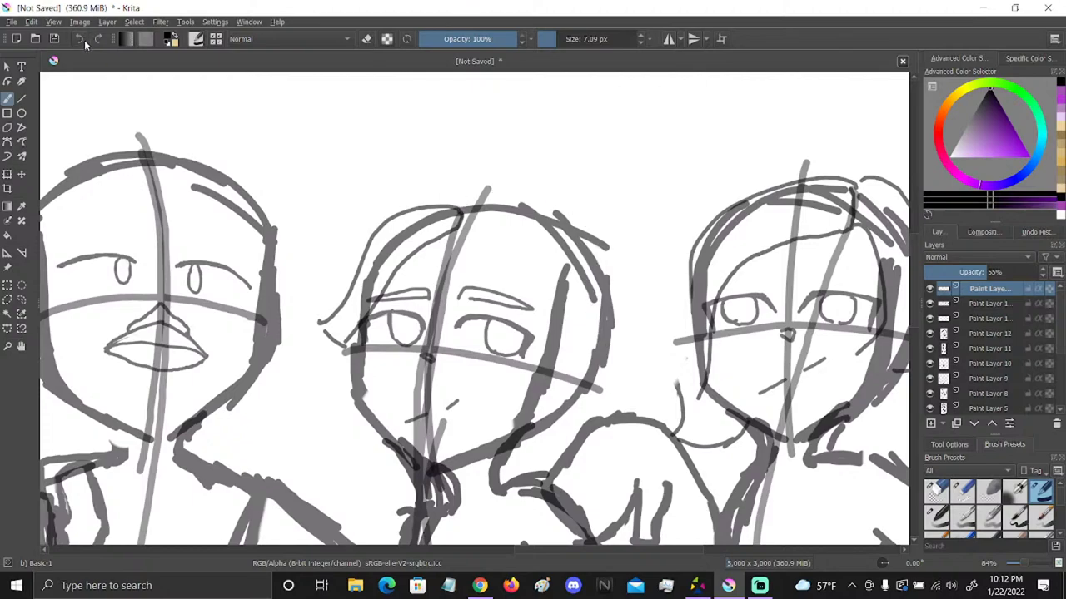
click(82, 40)
click(82, 40)
click(82, 39)
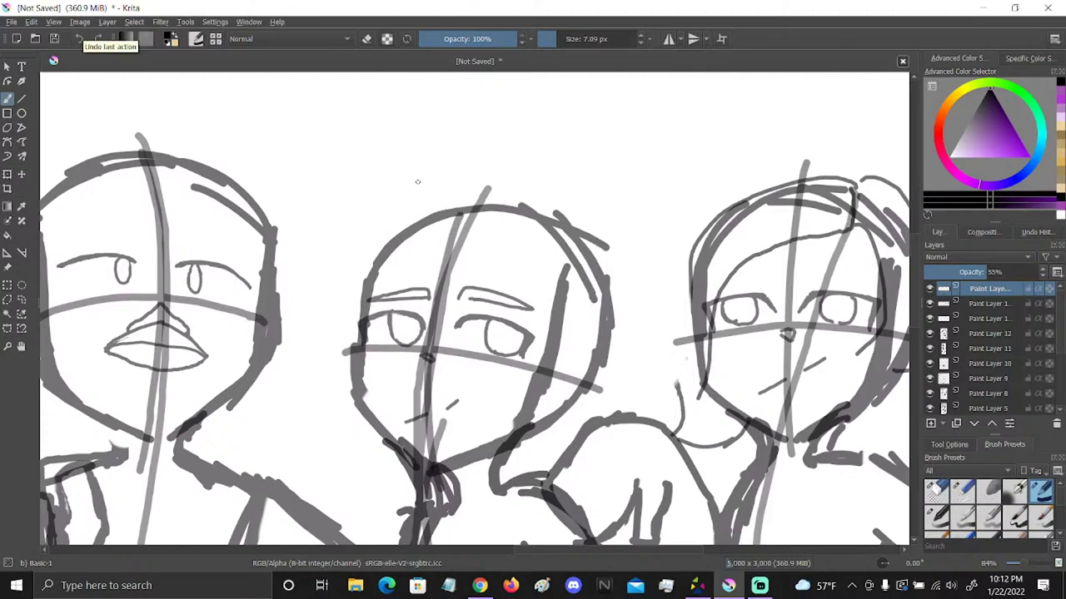
Draw the left half of the hair with a side parting and swept fringe on the second figure from the right
mouse_move(446, 207)
mouse_down()
mouse_move(349, 305)
mouse_move(334, 353)
mouse_move(353, 359)
mouse_up()
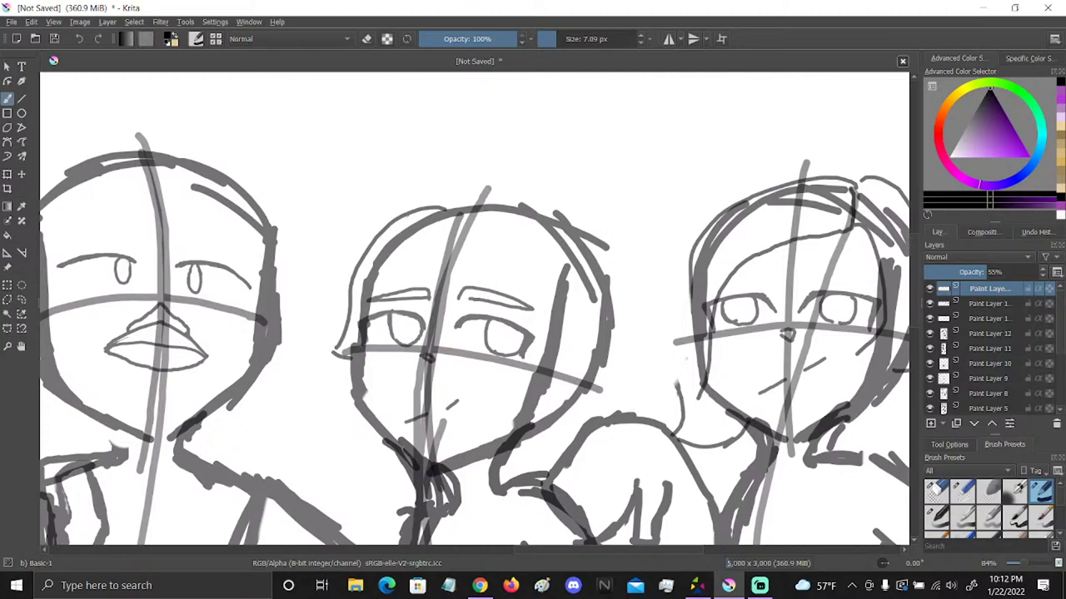
mouse_move(494, 204)
mouse_down()
mouse_move(455, 200)
mouse_move(406, 217)
mouse_up()
mouse_move(548, 172)
shift+mouse_down()
mouse_move(559, 155)
mouse_move(555, 171)
mouse_move(542, 170)
shift+mouse_up()
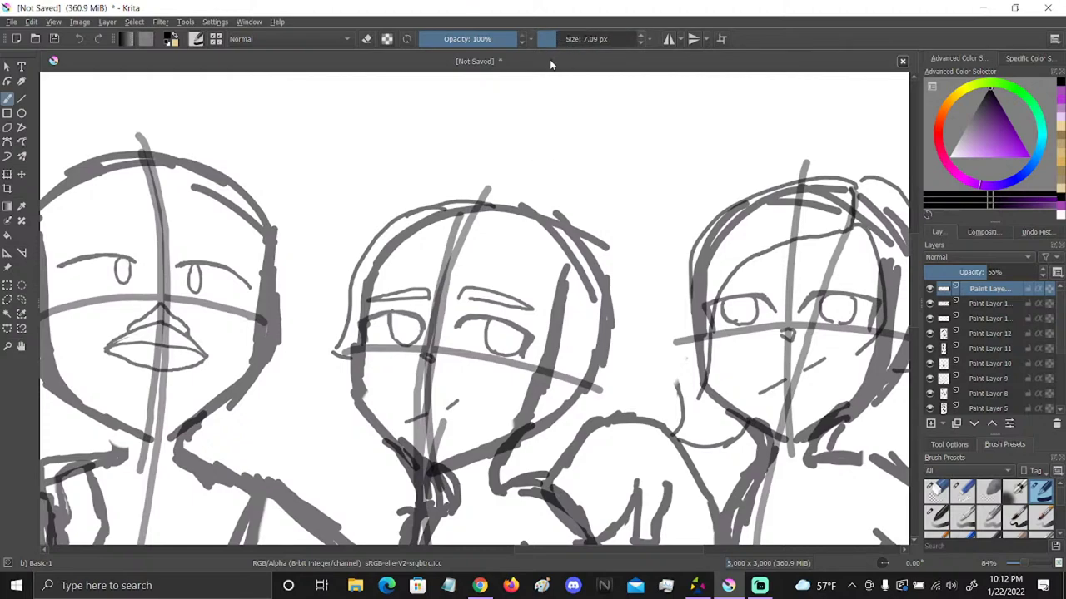
mouse_move(491, 204)
mouse_down()
mouse_move(484, 247)
mouse_move(386, 282)
mouse_move(343, 354)
mouse_up()
Draw the right half of the second figure from the right's hair as a lock falling from the parting to cheek level
mouse_move(500, 202)
mouse_down()
mouse_move(581, 218)
mouse_move(603, 361)
mouse_up()
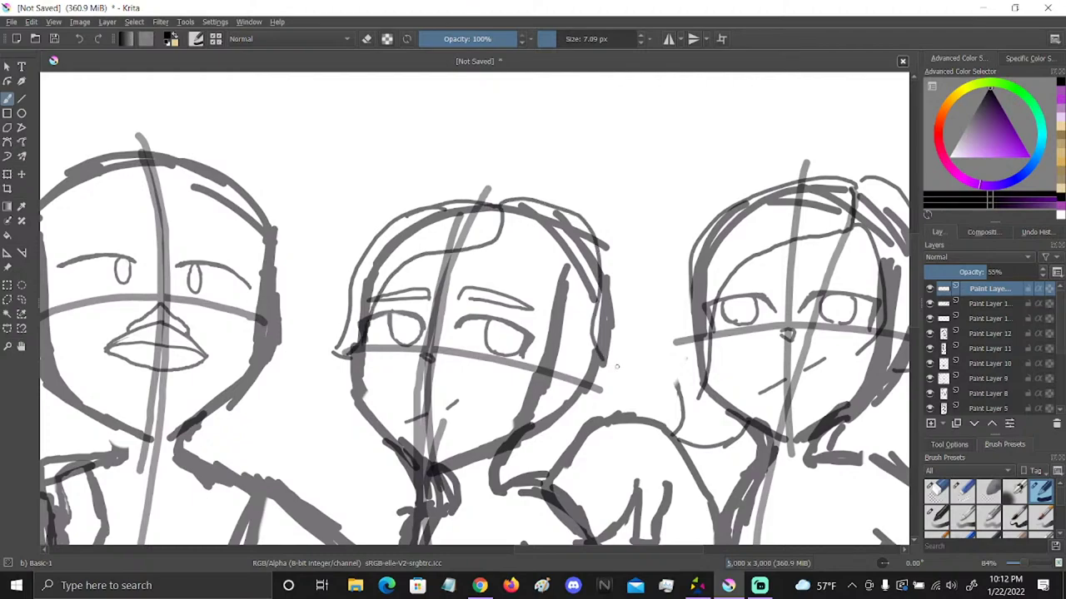
click(79, 39)
mouse_move(500, 202)
mouse_down()
mouse_move(567, 233)
mouse_move(606, 351)
mouse_move(601, 370)
mouse_move(559, 376)
mouse_up()
drag(497, 239, 562, 376)
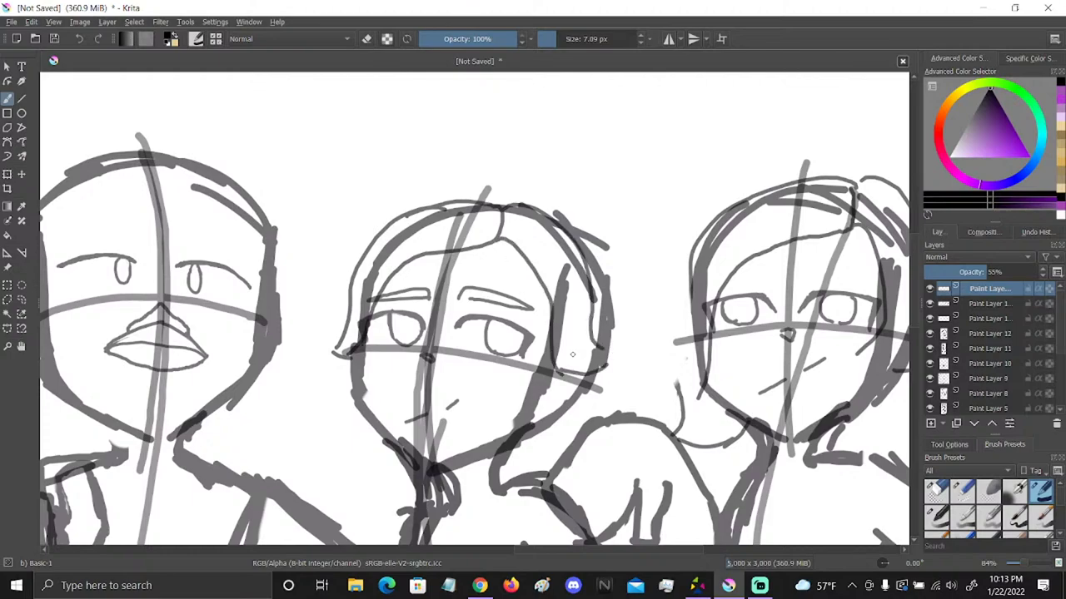
mouse_move(551, 212)
mouse_down()
mouse_move(640, 351)
mouse_move(593, 403)
mouse_move(534, 428)
mouse_up()
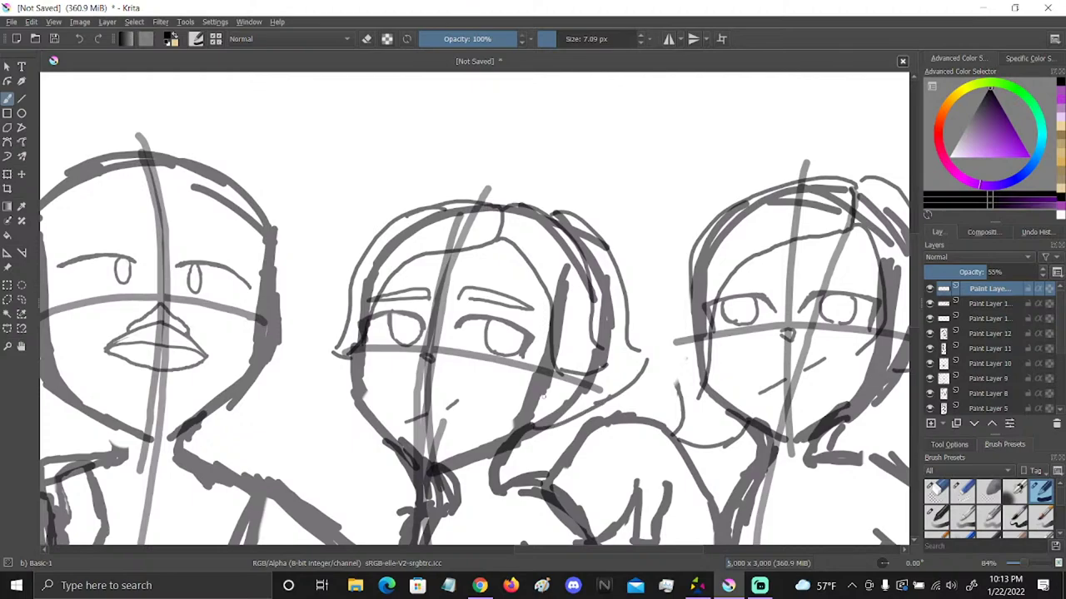
click(79, 39)
click(79, 39)
click(79, 40)
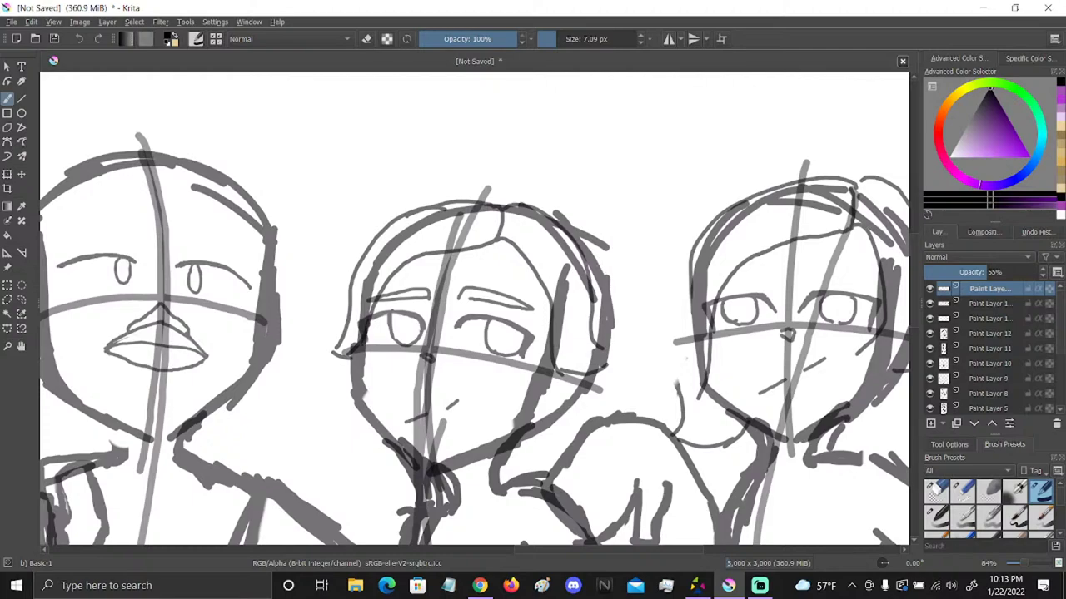
Add back hair behind the right lock of the second figure from the right, and an outer flicked lock on the rightmost figure's left side
drag(612, 279, 563, 425)
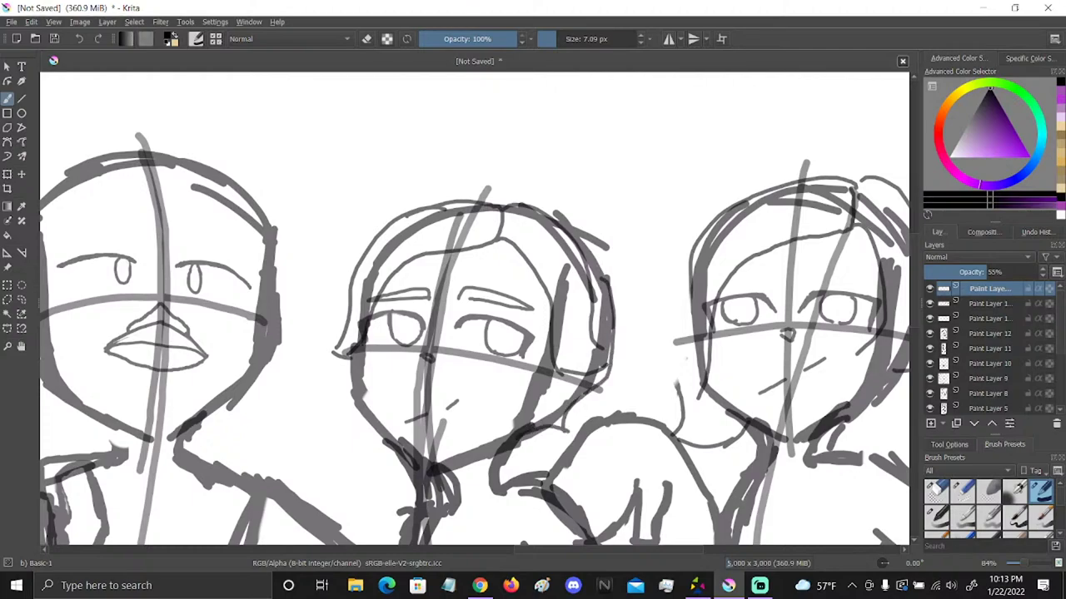
click(22, 346)
drag(907, 442, 587, 369)
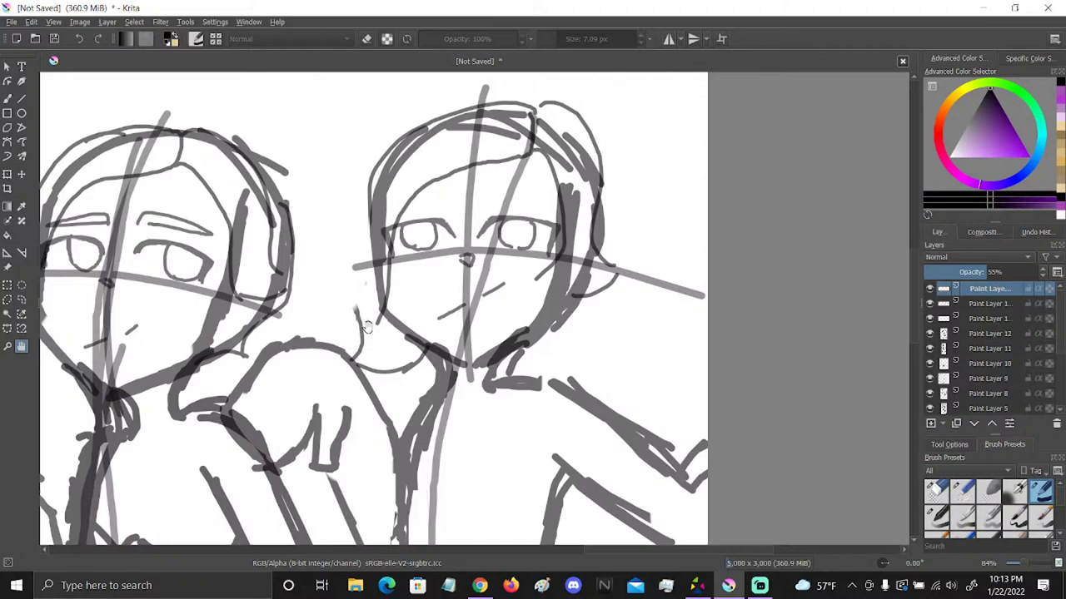
click(8, 82)
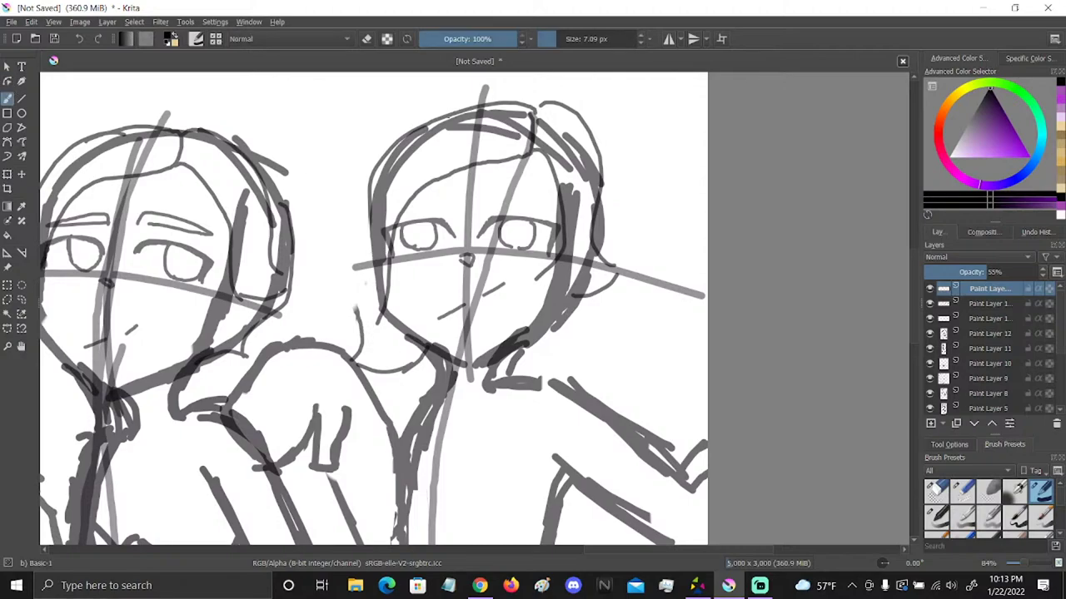
mouse_move(371, 172)
mouse_down()
mouse_move(358, 267)
mouse_move(359, 313)
mouse_up()
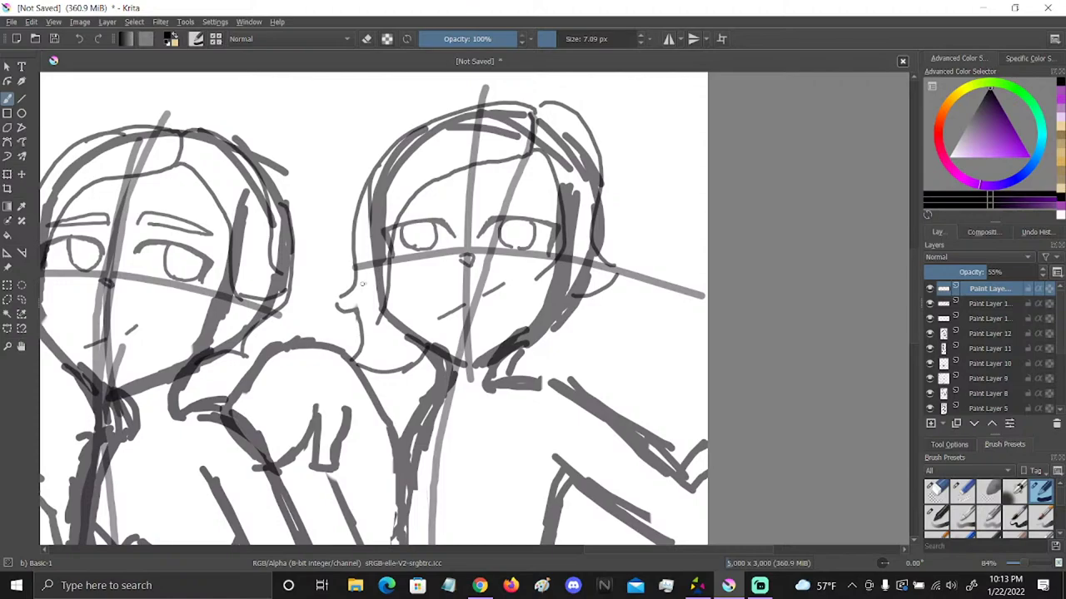
Draw both eyebrows above the rightmost figure's eyes on the facial features layer beneath Paint Layer 13
click(982, 305)
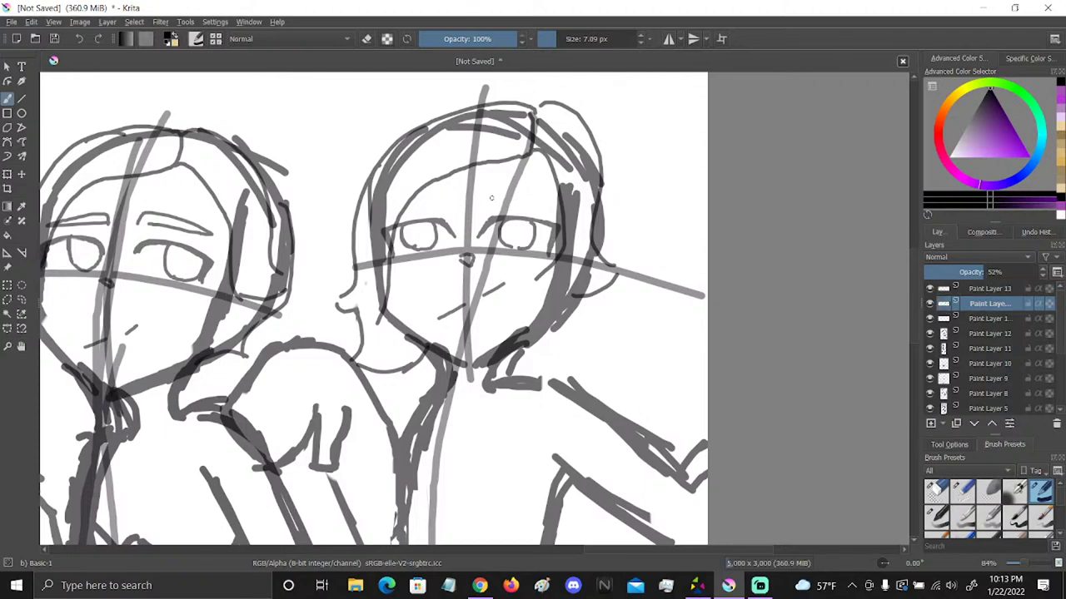
drag(488, 195, 557, 209)
mouse_move(443, 194)
mouse_down()
mouse_move(405, 204)
mouse_move(438, 208)
mouse_up()
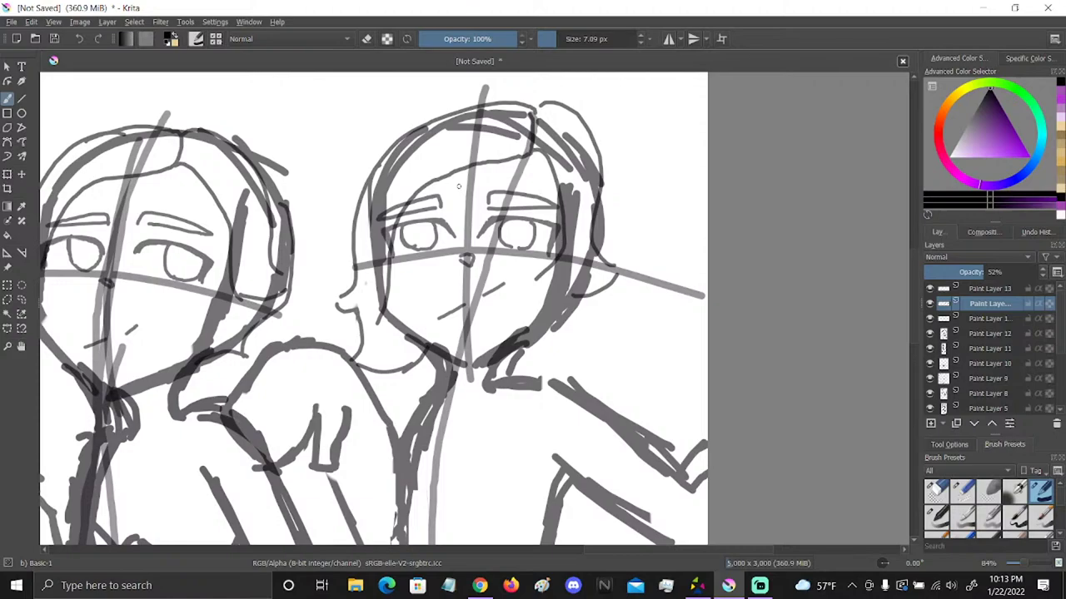
Activate Paint Layer 13 and the Eraser Circle preset for reworking the far-left figure's hair
mouse_move(72, 429)
mouse_down()
mouse_move(542, 414)
mouse_move(336, 397)
mouse_move(697, 280)
mouse_move(442, 264)
mouse_move(585, 210)
mouse_move(563, 119)
mouse_up()
drag(603, 247, 576, 148)
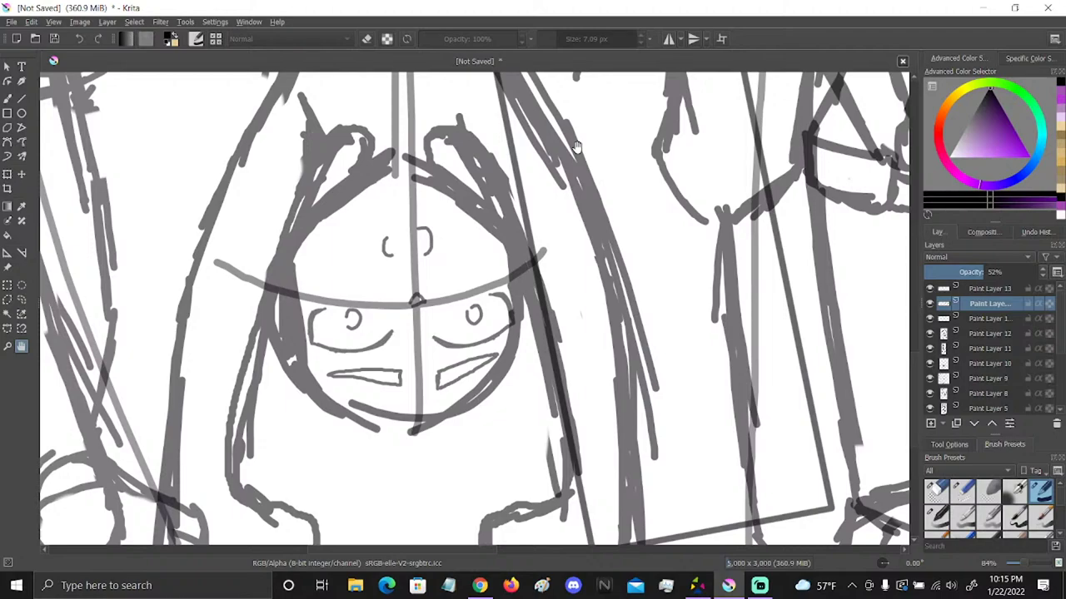
drag(576, 146, 750, 505)
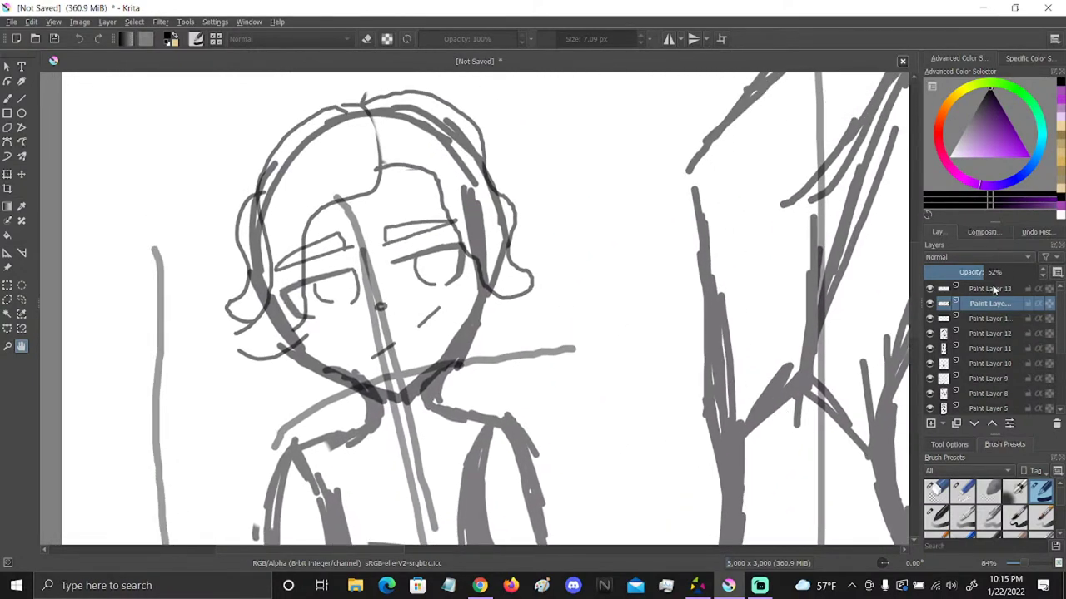
click(991, 288)
click(936, 492)
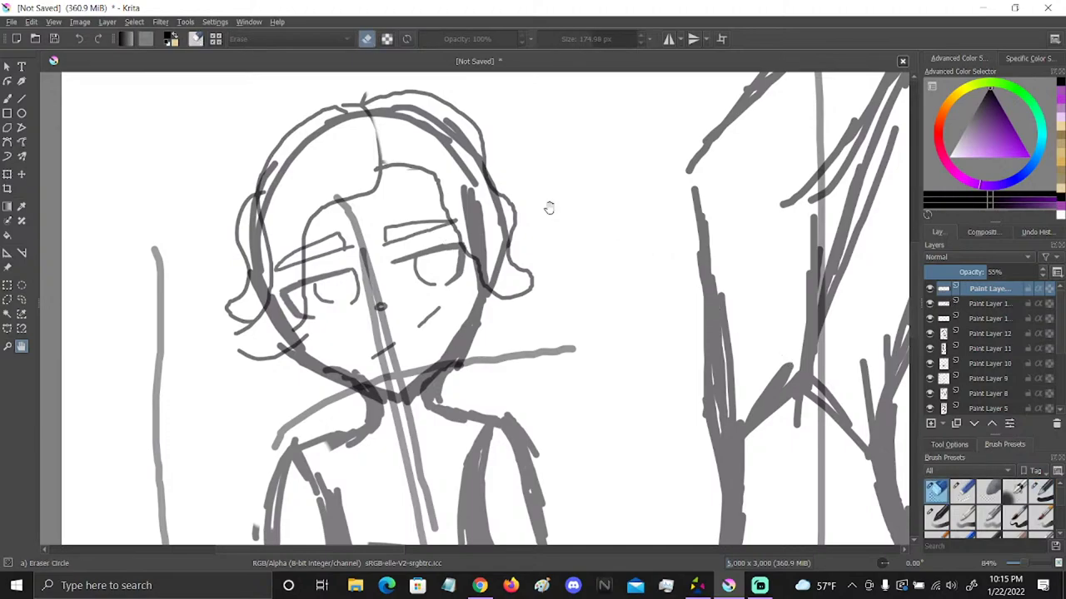
Erase the right half of the hair on the tilted head and redraw its crown and parting line with the Basic-1 brush
click(8, 97)
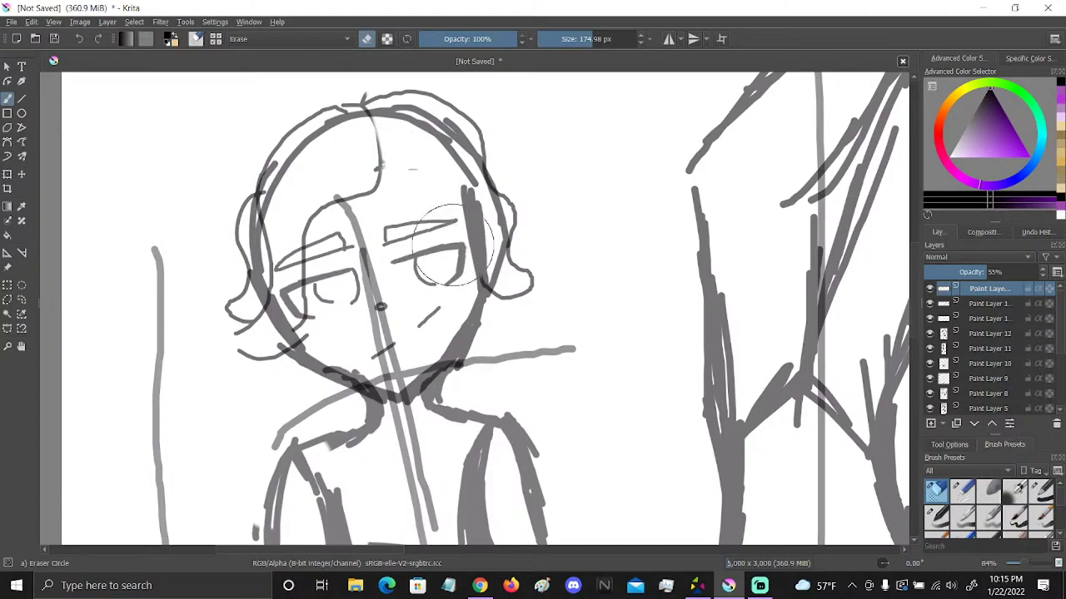
click(1043, 491)
mouse_move(378, 166)
mouse_down()
mouse_move(478, 270)
mouse_move(484, 302)
mouse_move(523, 250)
mouse_move(423, 125)
mouse_move(358, 91)
mouse_up()
click(937, 491)
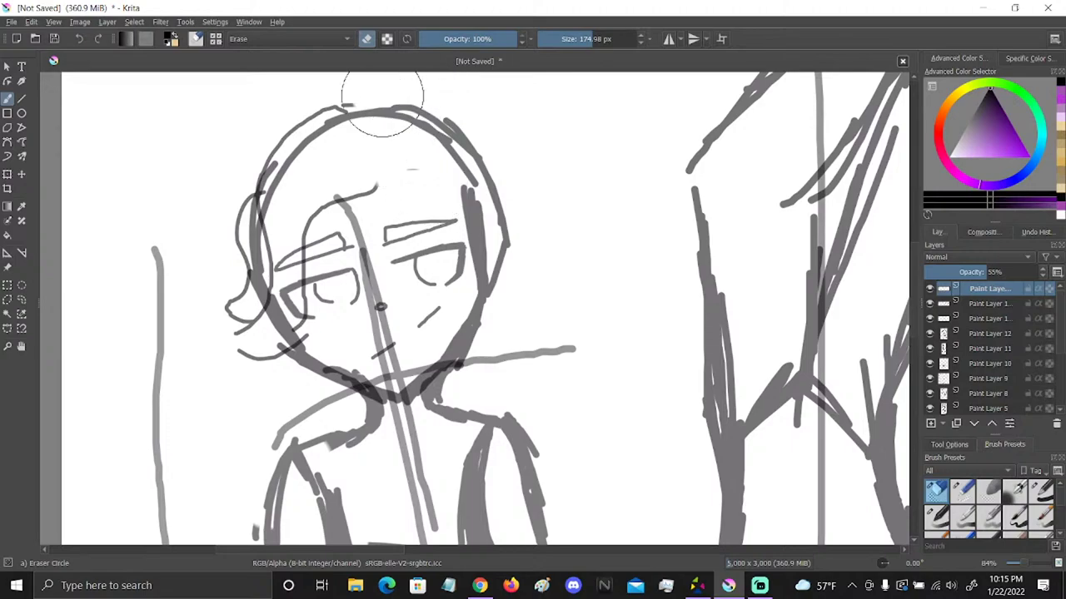
click(1042, 490)
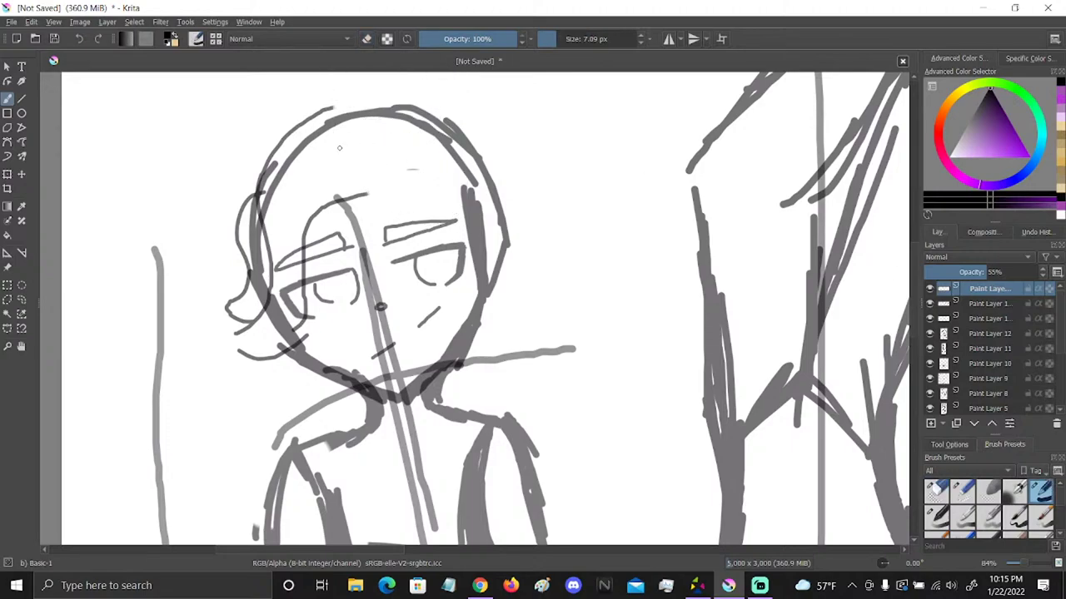
mouse_move(329, 108)
mouse_down()
mouse_move(362, 110)
mouse_move(388, 190)
mouse_move(349, 197)
mouse_up()
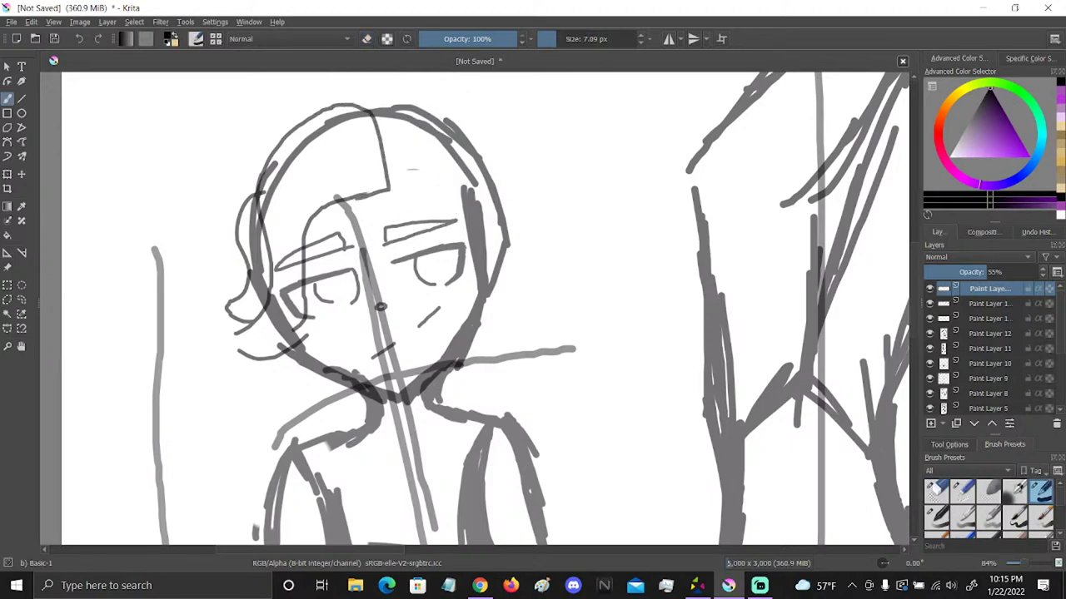
mouse_move(363, 106)
mouse_down()
mouse_move(493, 193)
mouse_move(529, 263)
mouse_up()
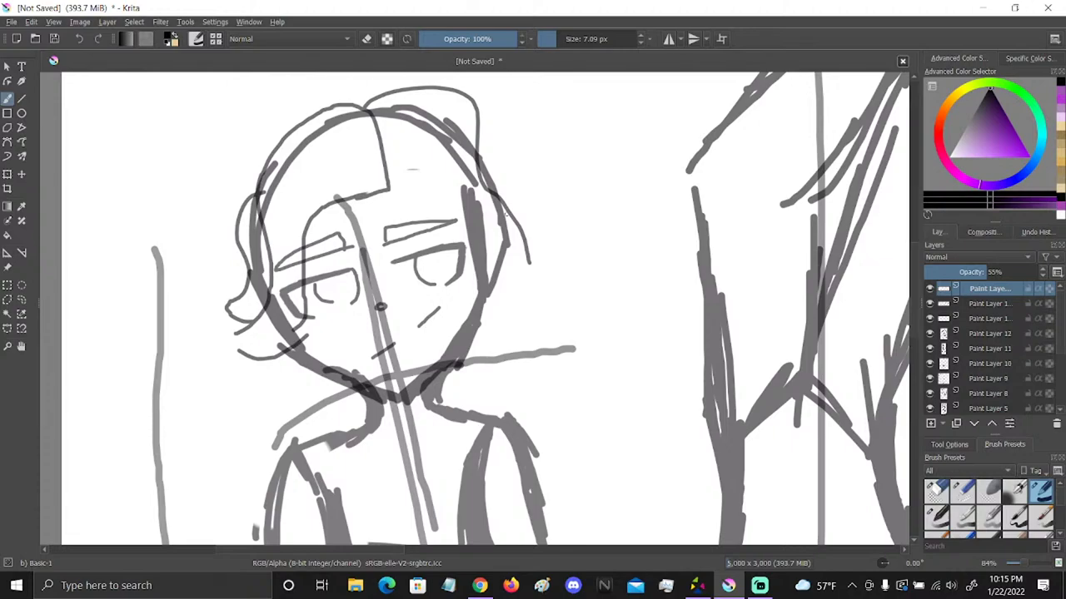
click(80, 39)
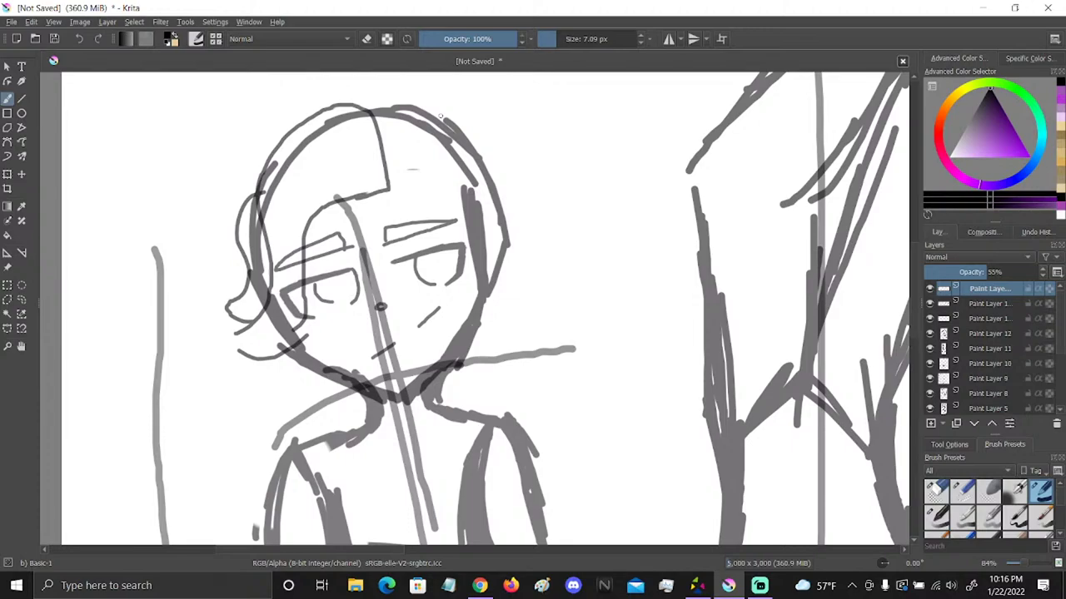
mouse_move(369, 109)
mouse_down()
mouse_move(477, 152)
mouse_move(531, 258)
mouse_up()
mouse_move(390, 182)
mouse_down()
mouse_move(426, 172)
mouse_move(528, 275)
mouse_up()
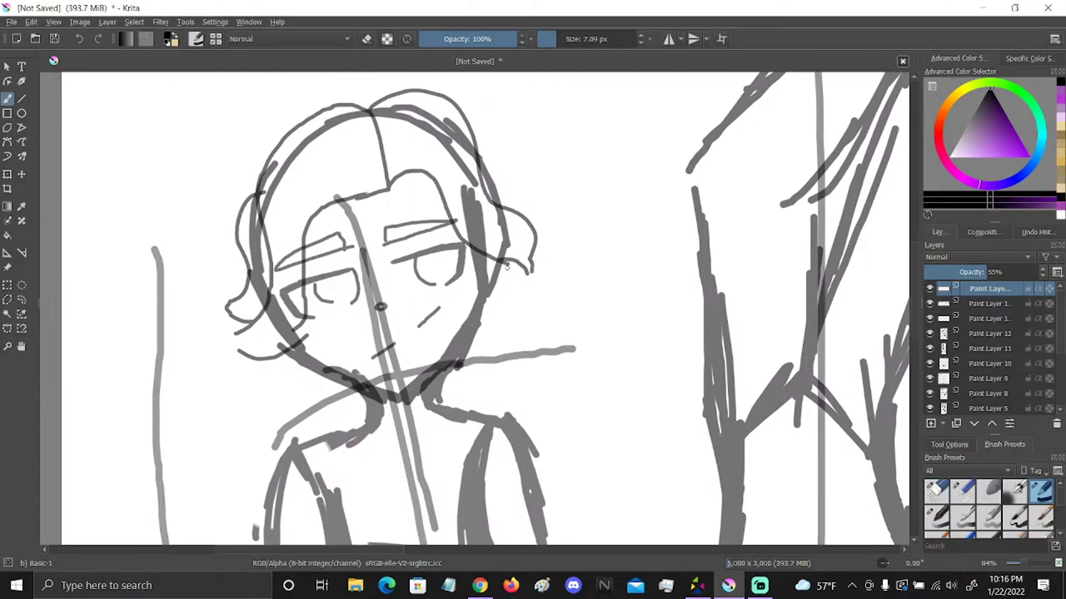
click(935, 491)
mouse_move(523, 216)
mouse_down()
mouse_move(509, 277)
mouse_move(458, 152)
mouse_move(439, 163)
mouse_move(427, 135)
mouse_move(461, 111)
mouse_up()
click(1041, 491)
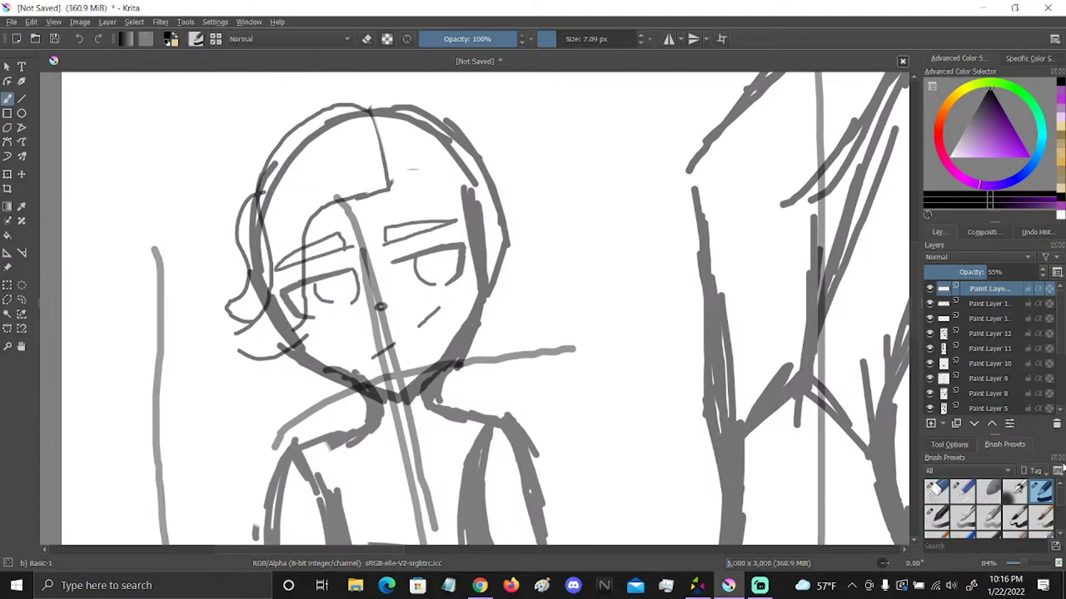
mouse_move(371, 105)
mouse_down()
mouse_move(446, 122)
mouse_move(508, 250)
mouse_up()
drag(485, 167, 537, 222)
drag(539, 236, 513, 267)
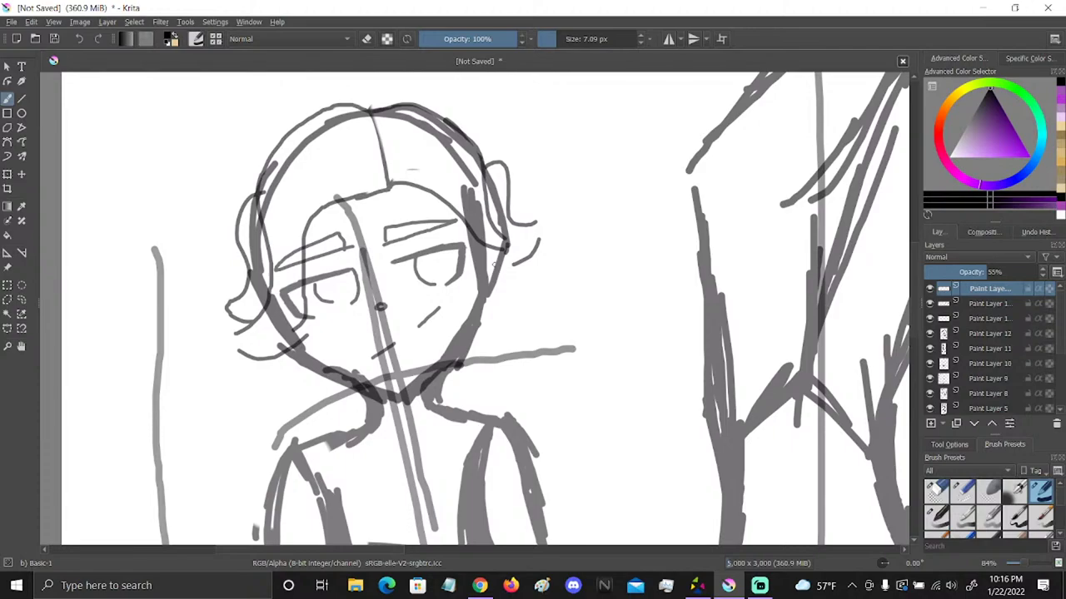
click(937, 492)
mouse_move(473, 233)
mouse_down()
mouse_move(427, 151)
mouse_move(463, 138)
mouse_move(463, 86)
mouse_up()
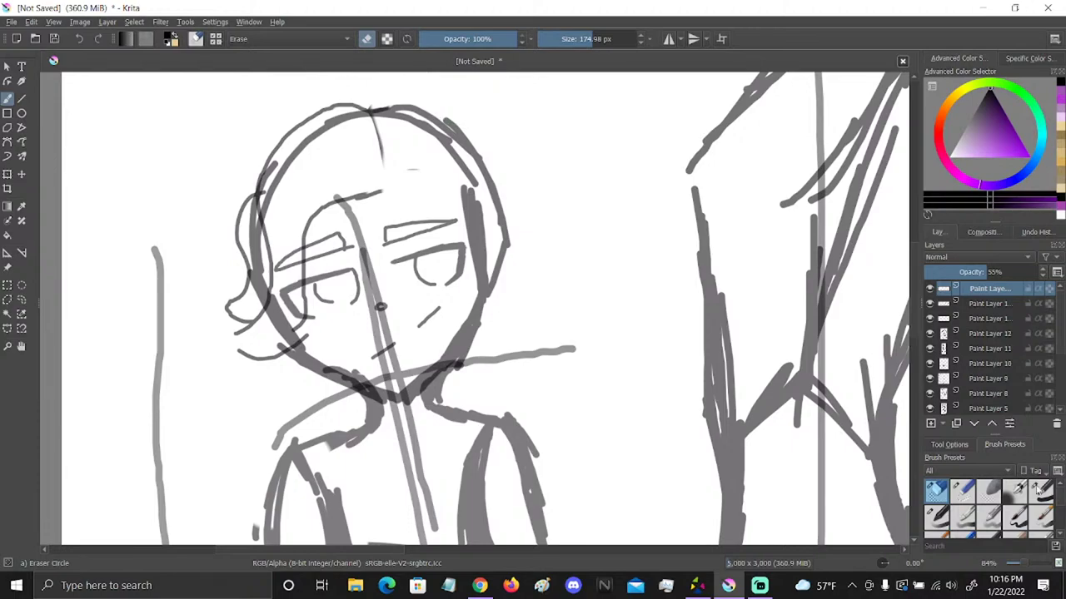
Redraw the right half of the tilted head's hair with a rounded crown, a parting, a swept fringe and wavy outer strands
key(slash)
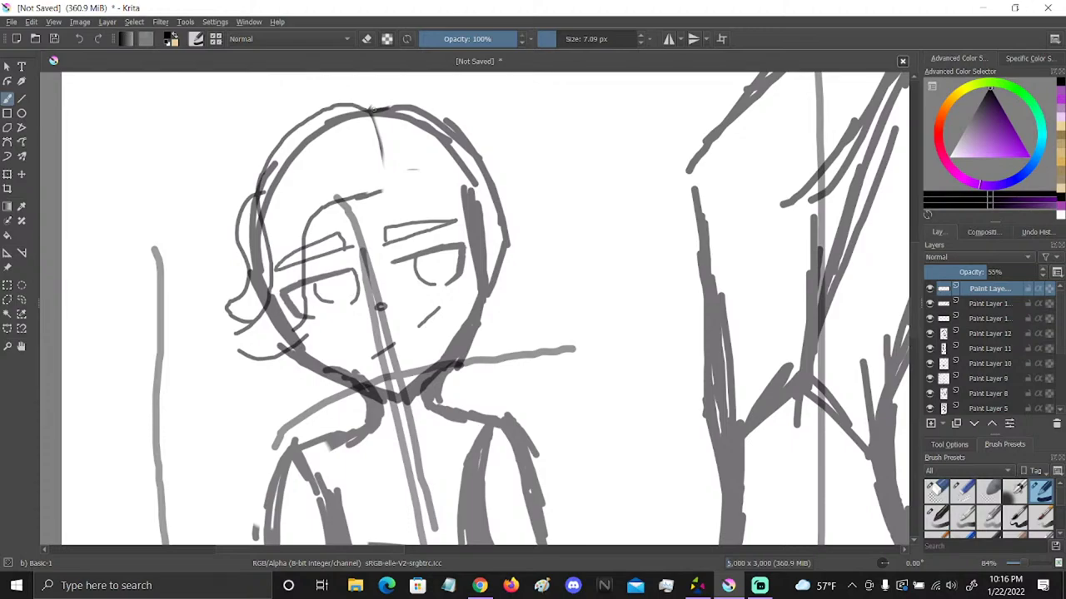
mouse_move(448, 109)
mouse_down()
mouse_move(508, 243)
mouse_move(536, 274)
mouse_up()
mouse_move(375, 125)
mouse_down()
mouse_move(372, 153)
mouse_move(402, 157)
mouse_move(416, 175)
mouse_move(385, 193)
mouse_move(402, 195)
mouse_move(493, 273)
mouse_move(535, 278)
mouse_up()
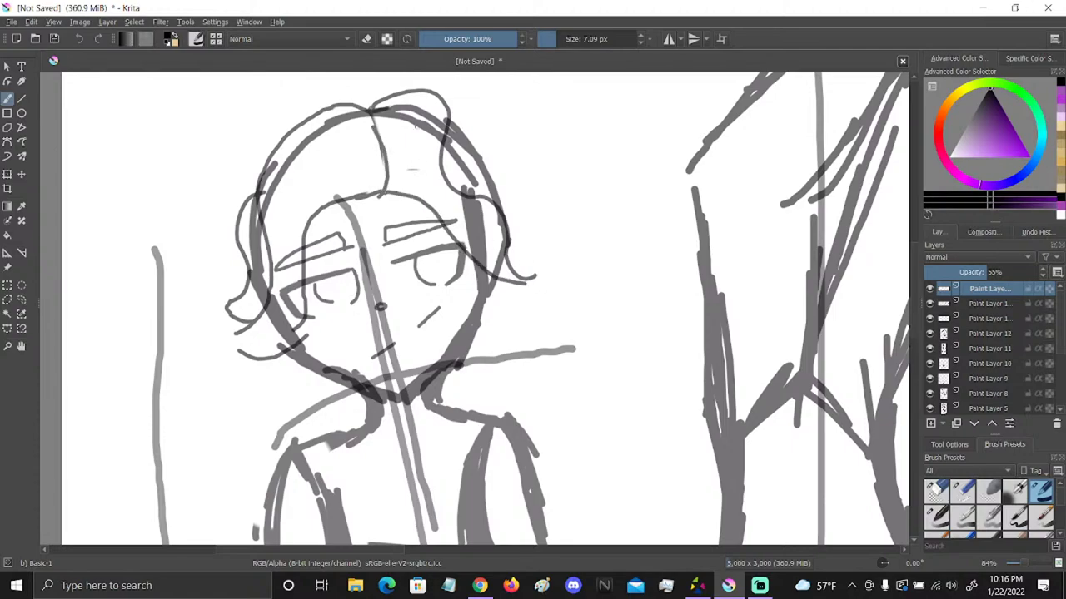
mouse_move(452, 117)
mouse_down()
mouse_move(506, 205)
mouse_move(536, 225)
mouse_move(510, 253)
mouse_up()
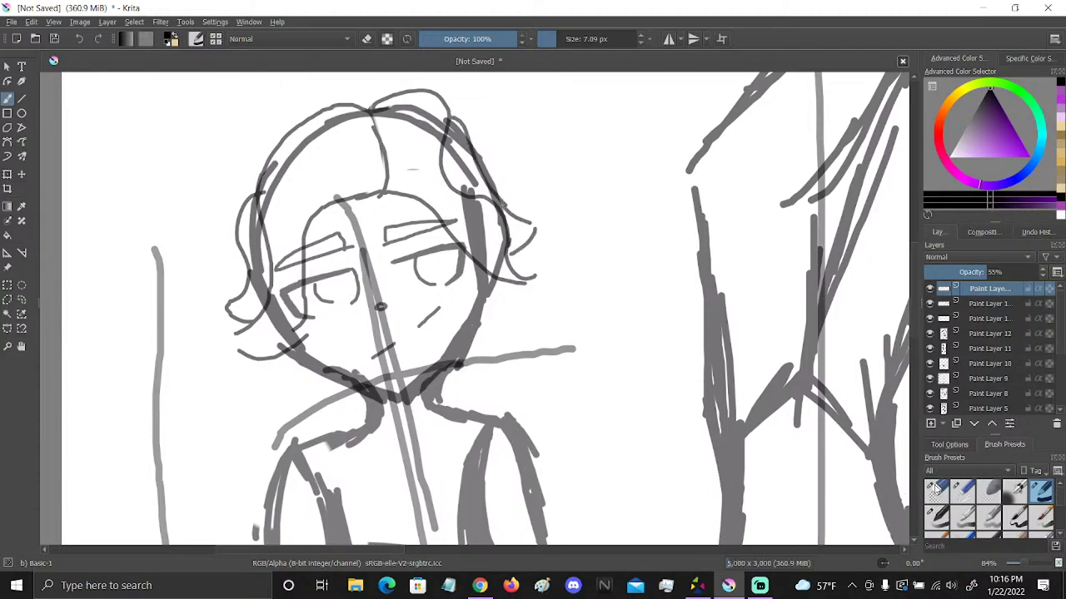
Erase the outer strand on the right side of the tilted head's hair and redraw it as a rounded lock
click(936, 491)
drag(538, 192, 561, 205)
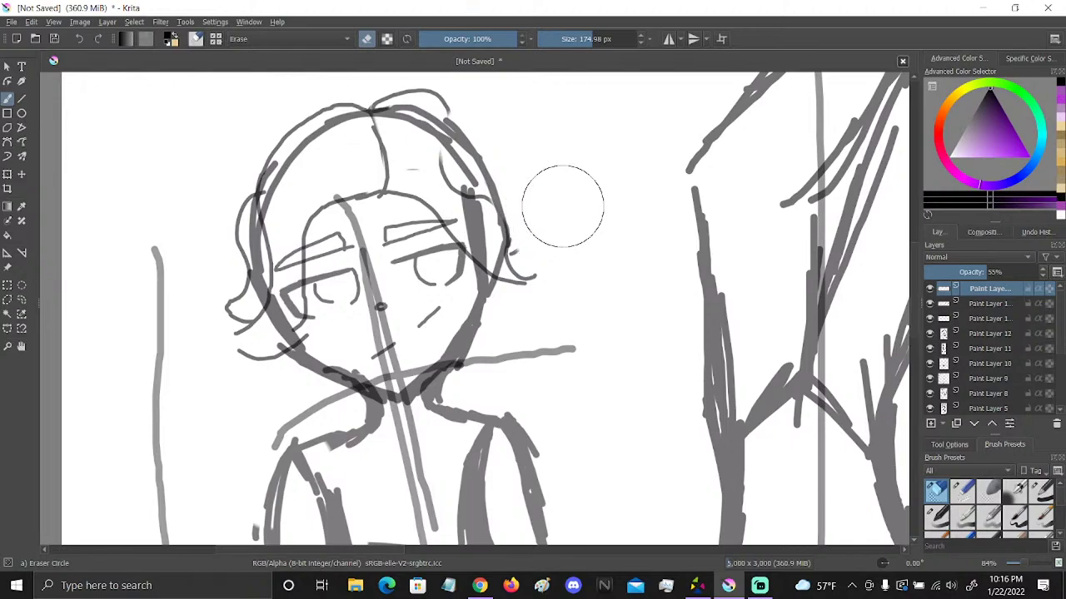
key(slash)
drag(447, 122, 442, 177)
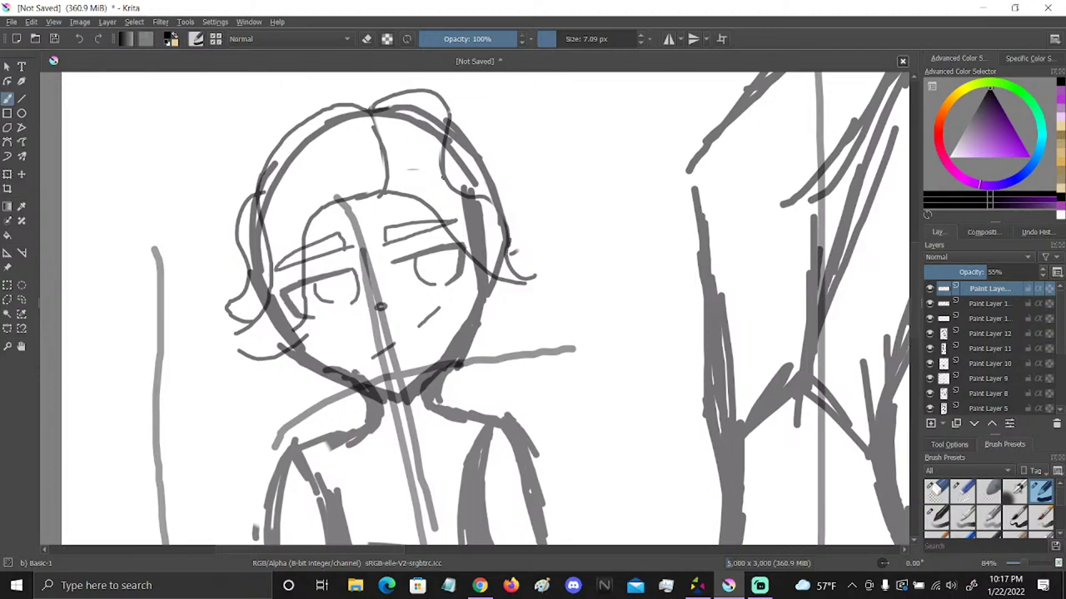
mouse_move(451, 117)
mouse_down()
mouse_move(463, 163)
mouse_move(494, 205)
mouse_up()
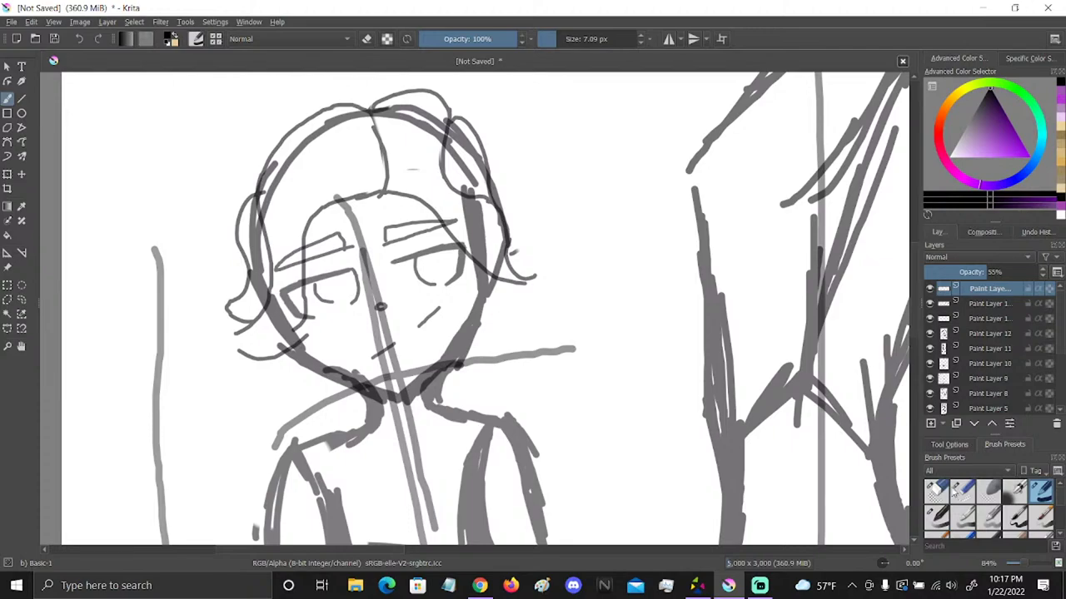
Erase and redraw the inner edge of the right lock, and rework the fringe line running from the parting
click(935, 491)
drag(444, 156, 433, 158)
click(1041, 491)
drag(449, 113, 471, 194)
click(936, 491)
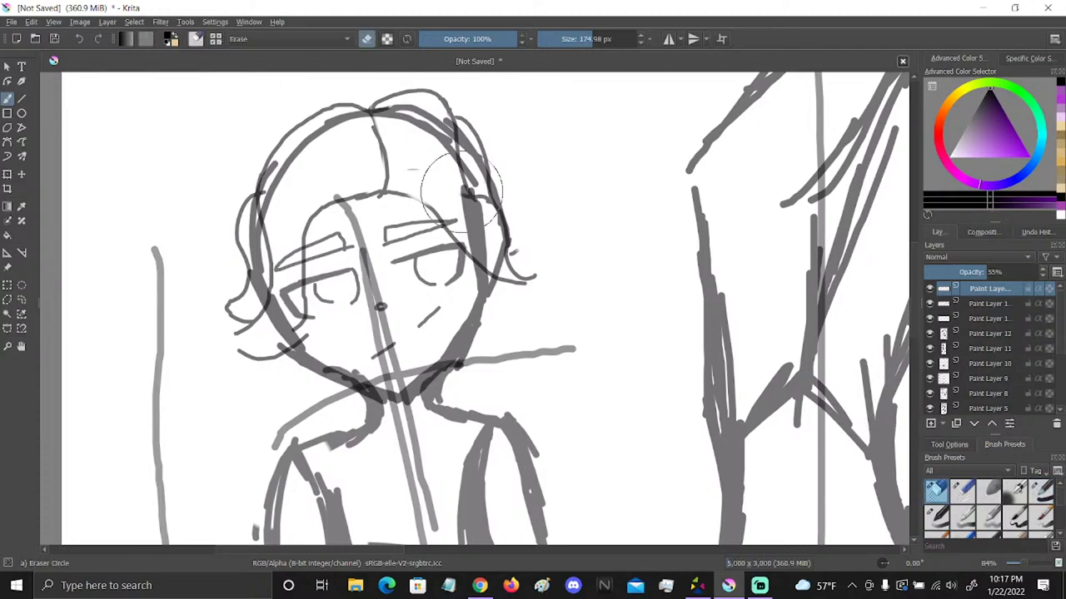
click(1040, 491)
drag(389, 188, 461, 243)
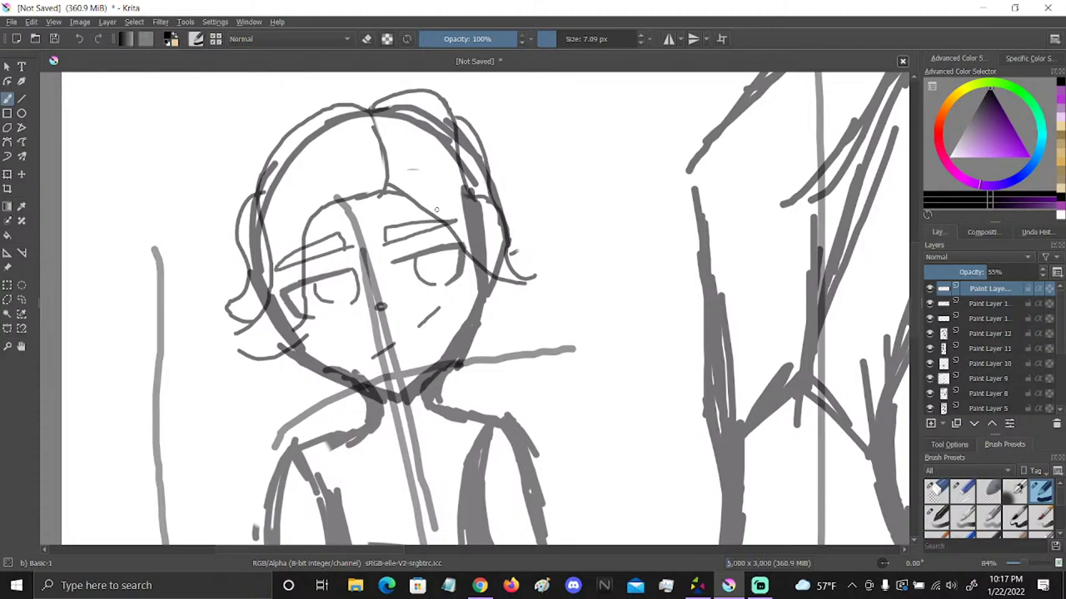
Add a short hair stroke along the jaw on each side of the tilted head
click(21, 346)
drag(456, 324, 540, 294)
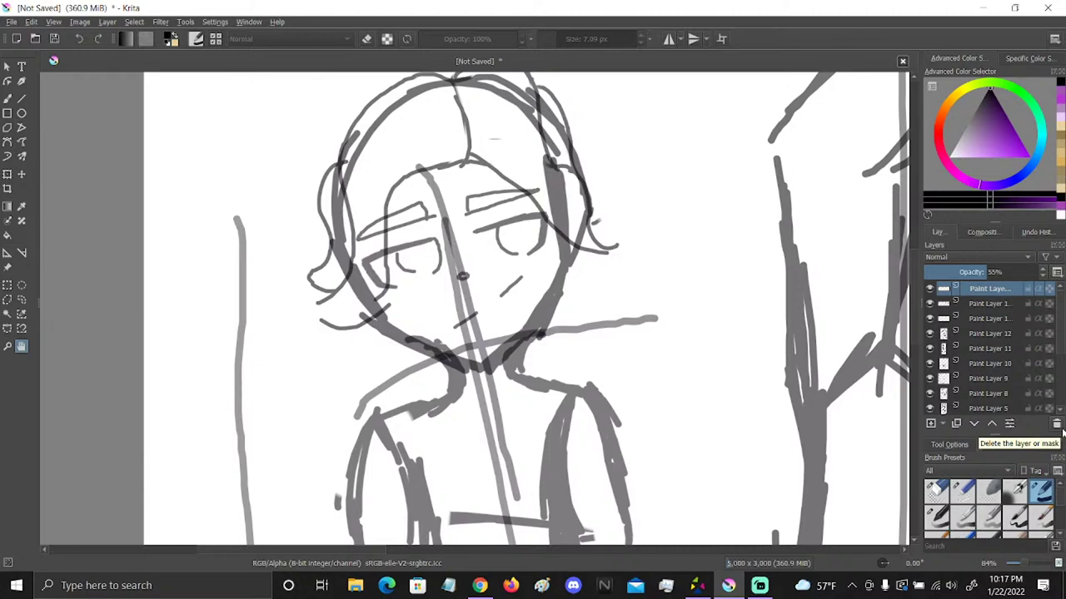
click(8, 98)
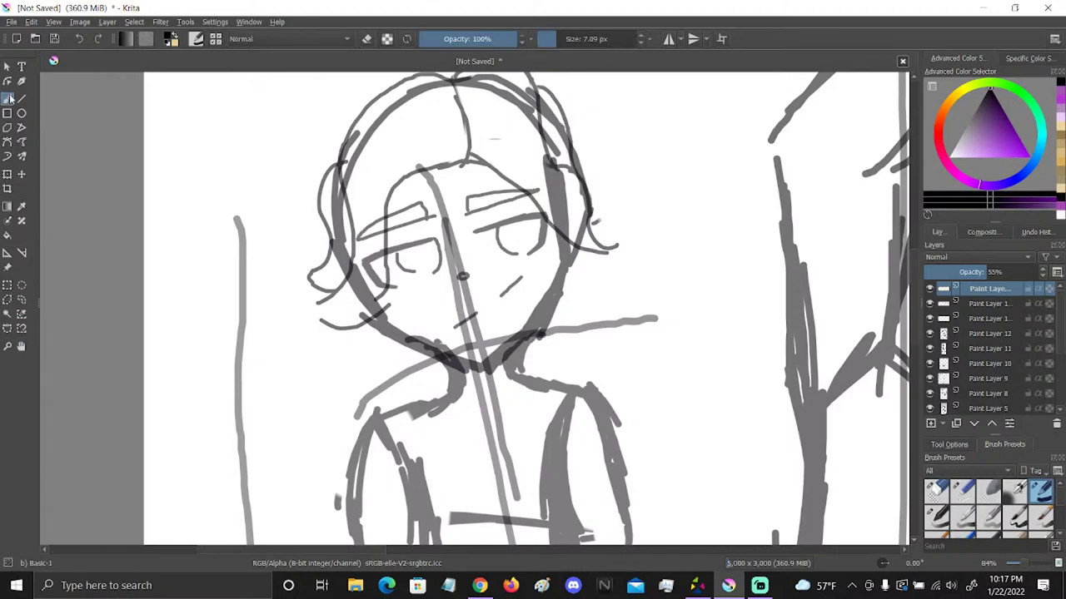
mouse_move(573, 252)
mouse_down()
mouse_move(589, 289)
mouse_move(562, 323)
mouse_up()
mouse_move(381, 326)
mouse_down()
mouse_move(398, 363)
mouse_move(417, 366)
mouse_up()
Add flicked-out hair tips at cheek height on both sides of the head with the two hair buns
click(21, 347)
drag(795, 389, 353, 291)
mouse_move(897, 408)
mouse_down()
mouse_move(792, 380)
mouse_move(527, 472)
mouse_move(583, 467)
mouse_move(538, 445)
mouse_move(692, 214)
mouse_move(731, 275)
mouse_move(740, 205)
mouse_up()
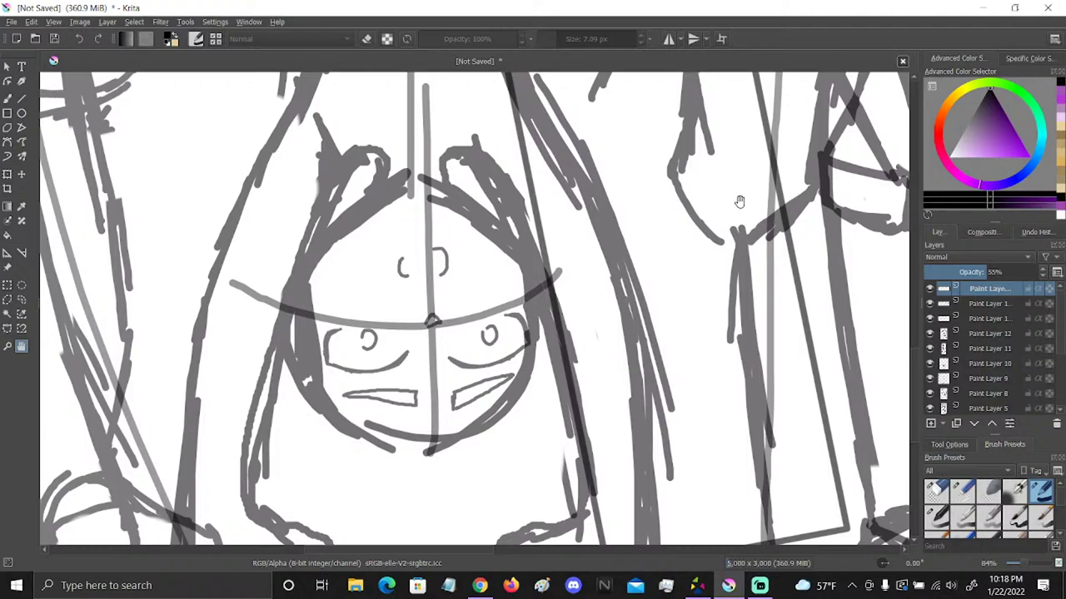
click(7, 83)
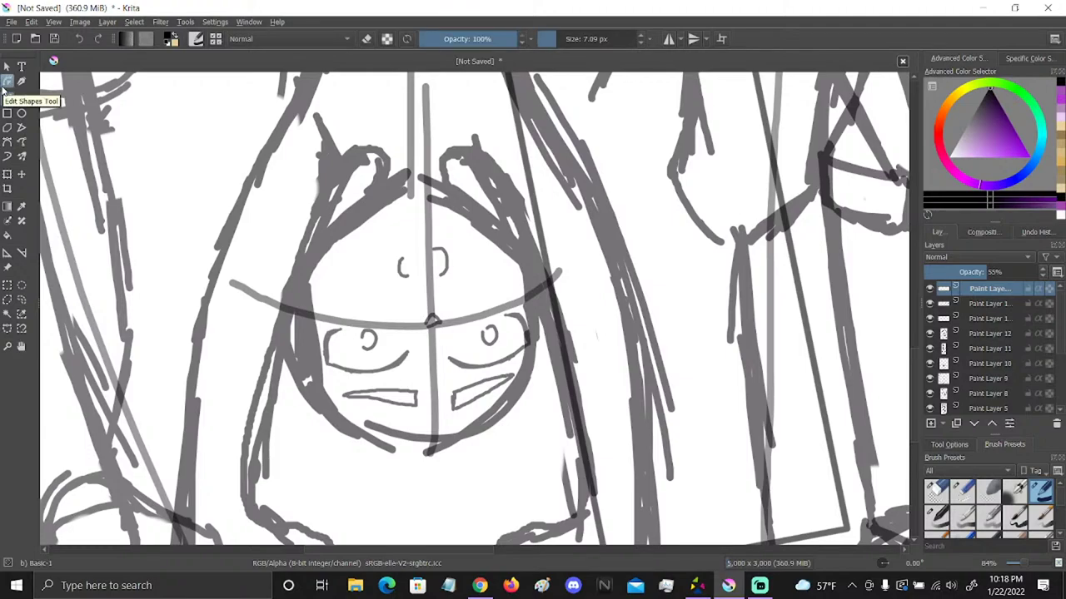
click(22, 345)
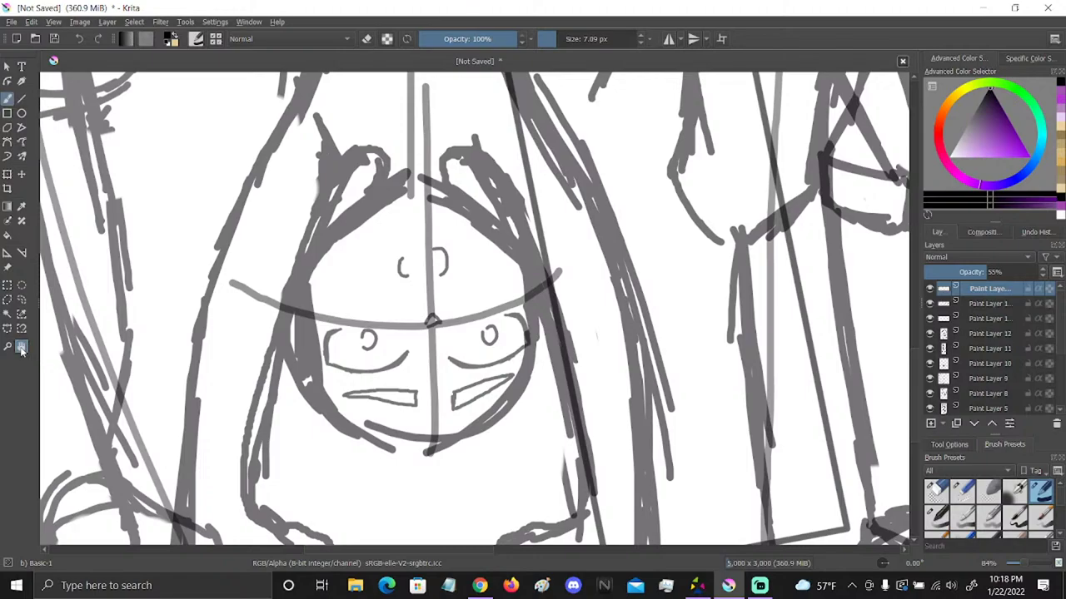
drag(594, 136, 683, 323)
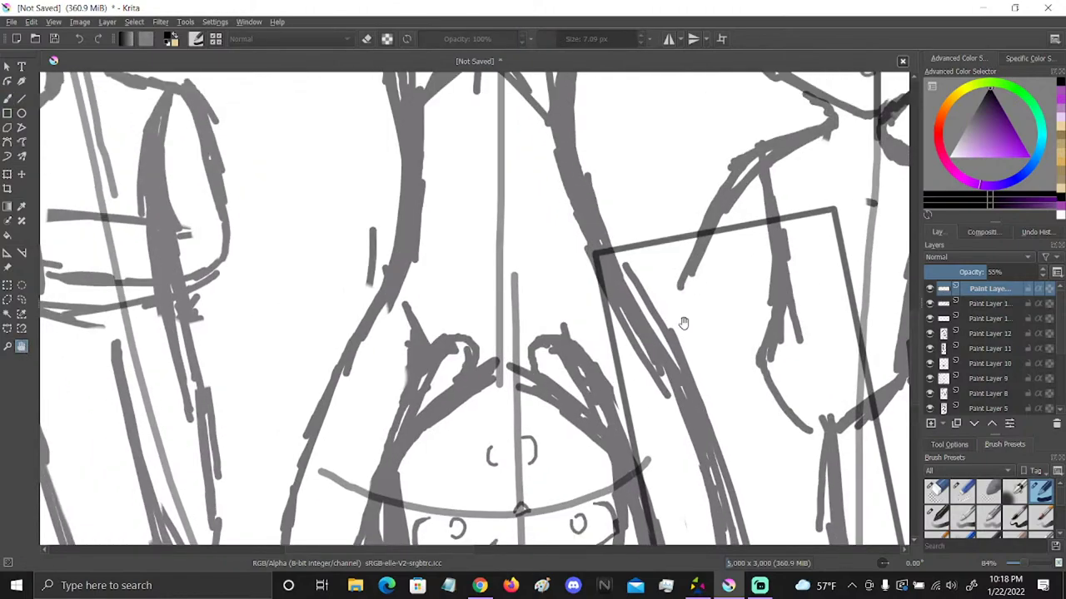
mouse_move(683, 323)
mouse_down()
mouse_move(763, 291)
mouse_move(737, 452)
mouse_move(846, 401)
mouse_up()
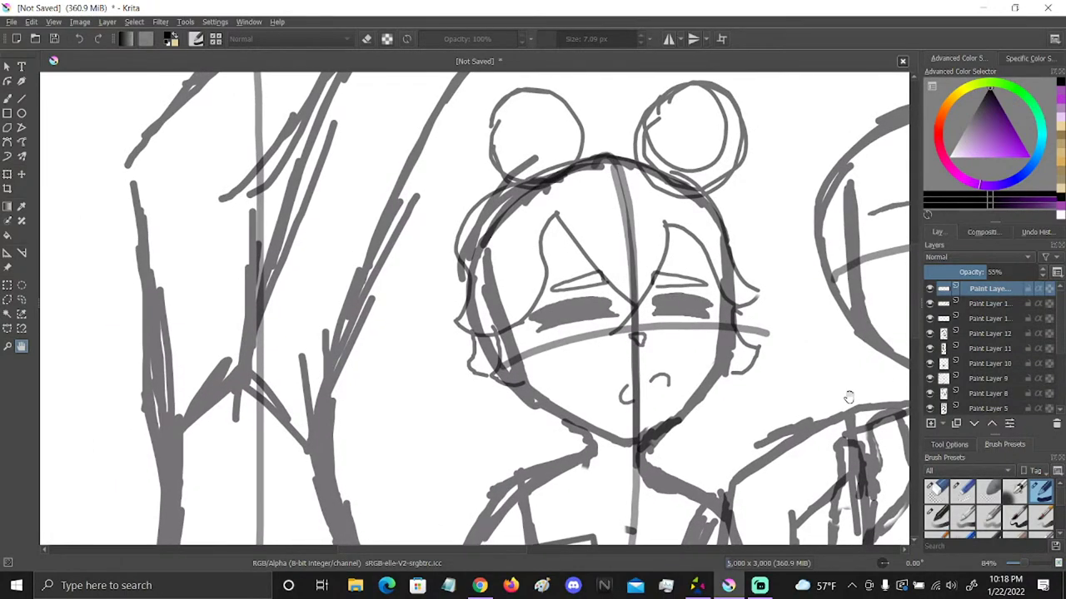
key(b)
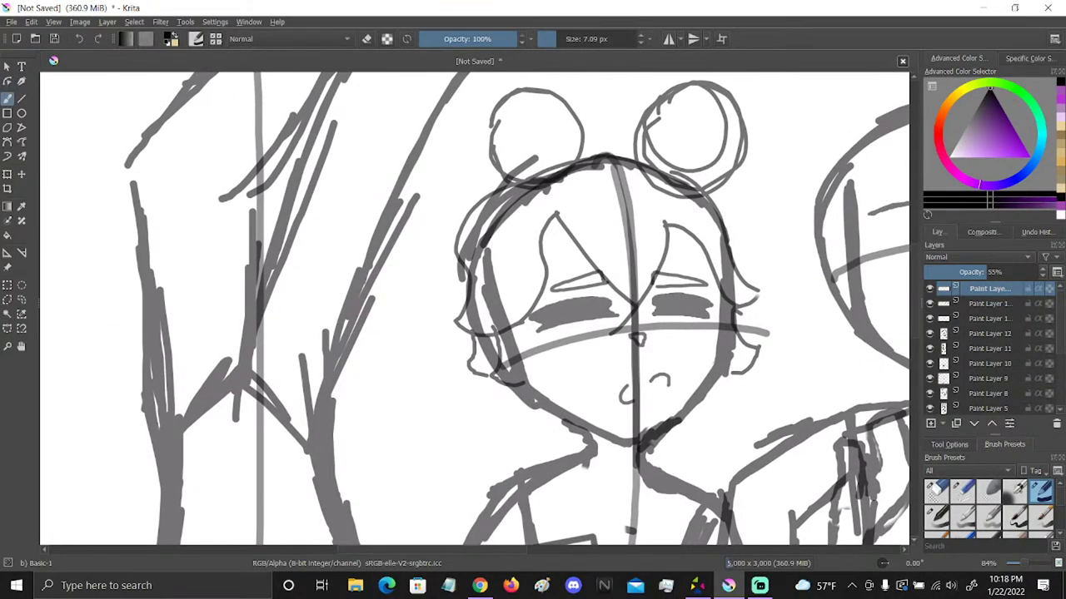
mouse_move(501, 368)
mouse_down()
mouse_move(444, 326)
mouse_move(458, 330)
mouse_up()
drag(770, 306, 746, 341)
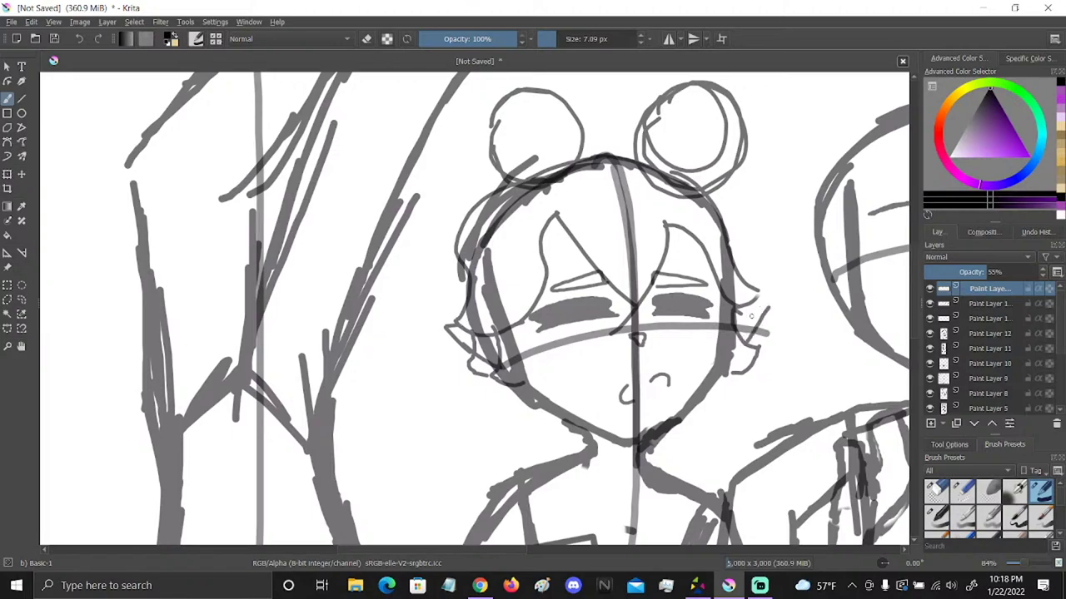
key(ctrl+z)
mouse_move(735, 332)
mouse_down()
mouse_move(767, 303)
mouse_move(763, 314)
mouse_up()
Sketch pointed, curved central hair locks hanging down from the crown of the upside-down head
click(21, 346)
mouse_move(796, 416)
mouse_down()
mouse_move(275, 295)
mouse_move(183, 312)
mouse_up()
drag(738, 312, 765, 407)
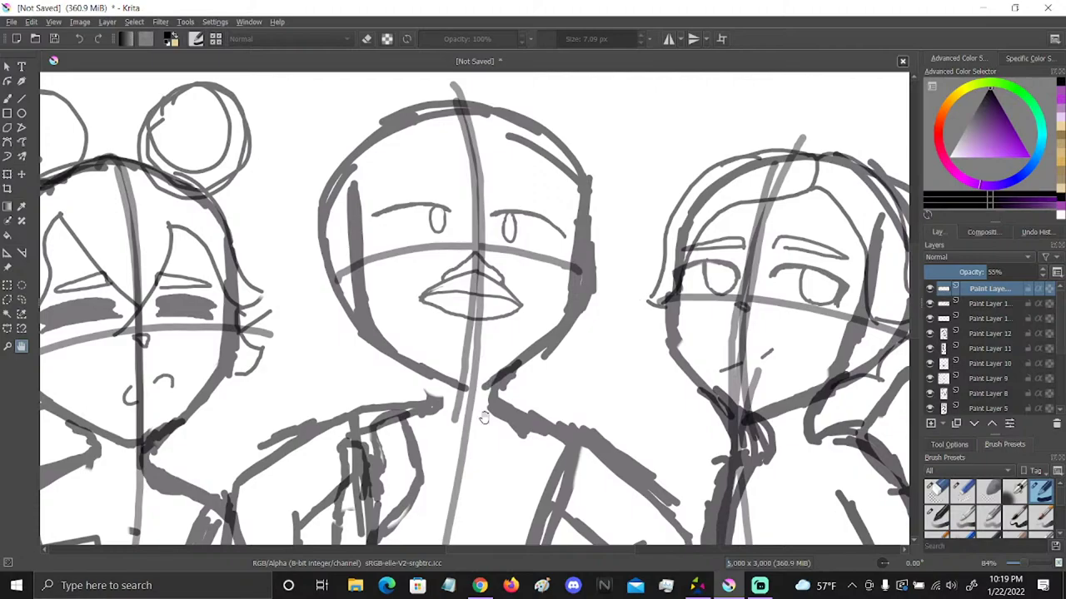
scroll(621, 296, up, 5)
drag(621, 295, 866, 145)
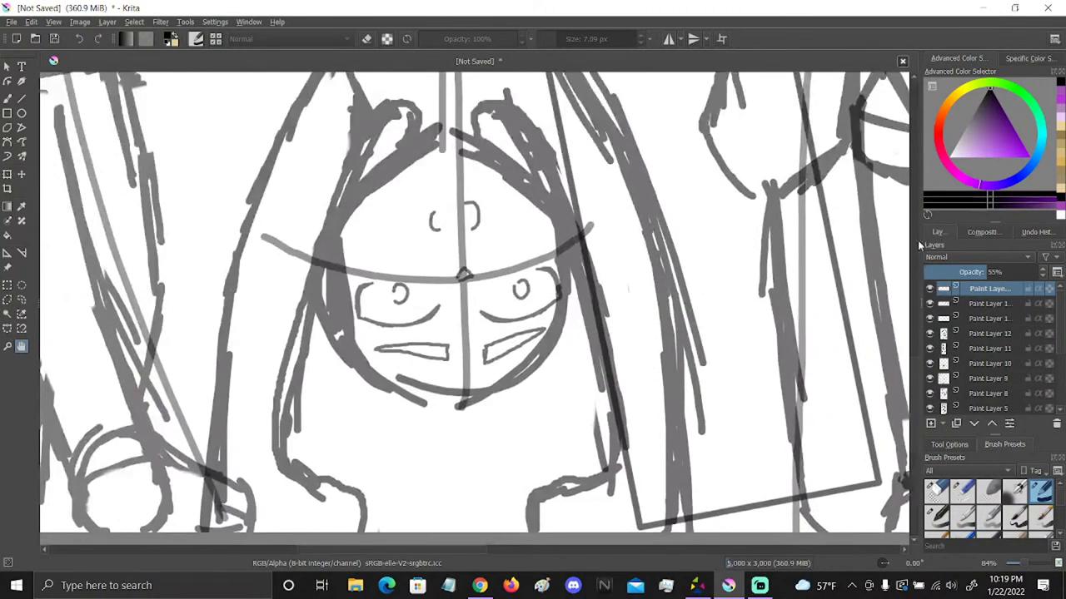
click(8, 100)
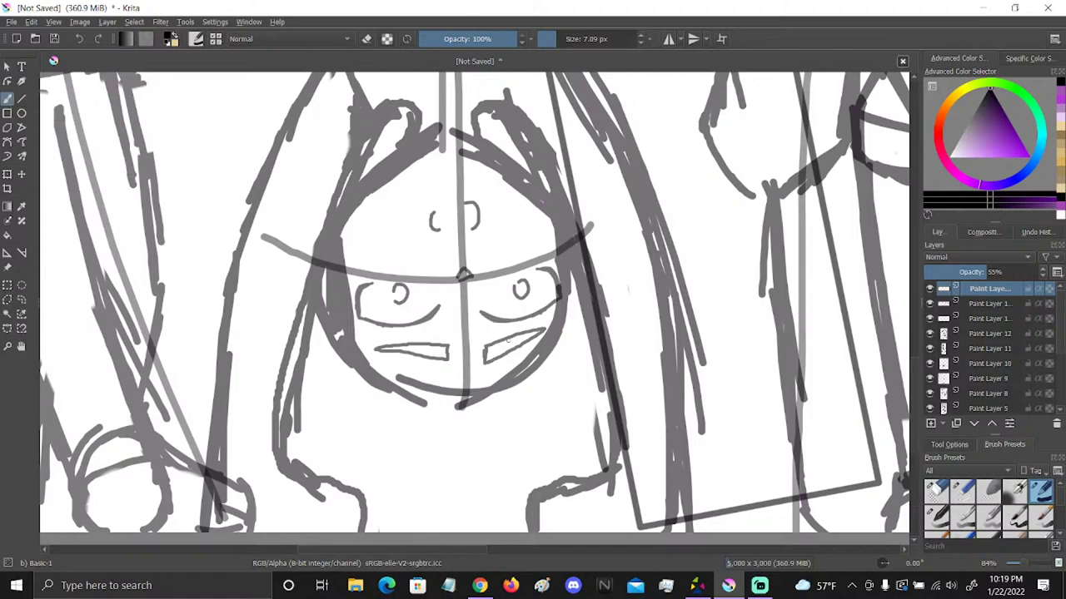
mouse_move(509, 379)
mouse_down()
mouse_move(518, 383)
mouse_move(491, 470)
mouse_up()
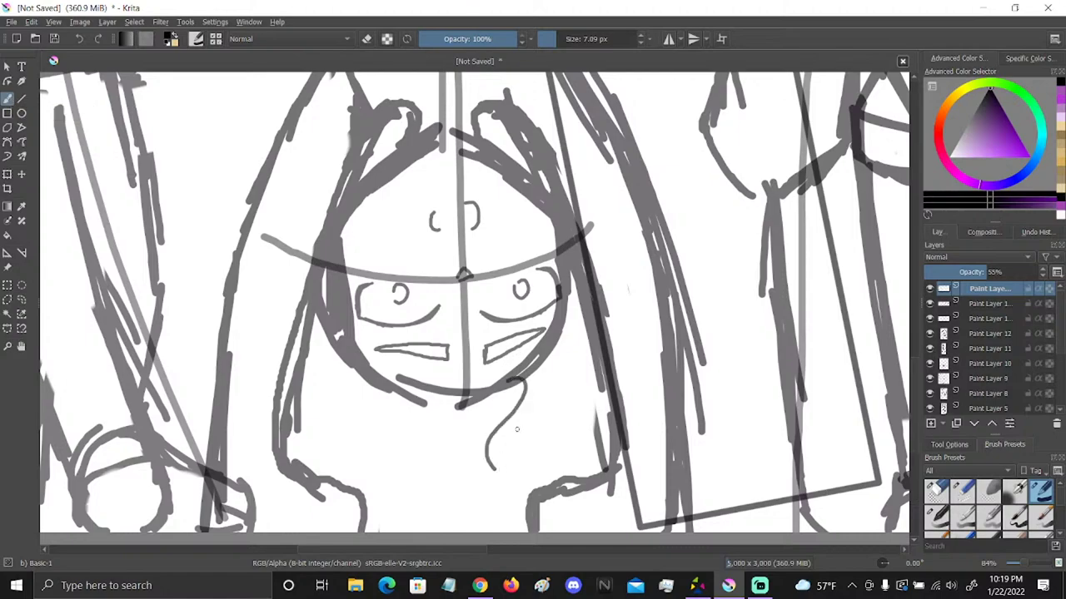
mouse_move(391, 376)
mouse_down()
mouse_move(439, 476)
mouse_move(442, 504)
mouse_up()
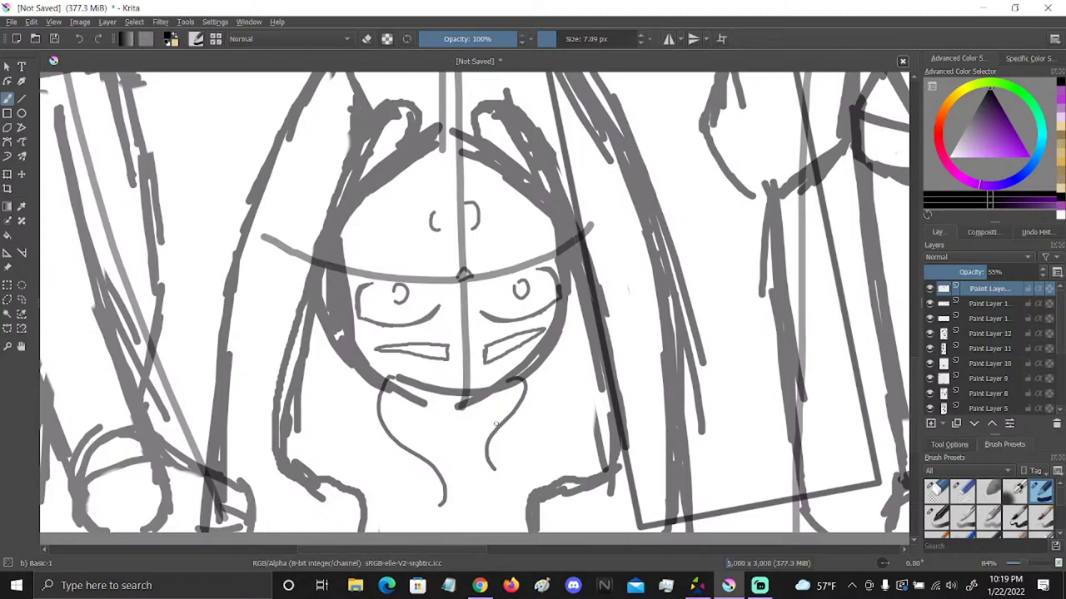
drag(490, 391, 450, 510)
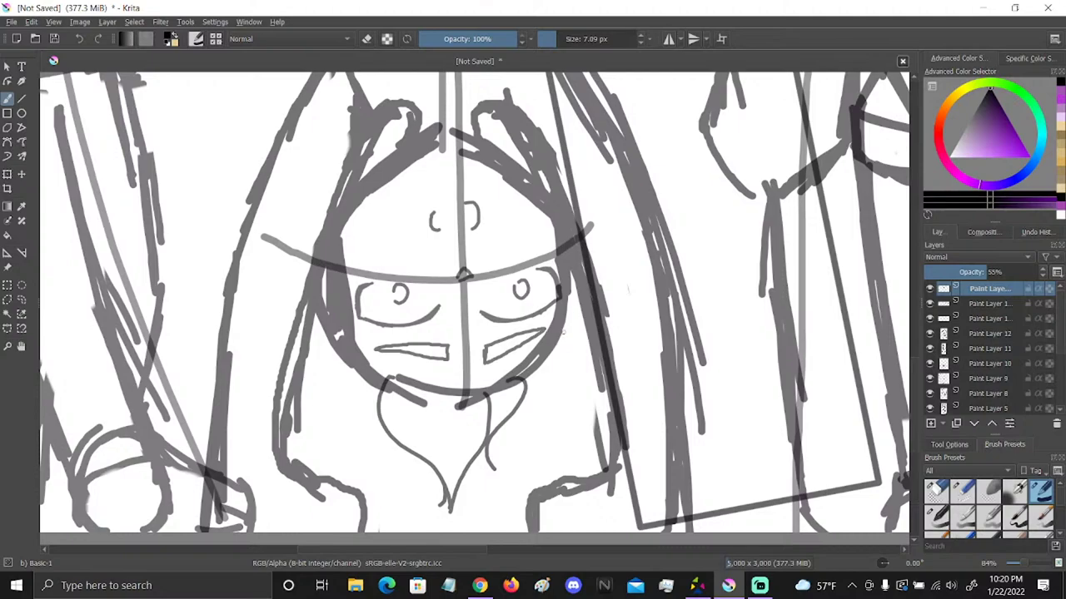
Sketch a pointed hair lock hanging down on each side of the upside-down head
drag(568, 281, 570, 428)
drag(523, 379, 568, 436)
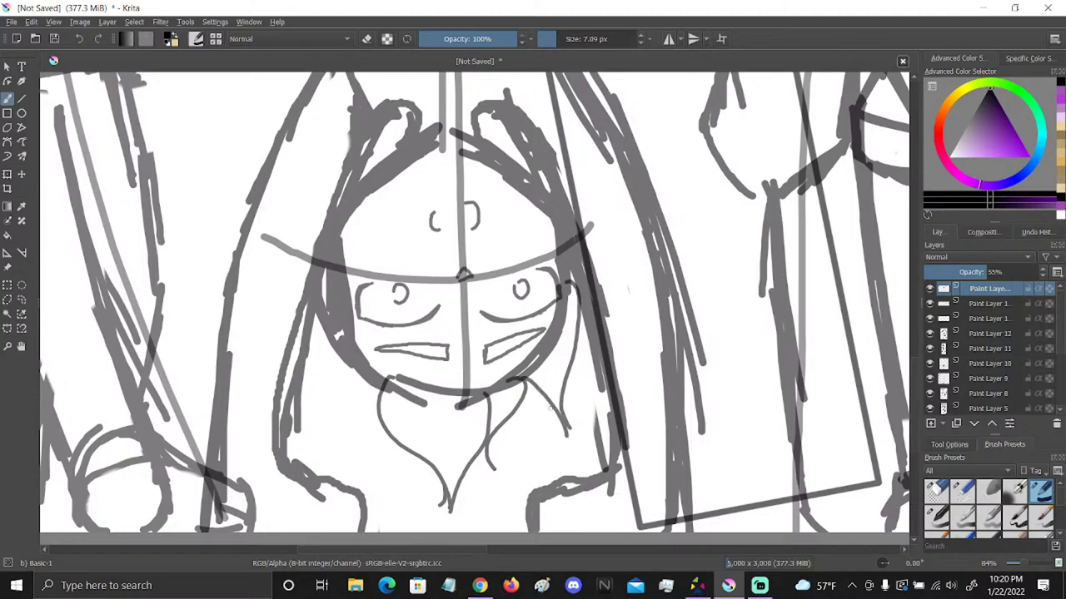
drag(325, 307, 307, 356)
drag(328, 363, 320, 436)
drag(380, 383, 312, 439)
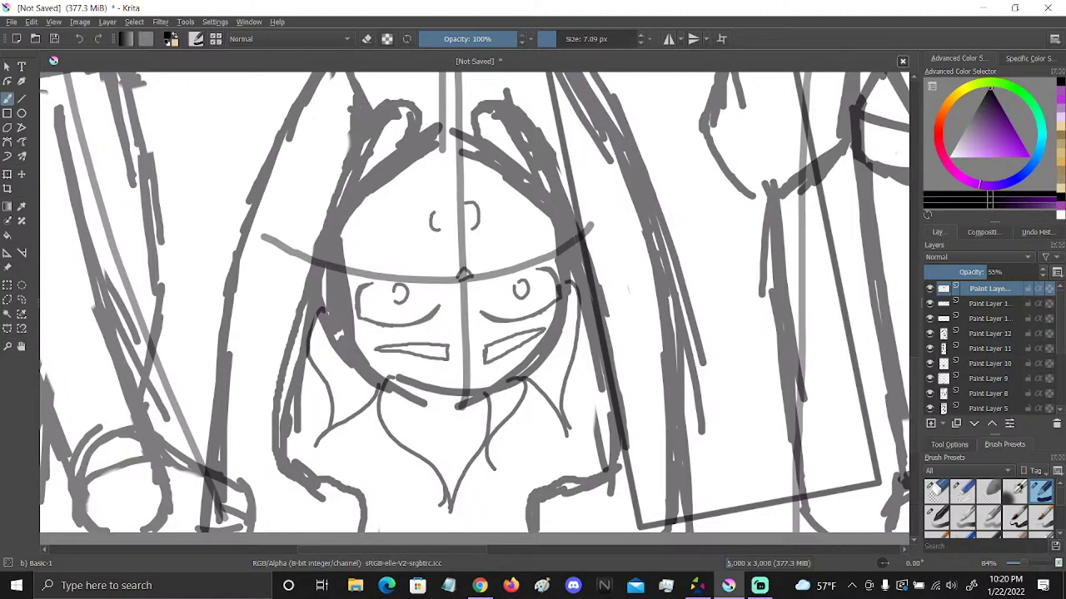
Add short hatched hair strokes along the lower rim of the upside-down head, above the hanging locks
mouse_move(401, 376)
mouse_down()
mouse_move(408, 391)
mouse_move(468, 412)
mouse_move(508, 394)
mouse_up()
drag(553, 339, 566, 314)
drag(566, 304, 573, 300)
drag(321, 326, 328, 336)
drag(331, 340, 346, 360)
drag(346, 358, 361, 384)
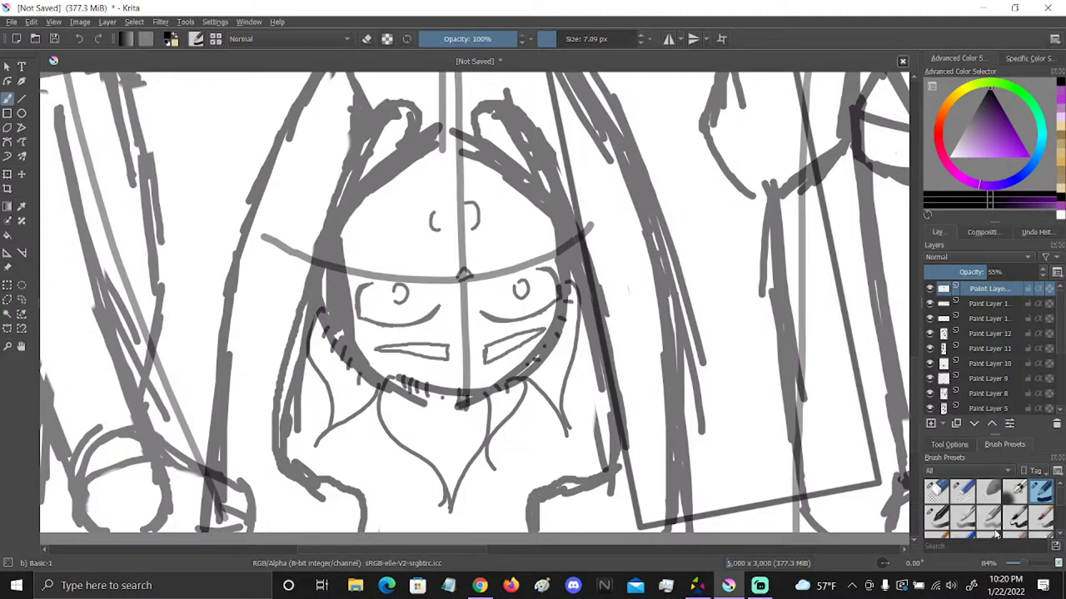
Sketch an ear at eye level on the outer side of each of the two rightmost heads
scroll(396, 331, down, 5)
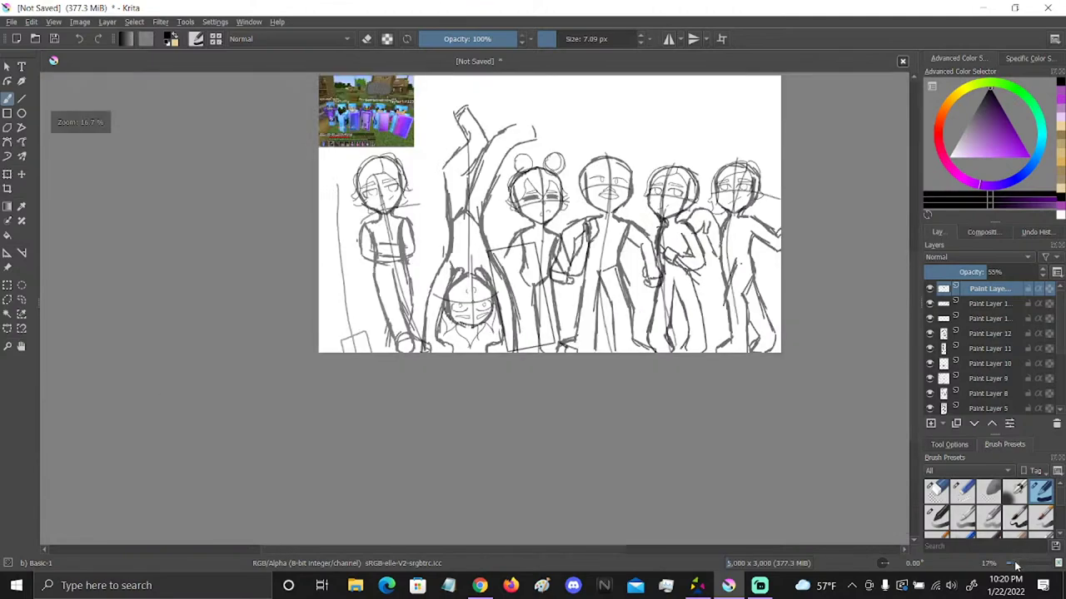
click(22, 346)
drag(787, 333, 789, 444)
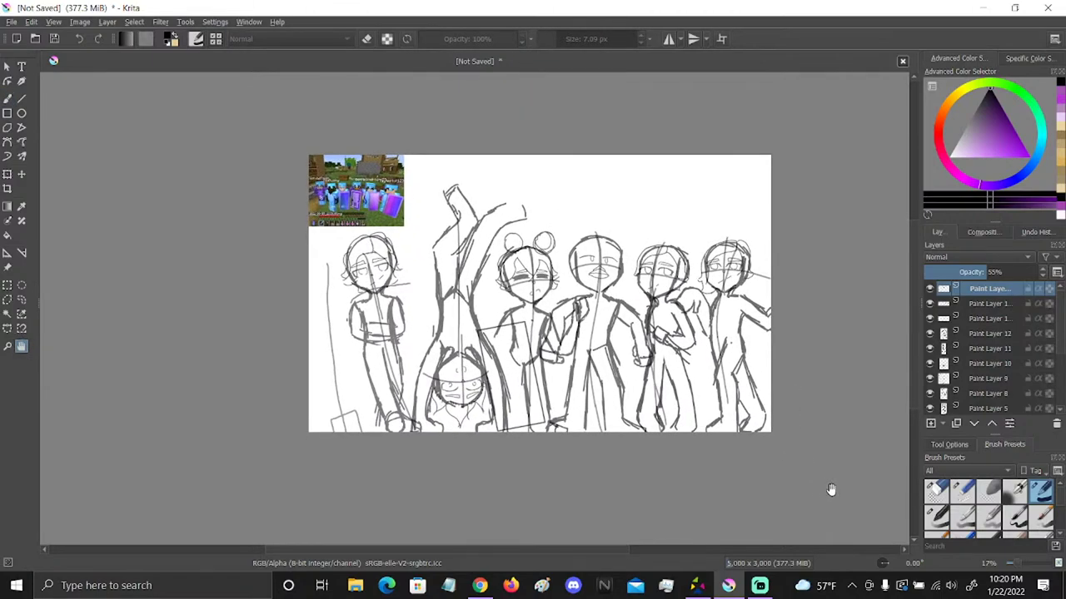
drag(842, 411, 781, 386)
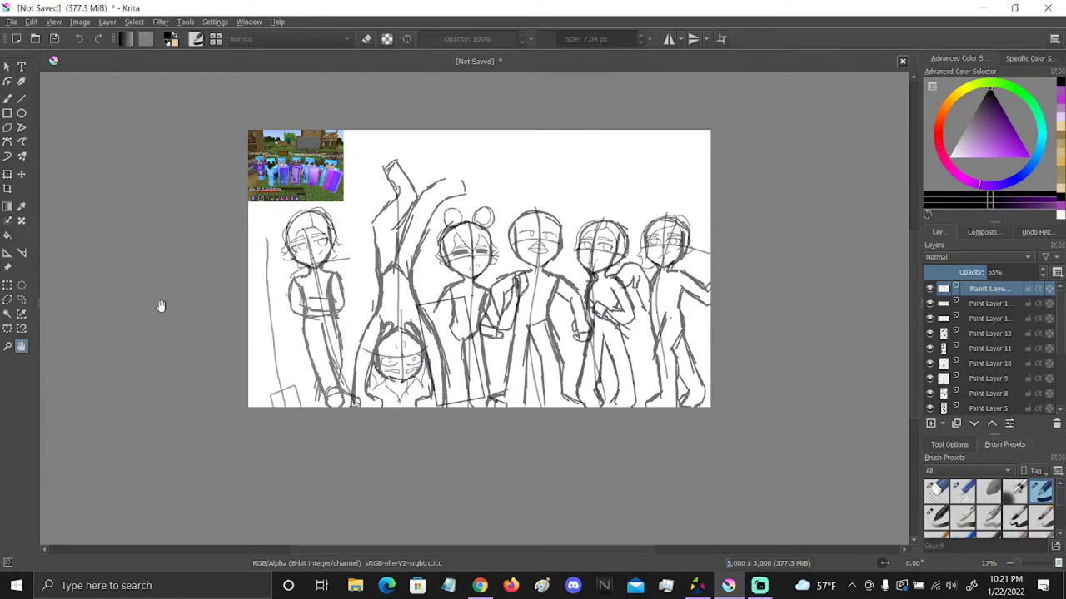
click(7, 346)
drag(562, 206, 607, 285)
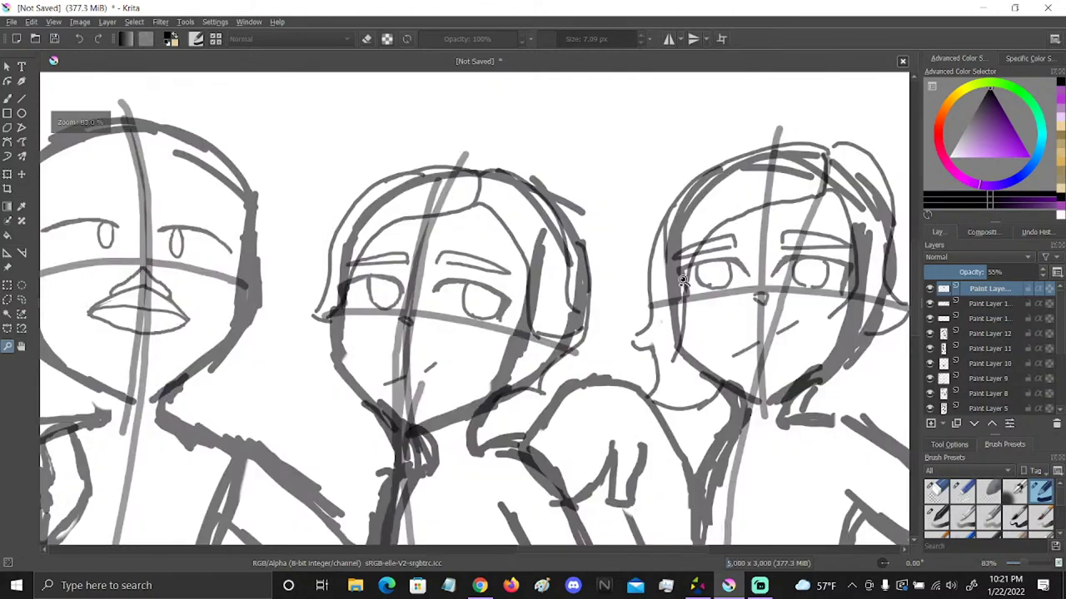
click(7, 82)
click(7, 97)
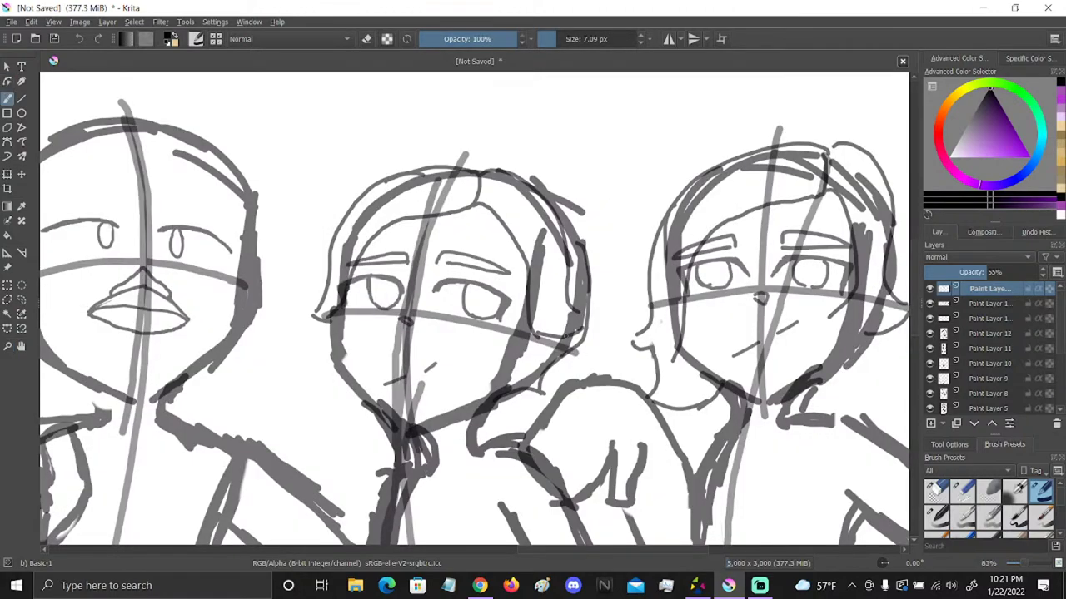
mouse_move(537, 304)
mouse_down()
mouse_move(560, 283)
mouse_move(568, 310)
mouse_move(520, 356)
mouse_up()
mouse_move(869, 268)
mouse_down()
mouse_move(884, 310)
mouse_move(866, 333)
mouse_up()
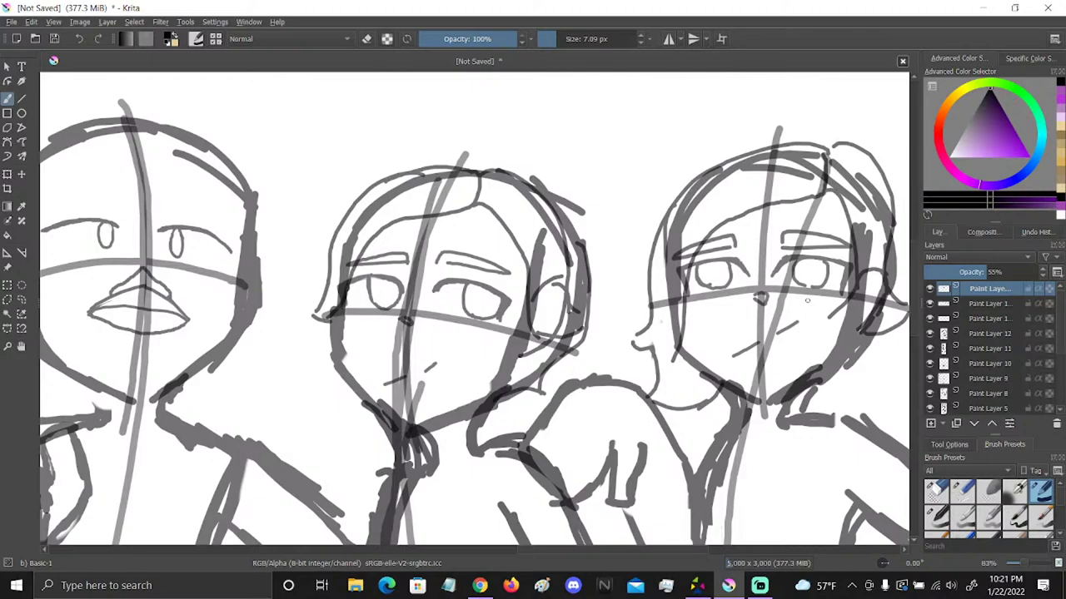
Sketch a small ear on each side of the leftmost figure's tilted head
click(21, 346)
drag(273, 410, 921, 359)
drag(255, 334, 722, 302)
drag(494, 316, 613, 281)
click(7, 98)
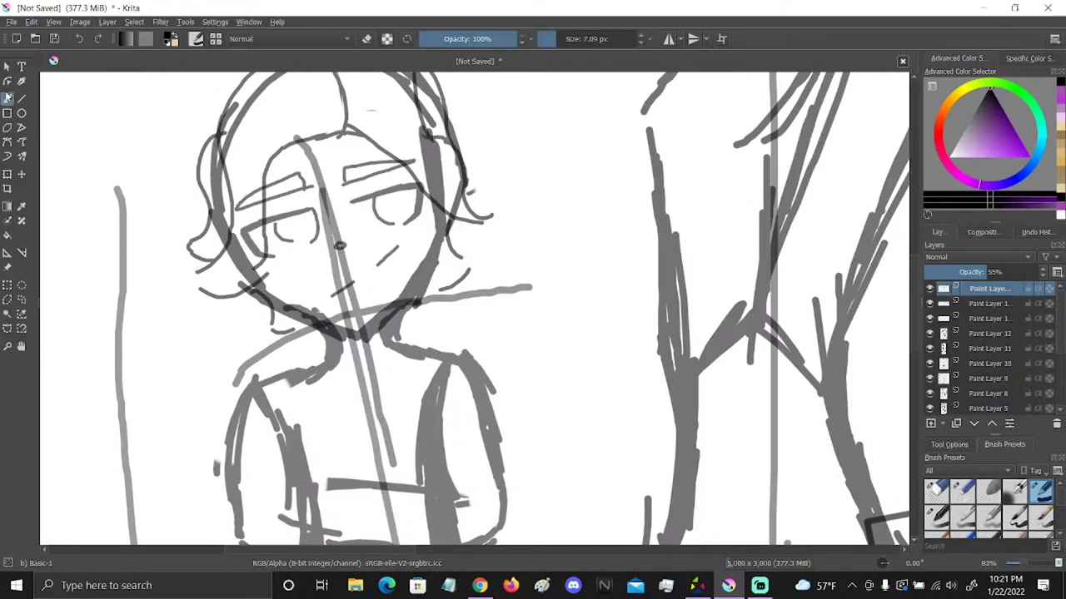
mouse_move(439, 180)
mouse_down()
mouse_move(462, 166)
mouse_move(457, 218)
mouse_up()
mouse_move(224, 237)
mouse_down()
mouse_move(220, 278)
mouse_move(249, 293)
mouse_up()
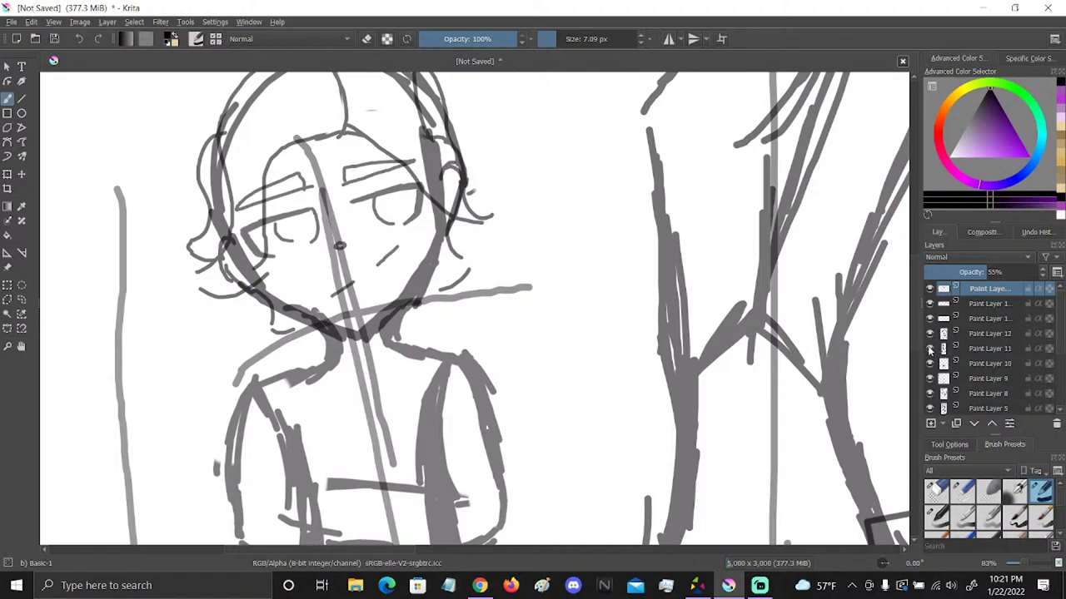
On Paint Layer 5, erase the overlapping forearm lines in the middle of the leftmost figure's crossed arms
click(931, 409)
click(931, 409)
click(963, 410)
key(space)
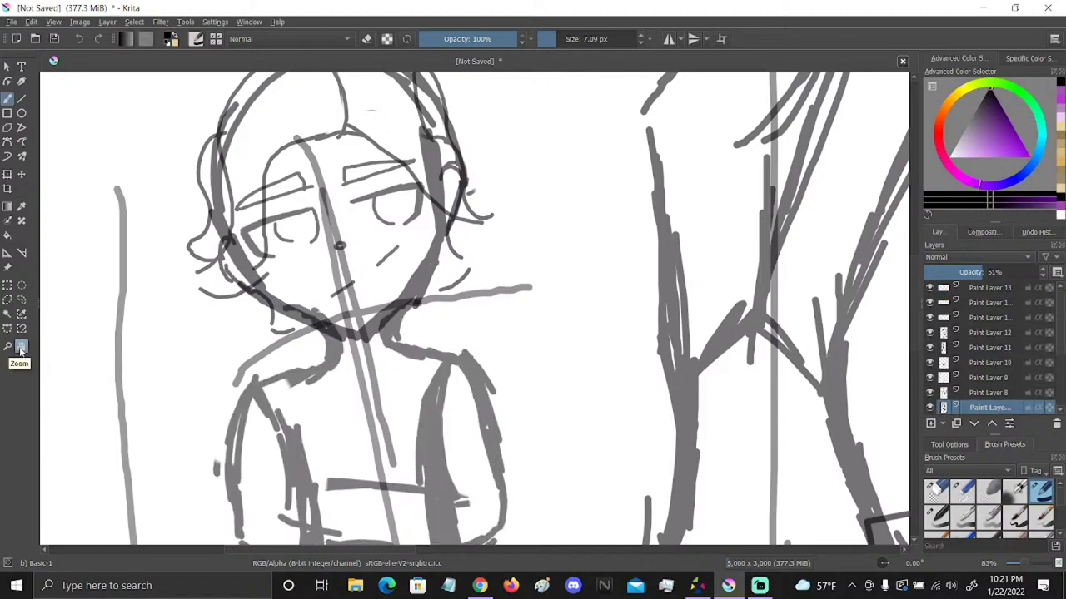
drag(472, 410, 587, 293)
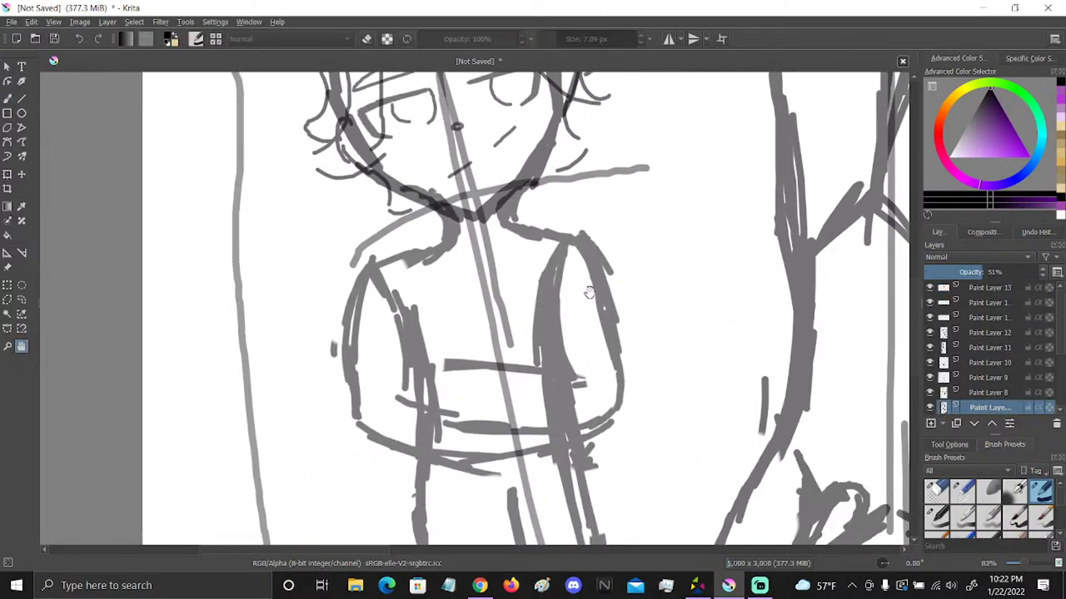
click(936, 491)
mouse_move(531, 402)
mouse_down()
mouse_move(469, 369)
mouse_move(440, 369)
mouse_move(475, 452)
mouse_move(529, 396)
mouse_up()
Redraw the leftmost figure's crossed forearms from elbow to elbow using the Basic-1 brush at 12.43 px
click(1040, 489)
drag(411, 320, 434, 448)
click(559, 39)
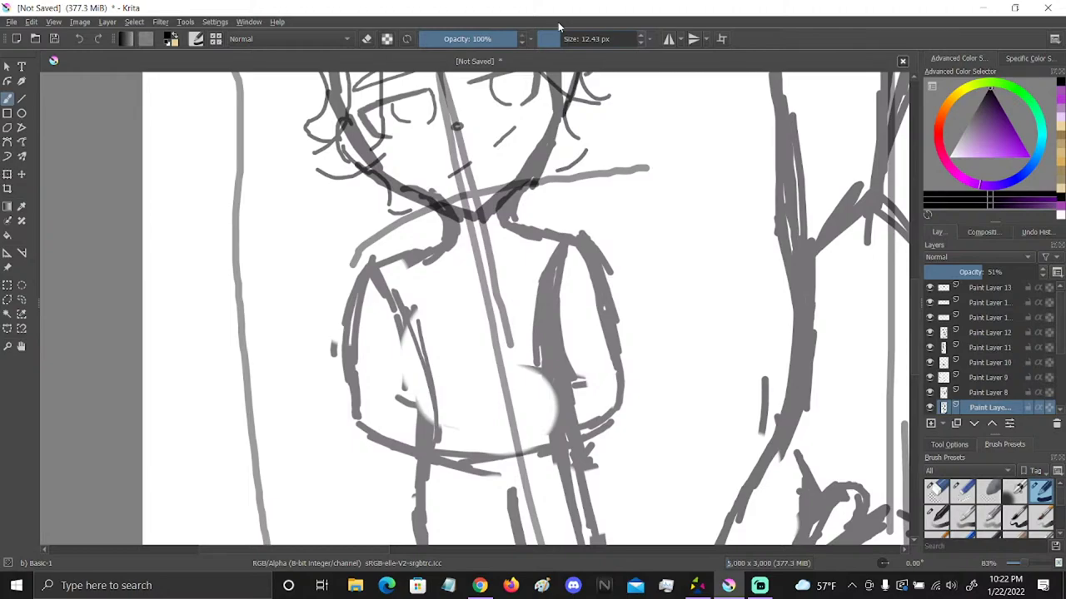
mouse_move(479, 356)
mouse_down()
mouse_move(417, 357)
mouse_move(420, 344)
mouse_move(435, 354)
mouse_move(394, 314)
mouse_move(402, 390)
mouse_up()
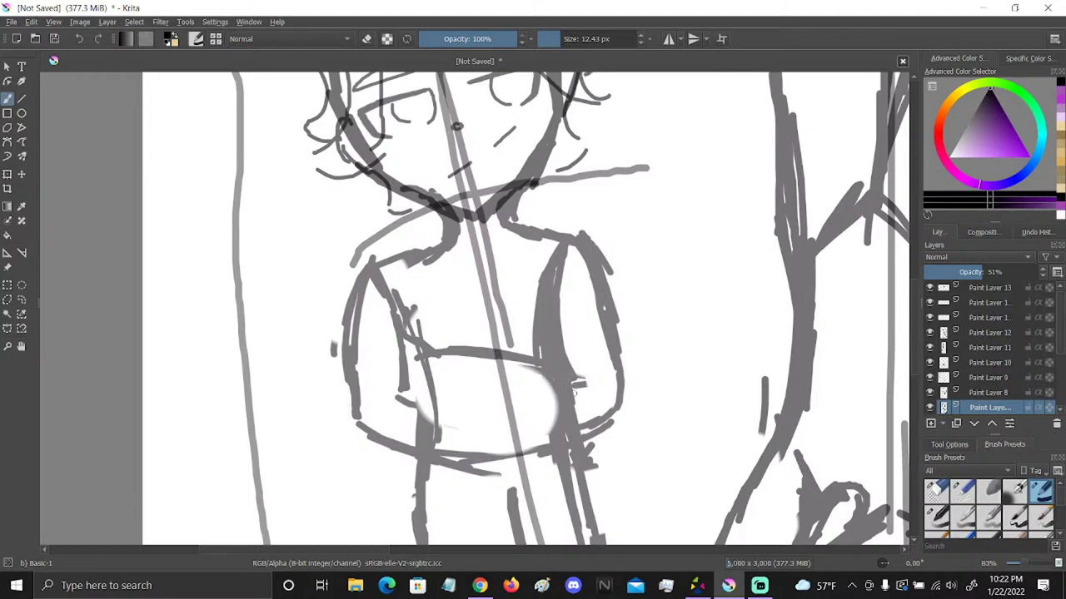
drag(401, 395, 558, 402)
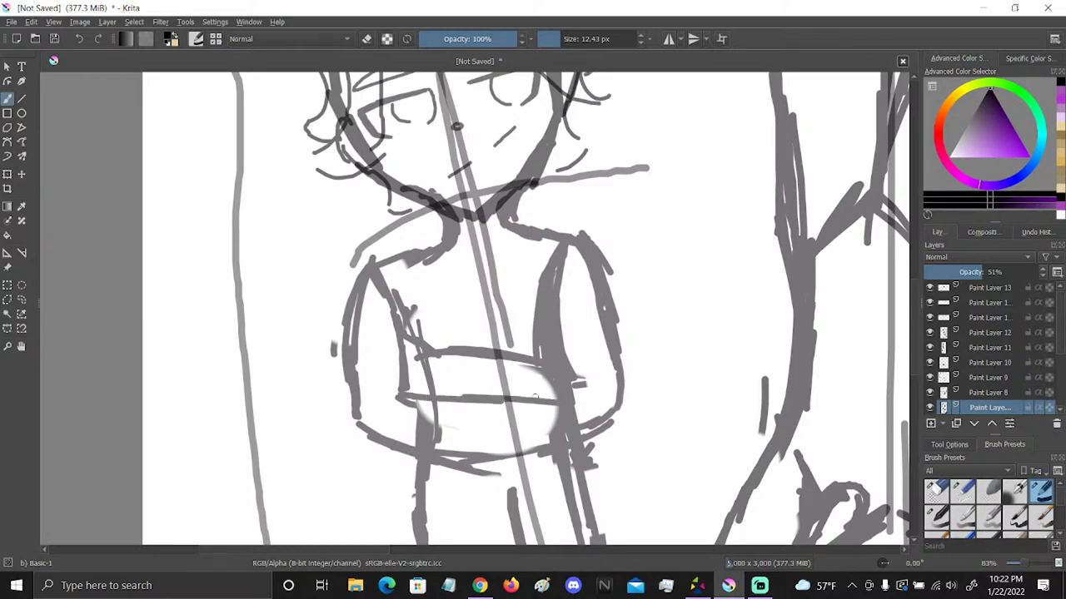
mouse_move(575, 407)
mouse_down()
mouse_move(596, 409)
mouse_move(579, 401)
mouse_up()
drag(490, 452, 551, 440)
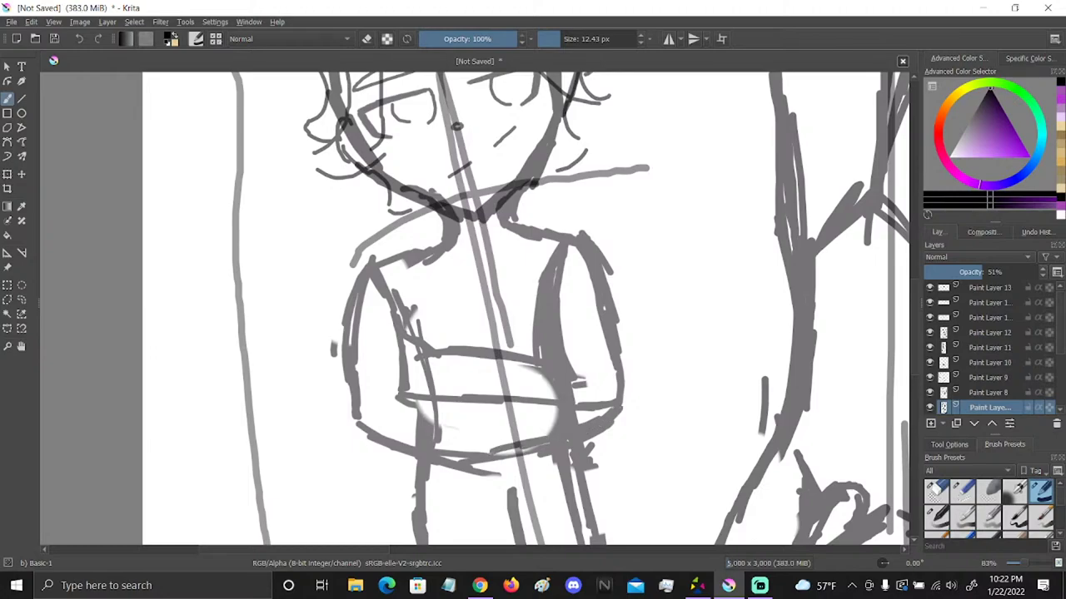
drag(428, 361, 543, 364)
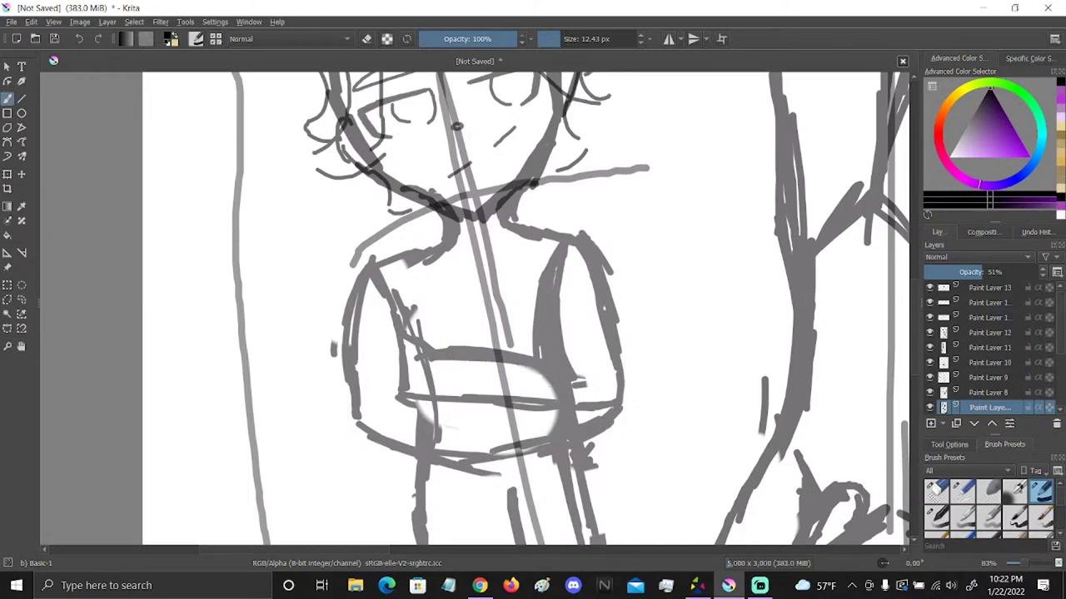
click(936, 491)
drag(567, 375, 541, 393)
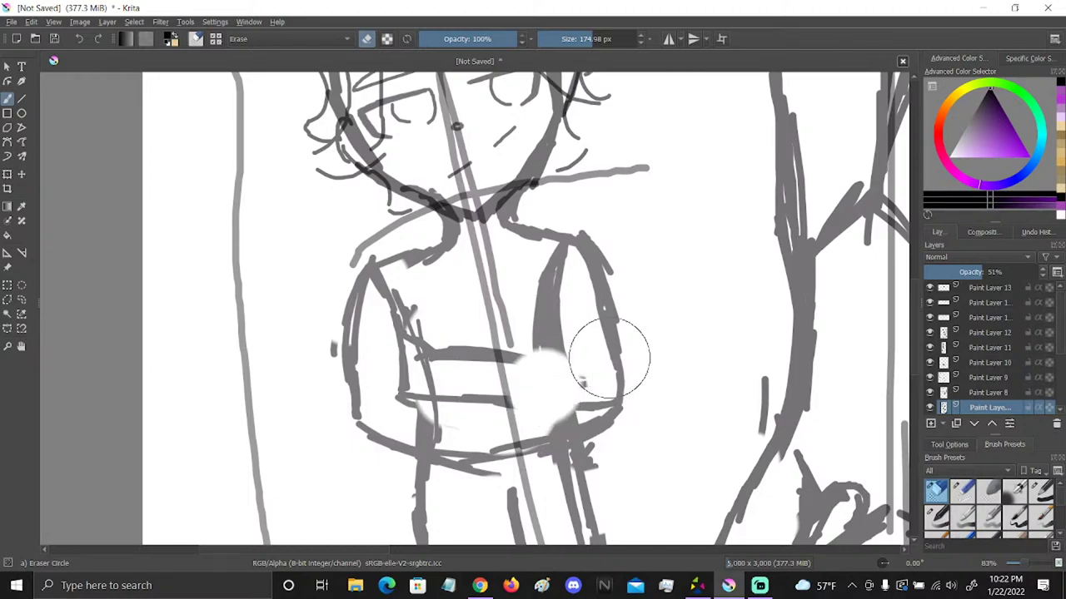
key(ctrl+z)
Erase the torso lines crossing the folded forearm near the elbow with the small eraser
click(963, 491)
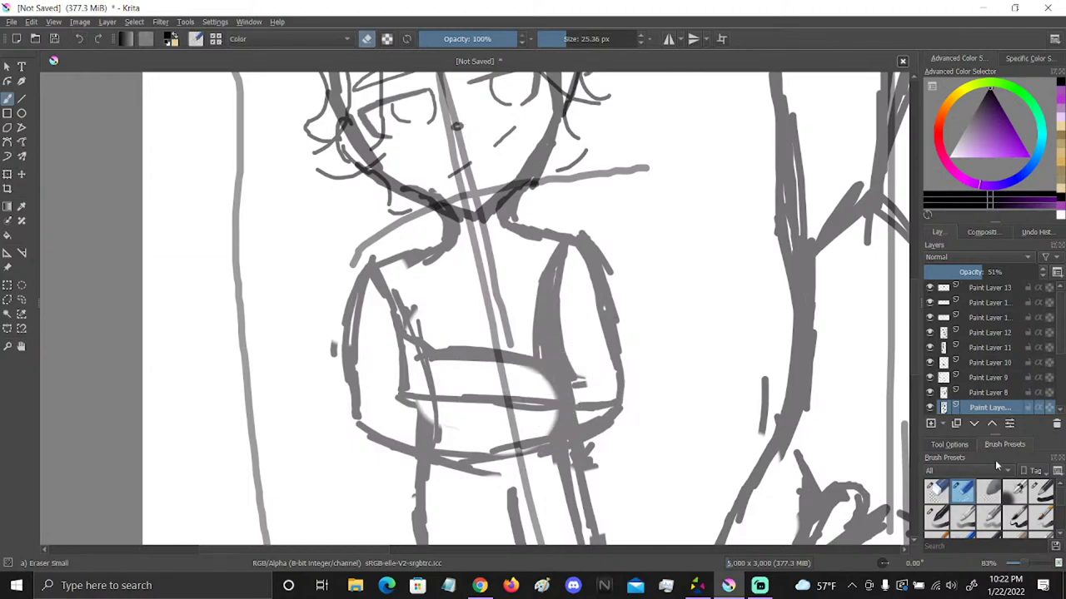
mouse_move(575, 384)
mouse_down()
mouse_move(551, 396)
mouse_move(540, 380)
mouse_move(601, 362)
mouse_up()
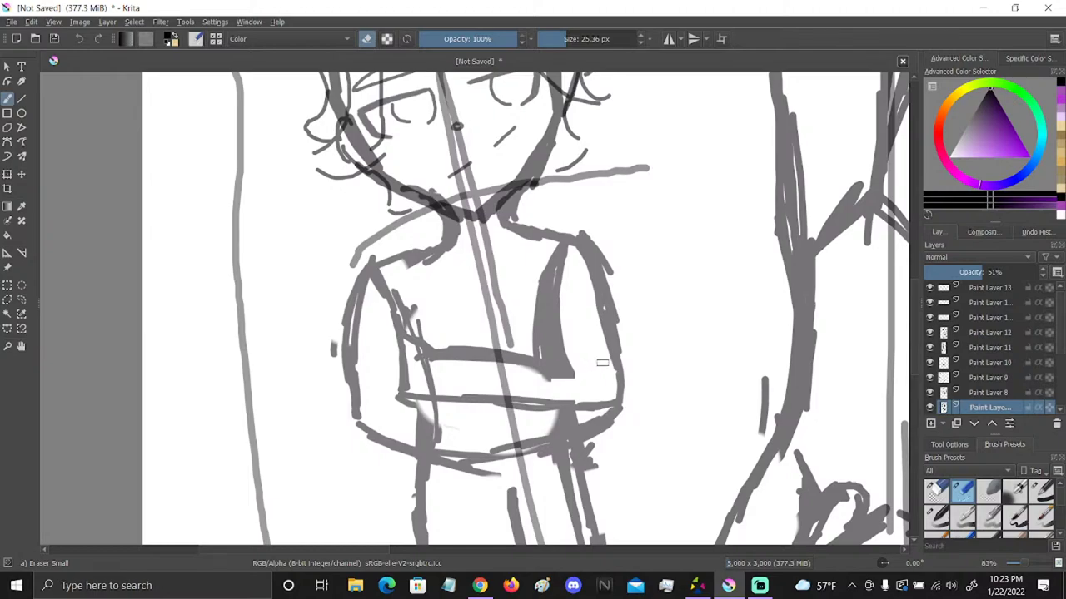
Add a new paint layer above Paint Layer 13 and return to the Basic-1 brush
click(22, 347)
mouse_move(654, 373)
mouse_down()
mouse_move(625, 404)
mouse_move(419, 341)
mouse_move(663, 363)
mouse_move(235, 330)
mouse_up()
mouse_move(474, 457)
mouse_down()
mouse_move(617, 418)
mouse_move(643, 373)
mouse_up()
click(1019, 568)
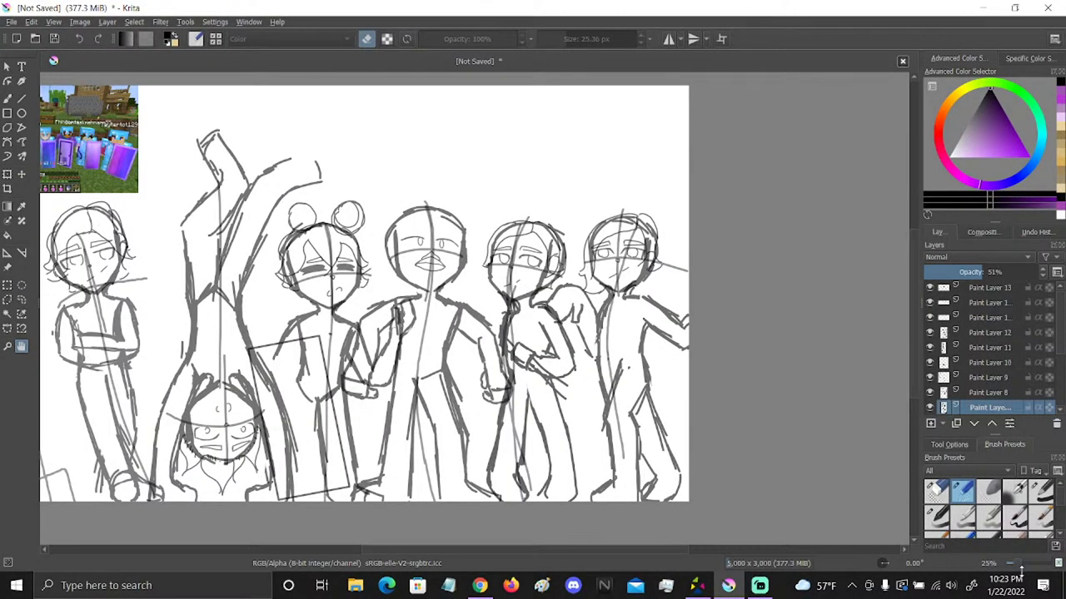
click(1020, 569)
drag(458, 370, 633, 344)
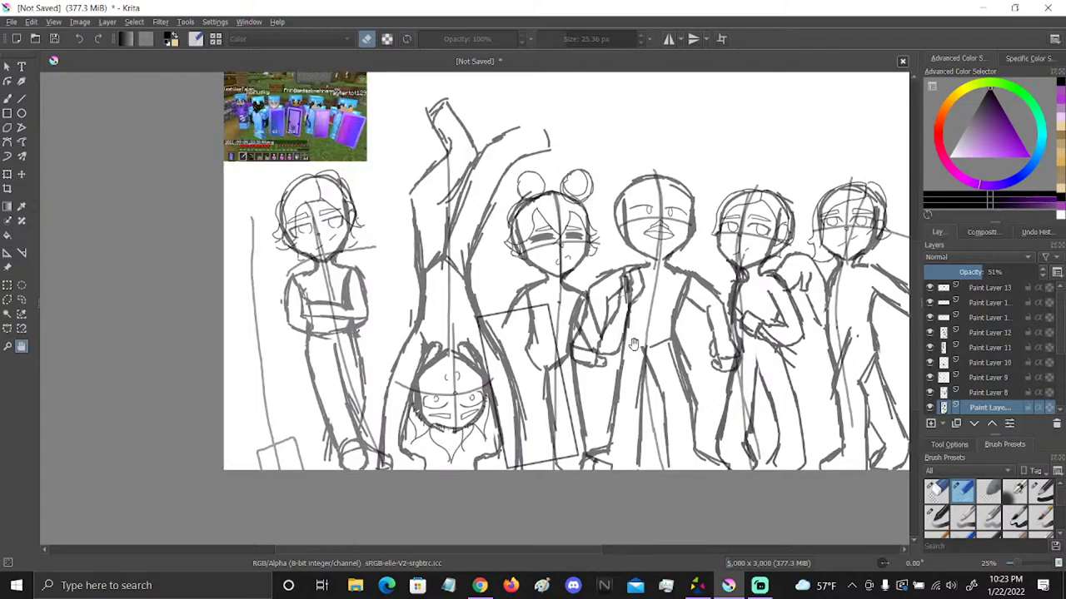
click(998, 288)
click(931, 423)
key(/)
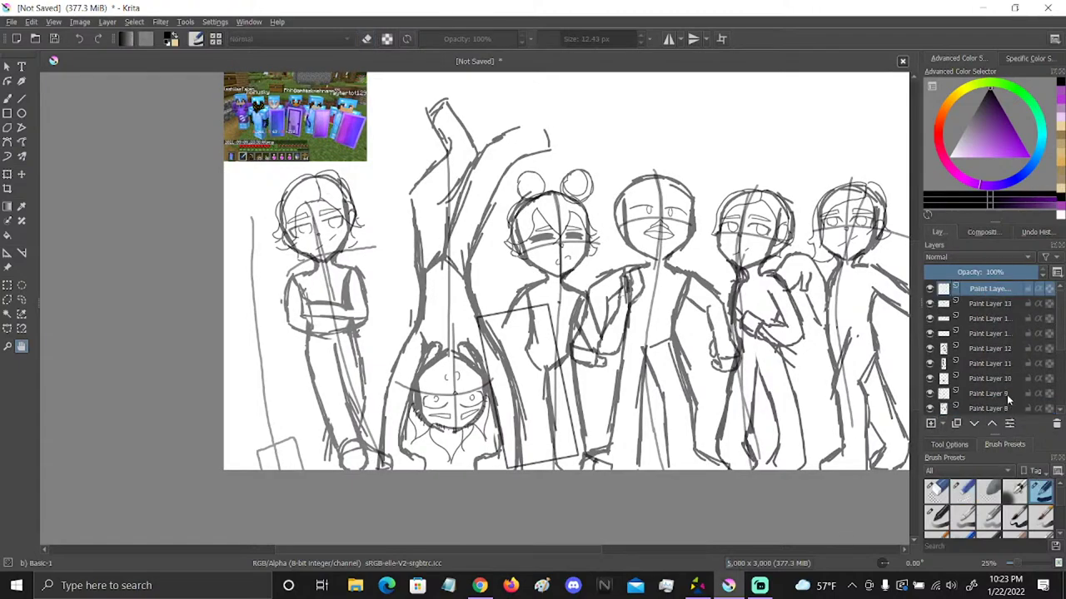
Trace the prop's pole beside the leftmost figure with an 88.92 px straight line and set the layer opacity to 56%
click(7, 347)
drag(219, 201, 366, 502)
click(6, 98)
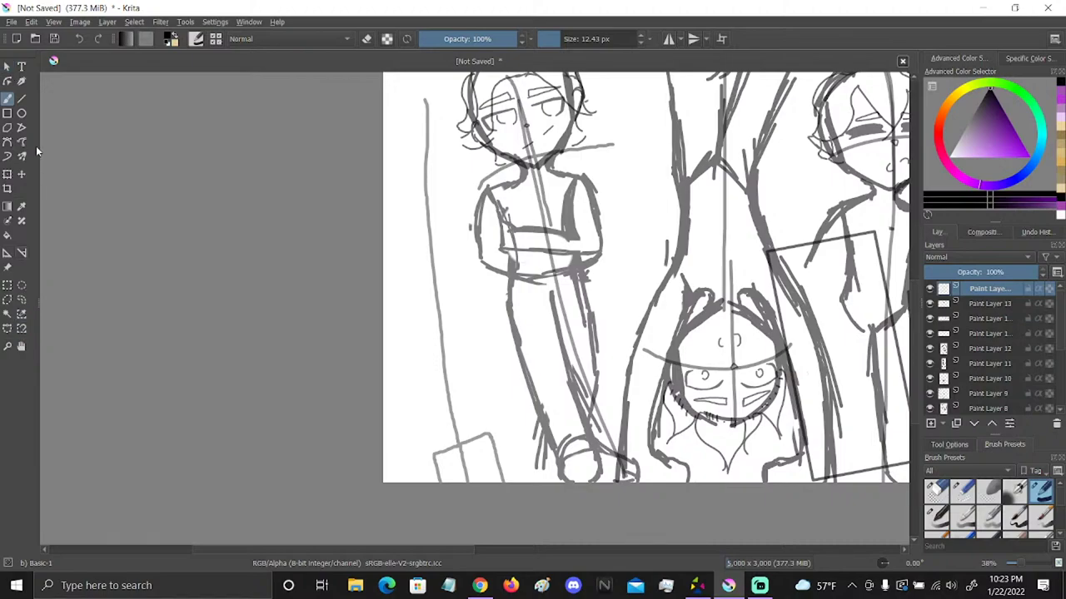
click(22, 98)
click(581, 38)
drag(423, 103, 454, 437)
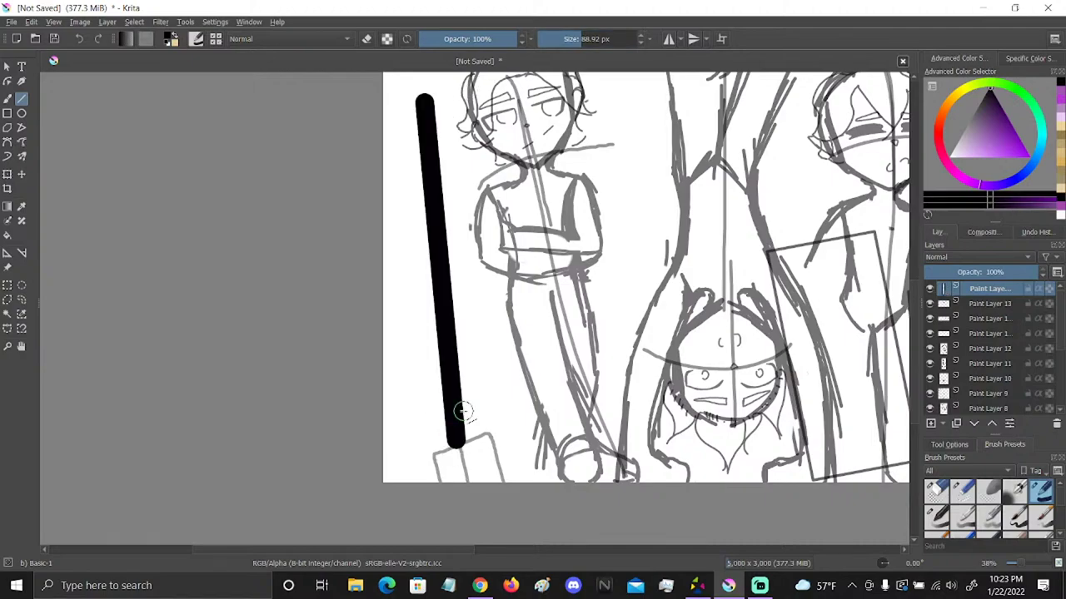
click(991, 272)
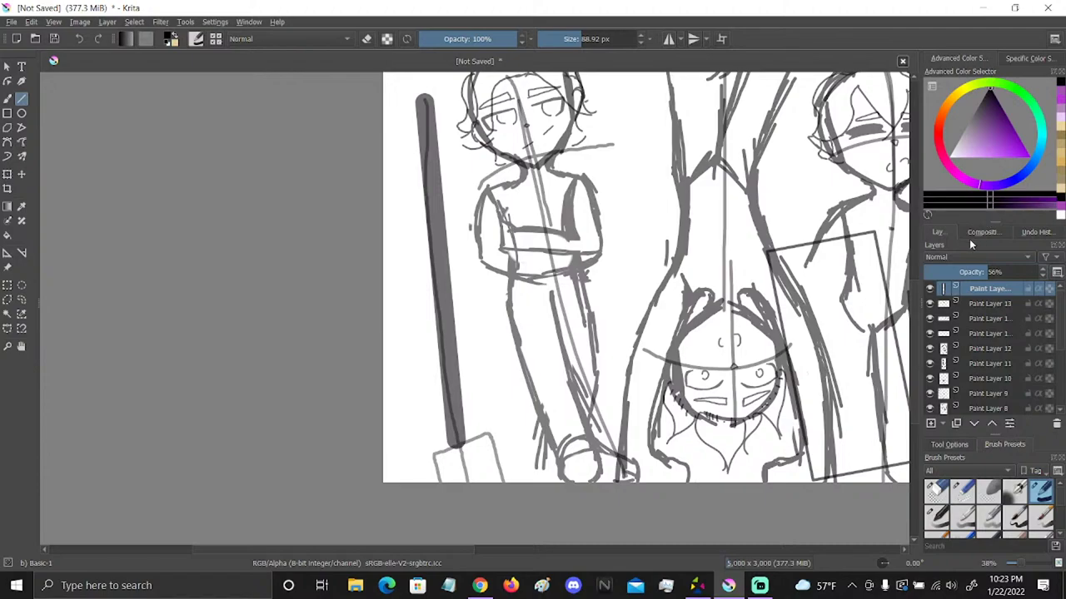
Trace the top and both sides of the prop's small tilted box with straight lines at 25.36 px
key(bracketleft)
key(bracketleft)
key(bracketleft)
drag(489, 433, 431, 456)
drag(491, 433, 504, 481)
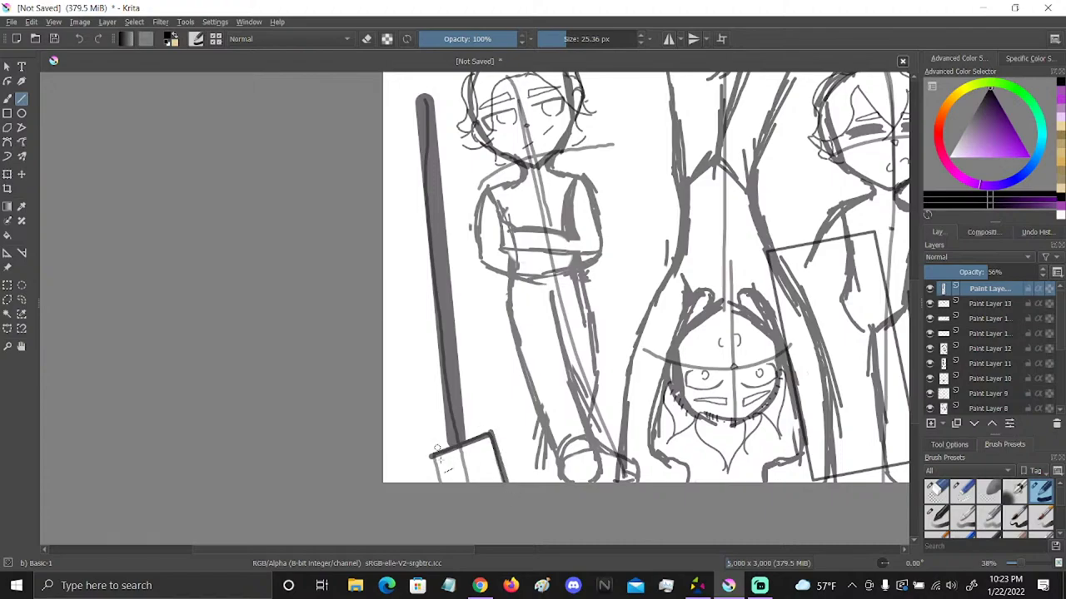
drag(432, 455, 434, 481)
Erase the thick pole line and the box outline traced over the prop's rough guide
click(938, 493)
mouse_move(425, 98)
mouse_down()
mouse_move(436, 356)
mouse_move(453, 476)
mouse_move(467, 487)
mouse_move(434, 305)
mouse_move(427, 423)
mouse_move(451, 491)
mouse_move(510, 477)
mouse_up()
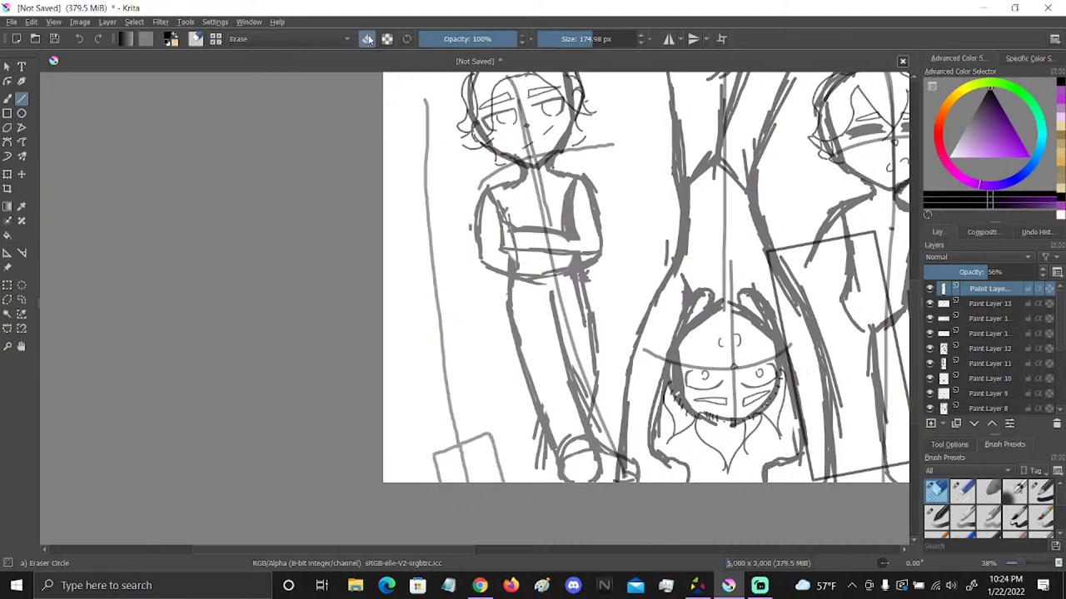
key(bracketleft)
key(bracketleft)
key(bracketleft)
key(bracketleft)
Draw a thin straight pole along the guide with Basic-1 and undo the short crossbar at its lower end
click(1041, 493)
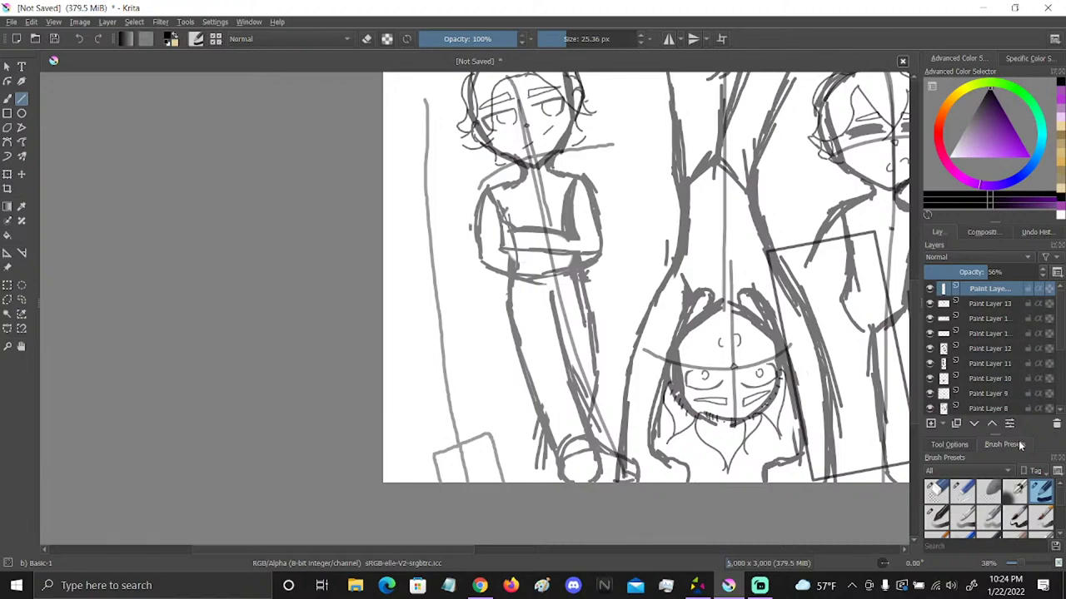
mouse_move(426, 101)
mouse_down()
mouse_move(456, 433)
mouse_move(448, 390)
mouse_move(470, 385)
mouse_up()
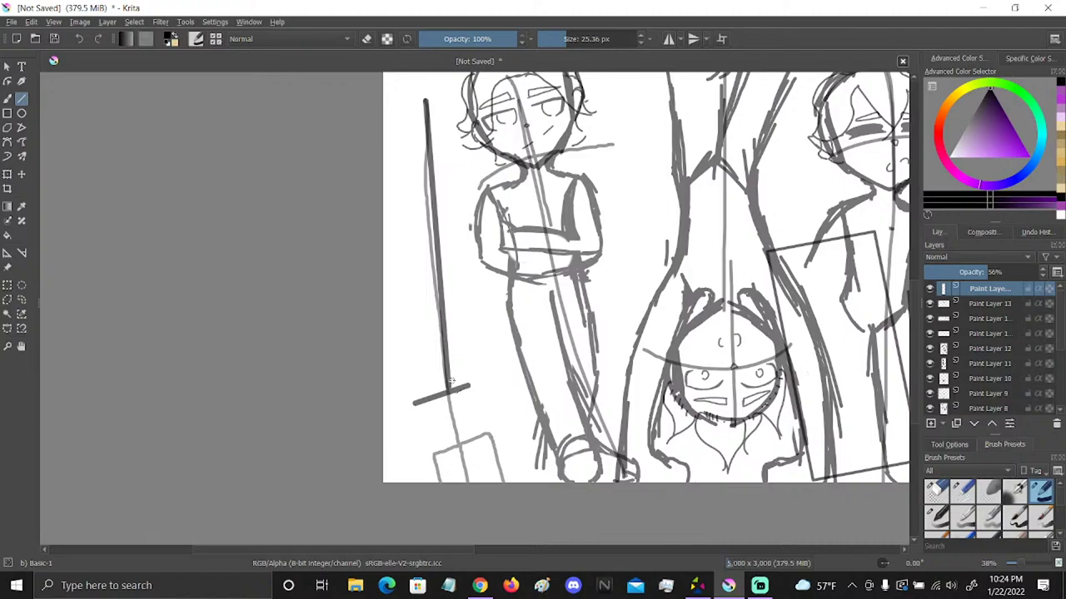
drag(468, 384, 484, 380)
click(80, 39)
click(80, 39)
Draw a larger tilted box around the guide box, running off the canvas bottom, with a straight line through its middle
drag(398, 410, 503, 373)
drag(400, 408, 410, 484)
drag(451, 398, 468, 484)
drag(502, 376, 528, 483)
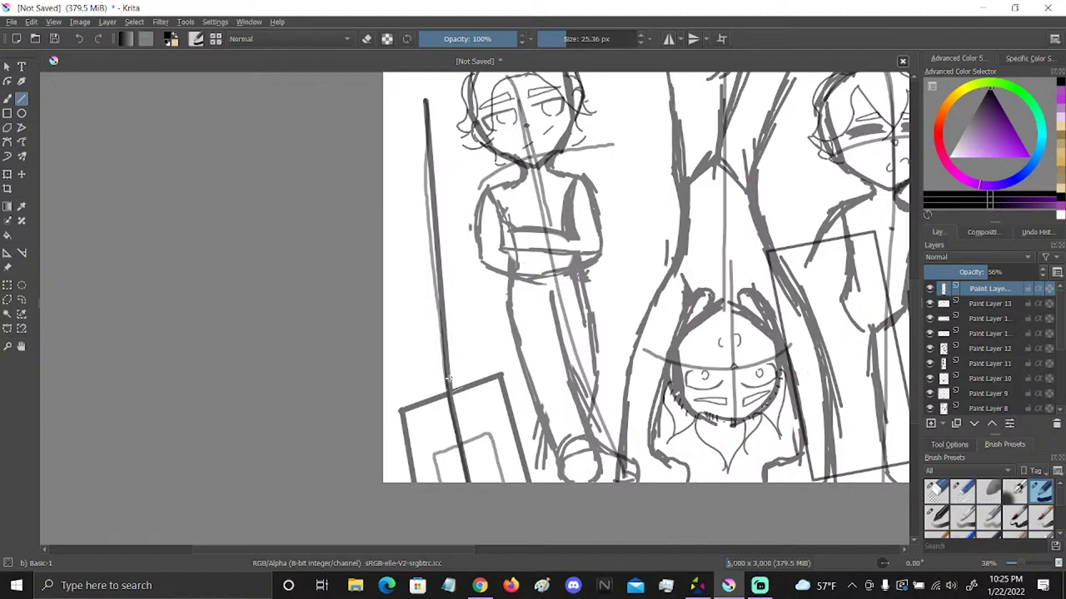
Thicken the larger box's upper edge into a solid band by adding and filling a second parallel line
drag(398, 402, 499, 367)
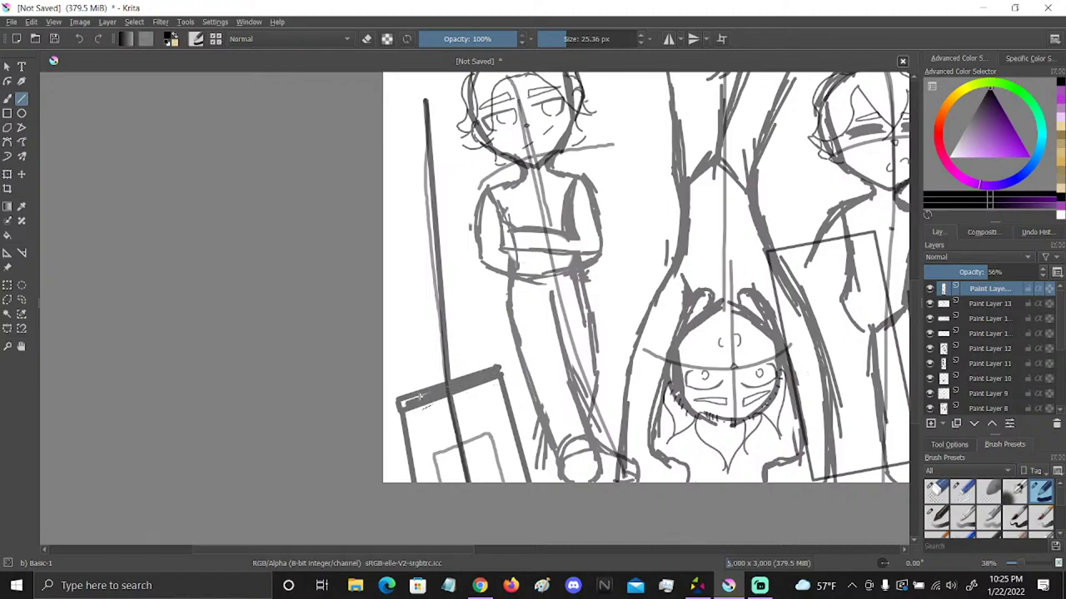
drag(405, 403, 492, 372)
key(e)
key(b)
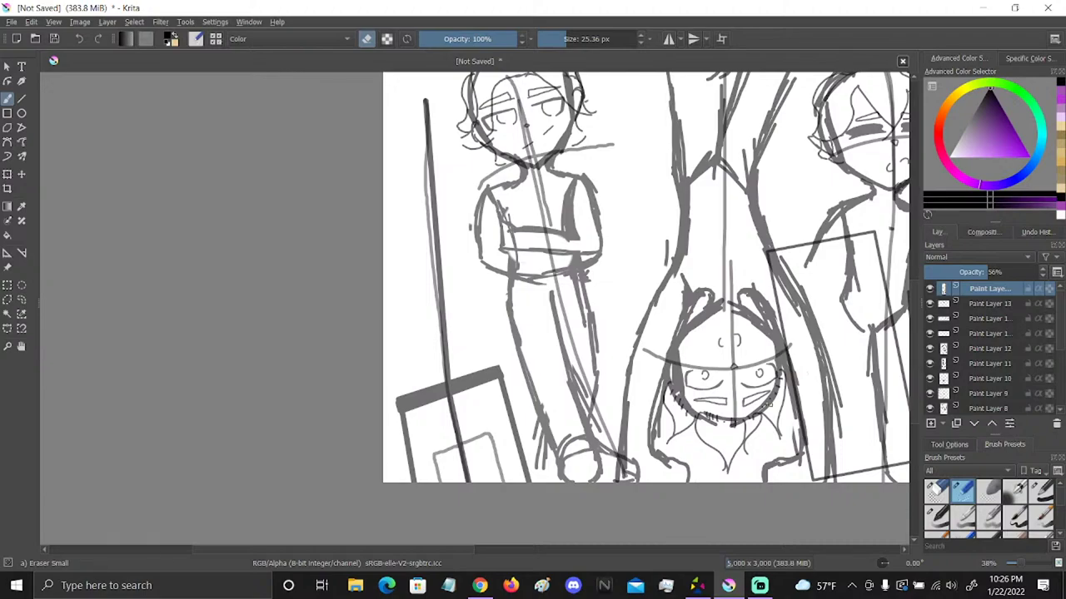
Shift the whole pole-and-box prop sideways toward the leftmost figure's legs and slightly down with the Transform tool
click(8, 174)
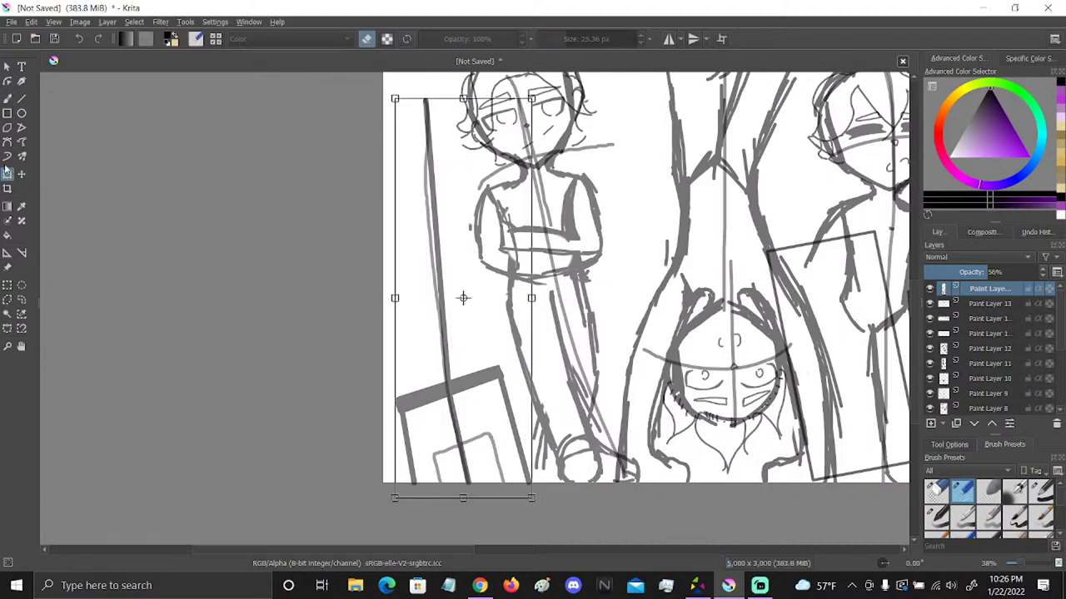
drag(478, 383, 510, 385)
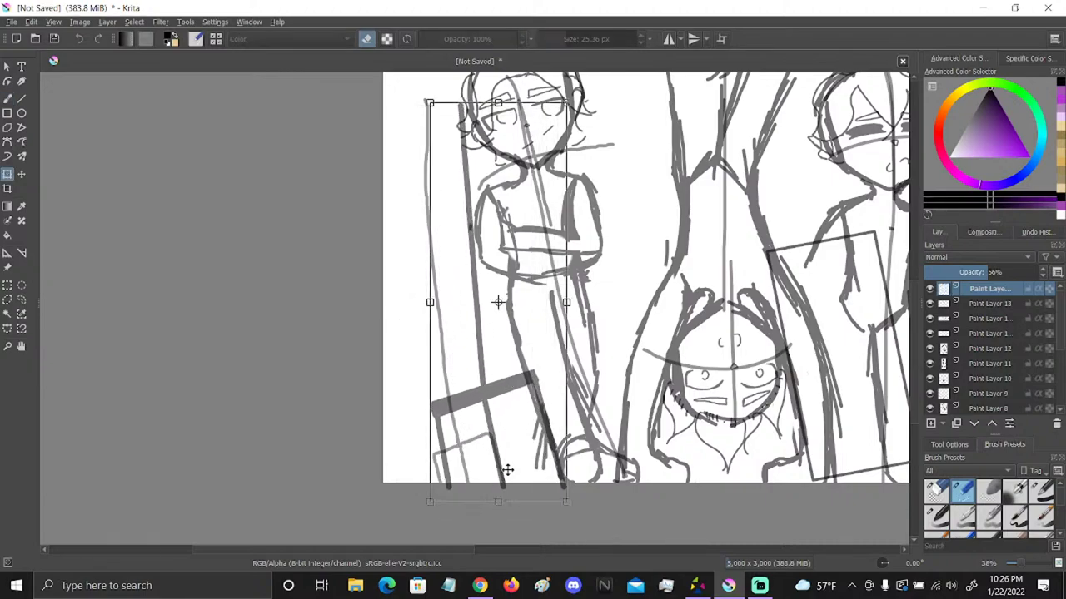
drag(487, 508, 499, 526)
click(23, 347)
drag(650, 183, 645, 214)
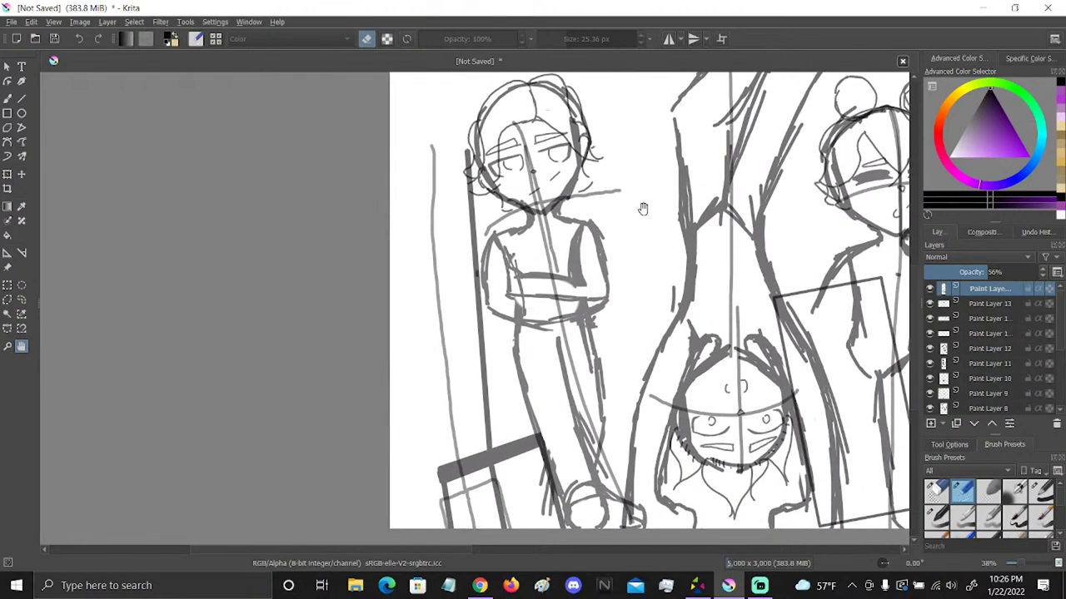
Move the pole-and-box prop beside the leftmost figure upward and stretch it taller with the Transform tool
click(8, 174)
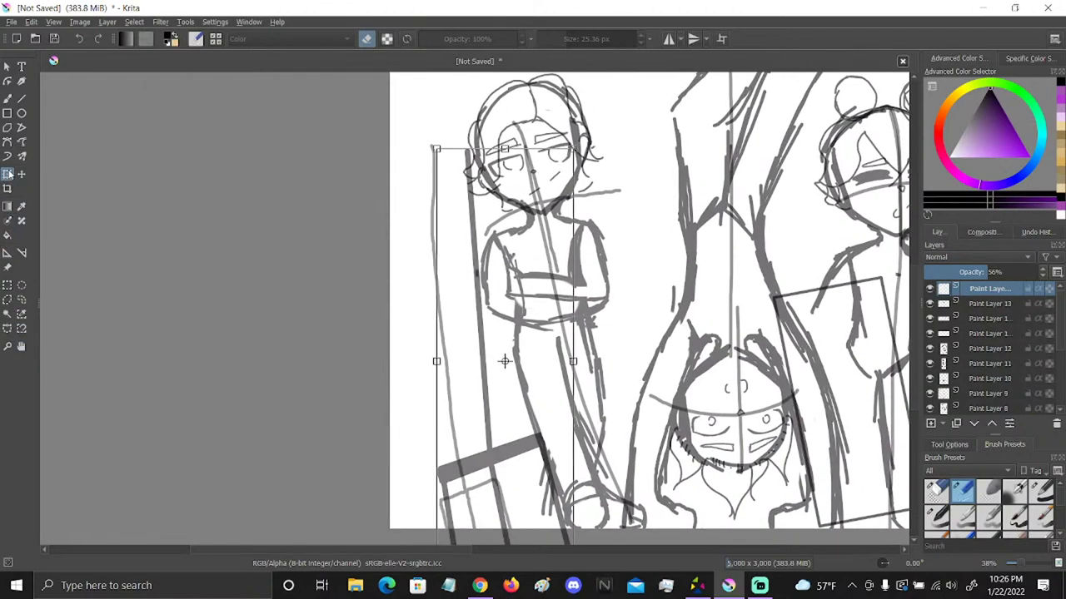
drag(483, 442, 480, 403)
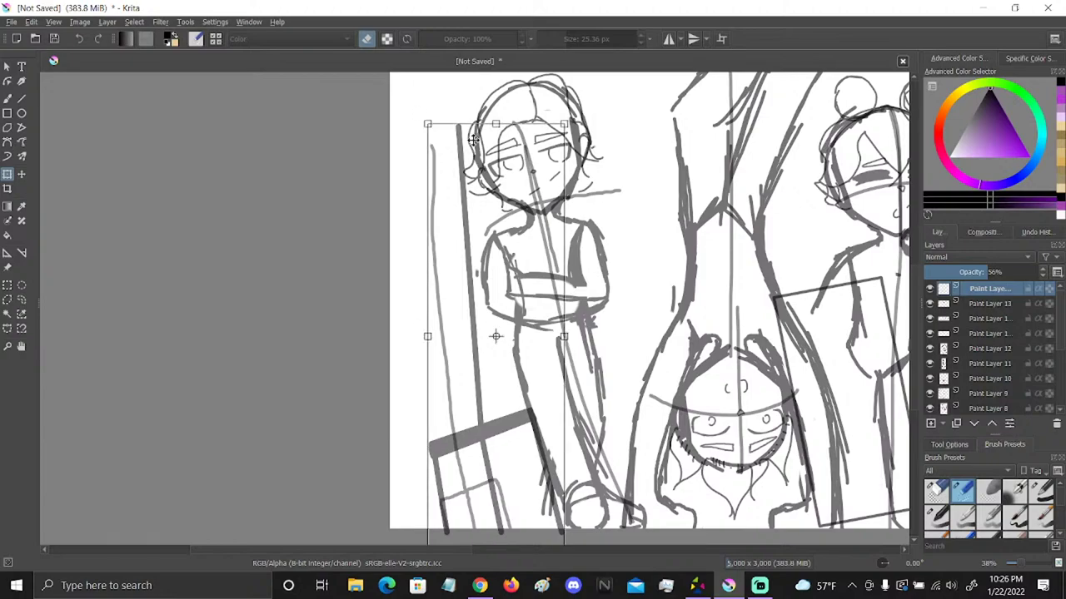
drag(497, 121, 488, 78)
drag(494, 115, 491, 93)
key(Return)
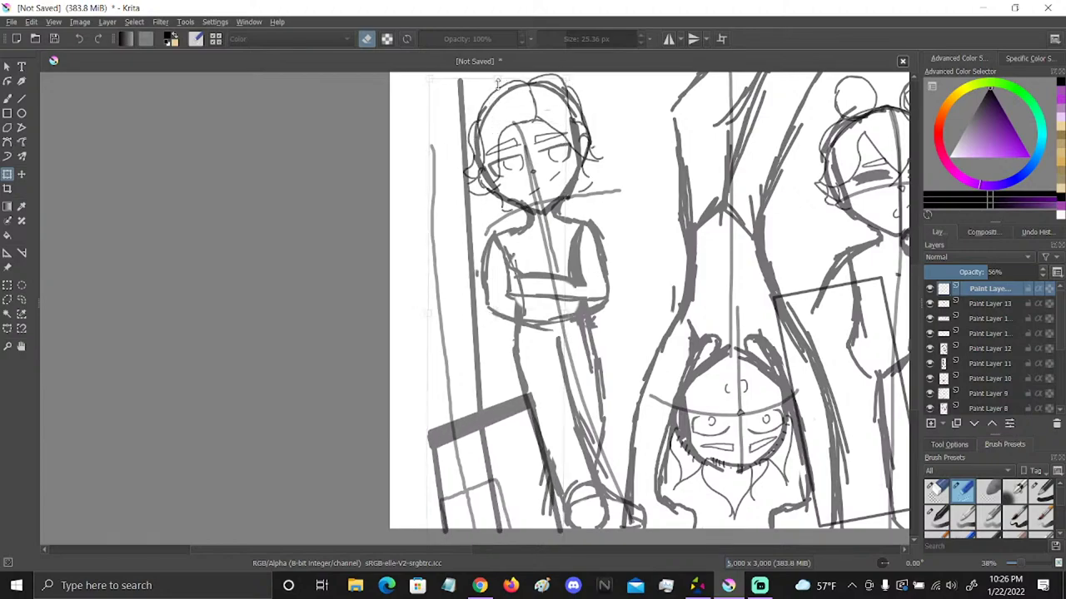
drag(528, 189, 539, 192)
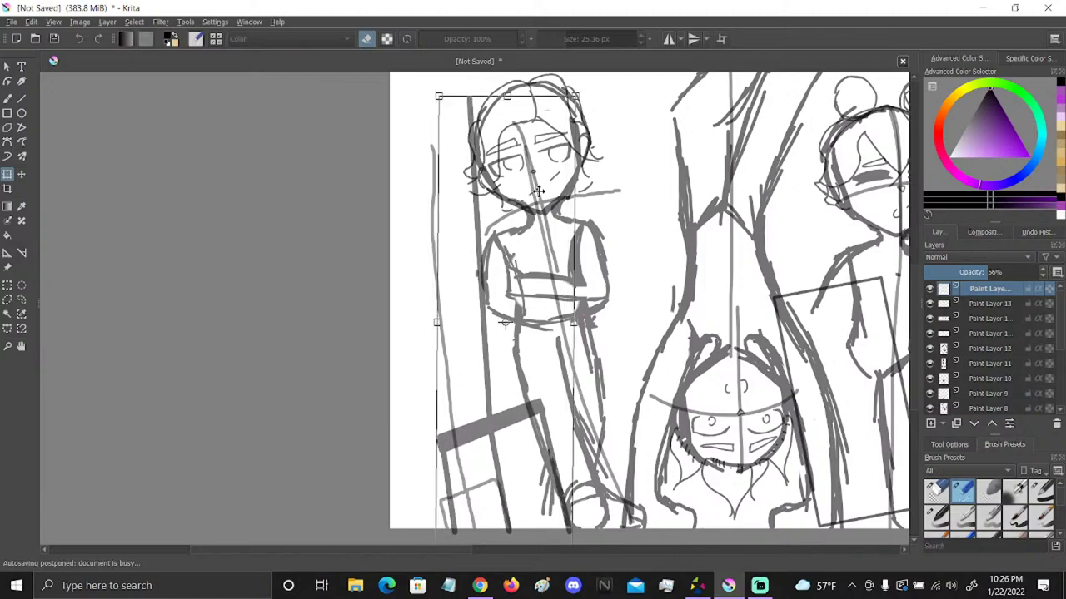
right_click(535, 193)
click(776, 333)
click(22, 285)
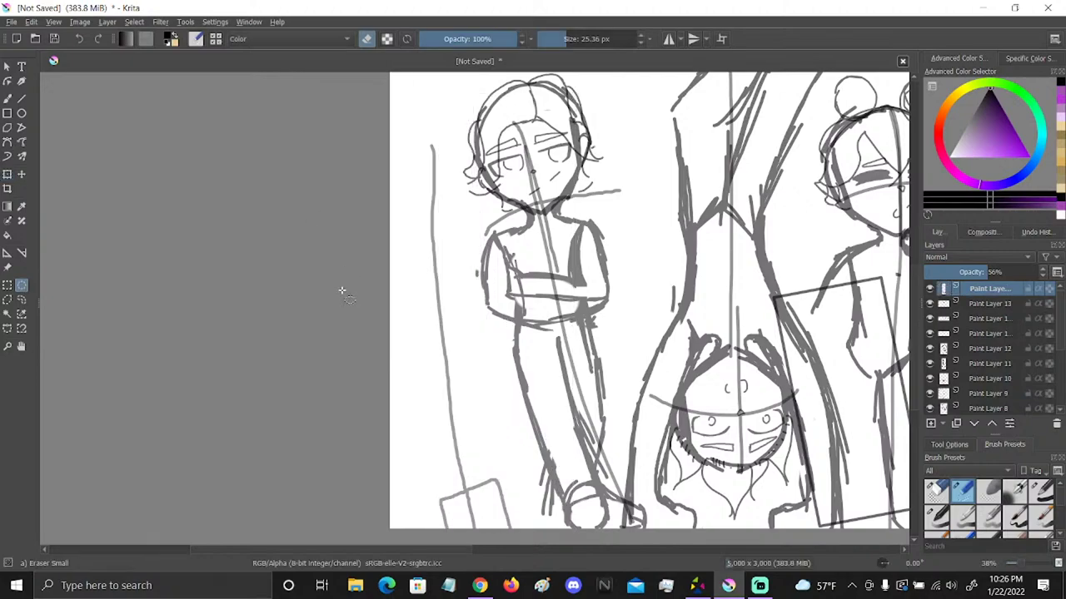
Erase the box edge nearest the leftmost figure's leg with Eraser Small and redraw it as a thick slanted line with Basic-1
click(7, 99)
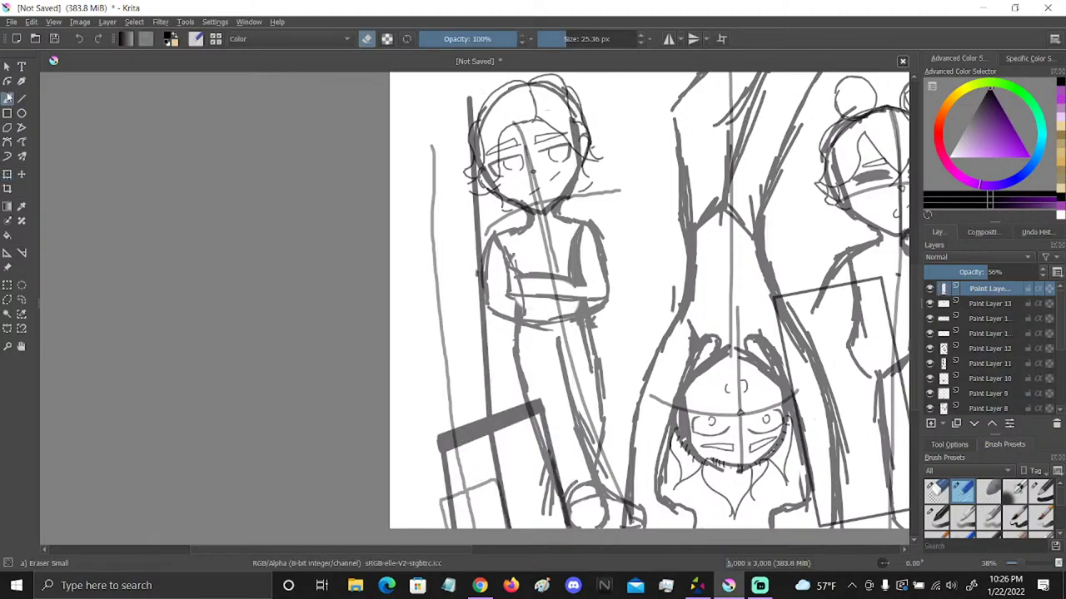
mouse_move(558, 452)
mouse_down()
mouse_move(541, 408)
mouse_move(561, 478)
mouse_up()
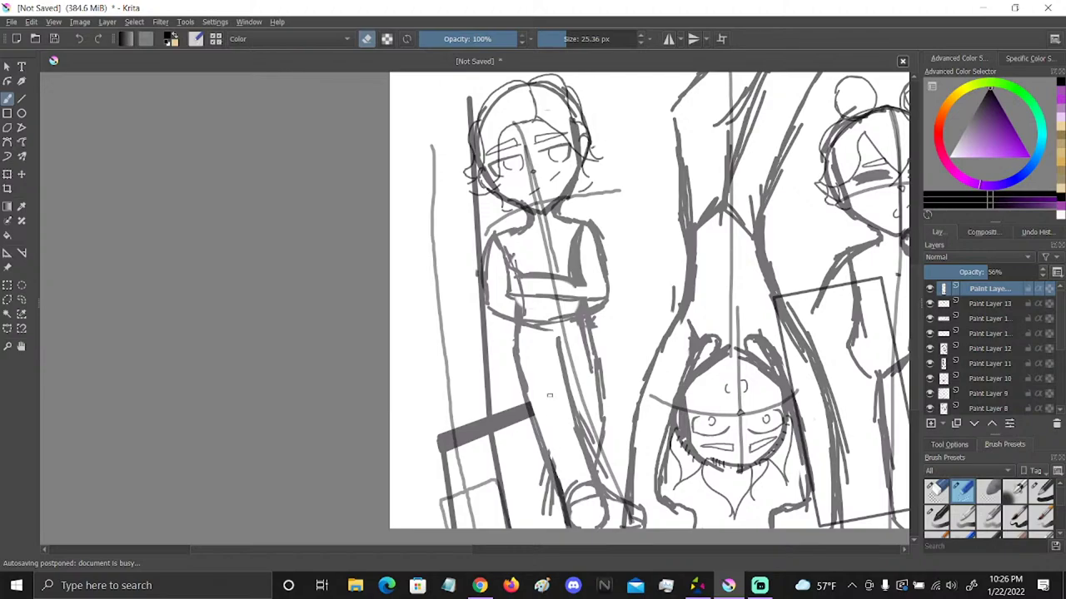
key(e)
drag(533, 411, 558, 524)
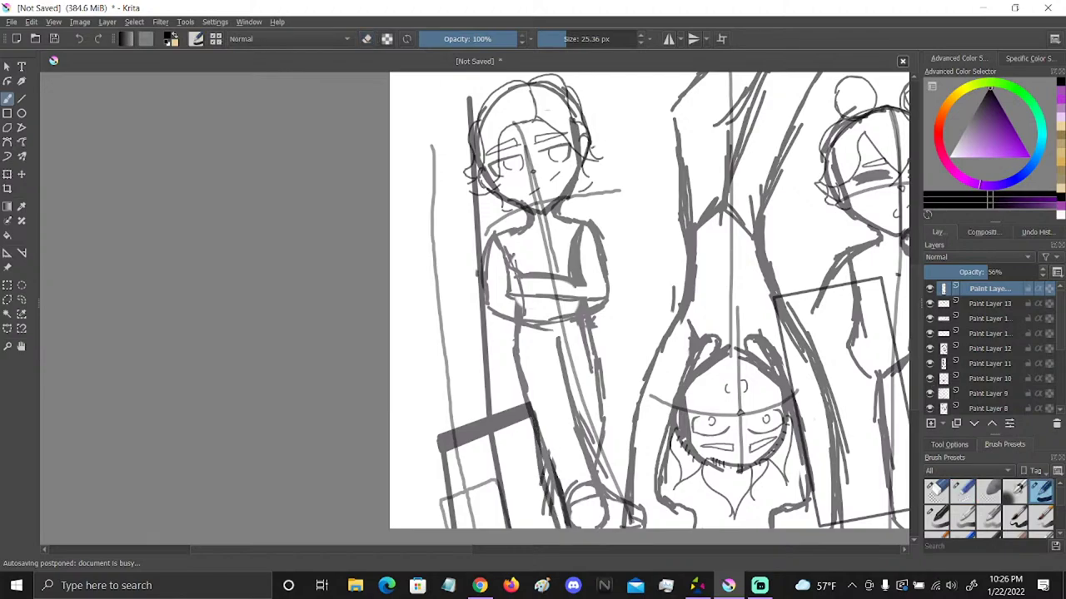
drag(533, 416, 556, 526)
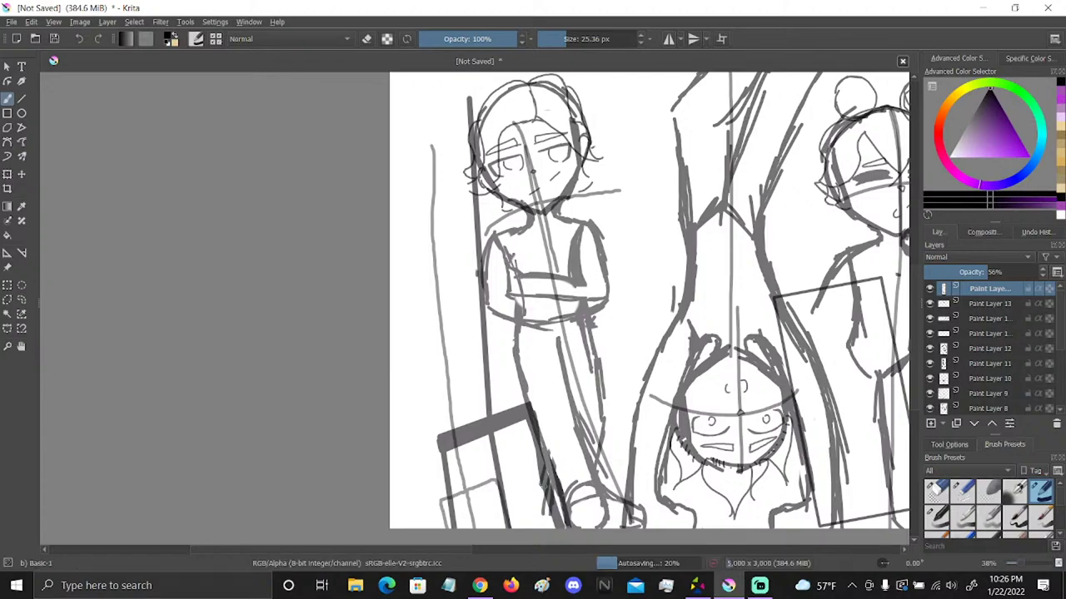
Erase the hair and ear of the second figure from the right on Paint Layer 13 with Eraser Circle
click(21, 346)
drag(665, 364, 382, 318)
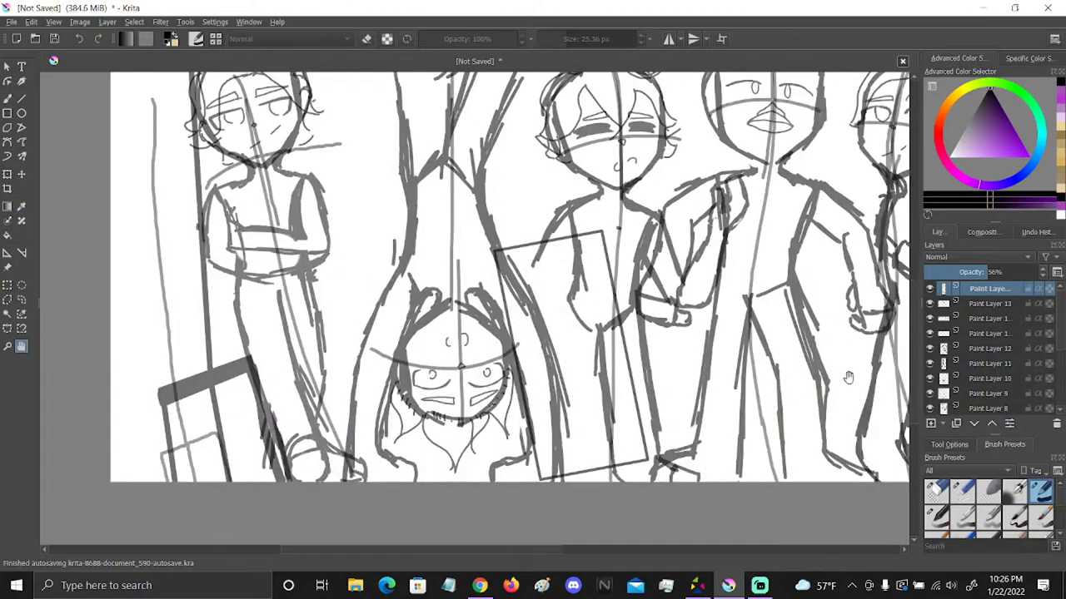
drag(835, 450, 695, 413)
drag(826, 483, 843, 449)
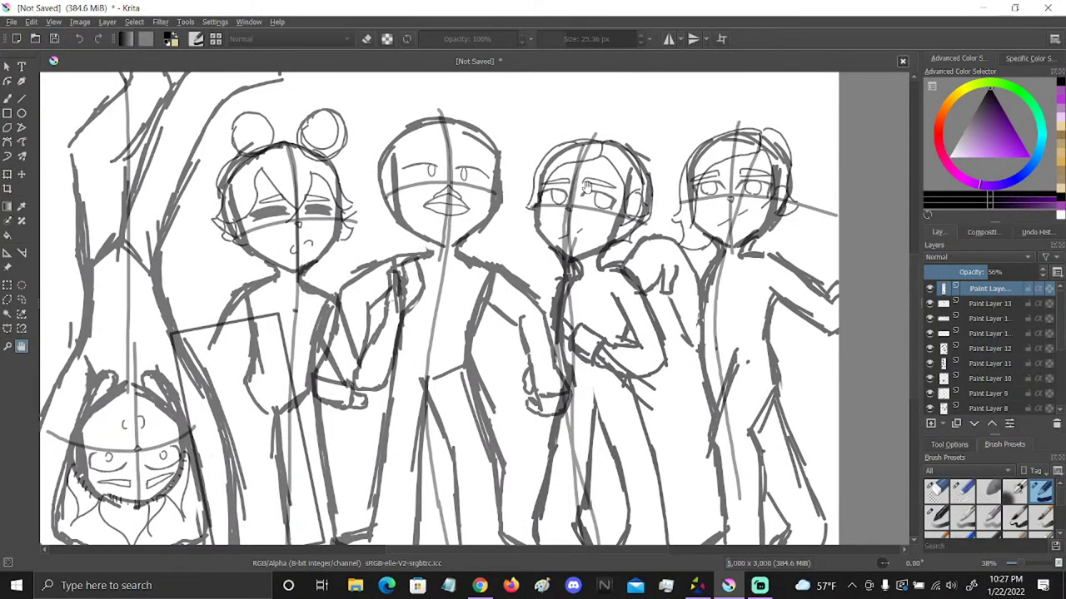
click(991, 305)
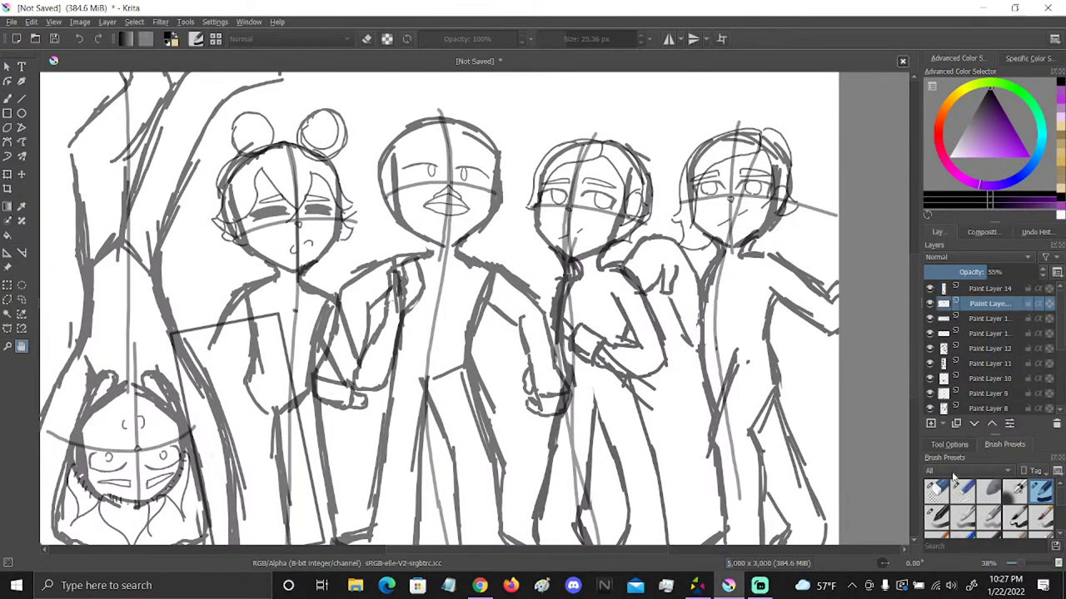
click(936, 492)
mouse_move(537, 201)
mouse_down()
mouse_move(582, 129)
mouse_move(637, 204)
mouse_up()
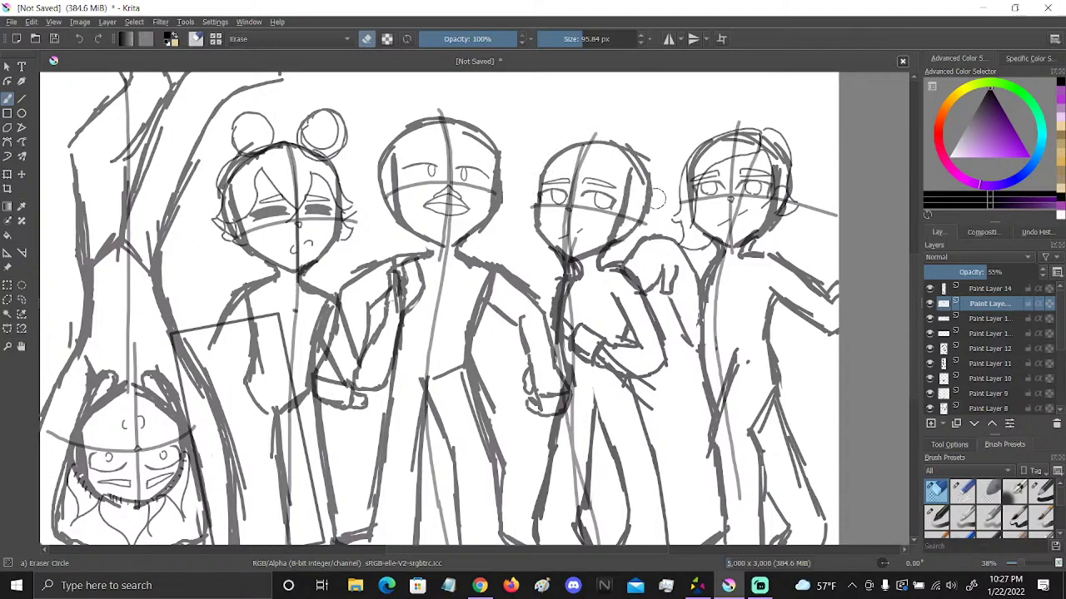
Draw a swept, outward-flipping hair section on the left side of the second-from-right figure's head with Basic-1 at 10.70 px
click(7, 345)
drag(500, 146, 749, 238)
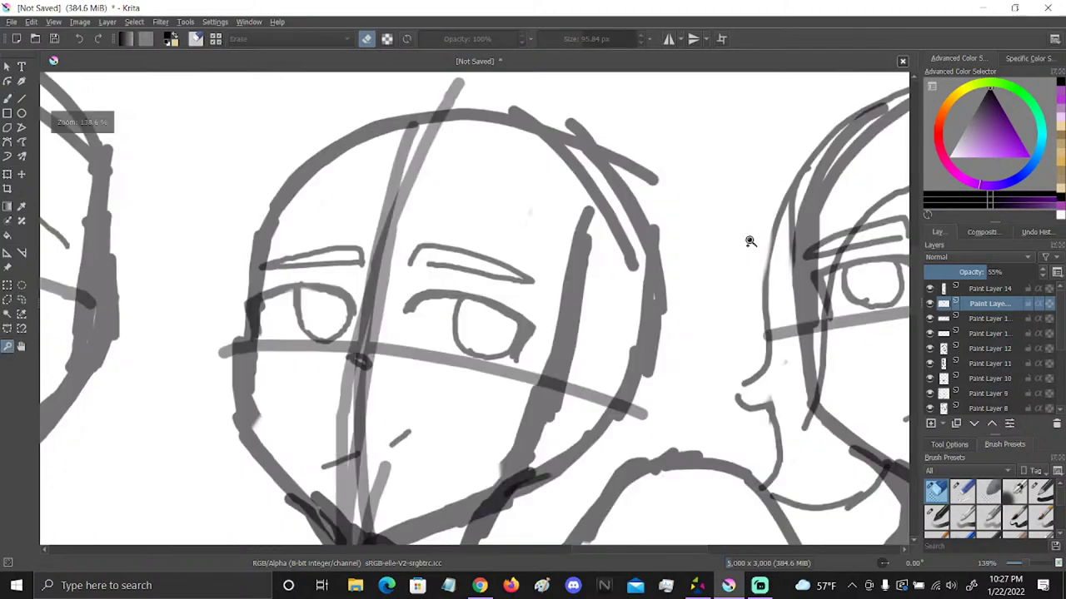
click(1041, 491)
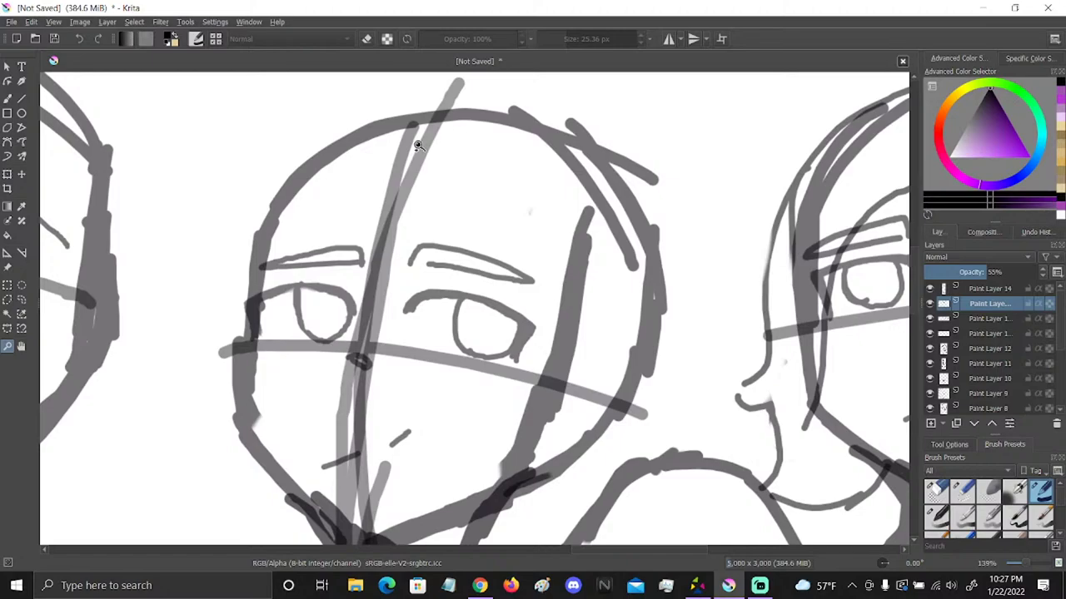
click(22, 346)
drag(310, 257, 431, 296)
key(b)
drag(619, 39, 575, 38)
mouse_move(622, 150)
mouse_down()
mouse_move(421, 153)
mouse_move(329, 389)
mouse_move(286, 397)
mouse_move(323, 444)
mouse_up()
mouse_move(624, 140)
mouse_down()
mouse_move(470, 204)
mouse_move(275, 457)
mouse_up()
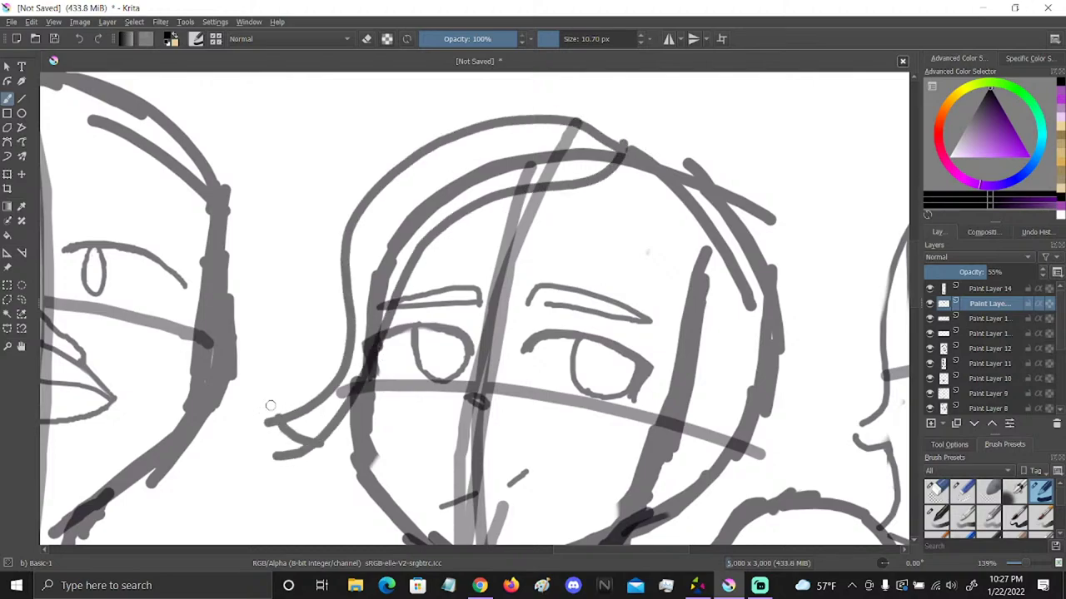
Draw the other side of the parted hair, running from the crown past the outer eye to a tip near the cheek
key(space)
drag(727, 290, 656, 229)
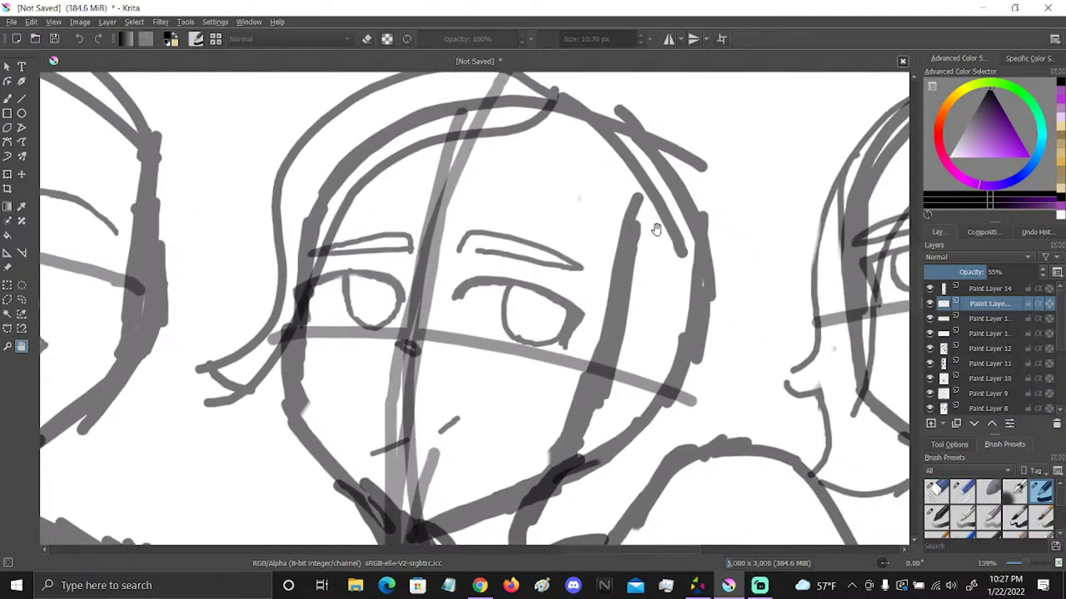
click(22, 97)
click(8, 98)
mouse_move(569, 94)
mouse_down()
mouse_move(628, 105)
mouse_move(637, 332)
mouse_move(671, 377)
mouse_up()
mouse_move(531, 129)
mouse_down()
mouse_move(579, 263)
mouse_move(655, 408)
mouse_up()
mouse_move(646, 356)
mouse_down()
mouse_move(684, 380)
mouse_move(646, 398)
mouse_up()
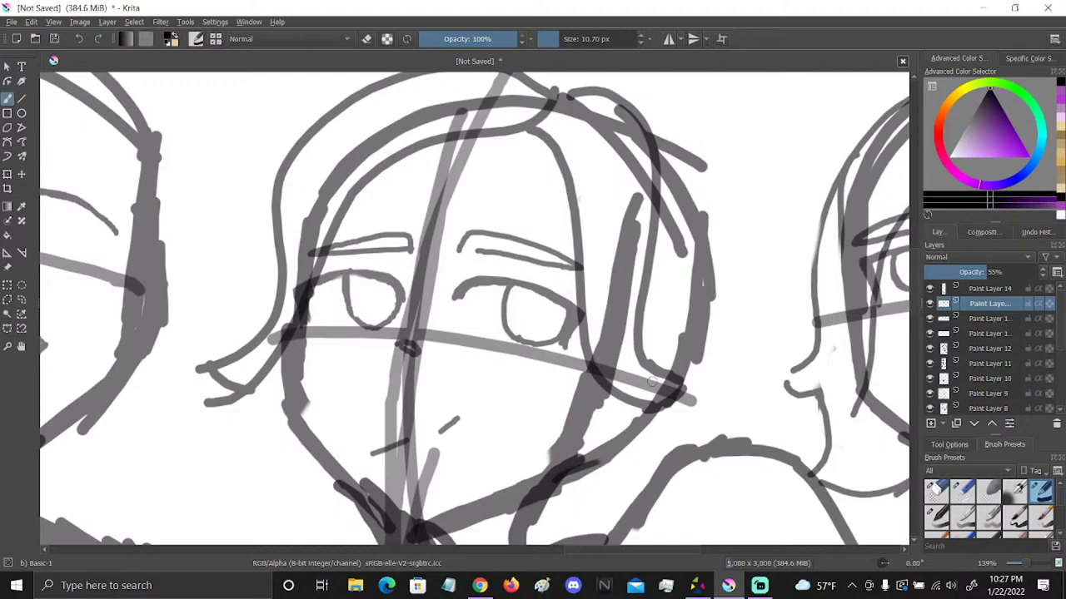
Add the back hair curving from the crown down to the neck, and sketch an ear between the hair strands
drag(654, 152, 649, 475)
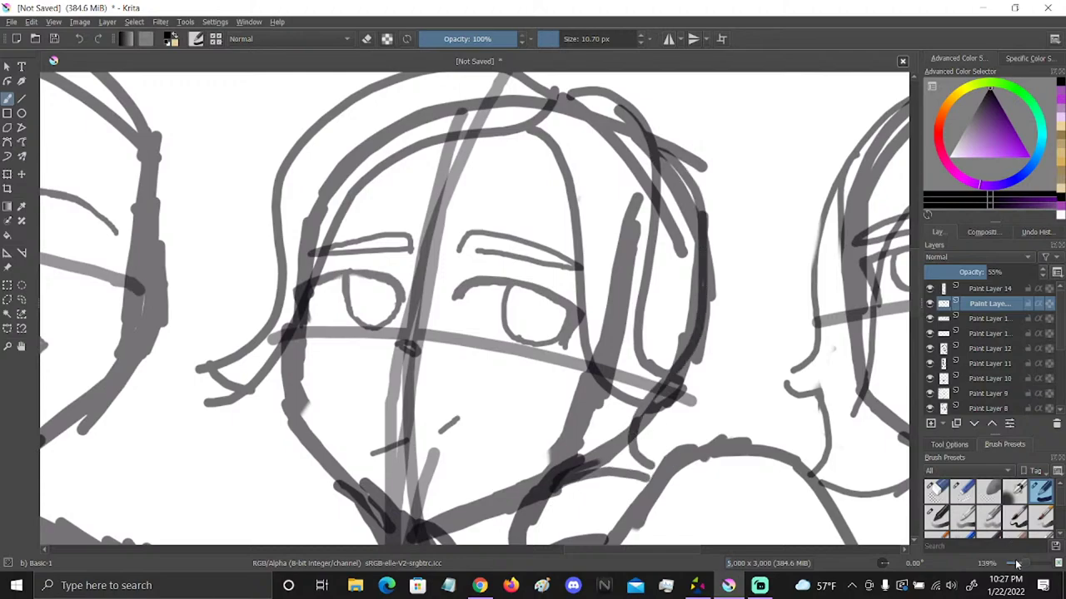
drag(1026, 566, 1019, 566)
drag(550, 300, 548, 337)
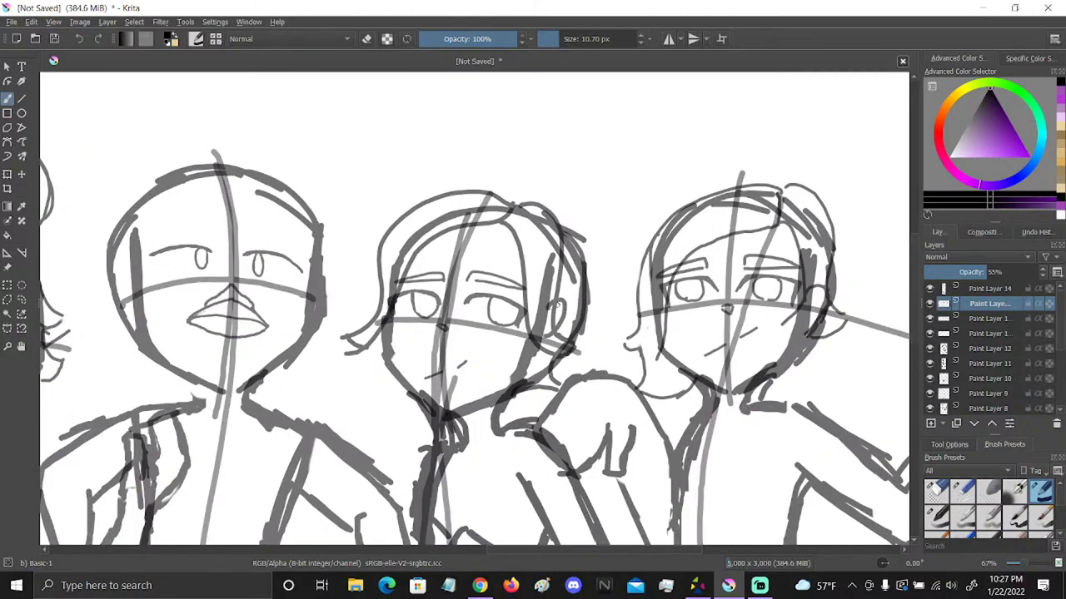
On Paint Layer 14, draw a short vertical line on the forehead of the bald figure with large lips
click(22, 347)
drag(648, 394, 678, 344)
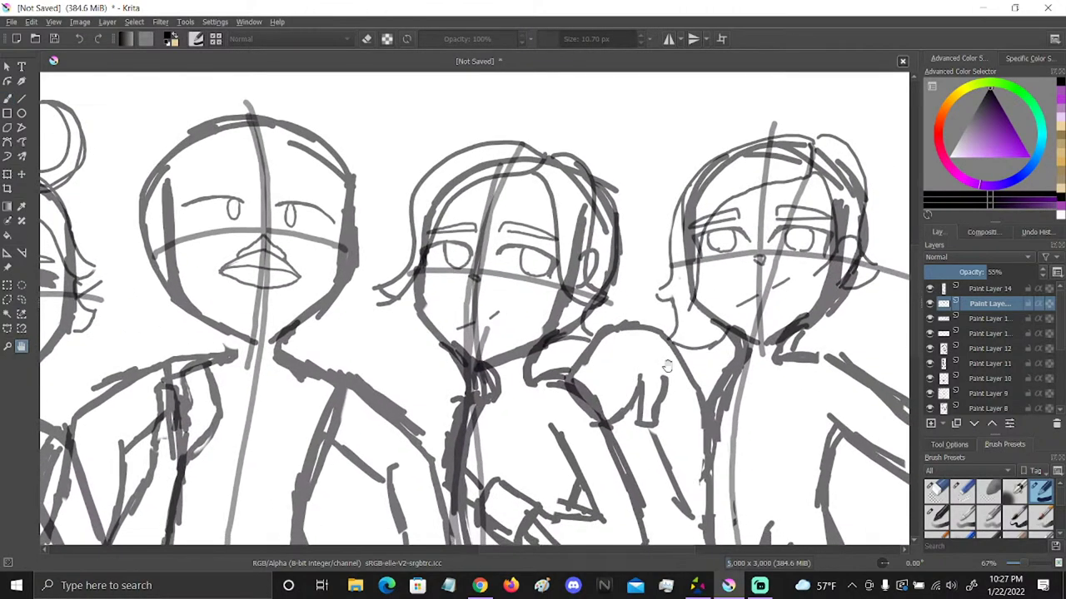
drag(581, 414, 846, 312)
scroll(1024, 566, down, 5)
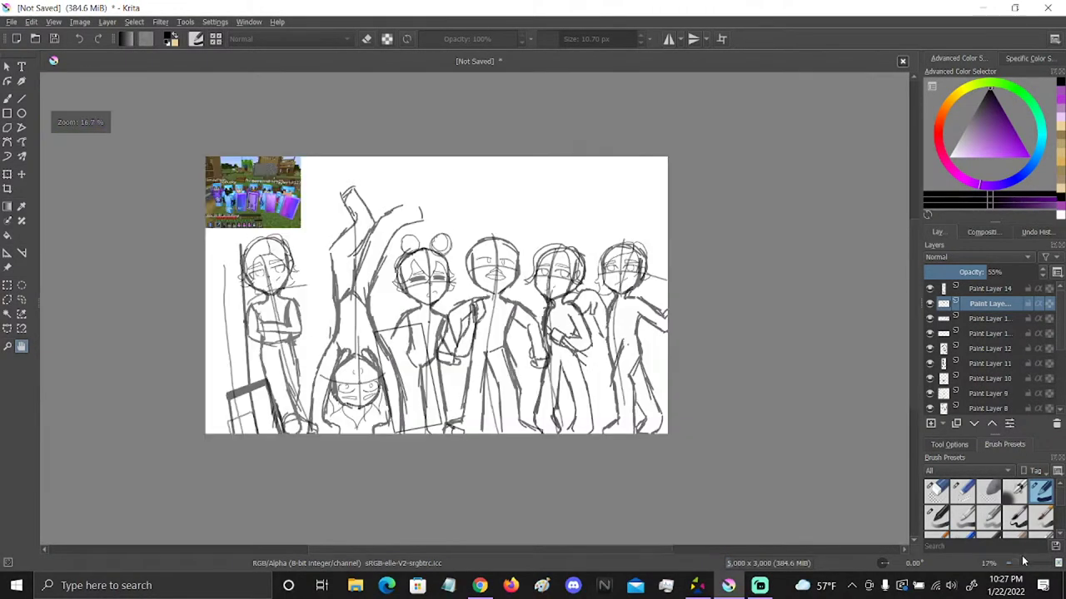
scroll(1019, 565, up, 5)
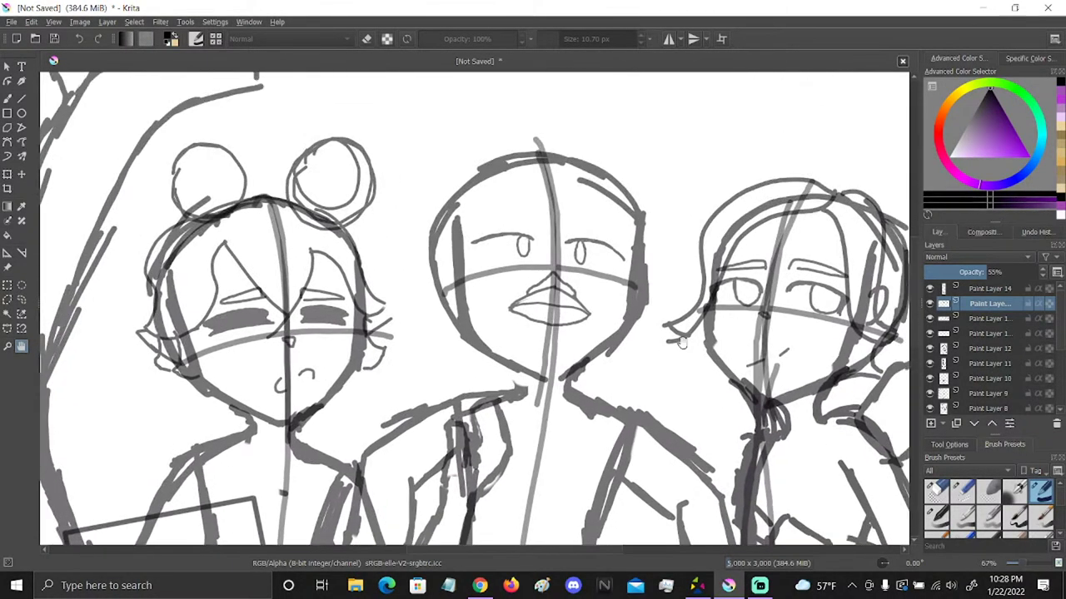
click(992, 290)
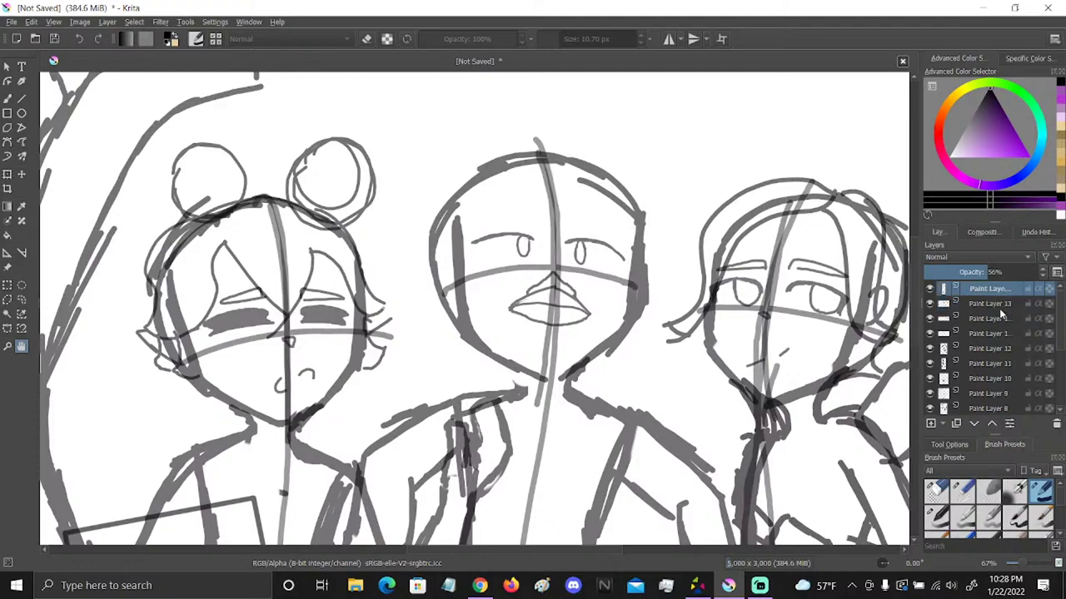
key(b)
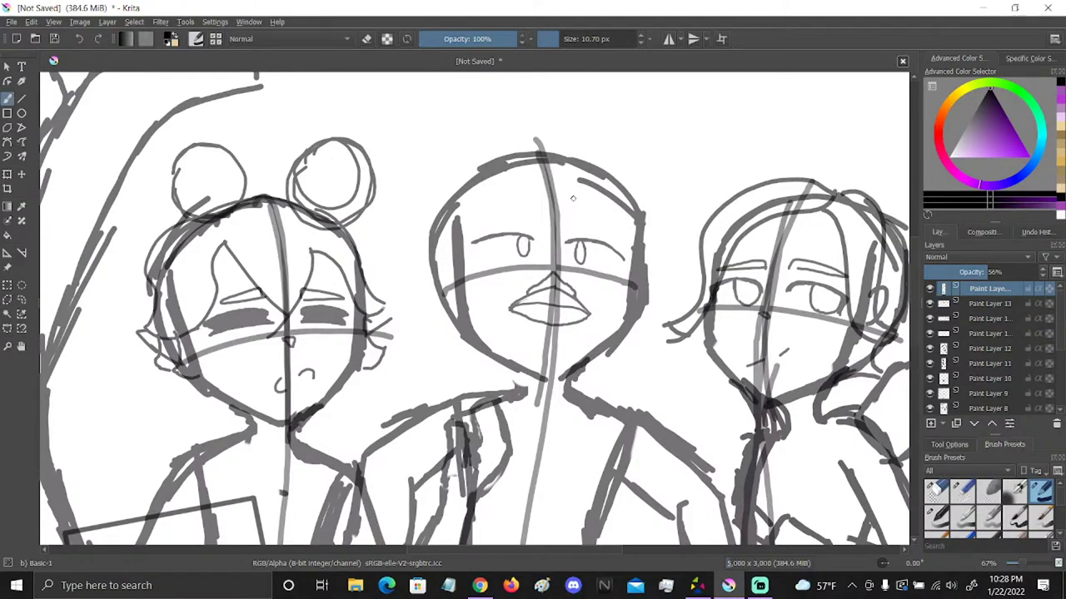
drag(548, 200, 552, 239)
Draw a long sword blade with two parallel straight lines rising diagonally from the bald figure's forehead, closed at the outer end
click(22, 98)
click(22, 345)
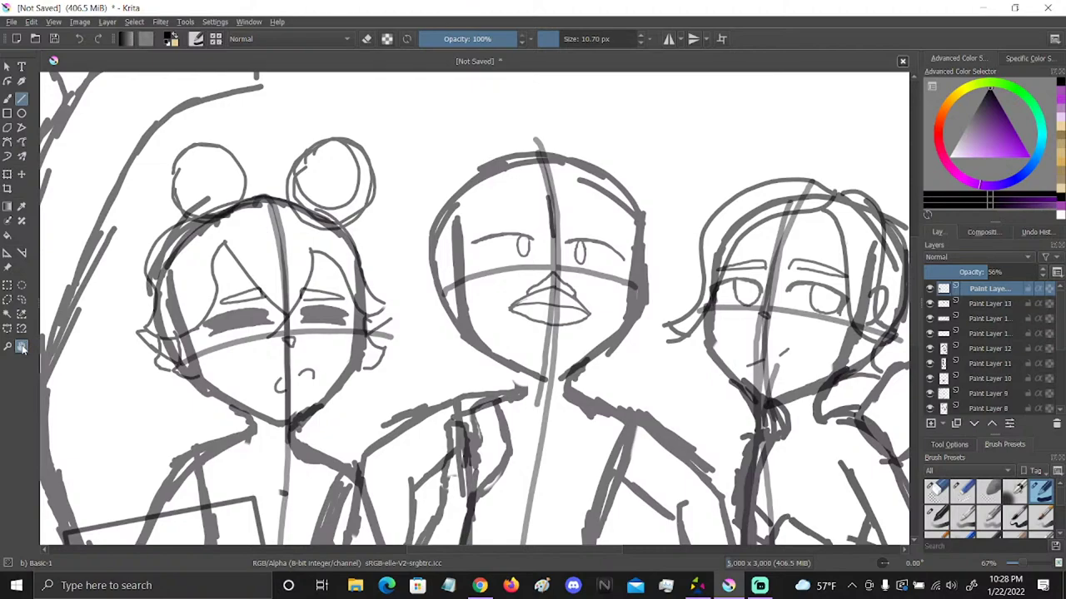
drag(609, 285, 509, 326)
click(22, 98)
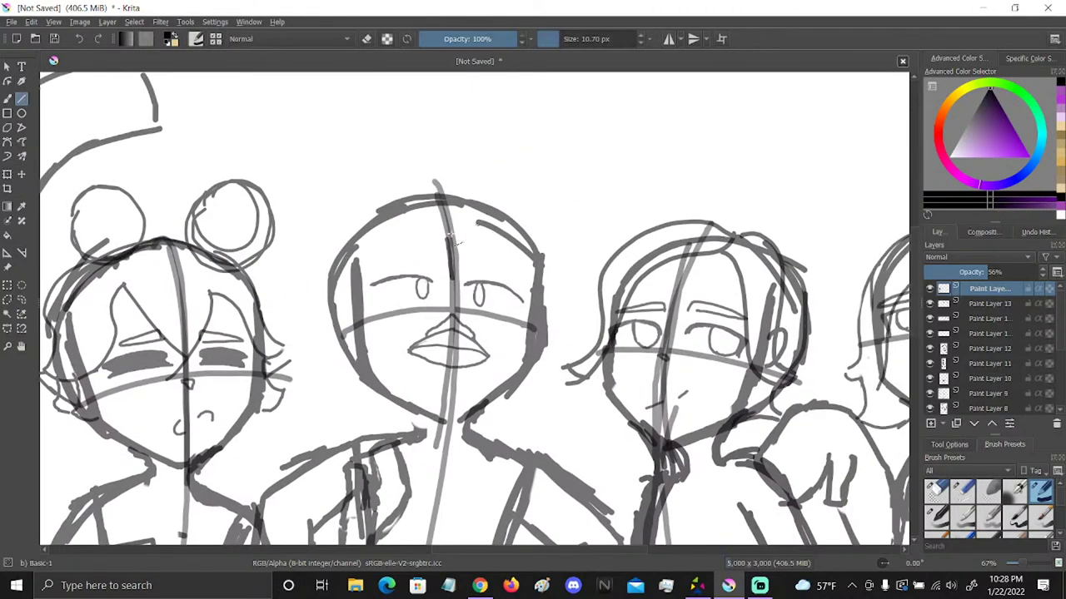
drag(451, 235, 722, 109)
mouse_move(453, 275)
mouse_down()
mouse_move(741, 139)
mouse_move(730, 129)
mouse_move(741, 139)
mouse_move(574, 211)
mouse_up()
Complete the sword with a rectangular crossguard and a short handle at the outer end, plus a straight centre line along the blade
click(7, 97)
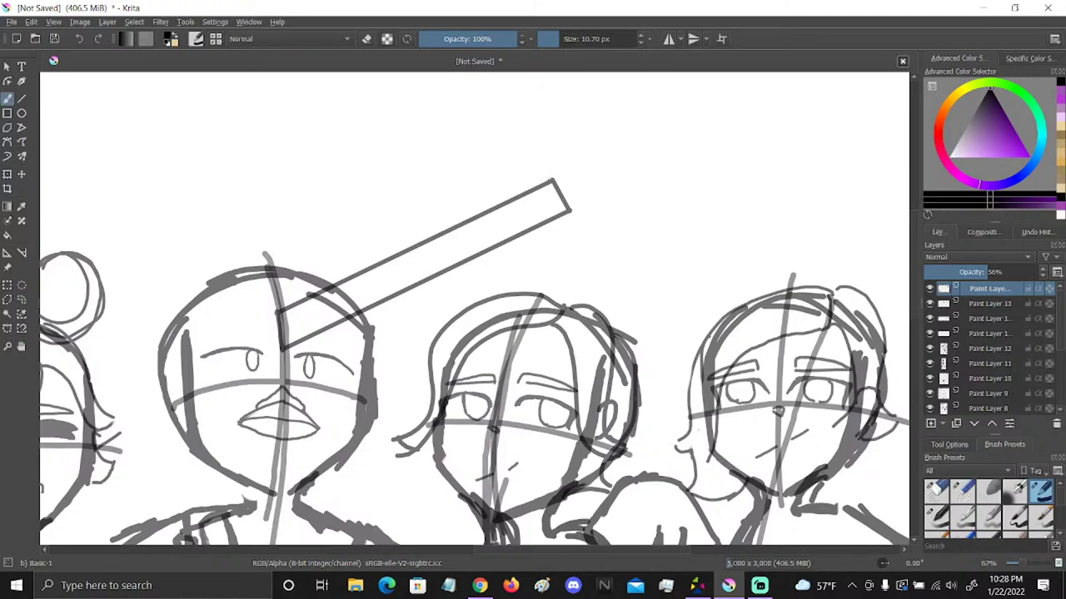
drag(535, 149, 581, 243)
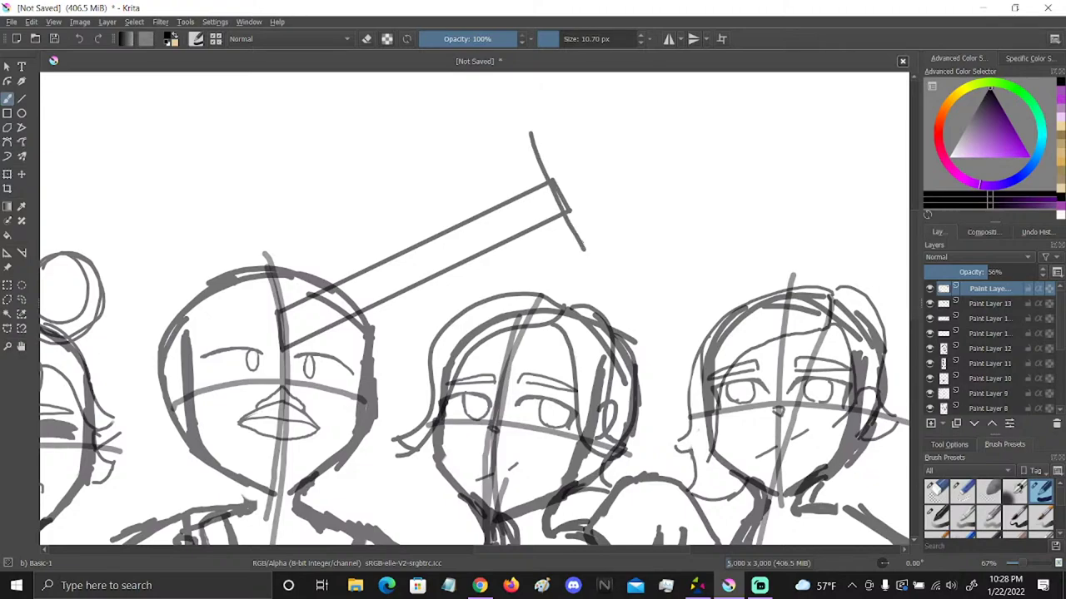
click(78, 39)
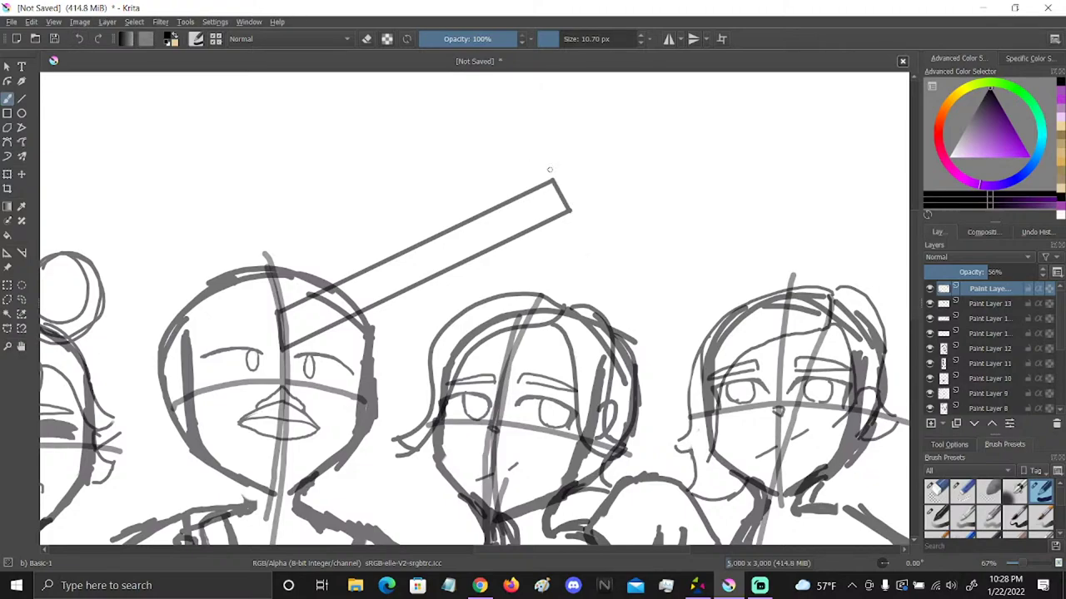
drag(538, 139, 588, 244)
mouse_move(539, 138)
mouse_down()
mouse_move(574, 140)
mouse_move(573, 121)
mouse_move(633, 226)
mouse_move(585, 233)
mouse_up()
mouse_move(590, 147)
mouse_down()
mouse_move(655, 118)
mouse_move(667, 149)
mouse_move(605, 173)
mouse_up()
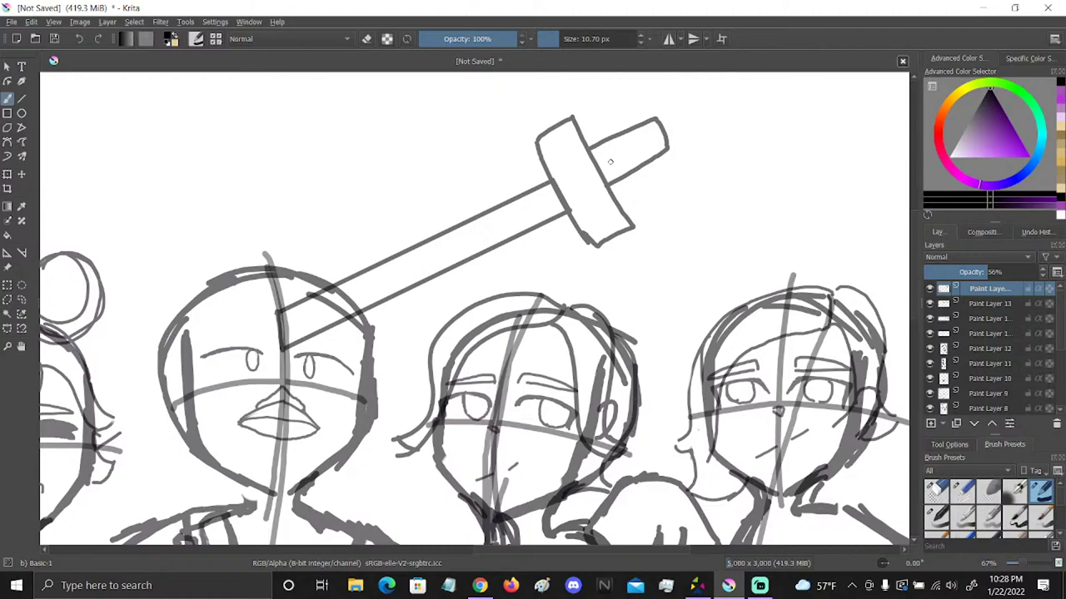
click(22, 98)
drag(283, 325, 548, 202)
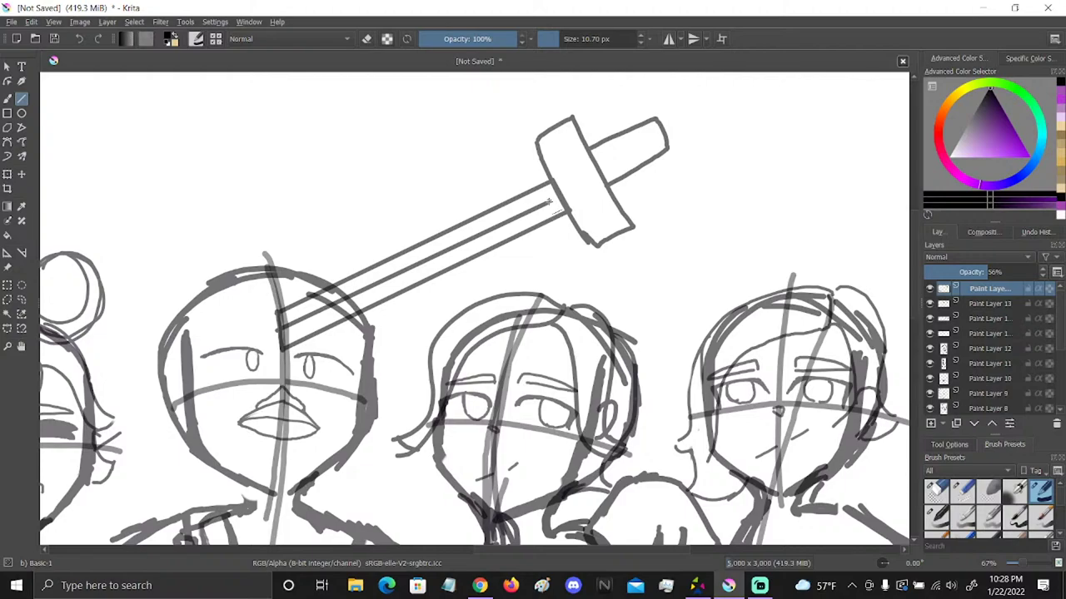
click(962, 492)
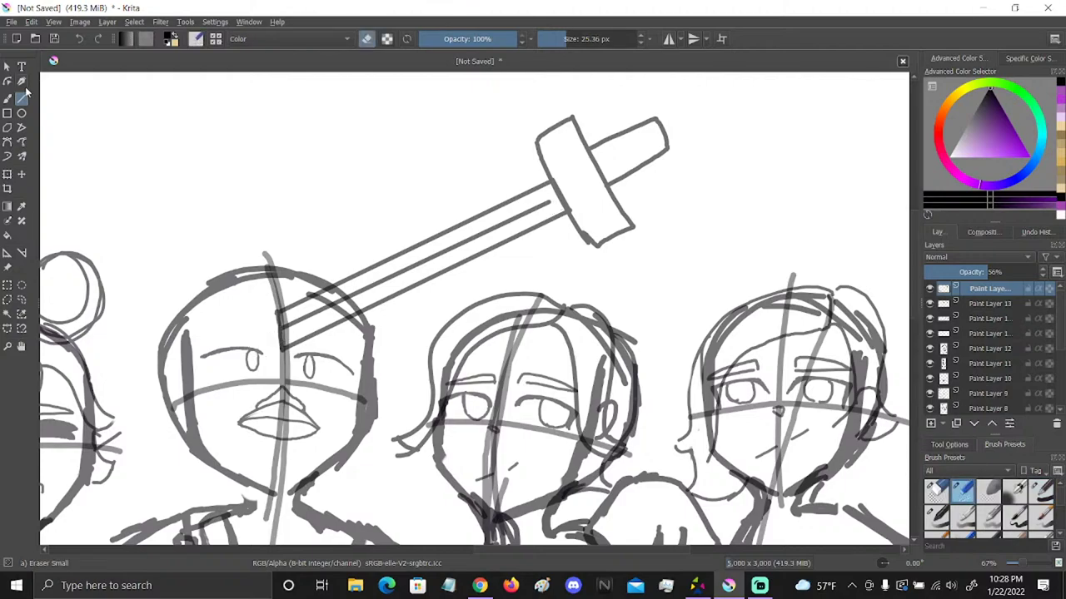
click(22, 346)
drag(472, 353, 690, 269)
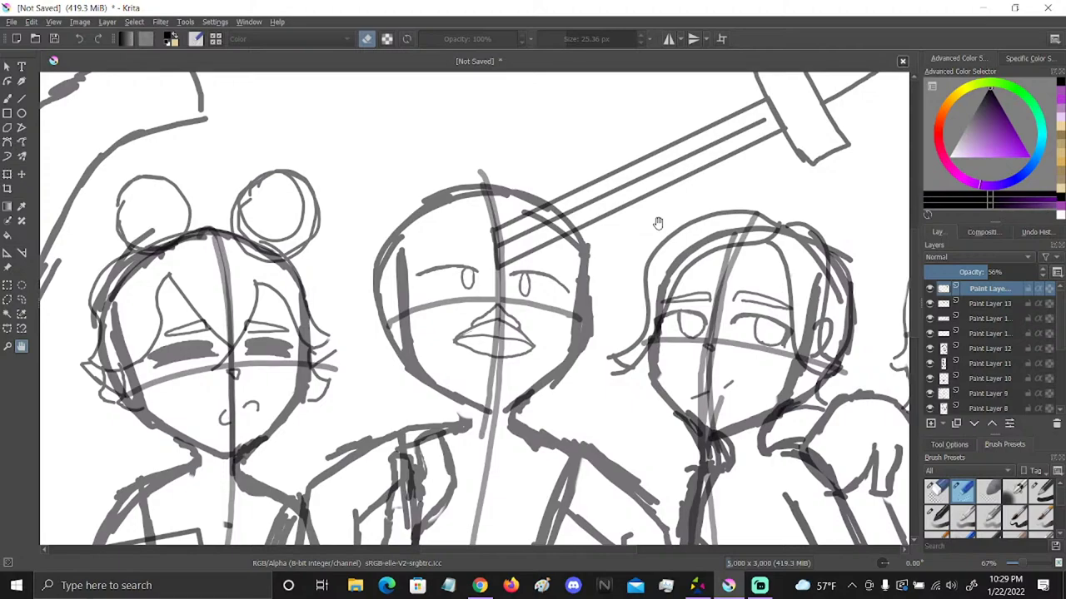
drag(676, 384, 710, 198)
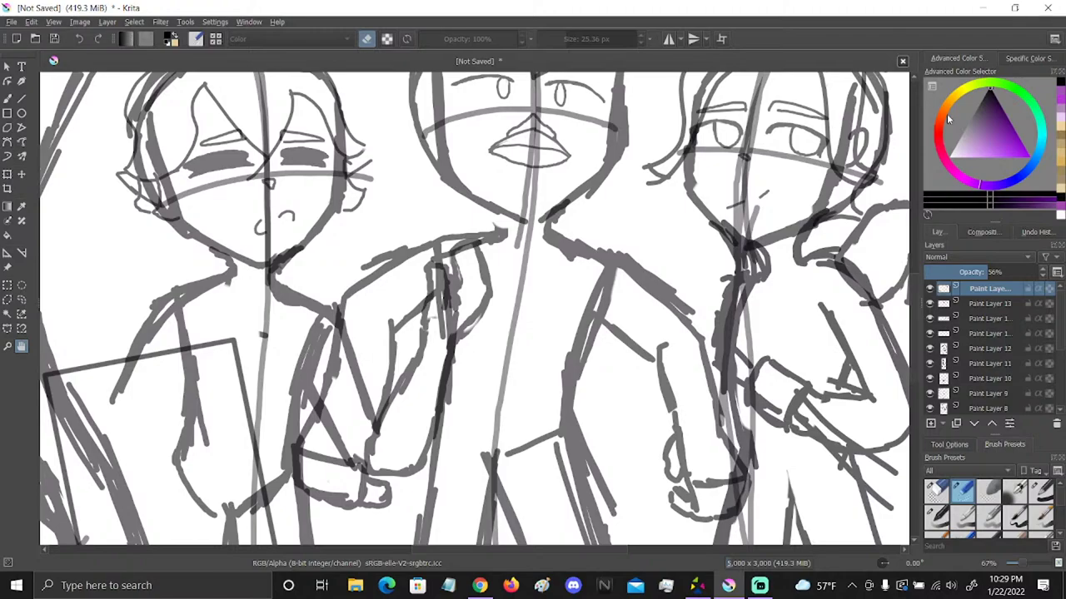
mouse_move(757, 379)
mouse_down()
mouse_move(735, 367)
mouse_move(369, 367)
mouse_move(419, 392)
mouse_up()
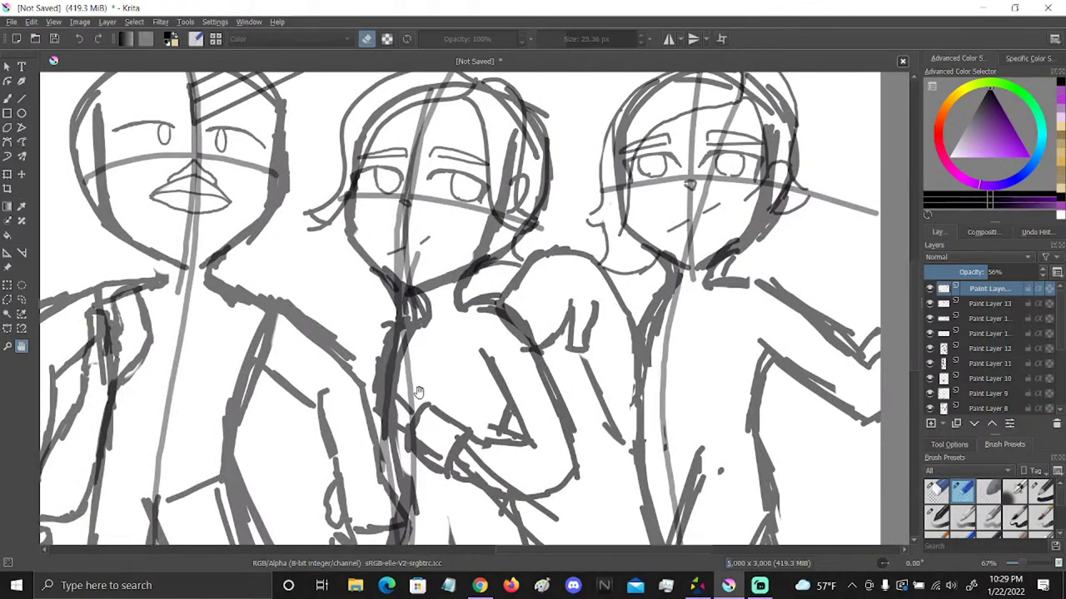
Add a new paint layer, switch to the Basic-1 brush and make Paint Layer 14 the active layer again
click(931, 423)
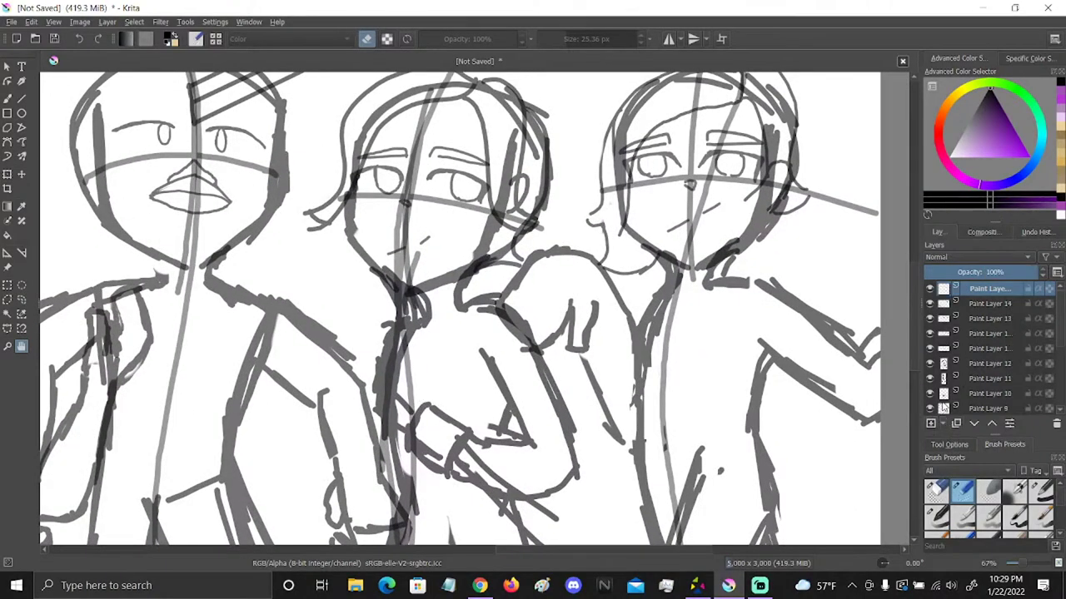
click(1042, 490)
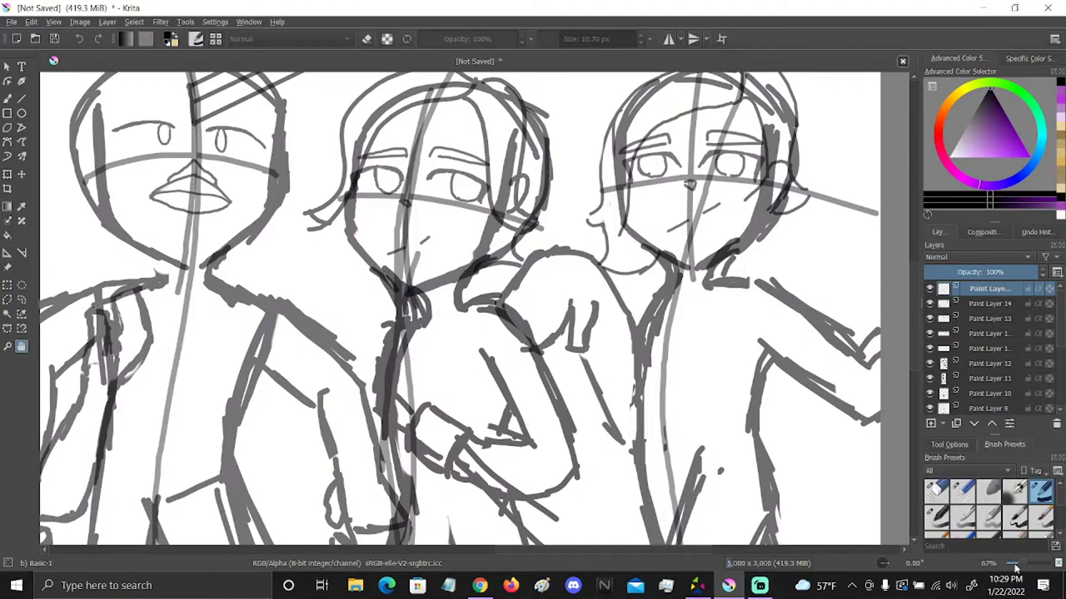
click(968, 305)
scroll(705, 361, right, 3)
scroll(704, 361, up, 2)
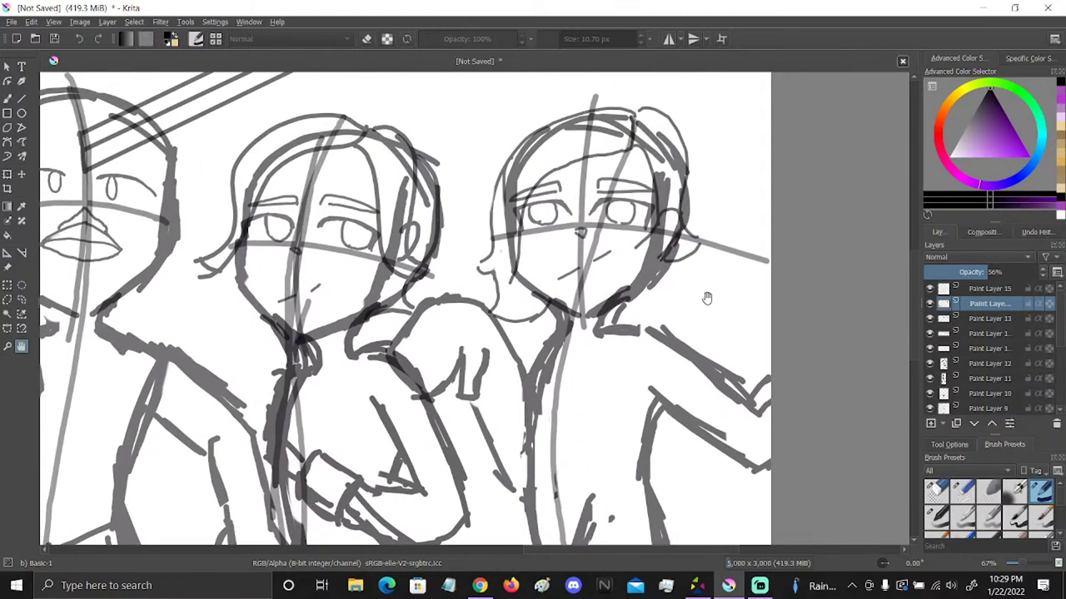
click(8, 98)
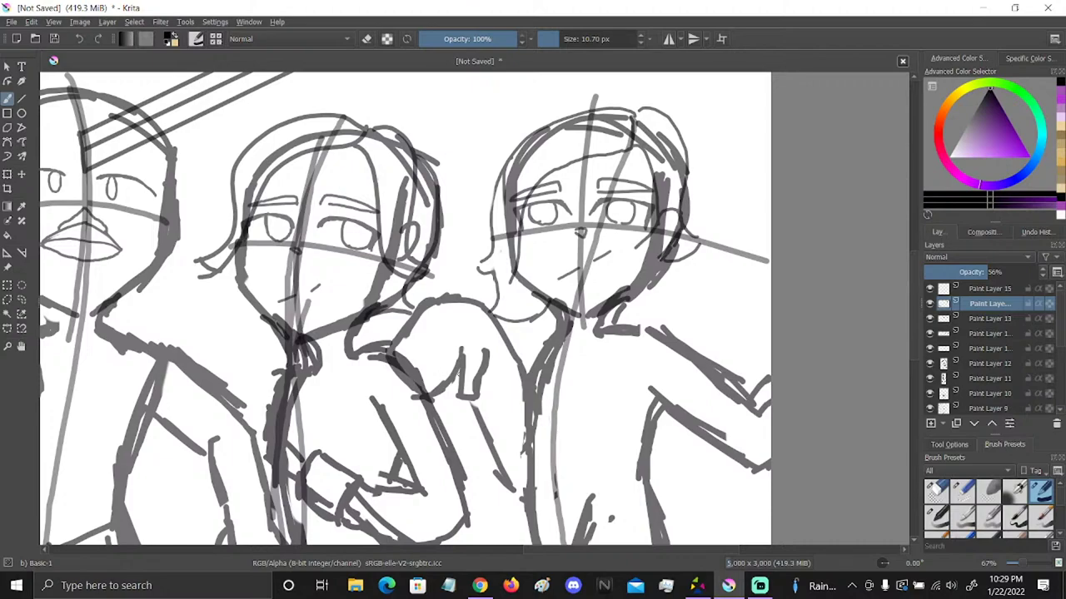
drag(456, 379, 606, 404)
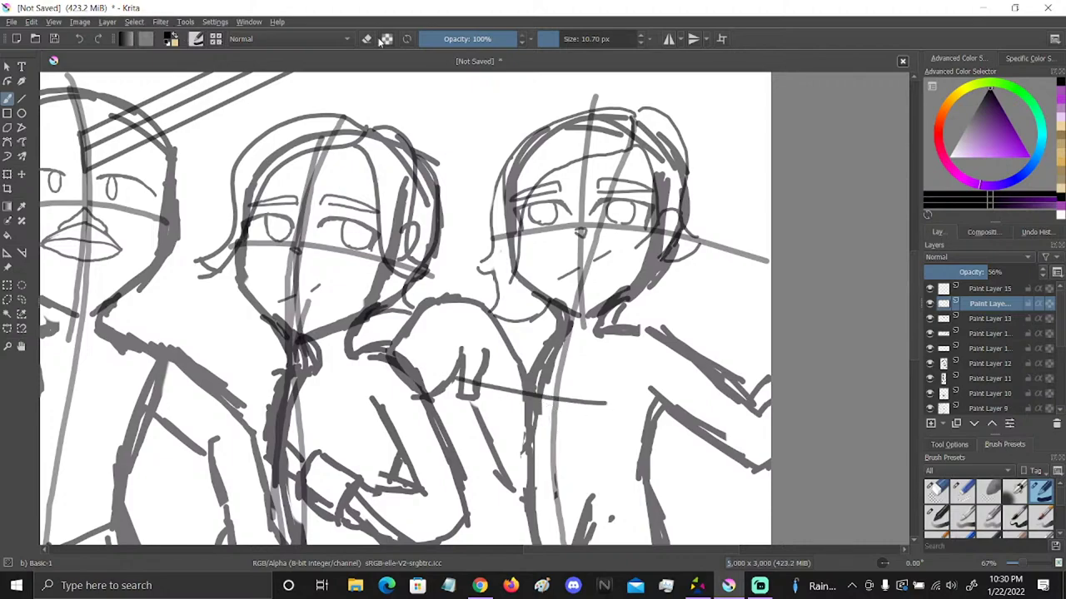
key(ctrl+z)
Draw two long parallel straight lines from the short-haired figure's shoulder across the rightmost figure's chest to the canvas edge
click(22, 98)
key(ctrl+z)
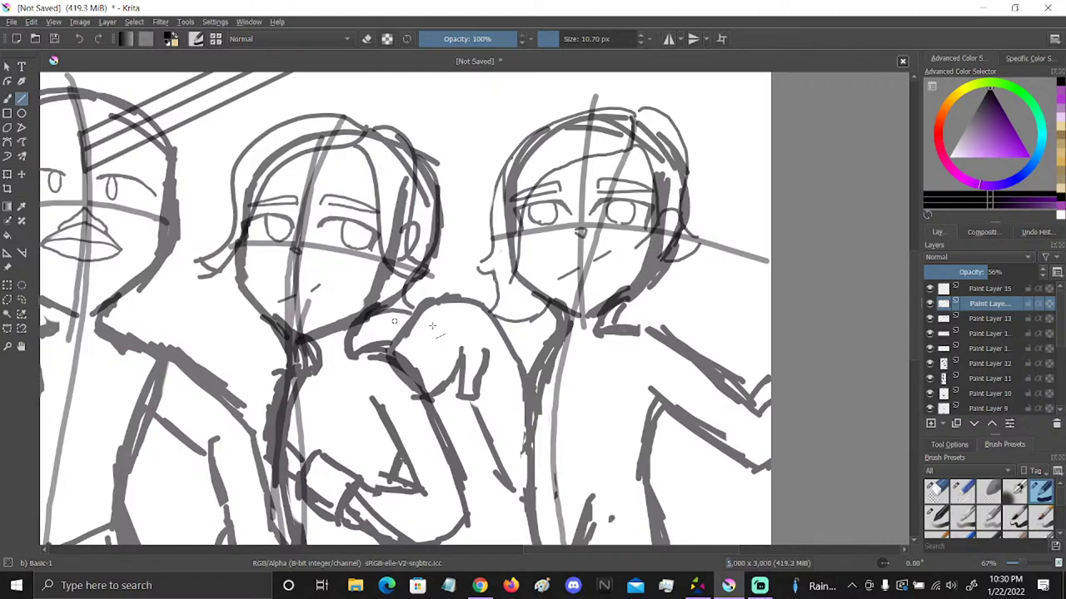
mouse_move(424, 330)
mouse_down()
mouse_move(509, 362)
mouse_move(679, 387)
mouse_move(789, 376)
mouse_move(774, 381)
mouse_up()
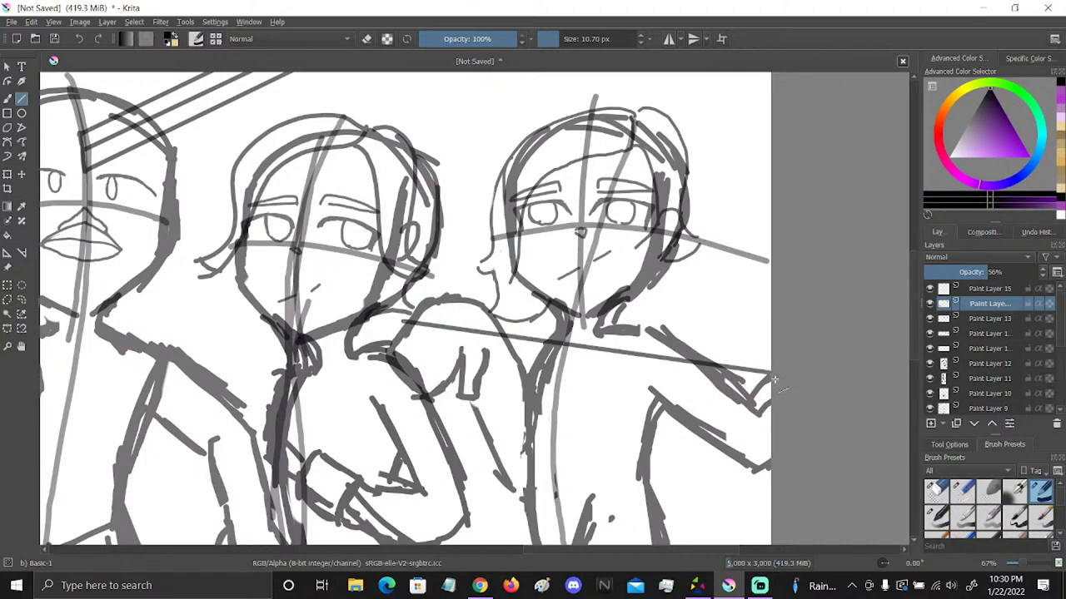
mouse_move(403, 340)
mouse_down()
mouse_move(518, 380)
mouse_move(724, 411)
mouse_move(787, 405)
mouse_move(777, 406)
mouse_up()
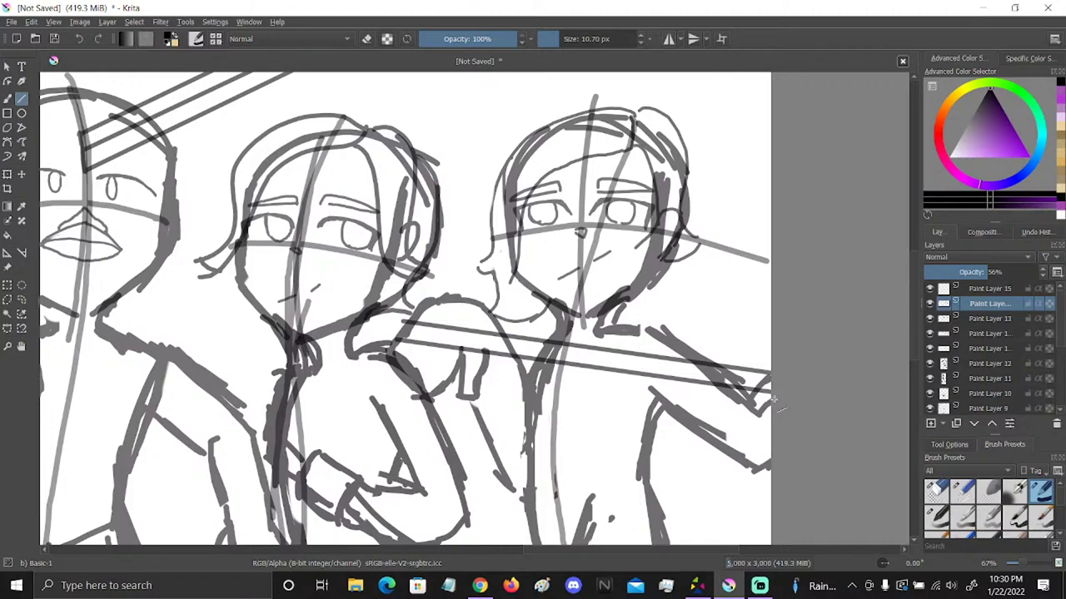
Erase the parts of the two parallel lines that overlap the rightmost figure's torso and the hand on the shoulder
click(7, 99)
click(938, 490)
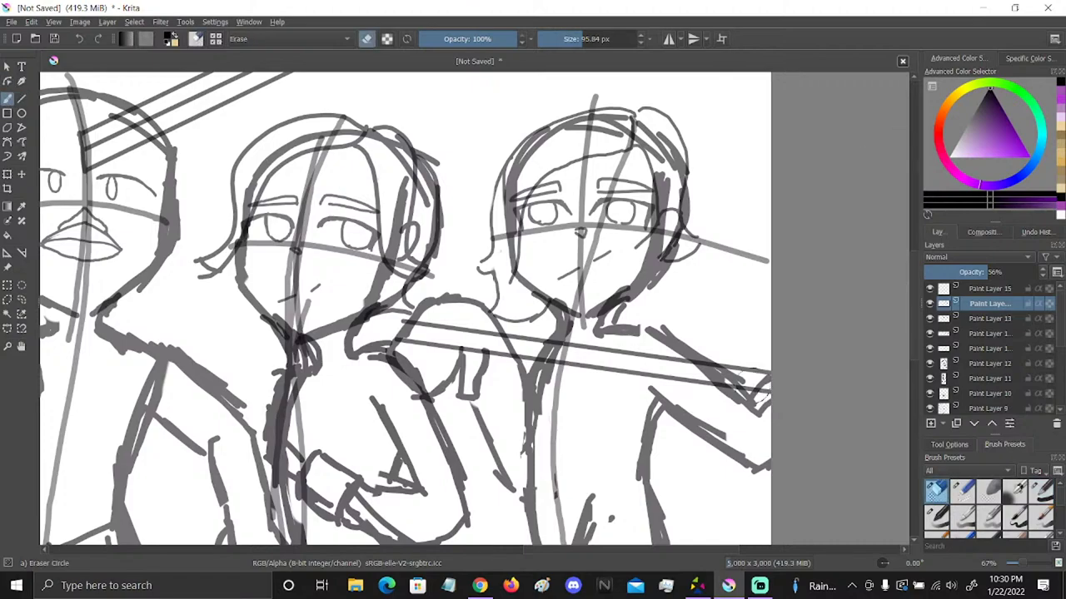
mouse_move(676, 383)
mouse_down()
mouse_move(713, 401)
mouse_move(696, 379)
mouse_move(711, 392)
mouse_move(639, 362)
mouse_move(578, 362)
mouse_move(572, 350)
mouse_move(568, 365)
mouse_move(534, 340)
mouse_up()
mouse_move(443, 322)
mouse_down()
mouse_move(420, 354)
mouse_move(449, 321)
mouse_move(440, 343)
mouse_move(469, 329)
mouse_move(495, 341)
mouse_move(501, 385)
mouse_move(487, 361)
mouse_up()
click(79, 39)
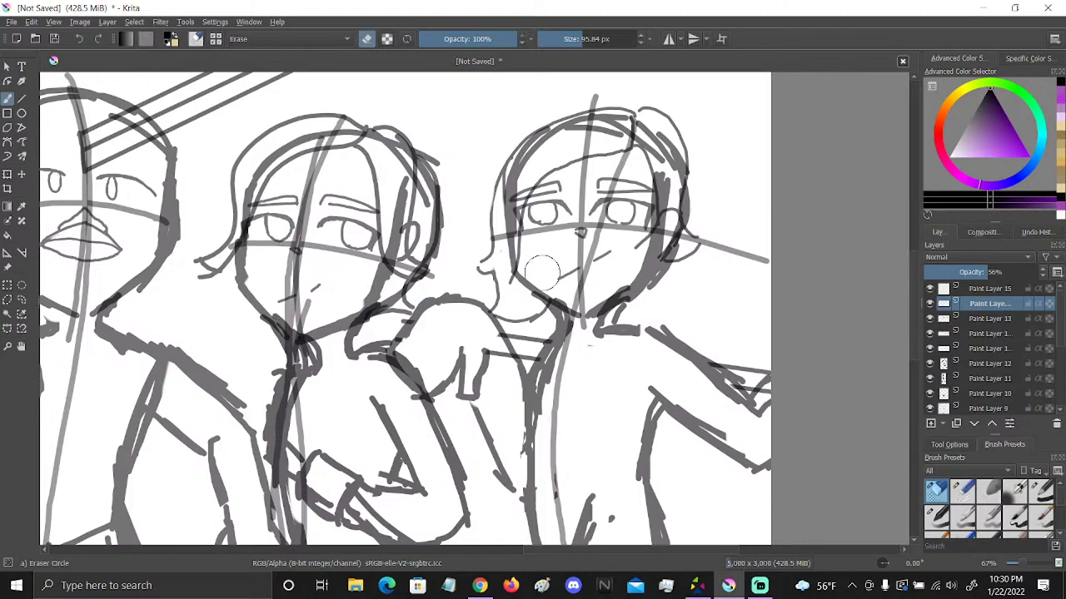
click(1055, 40)
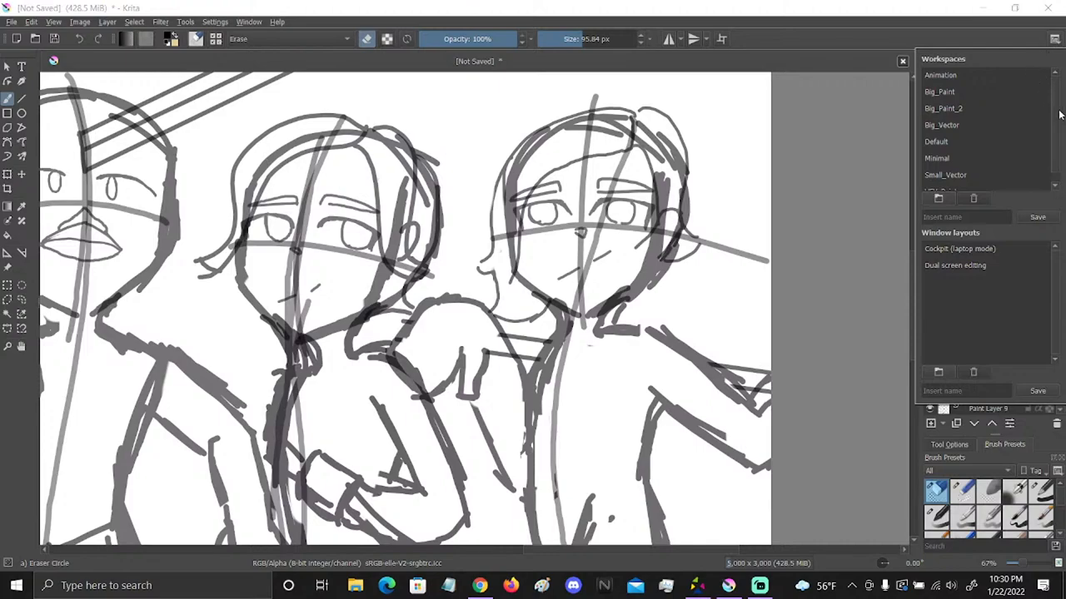
scroll(1056, 133, down, 2)
scroll(1055, 140, down, 1)
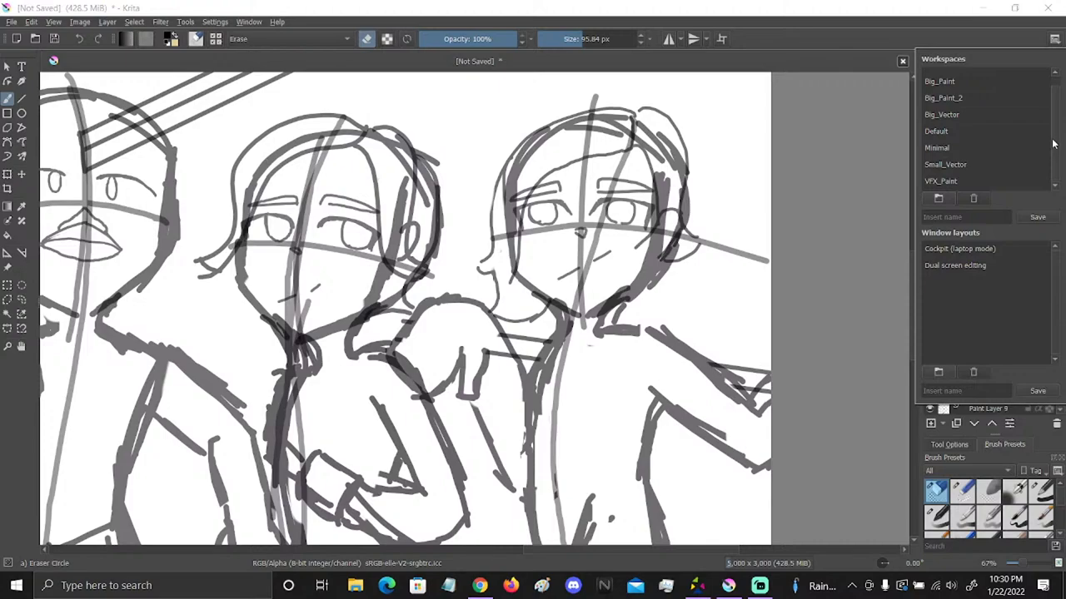
click(1054, 42)
click(1054, 42)
click(1054, 42)
click(1054, 42)
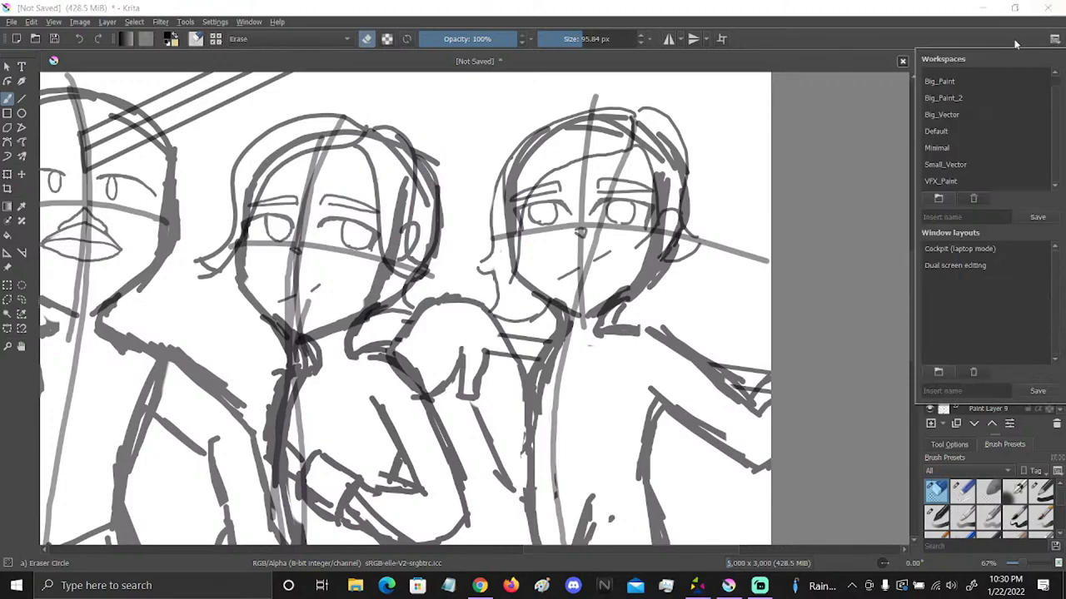
click(885, 70)
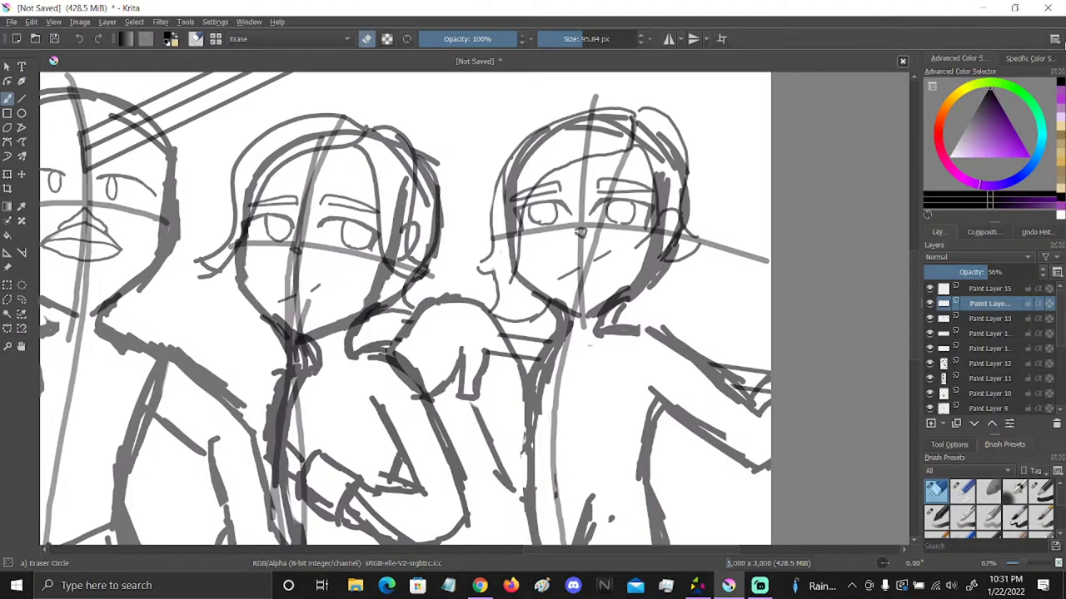
With the Basic-1 brush, extend the pole over the short-haired figure's shoulder and draw a large curved, pointed blade across the head and torso
click(1040, 492)
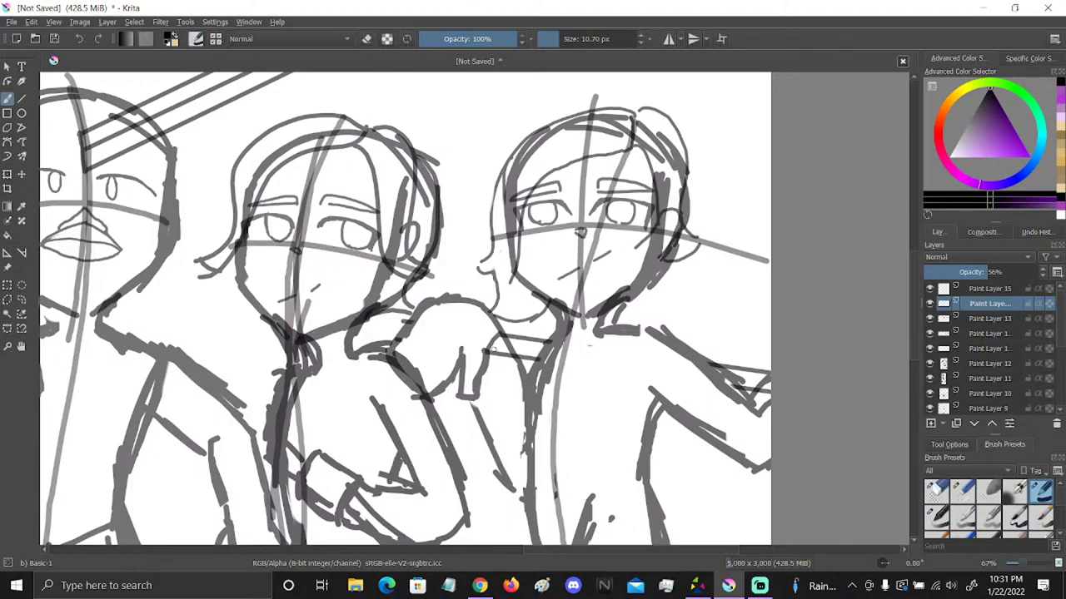
mouse_move(393, 334)
mouse_down()
mouse_move(368, 338)
mouse_move(368, 319)
mouse_move(389, 314)
mouse_up()
mouse_move(313, 345)
mouse_down()
mouse_move(433, 165)
mouse_move(500, 139)
mouse_move(434, 226)
mouse_up()
drag(322, 295, 348, 514)
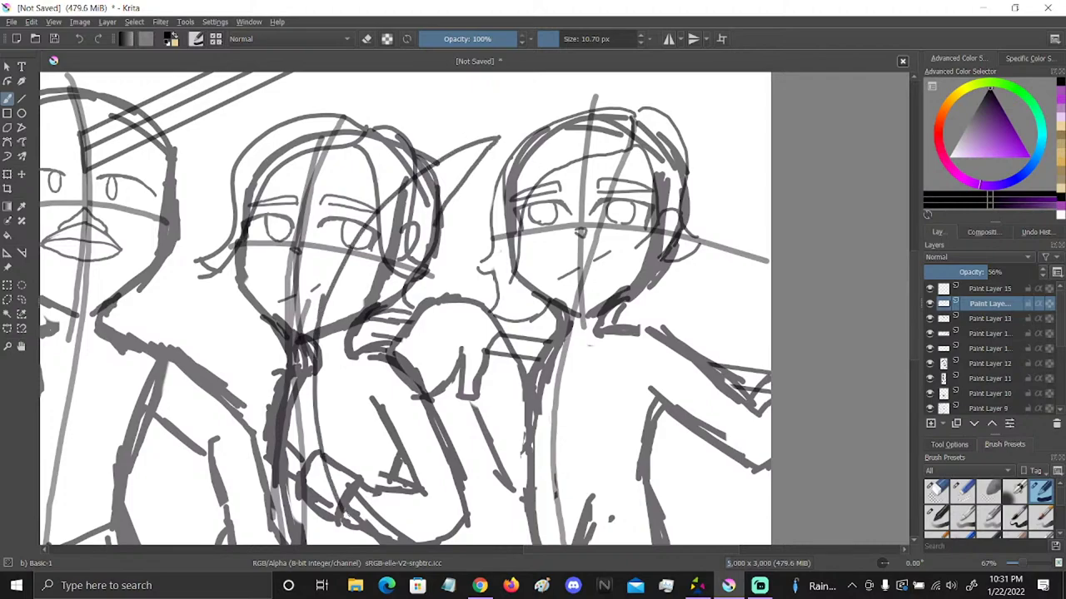
Erase the blade lines crossing the short-haired figure's face and torso, keeping the pointed tip behind the head
key(slash)
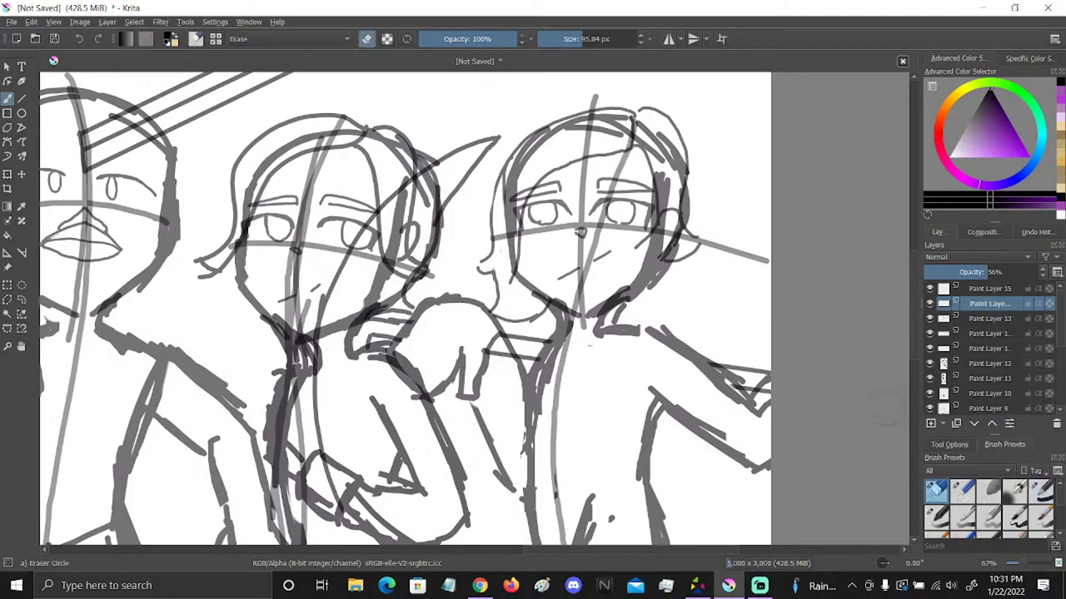
mouse_move(420, 215)
mouse_down()
mouse_move(379, 202)
mouse_move(322, 310)
mouse_move(326, 435)
mouse_move(316, 412)
mouse_move(325, 383)
mouse_move(349, 510)
mouse_up()
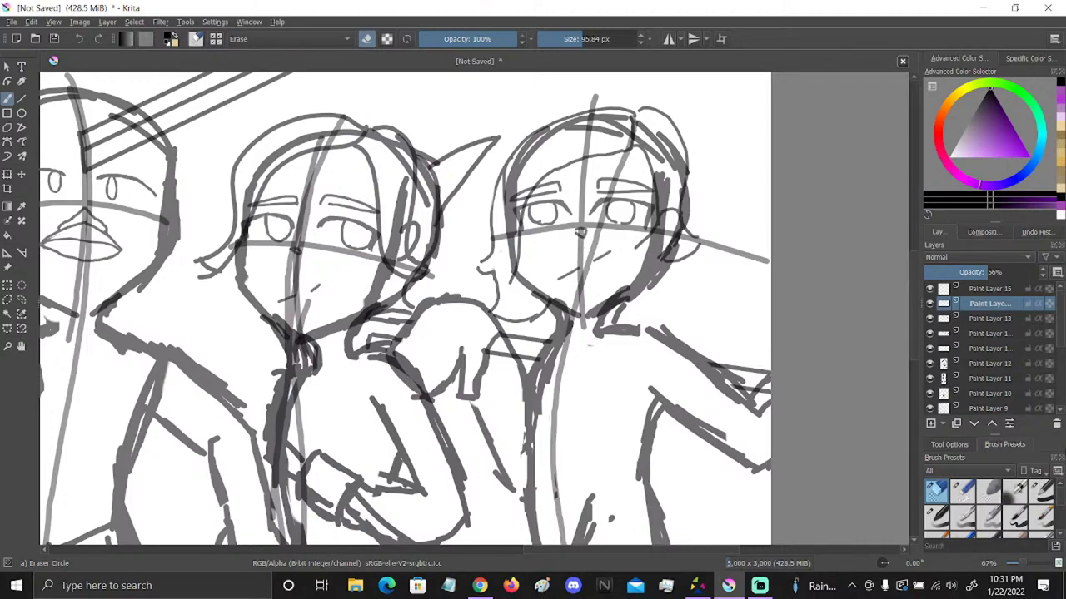
Hide the construction guidelines on Paint Layer 3 and Paint Layer 2, keeping the head outlines on Paint Layer 4 visible
scroll(995, 375, down, 3)
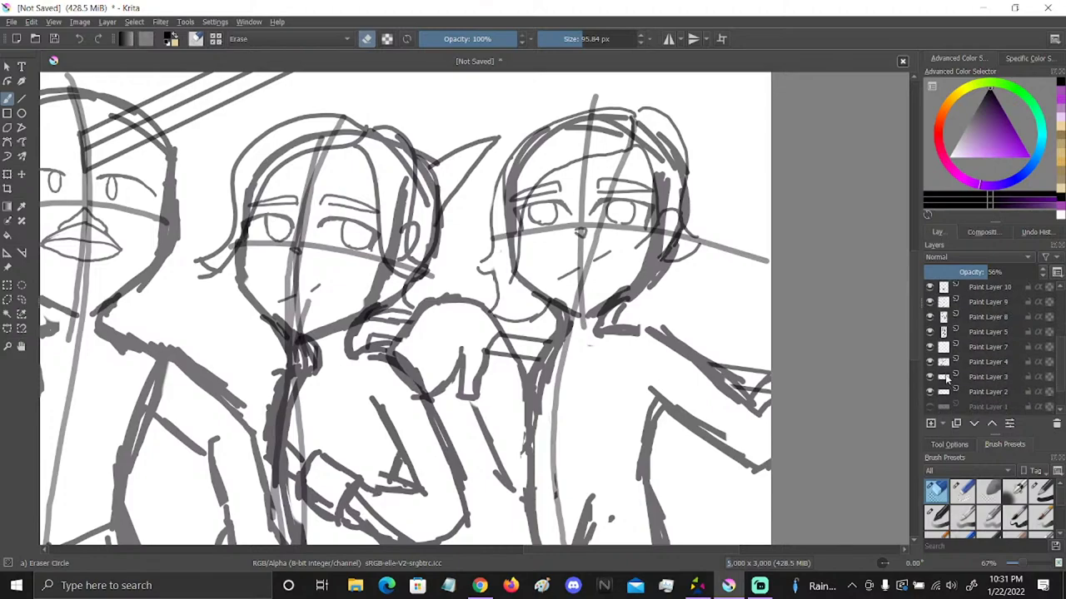
click(929, 362)
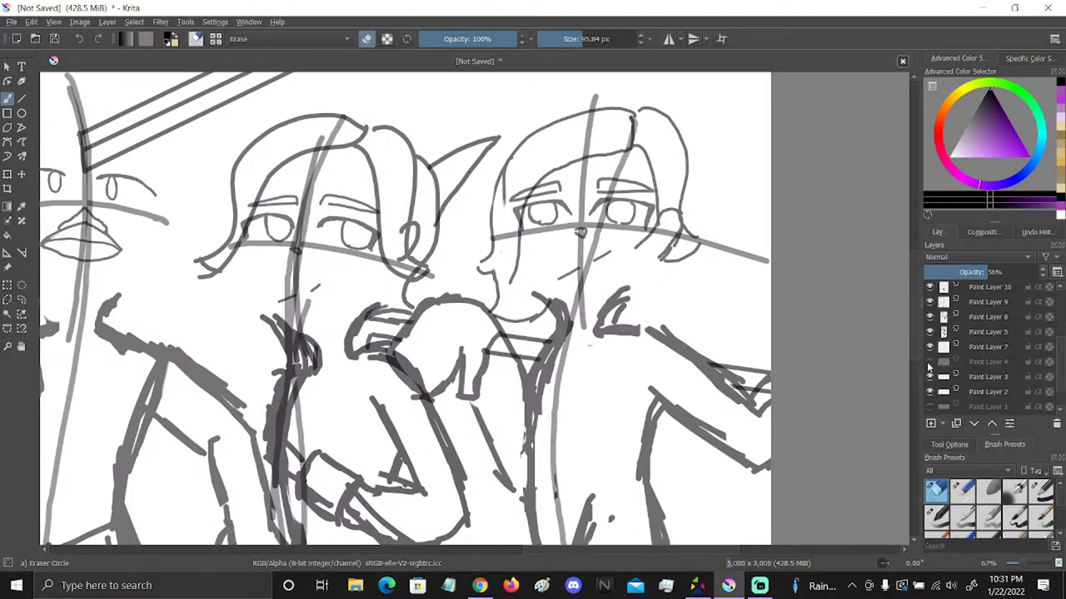
click(930, 362)
click(929, 378)
click(930, 393)
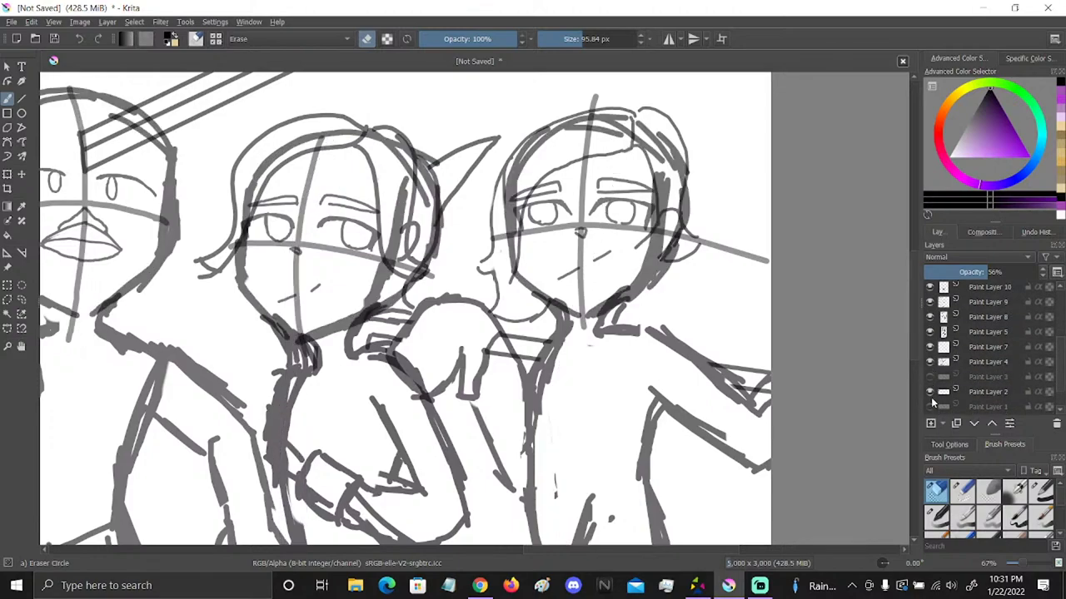
click(930, 405)
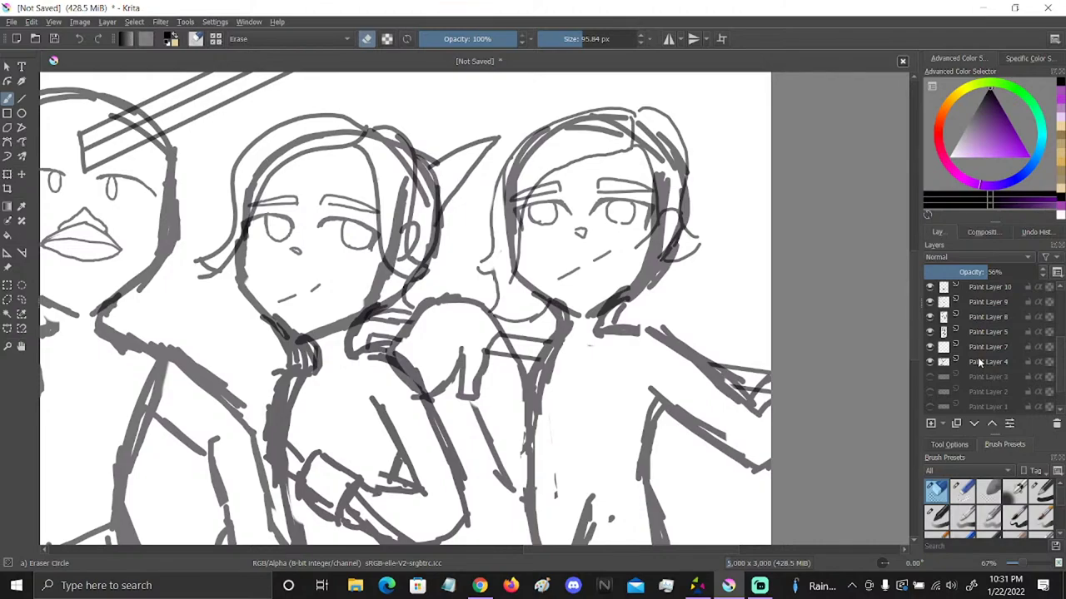
Check Paint Layers 8, 9 and 10 by toggling their visibility with the whole drawing in view, and make Paint Layer 10 active
drag(1020, 567, 1016, 565)
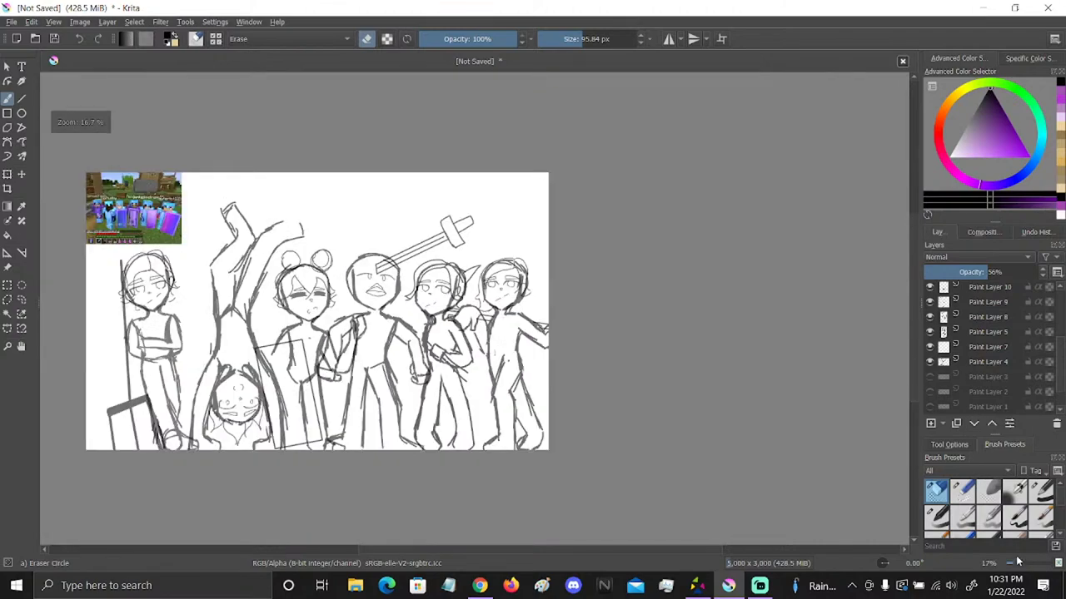
click(22, 346)
drag(366, 281, 420, 281)
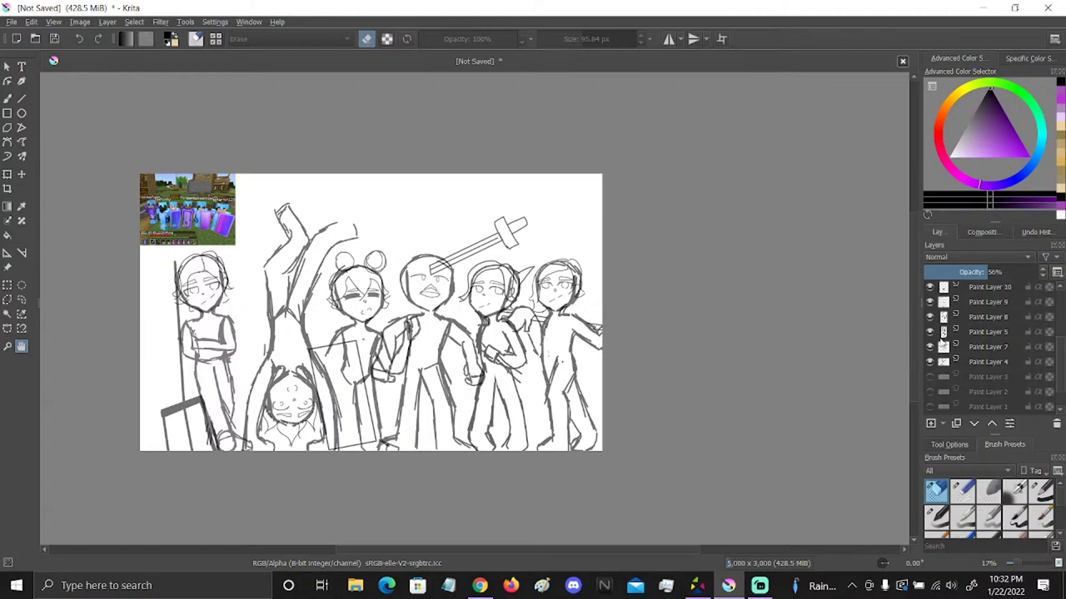
click(930, 317)
click(929, 317)
click(929, 301)
click(930, 301)
click(929, 287)
click(930, 287)
click(982, 289)
Erase the crossed lines where the bald figure's legs meet and redraw the junction as a clean point with the Basic-1 brush
click(6, 346)
drag(366, 340, 472, 465)
click(1040, 491)
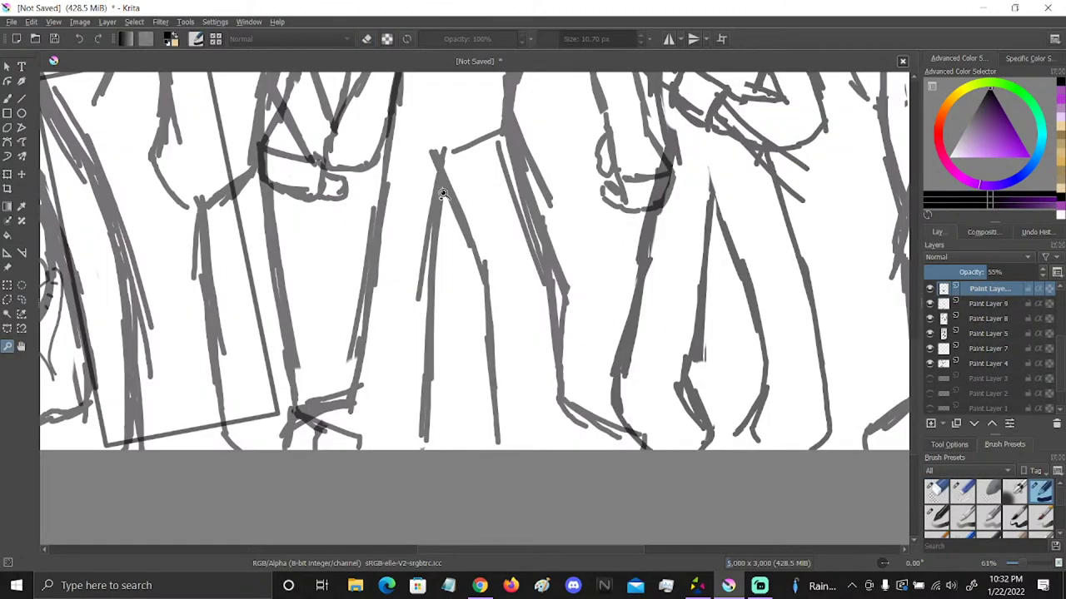
key(e)
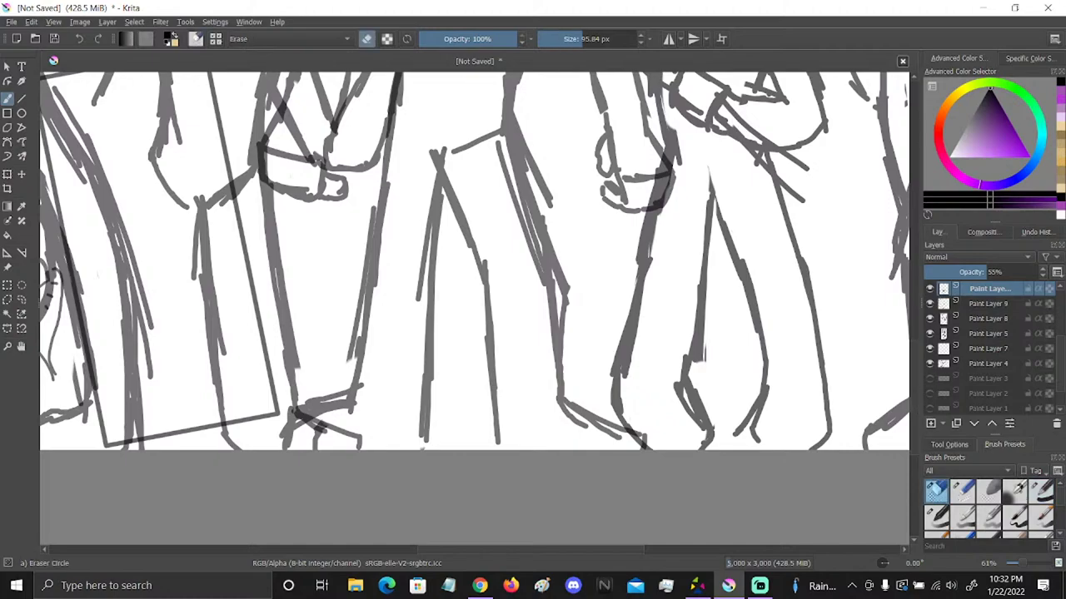
mouse_move(497, 199)
mouse_down()
mouse_move(434, 173)
mouse_move(433, 199)
mouse_move(445, 137)
mouse_move(429, 218)
mouse_up()
click(1040, 489)
mouse_move(443, 165)
mouse_down()
mouse_move(435, 219)
mouse_move(445, 157)
mouse_up()
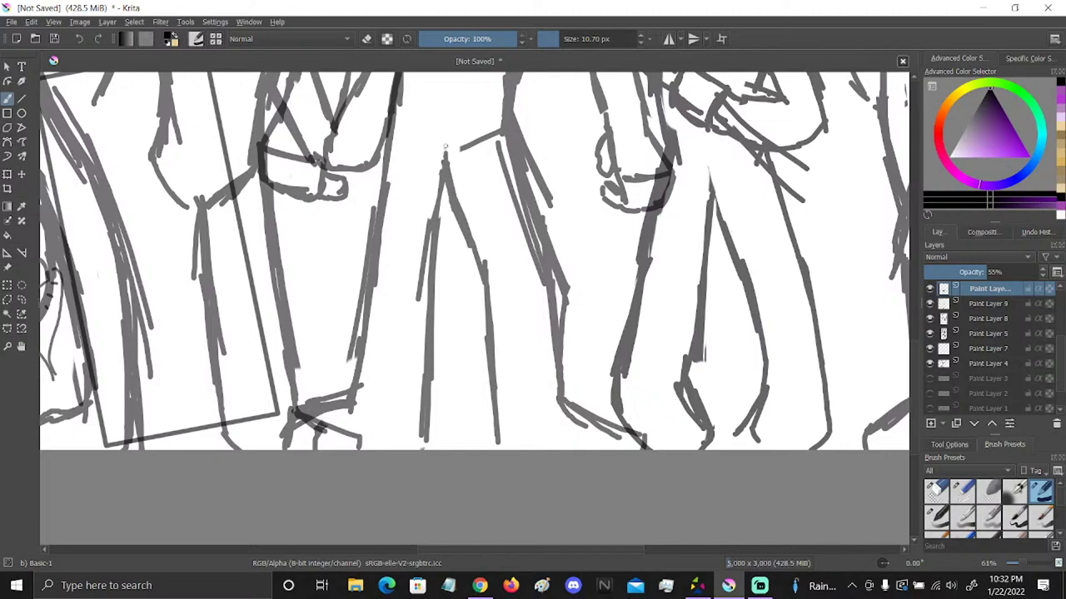
Insert a text box across the bald figure's legs and close the text editor with the default placeholder text
click(21, 67)
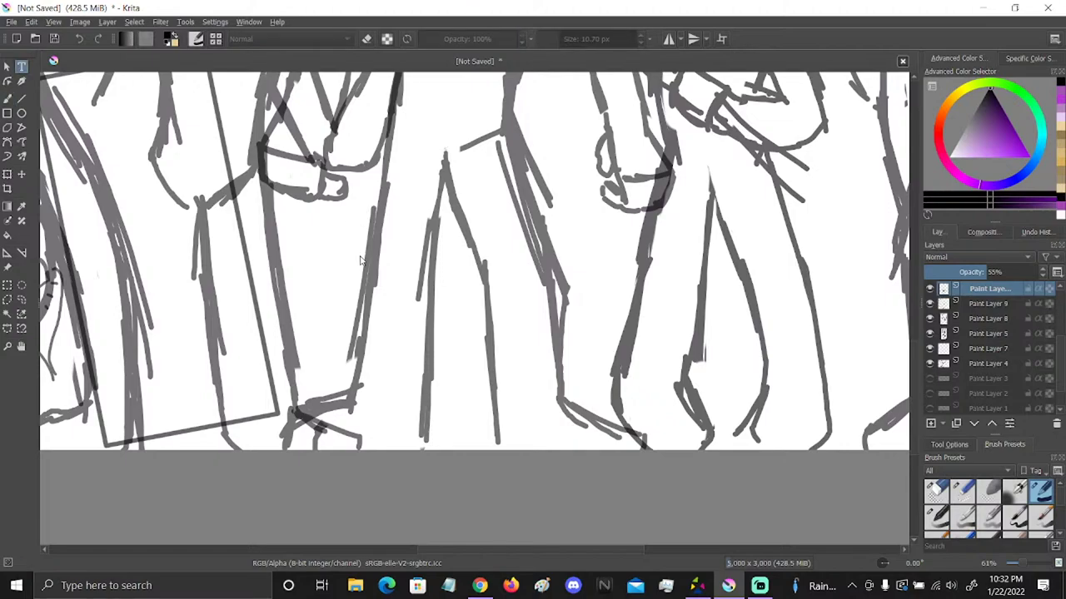
drag(351, 266, 571, 292)
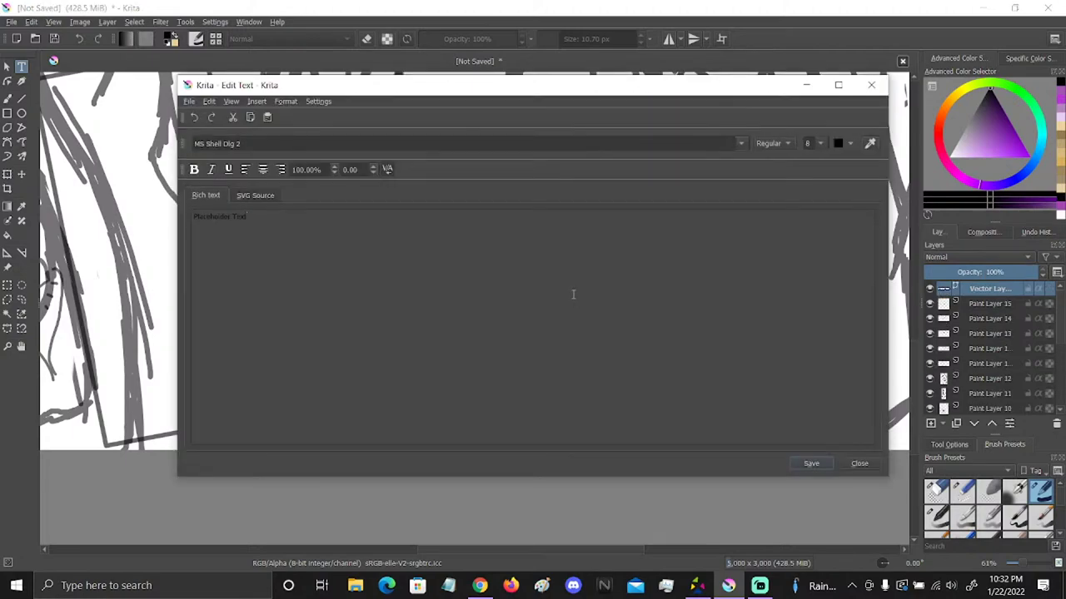
click(573, 294)
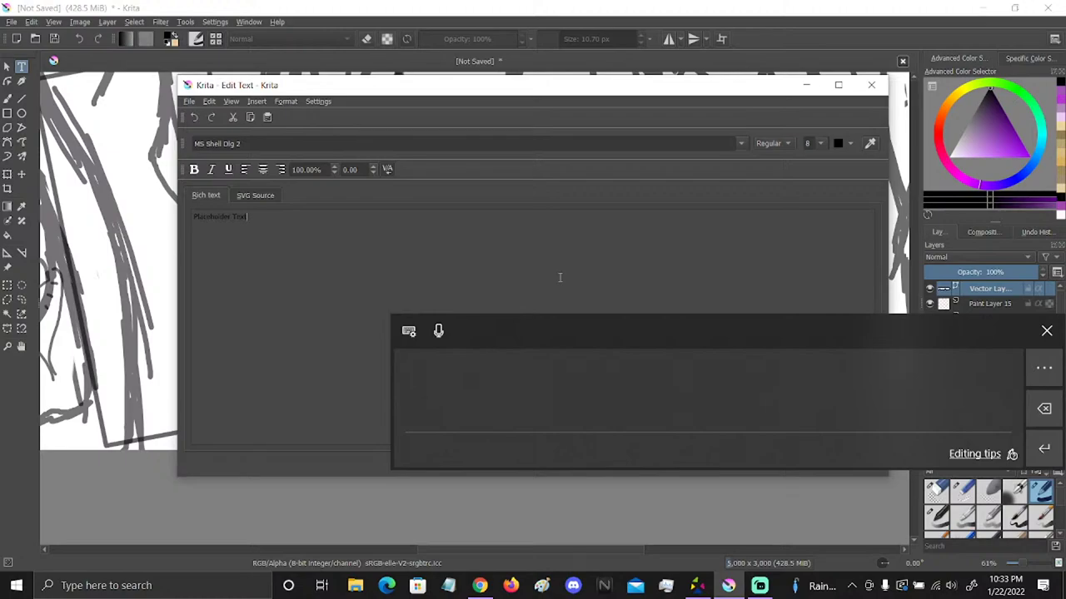
click(1047, 330)
click(881, 87)
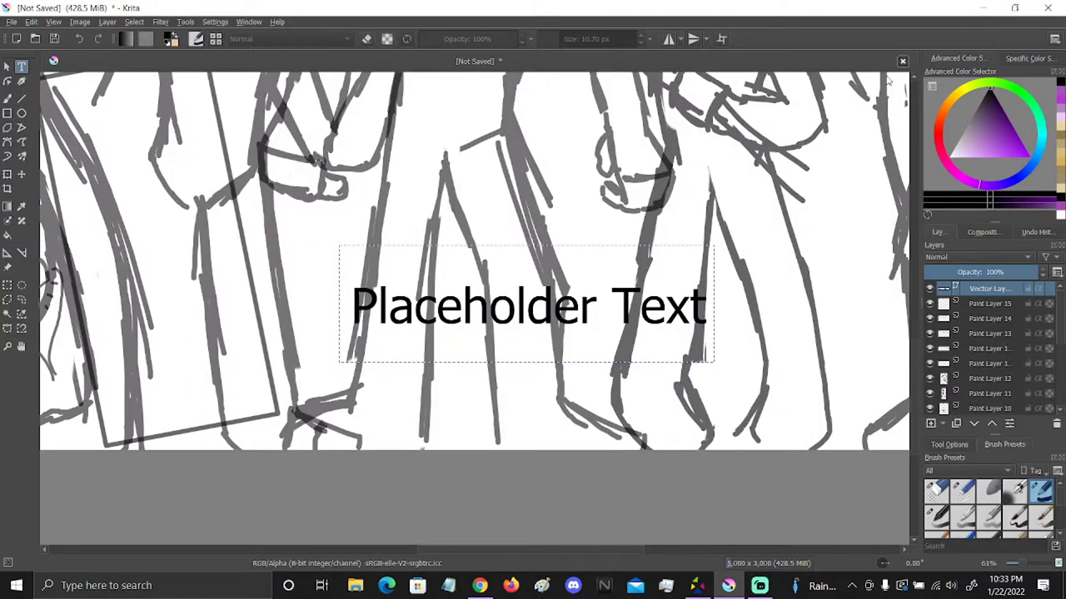
Delete the vector layer holding the placeholder text and bring the rightmost figures' upper bodies into view
click(1056, 423)
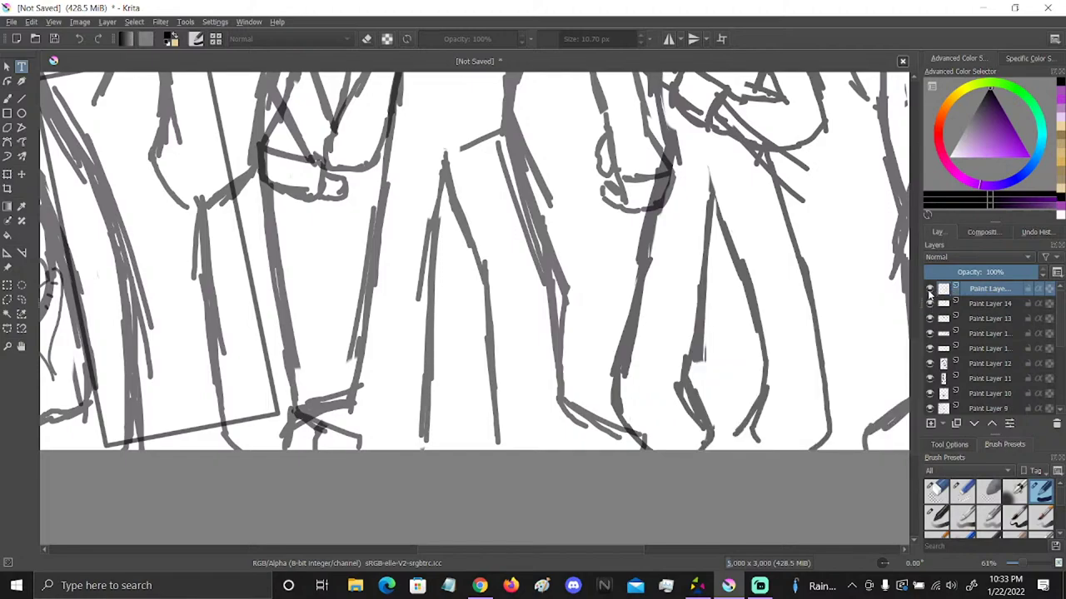
mouse_move(957, 305)
click(22, 347)
drag(113, 308, 657, 397)
scroll(1057, 333, down, 3)
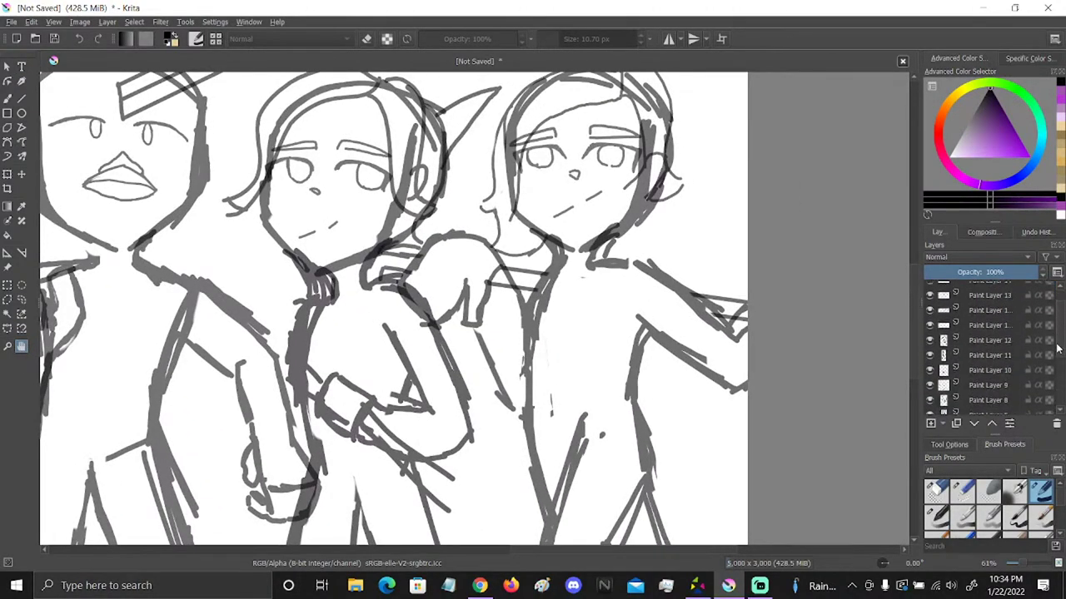
scroll(1057, 350, up, 3)
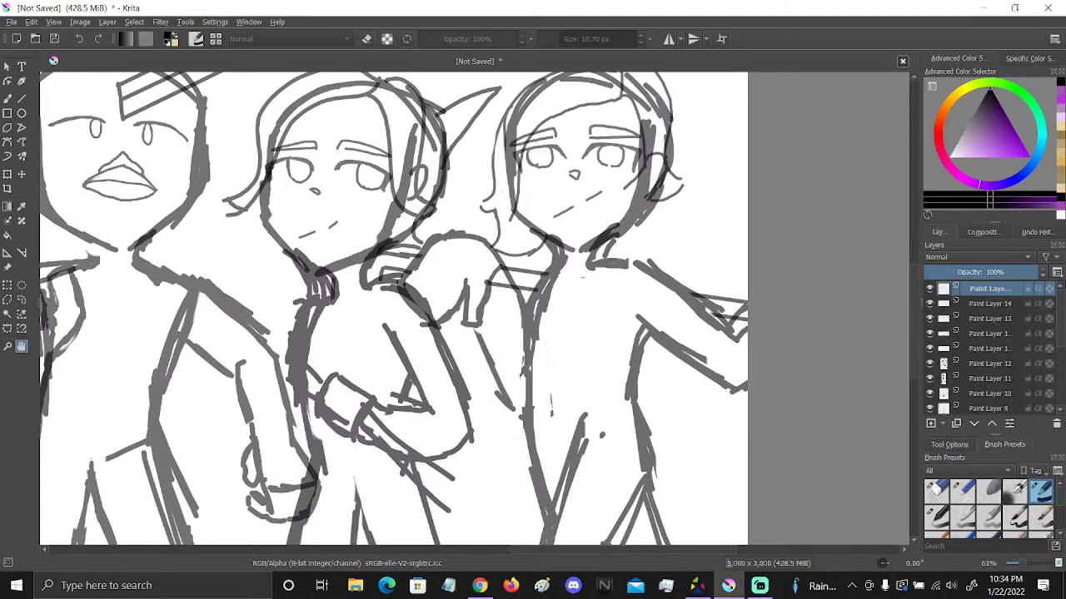
click(8, 82)
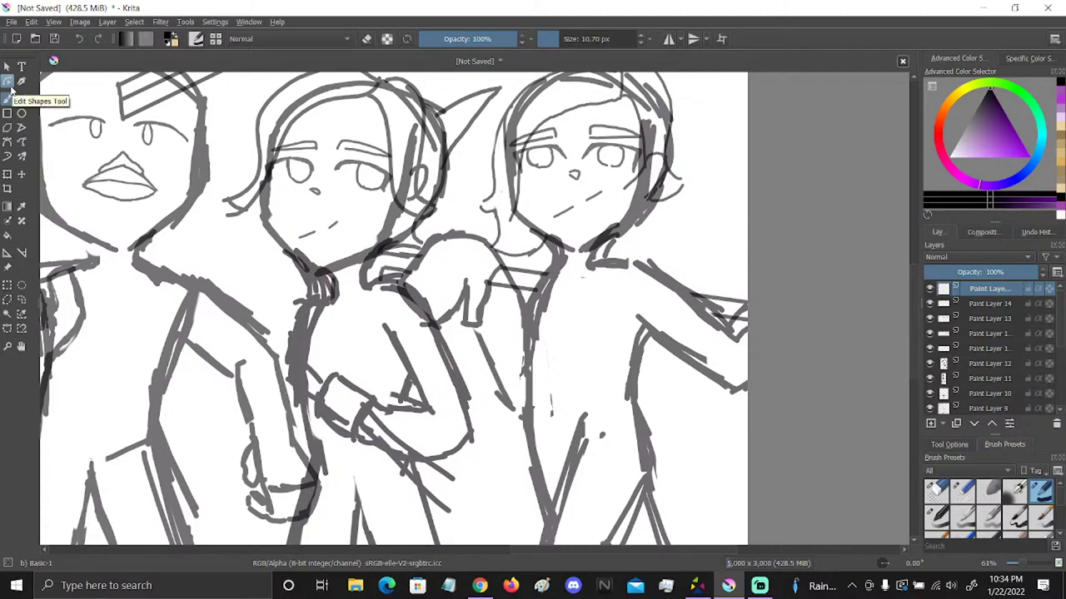
mouse_move(547, 269)
mouse_down()
mouse_move(595, 264)
mouse_move(584, 266)
mouse_up()
mouse_move(972, 272)
mouse_down()
mouse_move(991, 272)
mouse_move(980, 272)
mouse_up()
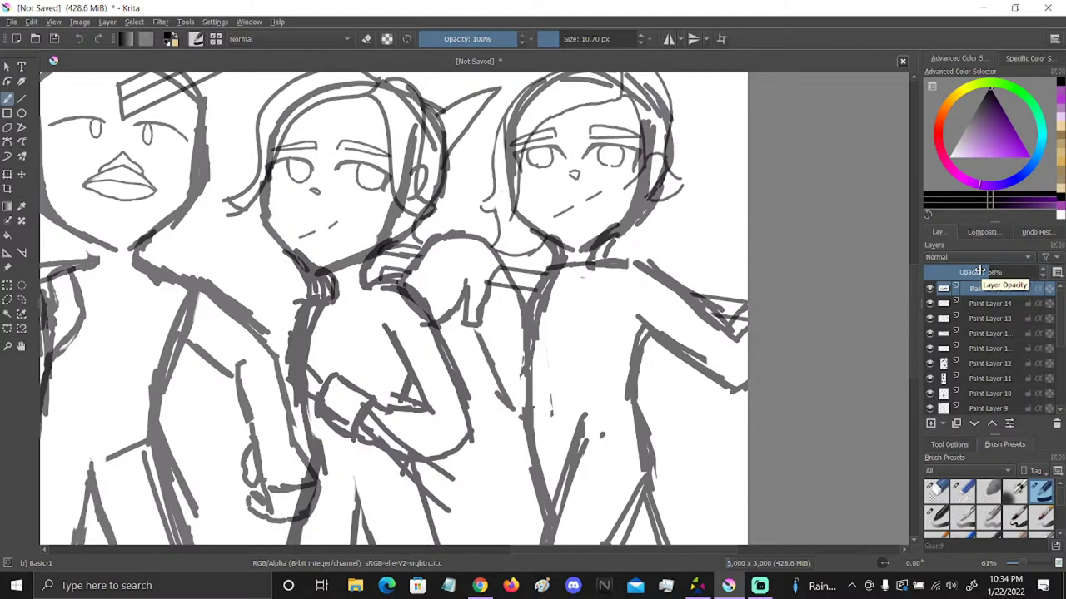
click(78, 39)
click(76, 42)
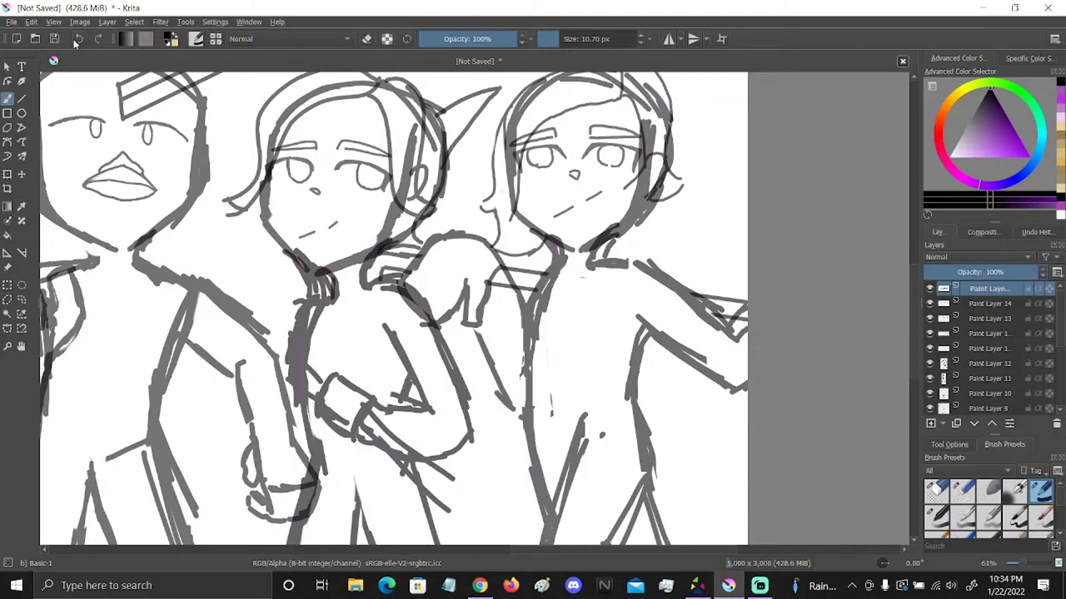
Set Paint Layer 15 to 58% opacity and draw the rightmost figure's shirt with neckline, shoulders, sides, waist hem and a short sleeve
click(989, 271)
mouse_move(643, 263)
mouse_down()
mouse_move(587, 261)
mouse_move(586, 295)
mouse_move(556, 293)
mouse_move(583, 292)
mouse_move(557, 290)
mouse_move(544, 267)
mouse_move(524, 358)
mouse_up()
drag(536, 308, 529, 418)
drag(532, 358, 526, 450)
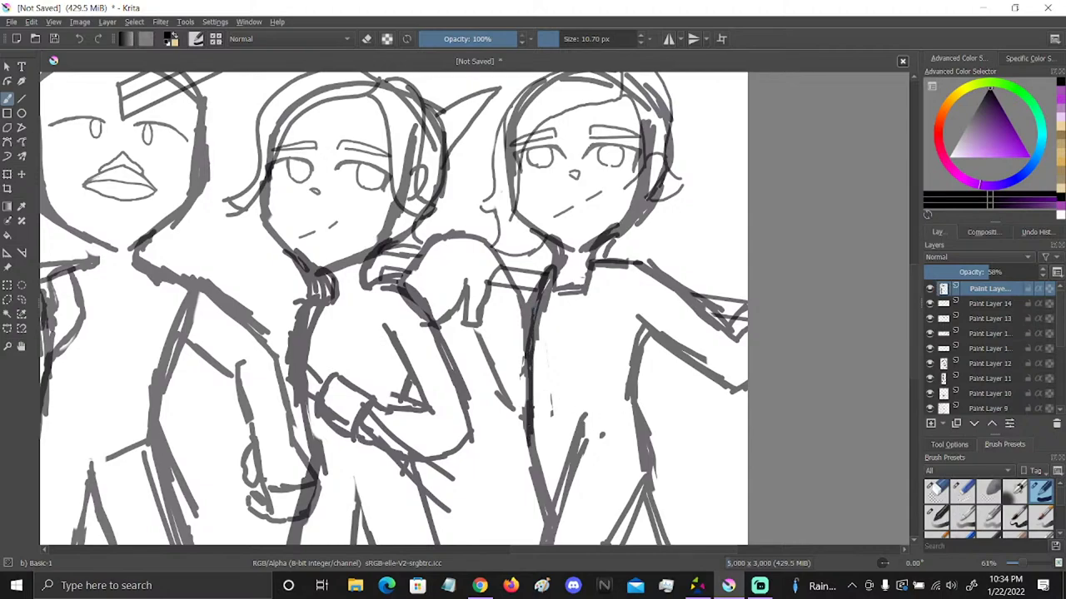
mouse_move(641, 326)
mouse_down()
mouse_move(636, 419)
mouse_move(533, 426)
mouse_up()
drag(529, 361, 525, 405)
drag(593, 414, 533, 424)
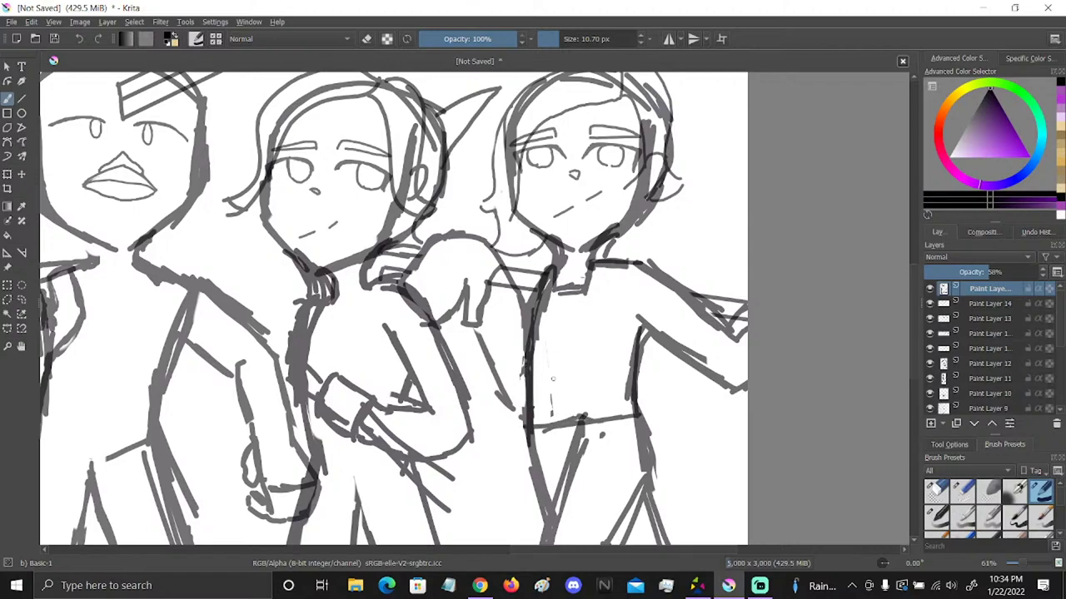
mouse_move(638, 258)
mouse_down()
mouse_move(688, 295)
mouse_move(678, 335)
mouse_up()
mouse_move(697, 299)
mouse_down()
mouse_move(668, 343)
mouse_move(679, 353)
mouse_move(662, 346)
mouse_up()
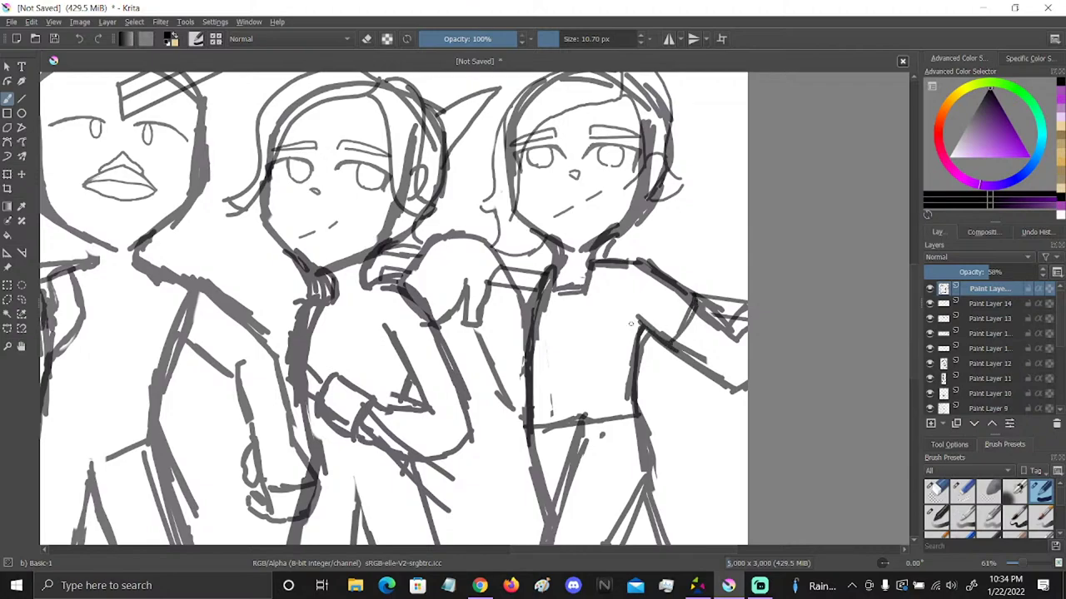
Draw the rightmost figure's first trouser leg over the sketch, from the waist to a hem above the foot
key(space)
drag(685, 409, 633, 172)
click(7, 98)
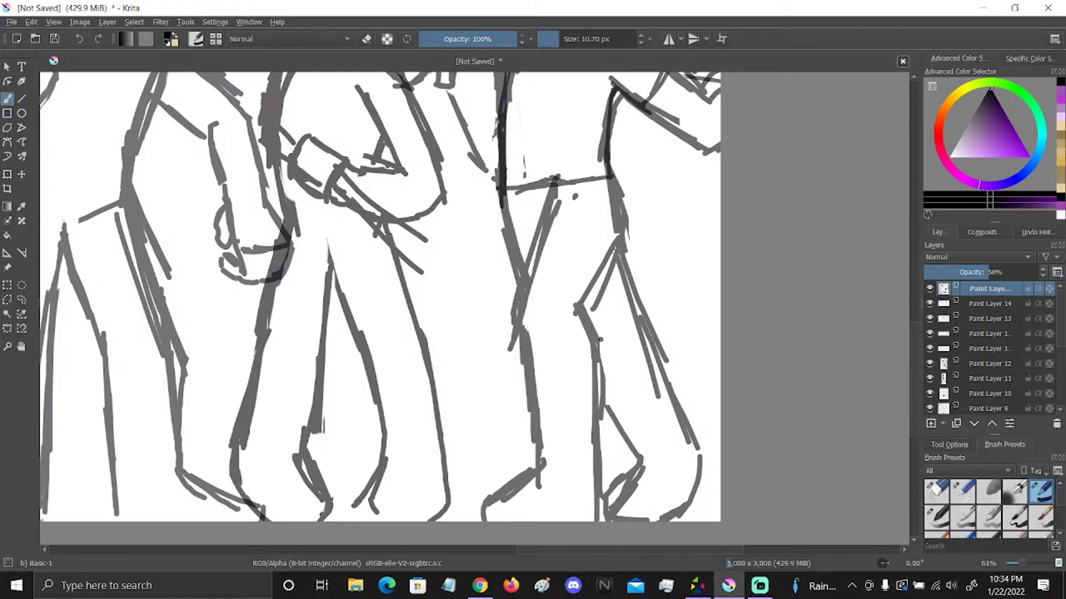
mouse_move(623, 211)
mouse_down()
mouse_move(589, 301)
mouse_move(605, 408)
mouse_up()
mouse_move(592, 337)
mouse_down()
mouse_move(606, 450)
mouse_move(541, 453)
mouse_up()
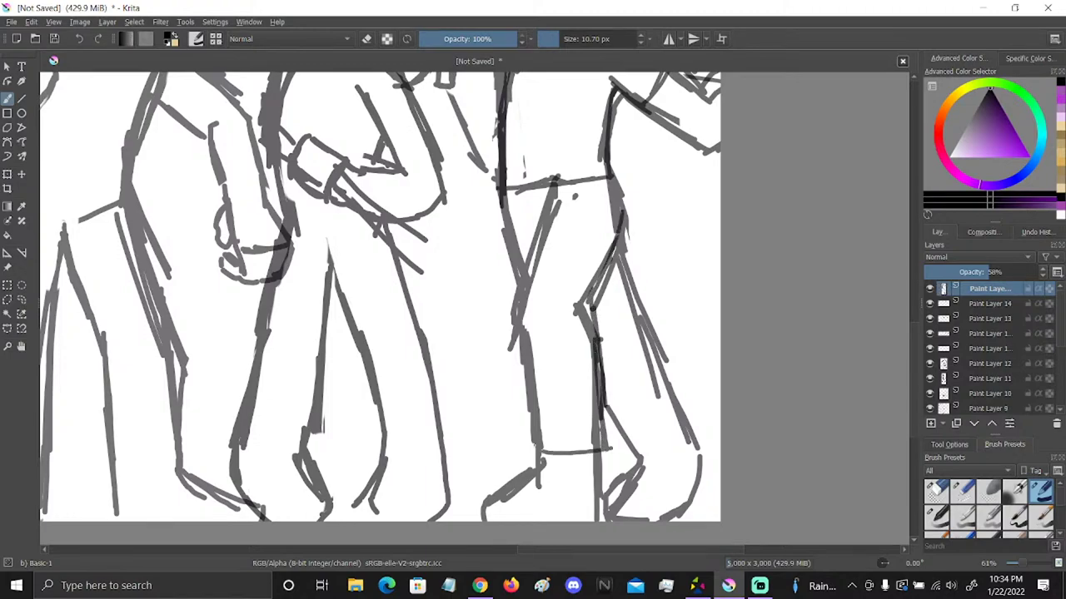
mouse_move(556, 195)
mouse_down()
mouse_move(518, 308)
mouse_move(529, 446)
mouse_move(553, 452)
mouse_up()
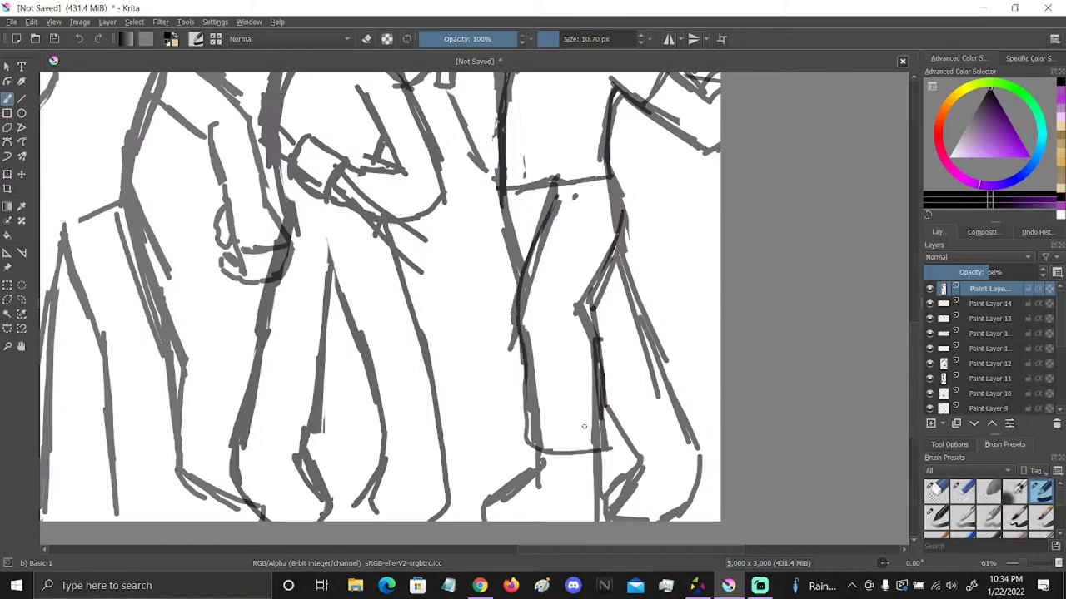
Erase and redraw the first trouser leg's lower outer edge with the Basic-1 brush, and outline the rightmost figure's second trouser leg with its hem
click(961, 492)
drag(526, 366, 525, 441)
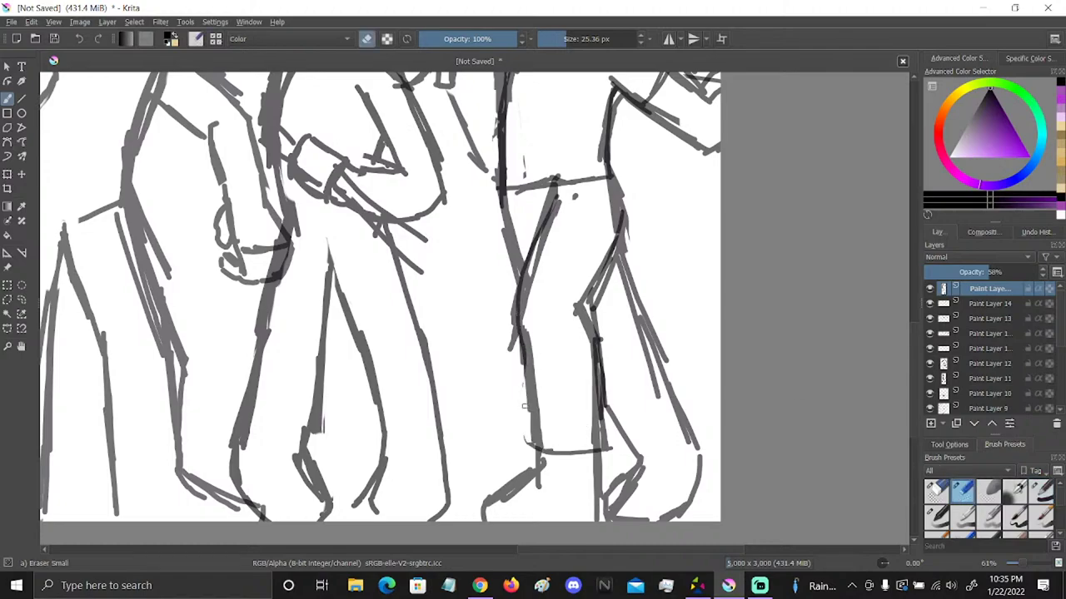
click(1041, 492)
mouse_move(518, 322)
mouse_down()
mouse_move(529, 429)
mouse_move(521, 439)
mouse_up()
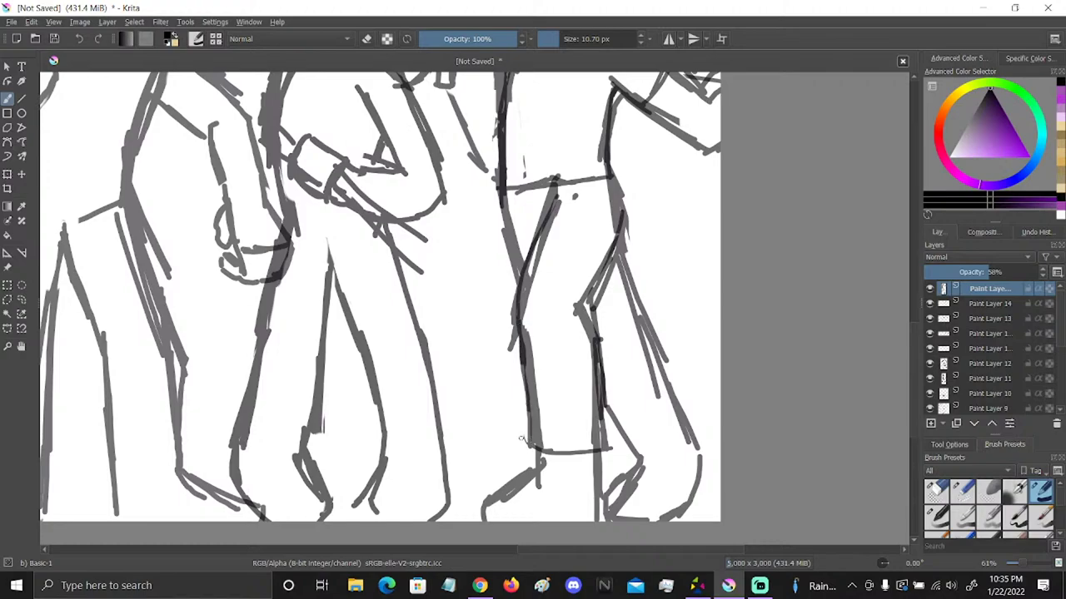
drag(618, 245, 694, 437)
mouse_move(694, 439)
mouse_down()
mouse_move(620, 448)
mouse_move(607, 419)
mouse_move(622, 456)
mouse_up()
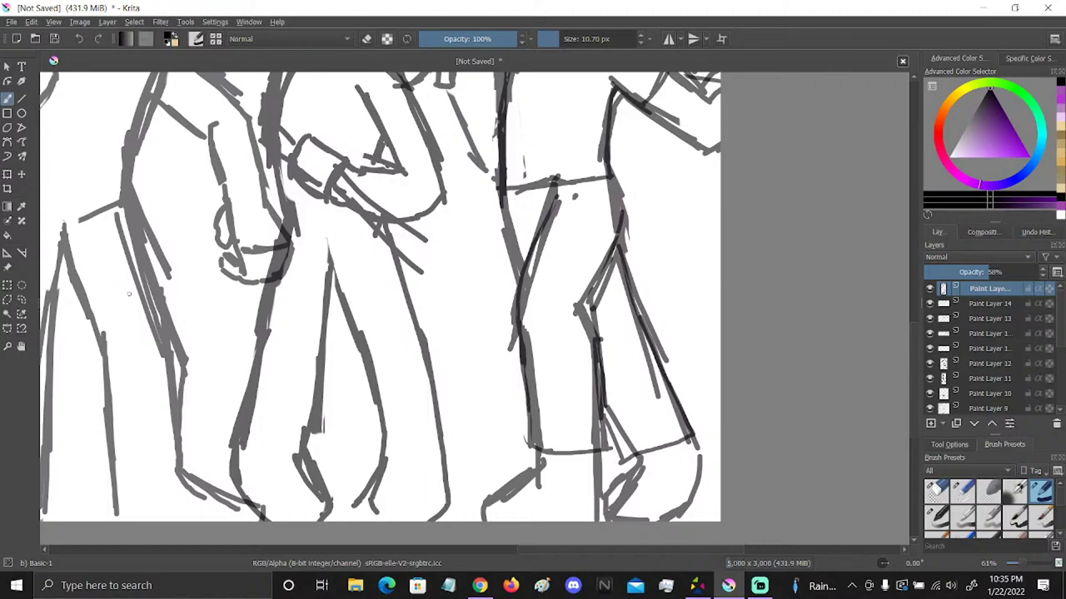
Look over the upper bodies and the Minecraft reference screenshot to check the characters' outfits
click(21, 346)
drag(545, 302, 662, 450)
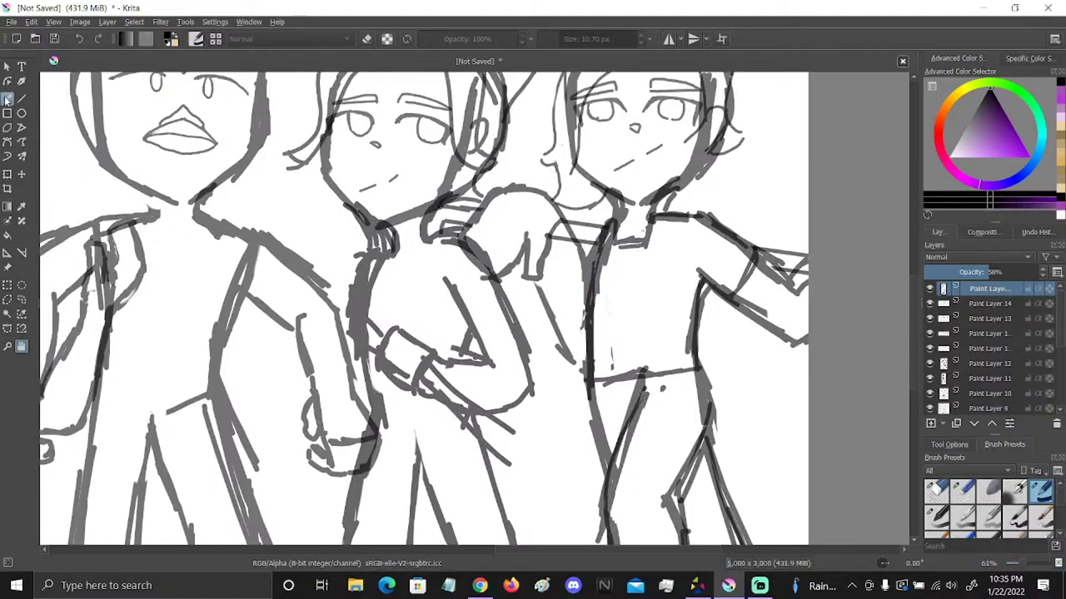
click(8, 97)
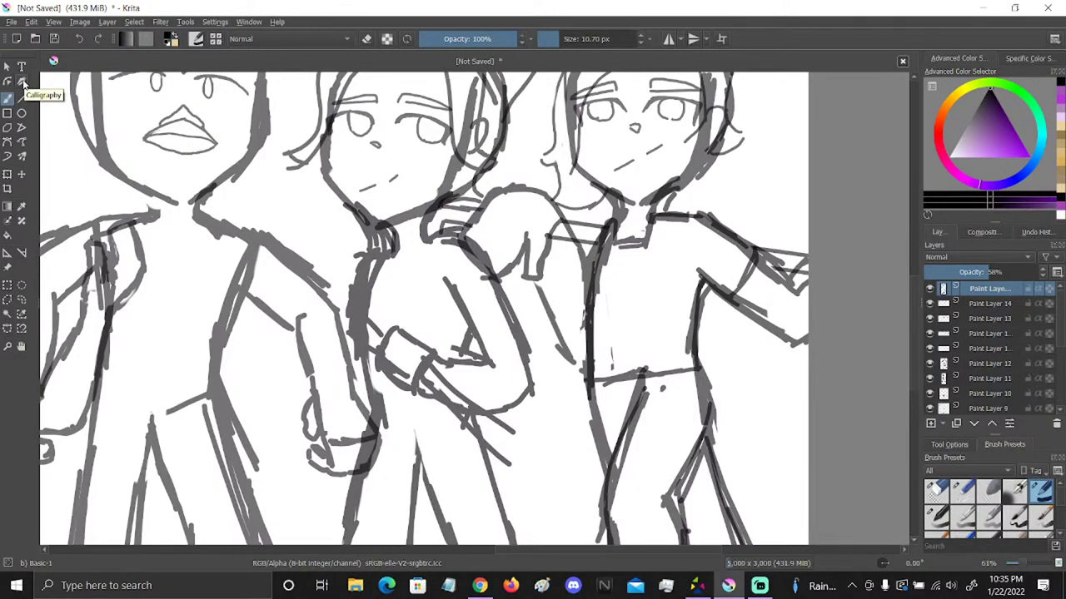
key(space)
mouse_move(183, 268)
mouse_down()
mouse_move(592, 489)
mouse_move(720, 449)
mouse_up()
drag(471, 330, 706, 385)
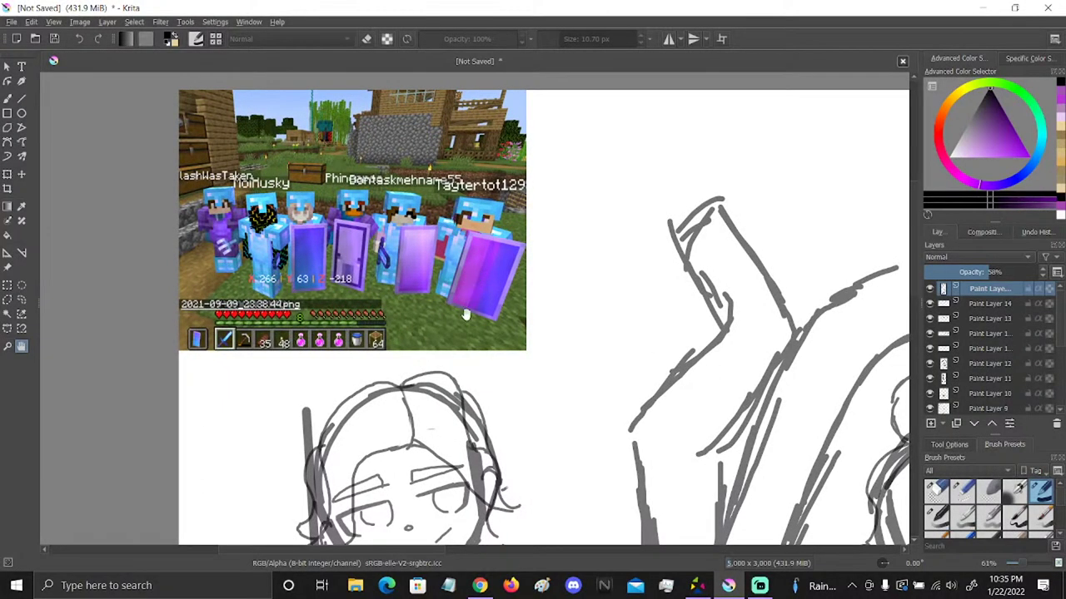
drag(737, 464, 483, 479)
Draw the pointy-eared, arm-crossed figure's shirt with collar, shoulder, short sleeve, side and waist hem using the freehand brush
click(10, 100)
mouse_move(454, 246)
mouse_down()
mouse_move(446, 261)
mouse_move(397, 265)
mouse_move(493, 240)
mouse_move(534, 311)
mouse_move(491, 337)
mouse_move(469, 291)
mouse_up()
drag(491, 328, 490, 356)
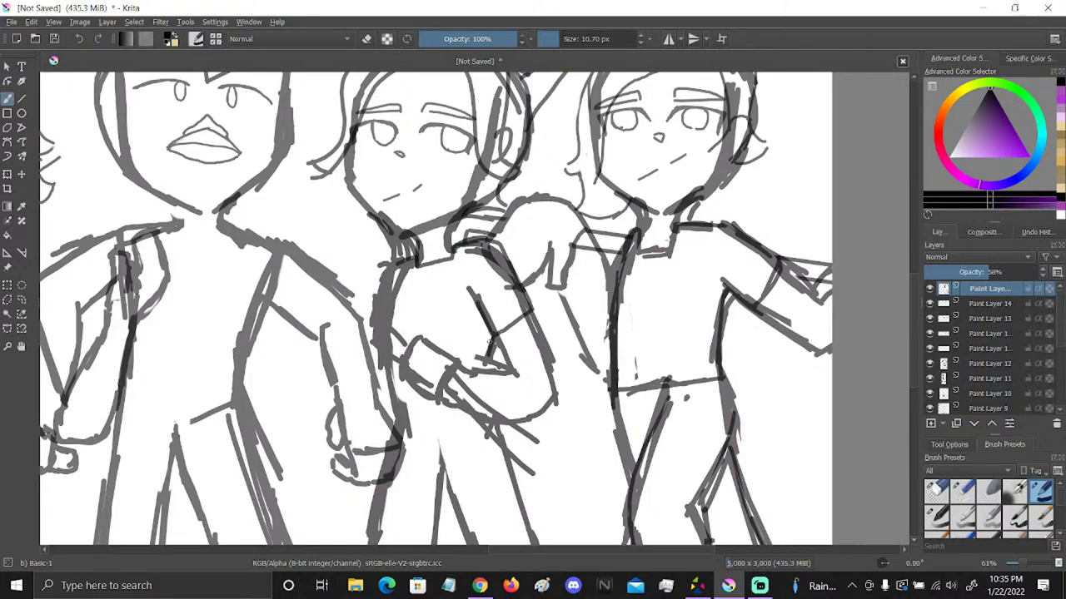
mouse_move(411, 258)
mouse_down()
mouse_move(396, 263)
mouse_move(379, 315)
mouse_up()
mouse_move(409, 260)
mouse_down()
mouse_move(387, 337)
mouse_move(401, 433)
mouse_move(503, 428)
mouse_move(557, 191)
mouse_up()
Outline the pointy-eared figure's trouser leg nearest the rightmost figure with straight lines for both edges and the hem, replacing the freehand attempt
key(space)
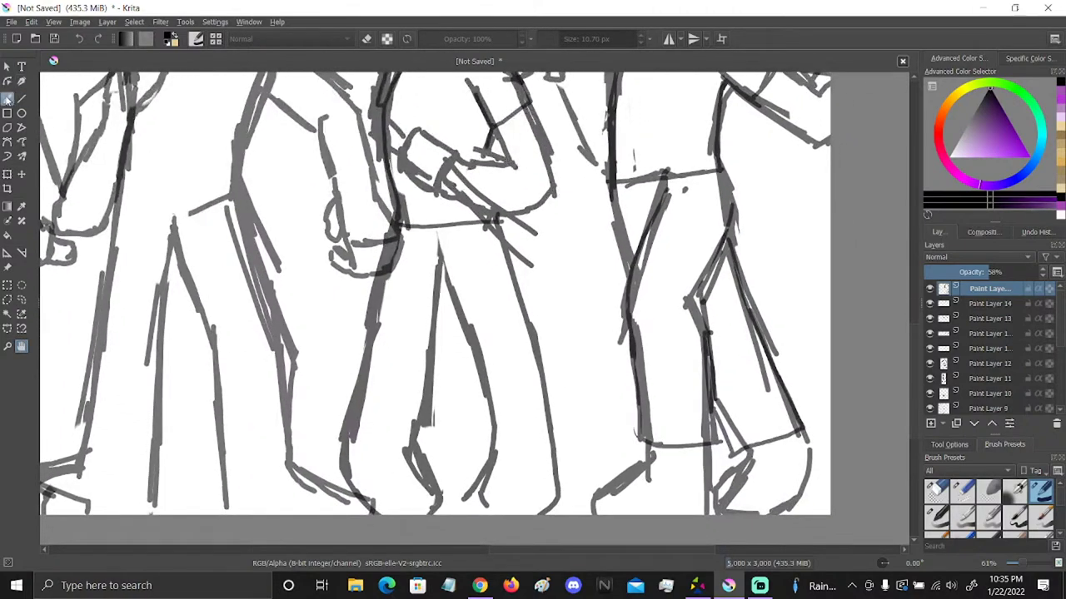
drag(498, 221, 561, 427)
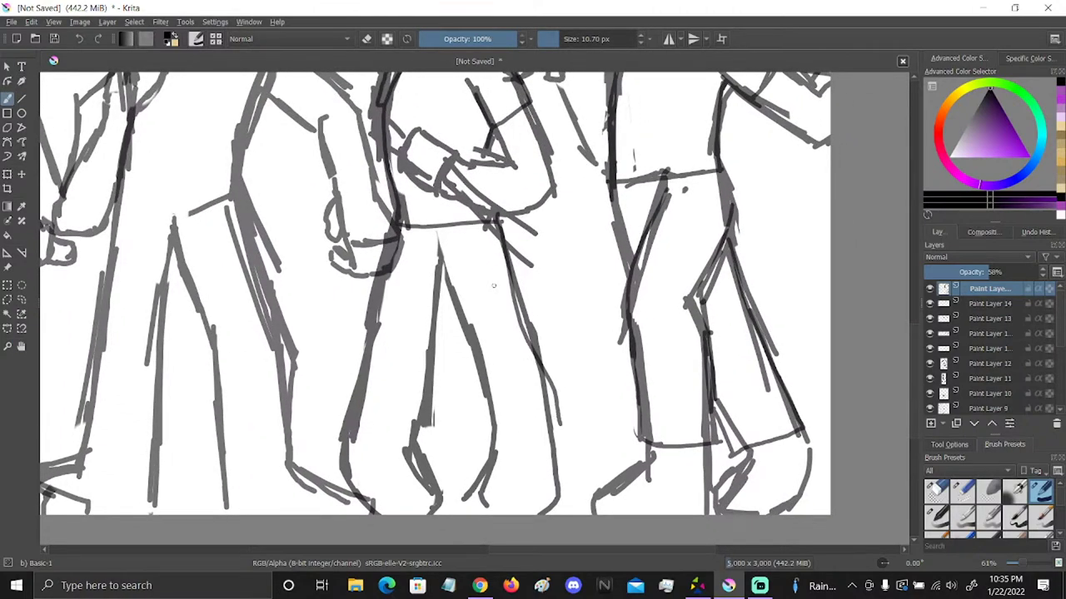
click(80, 38)
click(21, 98)
mouse_move(505, 243)
mouse_down()
mouse_move(571, 448)
mouse_move(556, 424)
mouse_move(492, 430)
mouse_up()
drag(442, 262, 491, 418)
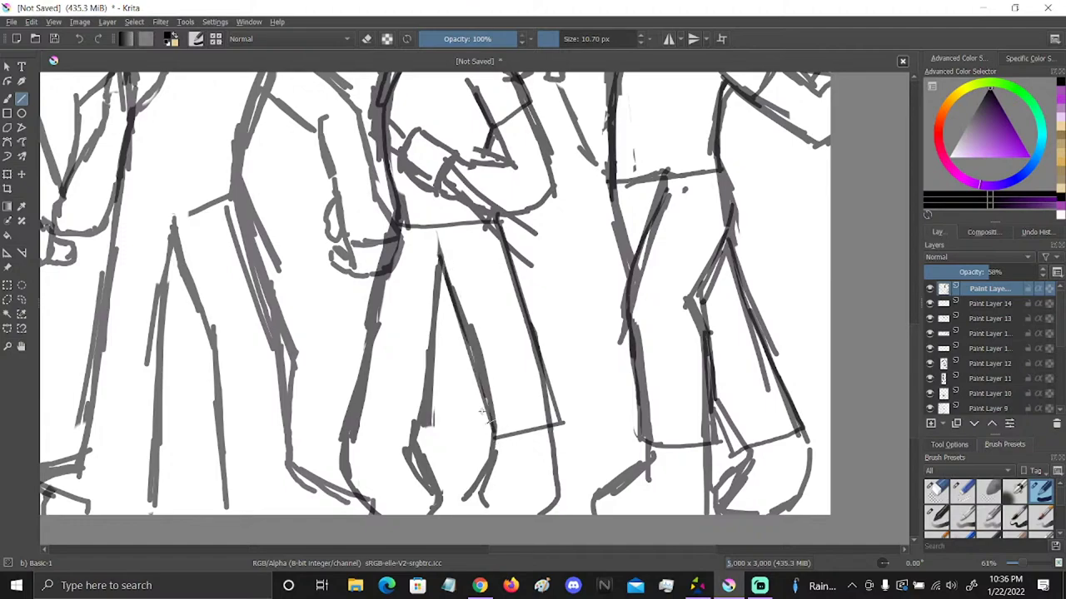
Outline the pointy-eared figure's other trouser leg with straight outer, hem and inner lines, undoing the first inner line
drag(441, 260, 432, 424)
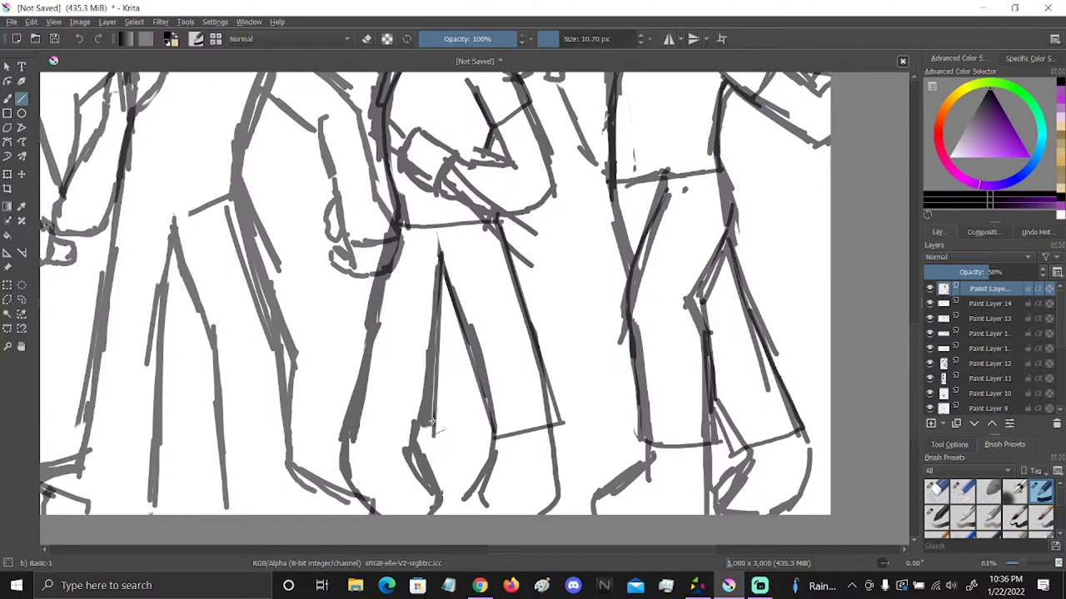
key(ctrl+z)
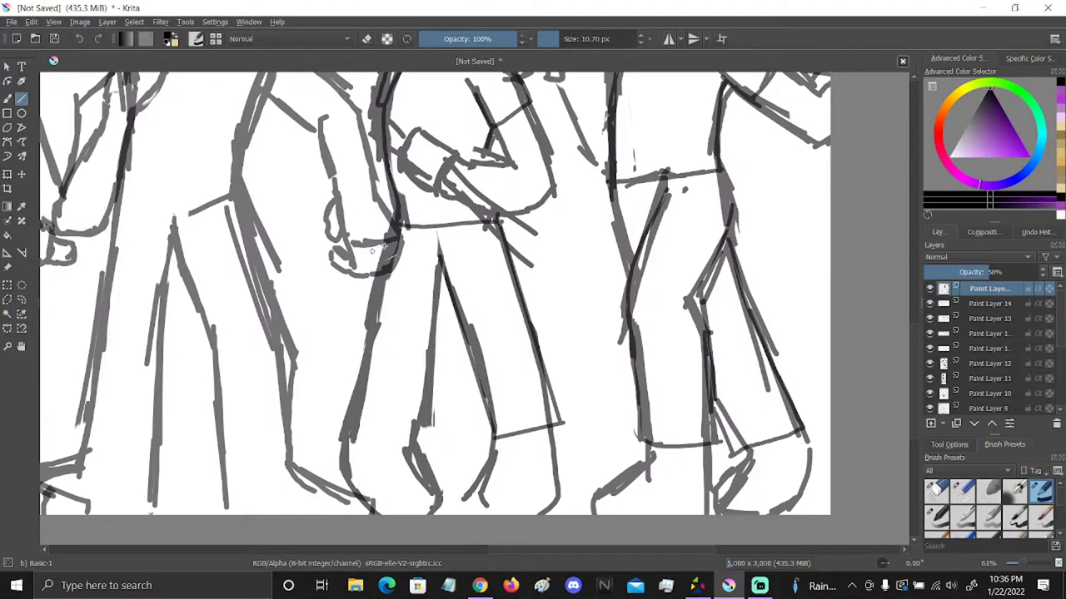
mouse_move(335, 425)
mouse_down()
mouse_move(393, 233)
mouse_move(353, 431)
mouse_move(406, 445)
mouse_move(427, 431)
mouse_up()
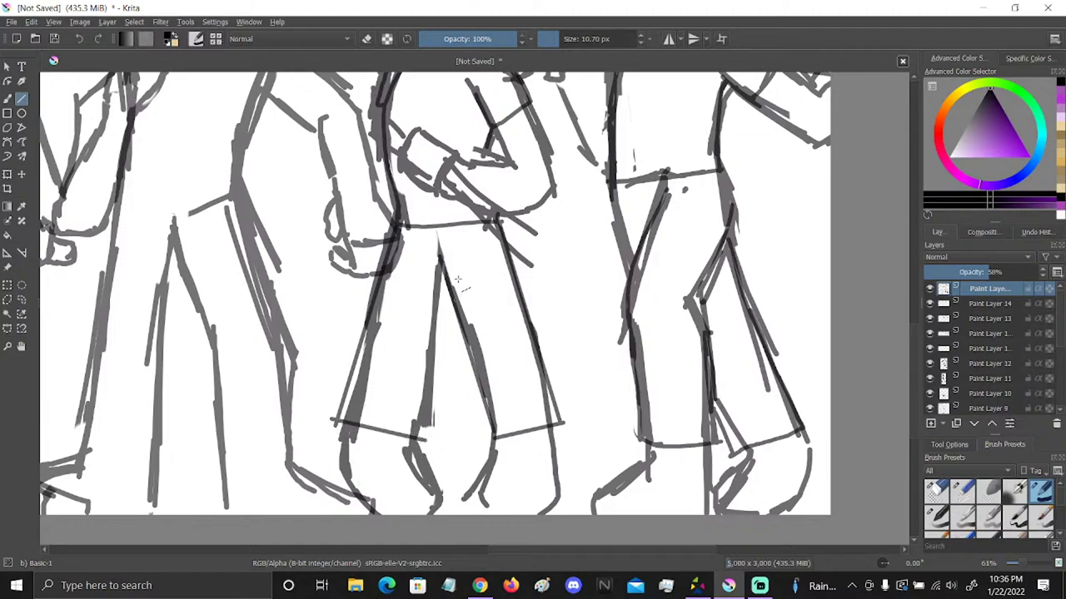
drag(438, 260, 416, 424)
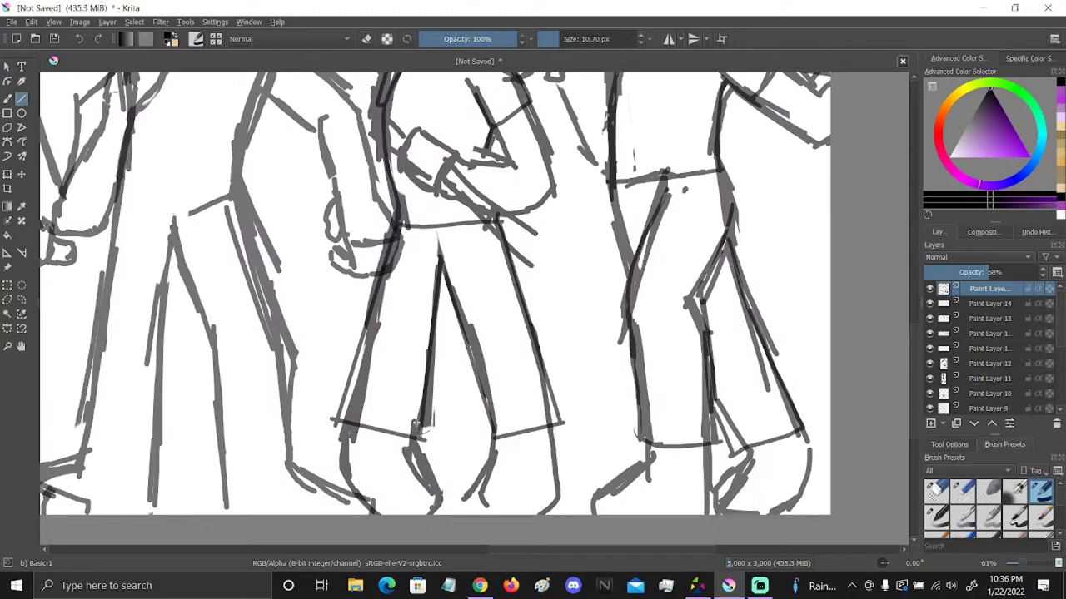
Find the layer holding the bald figure's body by toggling the visibility of Paint Layers 12, 11 and 10
click(22, 347)
drag(516, 208, 700, 456)
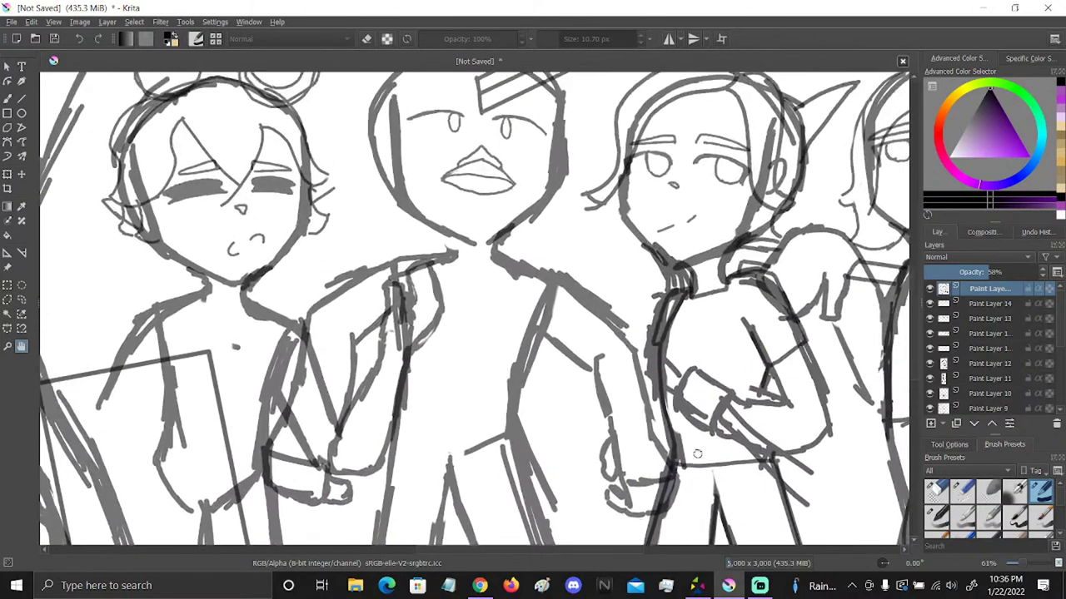
click(8, 97)
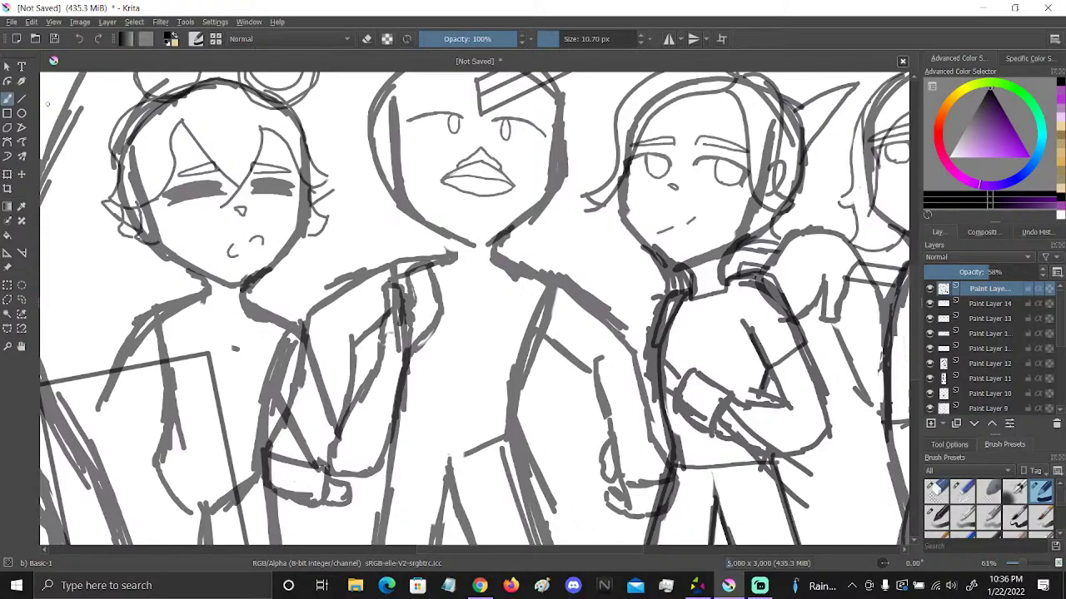
scroll(945, 358, down, 1)
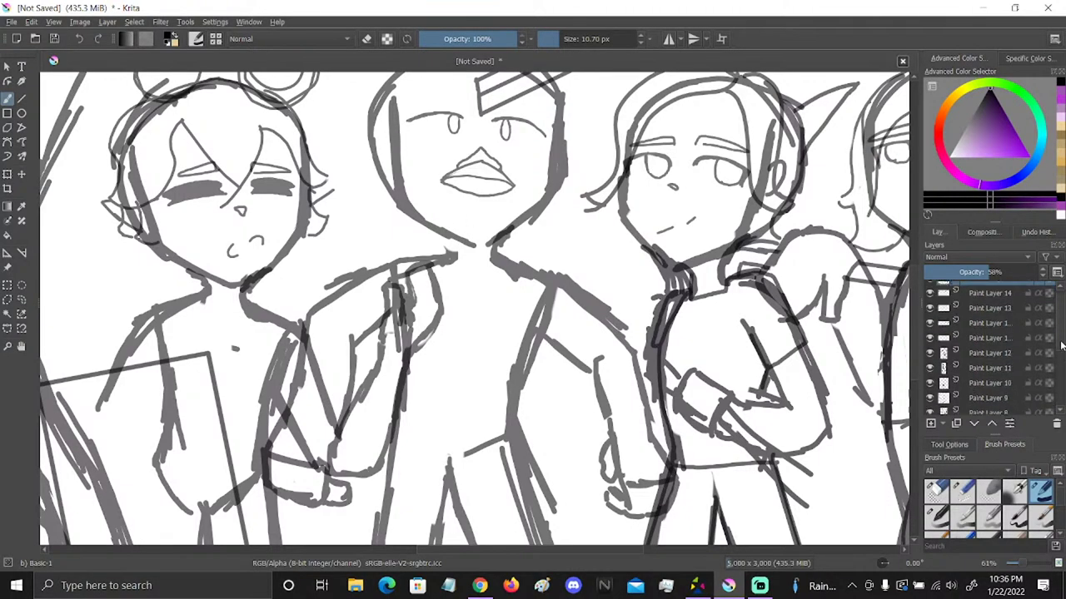
click(930, 337)
click(930, 338)
click(931, 353)
click(930, 353)
click(930, 367)
click(939, 382)
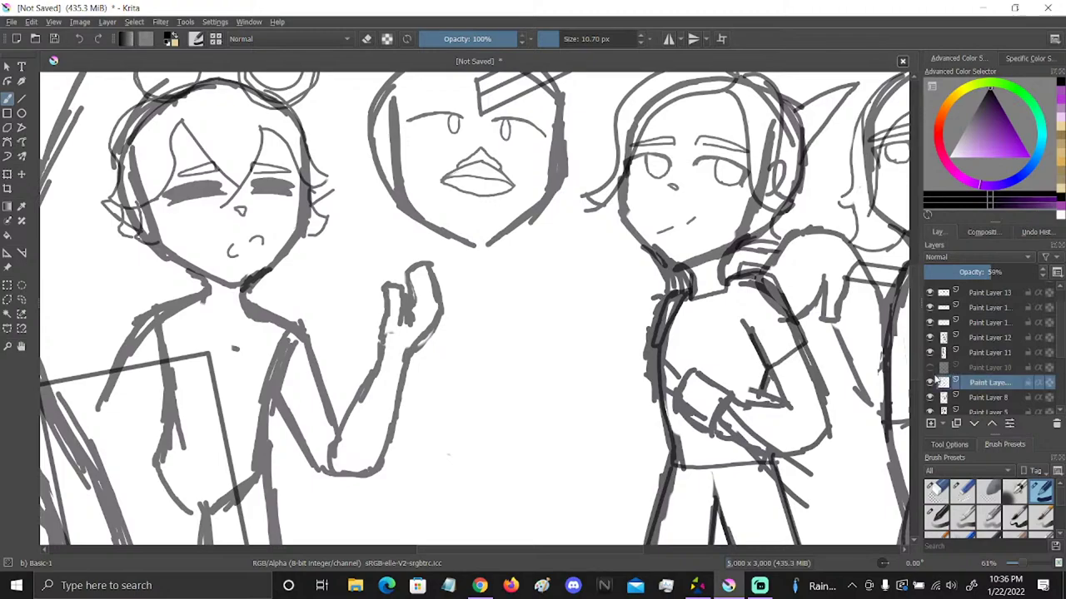
Show Paint Layer 10 again, make it active and join the bald figure's neck line to the jaw
click(930, 367)
click(965, 370)
drag(457, 235, 449, 250)
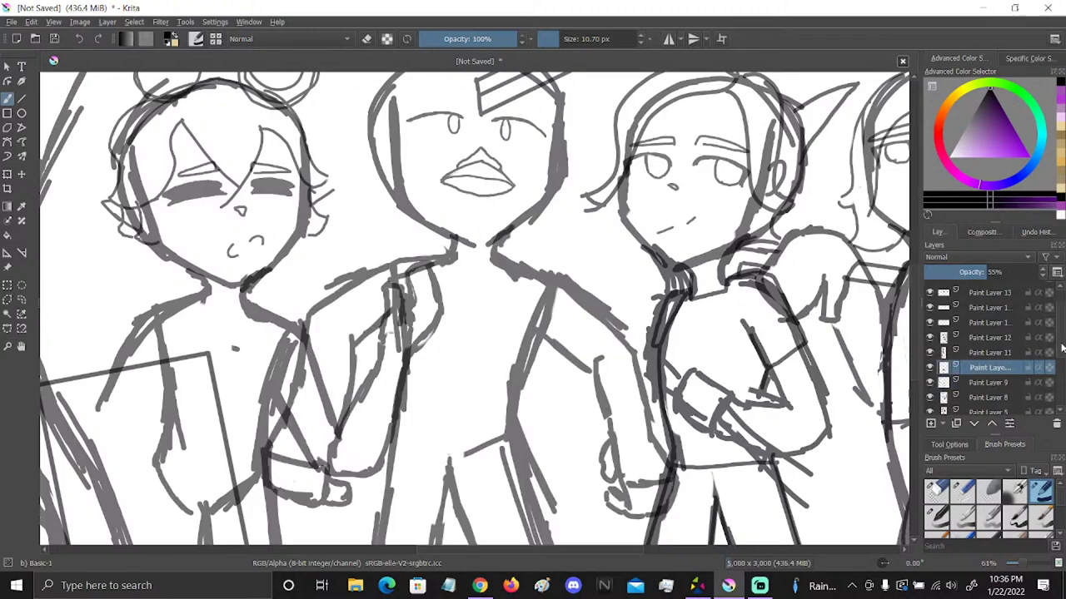
Return to Paint Layer 15 and draw the bald figure's shirt with neckline, shoulders, short sleeves, sides and waist hem
scroll(986, 317, up, 2)
click(980, 289)
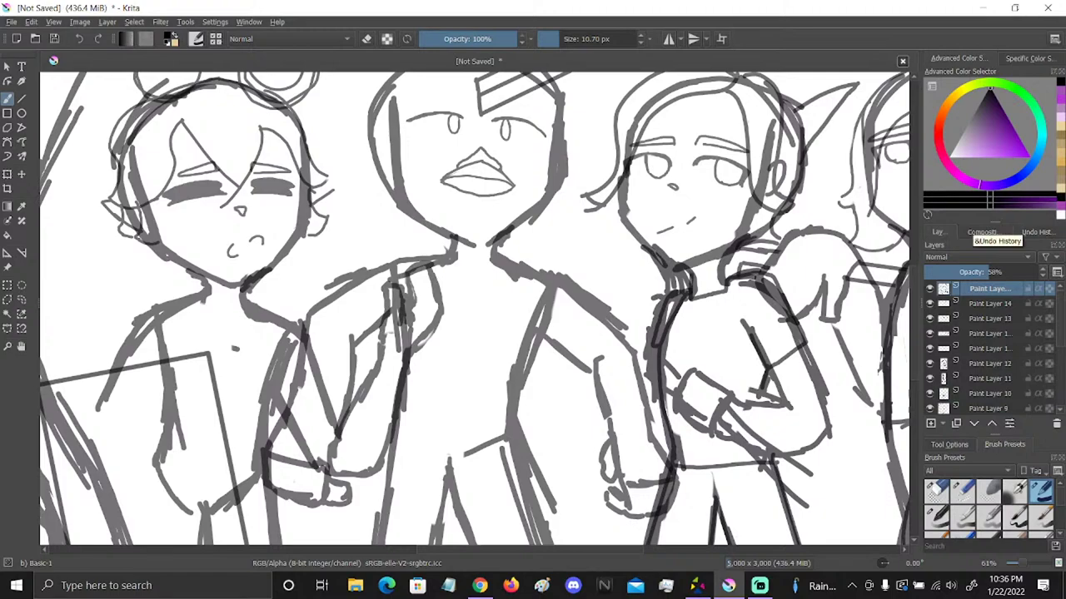
drag(613, 320, 581, 370)
drag(559, 280, 609, 324)
mouse_move(563, 282)
mouse_down()
mouse_move(500, 260)
mouse_move(467, 276)
mouse_move(438, 253)
mouse_up()
mouse_move(410, 257)
mouse_down()
mouse_move(367, 273)
mouse_move(360, 327)
mouse_move(381, 340)
mouse_up()
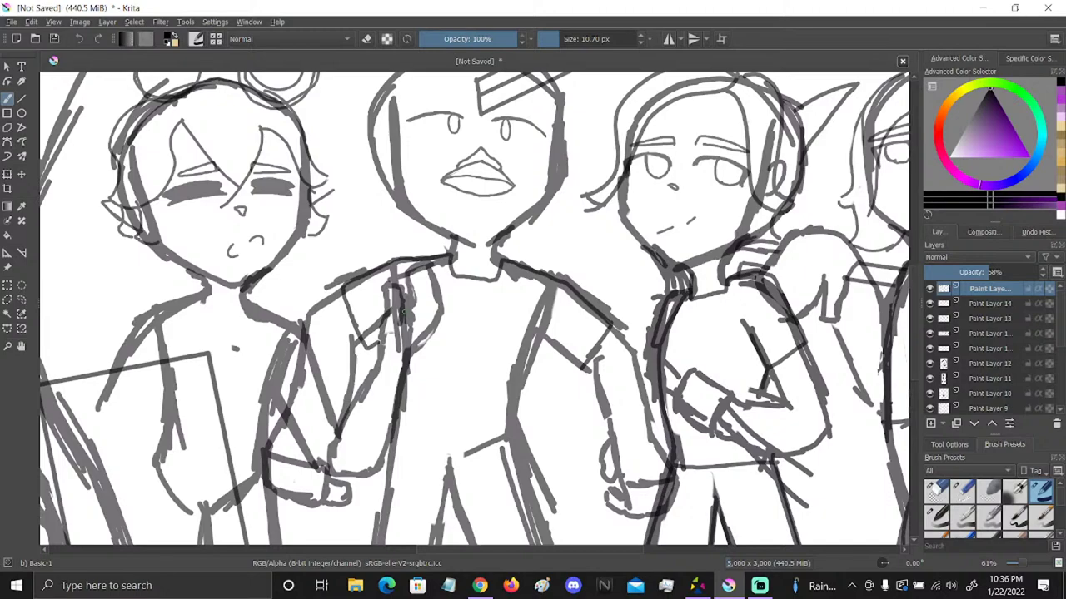
mouse_move(586, 366)
mouse_down()
mouse_move(543, 337)
mouse_move(528, 344)
mouse_move(511, 432)
mouse_move(392, 456)
mouse_up()
drag(398, 380, 391, 451)
Outline the bald figure's first trouser leg with its outer line, hem and inner line, starting from the shirt hem
drag(629, 293, 566, 3)
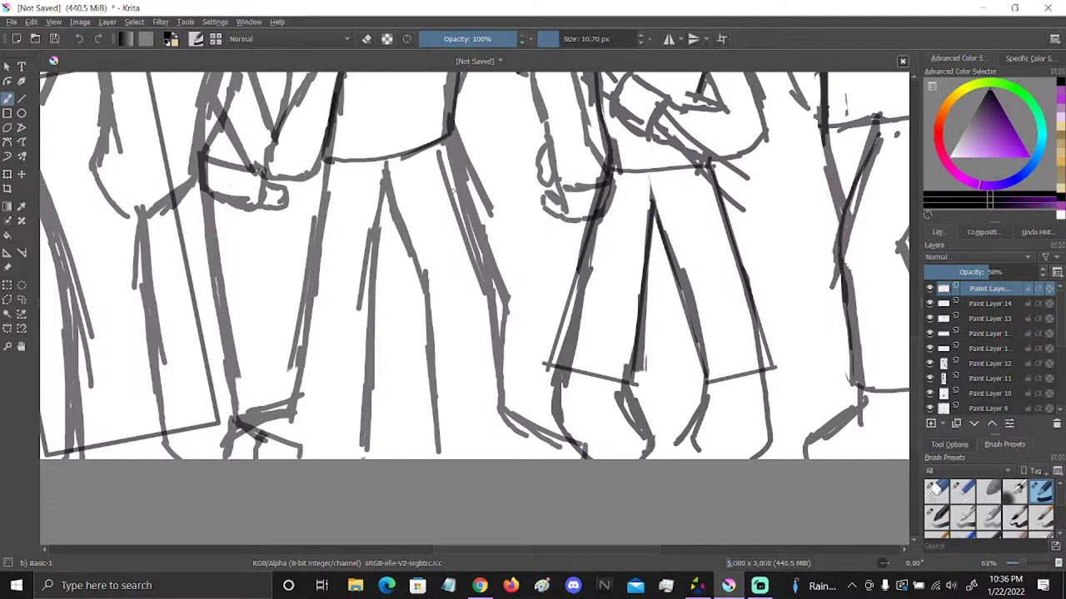
mouse_move(450, 130)
mouse_down()
mouse_move(509, 296)
mouse_move(506, 379)
mouse_up()
mouse_move(506, 290)
mouse_down()
mouse_move(509, 390)
mouse_move(427, 406)
mouse_up()
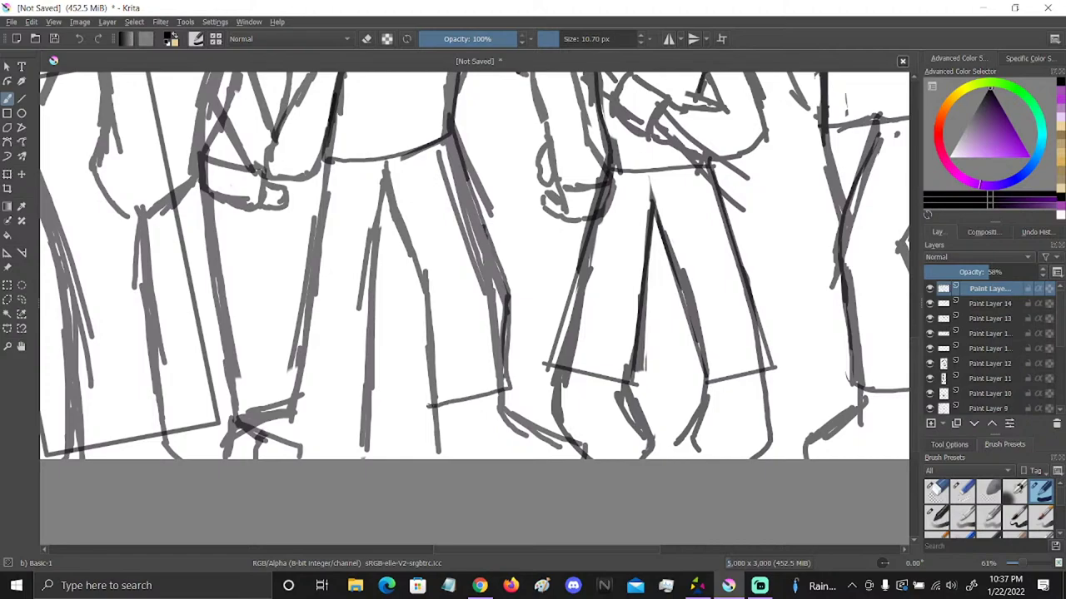
mouse_move(386, 178)
mouse_down()
mouse_move(426, 279)
mouse_move(428, 401)
mouse_up()
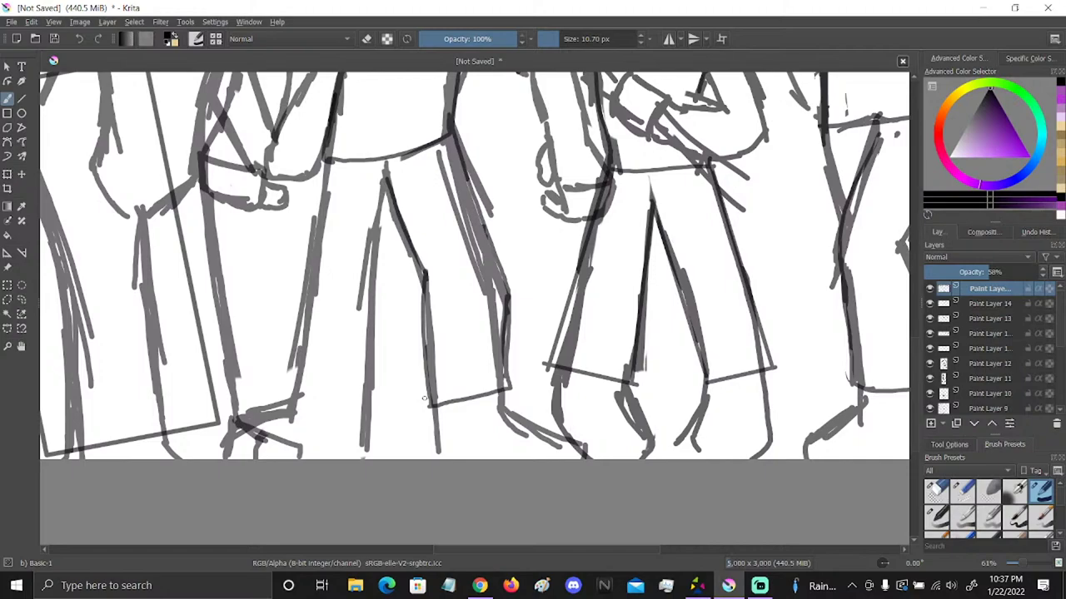
Outline the bald figure's other trouser leg with outer line, hem and inner line, undoing the first hem and redrawing it
mouse_move(317, 157)
mouse_down()
mouse_move(293, 387)
mouse_move(366, 383)
mouse_up()
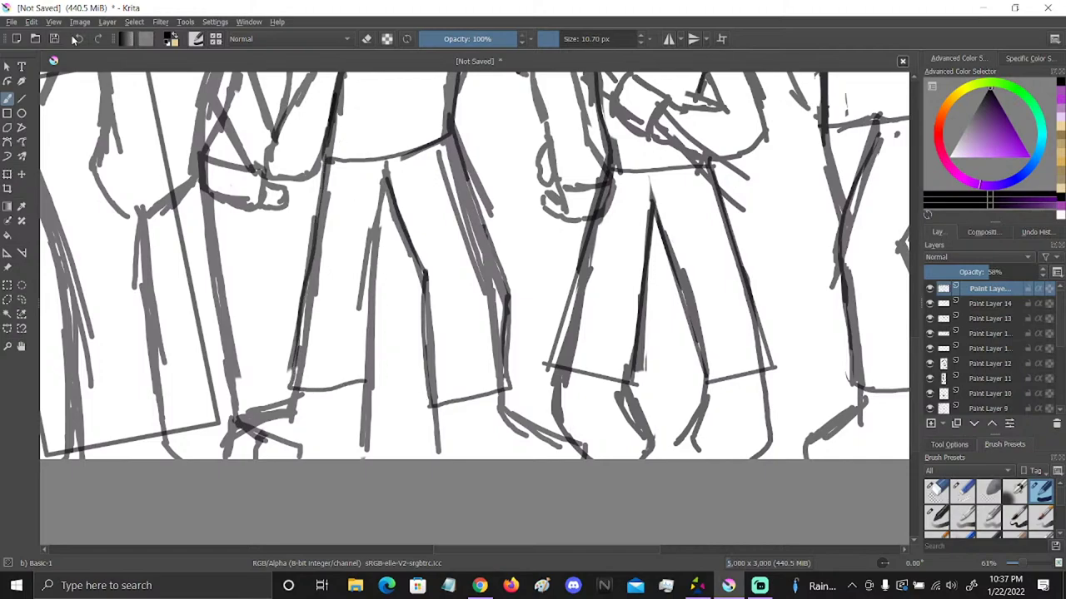
click(79, 38)
mouse_move(326, 160)
mouse_down()
mouse_move(296, 298)
mouse_move(291, 395)
mouse_move(374, 398)
mouse_up()
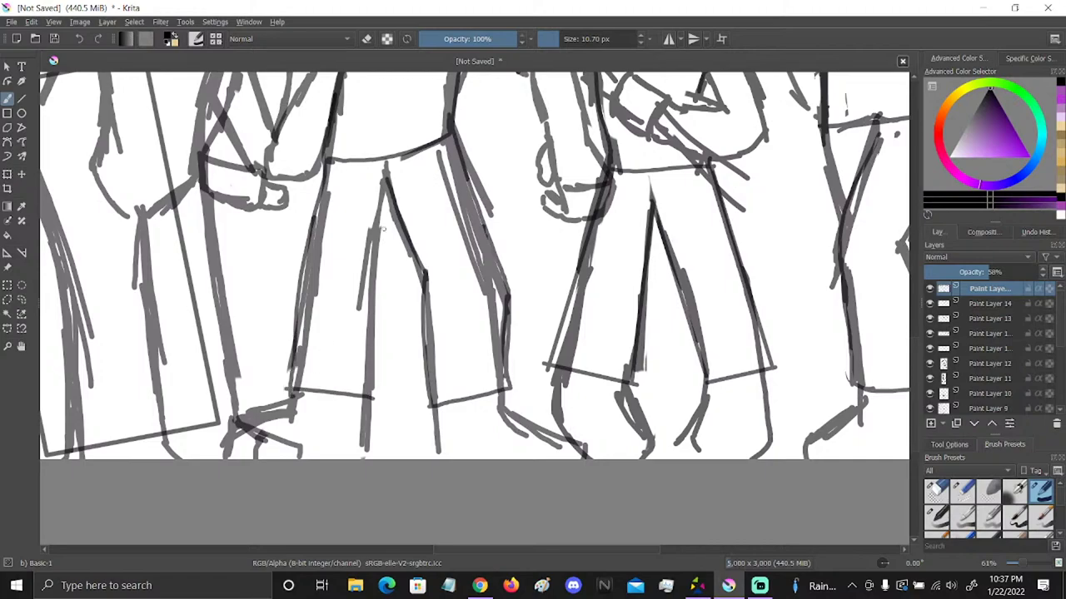
drag(385, 176, 374, 401)
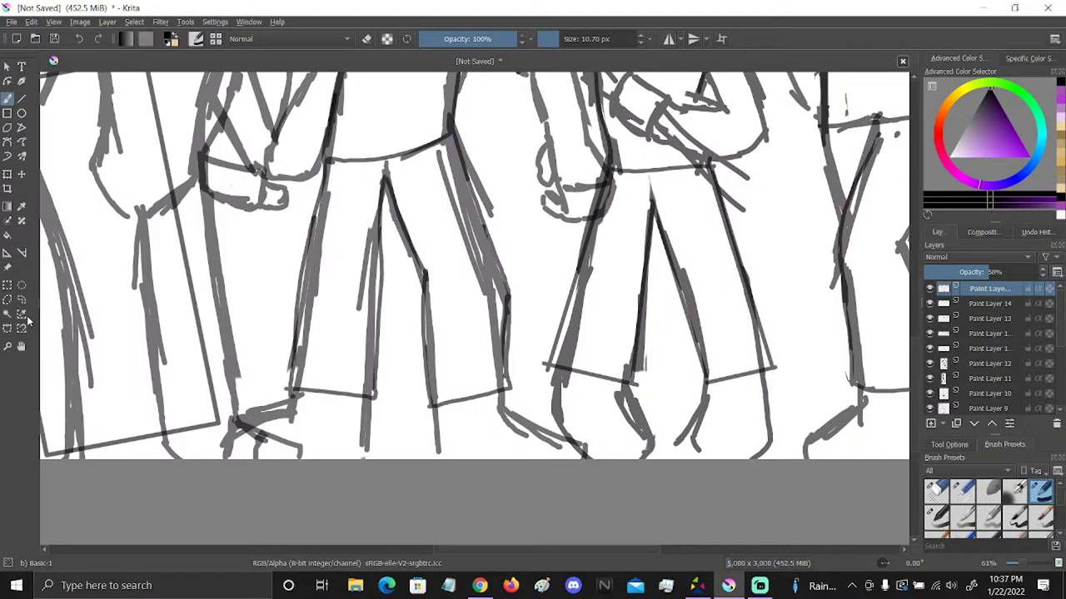
click(21, 347)
drag(597, 179, 658, 387)
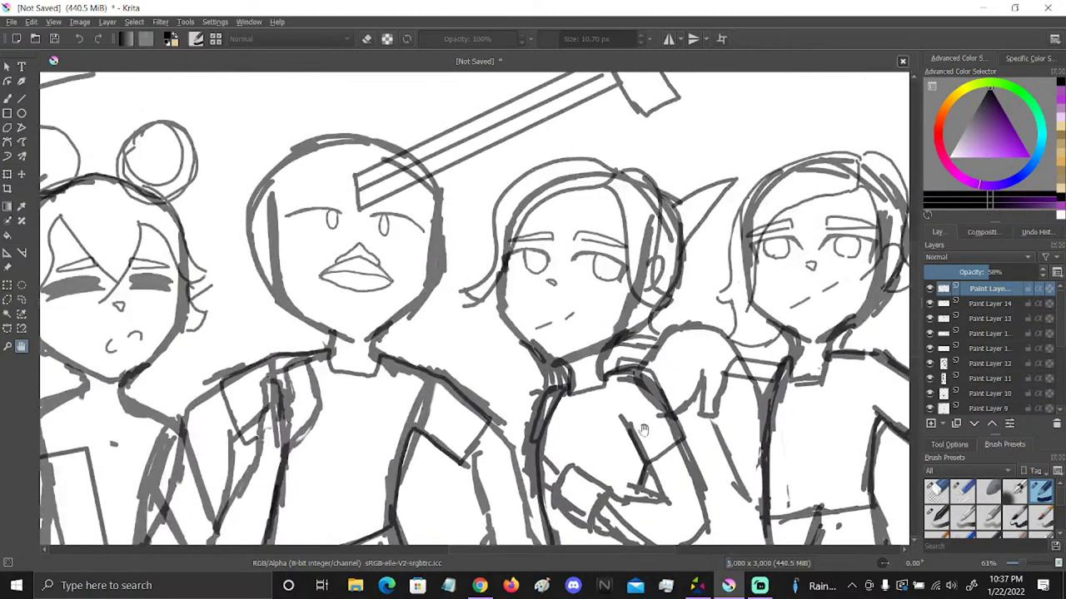
key(b)
drag(395, 208, 389, 262)
drag(318, 197, 316, 249)
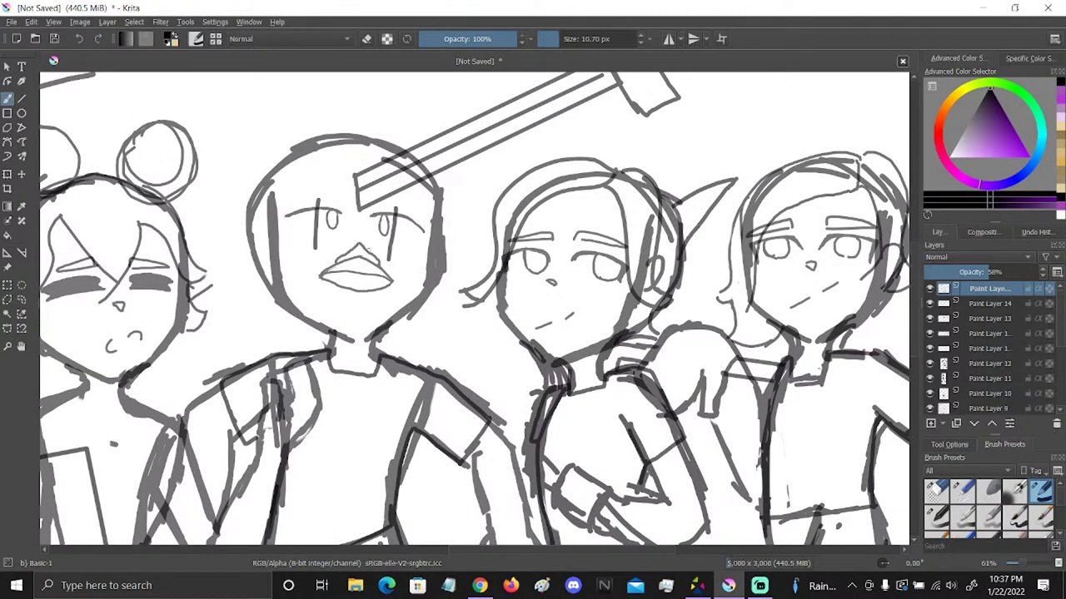
drag(376, 264, 335, 277)
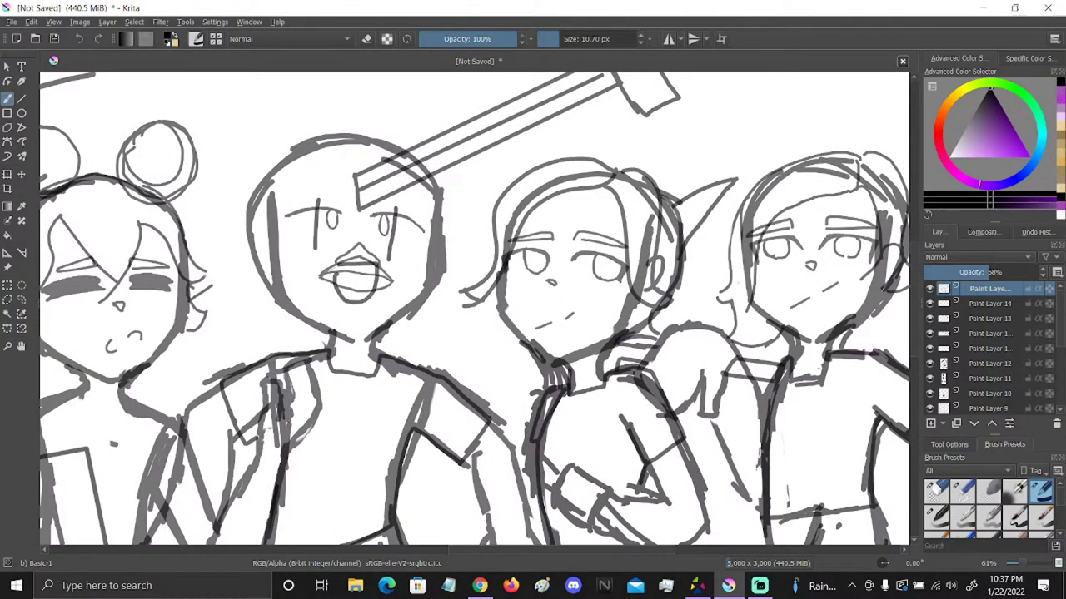
click(79, 38)
click(79, 38)
click(79, 38)
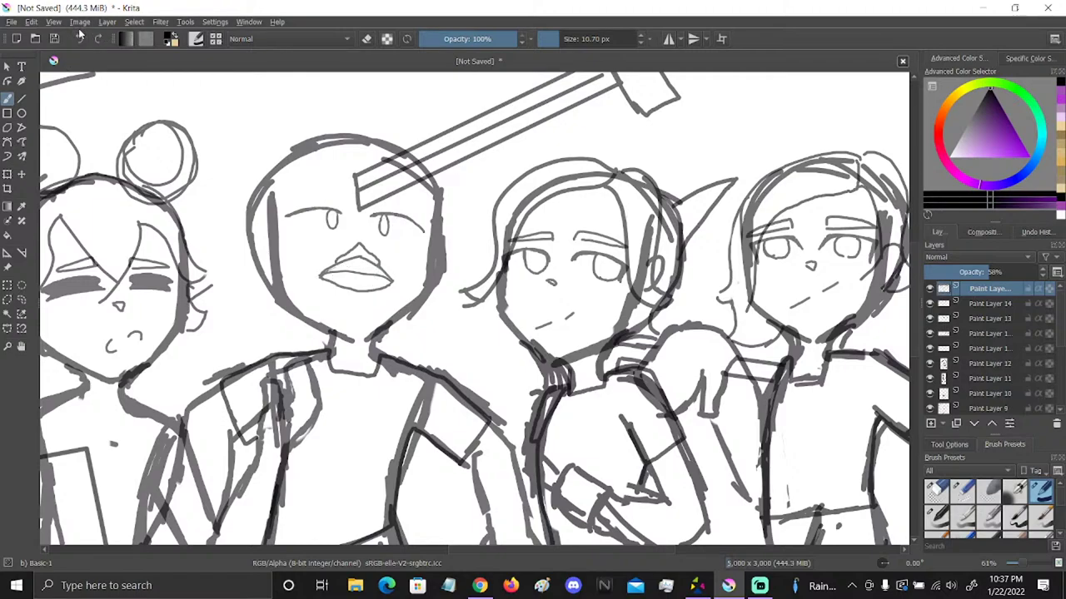
Check what Paint Layer 14 holds, return to Paint Layer 15 and add a new paint layer above it
click(21, 344)
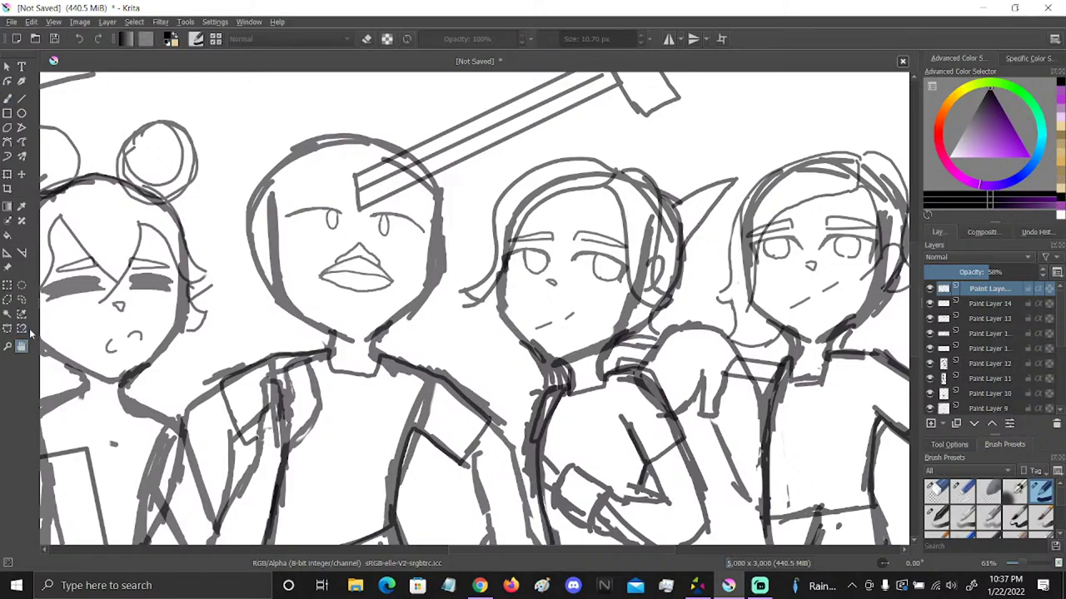
click(929, 304)
click(930, 305)
click(963, 308)
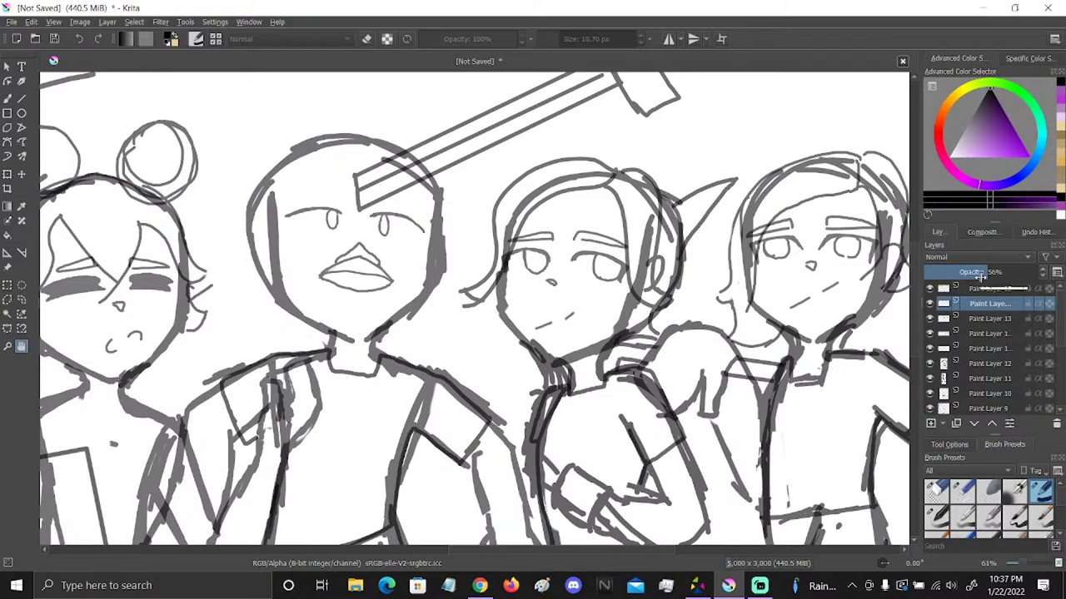
click(963, 290)
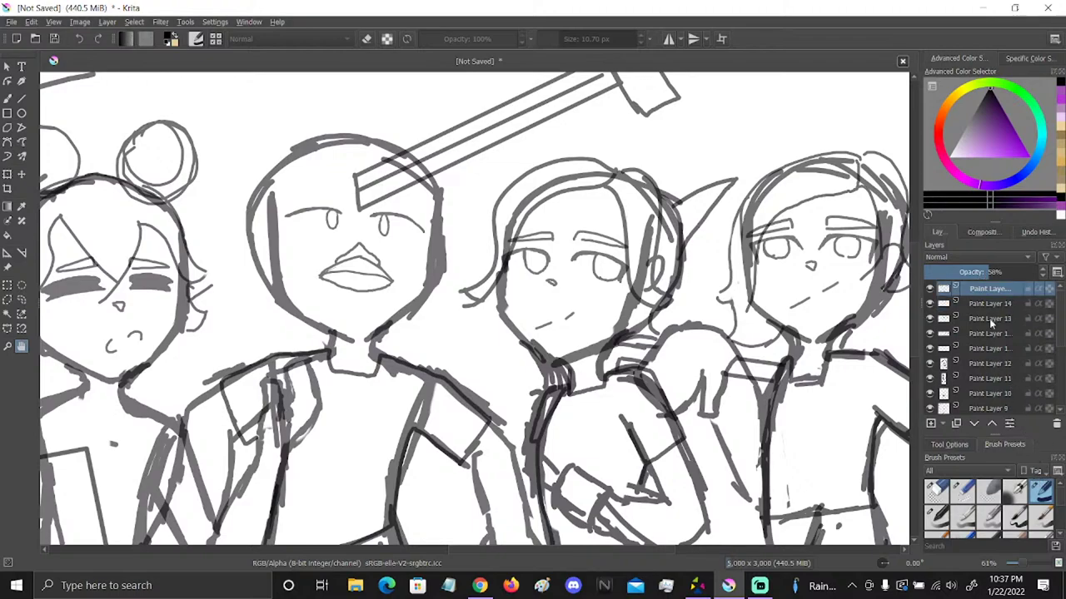
mouse_move(1001, 356)
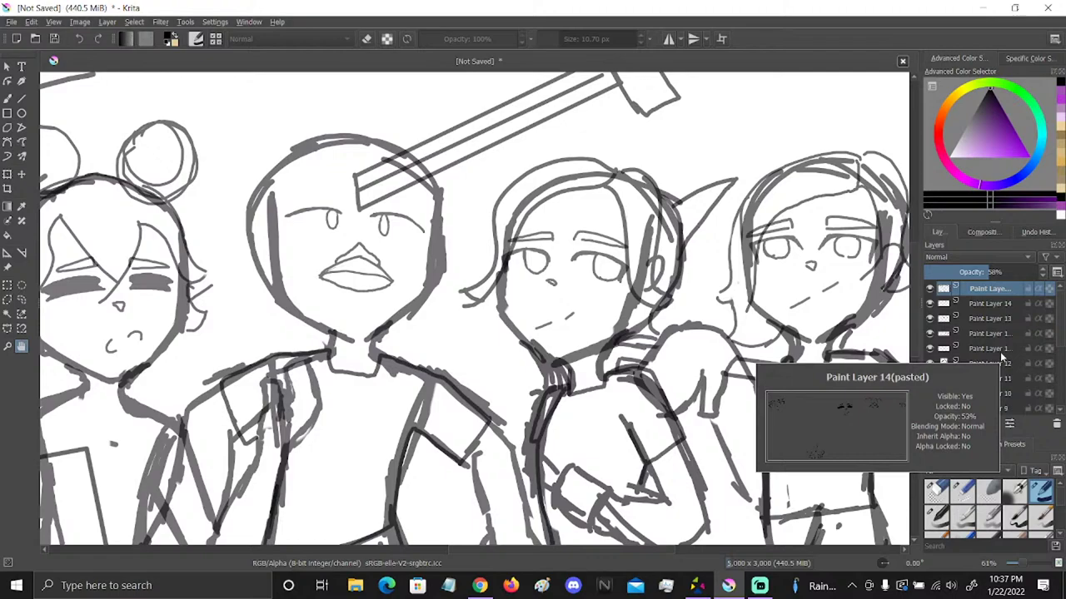
click(930, 424)
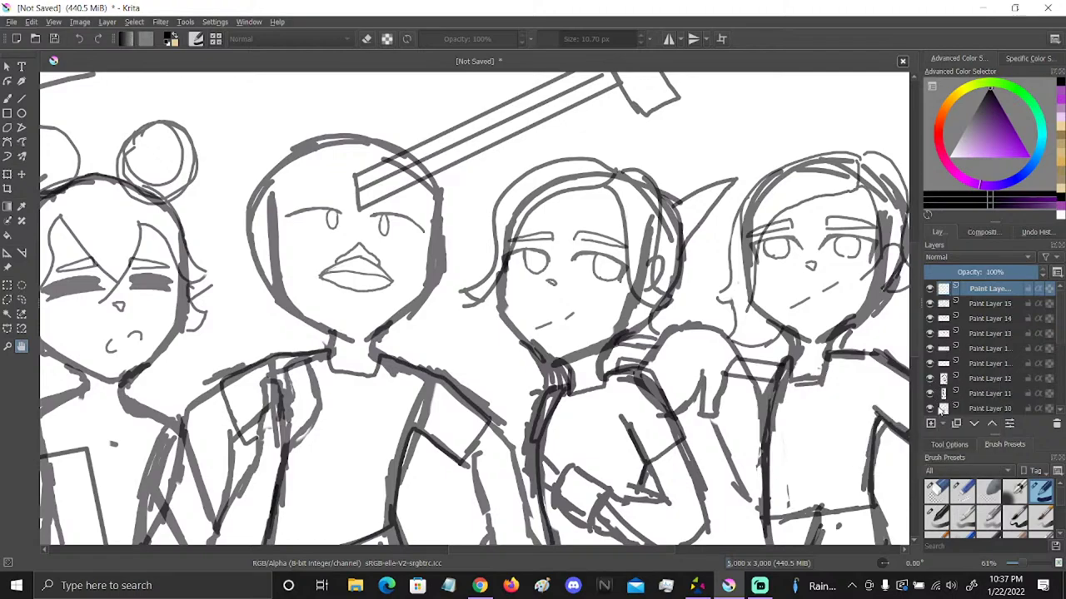
Draw black rectangular glasses with two lenses, a bridge and a side arm on the pointy-eared figure's face
key(b)
mouse_move(560, 269)
mouse_down()
mouse_move(568, 255)
mouse_move(633, 263)
mouse_move(622, 285)
mouse_move(569, 279)
mouse_move(551, 251)
mouse_move(535, 248)
mouse_move(502, 249)
mouse_move(500, 277)
mouse_move(552, 274)
mouse_move(500, 270)
mouse_up()
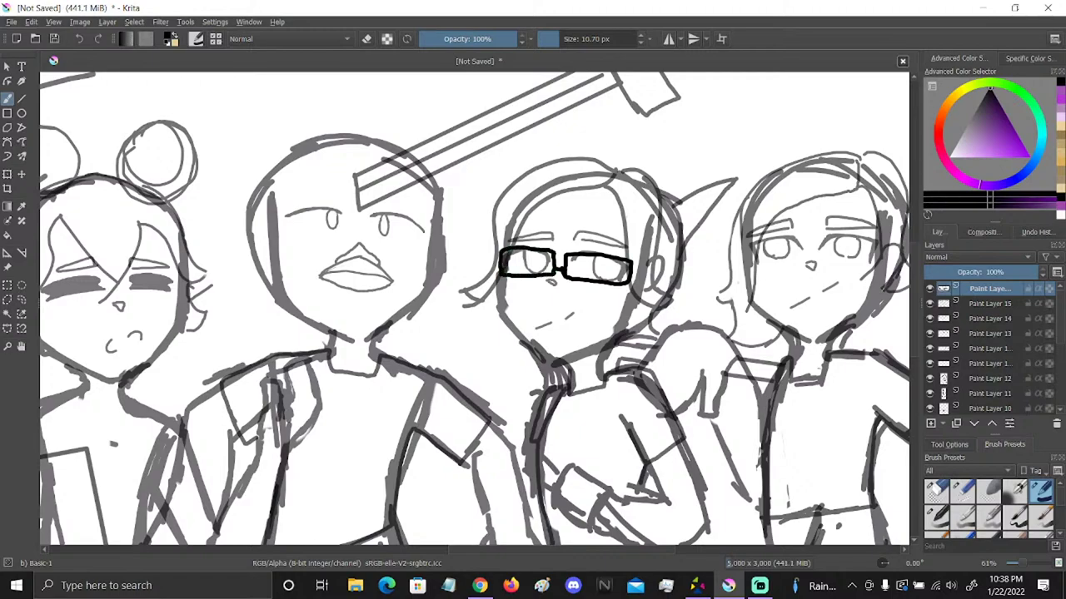
drag(631, 268, 649, 262)
drag(565, 258, 613, 252)
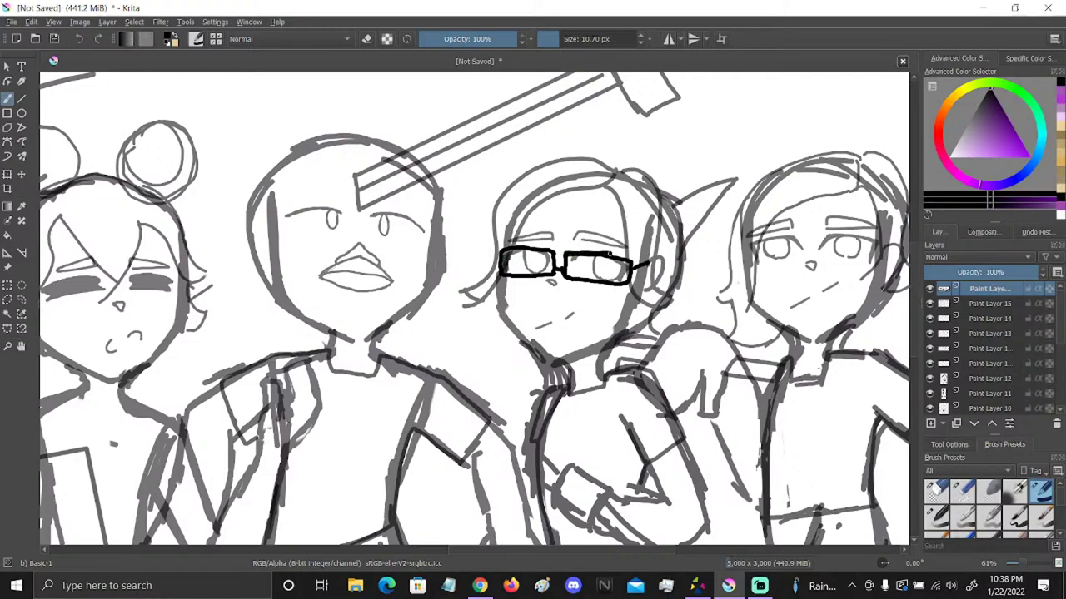
Clean up the upper and outer edges of the glasses' lens nearest the ear by alternating Eraser Small and Basic-1
click(962, 491)
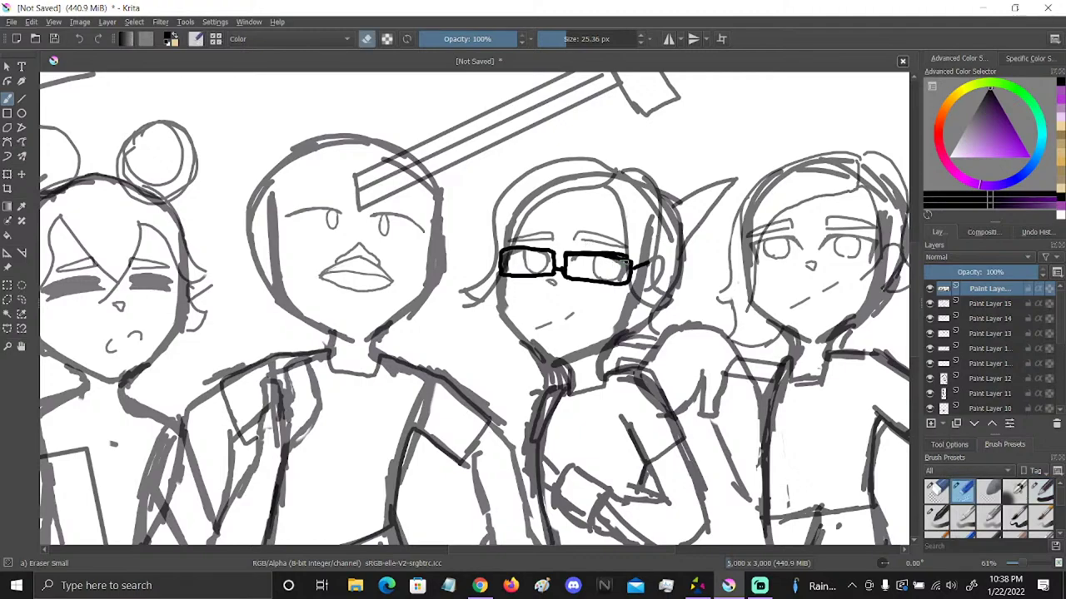
click(1041, 491)
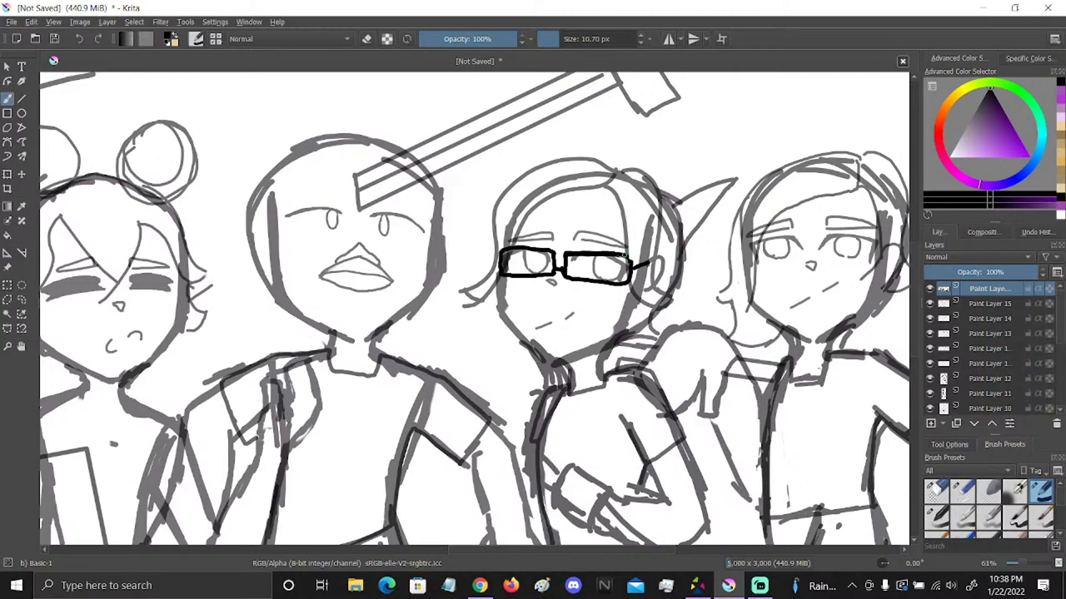
click(963, 494)
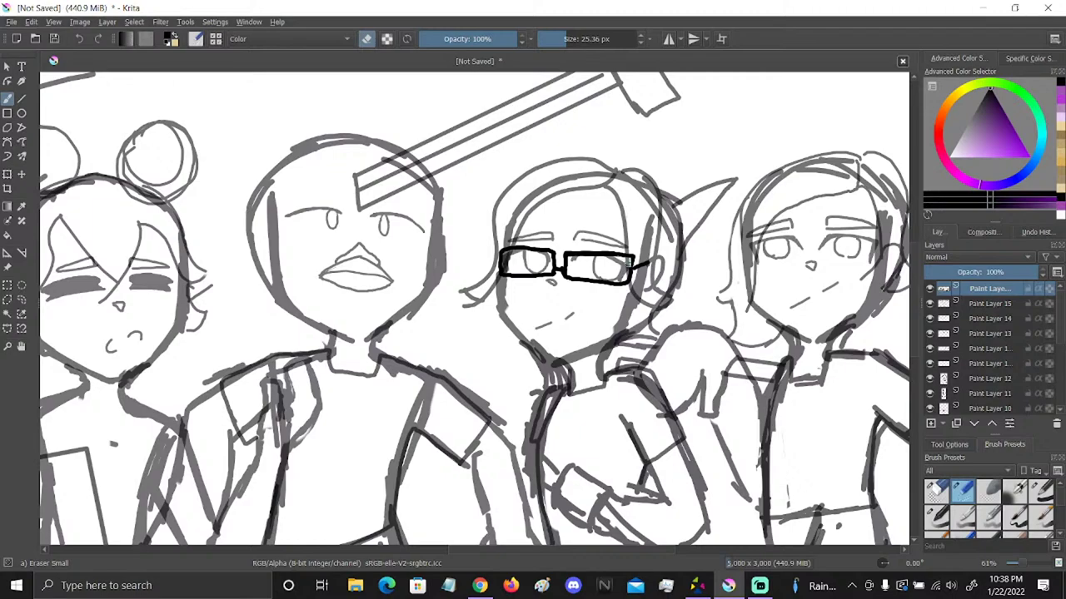
key(slash)
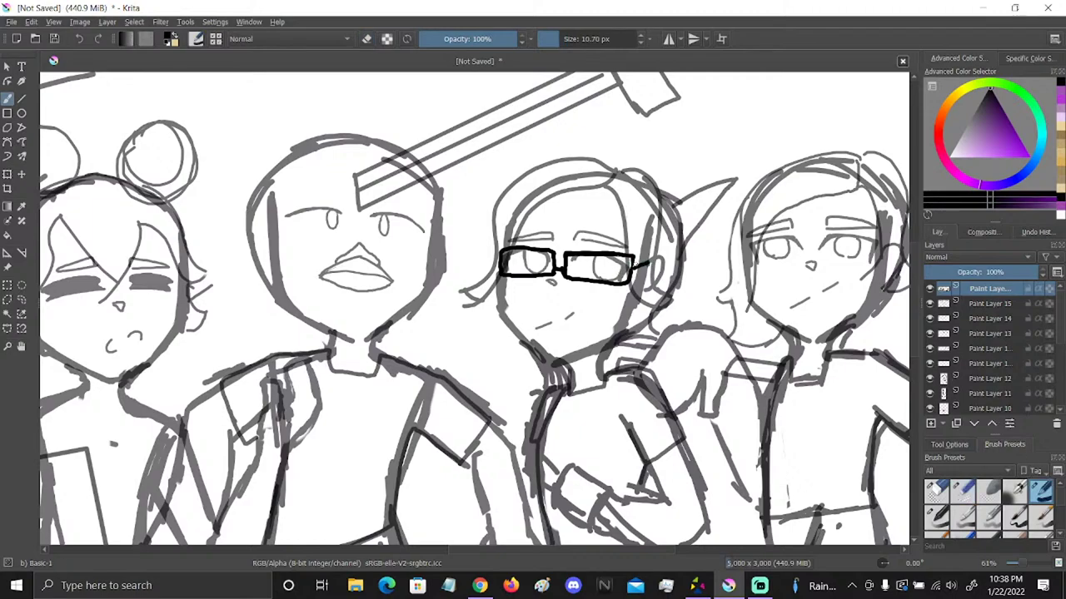
drag(631, 256, 630, 283)
Check Paint Layer 15's visibility and make Paint Layer 14 active for drawing the clothes of the figure with hair buns
click(22, 347)
drag(421, 515, 675, 283)
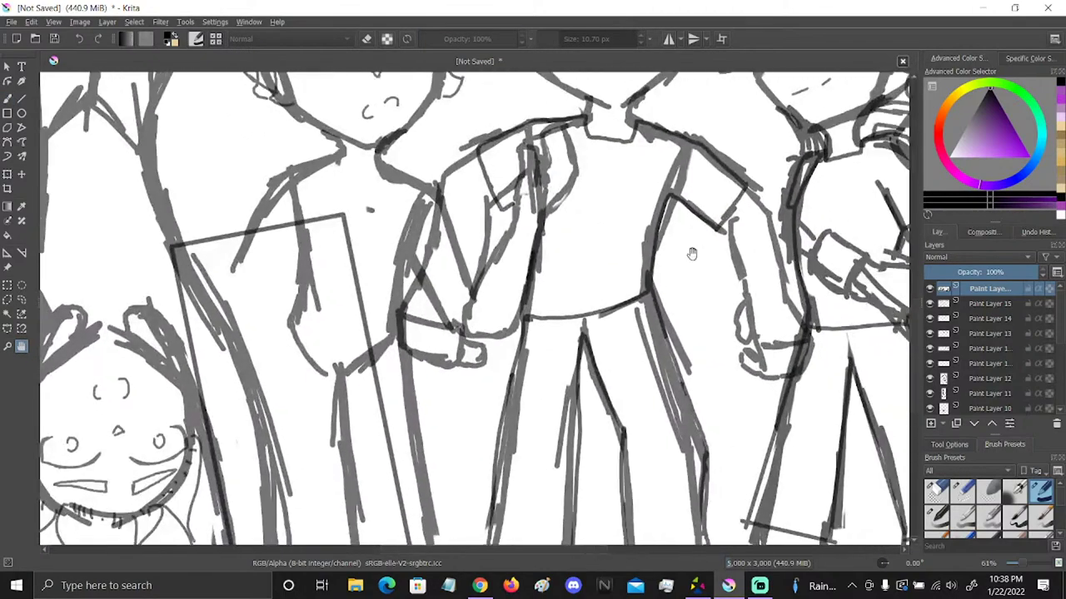
click(957, 304)
click(930, 304)
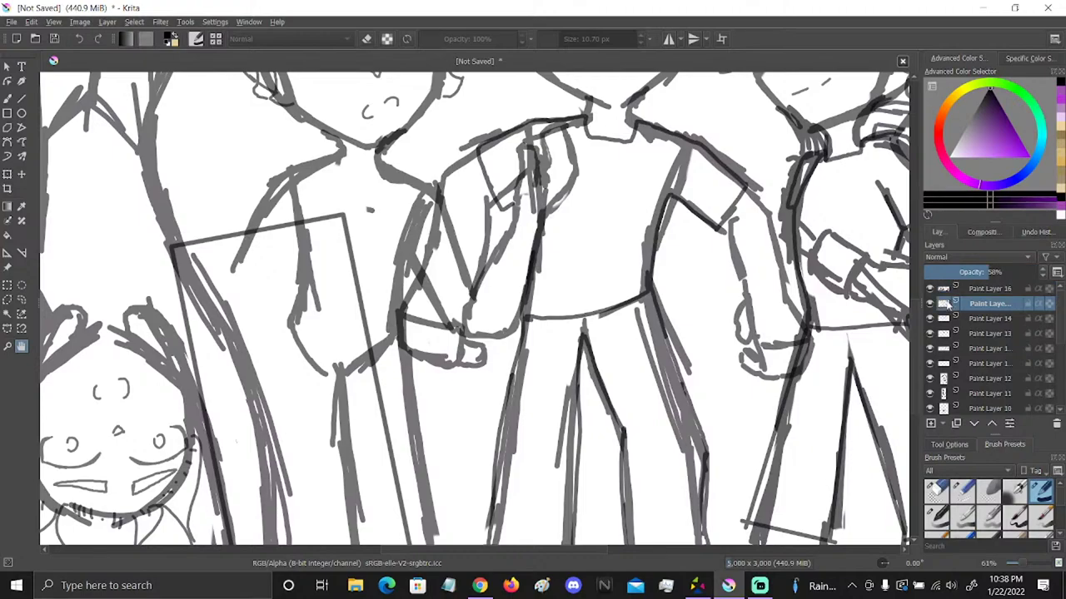
click(929, 304)
click(975, 321)
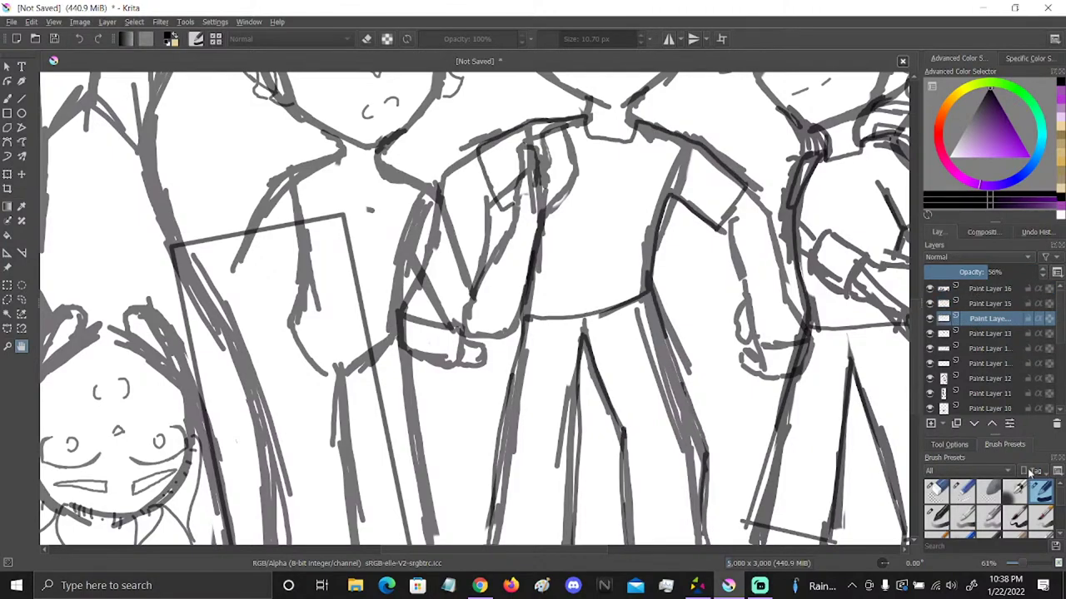
click(7, 99)
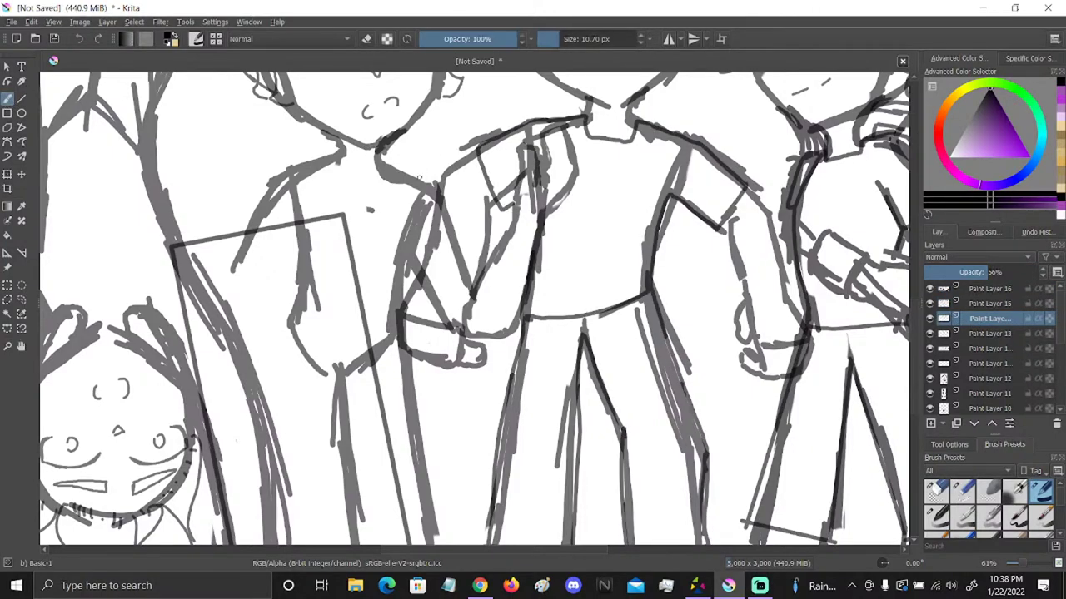
Draw the bun-haired figure's shirt with neckline, shoulders, short sleeve, side and waist hem, undoing and redrawing the side and hem
mouse_move(387, 161)
mouse_down()
mouse_move(380, 176)
mouse_move(346, 176)
mouse_move(308, 159)
mouse_move(273, 183)
mouse_move(245, 233)
mouse_up()
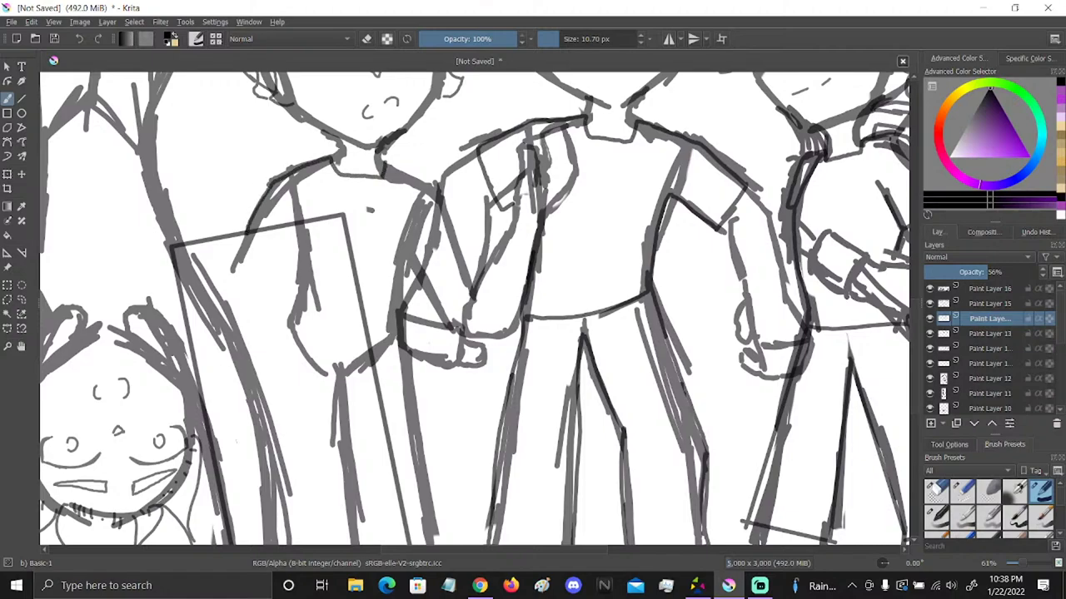
mouse_move(382, 164)
mouse_down()
mouse_move(435, 190)
mouse_move(439, 202)
mouse_move(438, 191)
mouse_move(463, 257)
mouse_move(424, 286)
mouse_up()
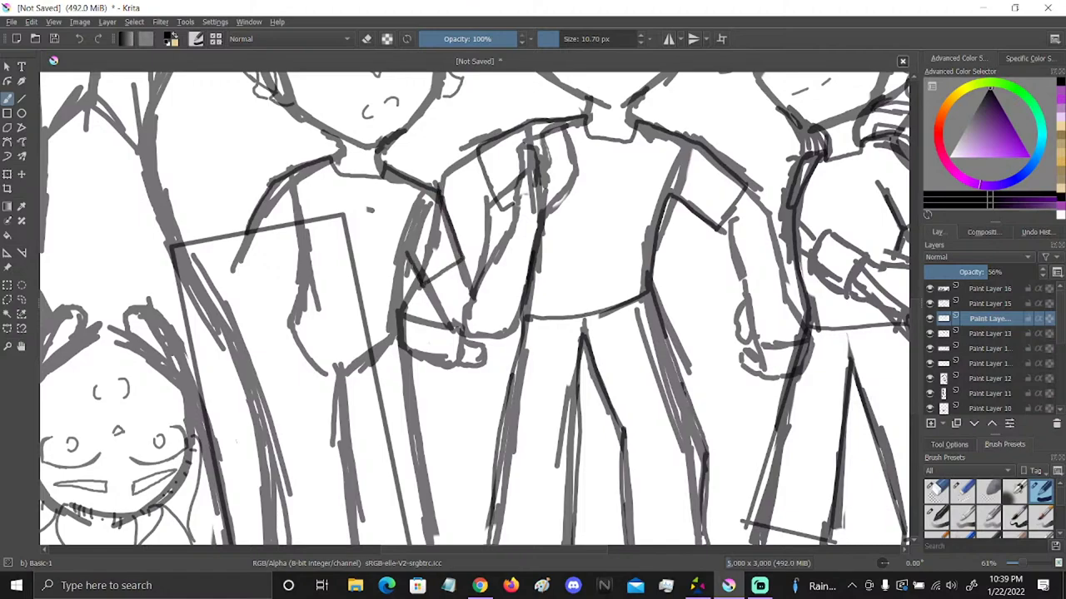
mouse_move(407, 252)
mouse_down()
mouse_move(402, 317)
mouse_move(368, 343)
mouse_up()
click(78, 38)
mouse_move(403, 280)
mouse_down()
mouse_move(397, 333)
mouse_move(367, 348)
mouse_up()
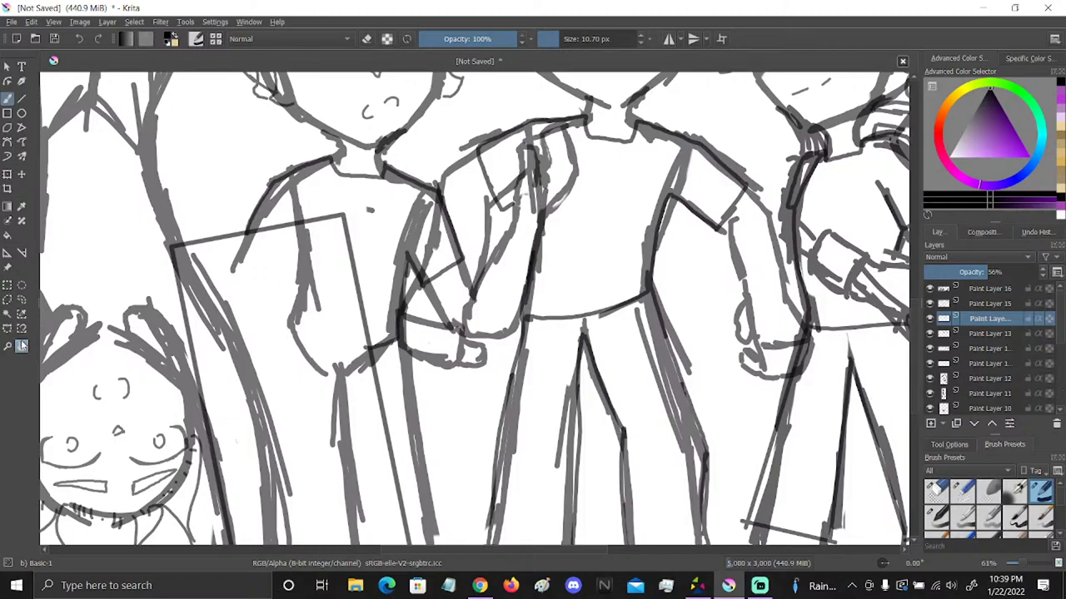
Draw the visible outer line and hem of the bun-haired figure's trouser leg beside the rectangular shield
click(21, 345)
drag(40, 258, 47, 79)
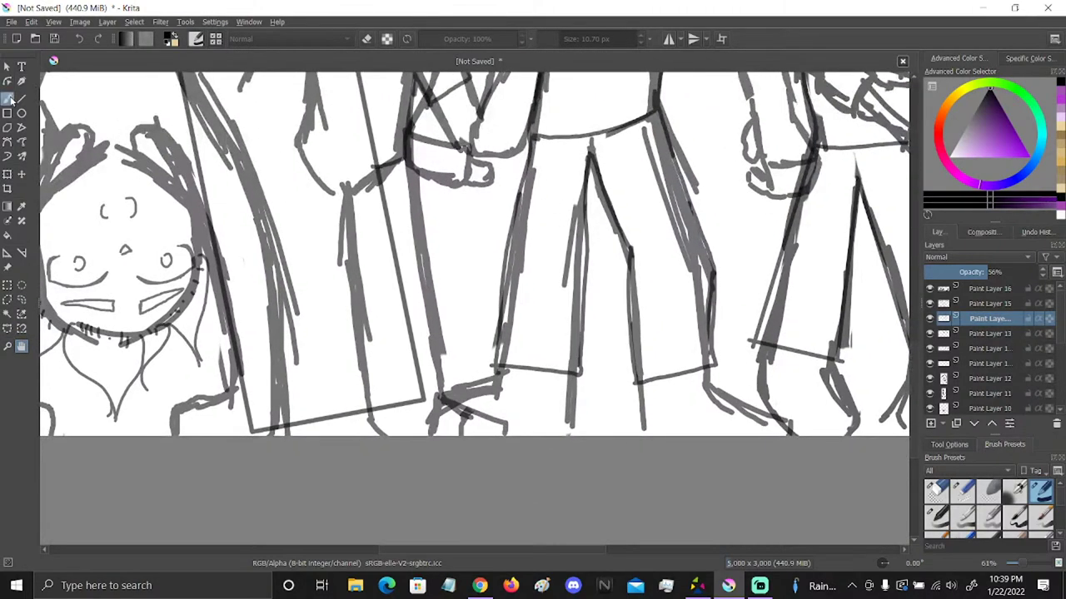
click(8, 99)
mouse_move(409, 152)
mouse_down()
mouse_move(448, 361)
mouse_move(427, 373)
mouse_up()
Outline the upside-down figure's trouser leg nearest the hair buns with a slanted hem, outer line and inner line
click(22, 346)
drag(355, 241, 626, 325)
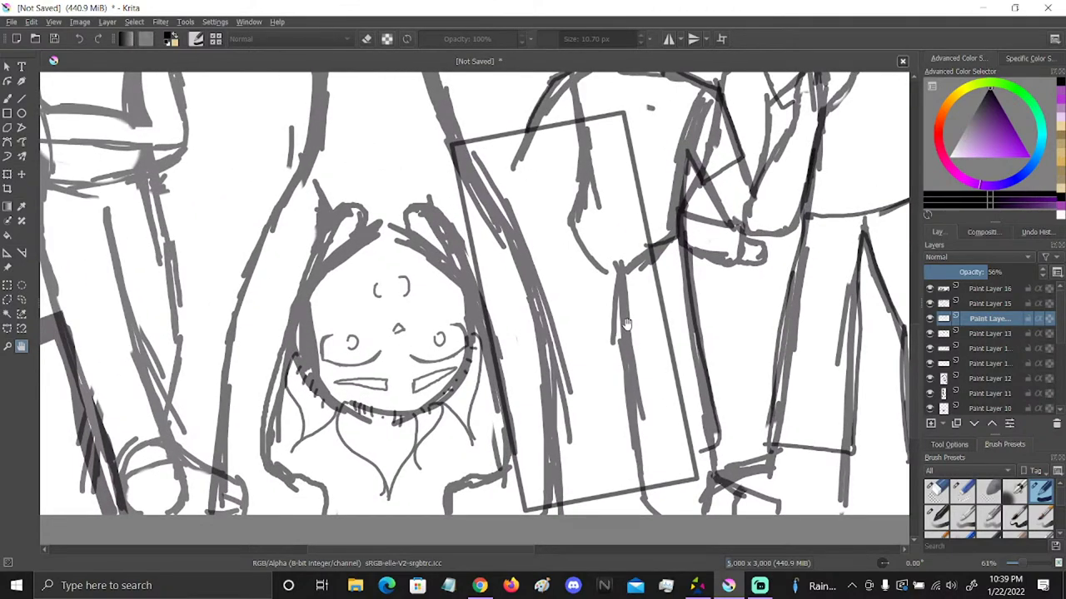
drag(426, 336, 368, 542)
mouse_move(707, 439)
mouse_down()
mouse_move(735, 385)
mouse_move(695, 253)
mouse_up()
drag(771, 444, 779, 343)
key(b)
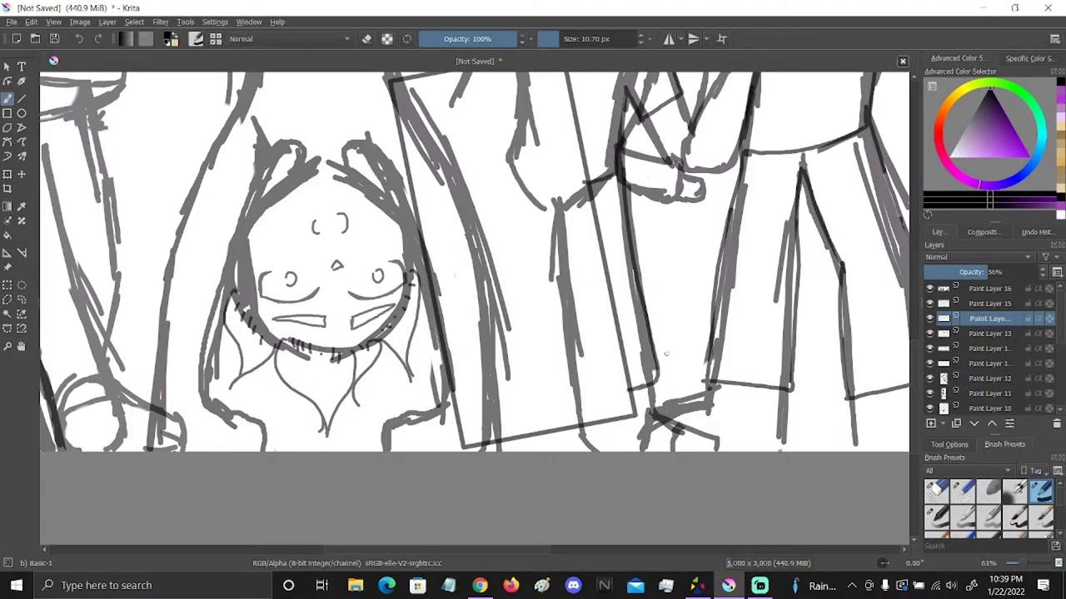
click(22, 346)
drag(385, 378, 497, 538)
drag(349, 275, 358, 366)
drag(358, 208, 366, 358)
drag(367, 250, 375, 350)
key(b)
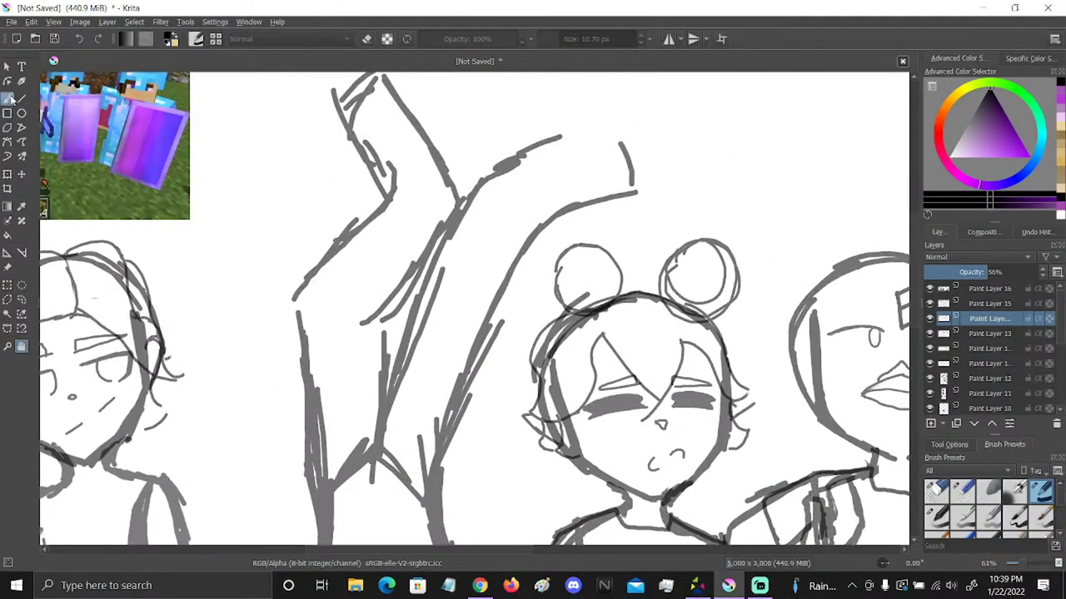
mouse_move(459, 215)
mouse_down()
mouse_move(531, 271)
mouse_move(439, 485)
mouse_up()
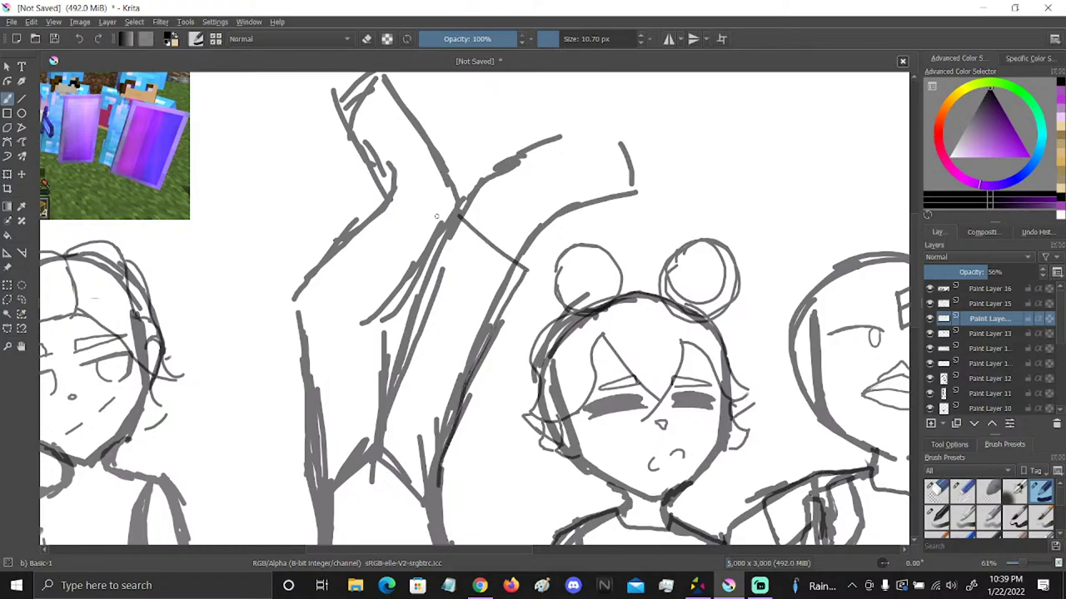
drag(454, 226, 372, 456)
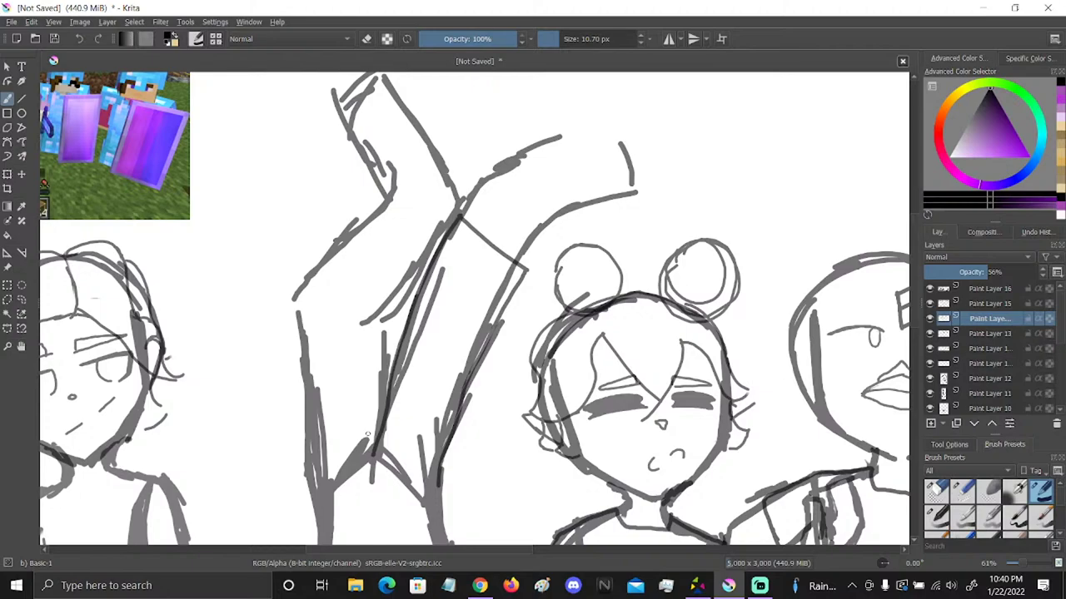
Outline the upside-down figure's other trouser leg with its bent outer line, slanted hem and inner line down to the crotch
mouse_move(389, 197)
mouse_down()
mouse_move(298, 279)
mouse_move(313, 484)
mouse_up()
drag(383, 195, 426, 253)
key(ctrl+z)
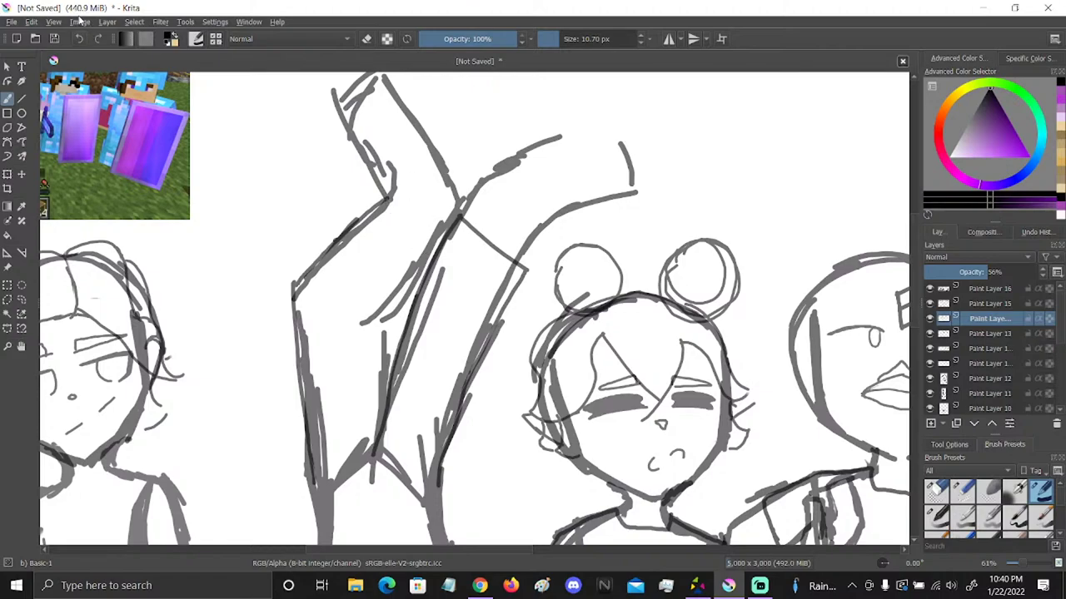
mouse_move(385, 197)
mouse_down()
mouse_move(435, 263)
mouse_move(388, 325)
mouse_move(382, 462)
mouse_up()
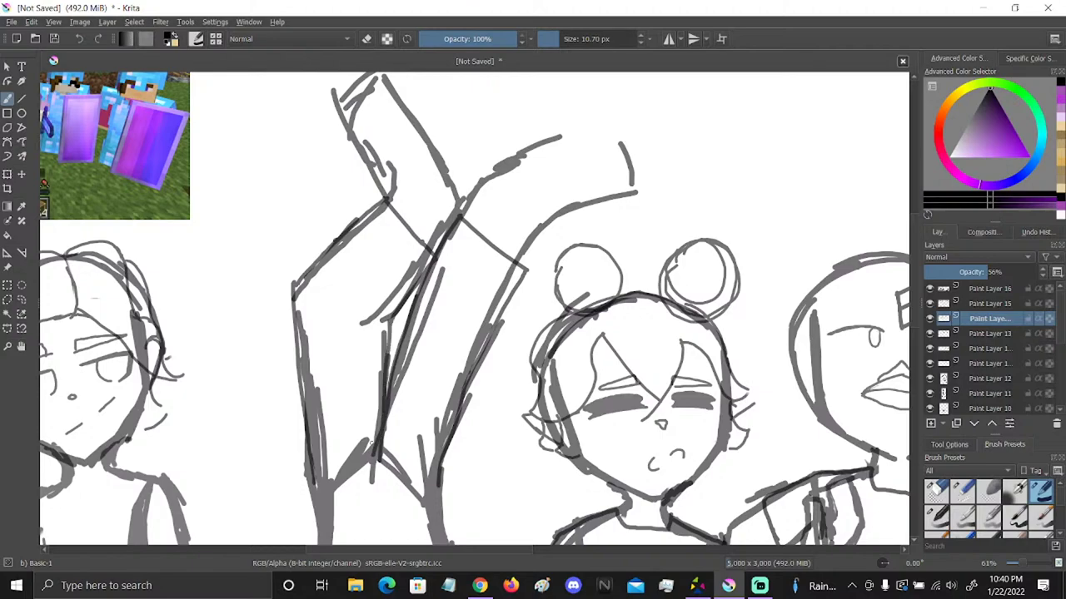
Extend the upside-down figure's trouser side at the hip and draw the shirt hem and adjoining side line, undoing and redrawing the hem
key(space)
drag(428, 345, 449, 147)
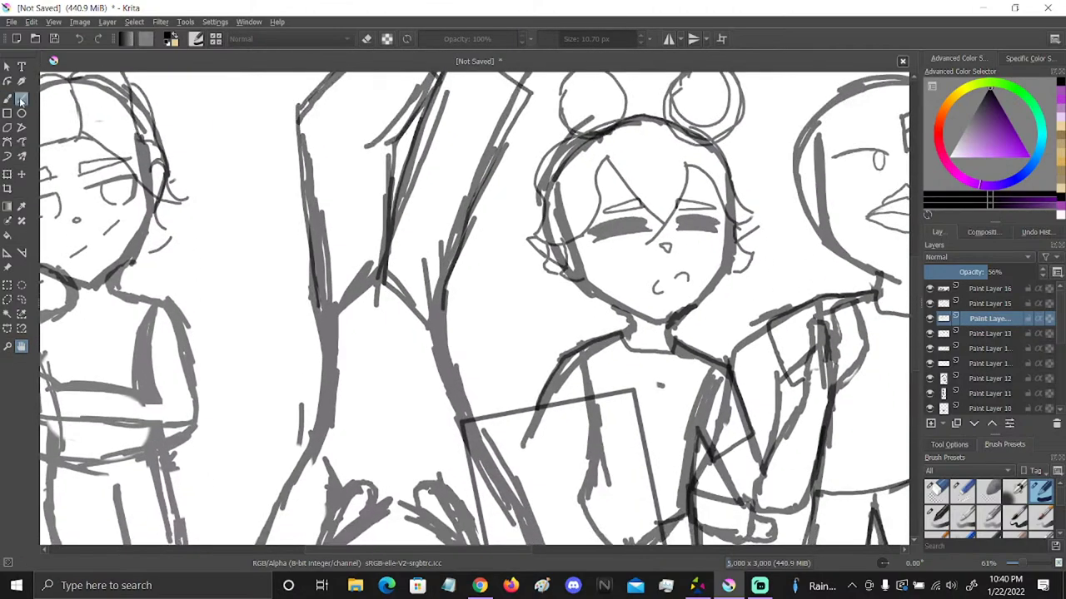
drag(444, 330, 451, 287)
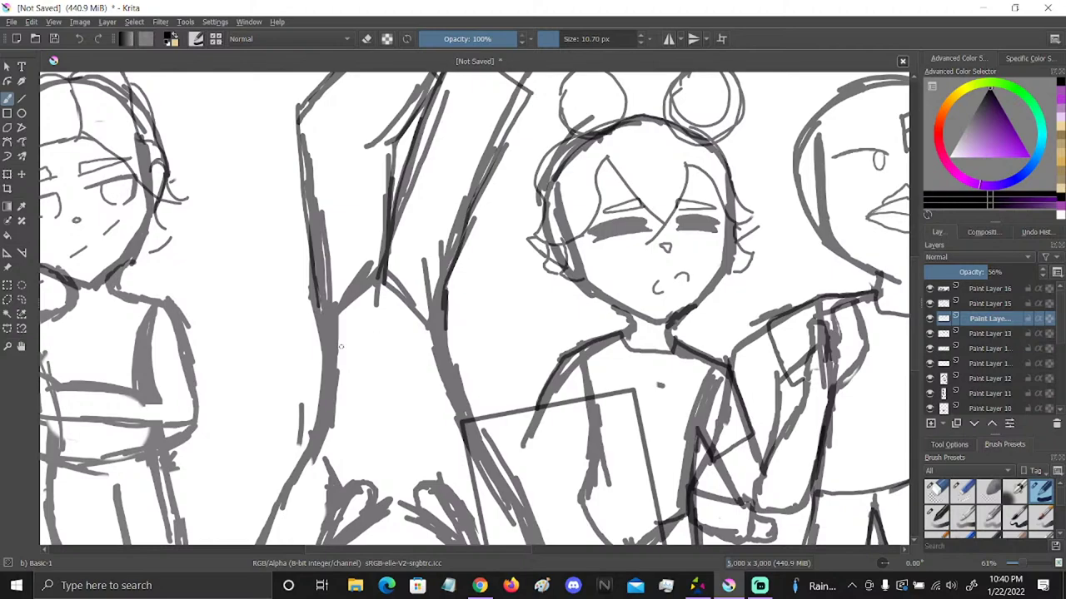
drag(333, 340, 435, 344)
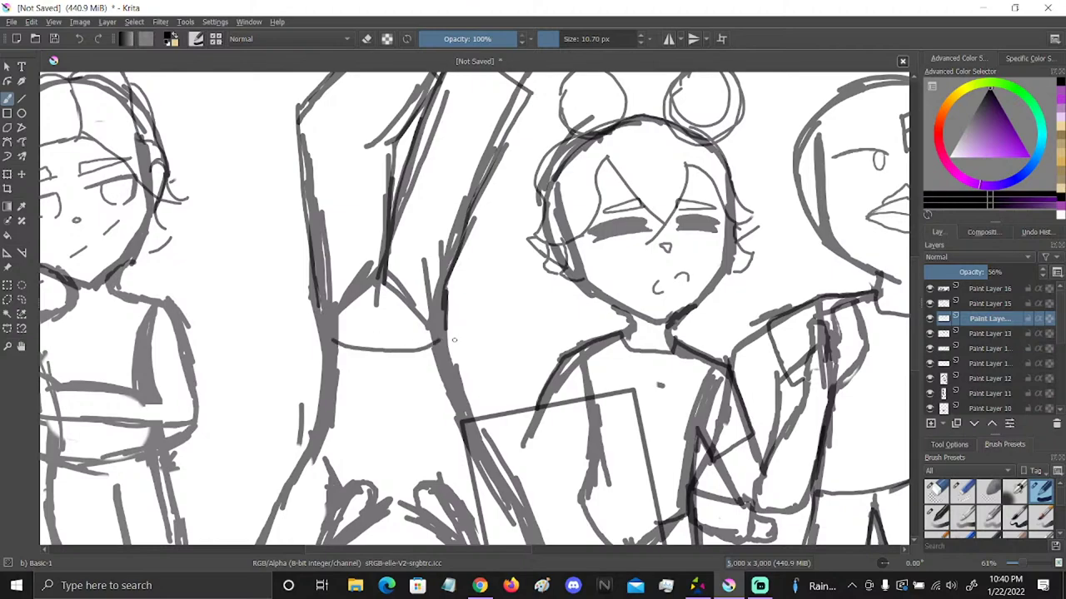
click(79, 38)
mouse_move(339, 341)
mouse_down()
mouse_move(460, 336)
mouse_move(456, 390)
mouse_up()
Draw the upside-down figure's remaining shirt side, sleeves and squared neckline, and close the trousers with a waist line along the shirt hem
click(22, 347)
drag(513, 291, 528, 142)
click(9, 97)
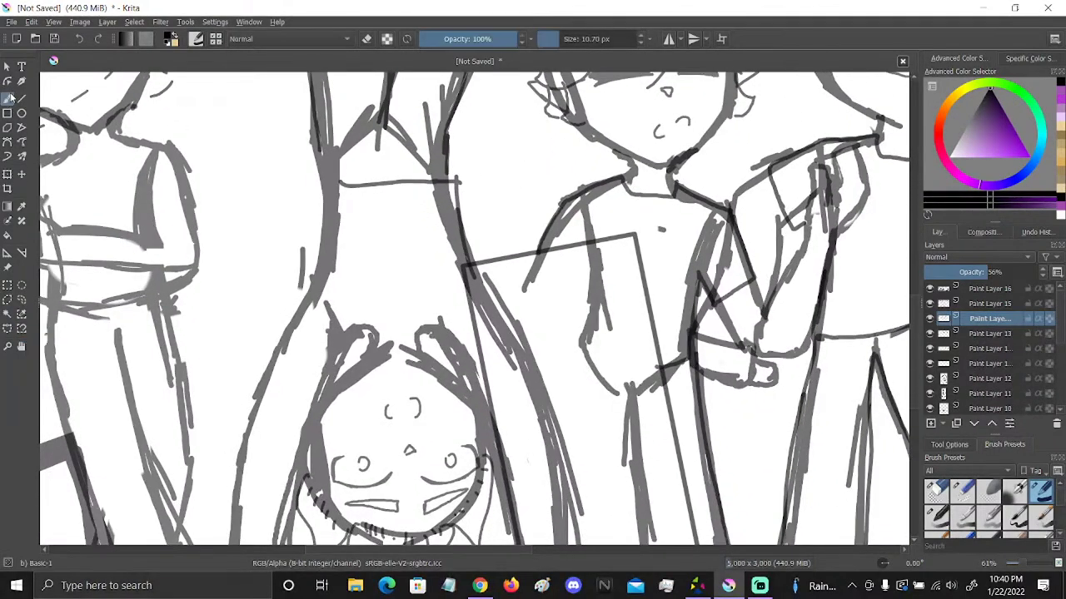
mouse_move(361, 182)
mouse_down()
mouse_move(325, 184)
mouse_move(321, 273)
mouse_move(244, 404)
mouse_up()
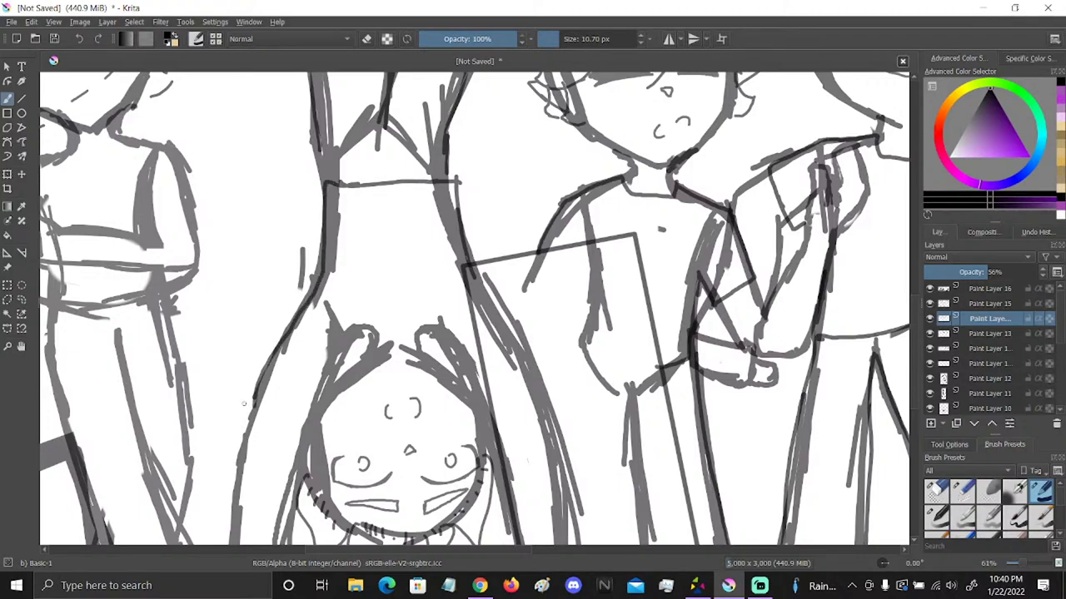
mouse_move(298, 318)
mouse_down()
mouse_move(265, 378)
mouse_move(293, 434)
mouse_up()
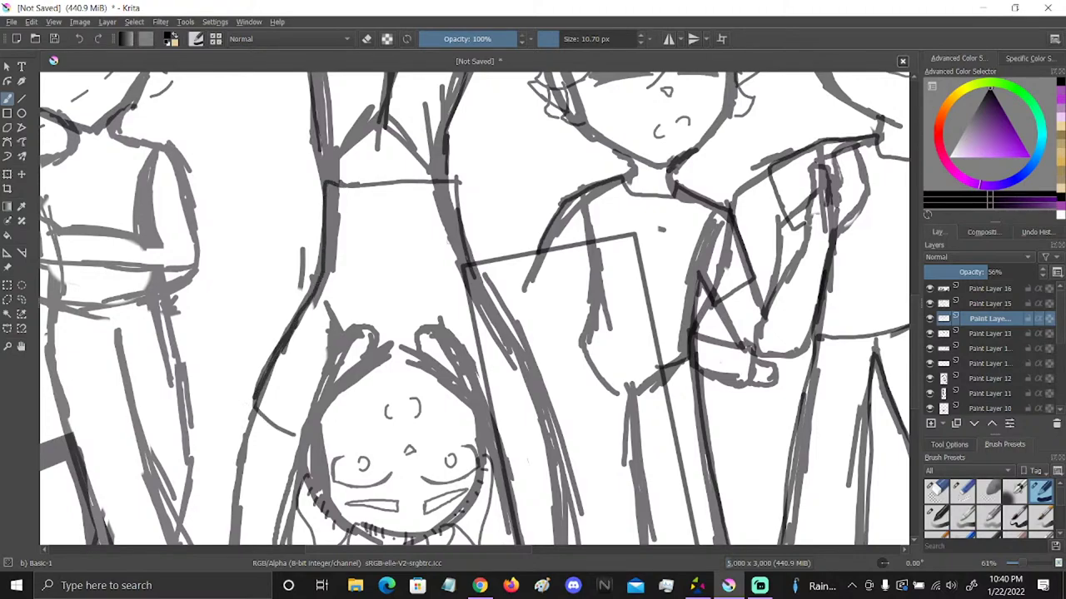
mouse_move(422, 330)
mouse_down()
mouse_move(417, 310)
mouse_move(375, 314)
mouse_move(342, 344)
mouse_move(296, 437)
mouse_move(285, 436)
mouse_up()
drag(421, 326, 479, 400)
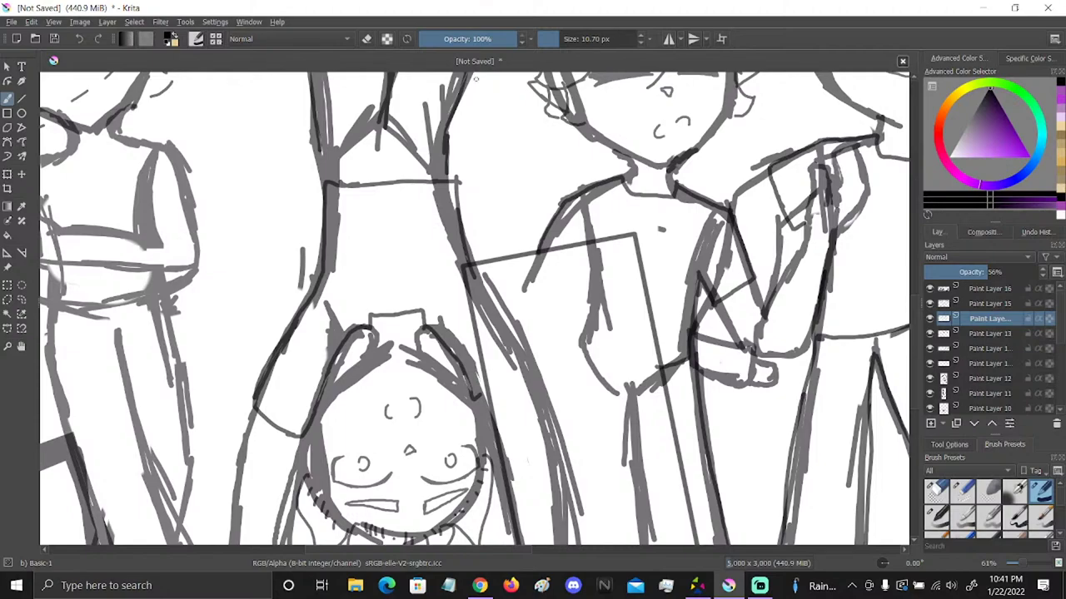
drag(448, 170, 324, 175)
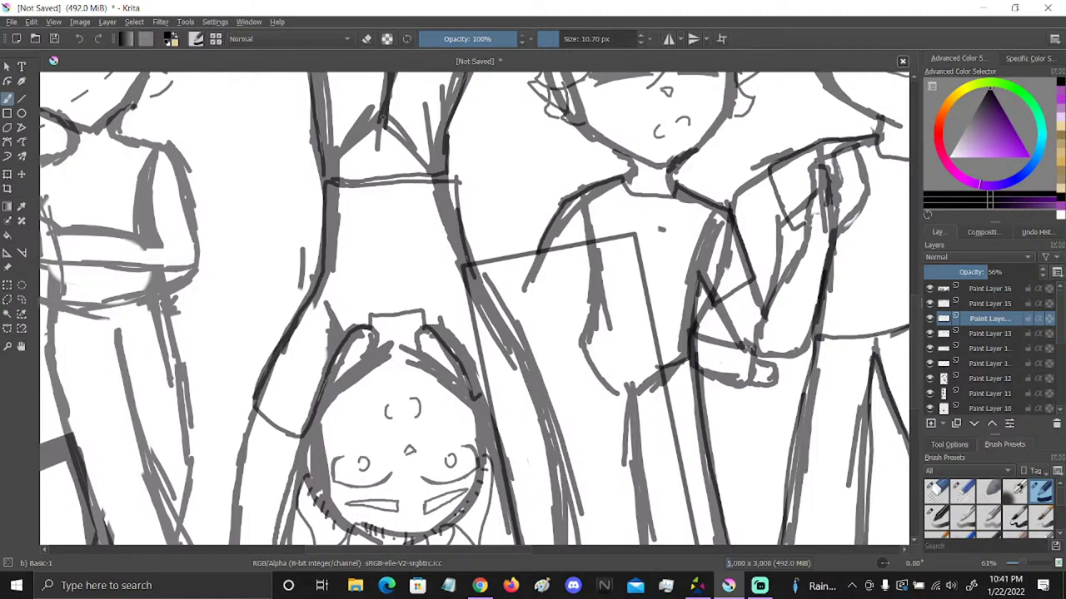
Erase the dark overlapping trouser lines at the upside-down figure's crotch with Eraser Small, and redraw the inner leg line with Basic-1
click(21, 346)
drag(472, 194, 455, 327)
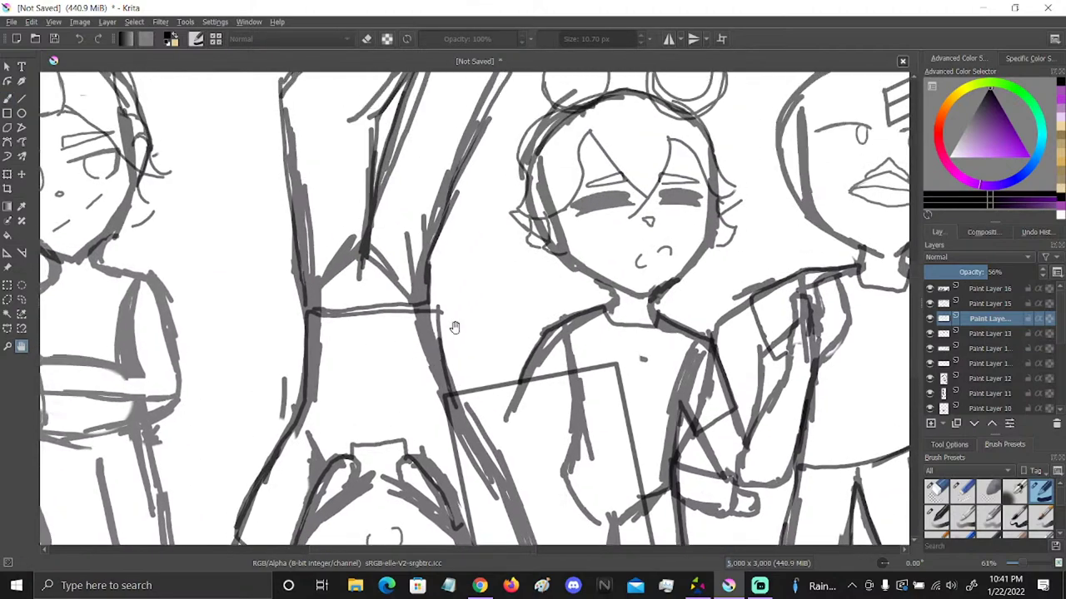
click(962, 491)
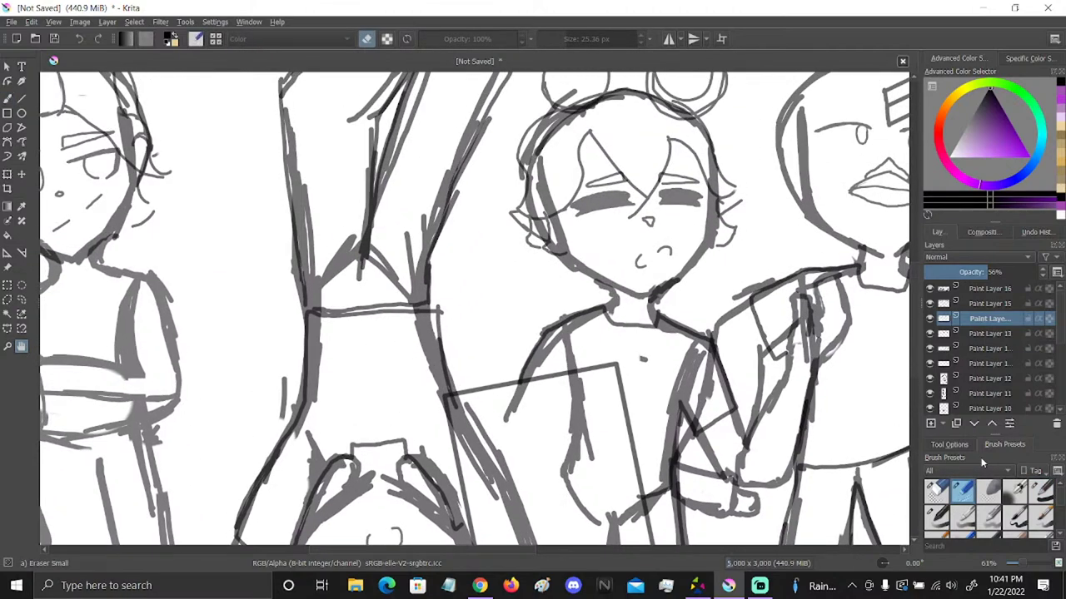
click(8, 98)
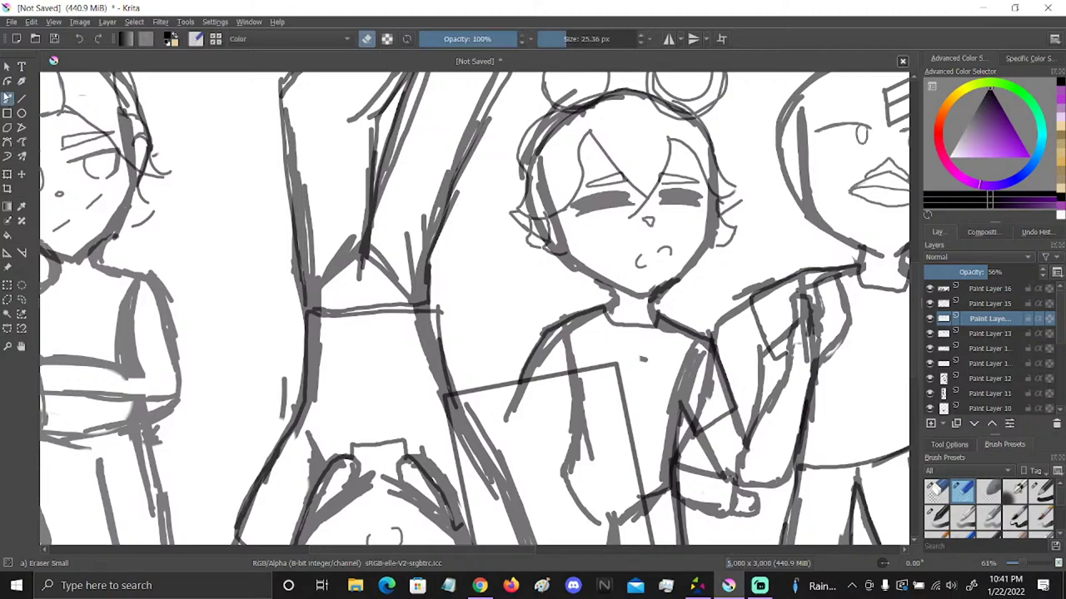
mouse_move(361, 266)
mouse_down()
mouse_move(360, 225)
mouse_move(374, 243)
mouse_up()
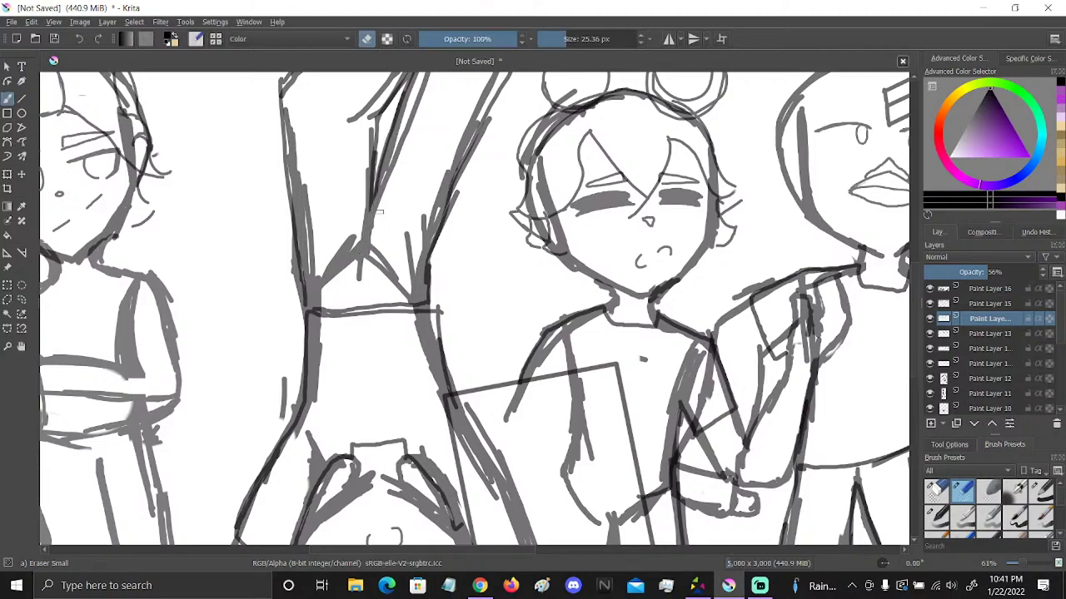
click(1040, 495)
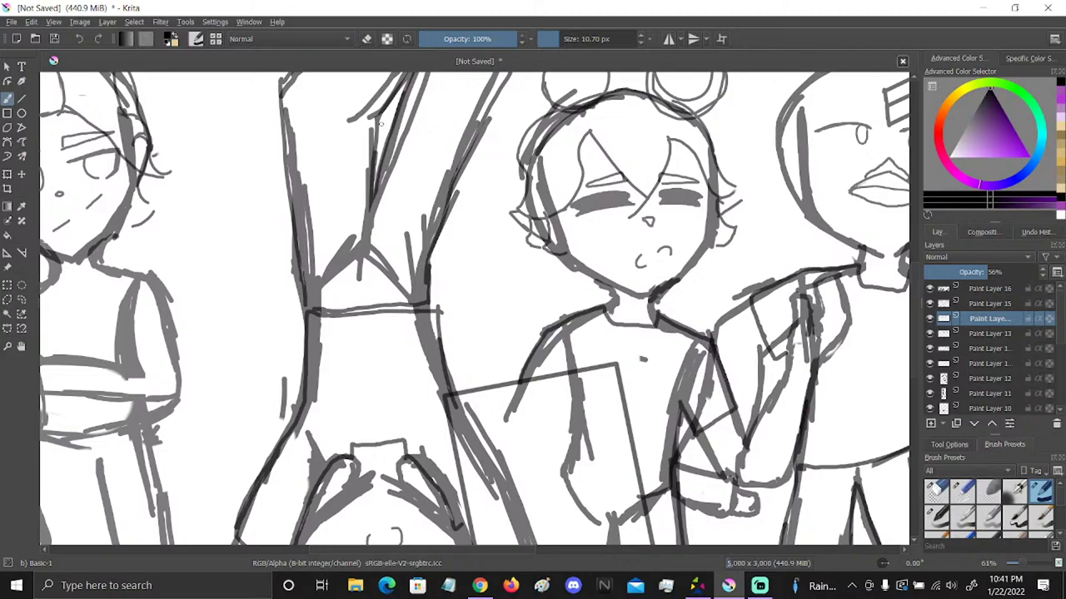
drag(375, 148, 366, 225)
Draw a notched, ragged neckline on the shirt of the figure with crossed arms
click(22, 346)
drag(548, 307, 846, 255)
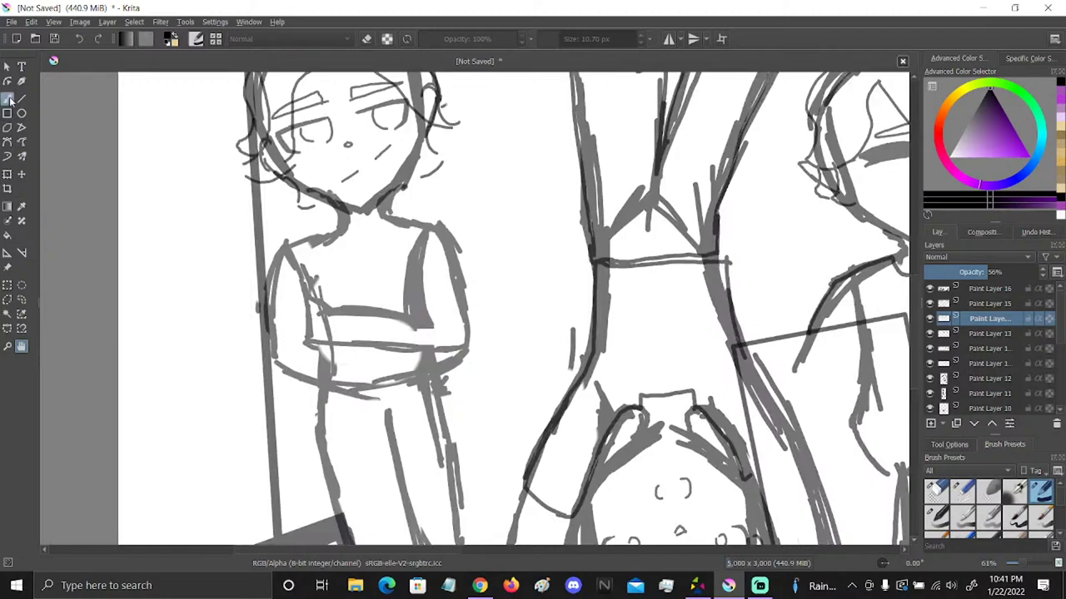
click(7, 97)
click(20, 349)
drag(359, 147, 384, 306)
click(8, 97)
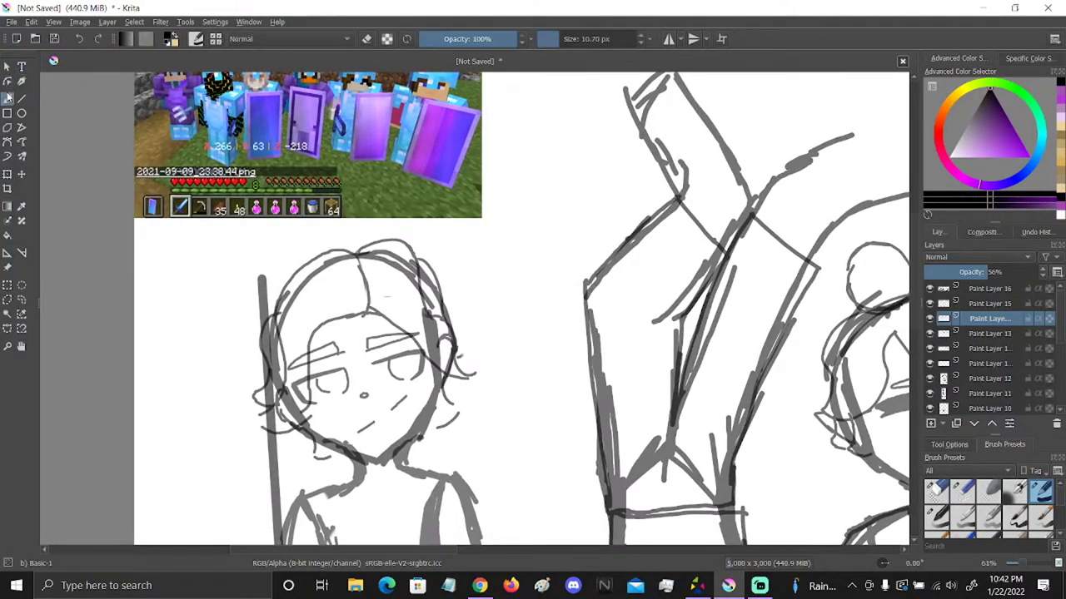
mouse_move(406, 466)
mouse_down()
mouse_move(389, 500)
mouse_move(372, 501)
mouse_move(361, 476)
mouse_move(344, 480)
mouse_up()
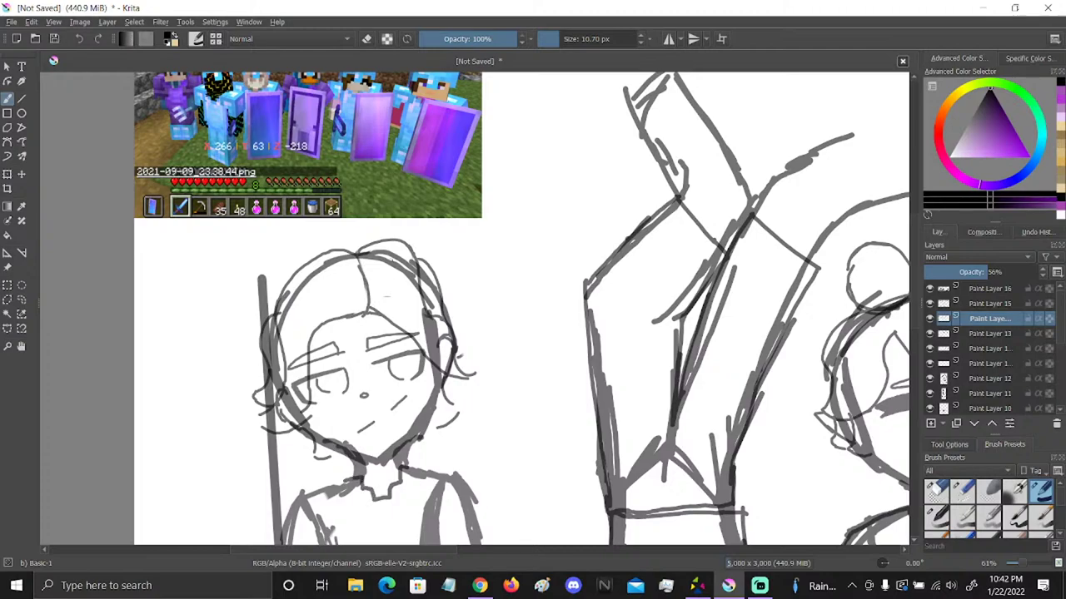
Draw the crossed-arm figure's shoulders and two short sleeves with jagged hems, undoing and redrawing the sleeve nearest the pole
key(space)
mouse_move(433, 366)
mouse_down()
mouse_move(427, 280)
mouse_move(443, 234)
mouse_up()
click(7, 97)
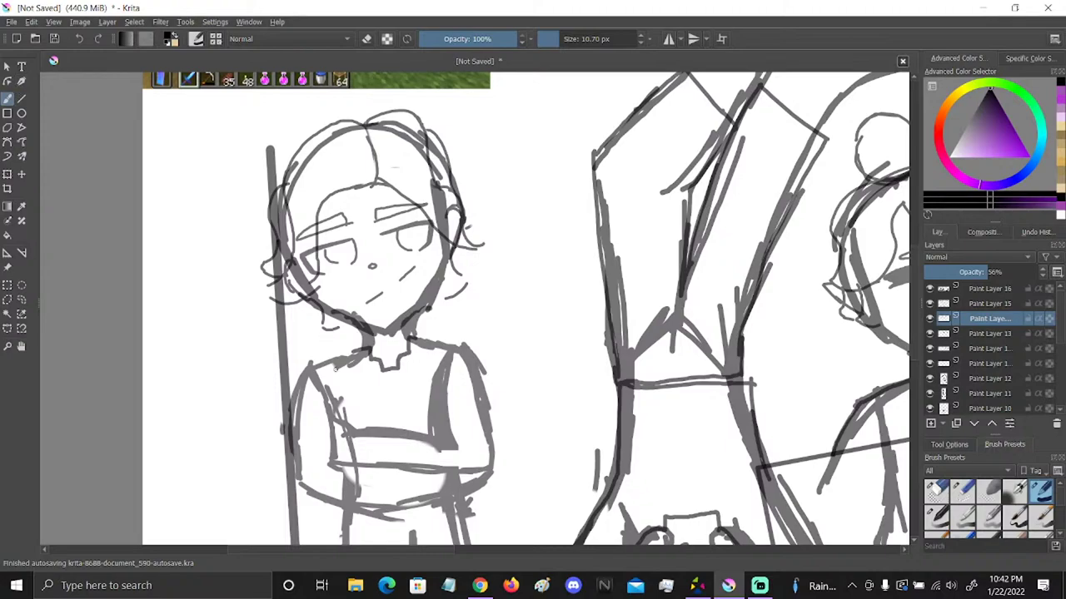
mouse_move(370, 350)
mouse_down()
mouse_move(302, 378)
mouse_move(293, 437)
mouse_move(308, 421)
mouse_move(317, 440)
mouse_move(320, 420)
mouse_move(335, 430)
mouse_up()
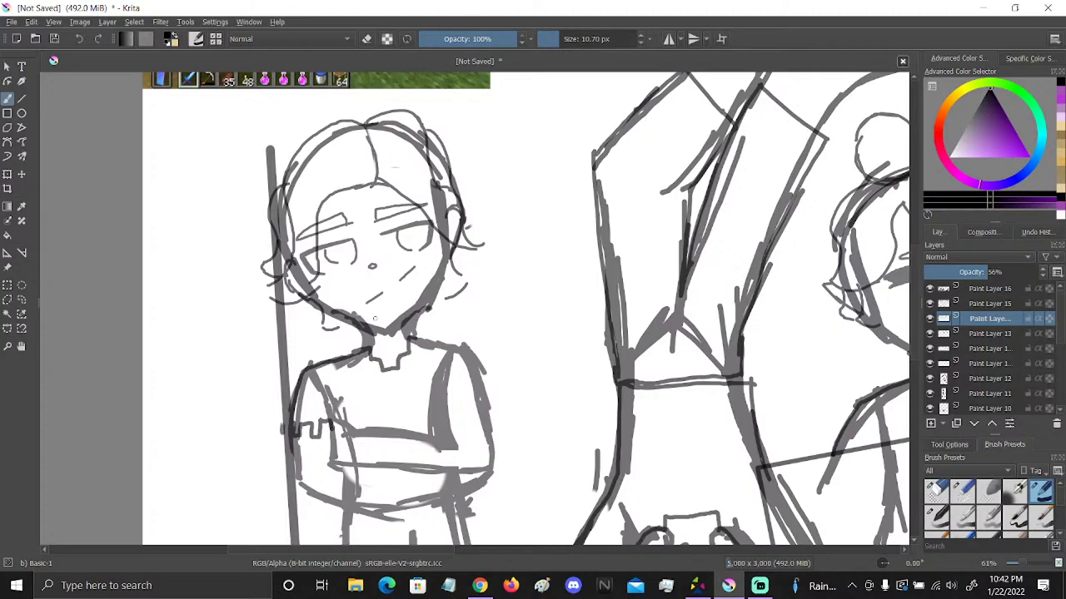
click(79, 39)
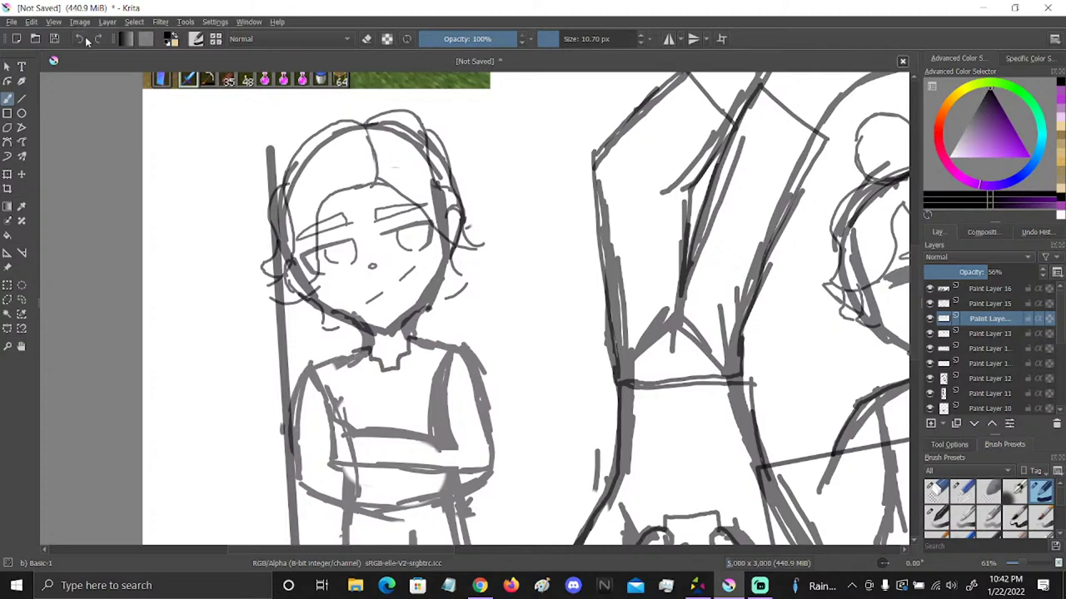
mouse_move(355, 349)
mouse_down()
mouse_move(305, 372)
mouse_move(296, 421)
mouse_move(296, 441)
mouse_move(311, 432)
mouse_move(325, 451)
mouse_move(326, 431)
mouse_move(341, 450)
mouse_up()
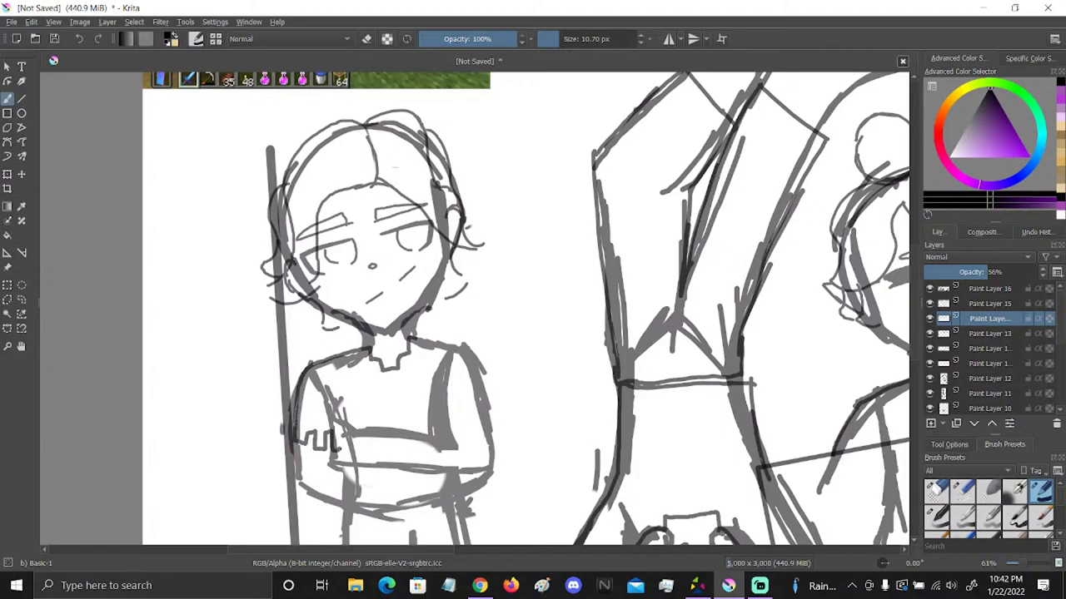
drag(327, 408, 337, 448)
mouse_move(411, 337)
mouse_down()
mouse_move(481, 358)
mouse_move(490, 427)
mouse_move(465, 413)
mouse_move(460, 436)
mouse_move(450, 418)
mouse_move(446, 437)
mouse_up()
drag(447, 376, 449, 426)
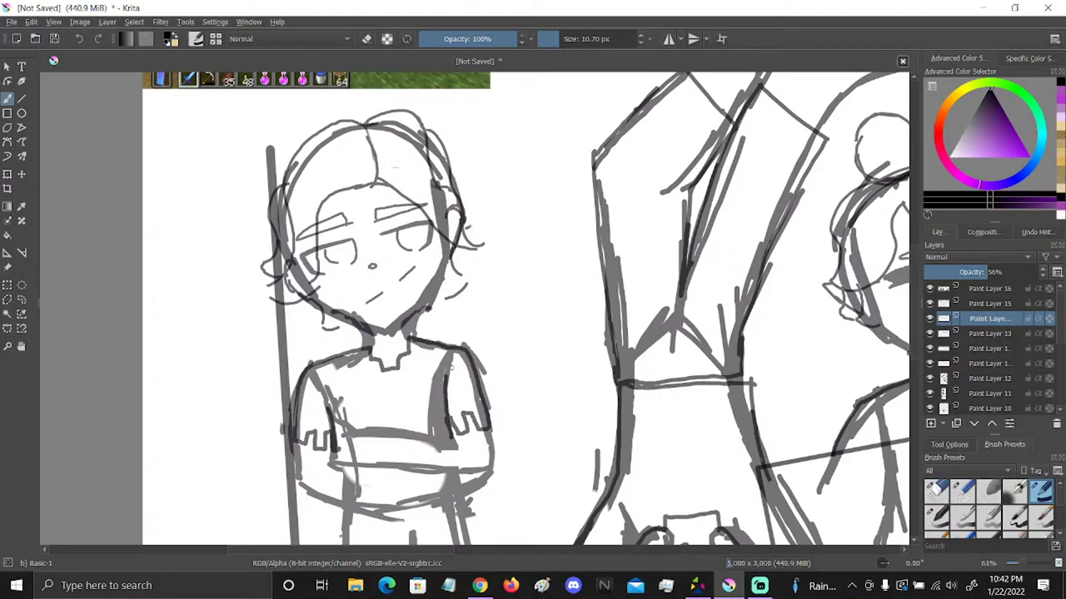
Check the reference picture and draw the crossed-arm figure's shirt hem and short side lines below the arms
key(h)
drag(228, 197, 442, 439)
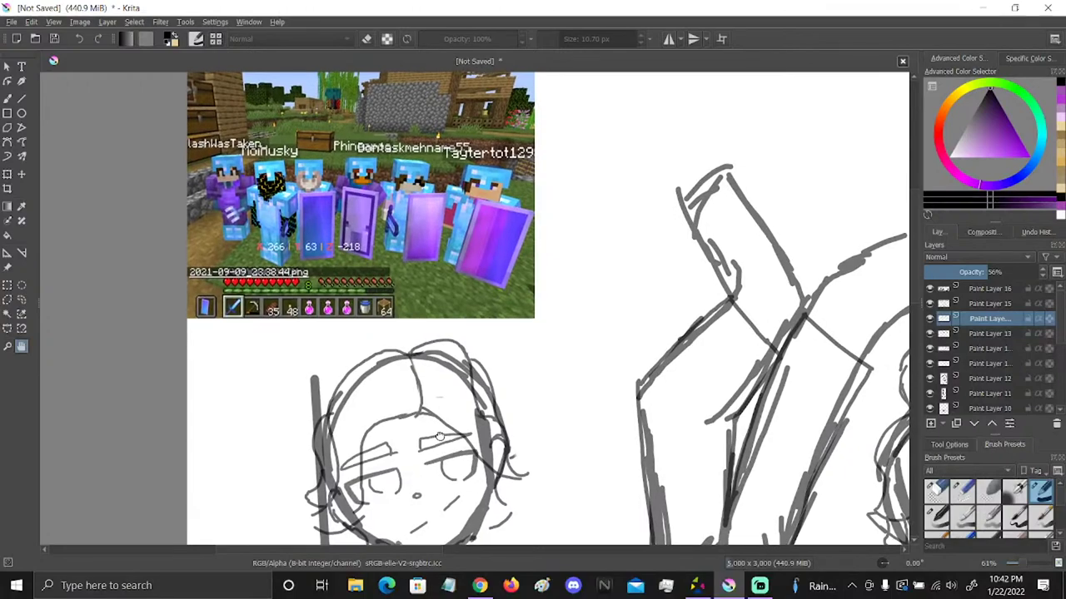
drag(419, 385, 353, 174)
scroll(353, 174, down, 5)
click(7, 98)
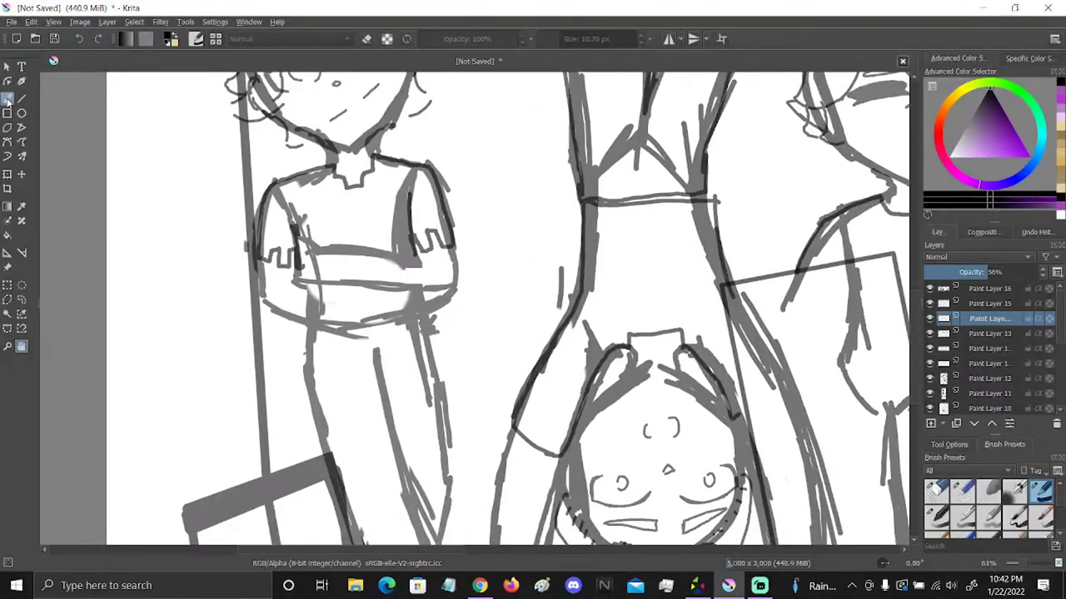
click(22, 346)
drag(493, 412, 503, 321)
click(8, 98)
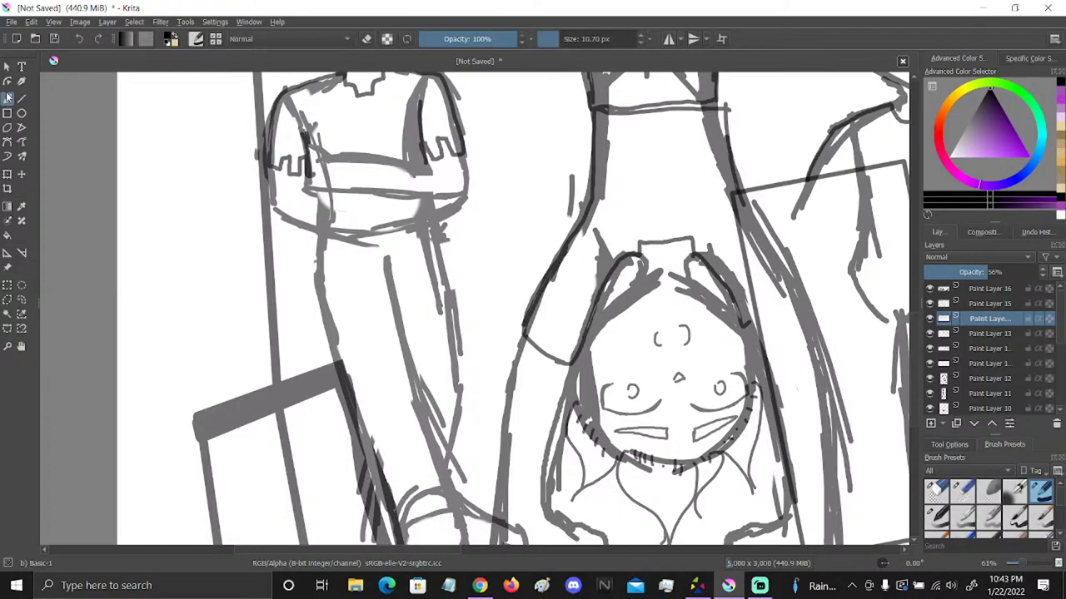
mouse_move(441, 221)
mouse_down()
mouse_move(441, 243)
mouse_move(314, 263)
mouse_move(321, 236)
mouse_up()
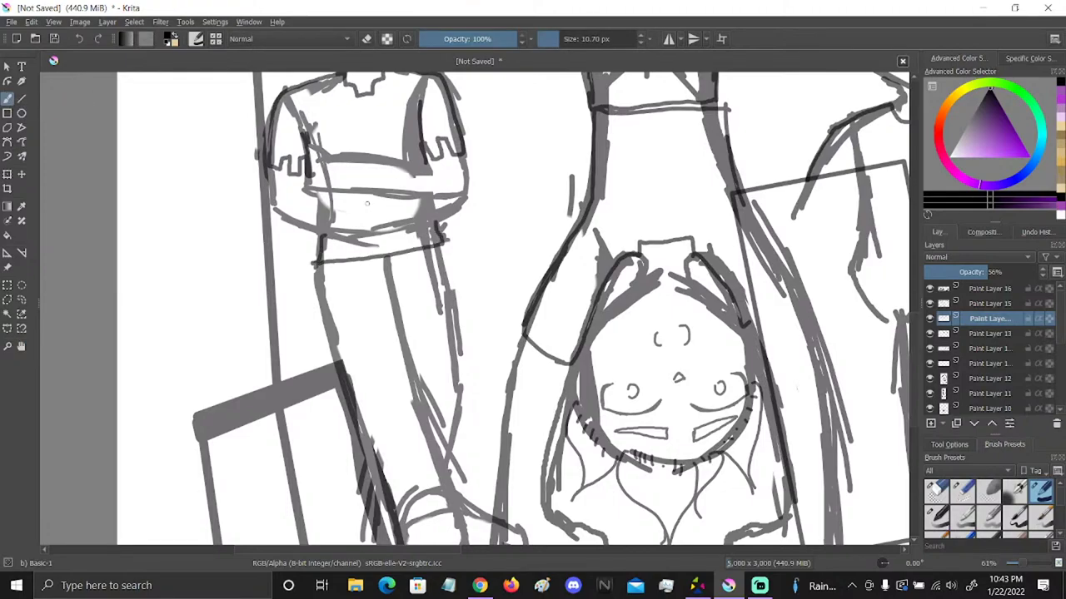
key(ctrl+z)
key(ctrl+shift+z)
Outline the crossed-arm figure's trouser leg beside the slanted shield with its inner line, ankle hem and outer line
mouse_move(391, 258)
mouse_down()
mouse_move(423, 417)
mouse_move(448, 466)
mouse_move(391, 492)
mouse_up()
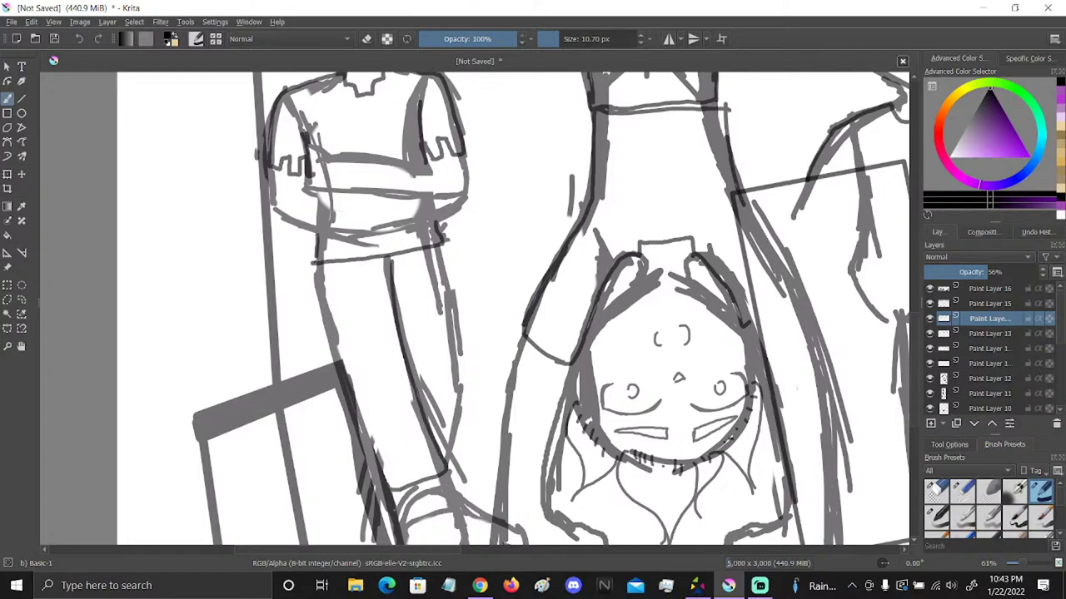
drag(312, 274, 379, 495)
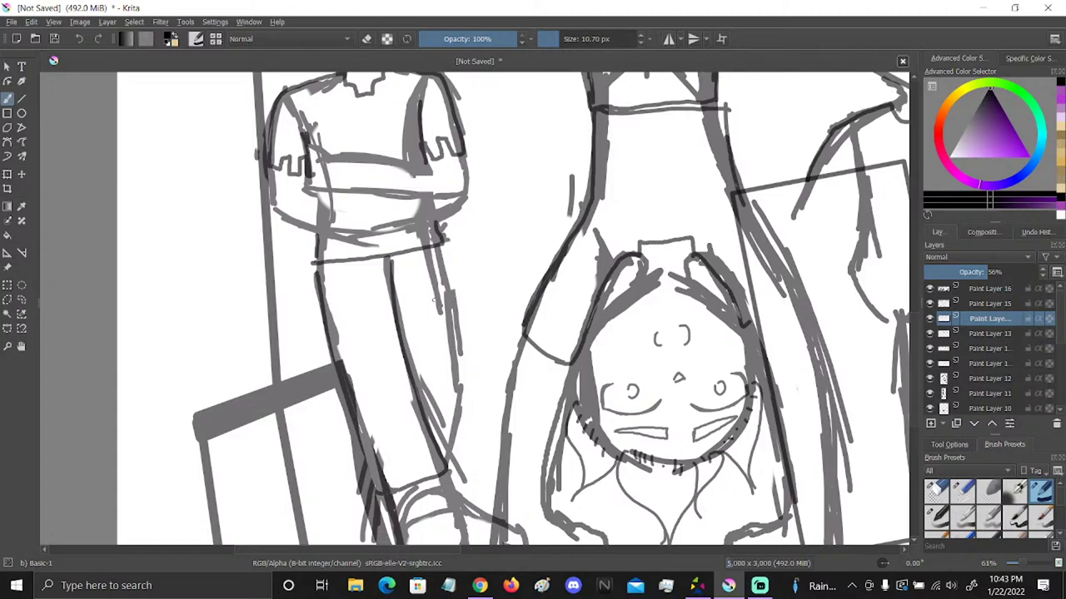
key(space)
drag(491, 406, 515, 281)
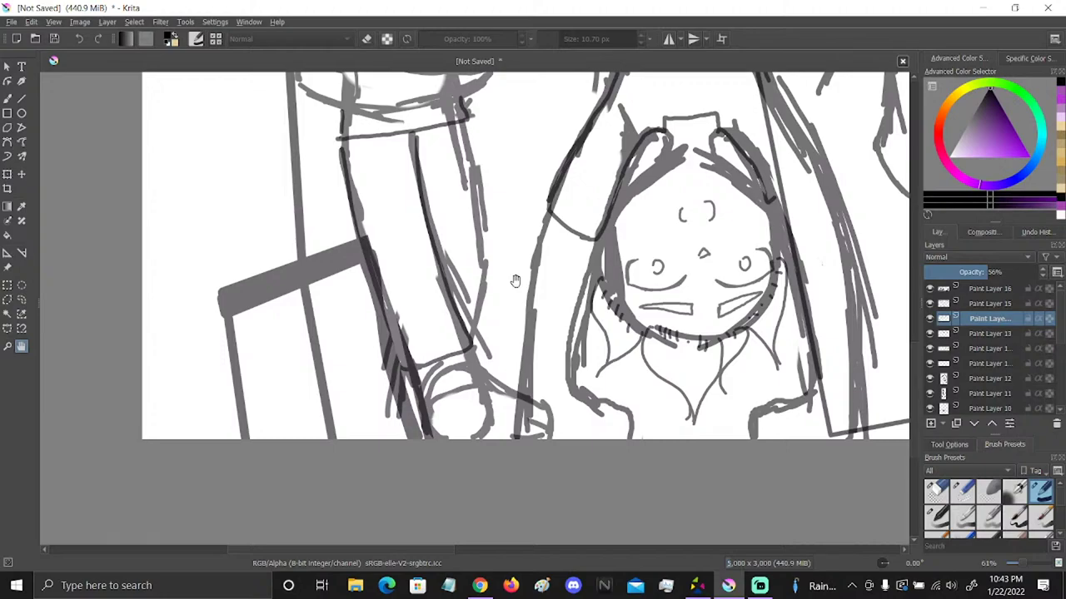
Lower the opacity of Paint Layer 16 with the glasses to 44% and add a new paint layer above Paint Layer 15
scroll(174, 308, up, 8)
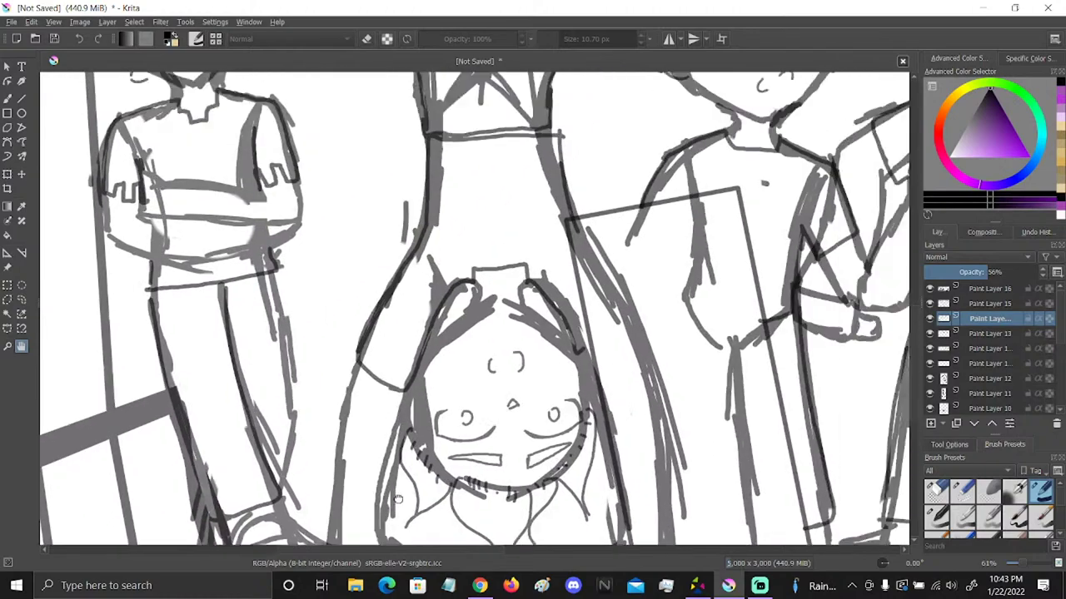
scroll(610, 467, down, 3)
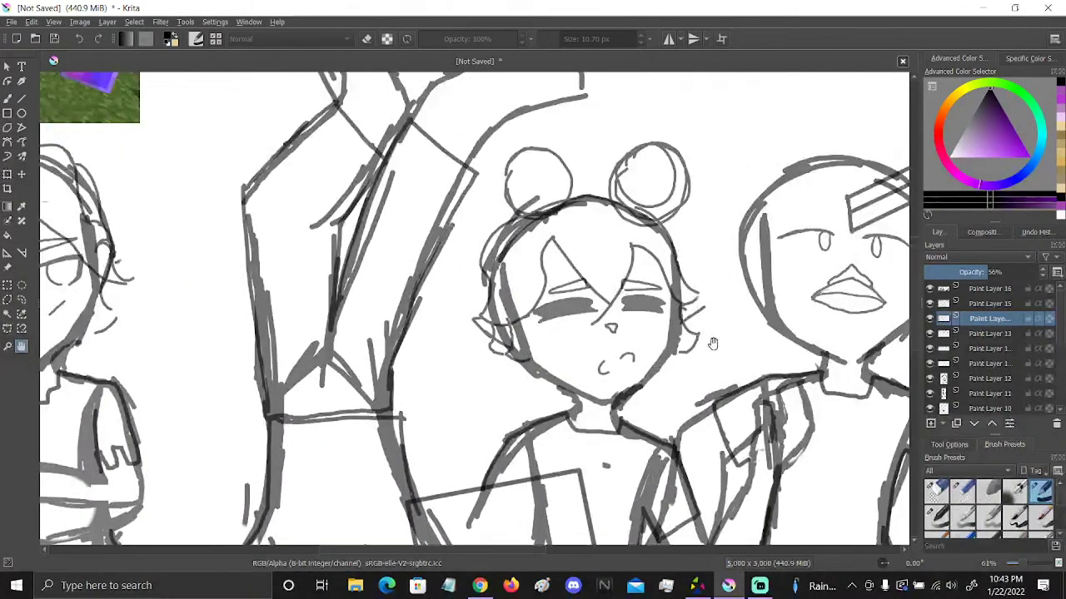
click(1011, 564)
drag(713, 458, 700, 394)
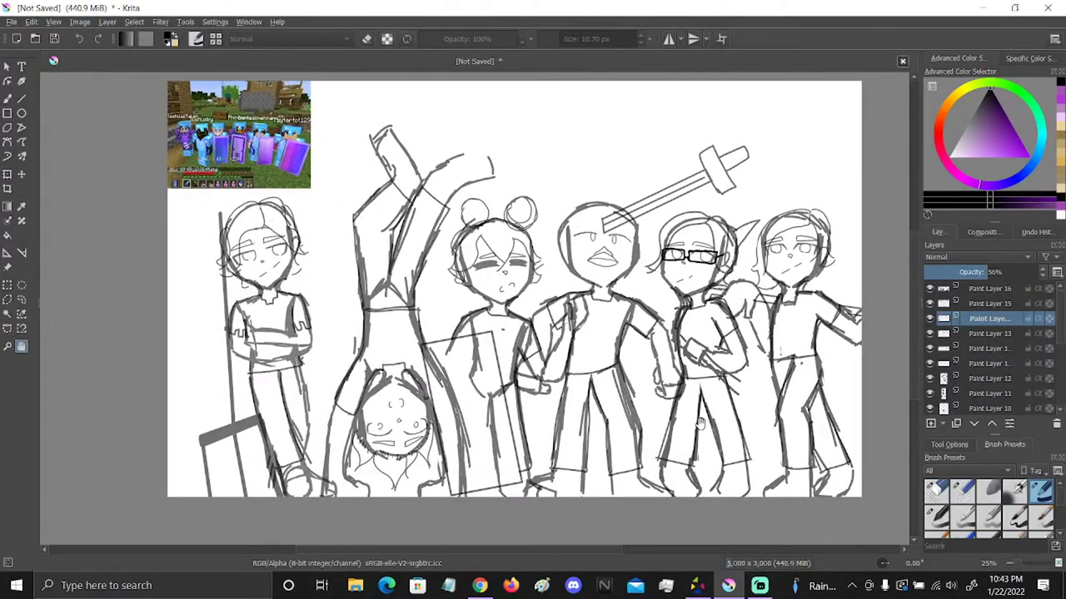
click(982, 289)
click(978, 273)
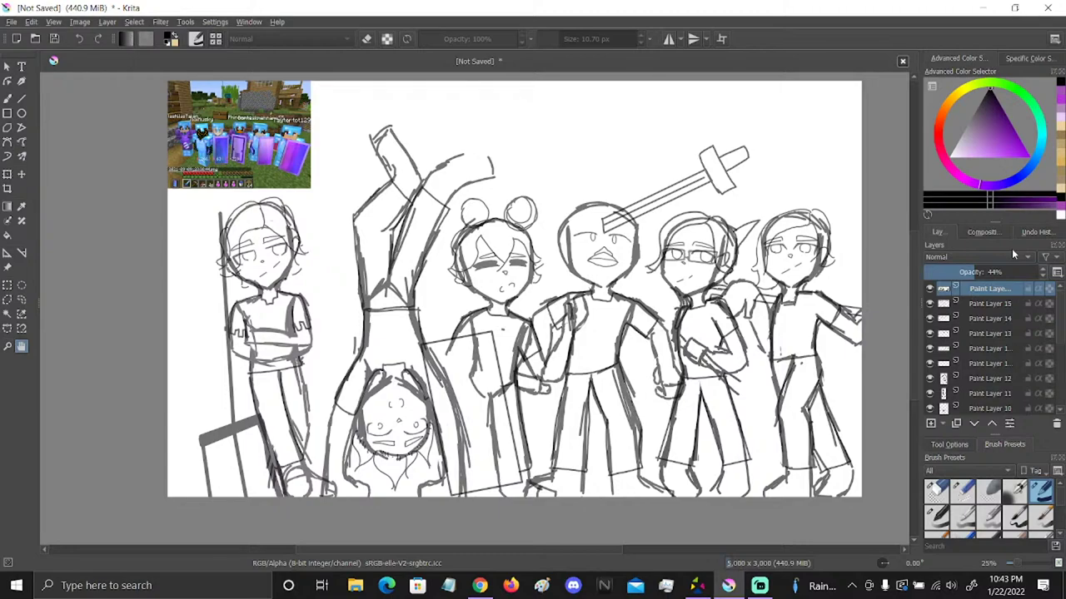
click(987, 305)
key(Insert)
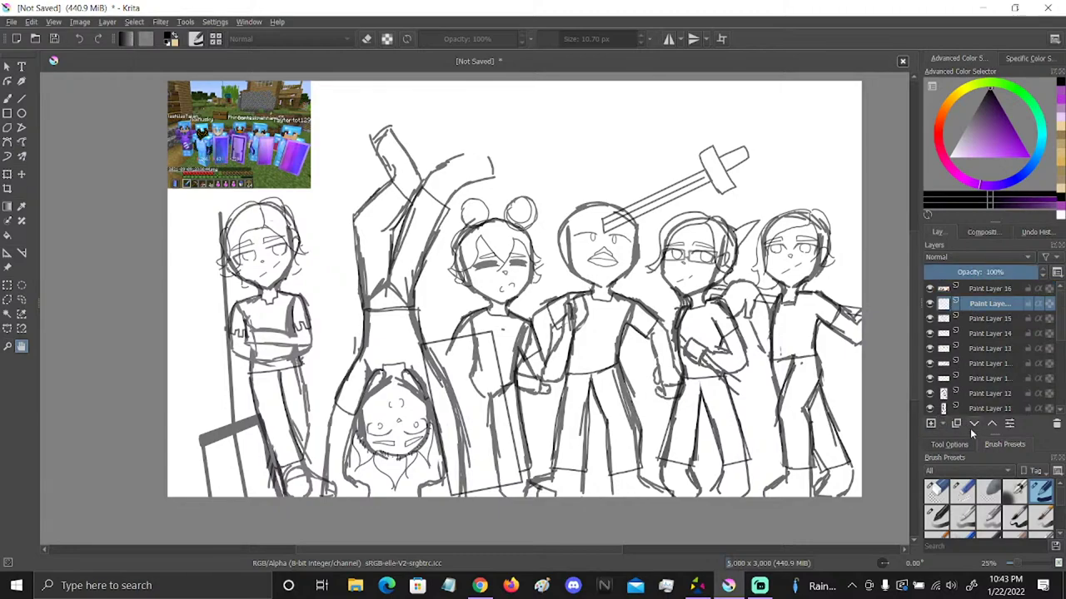
Move the new paint layer below Paint Layer 15 and draw a folded collar around the rightmost figure's neck
click(972, 425)
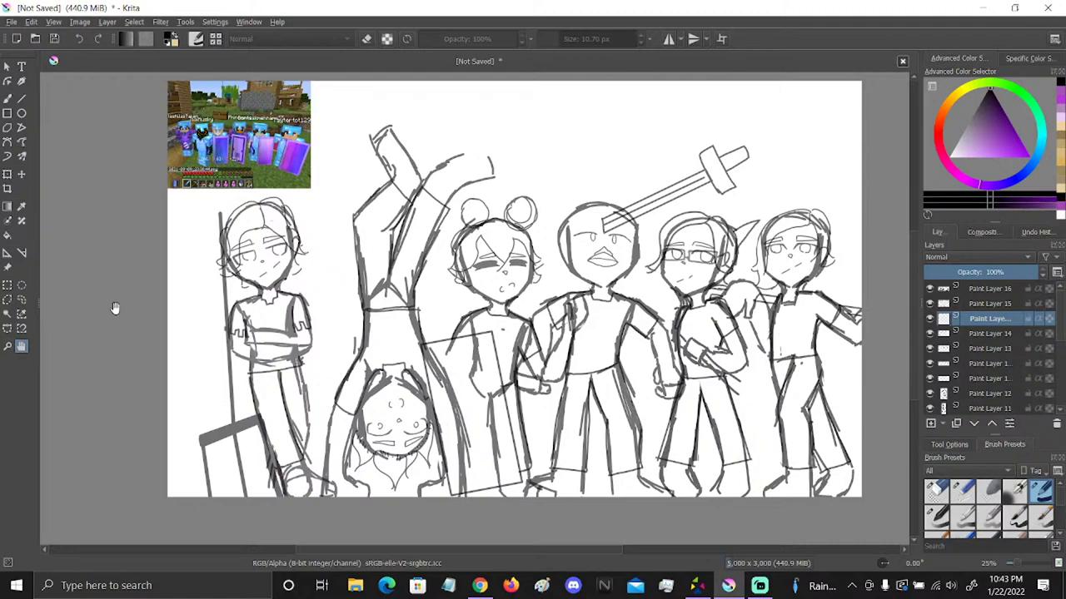
click(7, 346)
drag(749, 271, 758, 370)
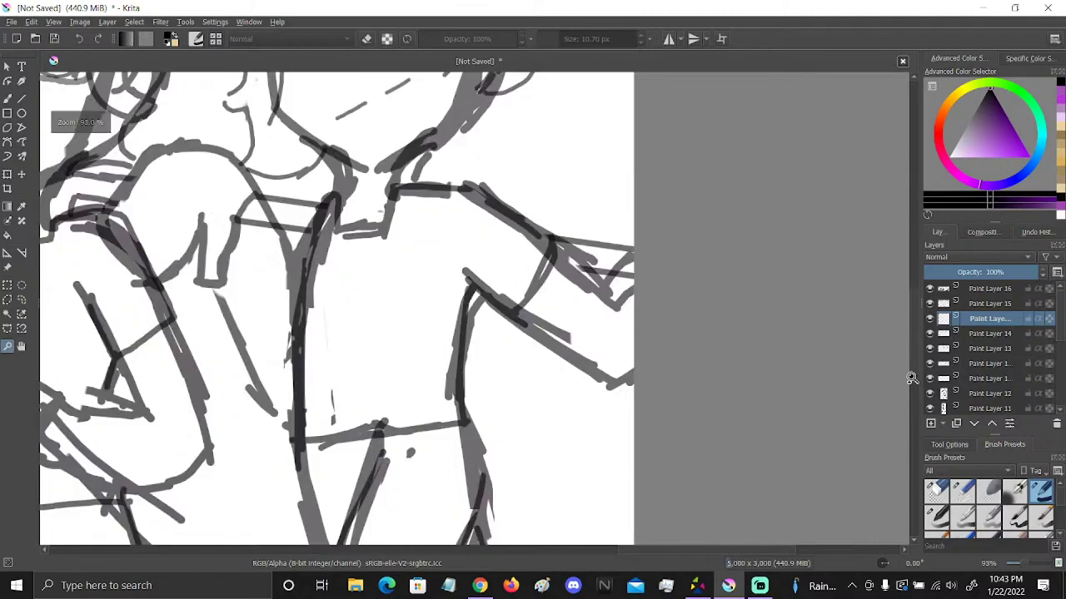
click(7, 98)
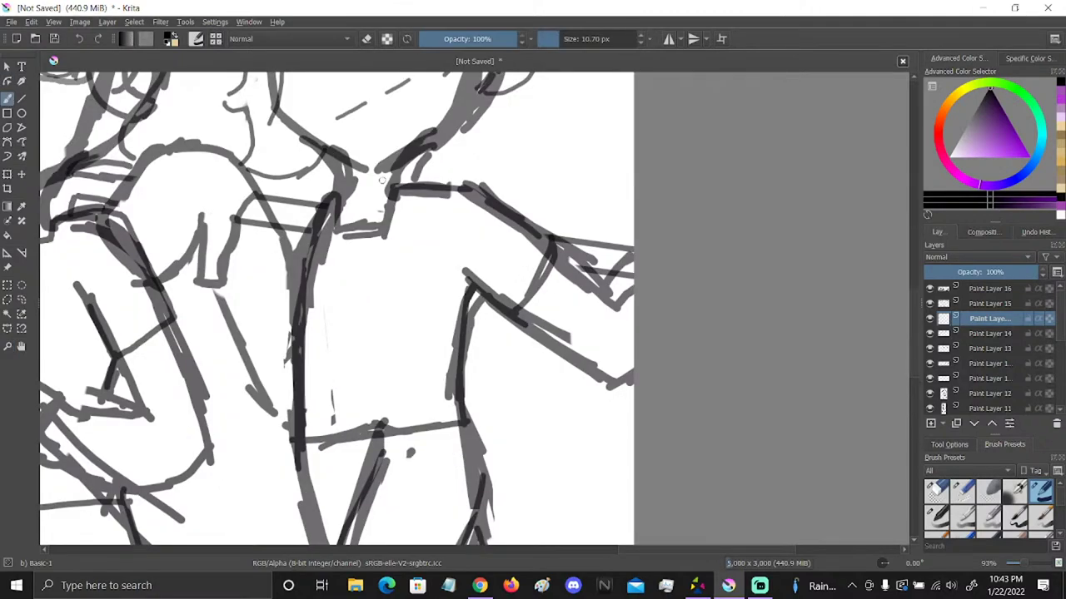
mouse_move(408, 163)
mouse_down()
mouse_move(417, 178)
mouse_move(383, 215)
mouse_up()
mouse_move(352, 169)
mouse_down()
mouse_move(332, 173)
mouse_move(337, 194)
mouse_up()
drag(411, 167, 362, 182)
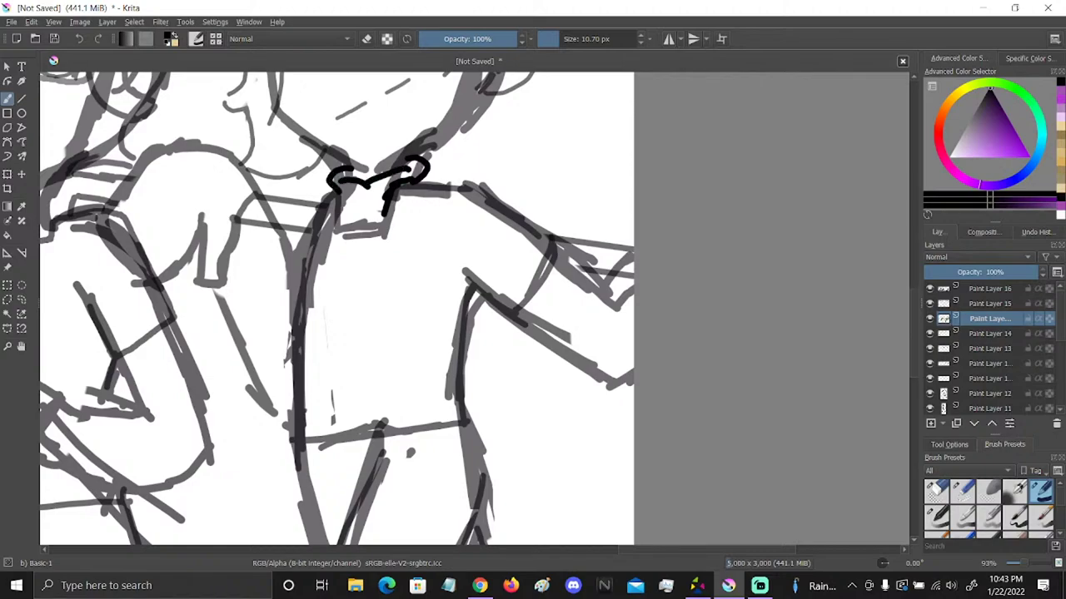
Lower the collar layer's opacity to 54% and draw the rightmost figure's sleeve lines on the arm resting on the neighbour's shoulder
click(991, 272)
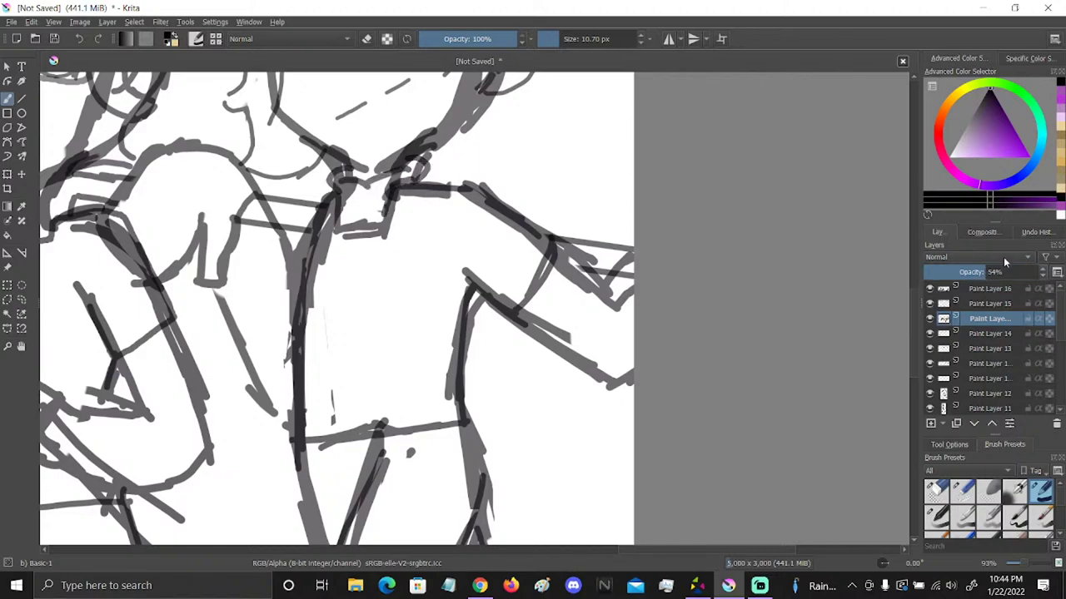
mouse_move(260, 186)
mouse_down()
mouse_move(273, 208)
mouse_move(240, 214)
mouse_up()
mouse_move(211, 289)
mouse_down()
mouse_move(252, 389)
mouse_move(292, 429)
mouse_up()
drag(266, 205, 298, 287)
Add a stroke along the shirt hem of the figure with glasses
click(22, 346)
drag(583, 375, 671, 166)
scroll(657, 191, down, 3)
click(1016, 563)
drag(1016, 567, 1008, 566)
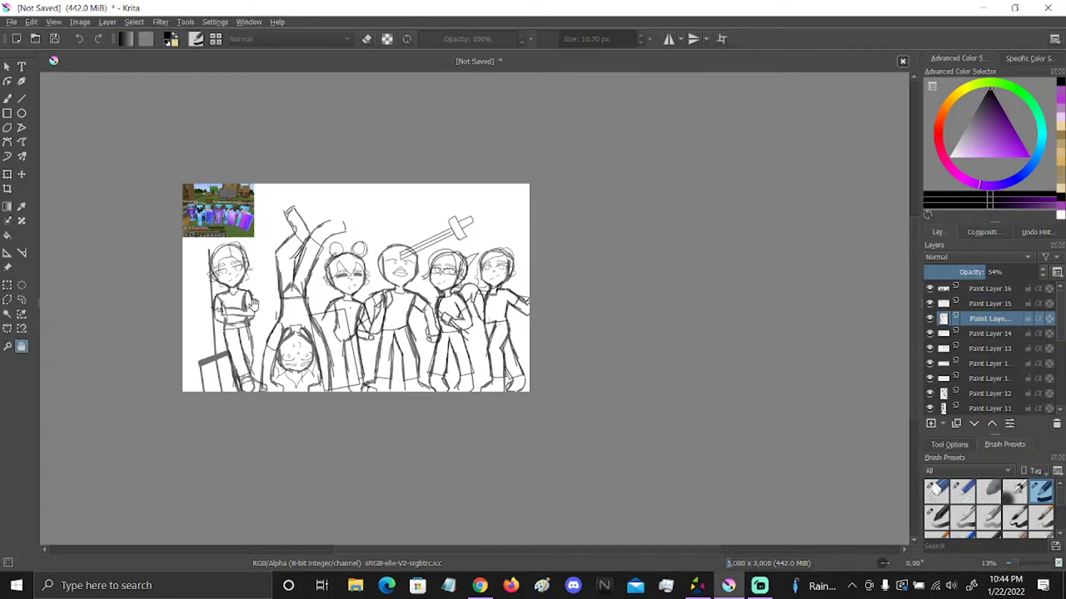
click(7, 347)
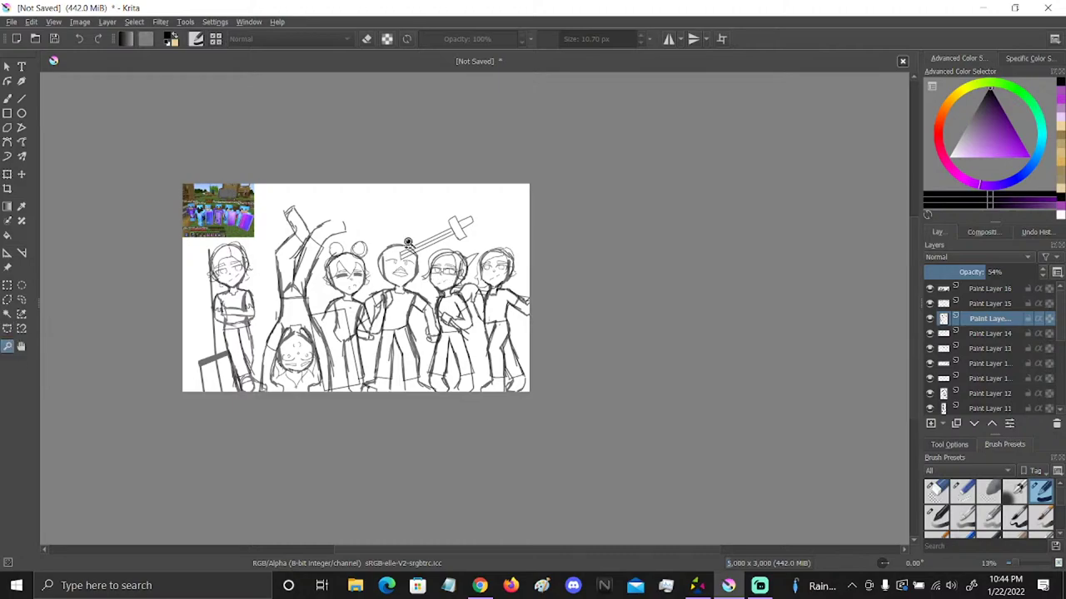
drag(464, 300, 533, 335)
click(22, 346)
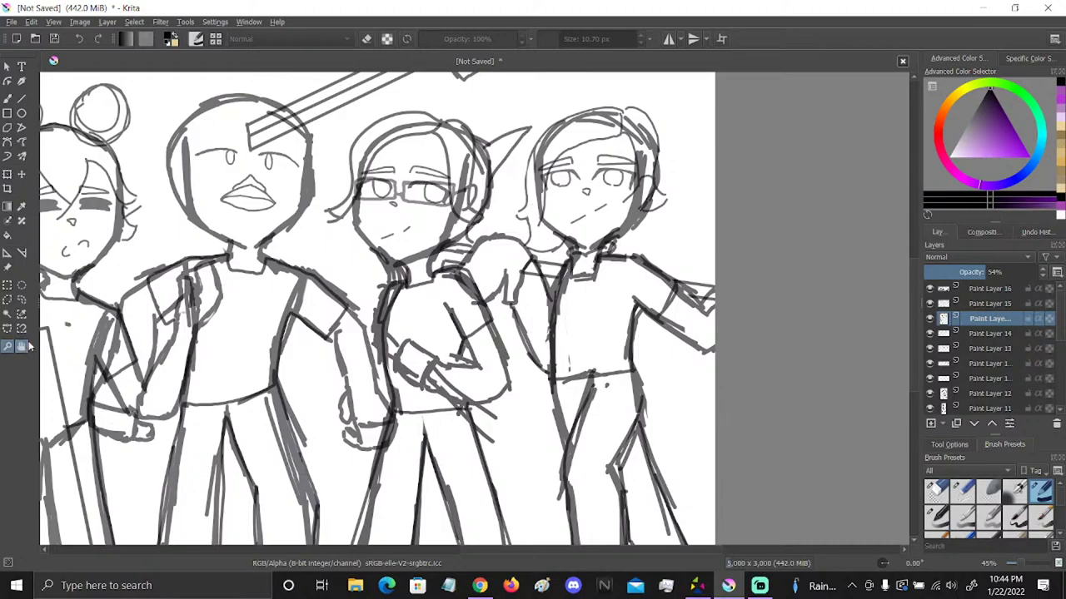
drag(287, 314, 620, 481)
mouse_move(481, 329)
mouse_down()
mouse_move(594, 351)
mouse_move(95, 192)
mouse_move(82, 175)
mouse_move(116, 156)
mouse_up()
click(8, 98)
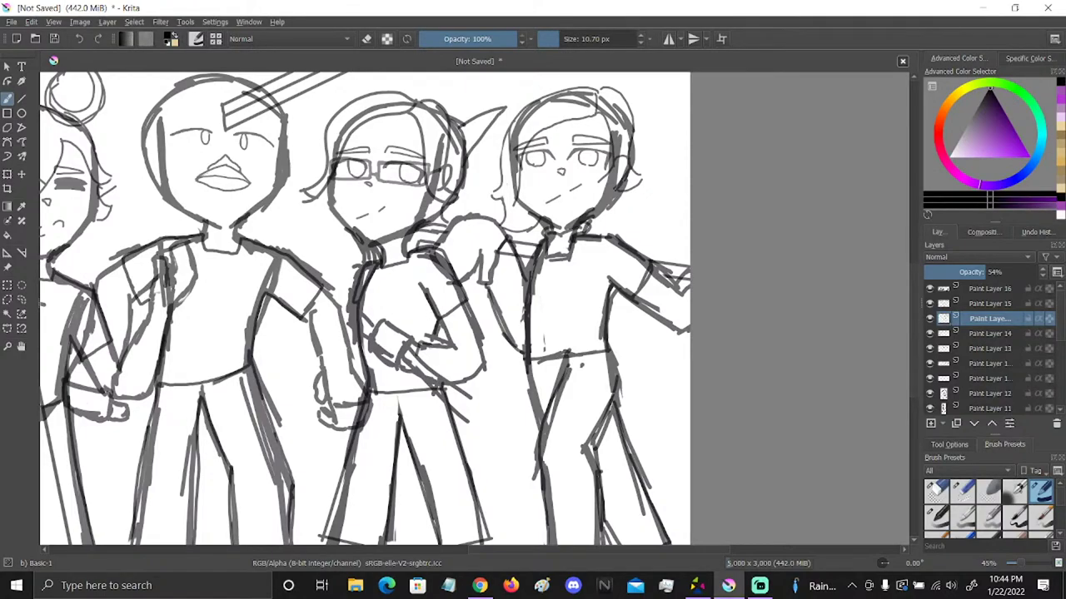
drag(415, 385, 447, 380)
Find the layer holding the stray lines by the glasses figure's hem by toggling Paint Layers 12 and 11, and select Paint Layer 11
click(22, 346)
mouse_move(333, 292)
mouse_down()
mouse_move(835, 425)
mouse_move(549, 278)
mouse_move(387, 233)
mouse_up()
click(937, 492)
mouse_move(302, 219)
mouse_down()
mouse_move(316, 250)
mouse_move(299, 219)
mouse_up()
key(b)
drag(471, 275, 495, 321)
click(930, 392)
click(930, 393)
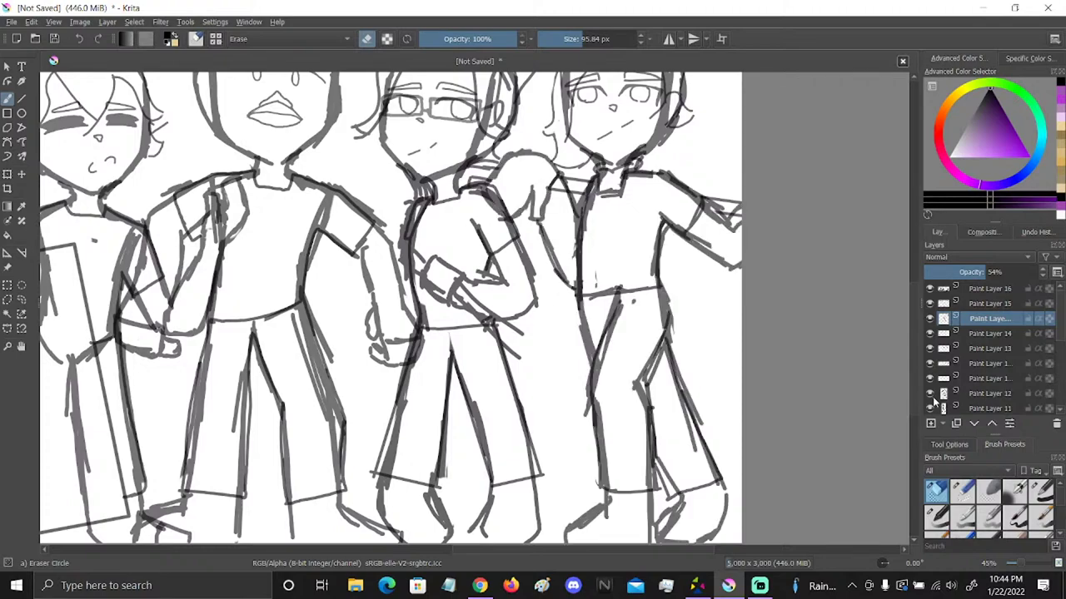
click(930, 408)
click(930, 408)
click(930, 408)
click(930, 408)
click(973, 409)
click(962, 492)
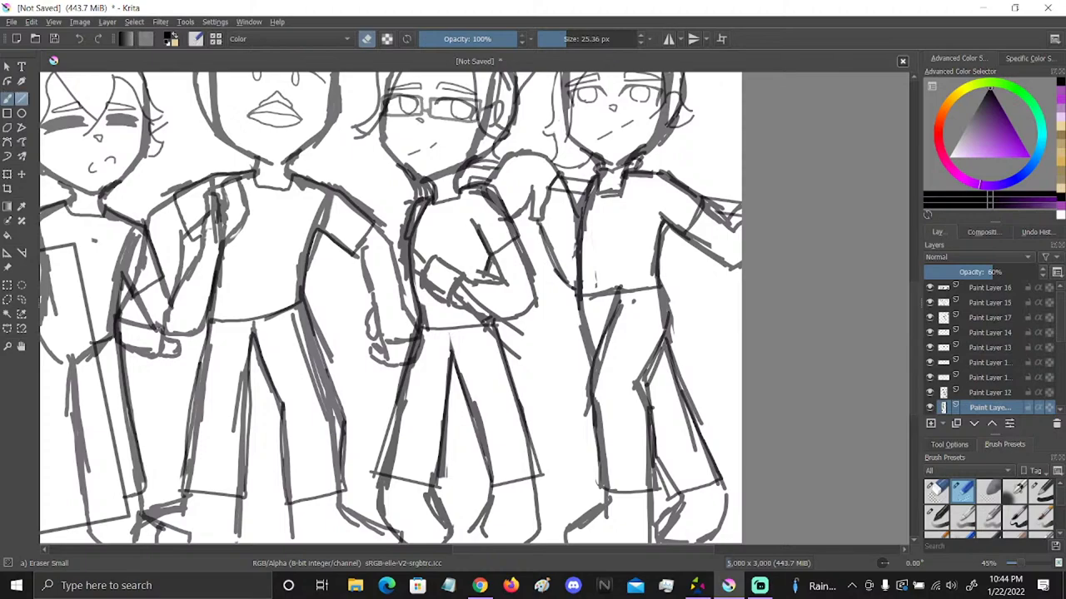
mouse_move(527, 340)
mouse_down()
mouse_move(502, 343)
mouse_move(487, 328)
mouse_up()
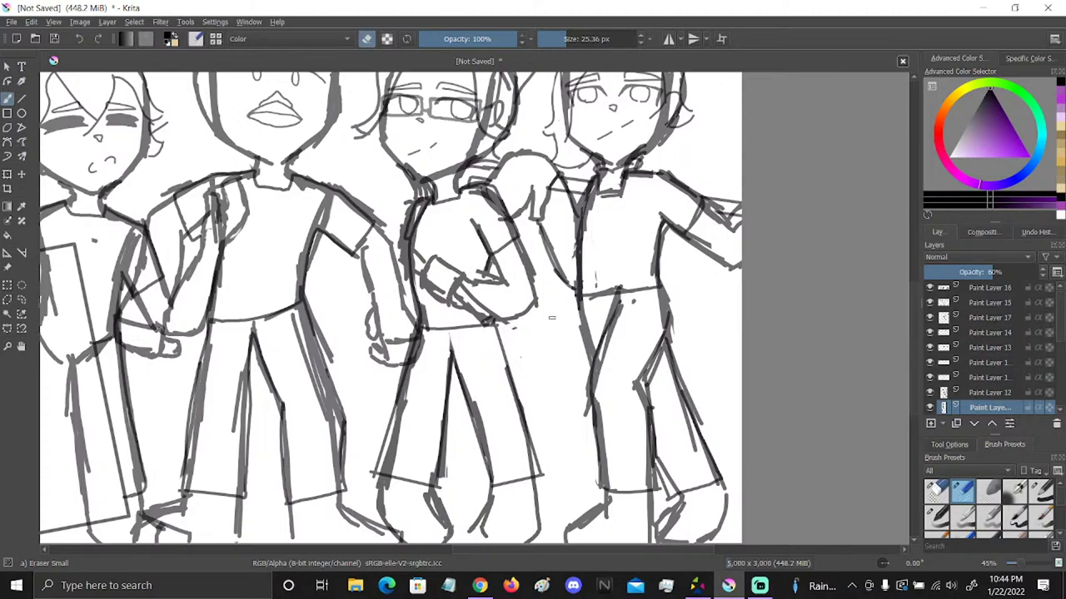
click(81, 37)
click(77, 38)
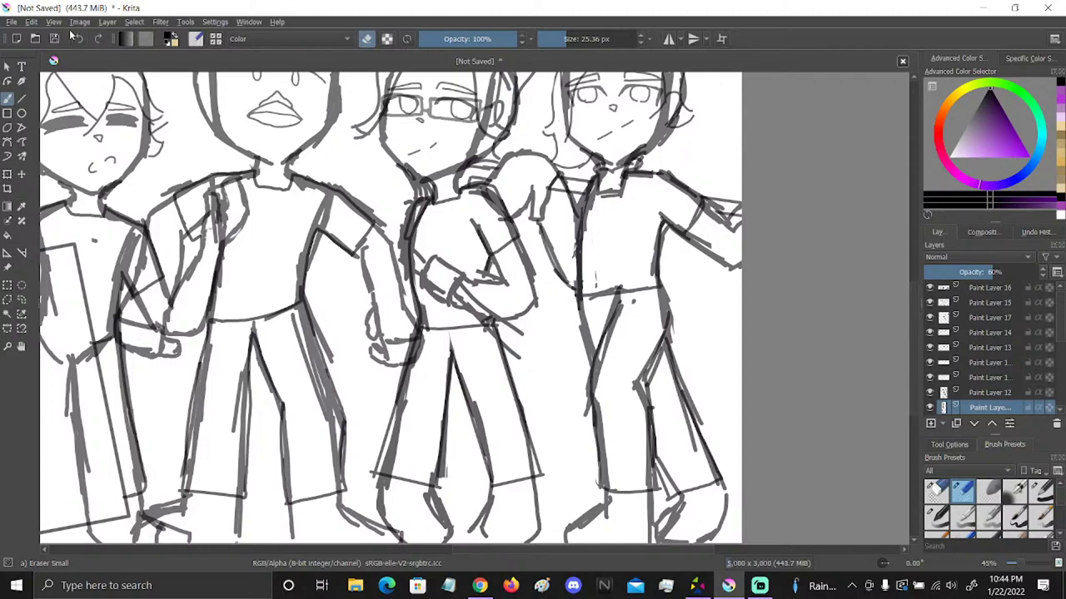
Erase the stray lines around the glasses figure's bent arm and hip on Paint Layer 11 with the small eraser
click(937, 492)
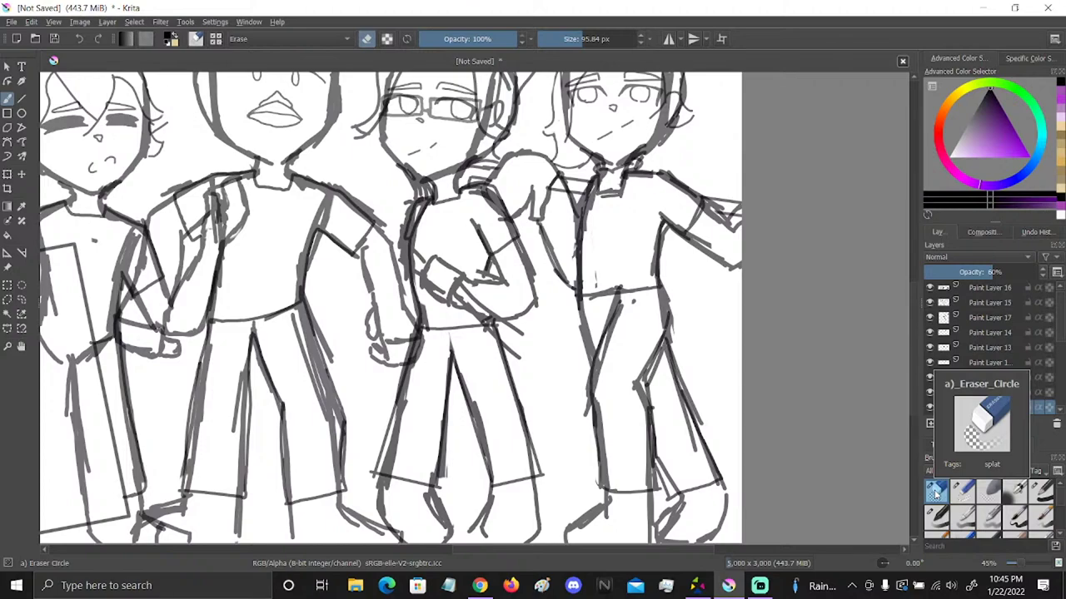
click(962, 491)
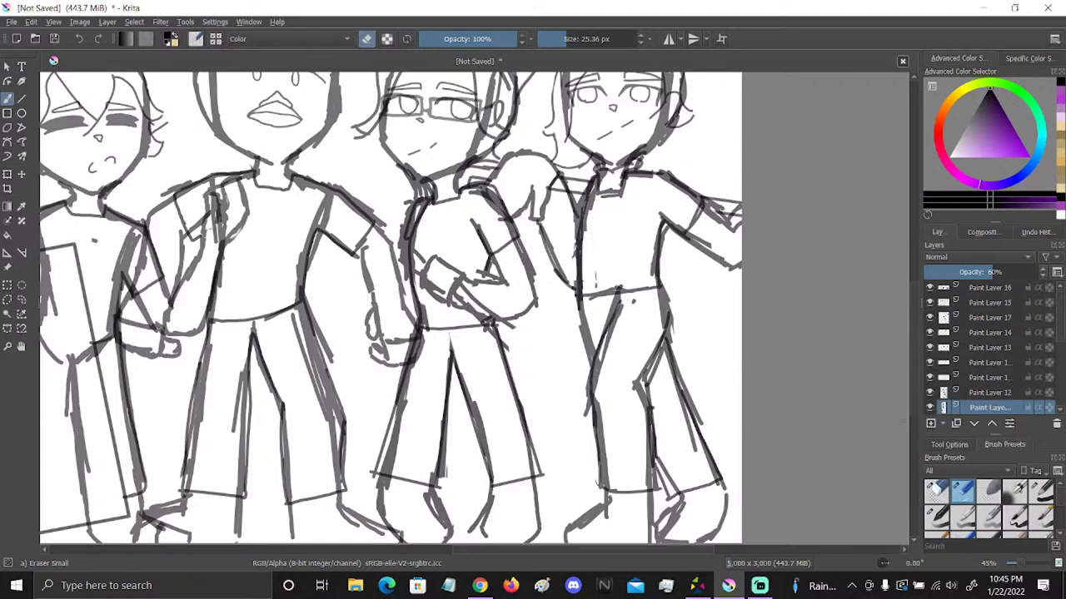
drag(509, 331, 512, 324)
drag(459, 290, 493, 315)
drag(417, 260, 419, 268)
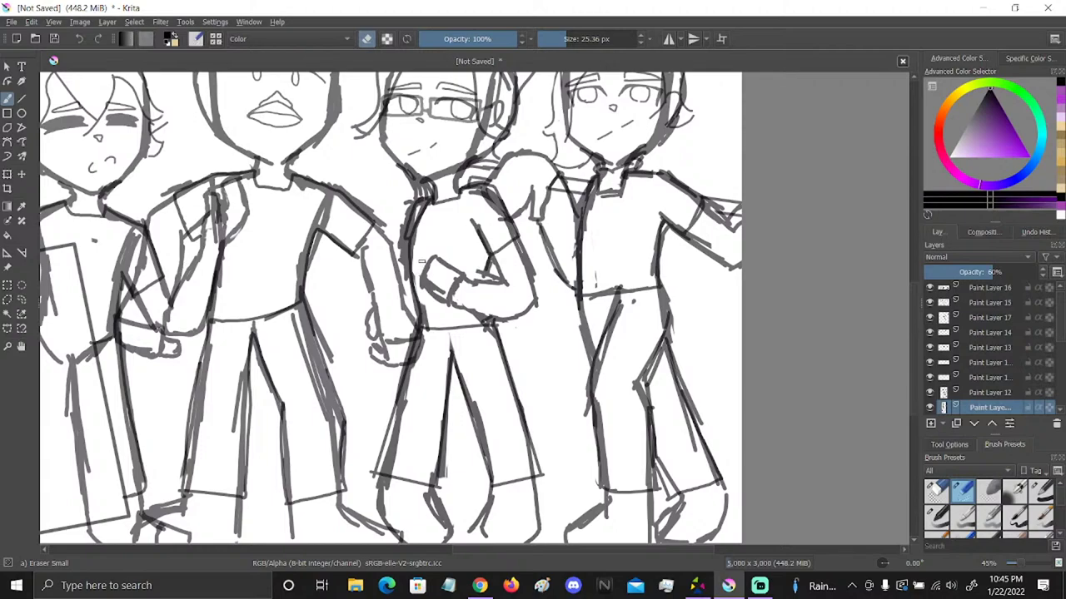
Toggle the visibility of Paint Layers 13 and 14 to compare their contents and select Paint Layer 14
scroll(999, 342, up, 1)
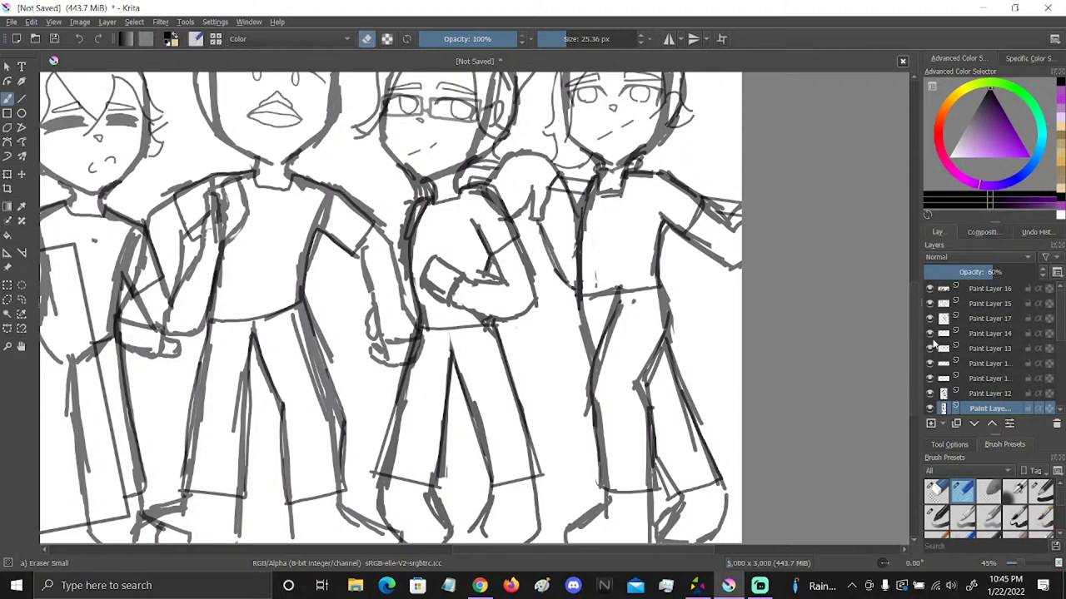
click(929, 347)
click(930, 348)
click(929, 333)
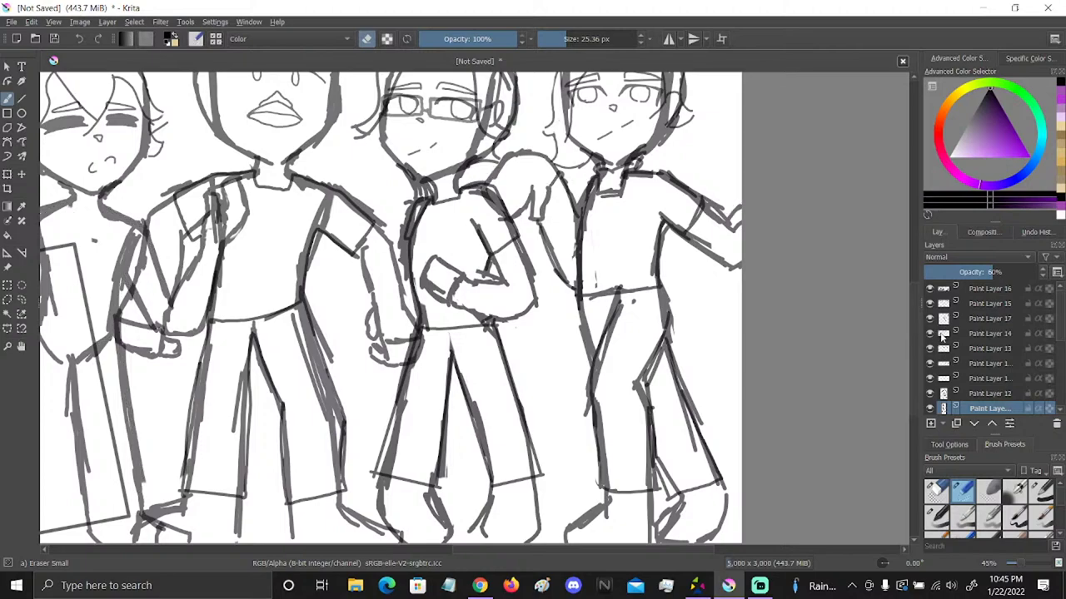
click(966, 334)
Draw a narrow shaft with three parallel straight lines running diagonally down from the glasses figure's hand to the neighbour's leg
click(1041, 491)
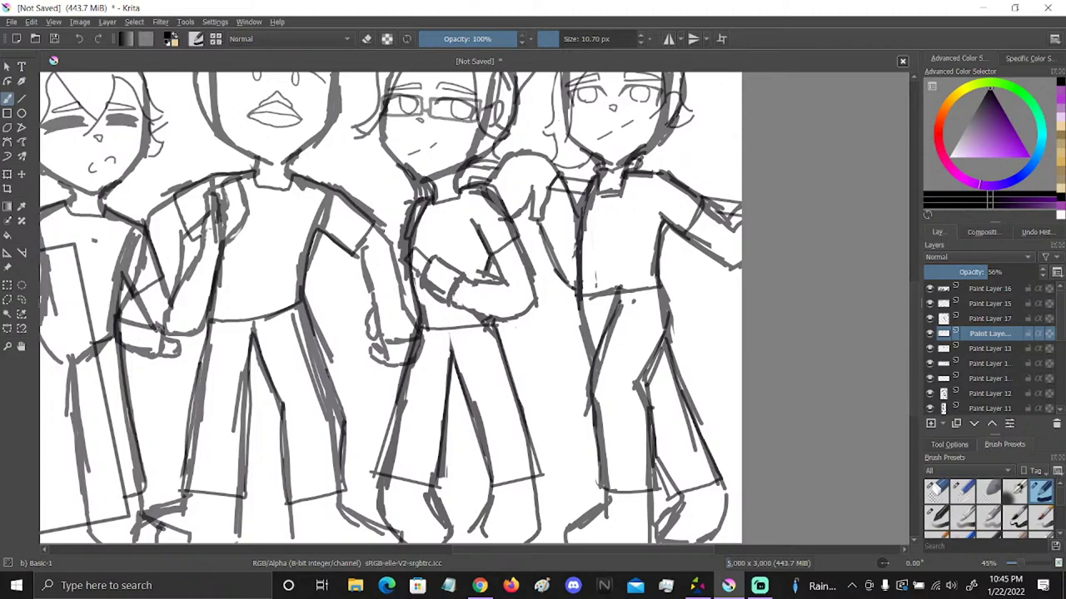
drag(505, 341, 445, 277)
click(22, 98)
mouse_move(391, 235)
mouse_down()
mouse_move(520, 360)
mouse_move(519, 339)
mouse_up()
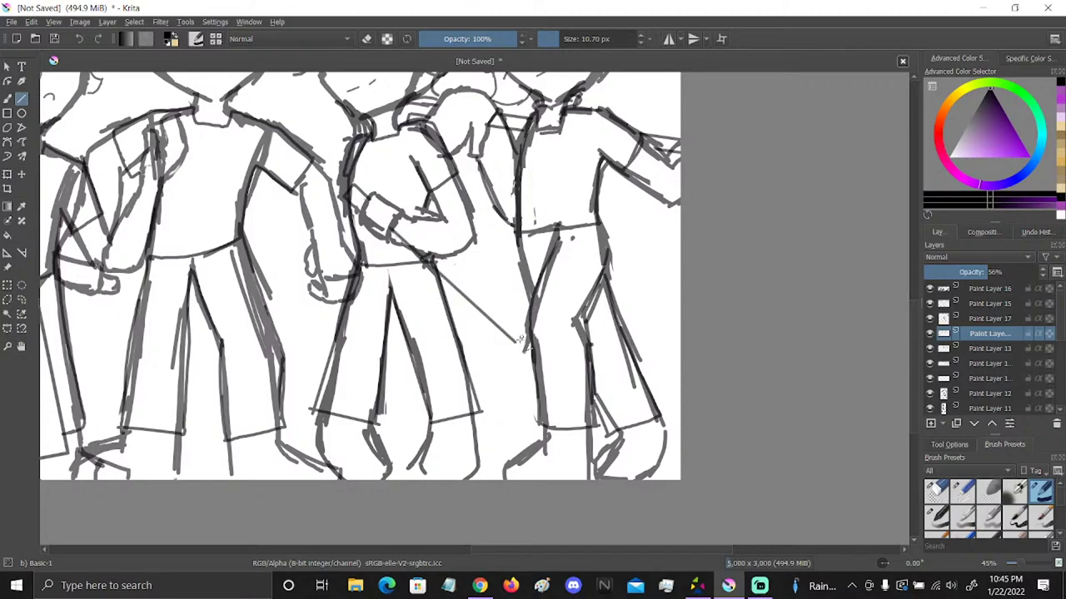
drag(412, 230, 527, 320)
mouse_move(398, 226)
mouse_down()
mouse_move(518, 326)
mouse_move(510, 318)
mouse_up()
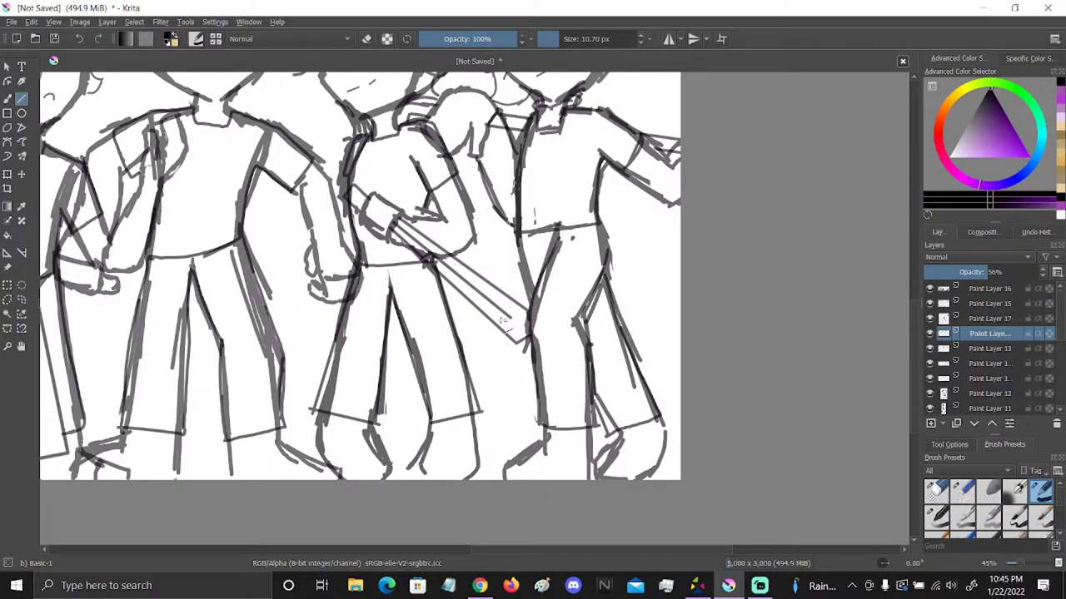
key(space)
mouse_move(502, 321)
mouse_down()
mouse_move(688, 420)
mouse_move(499, 469)
mouse_move(487, 457)
mouse_move(470, 505)
mouse_move(658, 418)
mouse_move(610, 424)
mouse_move(541, 400)
mouse_move(517, 447)
mouse_move(725, 357)
mouse_move(698, 441)
mouse_move(714, 453)
mouse_move(736, 378)
mouse_move(416, 364)
mouse_move(376, 379)
mouse_move(368, 369)
mouse_up()
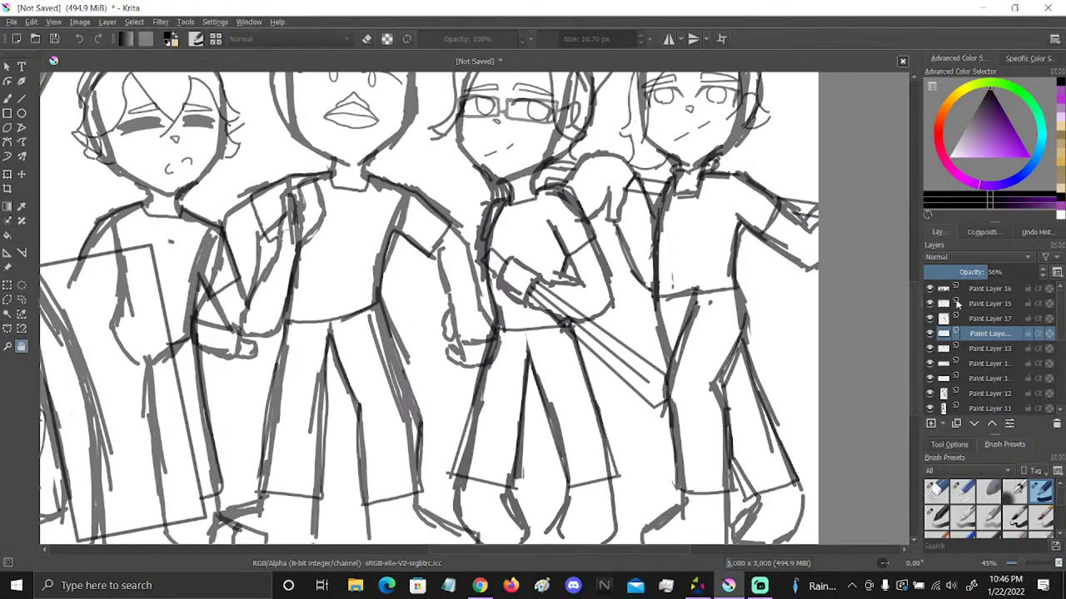
Extend the glasses figure's shirt hem below the bent elbow on Paint Layer 17 and set the circle eraser to 21.22 px
click(954, 304)
click(962, 319)
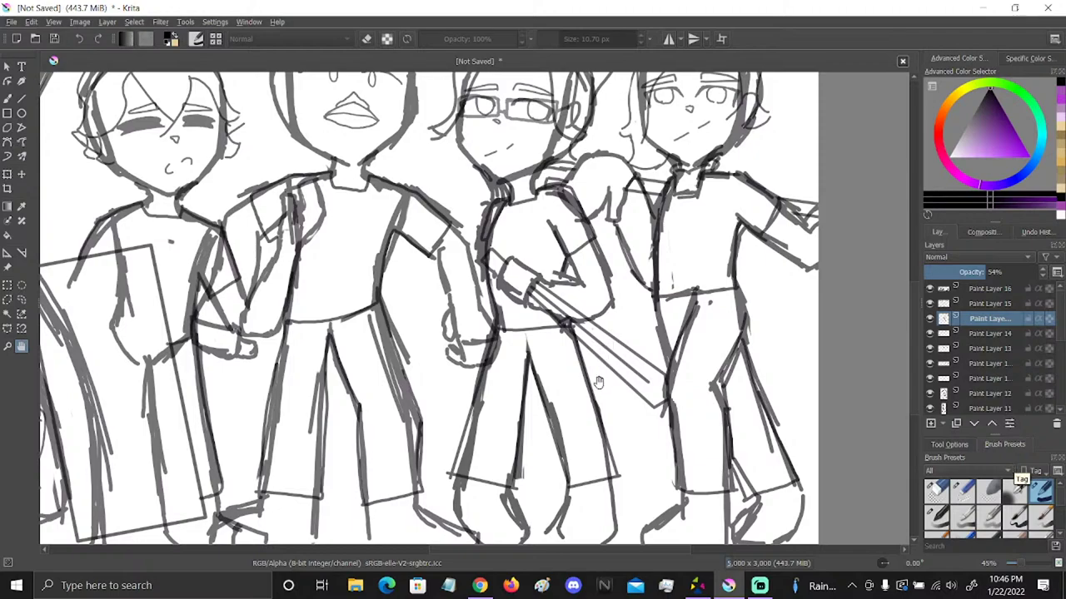
click(8, 98)
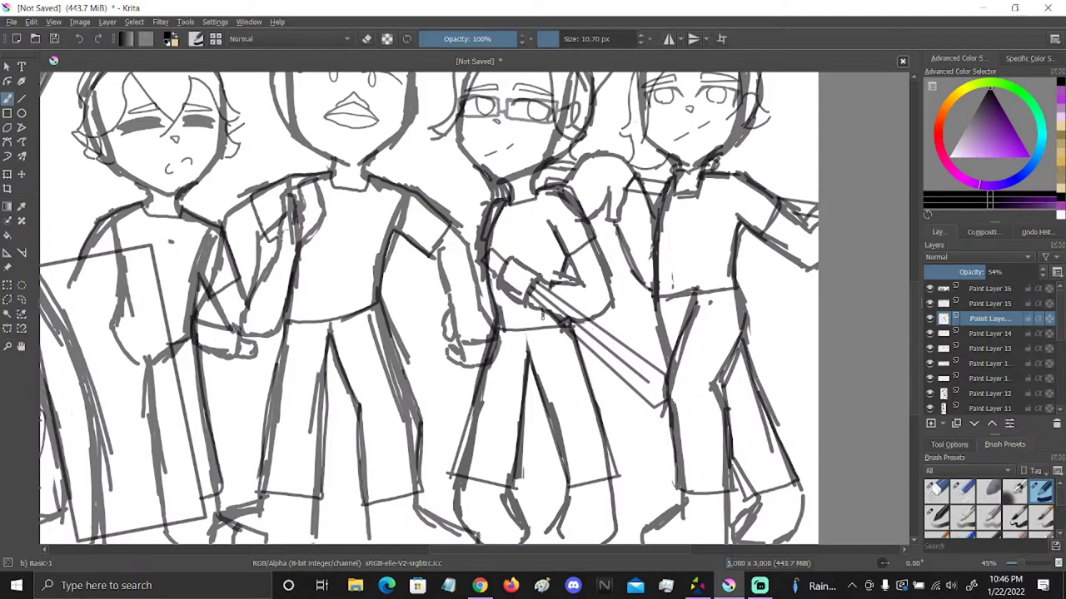
drag(615, 303, 541, 334)
click(937, 491)
click(563, 39)
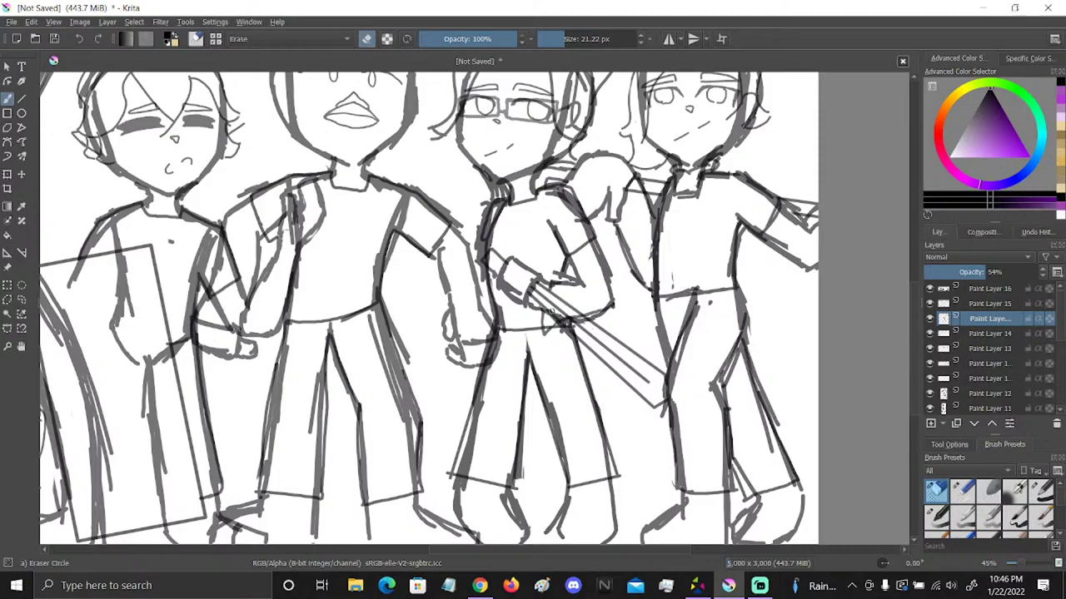
Look over the figures across the canvas to check which clothing details are still missing
click(21, 346)
drag(637, 337, 826, 308)
drag(749, 386, 510, 392)
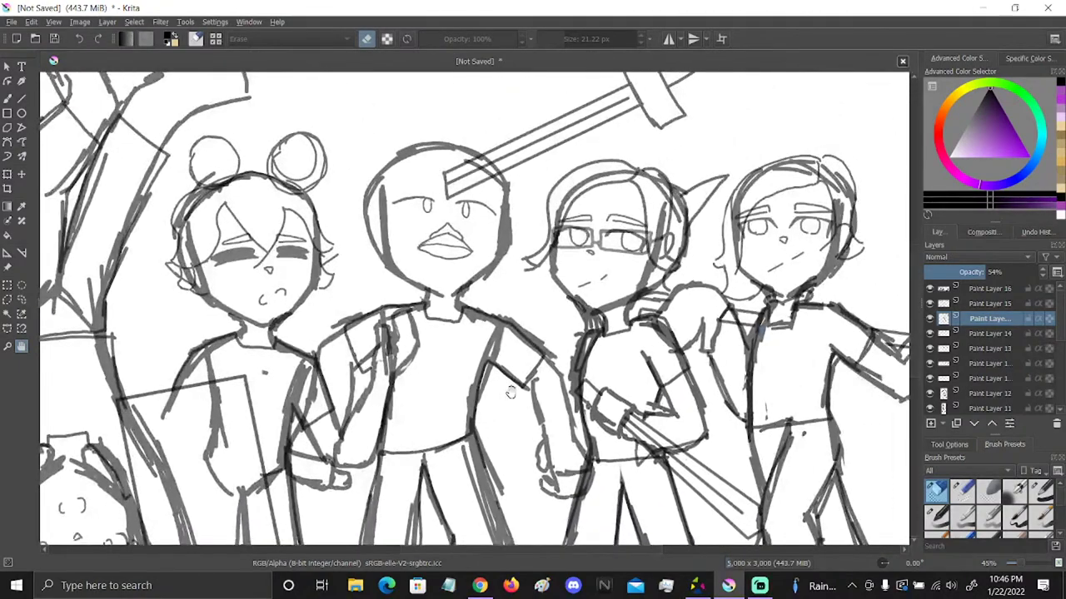
drag(226, 412, 523, 389)
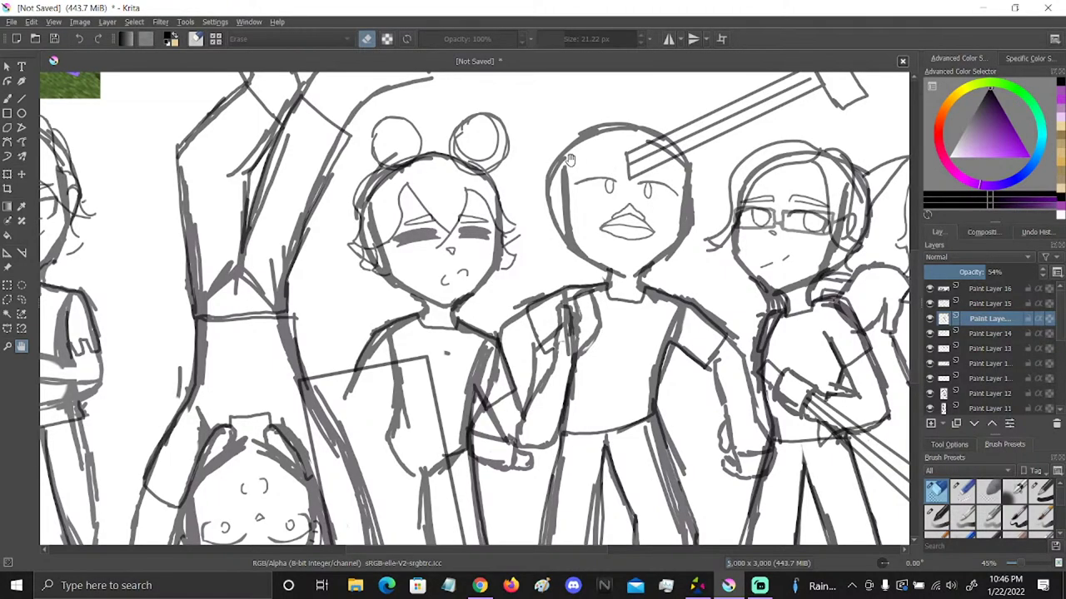
drag(620, 401, 686, 310)
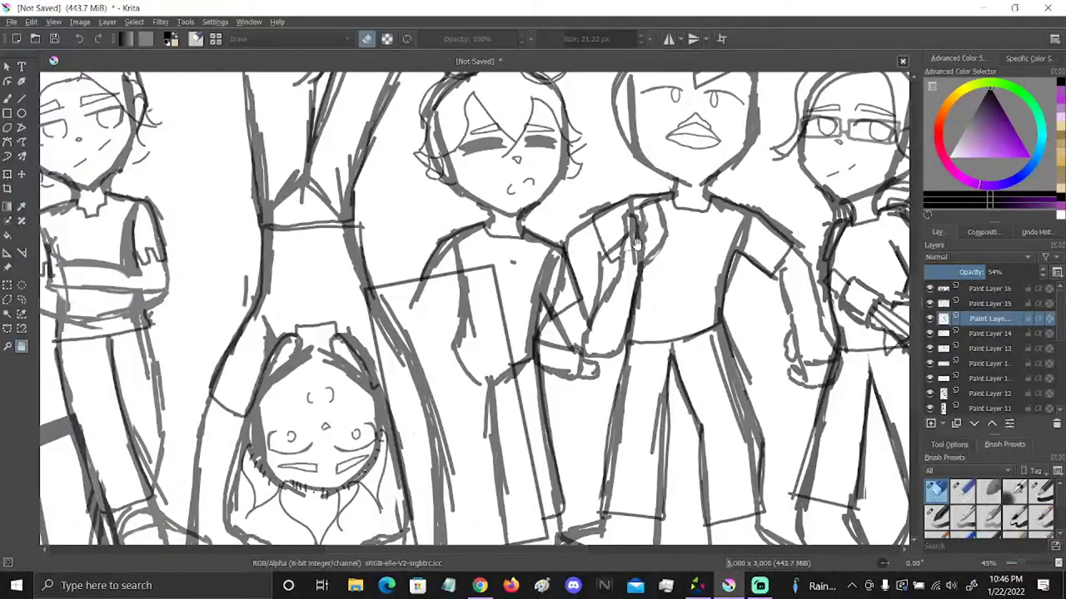
mouse_move(634, 242)
mouse_down()
mouse_move(649, 304)
mouse_move(768, 301)
mouse_move(703, 454)
mouse_move(604, 515)
mouse_up()
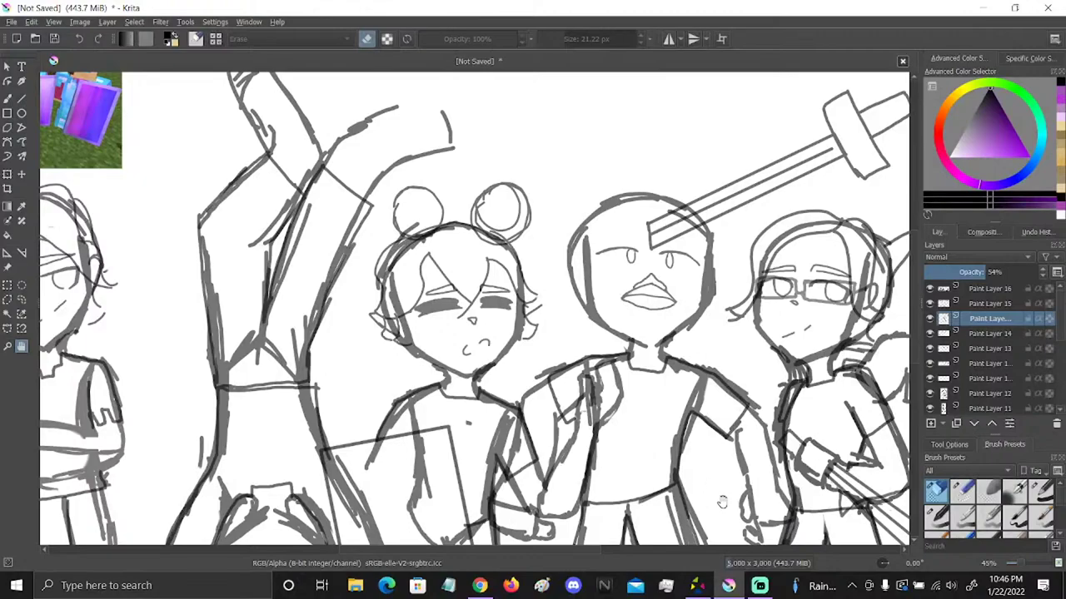
mouse_move(751, 492)
mouse_down()
mouse_move(693, 467)
mouse_move(672, 518)
mouse_up()
mouse_move(333, 367)
mouse_down()
mouse_move(457, 354)
mouse_move(542, 442)
mouse_move(536, 422)
mouse_up()
drag(633, 350, 488, 206)
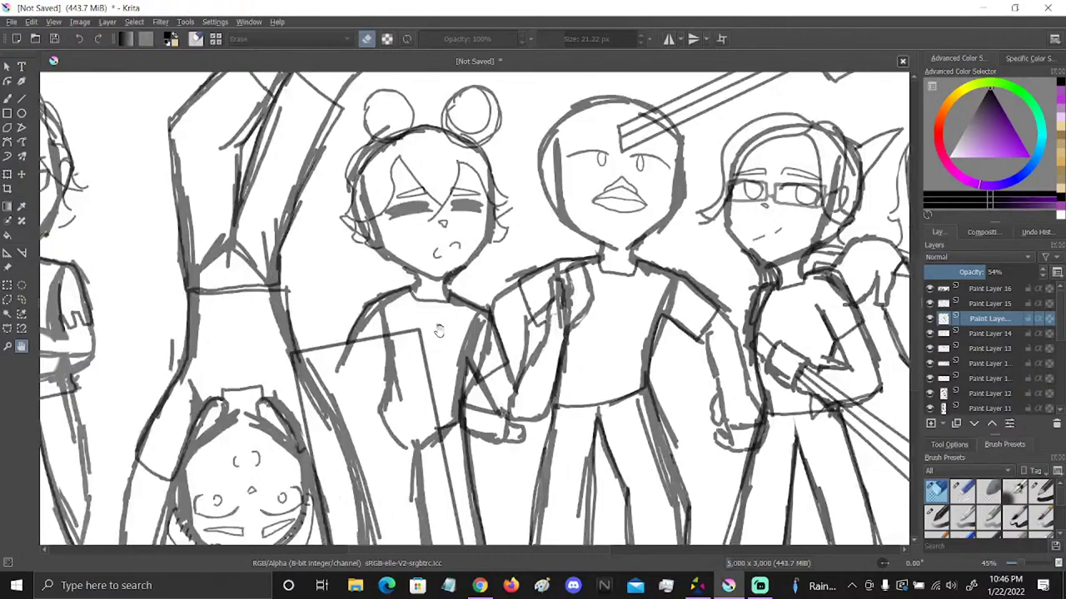
Draw the collar line at the neckline of the figure with hair buns using the Basic-1 brush
key(slash)
click(7, 97)
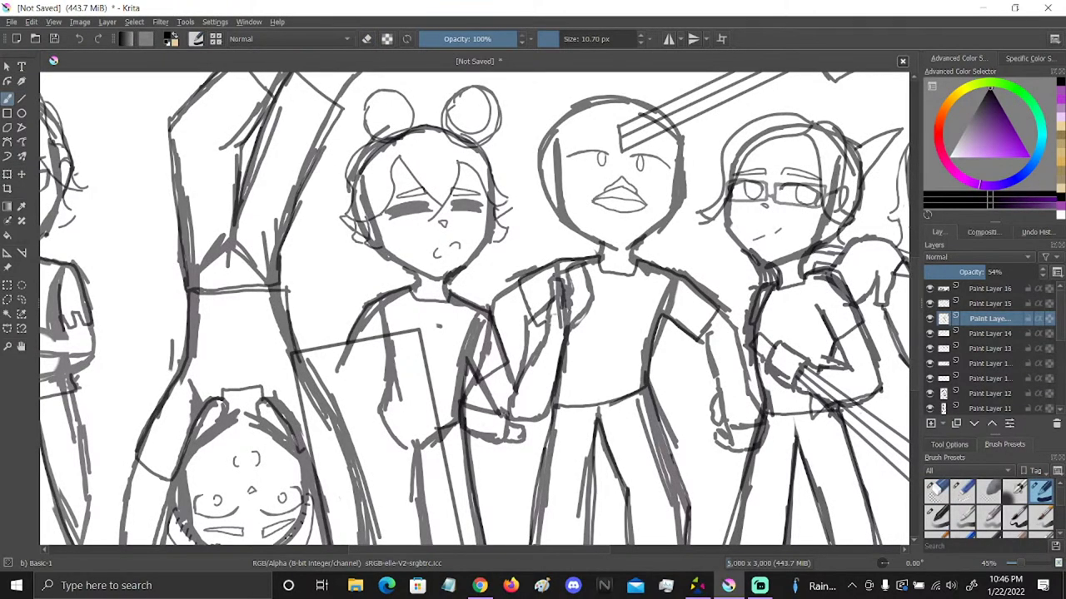
mouse_move(446, 290)
mouse_down()
mouse_move(406, 283)
mouse_move(440, 293)
mouse_up()
mouse_move(509, 366)
mouse_down()
mouse_move(491, 387)
mouse_move(580, 394)
mouse_move(683, 439)
mouse_move(658, 500)
mouse_move(700, 533)
mouse_move(656, 184)
mouse_move(666, 225)
mouse_move(717, 252)
mouse_up()
Add strokes around the upside-down figure's neck and draw a long sleeve with a cuff on the arm nearest the crossed-arm figure
click(7, 98)
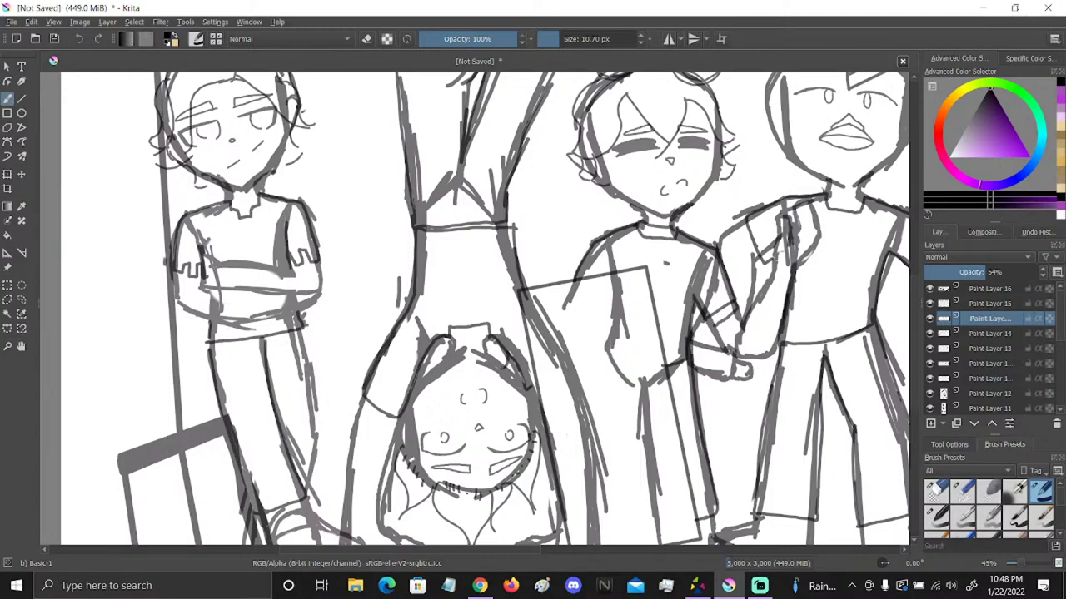
mouse_move(438, 351)
mouse_down()
mouse_move(426, 374)
mouse_move(468, 340)
mouse_move(495, 348)
mouse_up()
click(22, 346)
mouse_move(657, 415)
mouse_down()
mouse_move(701, 263)
mouse_move(680, 252)
mouse_up()
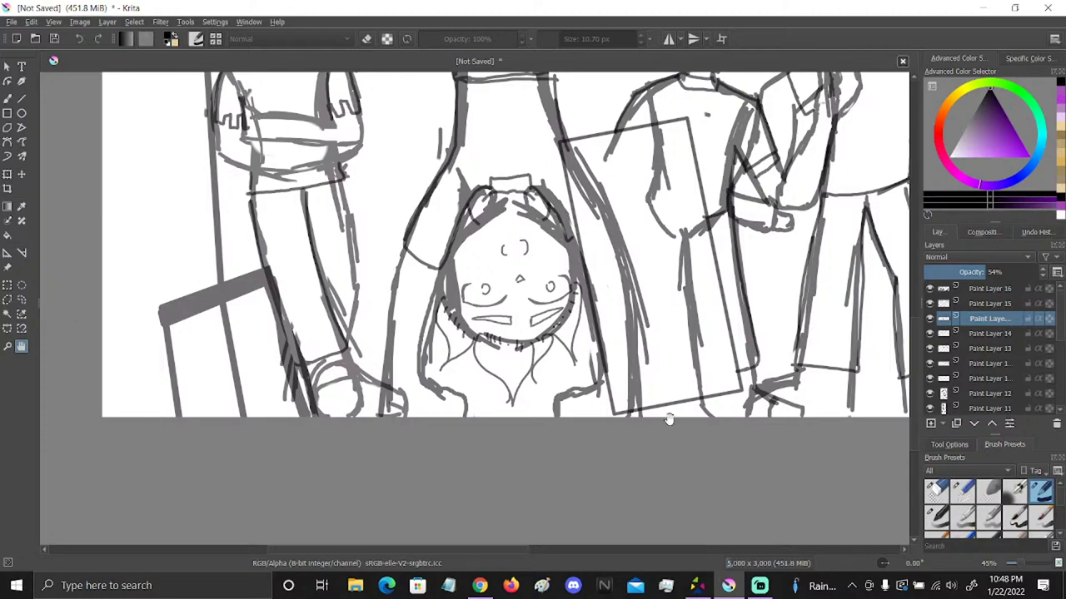
drag(674, 413, 687, 388)
click(8, 98)
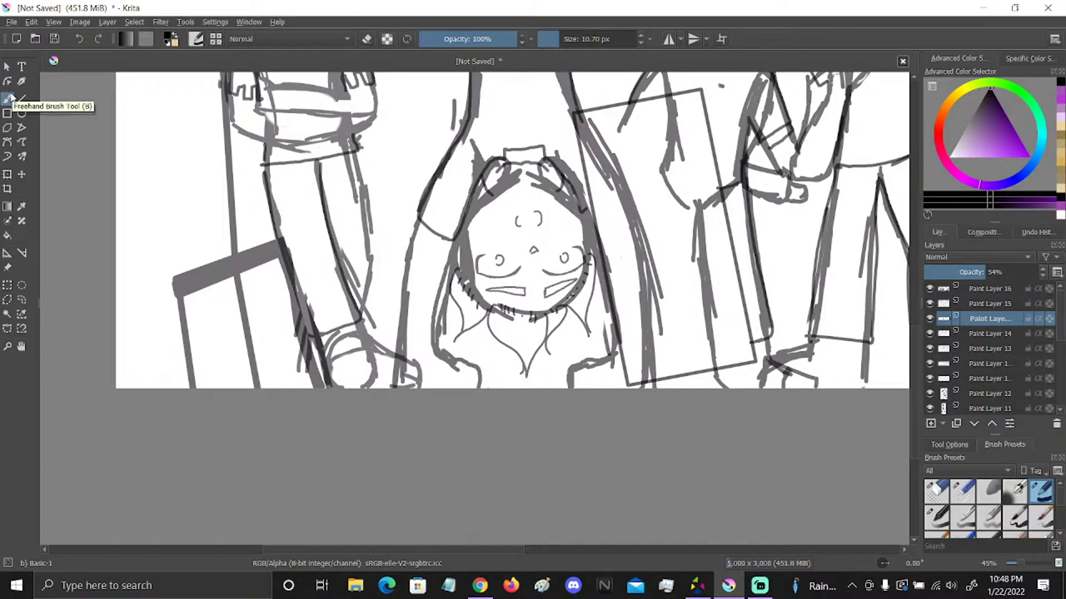
mouse_move(453, 240)
mouse_down()
mouse_move(439, 346)
mouse_move(417, 348)
mouse_move(403, 314)
mouse_move(419, 225)
mouse_up()
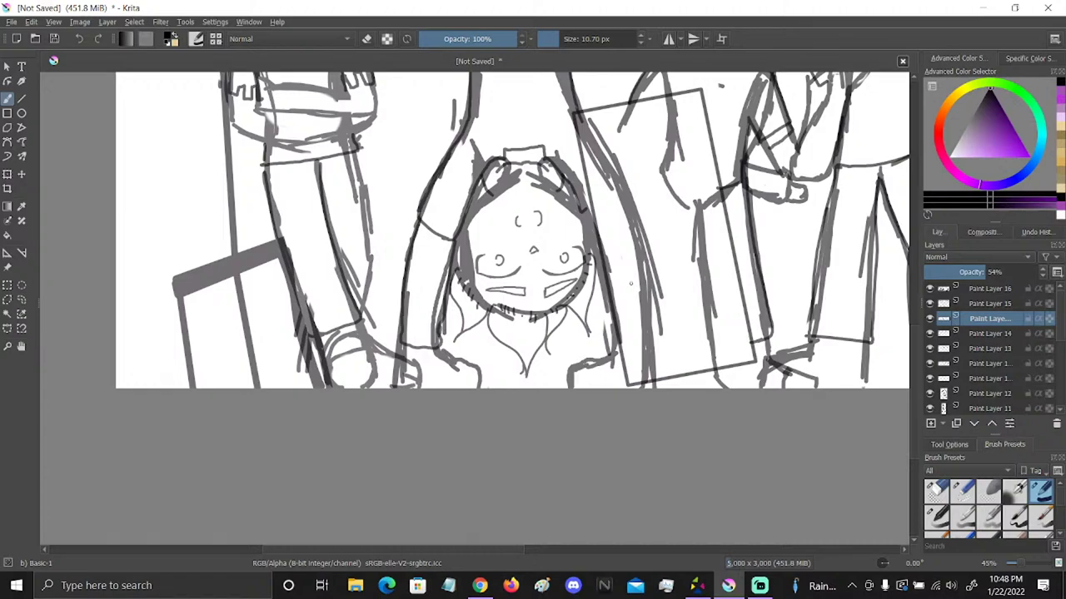
Add a sleeve stroke near the wrist of the upside-down figure's other arm and draw a collar around the crossed-arm figure's neck
drag(613, 323, 616, 360)
click(22, 346)
mouse_move(477, 74)
mouse_down()
mouse_move(592, 353)
mouse_move(605, 357)
mouse_up()
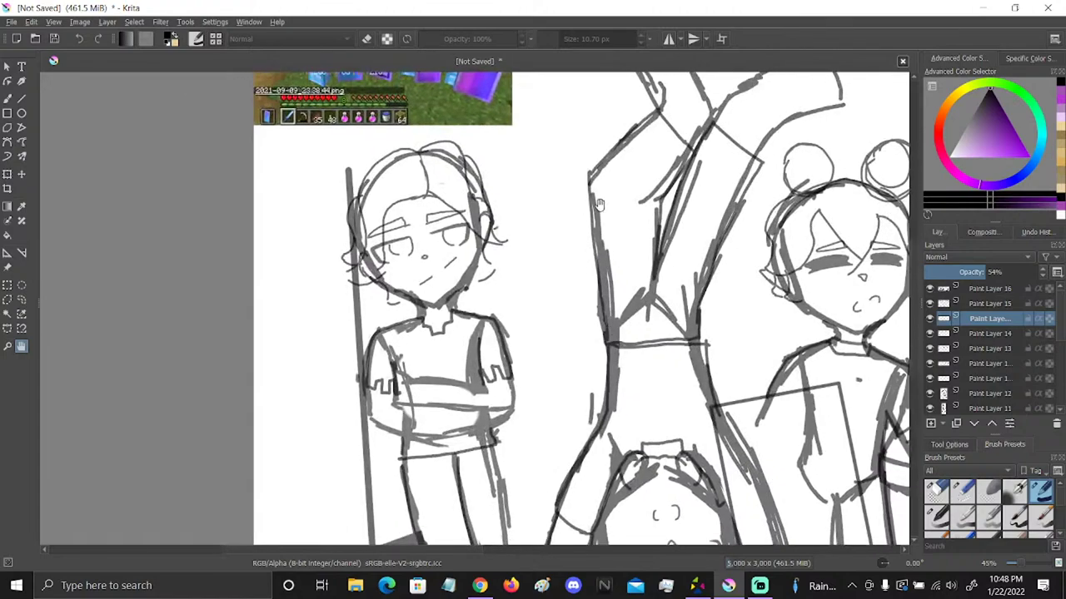
drag(288, 214, 336, 402)
drag(632, 437, 556, 346)
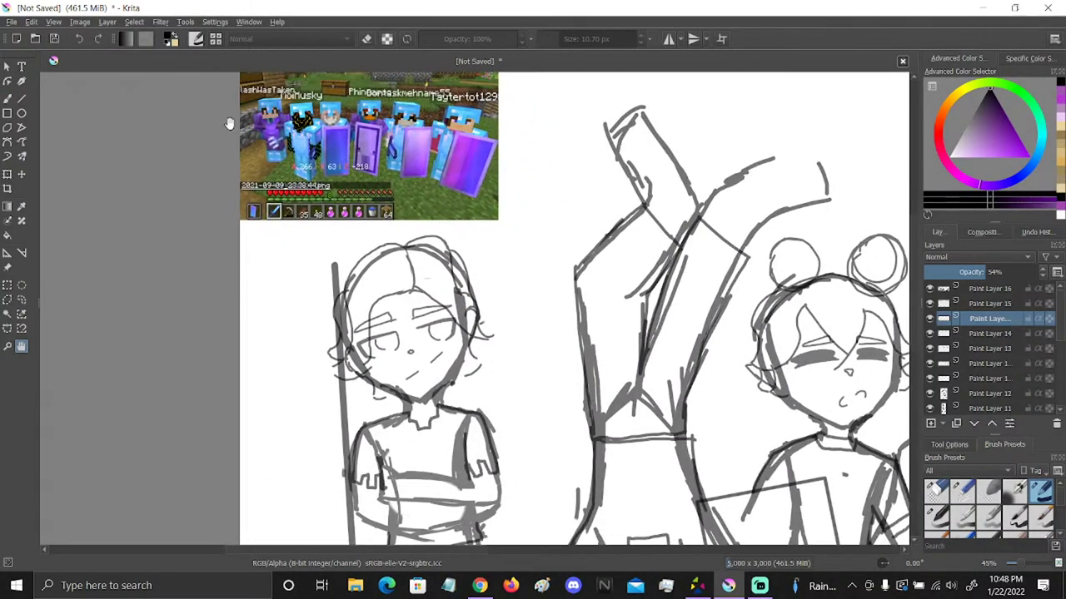
click(8, 99)
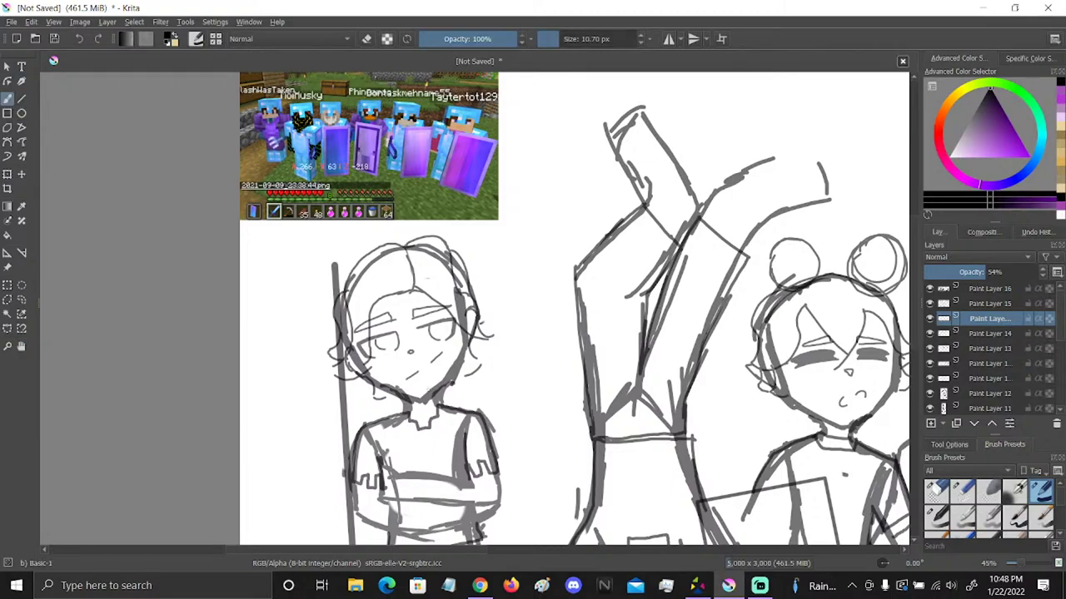
mouse_move(427, 395)
mouse_down()
mouse_move(453, 407)
mouse_move(401, 413)
mouse_move(426, 405)
mouse_up()
Draw darker sleeve outlines along the upper and lower edges of the crossed-arm figure's folded forearms with the Basic-1 brush
click(22, 347)
drag(522, 263, 492, 148)
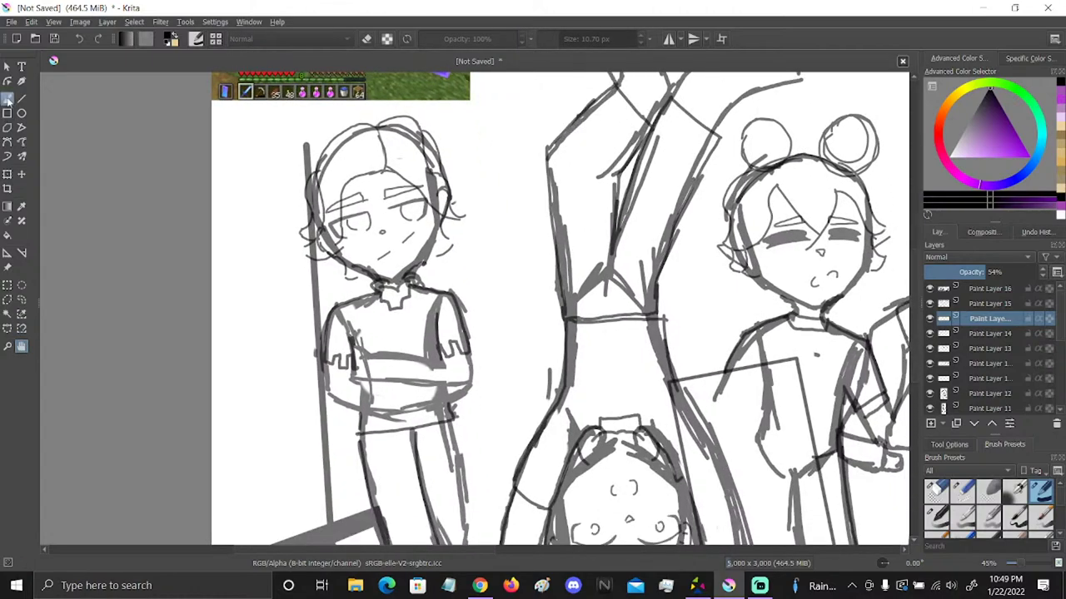
click(6, 98)
mouse_move(434, 356)
mouse_down()
mouse_move(370, 353)
mouse_move(366, 371)
mouse_up()
mouse_move(386, 413)
mouse_down()
mouse_move(441, 404)
mouse_move(442, 357)
mouse_up()
mouse_move(393, 410)
mouse_down()
mouse_move(341, 402)
mouse_move(324, 366)
mouse_move(353, 381)
mouse_move(434, 389)
mouse_up()
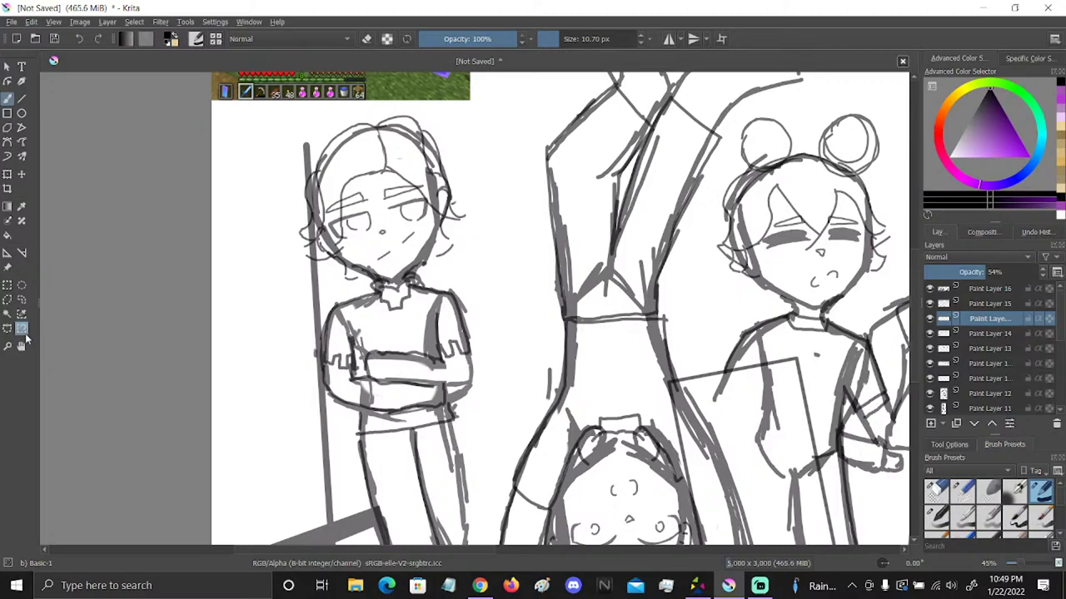
Examine the clothing on the remaining figures, the whole group composition at 17% zoom, and the lower part of the layer stack
mouse_move(588, 241)
mouse_down()
mouse_move(614, 439)
mouse_move(589, 421)
mouse_move(587, 143)
mouse_up()
scroll(447, 312, right, 10)
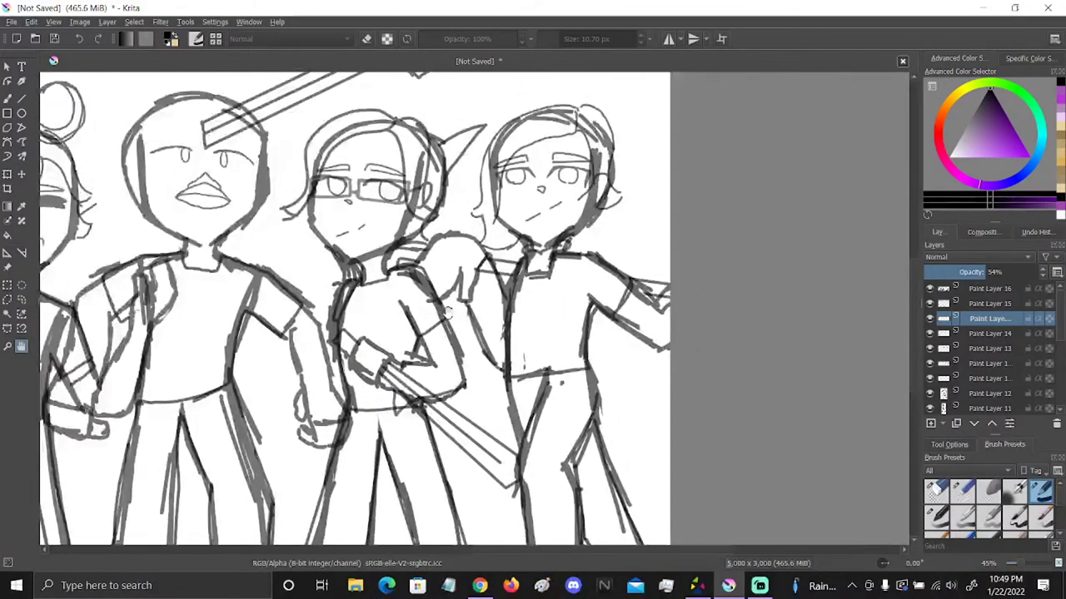
click(1017, 567)
drag(1017, 567, 1019, 566)
drag(369, 426, 507, 486)
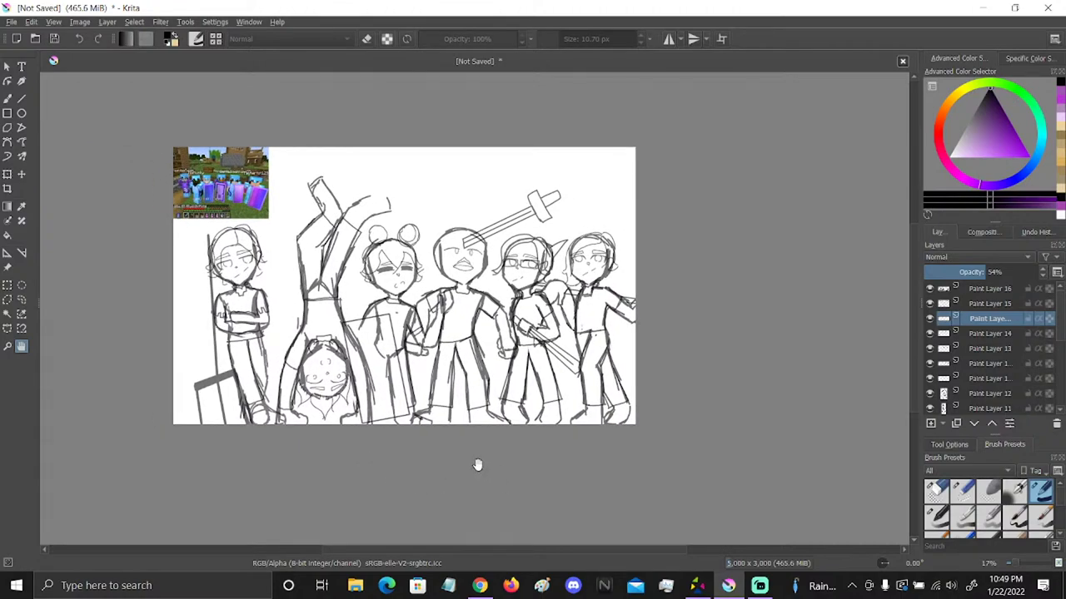
scroll(1023, 356, down, 3)
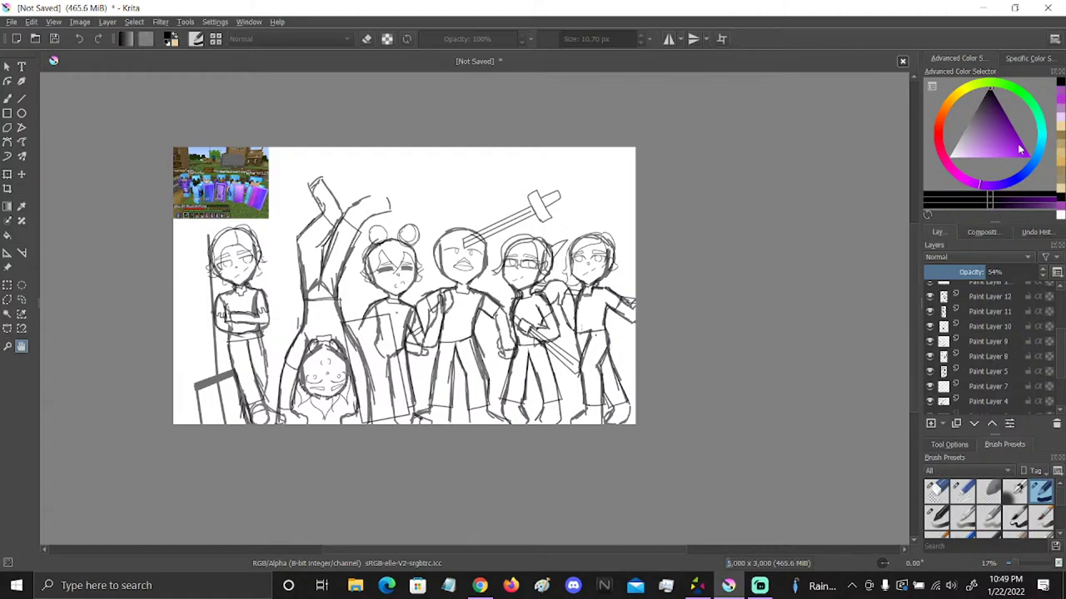